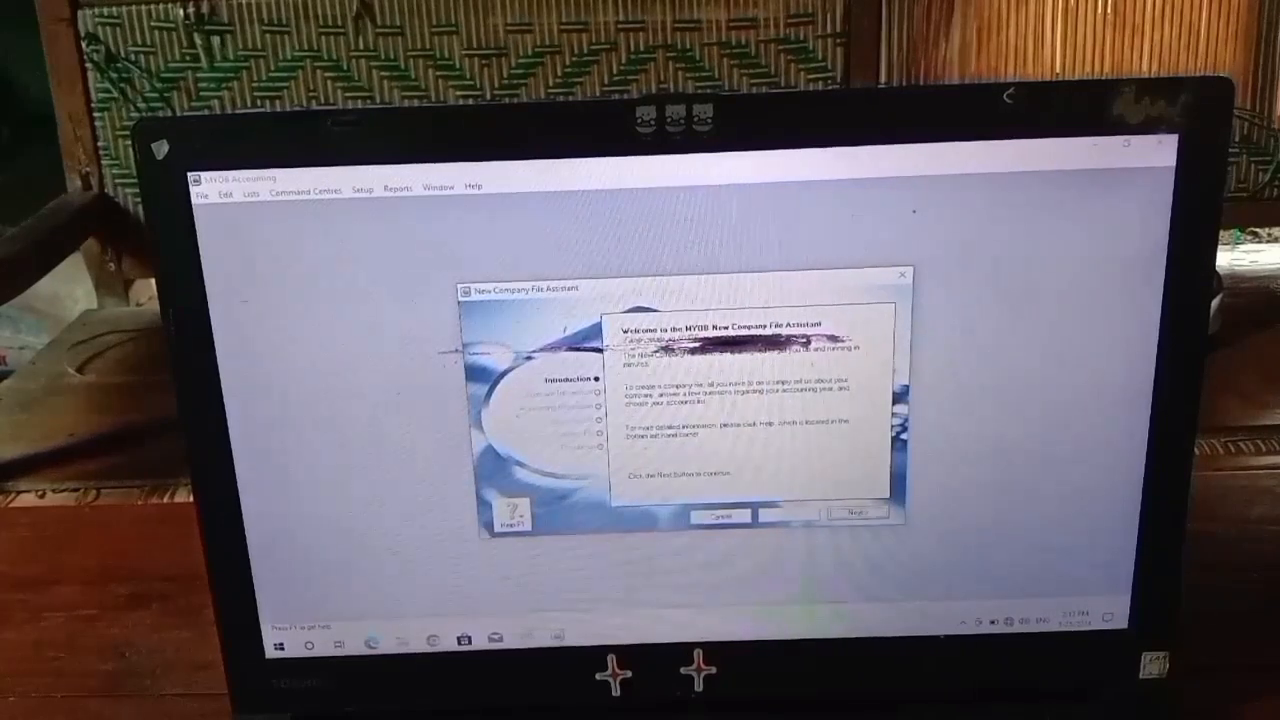
- Enter the company name UD ABADI, plus the company's street address, phone, fax and e-mail
click(855, 513)
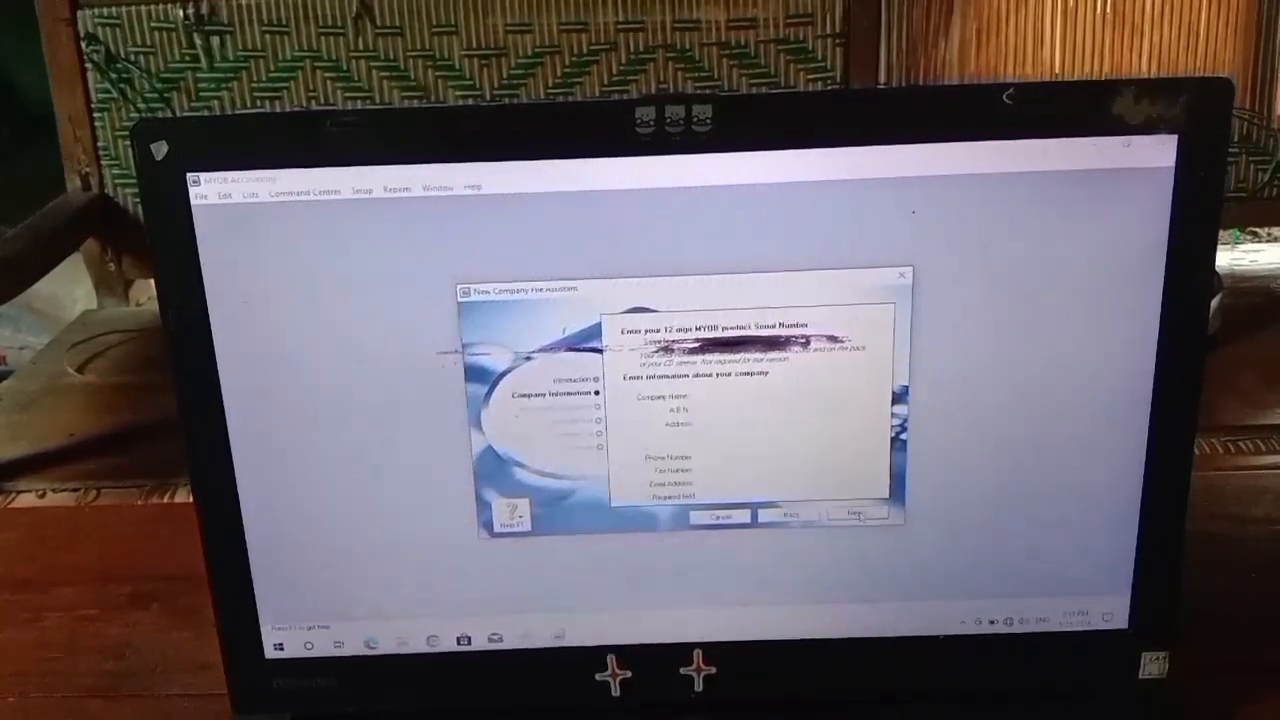
click(748, 395)
text(UD)
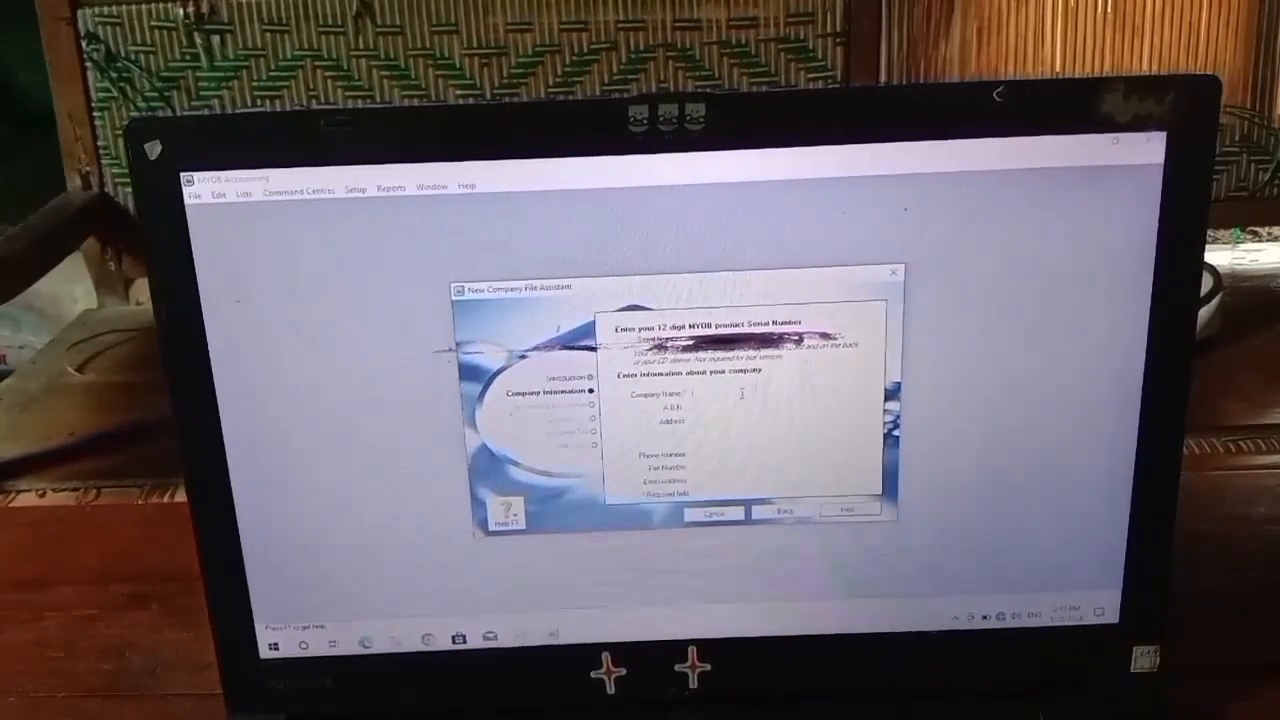
text( ABADI)
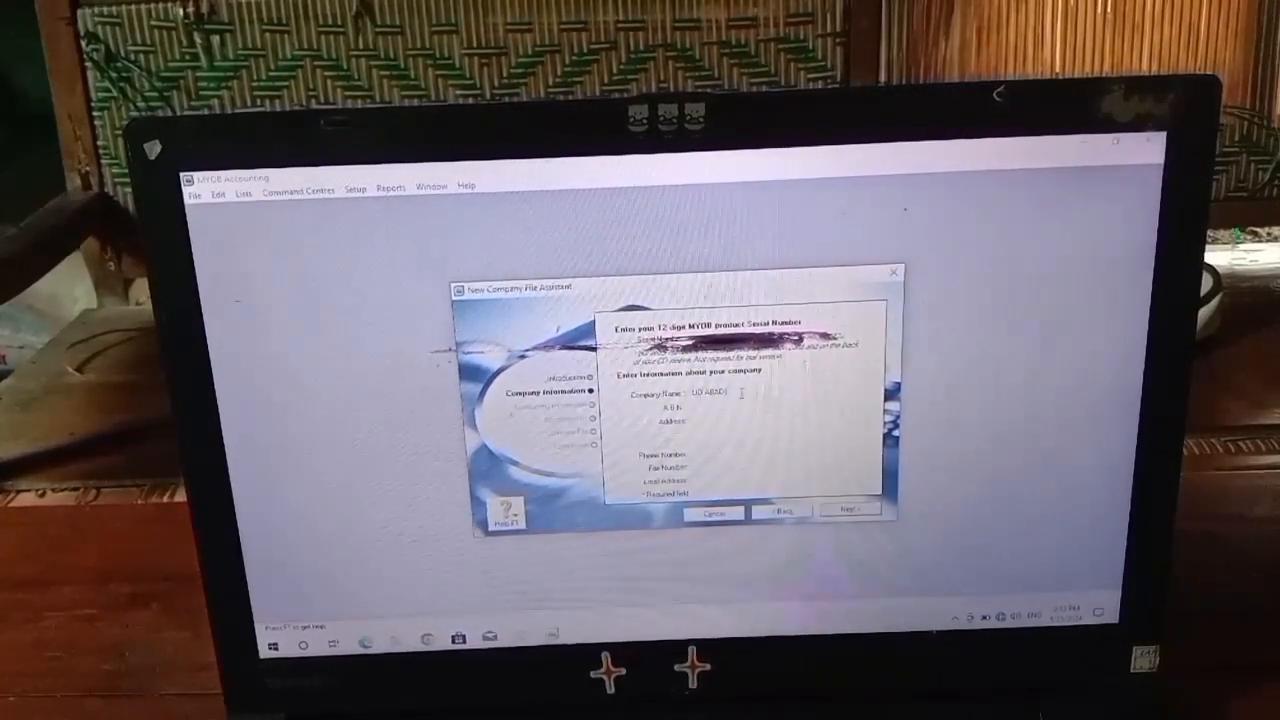
click(713, 432)
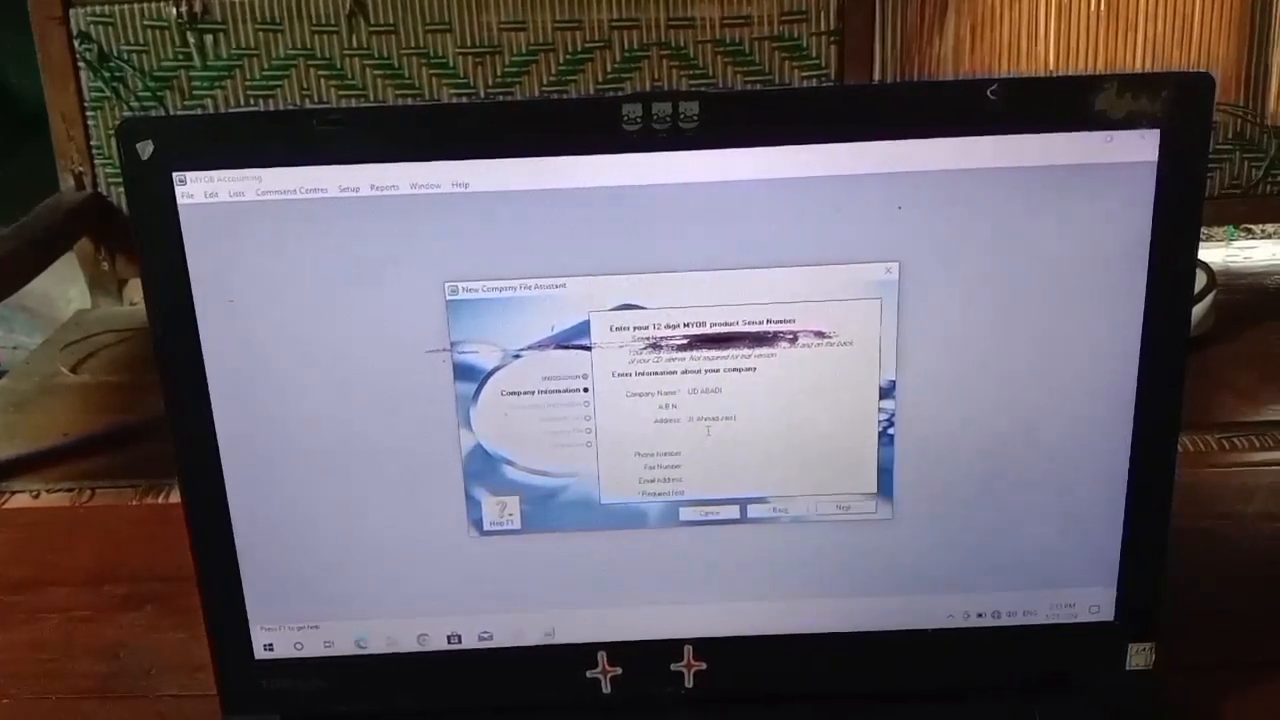
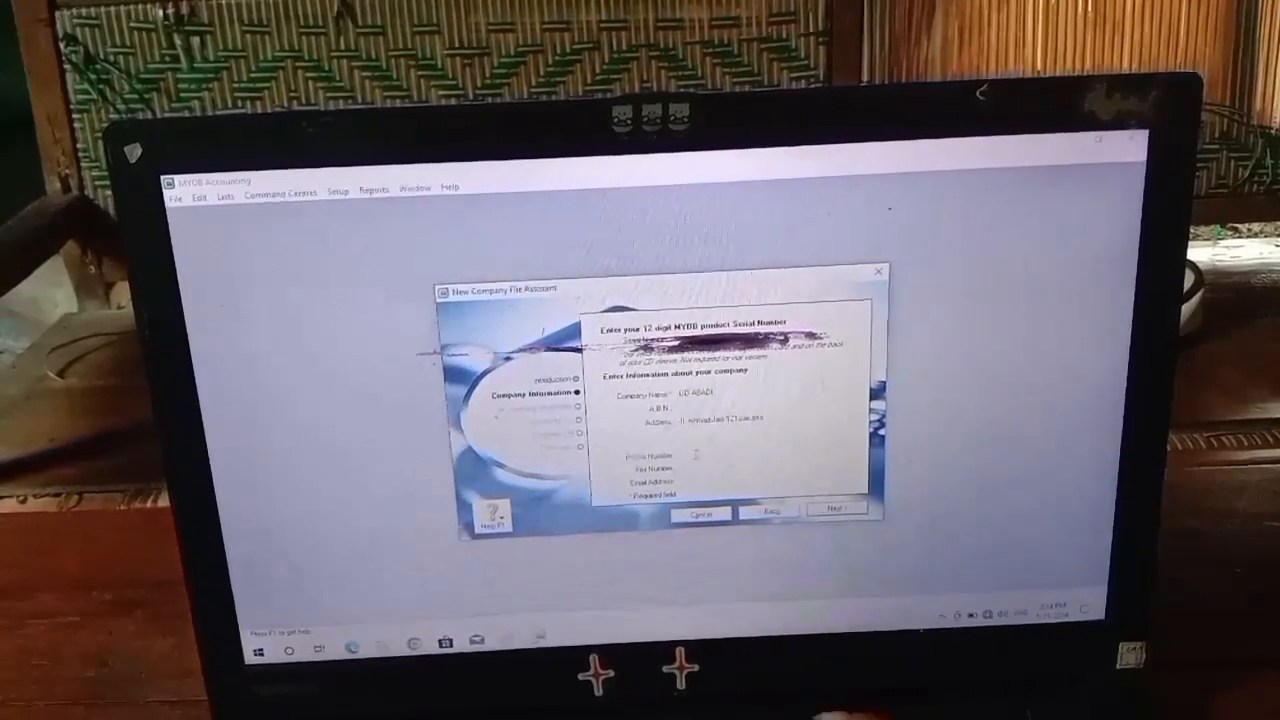
click(695, 456)
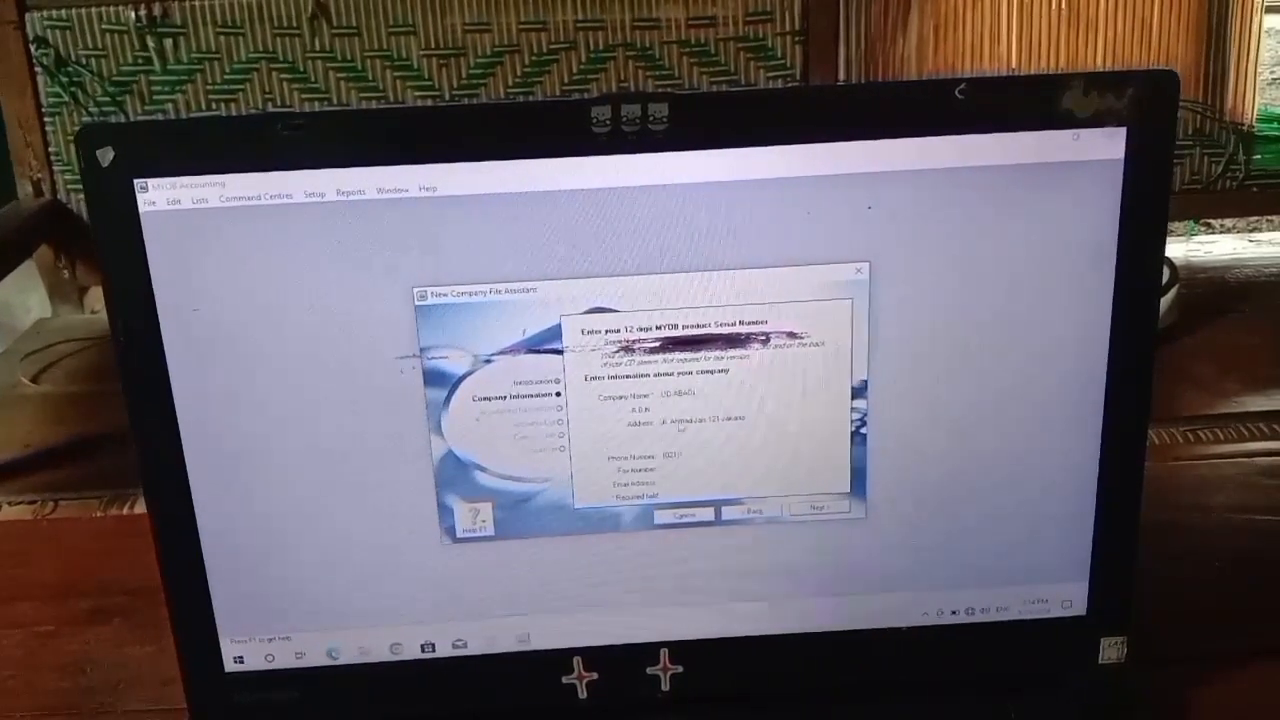
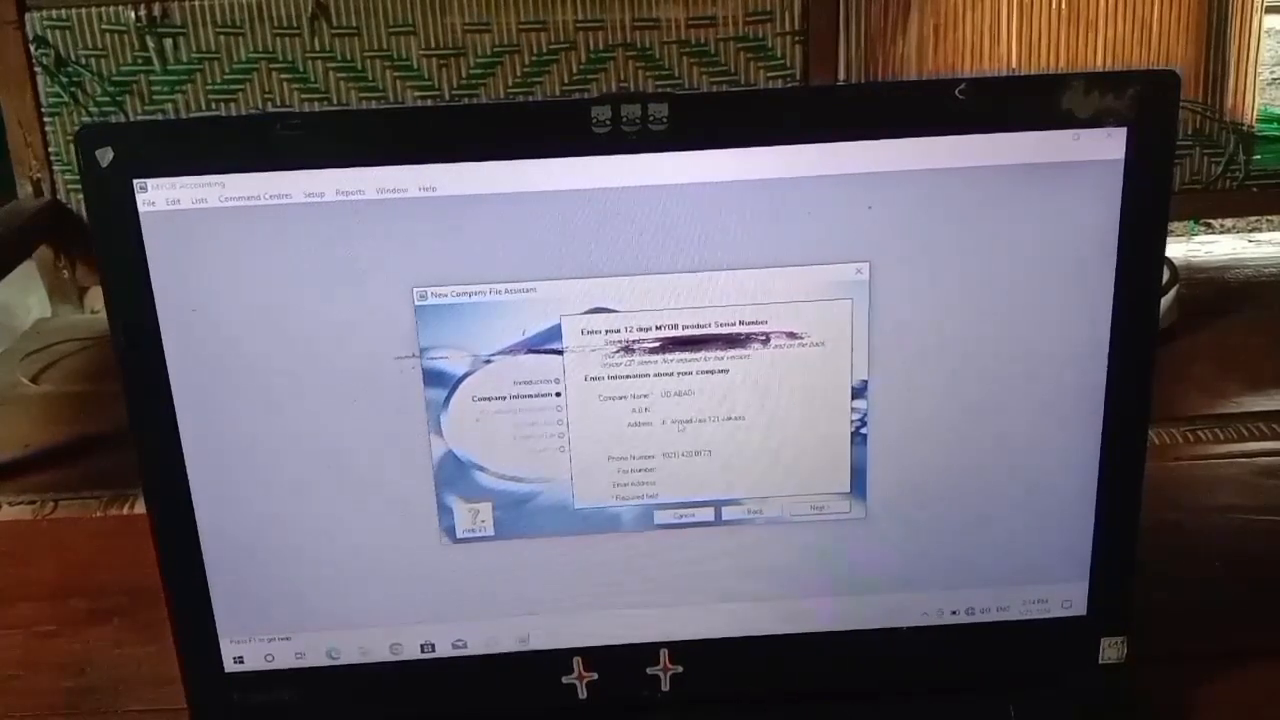
click(675, 470)
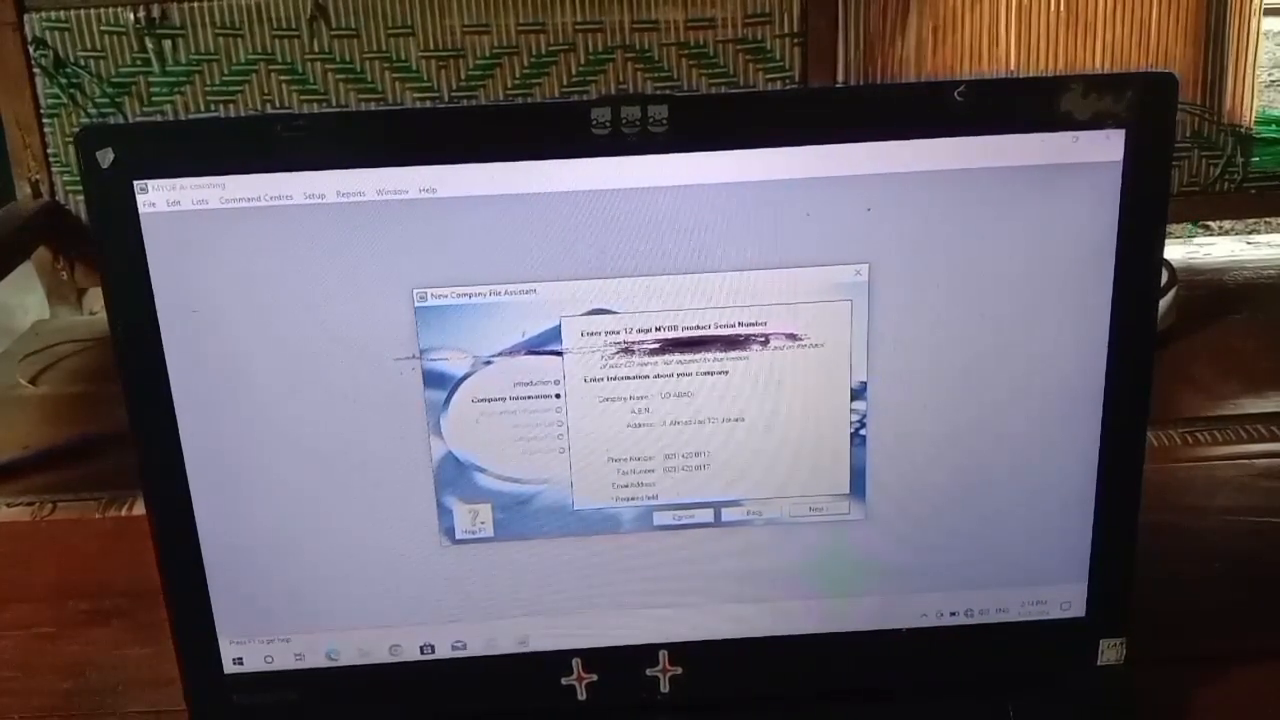
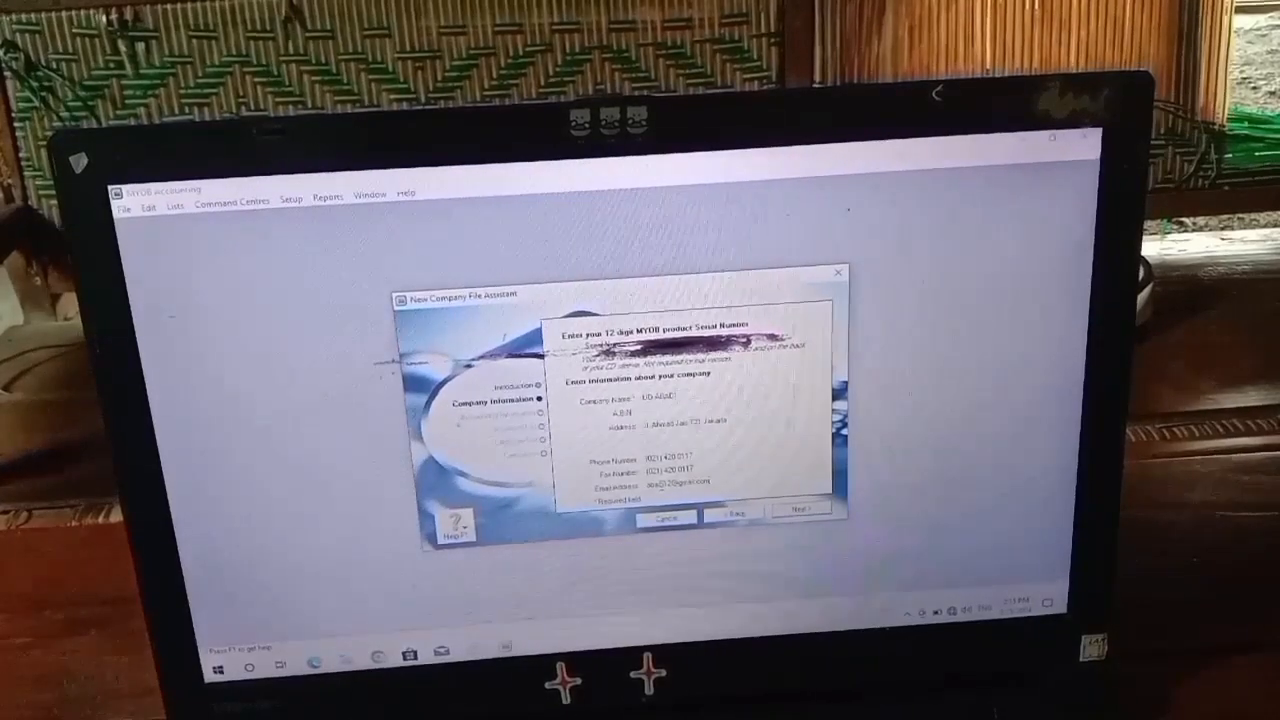
- Set the financial year ending December, December conversion month and Thirteen accounting periods
click(789, 512)
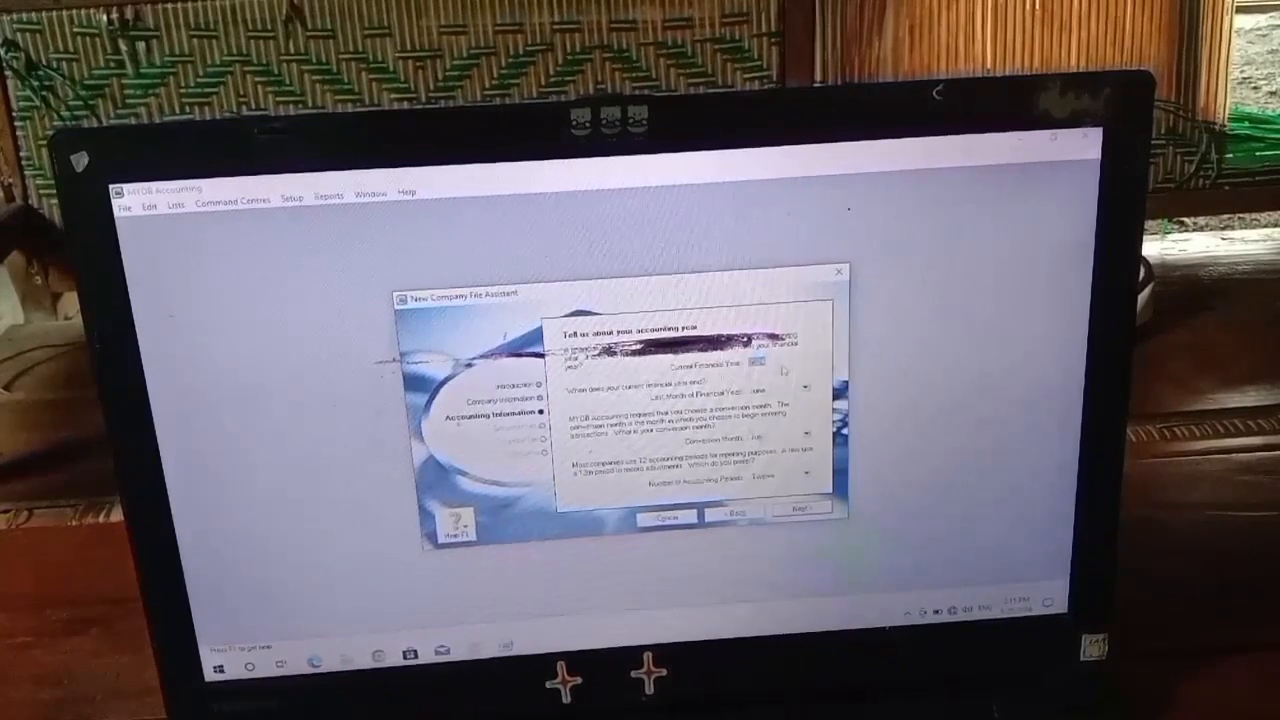
text(2023)
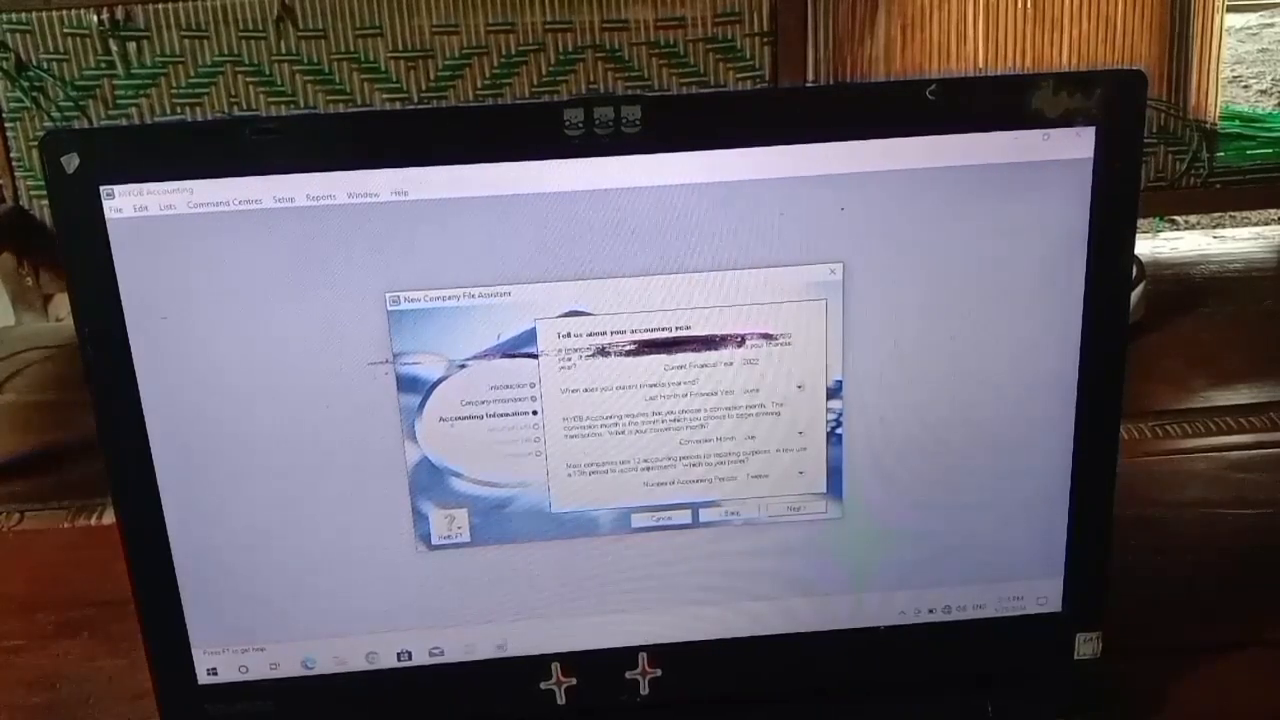
click(801, 391)
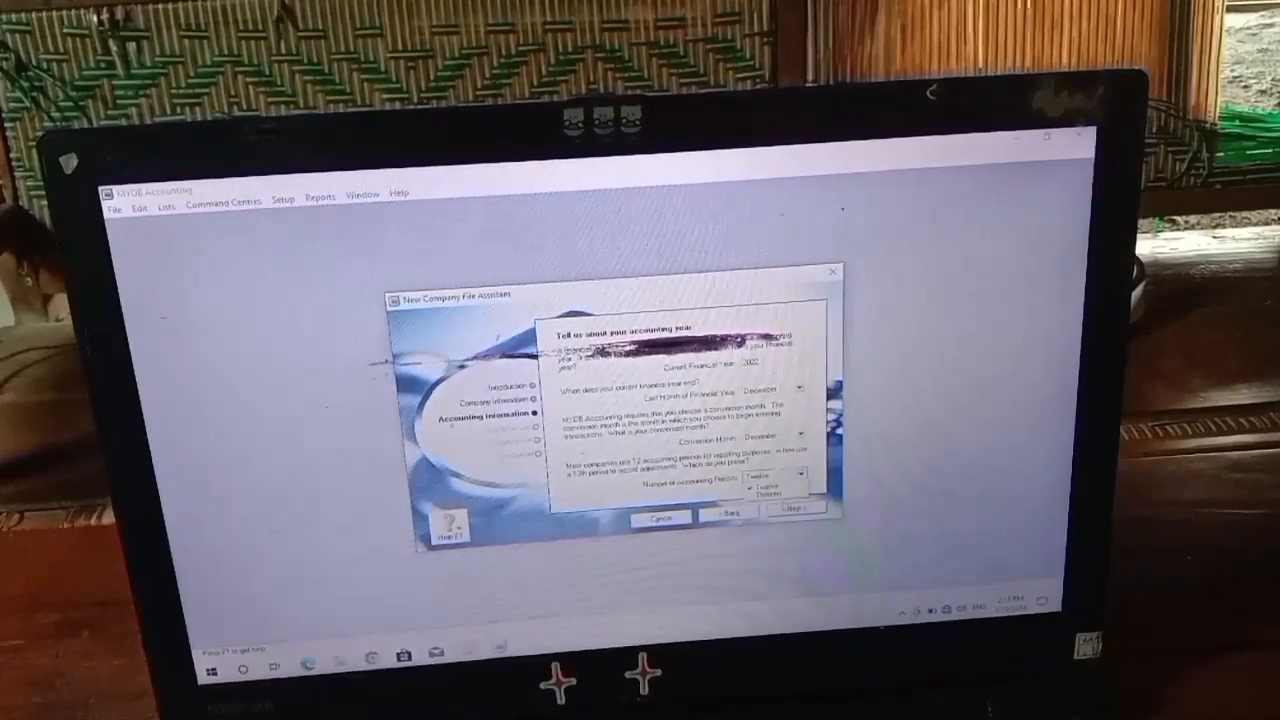
click(768, 493)
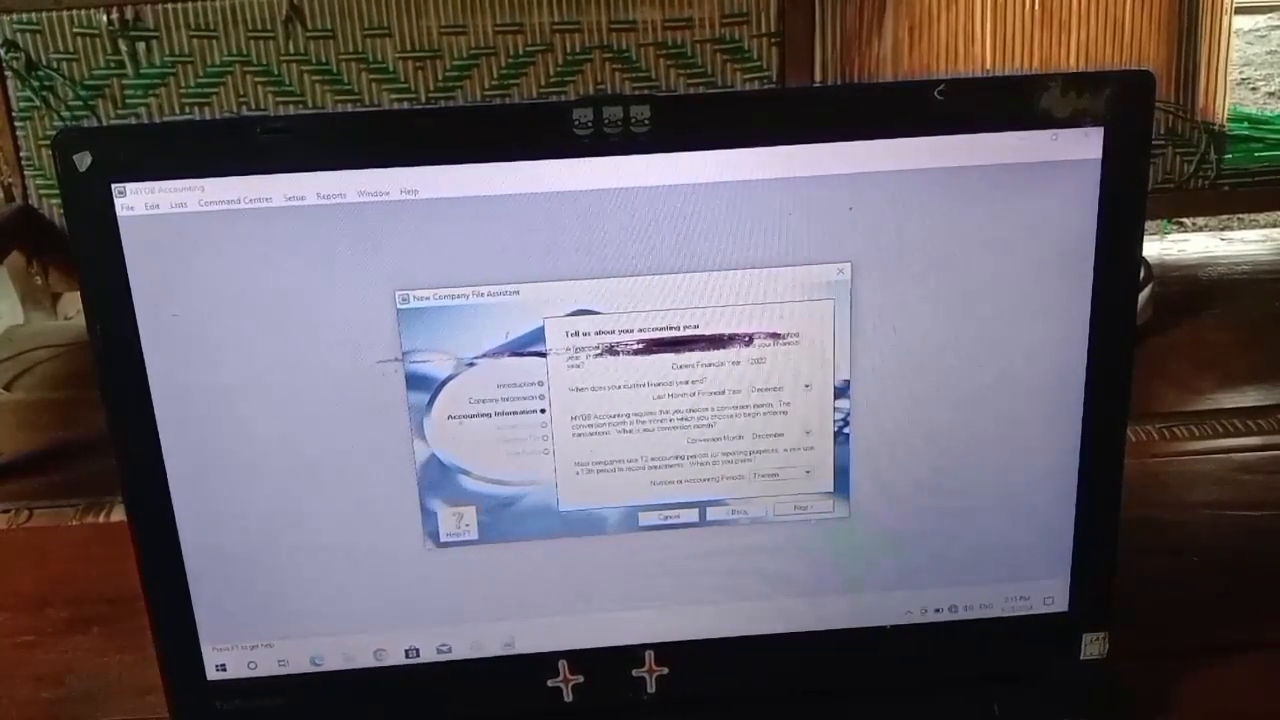
click(802, 510)
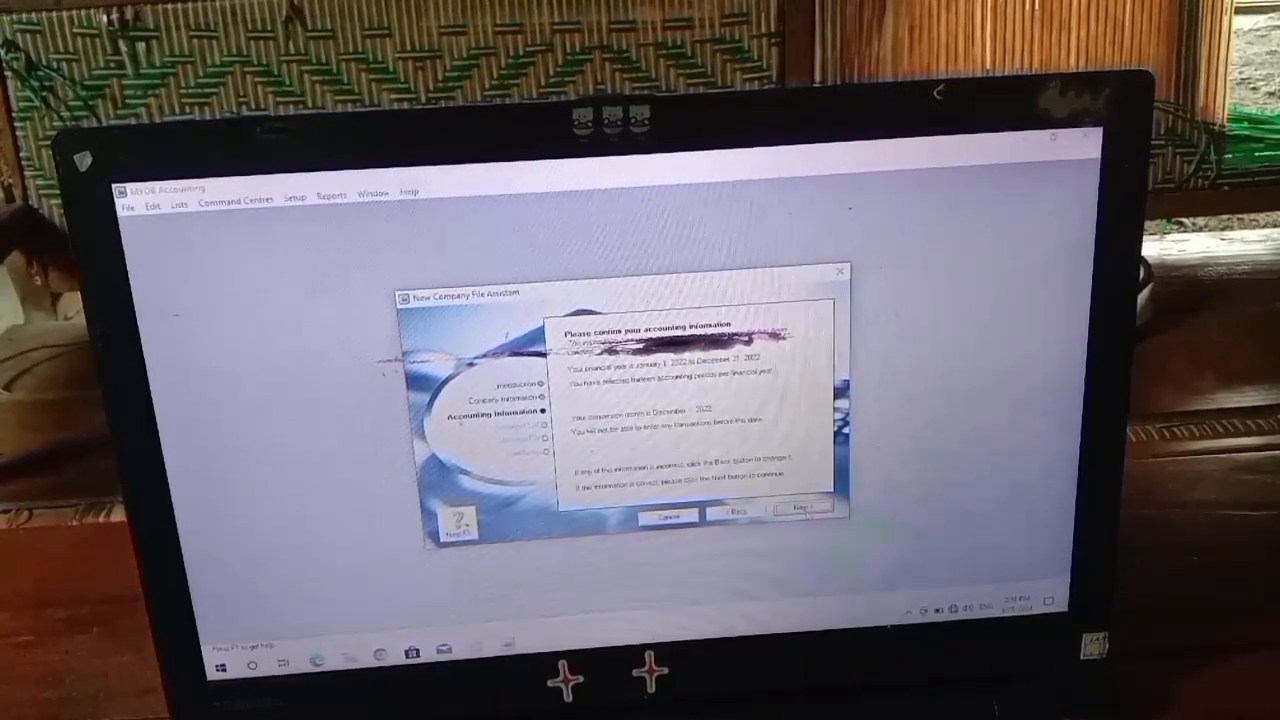
- Accept the January–December 2022 accounting summary and choose to import an accounts list
click(803, 509)
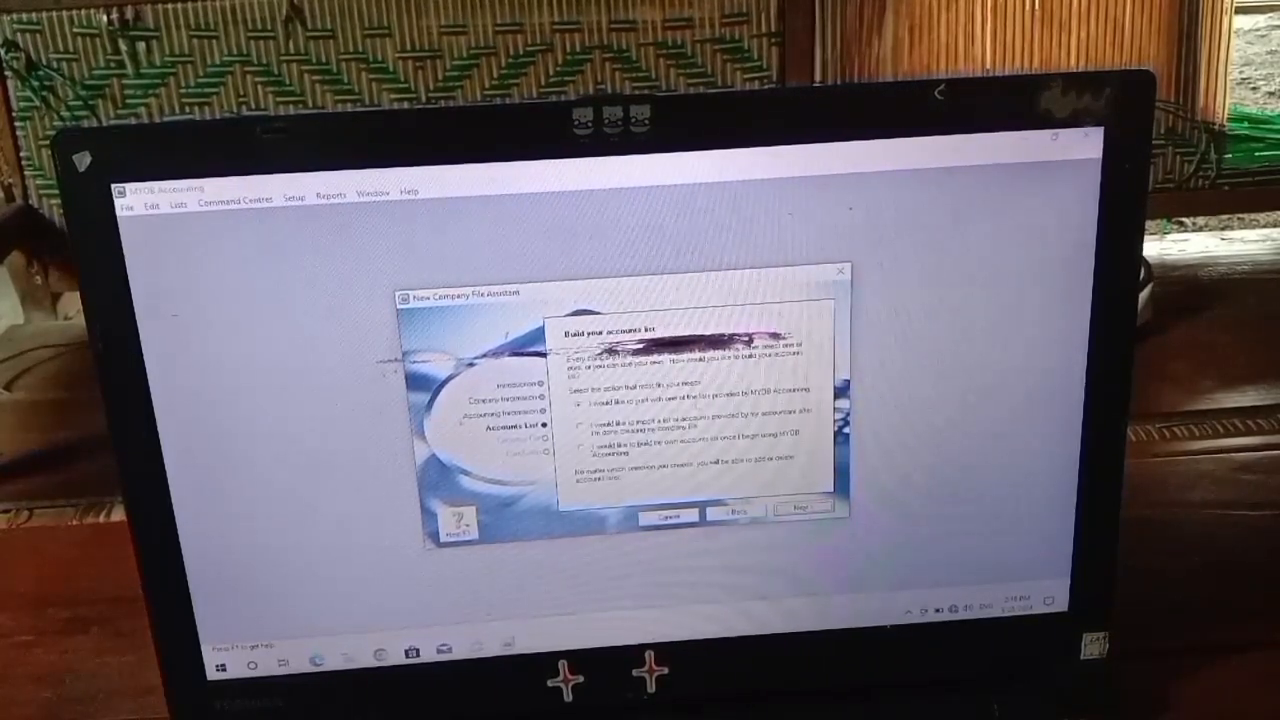
click(689, 402)
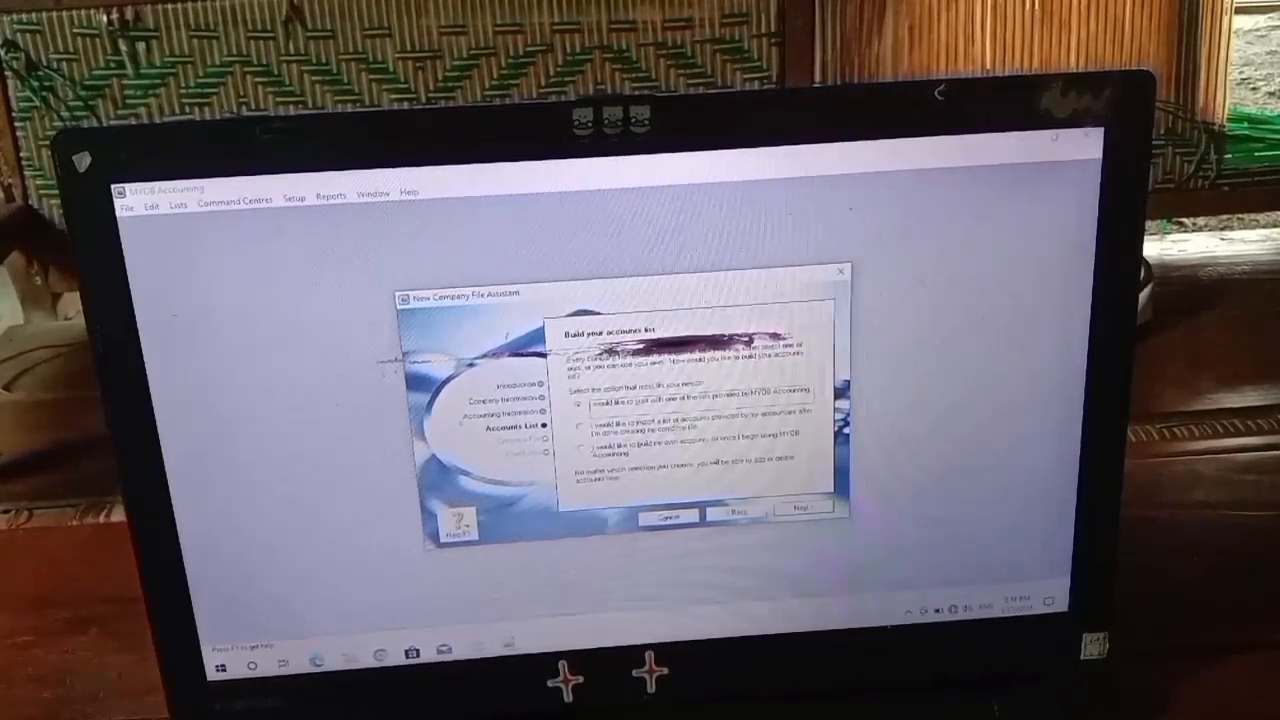
click(680, 430)
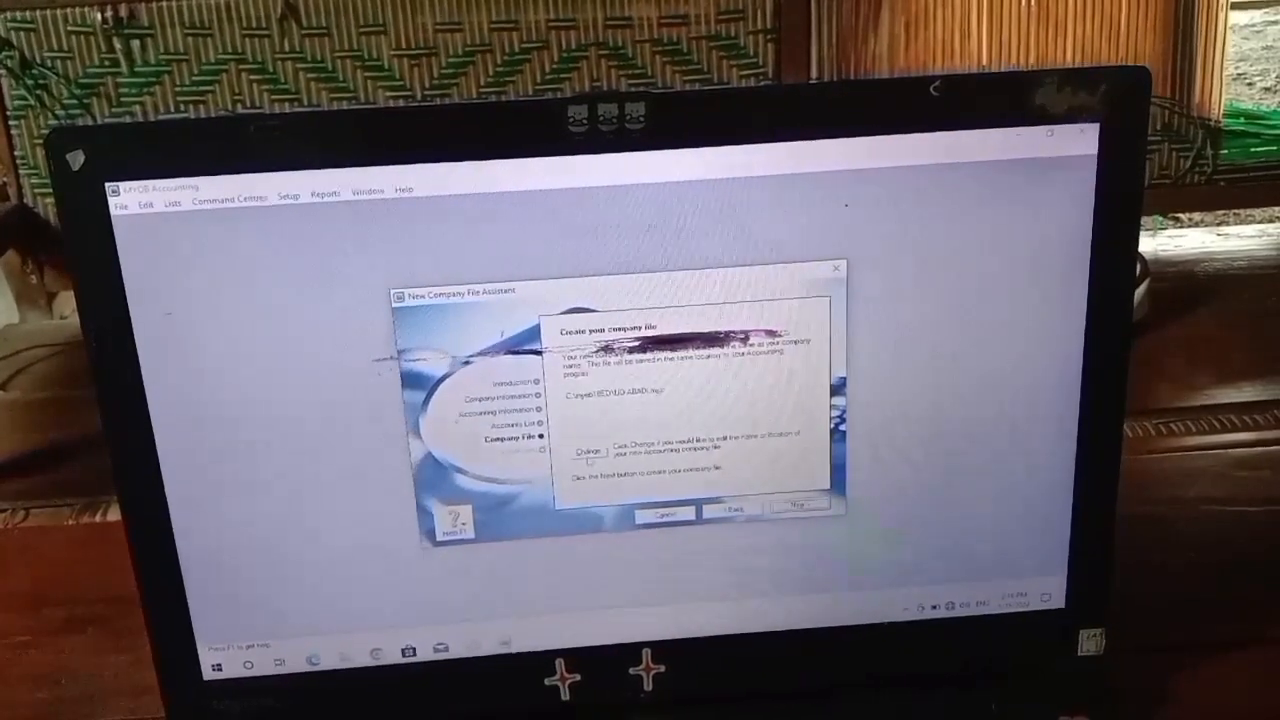
- Create the company file UD ABADI.myo in D:\SK and enter its Command Centre
click(588, 453)
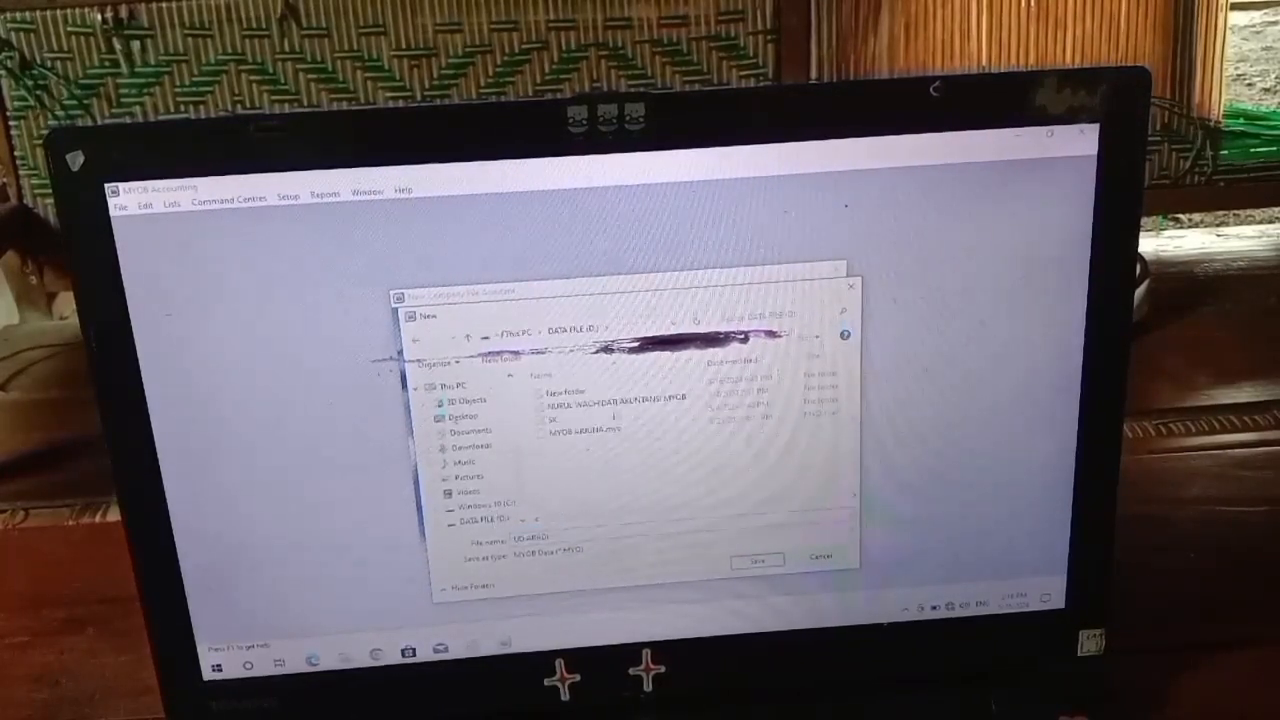
click(757, 561)
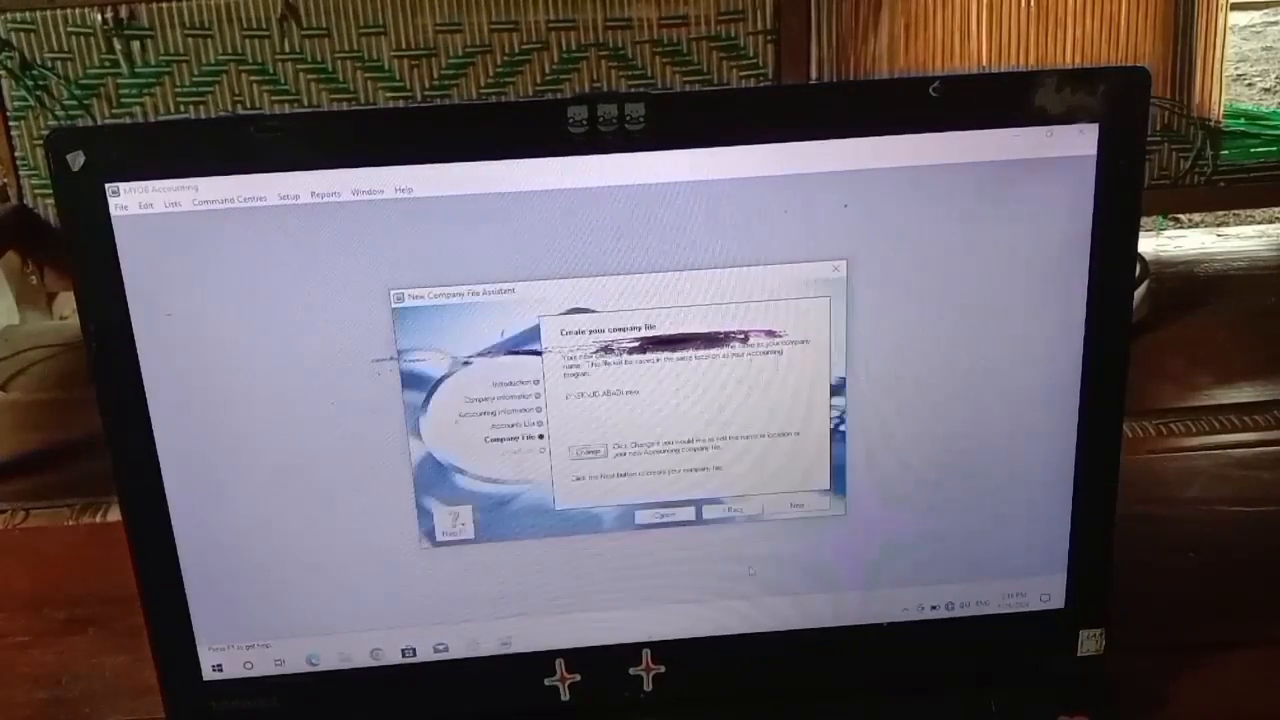
click(800, 507)
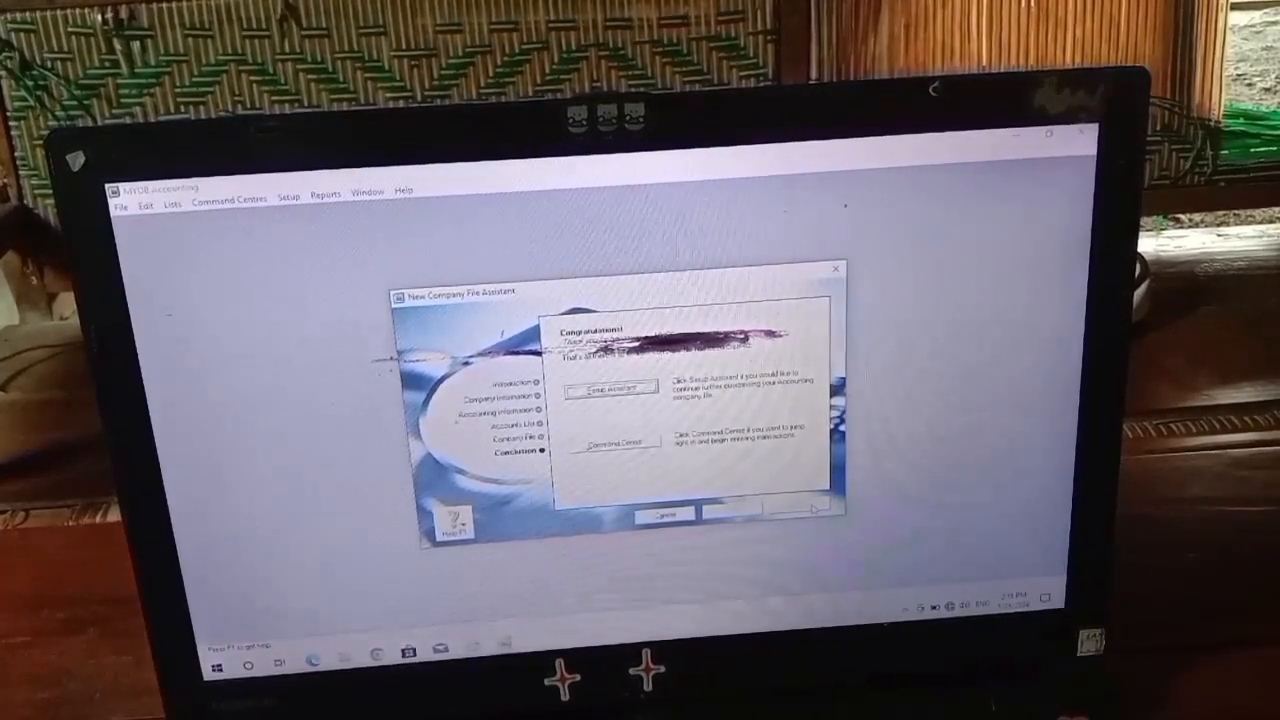
click(606, 443)
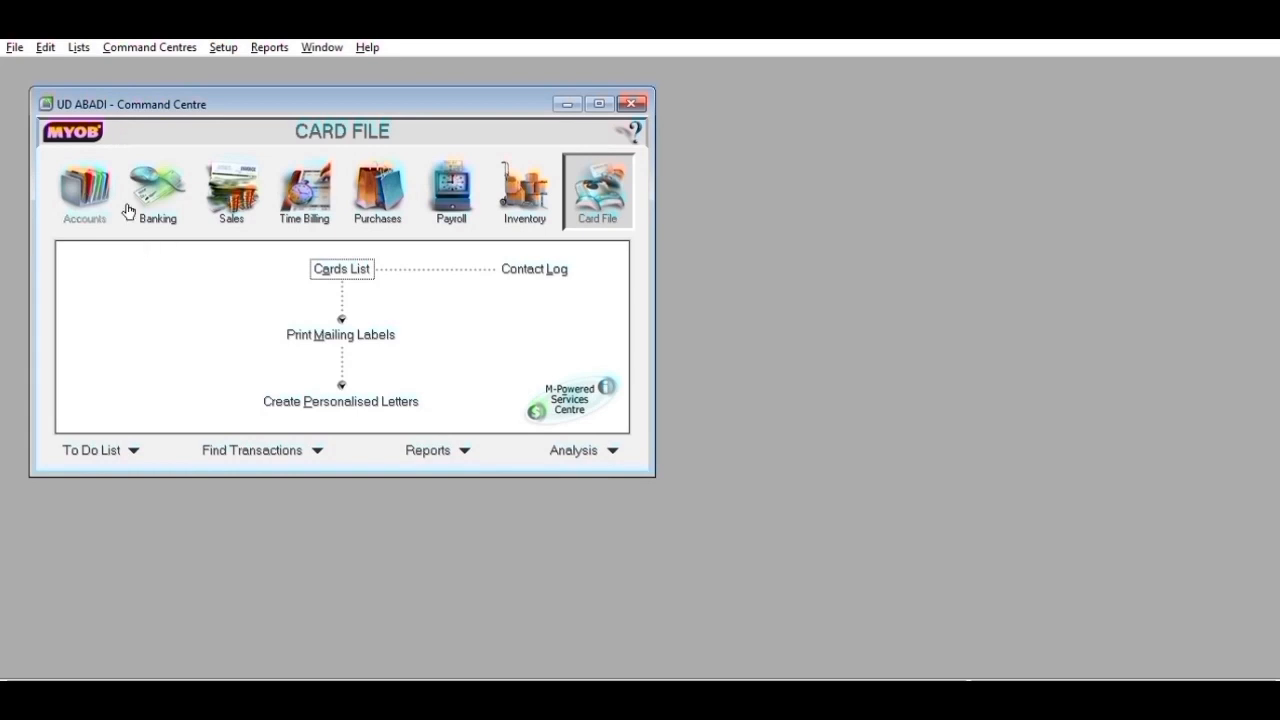
- Open the Accounts List and browse each account-type tab, ending on Asset
click(95, 180)
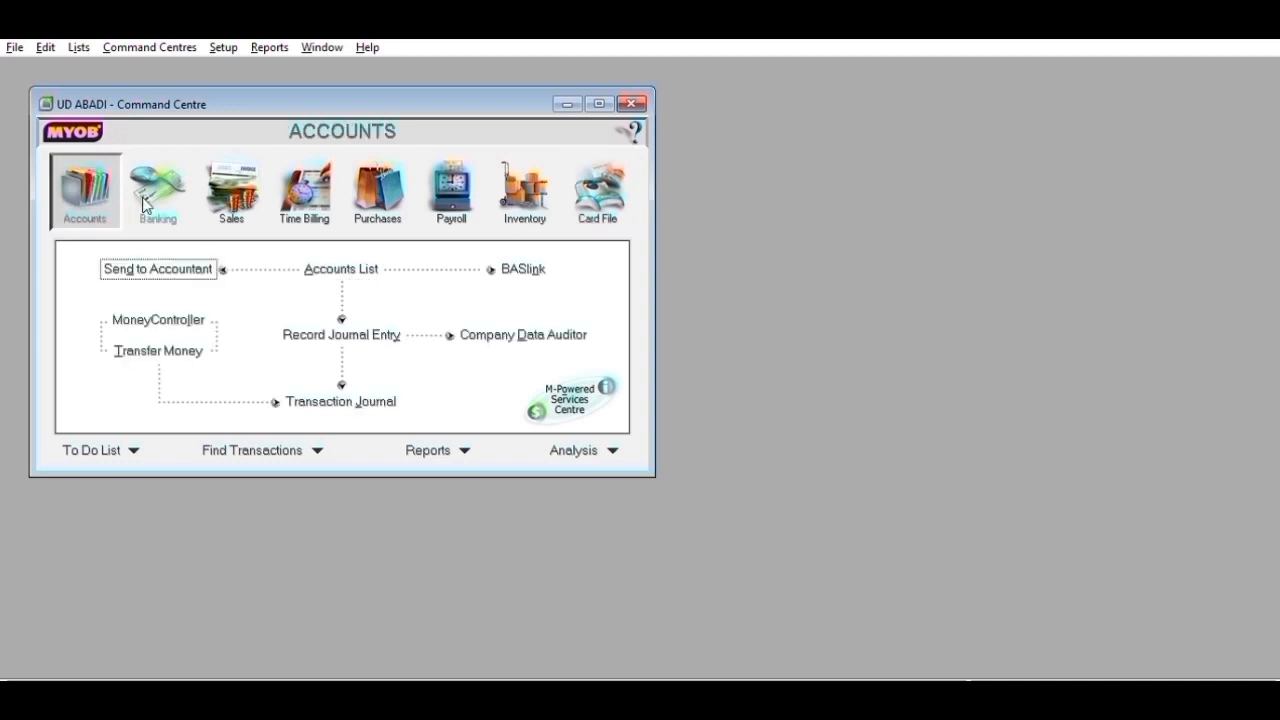
click(361, 266)
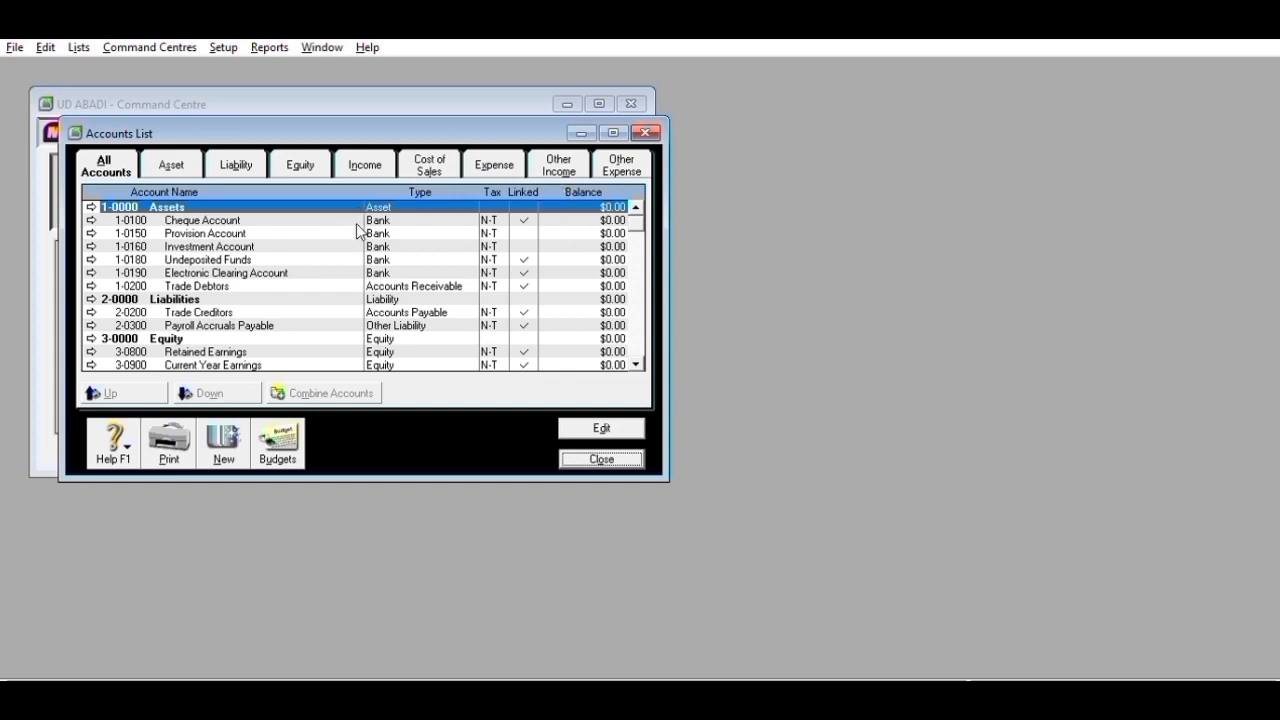
click(180, 153)
click(214, 152)
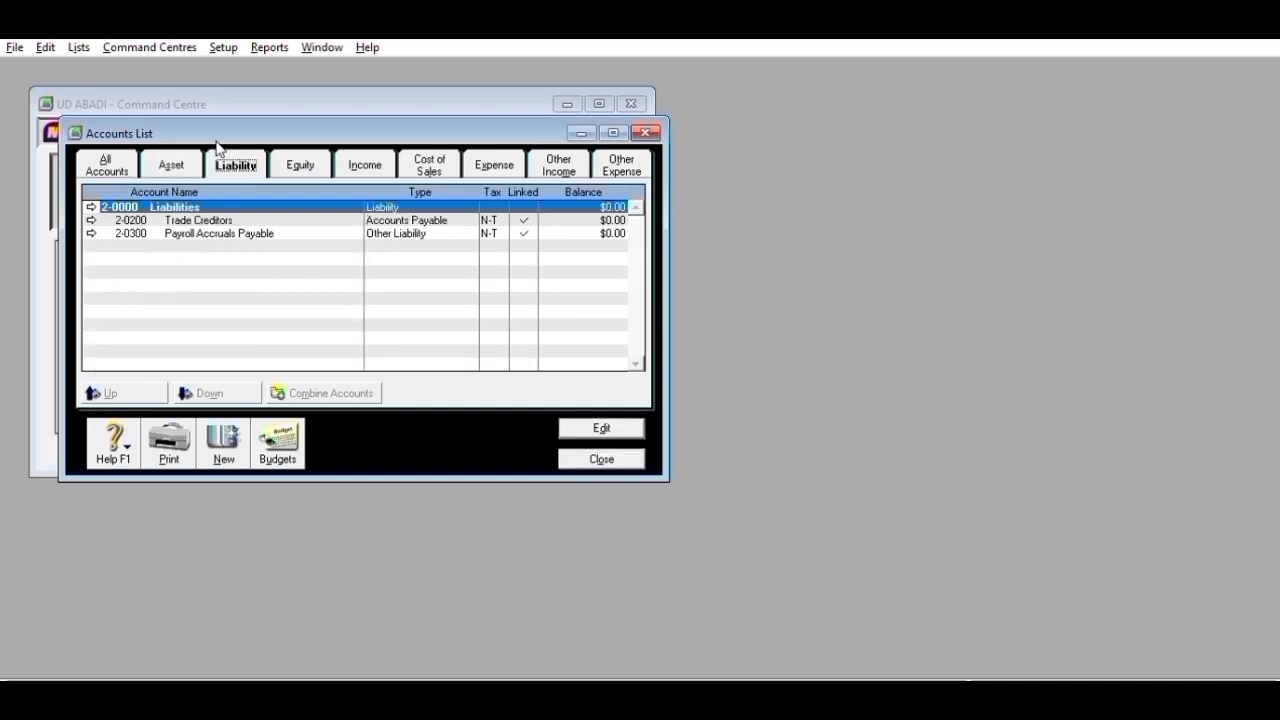
click(301, 155)
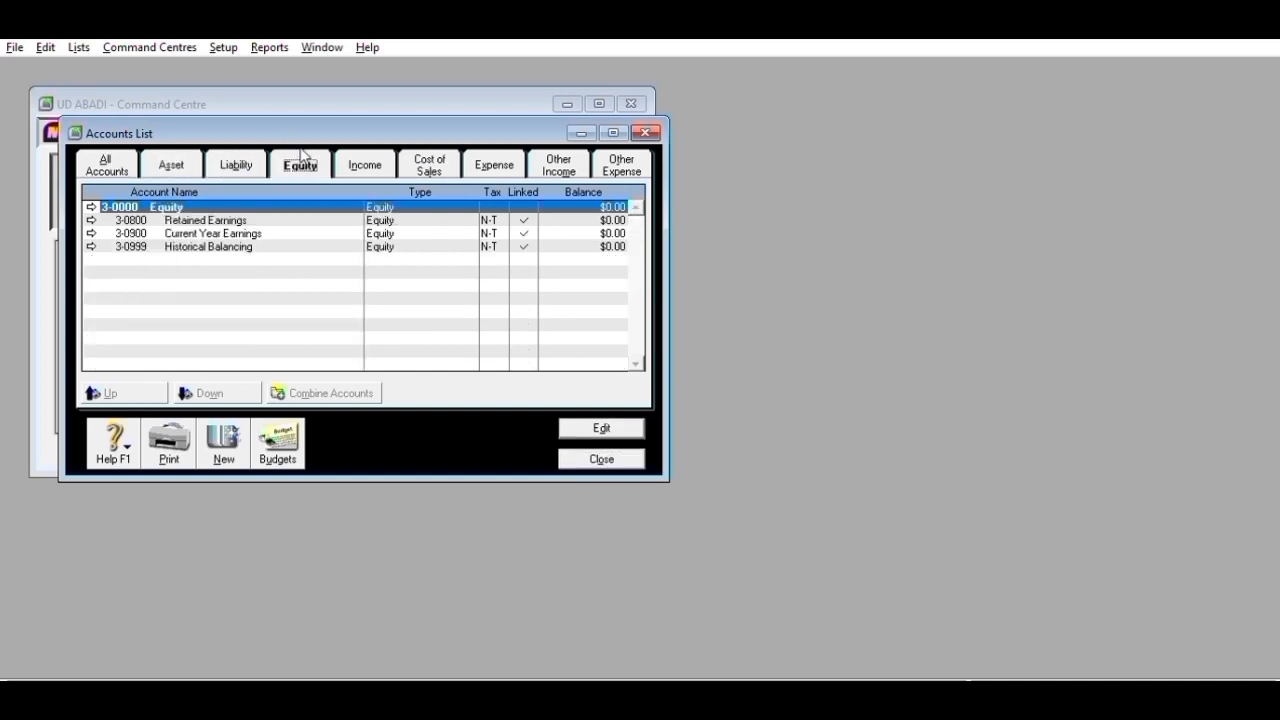
click(379, 152)
click(452, 153)
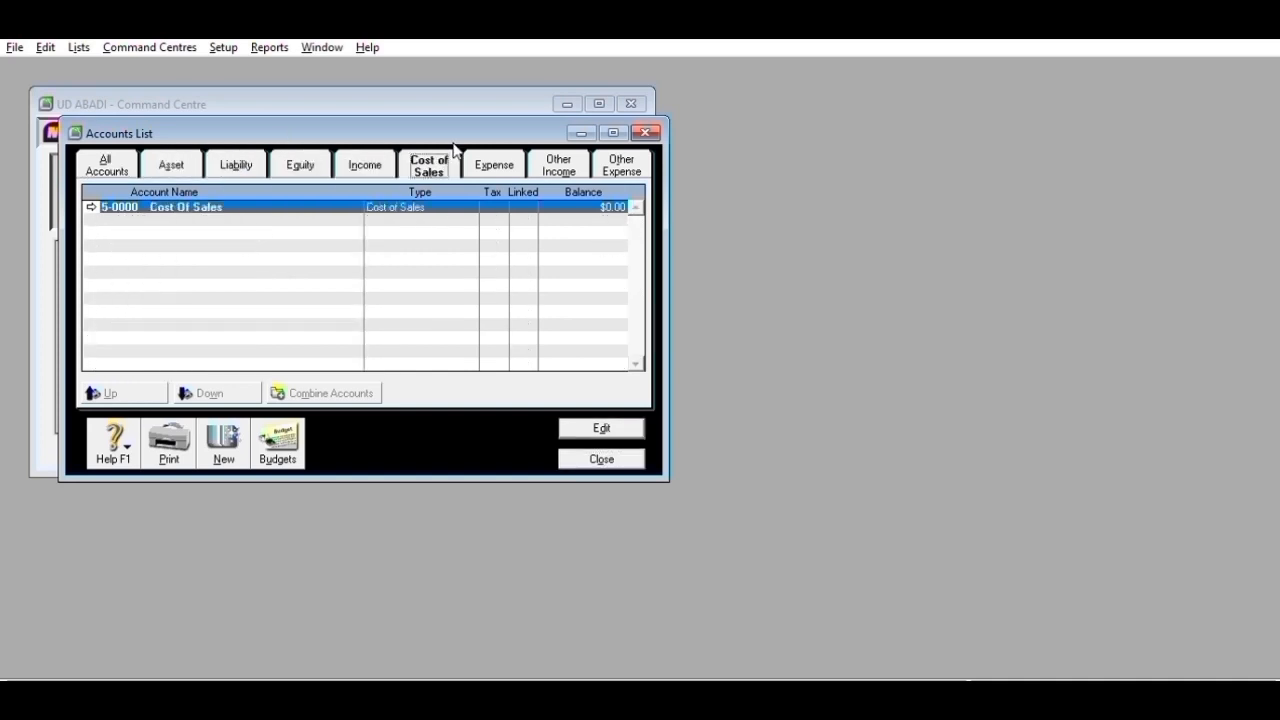
click(509, 146)
click(568, 150)
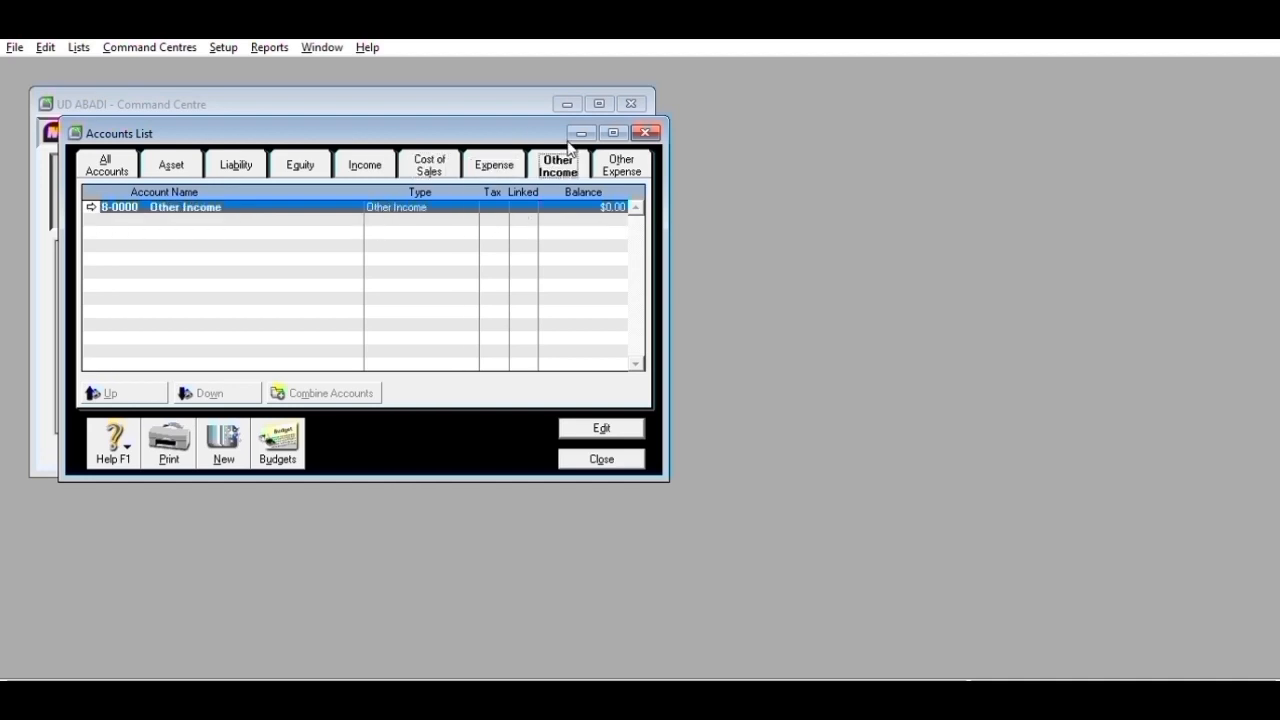
click(612, 160)
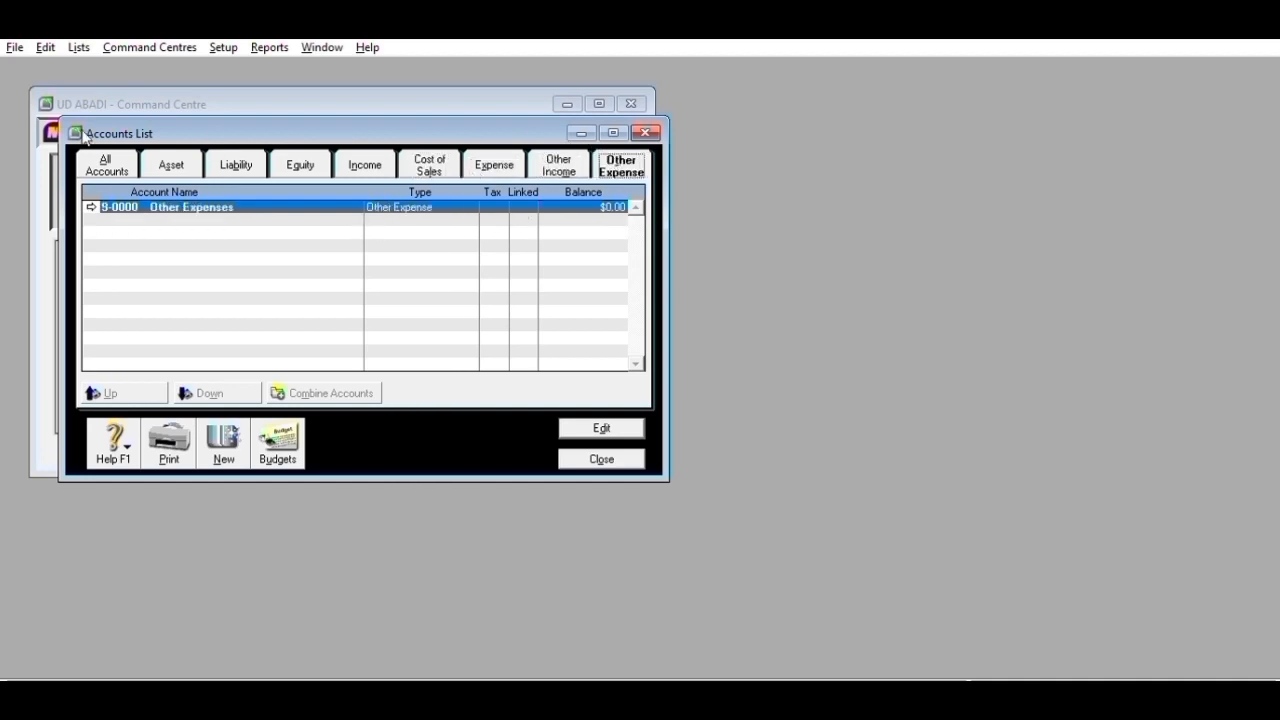
click(178, 150)
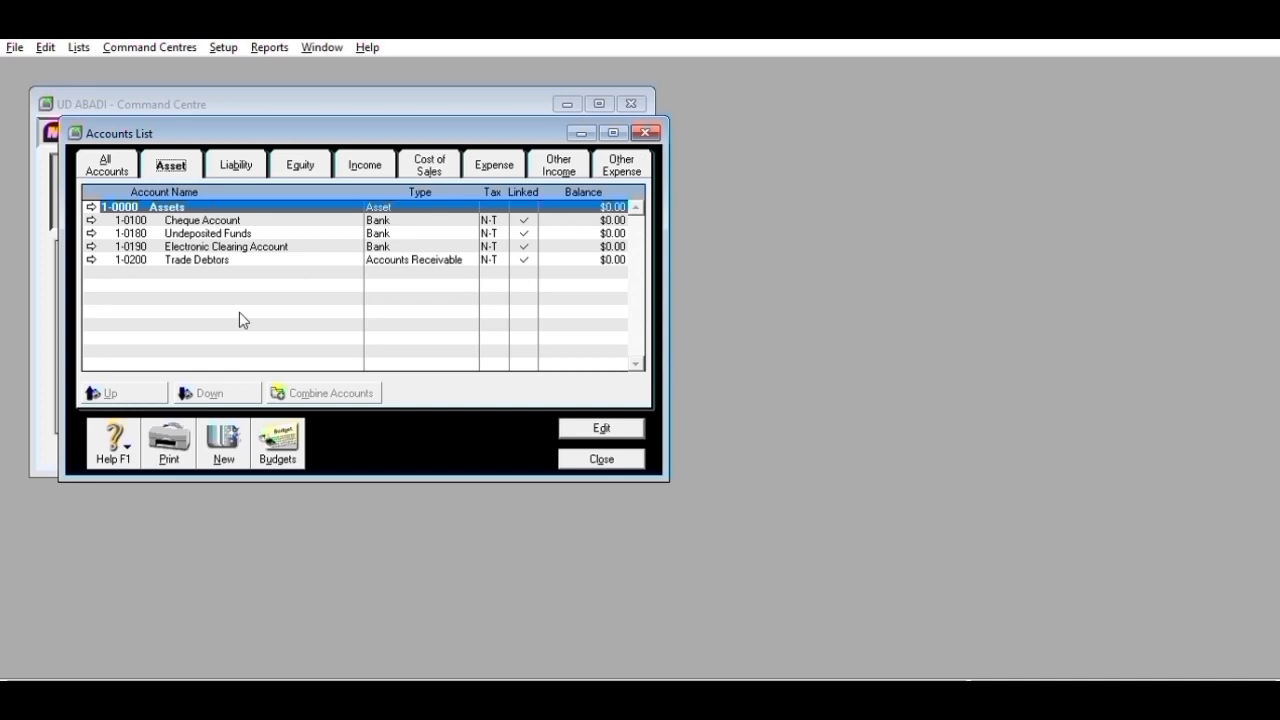
- Change 1-0100 to 1-1100 Cash In Bank and 1-0180 to 1-1200 Petty Cash
click(228, 440)
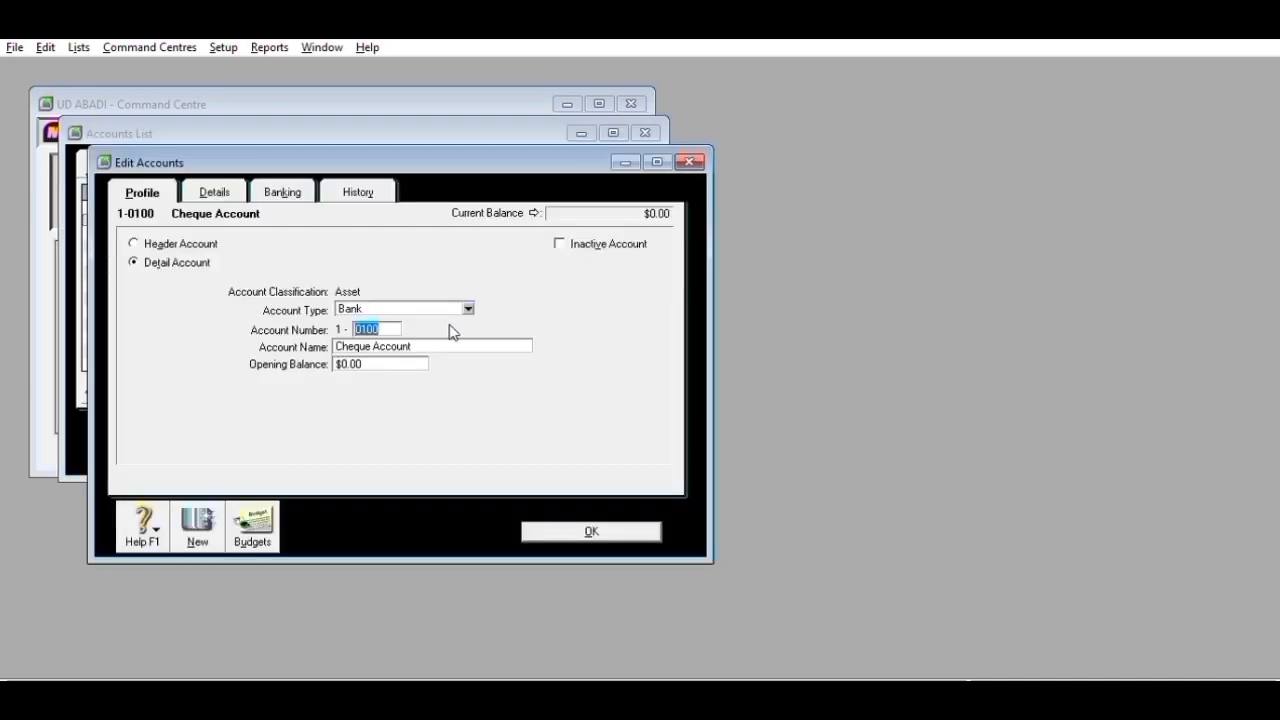
text(1100)
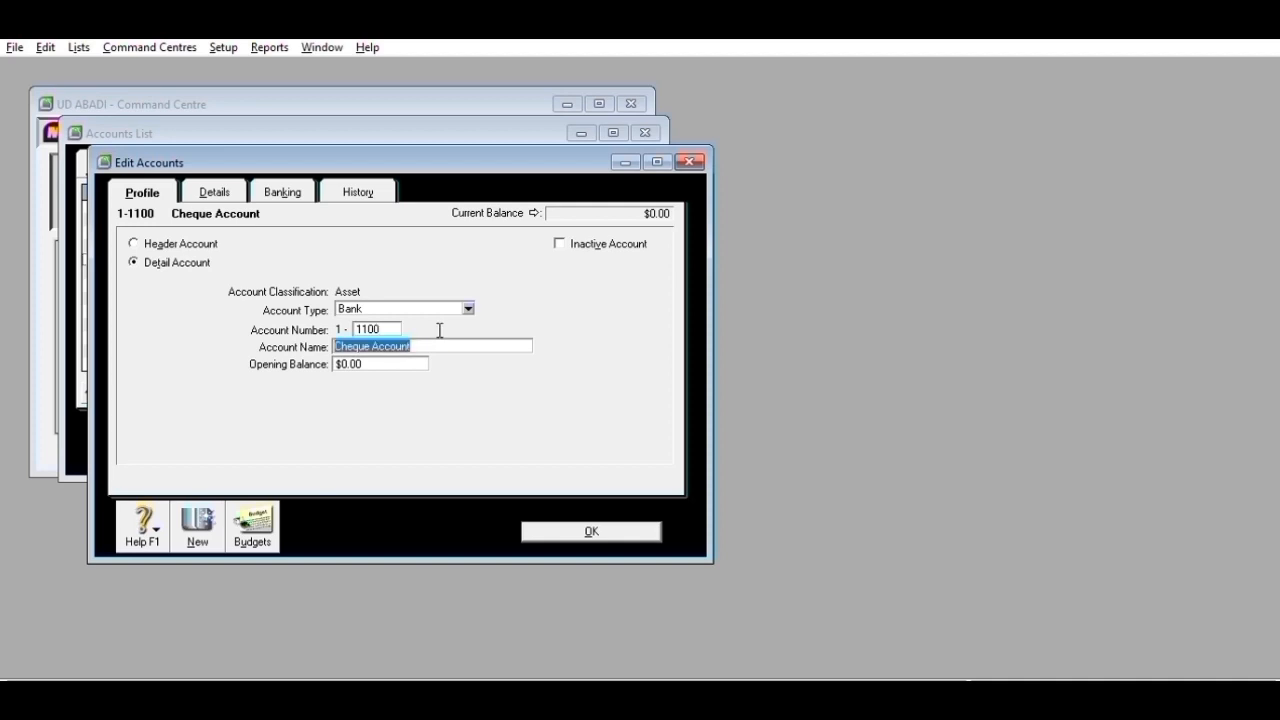
text(C)
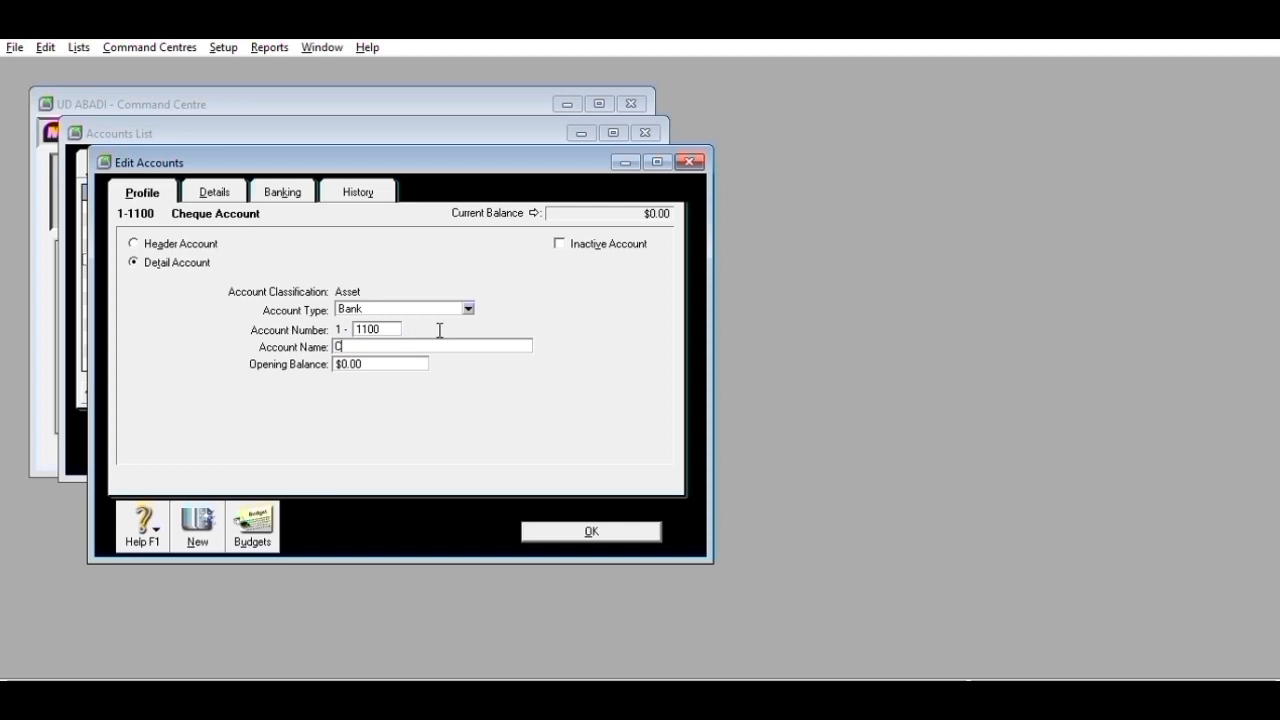
text(ash n)
key(BackSpace)
text(In Bank)
click(536, 527)
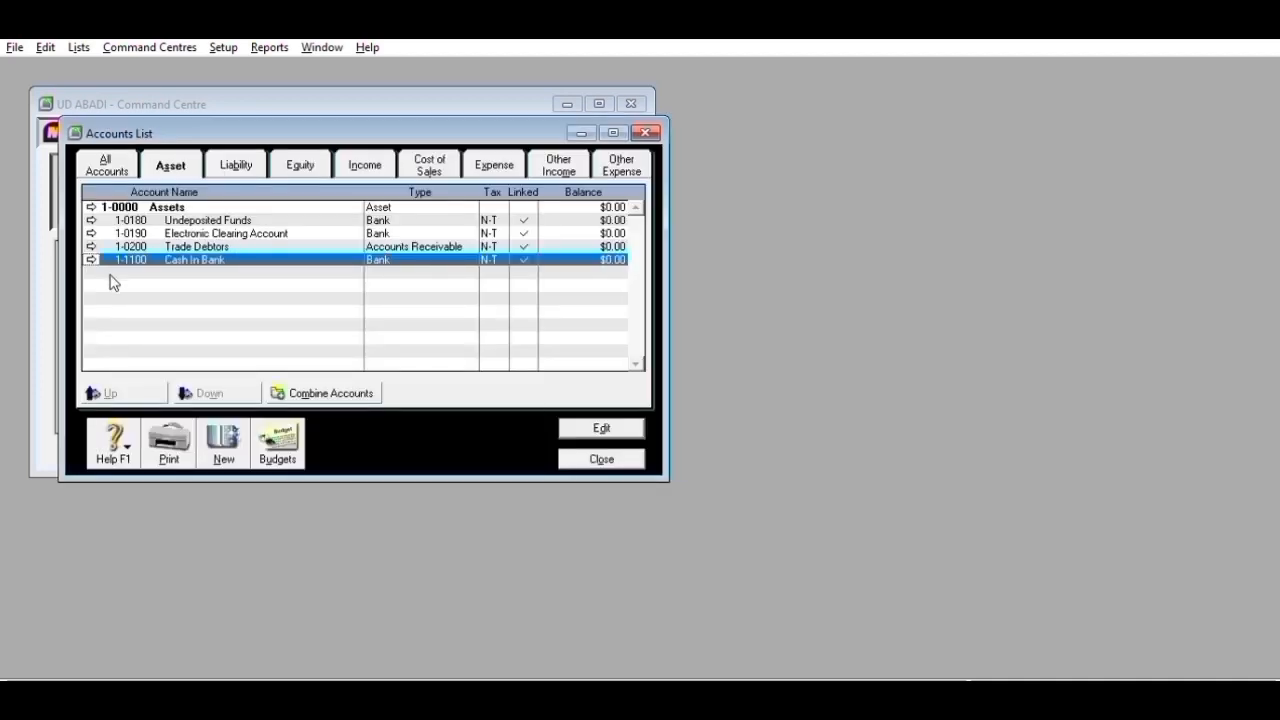
click(91, 219)
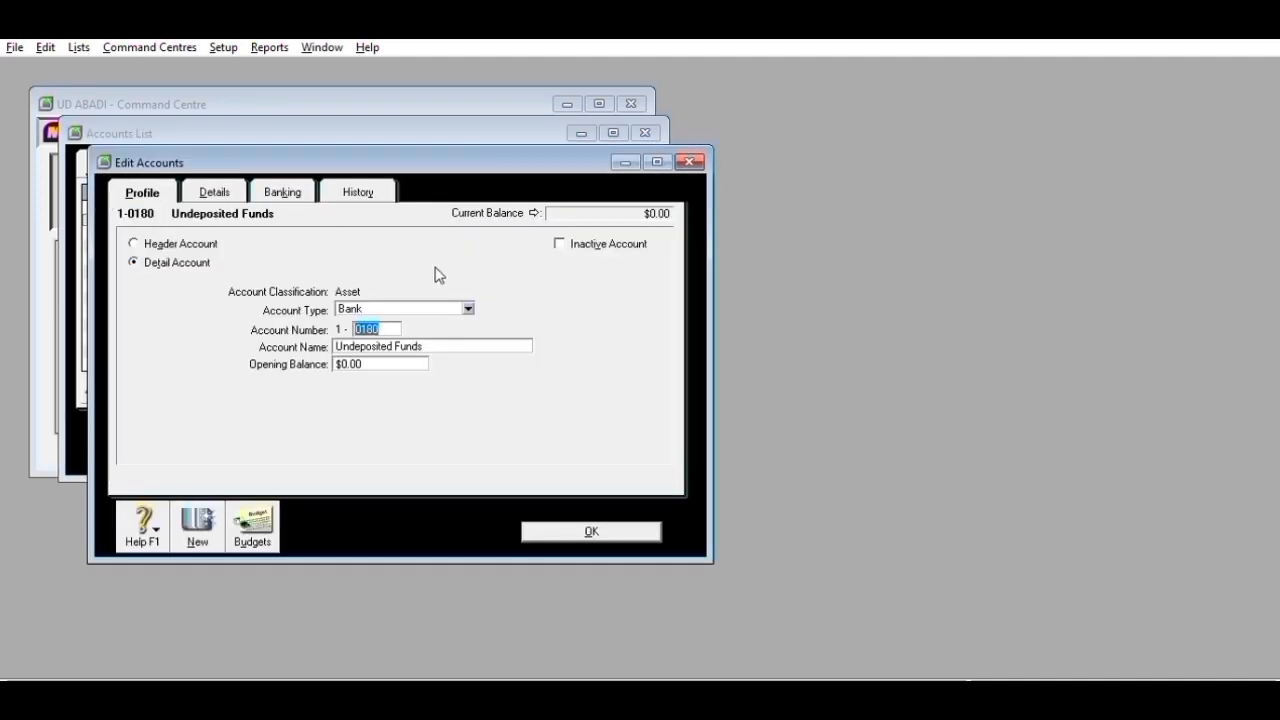
text(1200)
key(Tab)
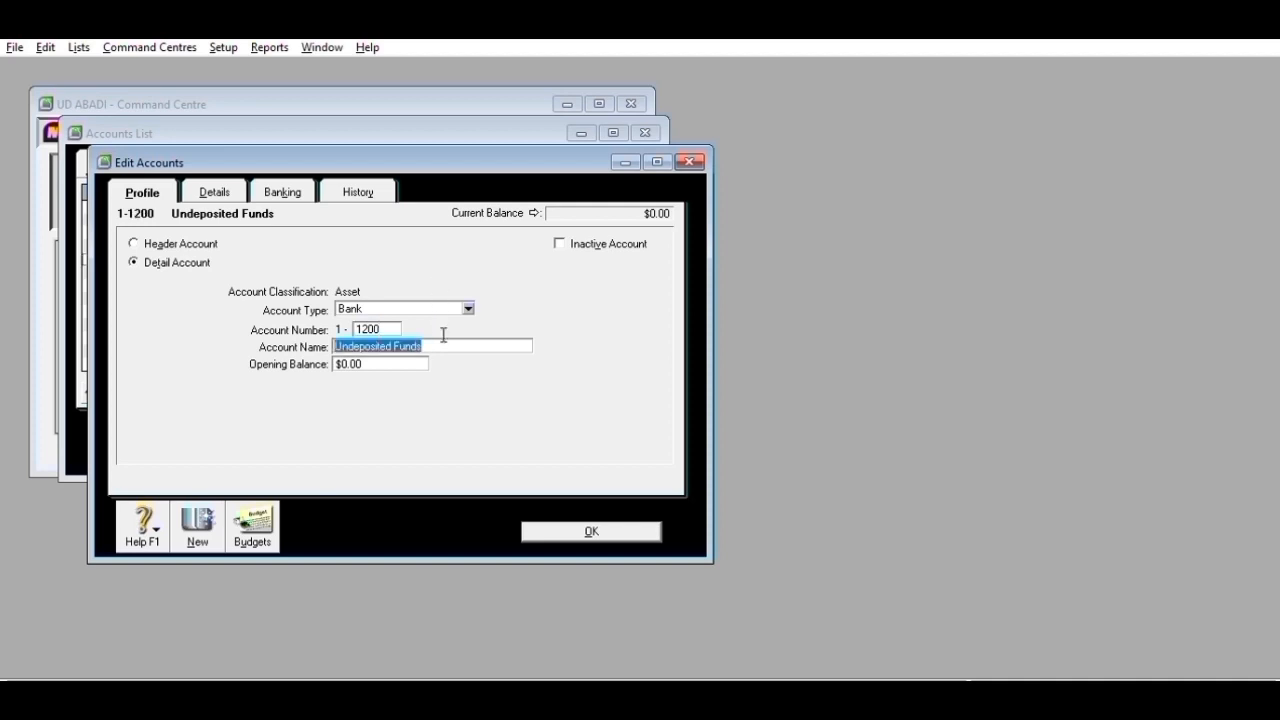
text(Petty Cash)
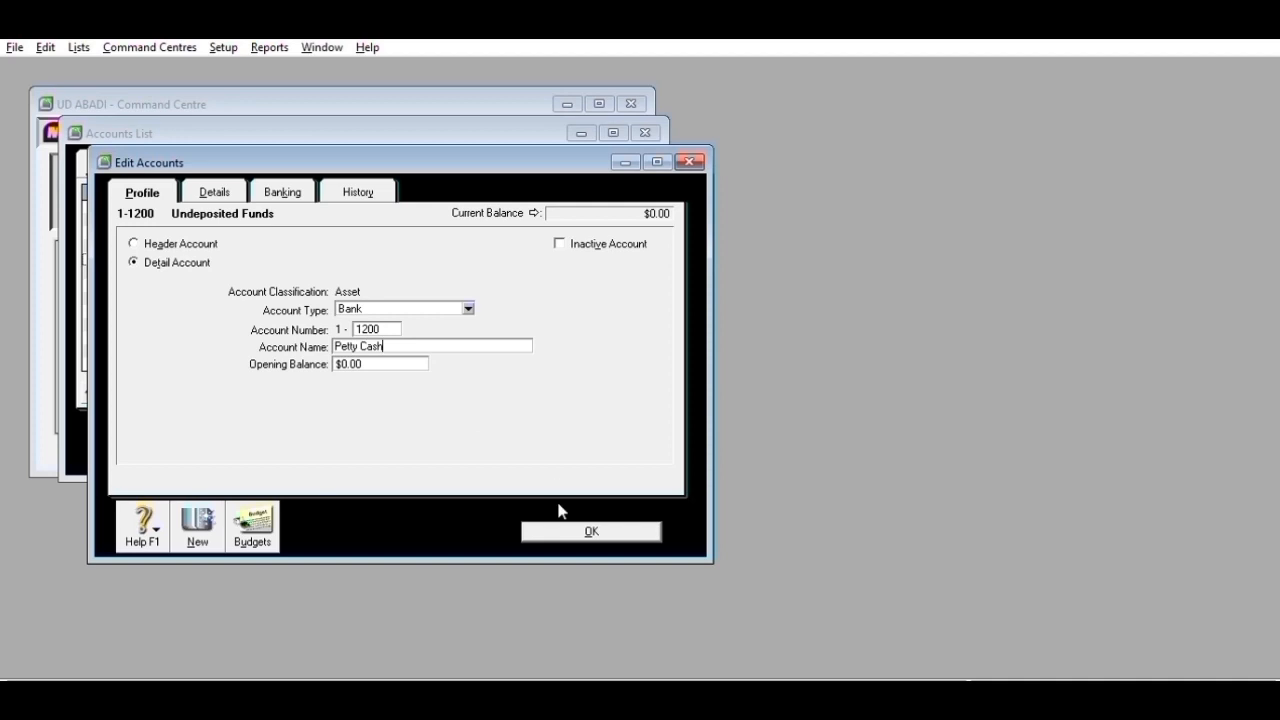
click(591, 531)
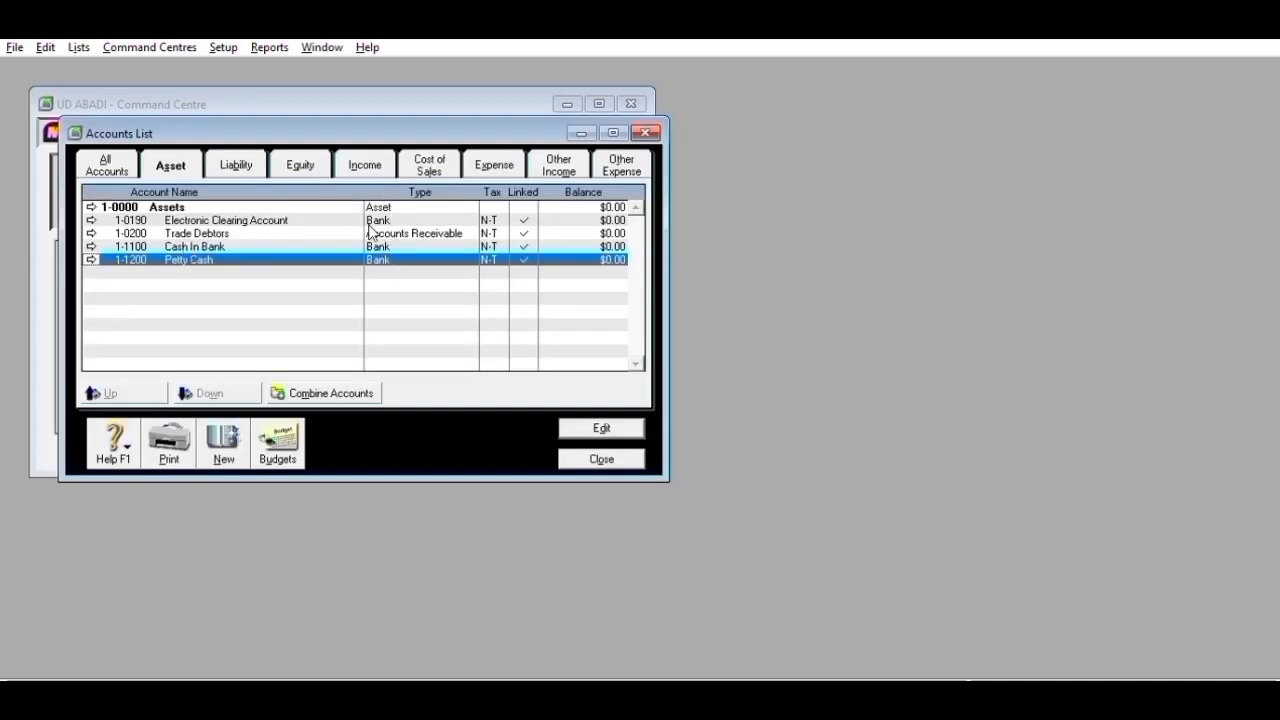
- Add Accounts Receivable-type account 1-1300 Accounts Receivable and 1-1400 Allowance for Doubtful Debt
click(222, 444)
click(467, 309)
click(386, 317)
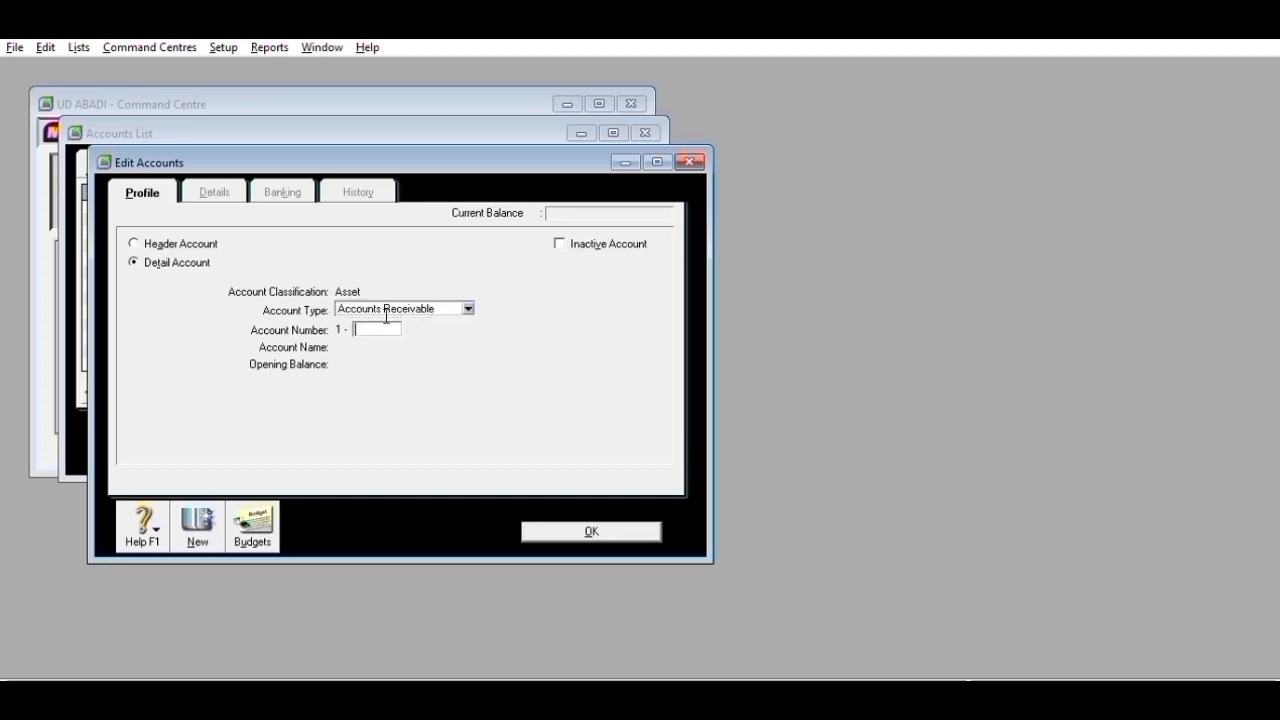
text(1300)
key(Tab)
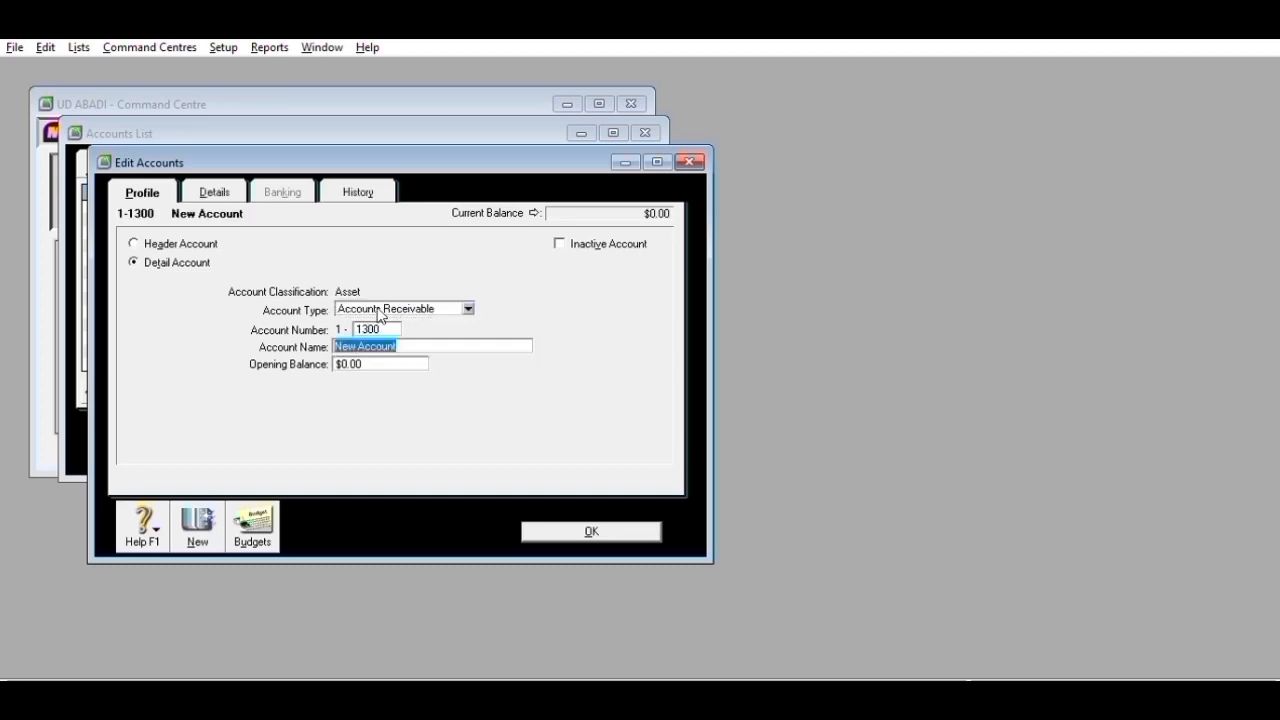
text(Accounts Re)
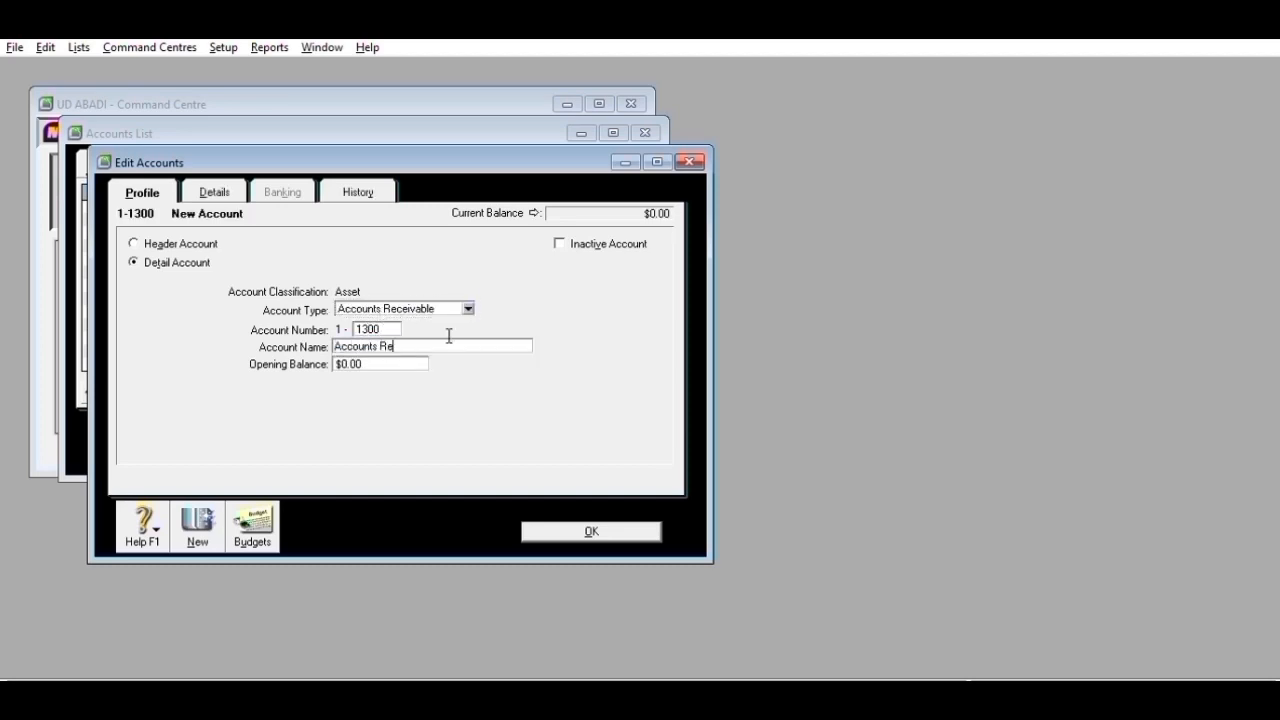
text(ceivable)
click(197, 527)
text(1400)
key(Tab)
text(Allowance for Doubtful Dept)
key(BackSpace)
key(BackSpace)
text(bt)
click(560, 528)
- Add asset accounts 1-1500 Merchandise Inventory and 1-1600 Store Supplies
click(224, 440)
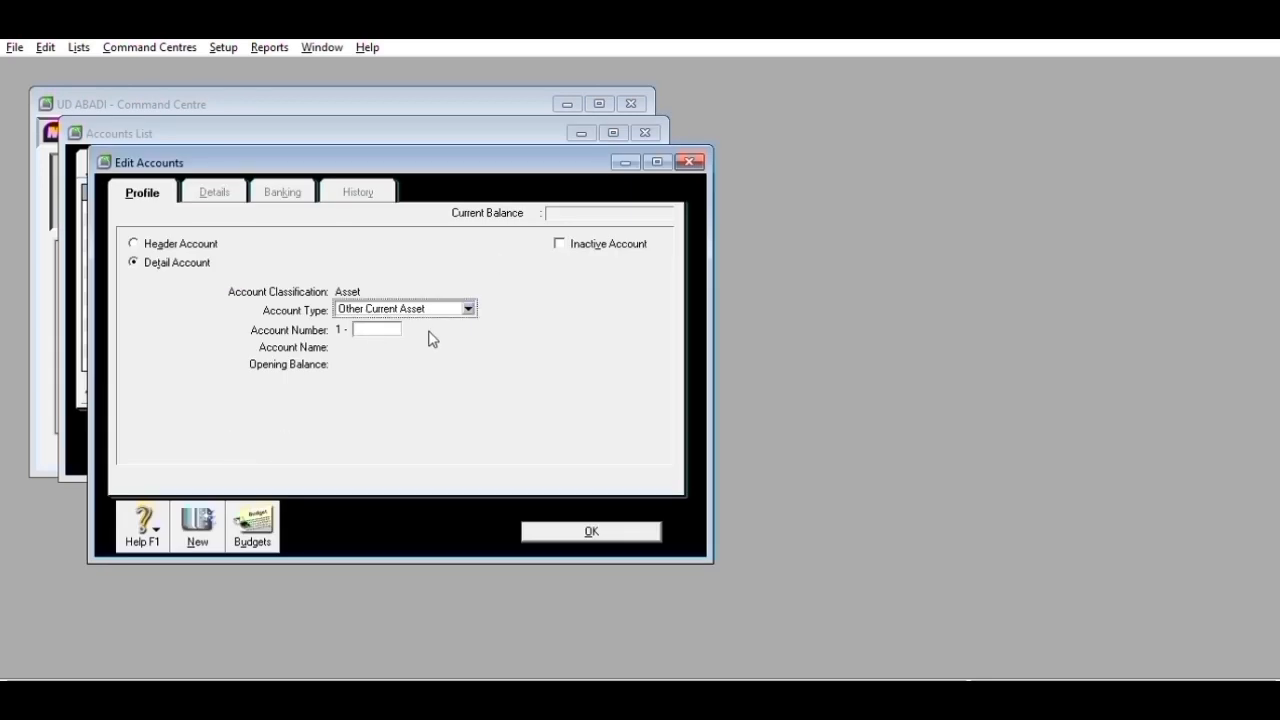
click(383, 322)
text(1500)
key(Tab)
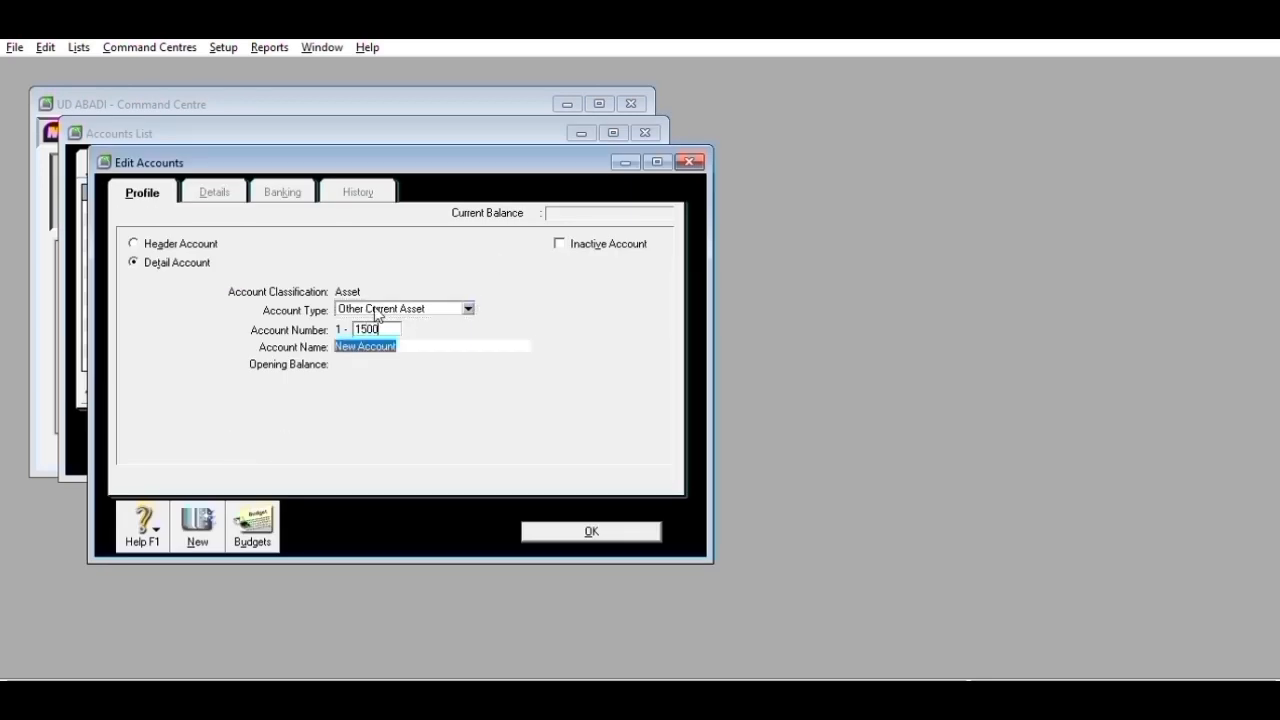
text(Merchandi)
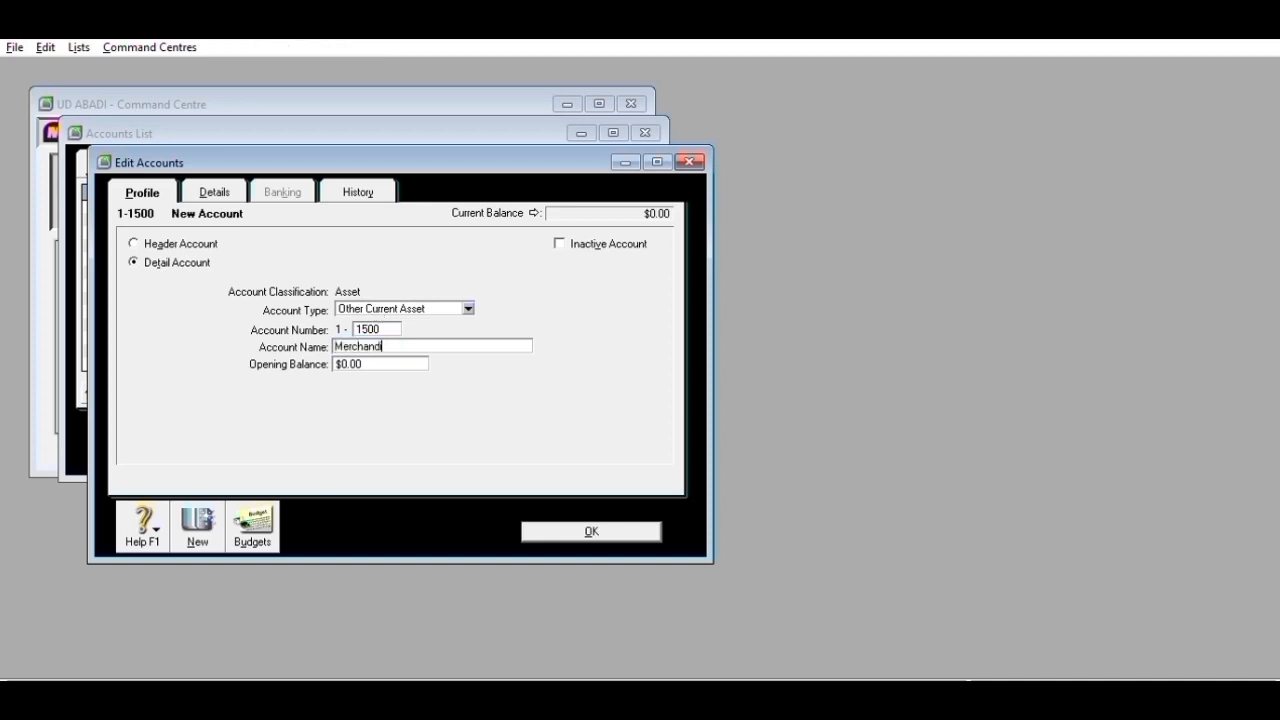
text(se Inventory)
click(212, 518)
text(1600)
key(Tab)
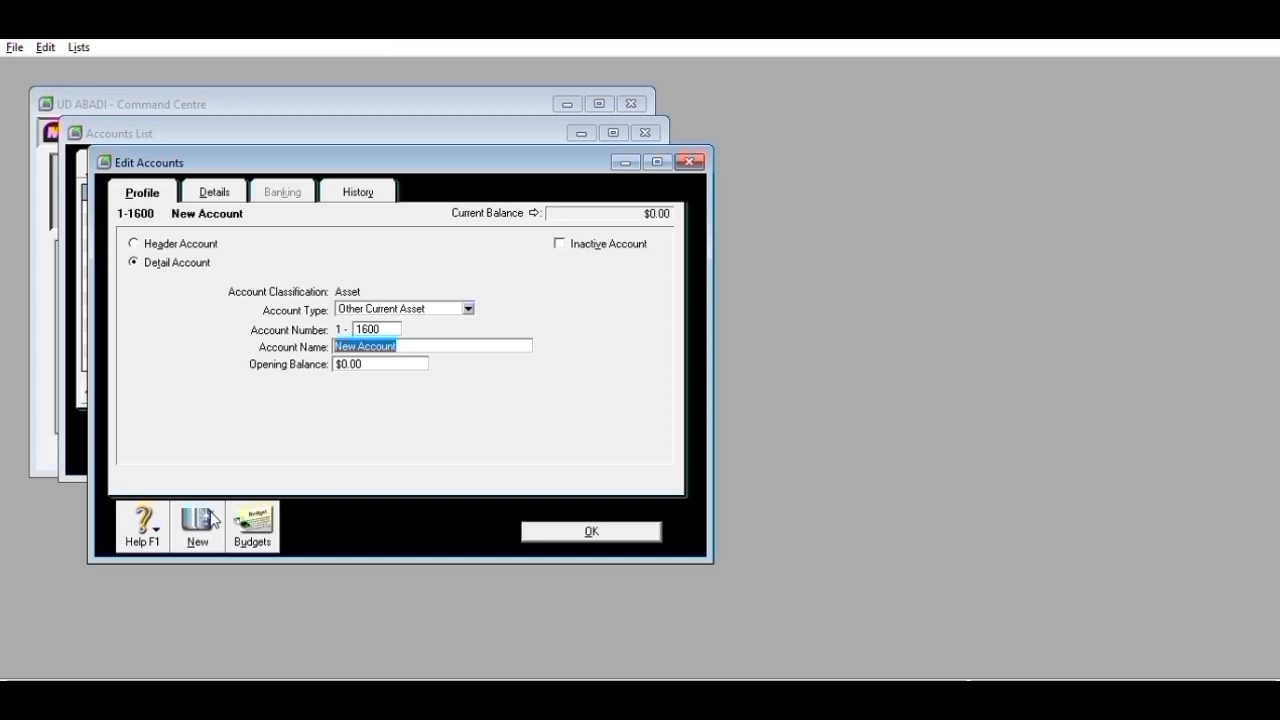
text(Sor)
key(BackSpace)
key(BackSpace)
text(tore )
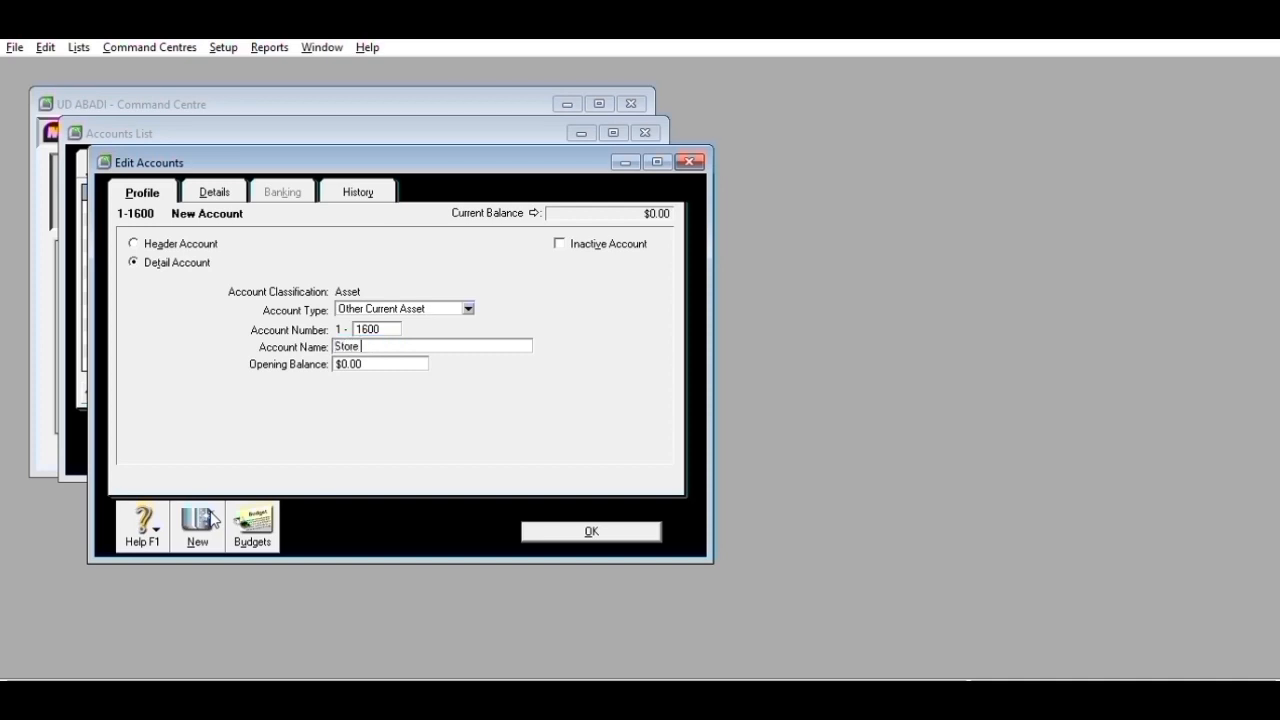
text(Supplies)
click(212, 516)
- Add 1-1700 Prepaid Insurance and fill in 1-1800 Prepaid Rent
text(1700)
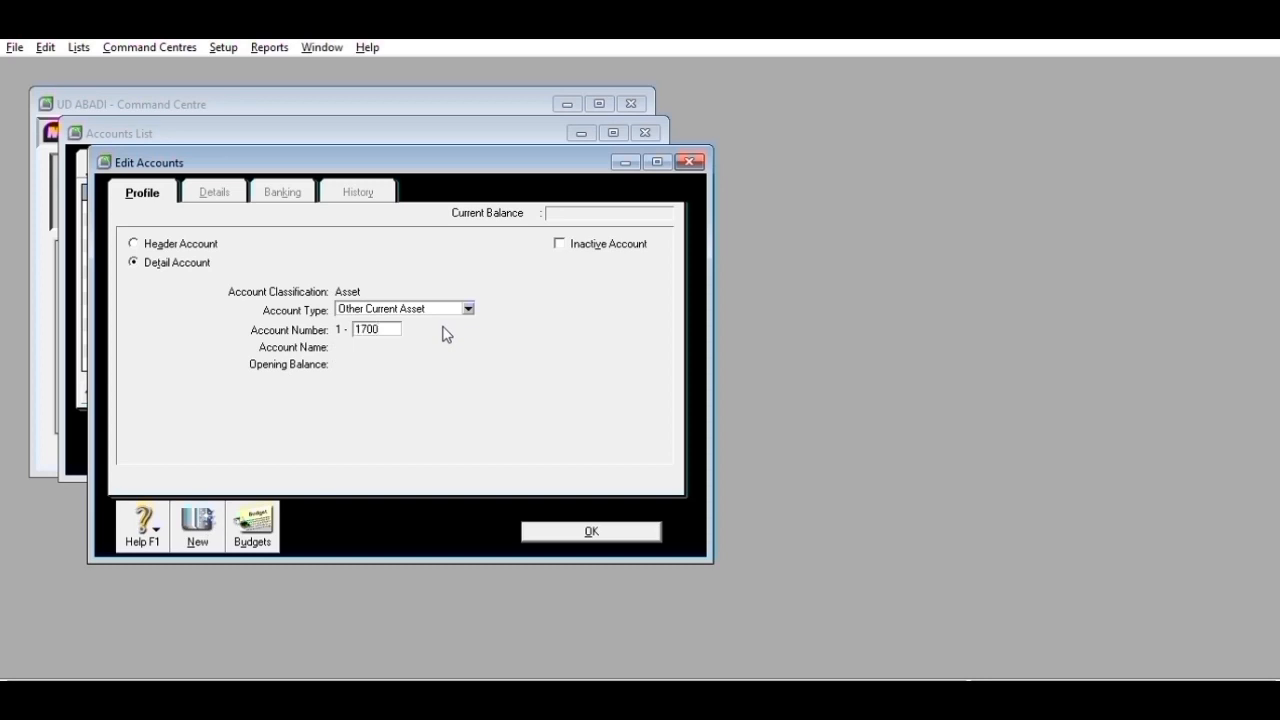
key(Tab)
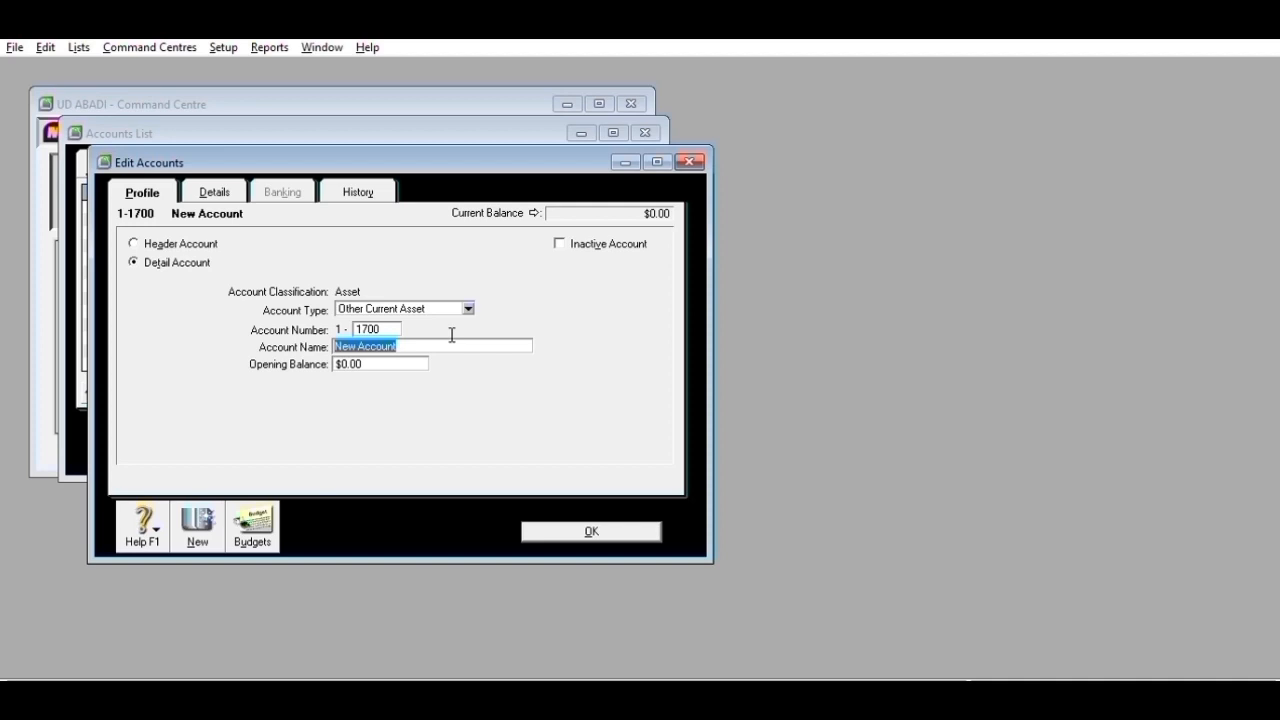
text(Prepaid Insurance)
click(198, 540)
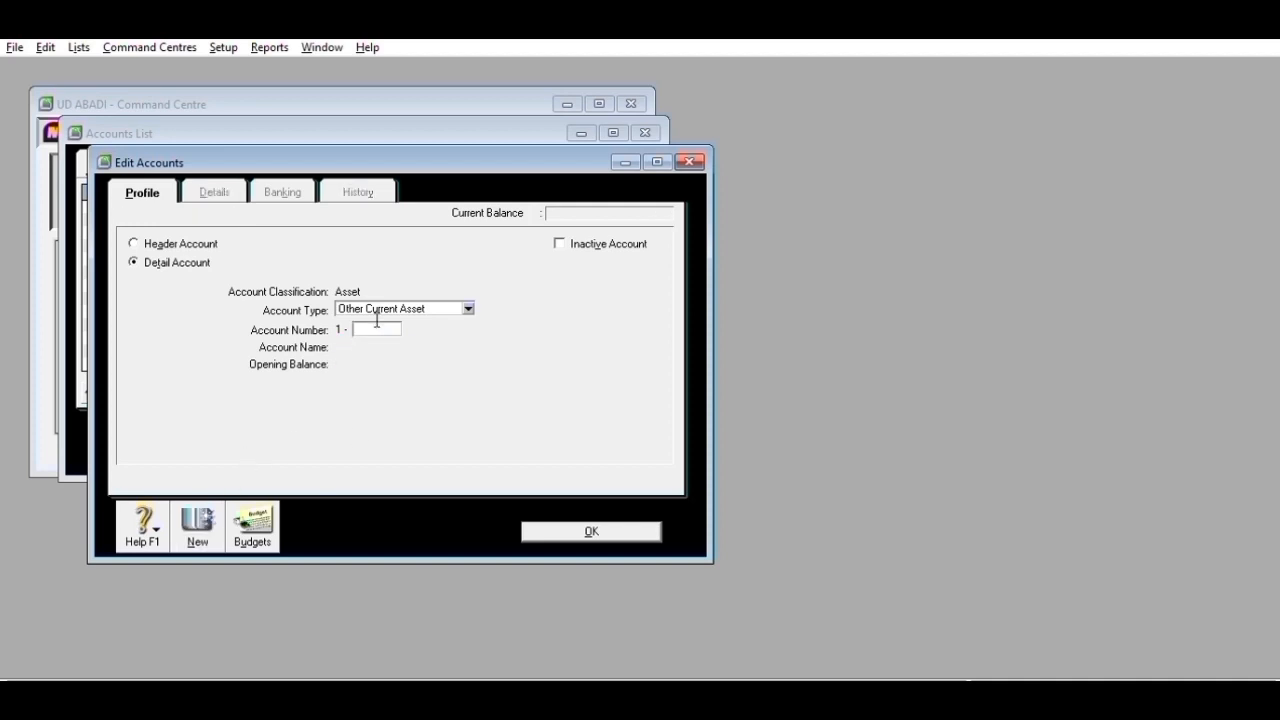
text(1800)
key(Tab)
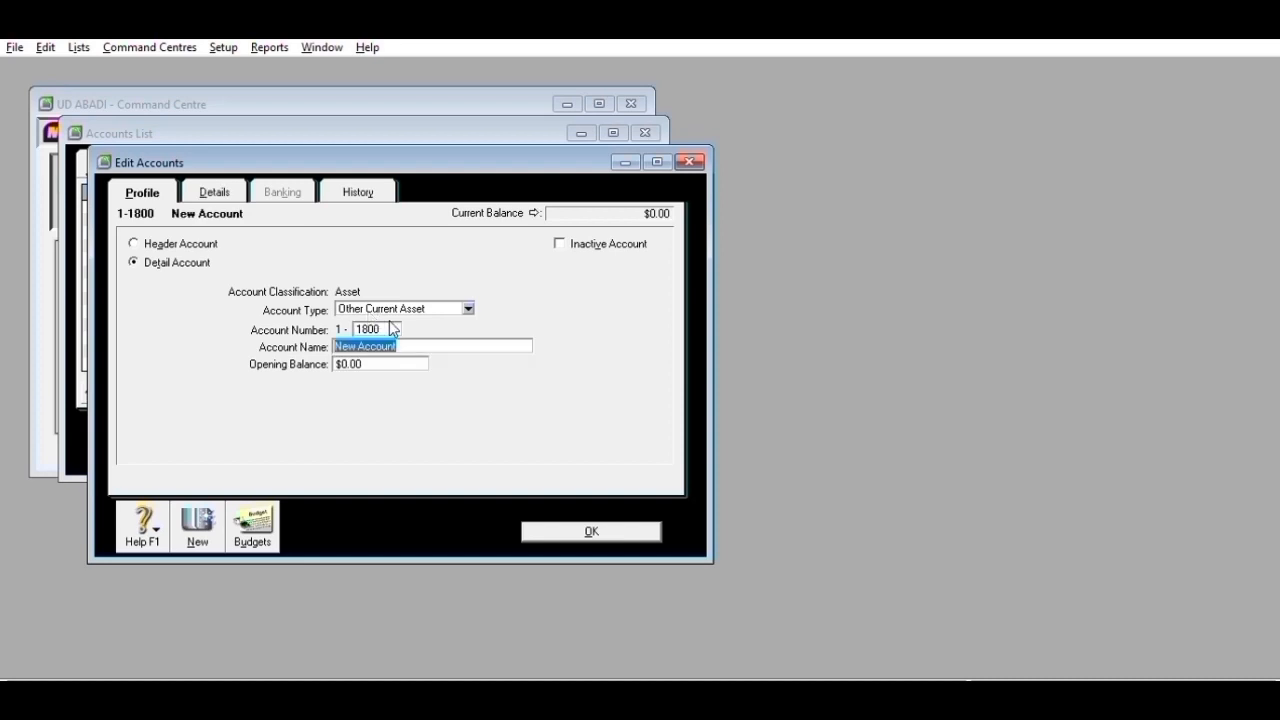
text(Prepaid )
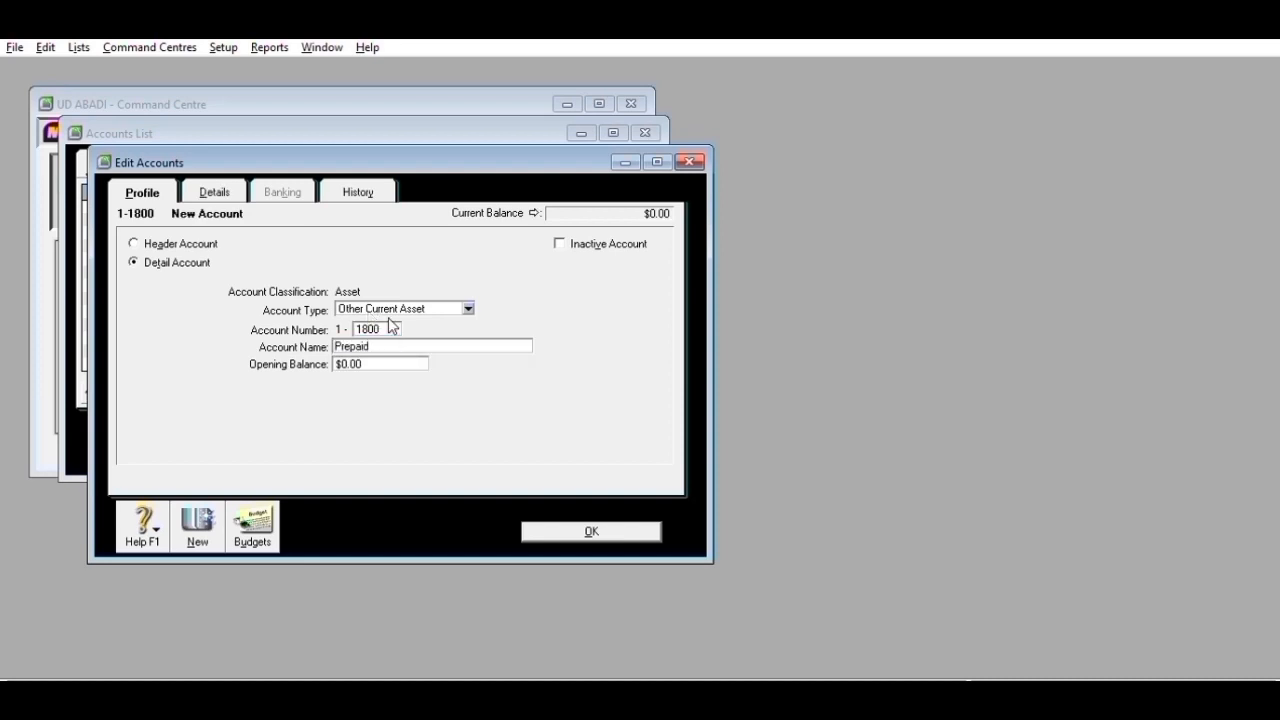
text(Rent)
- Save 1-1800 Prepaid Rent and add account 1-2100 Equipment at Cost
click(200, 518)
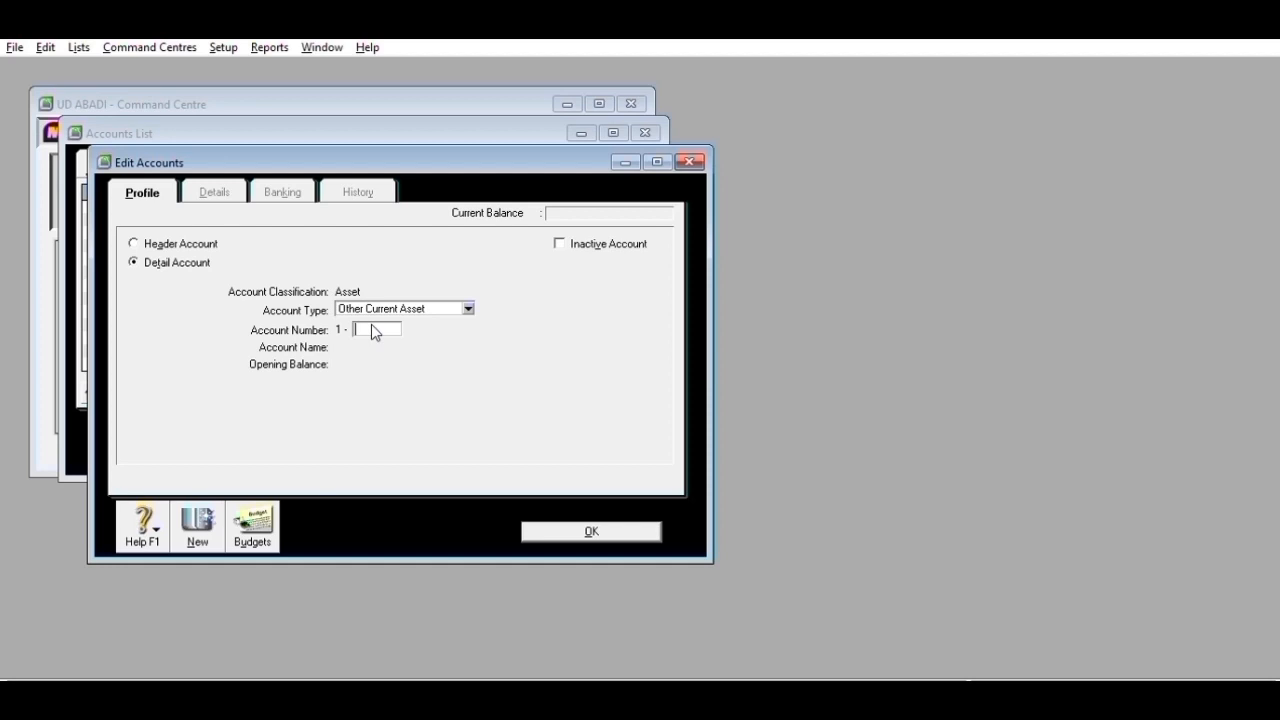
text(2100)
key(Tab)
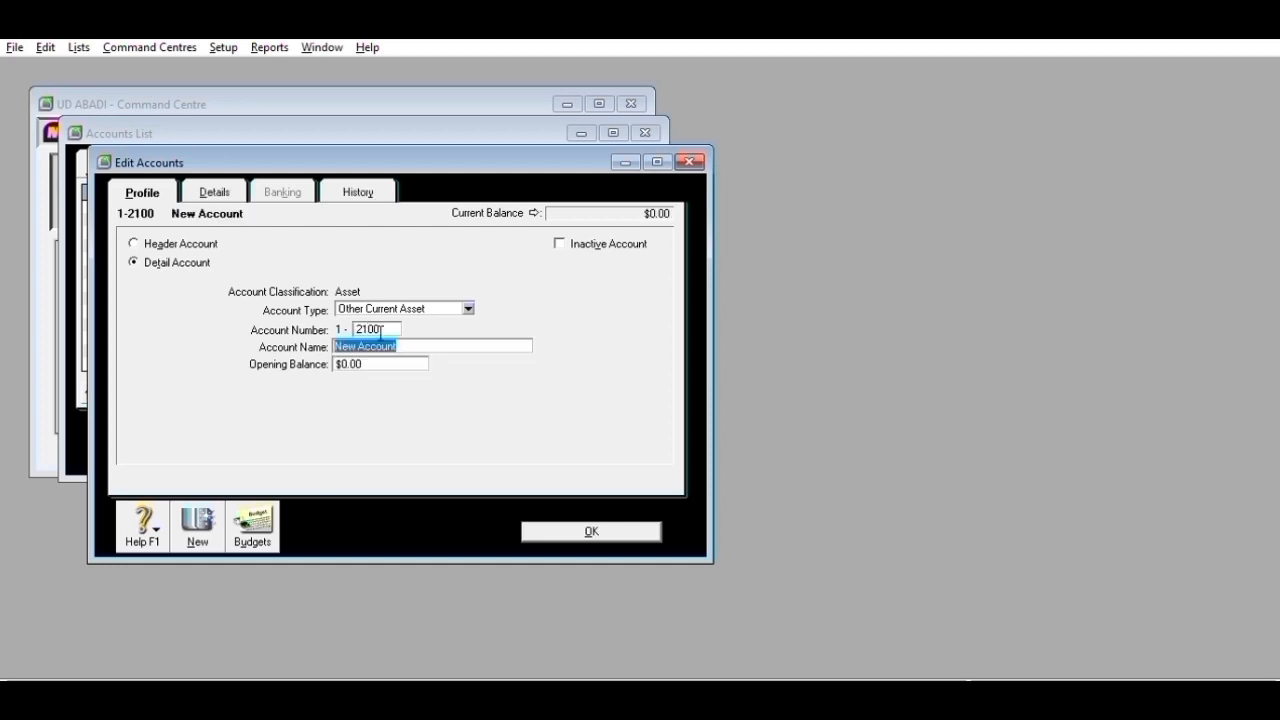
text(Equiment at Cost)
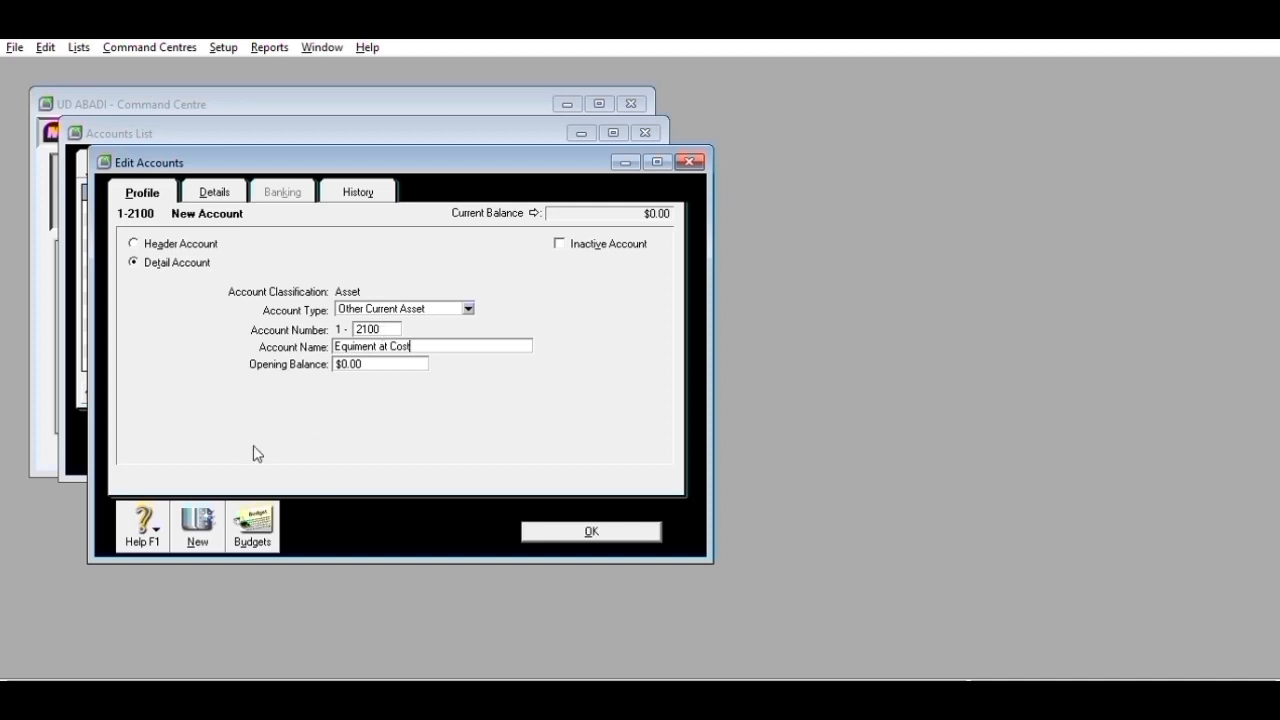
click(198, 527)
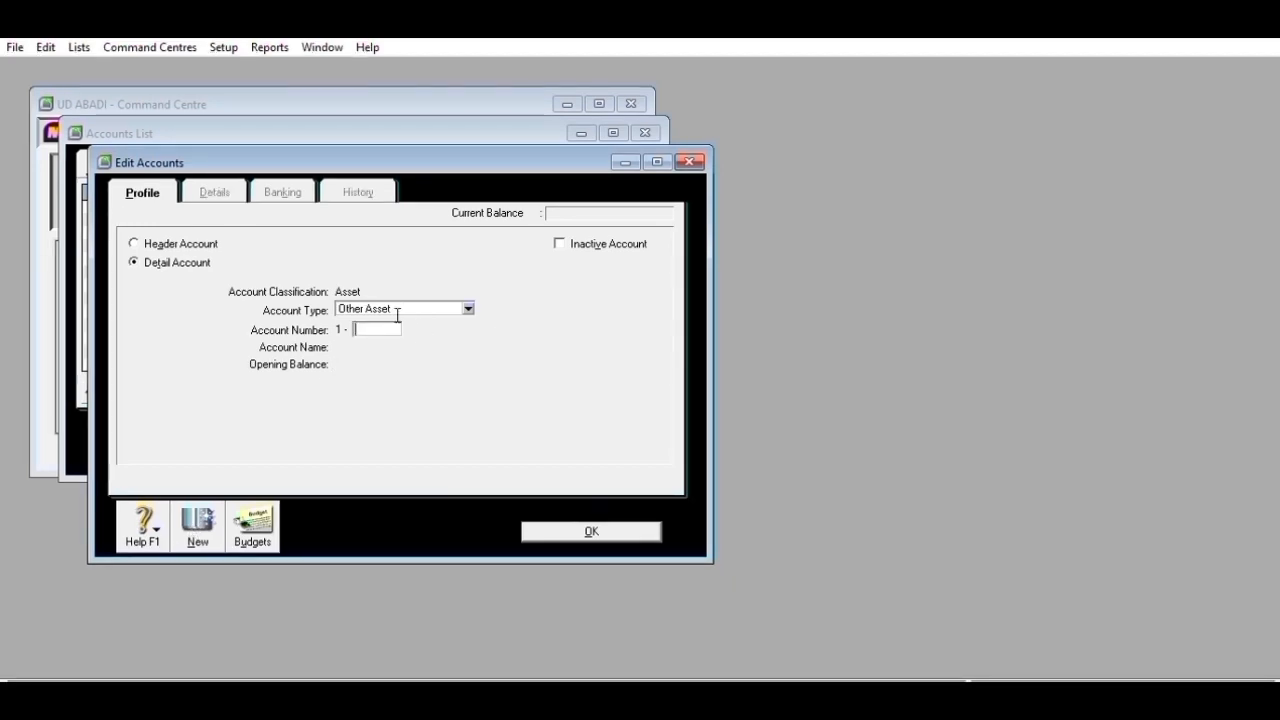
- Create Fixed Asset account 1-2110 Equipment Accum Dep
click(469, 308)
click(411, 345)
click(393, 320)
text(2110)
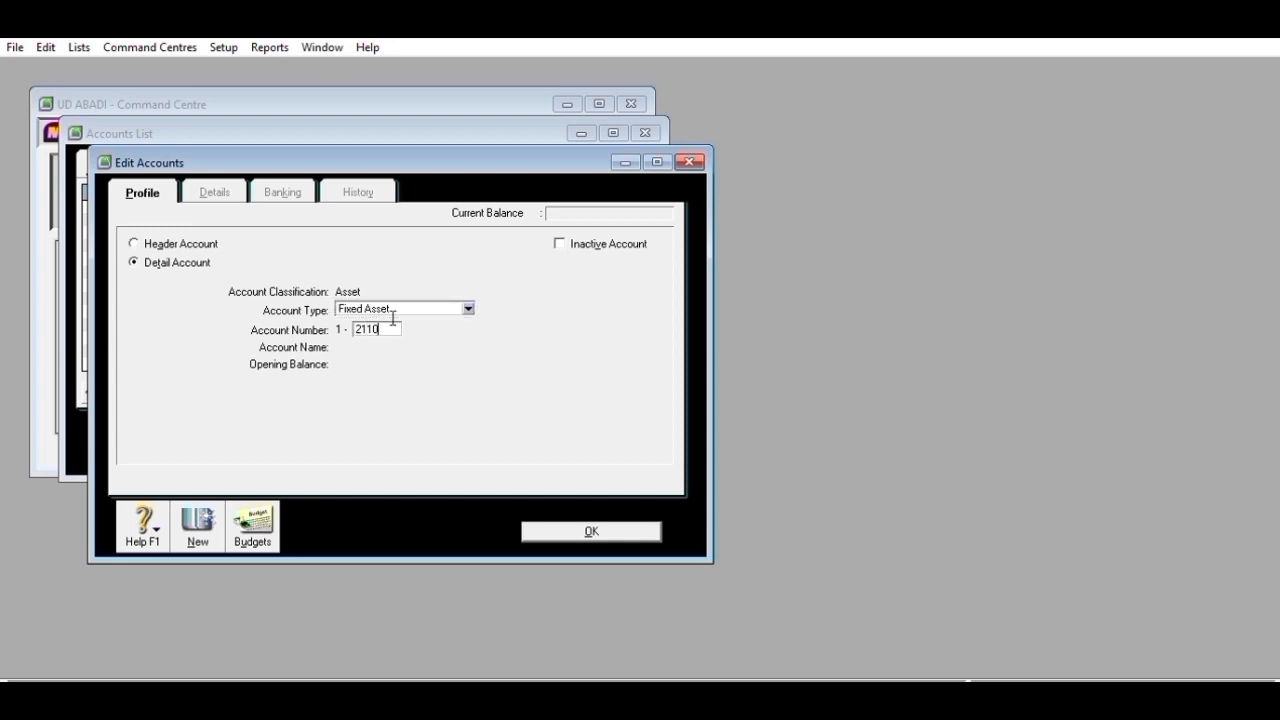
key(Tab)
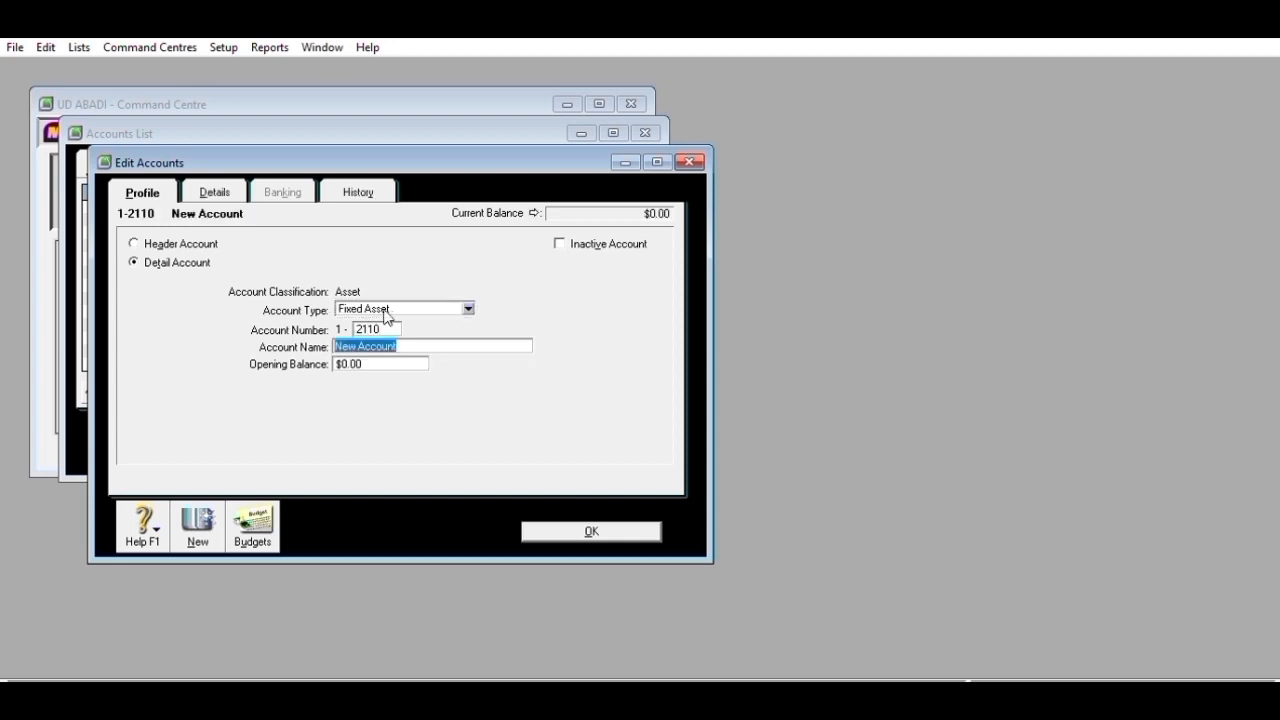
text(Equipment Accum Dep)
click(586, 526)
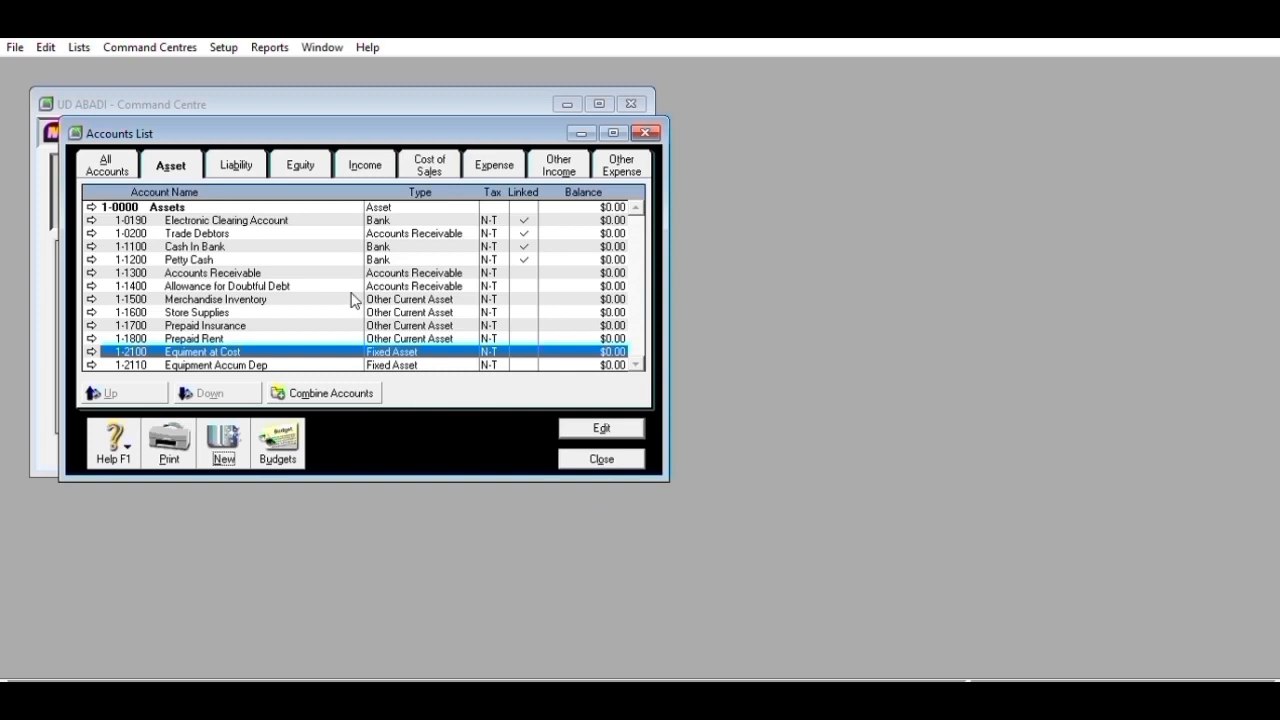
- Create header account 1-2000 and rename it to Fixed Assets
click(224, 441)
click(186, 240)
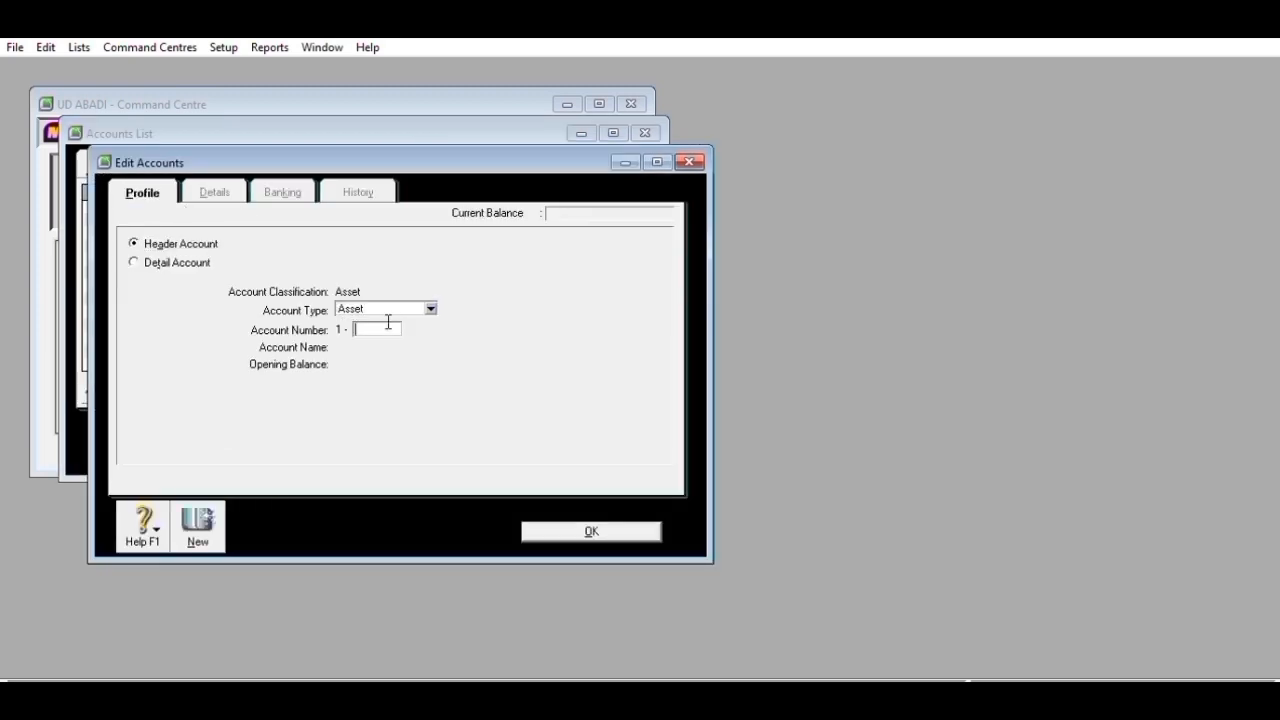
text(2000)
key(Tab)
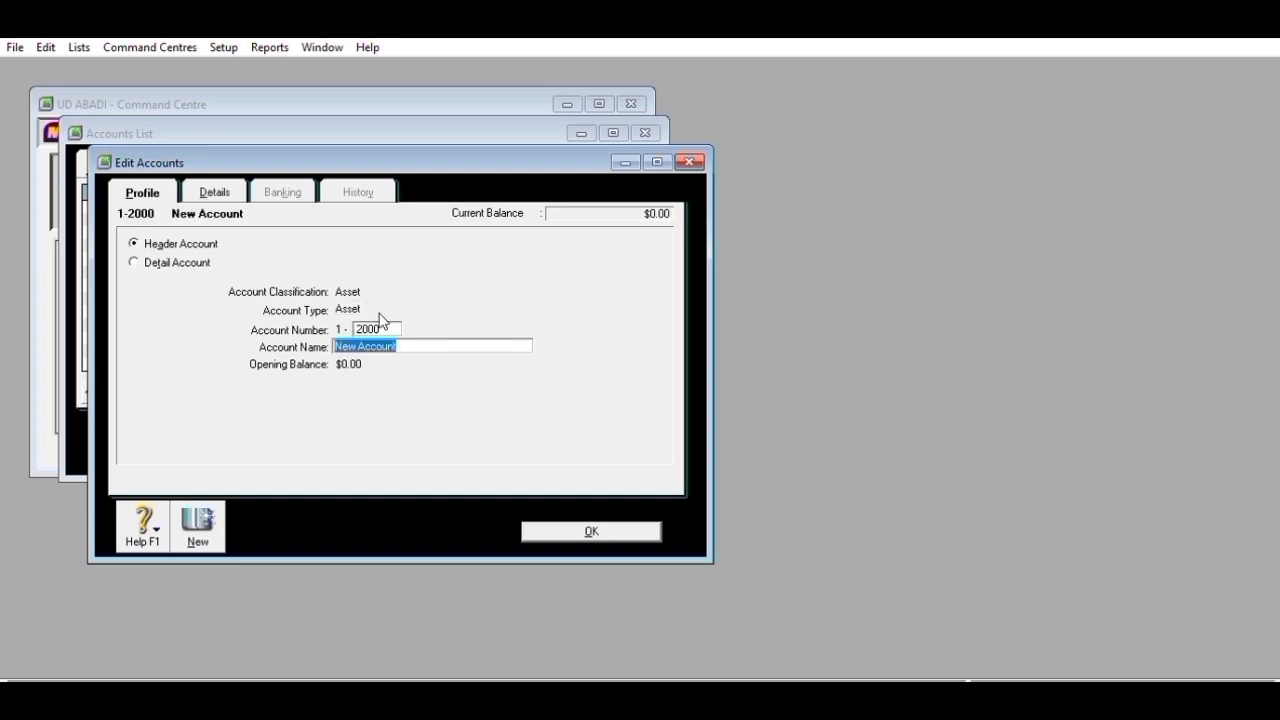
text(FIXED)
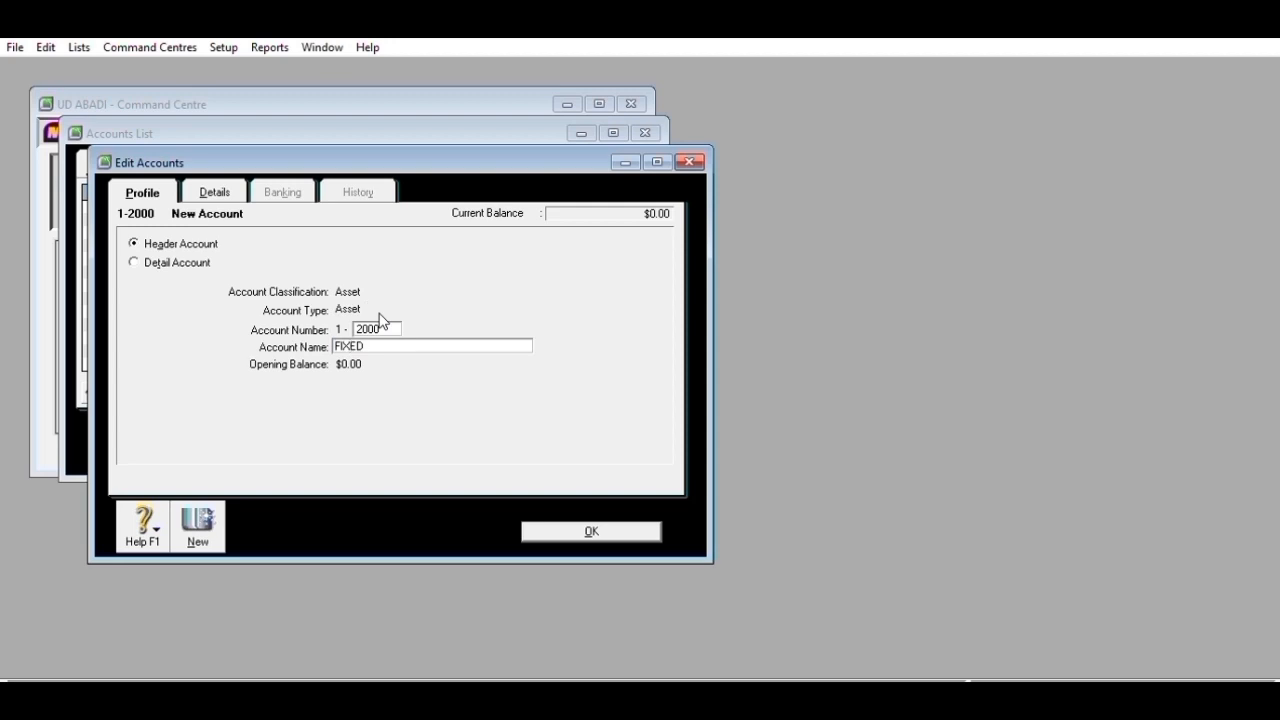
text( ASSETS)
click(585, 532)
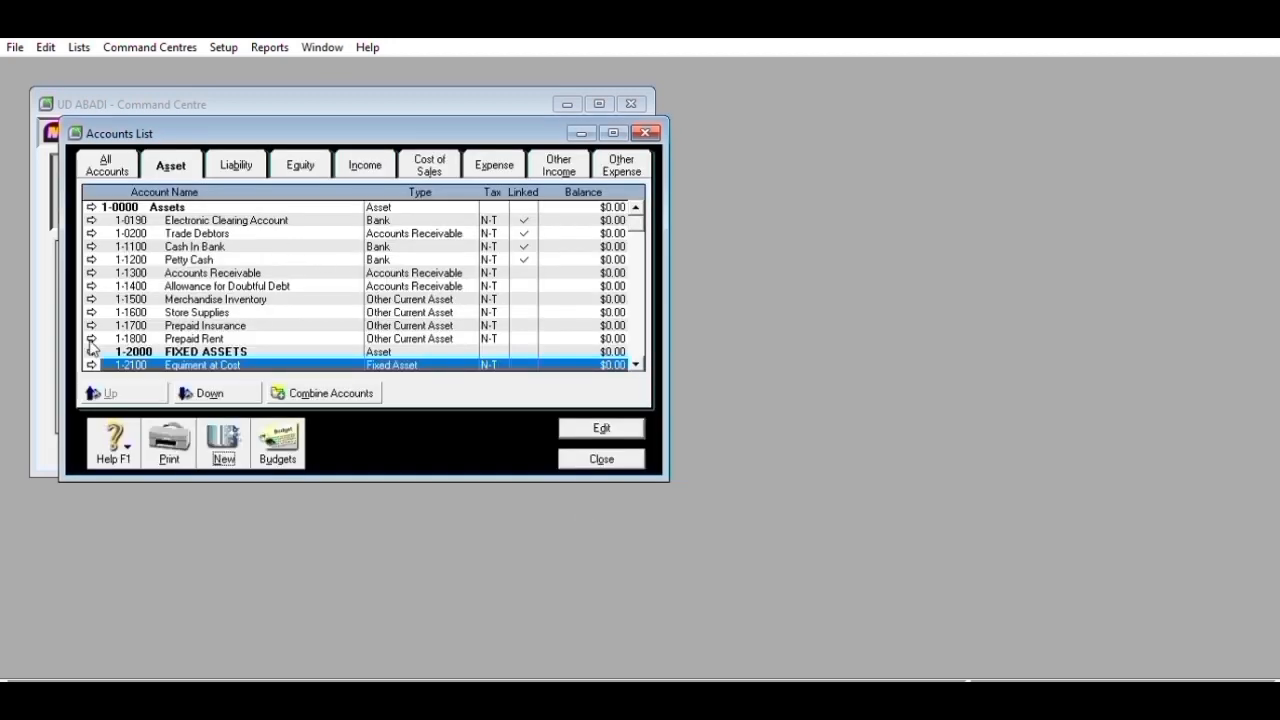
click(96, 350)
key(Tab)
text(F)
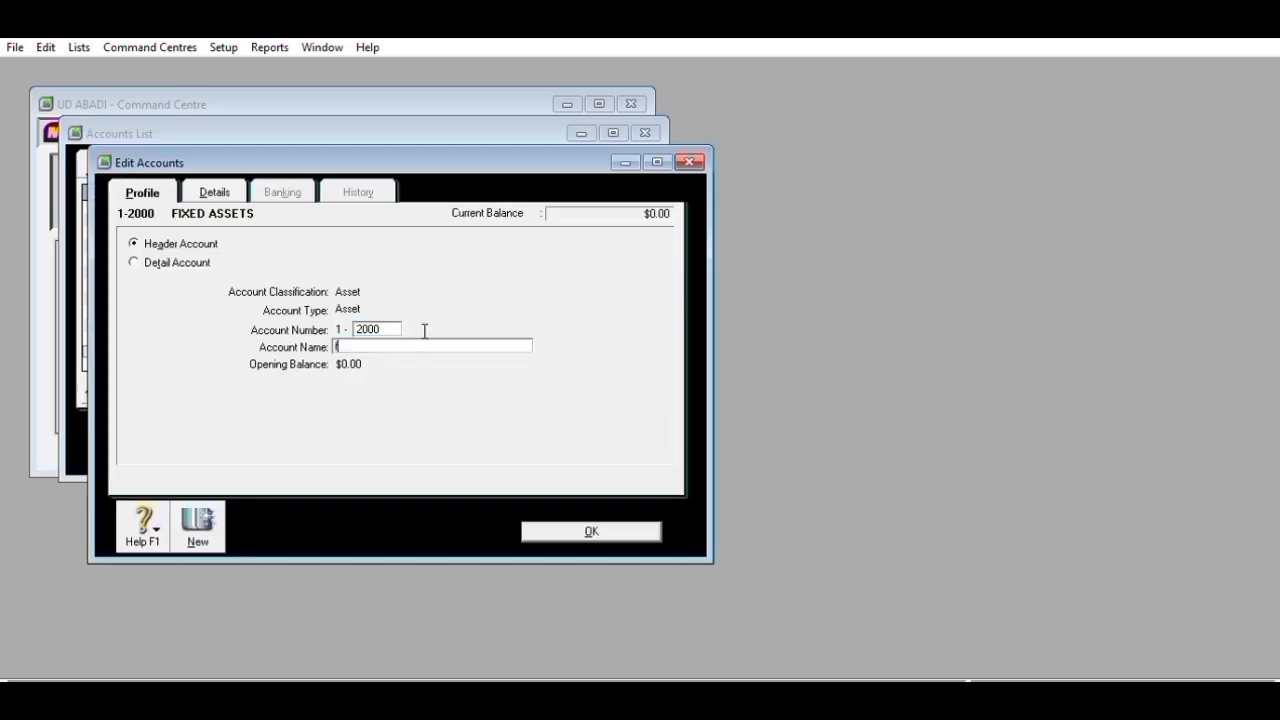
text(Fixed Assets)
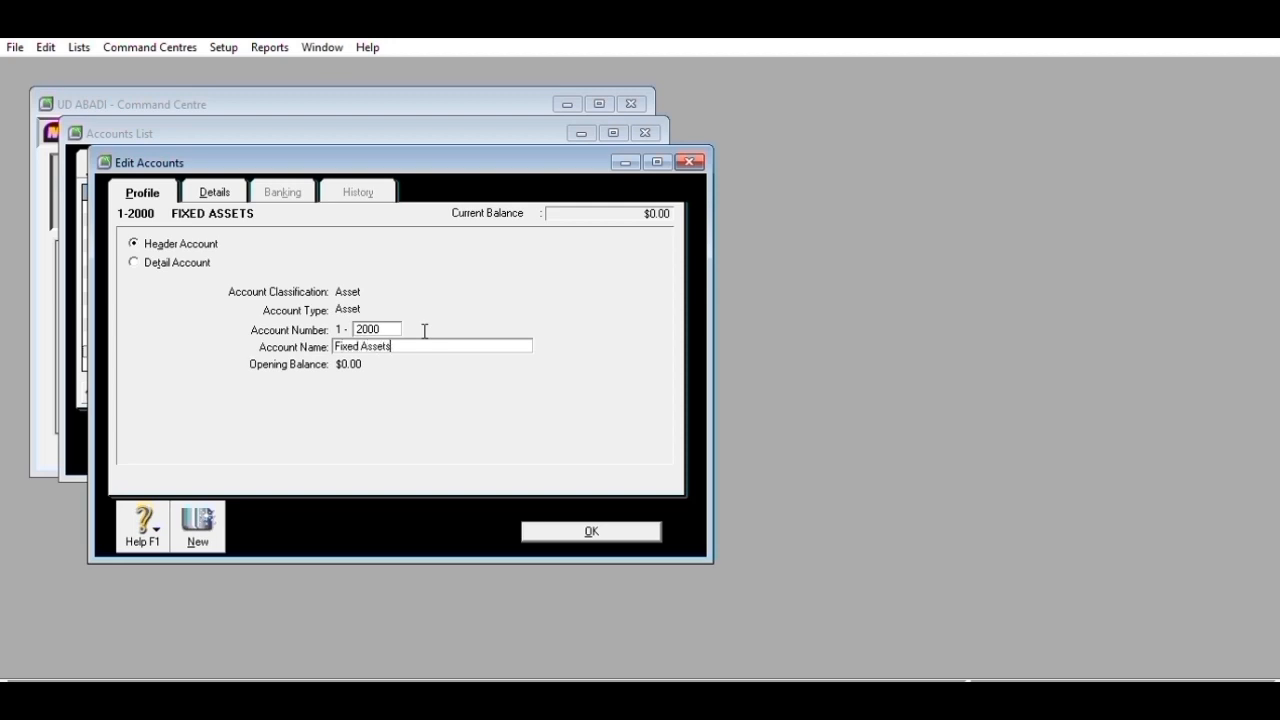
click(545, 525)
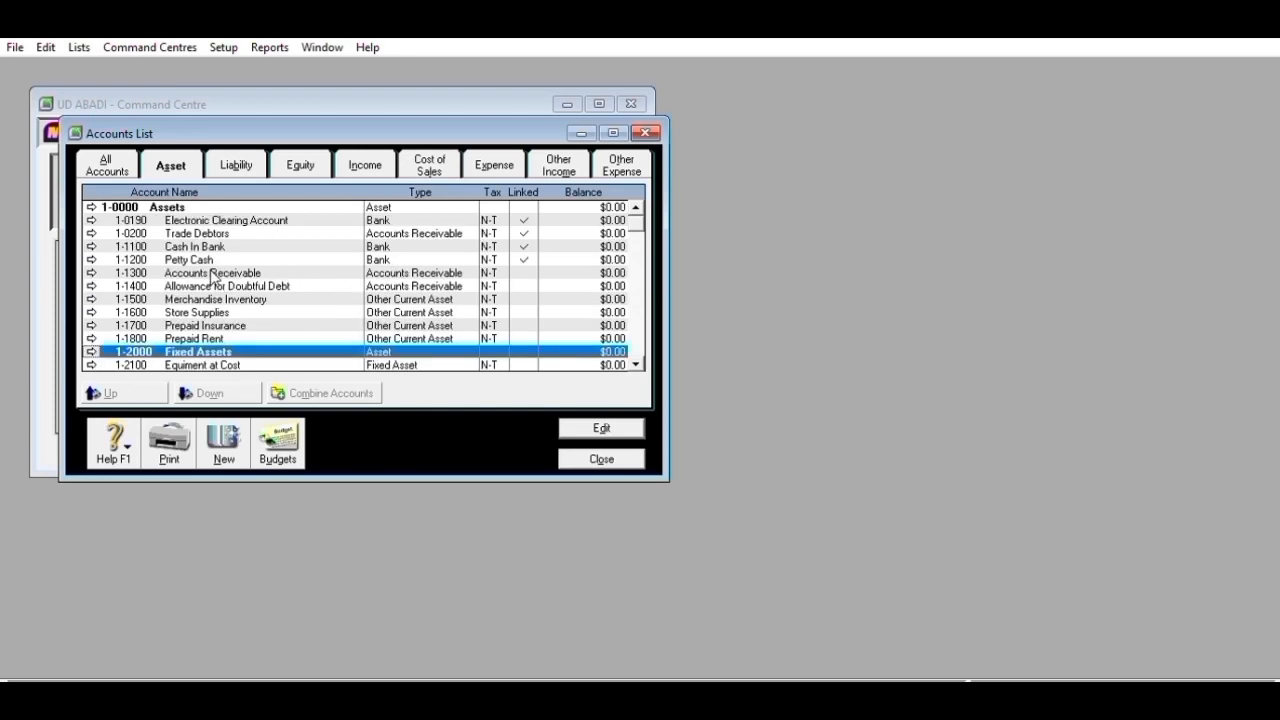
- Create header account 1-1000 Current Assets
click(126, 325)
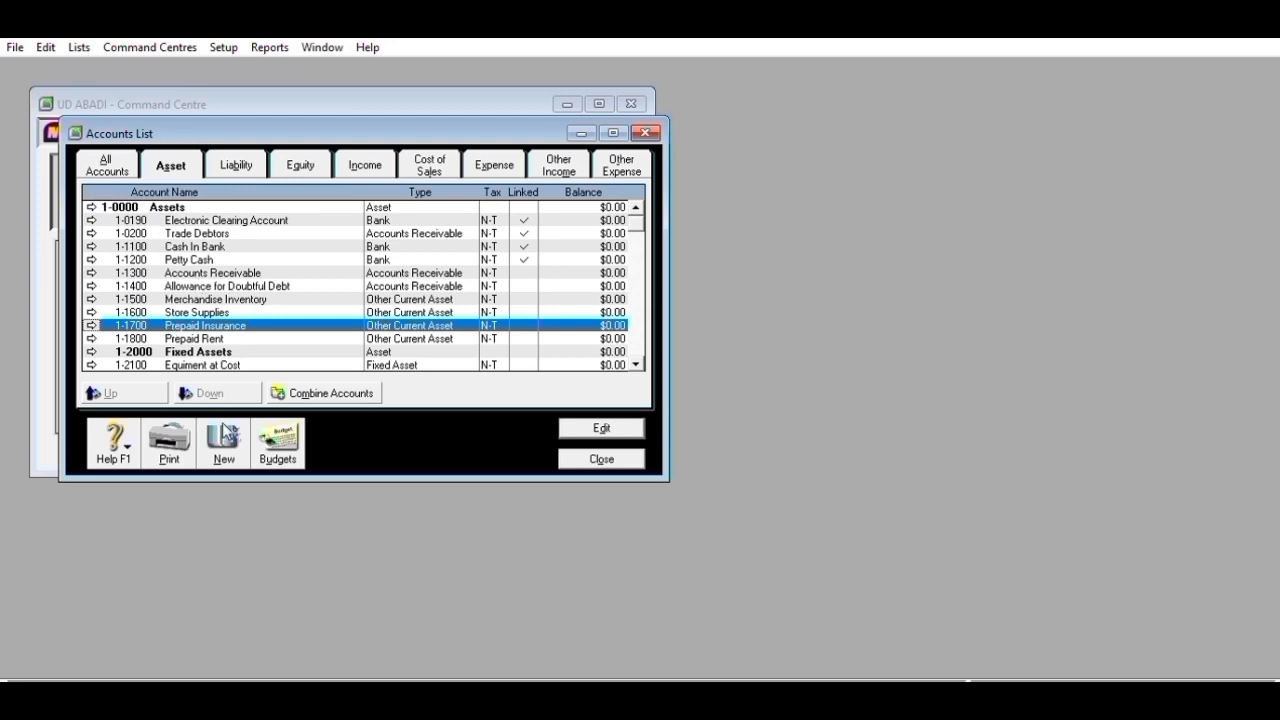
click(224, 436)
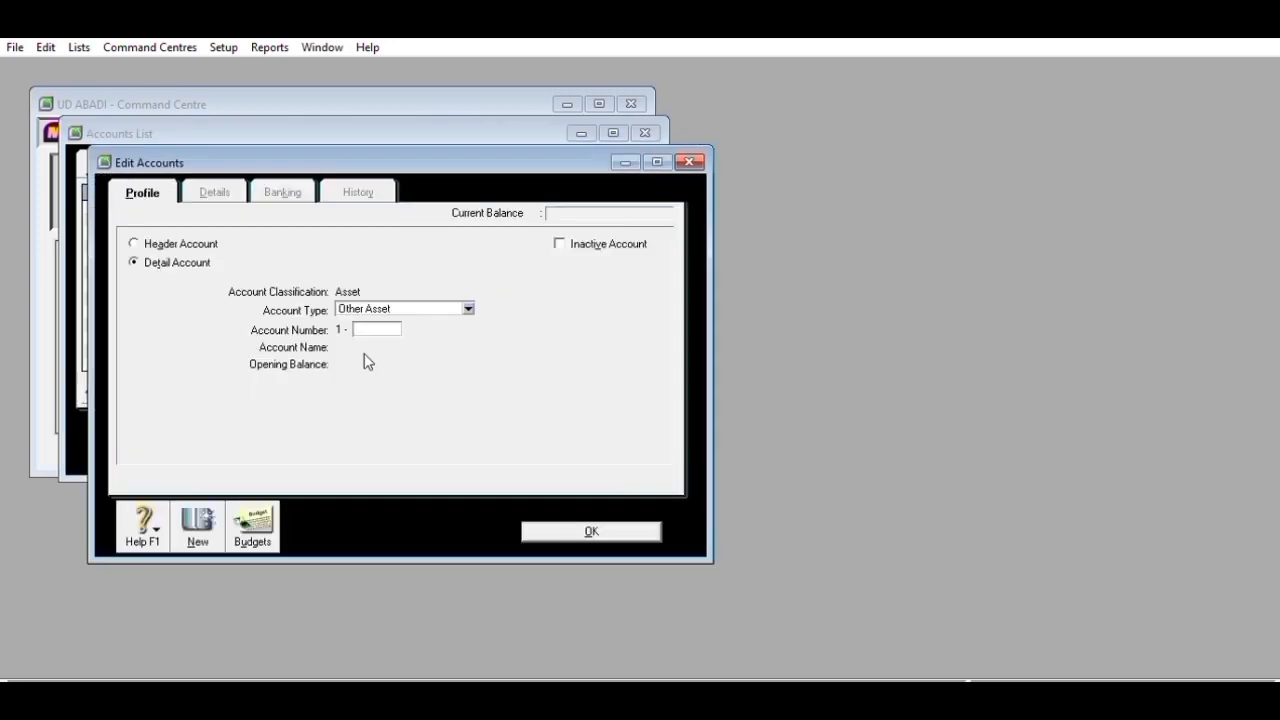
click(218, 243)
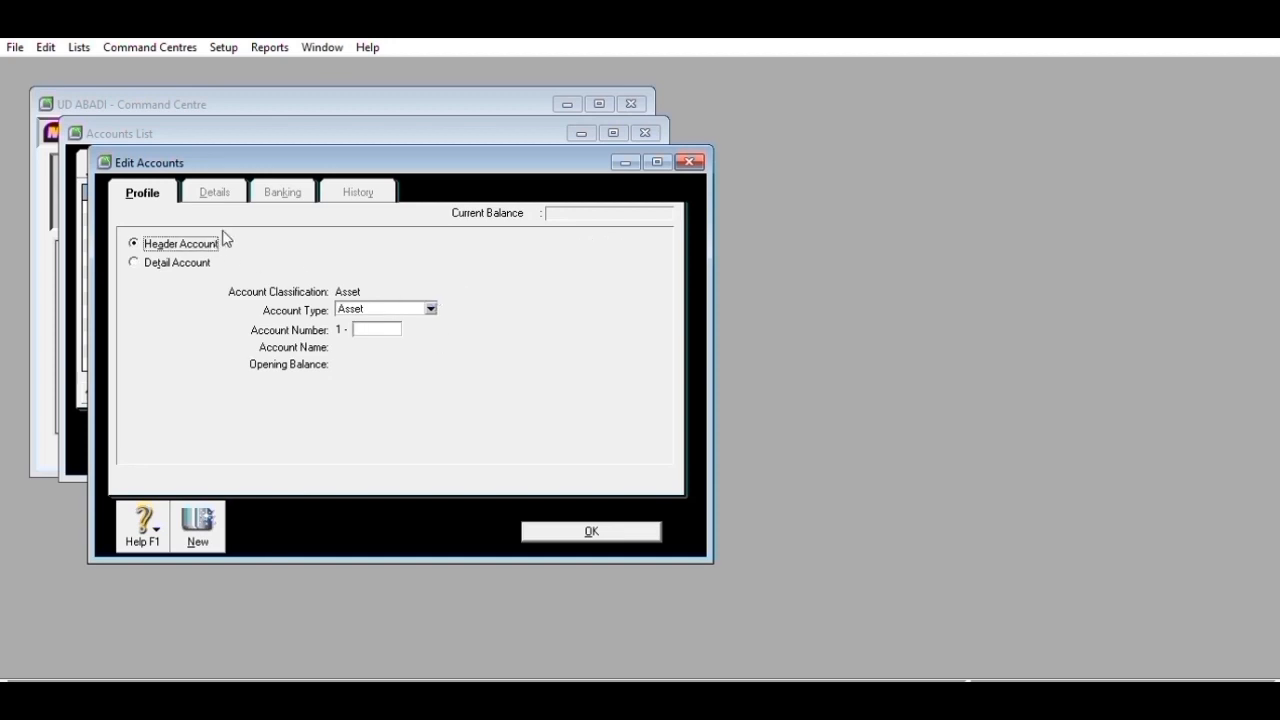
click(380, 320)
text(1000)
key(Tab)
text(Curre)
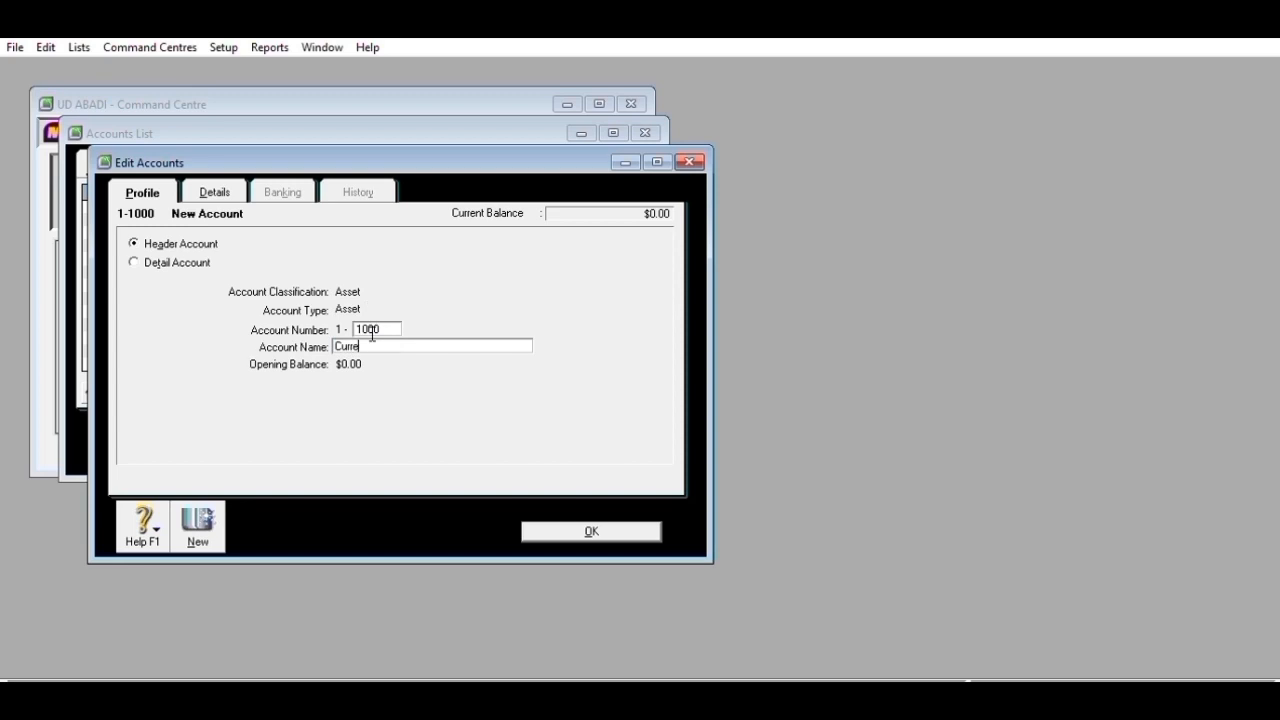
text(nt Assets)
click(556, 529)
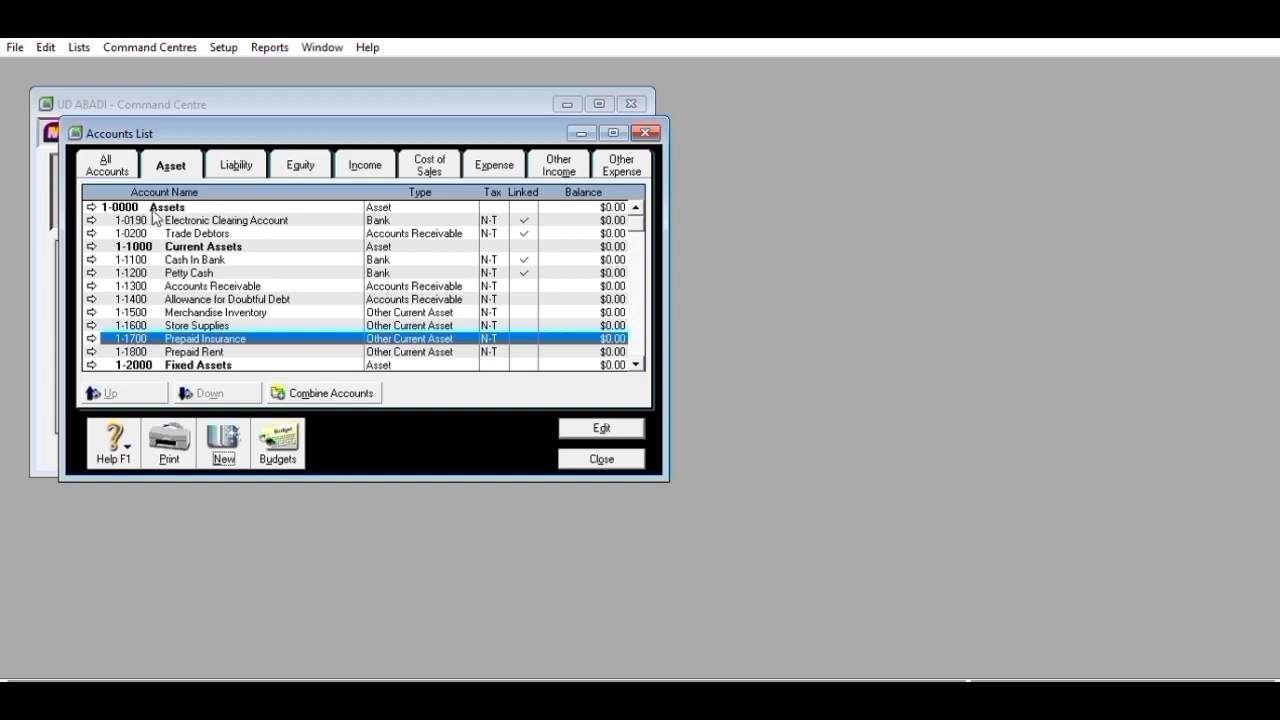
- Add liability account 2-1100 Accounts Payable with the Accounts Payable account type
click(236, 165)
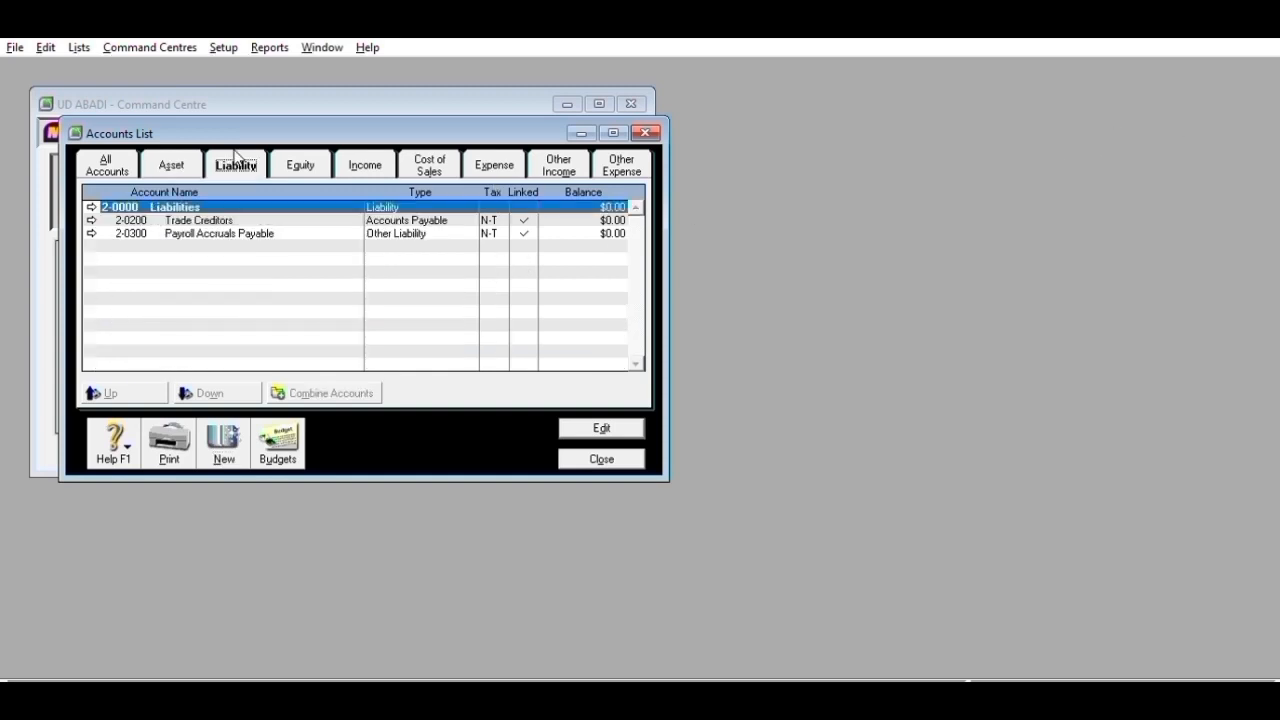
click(222, 432)
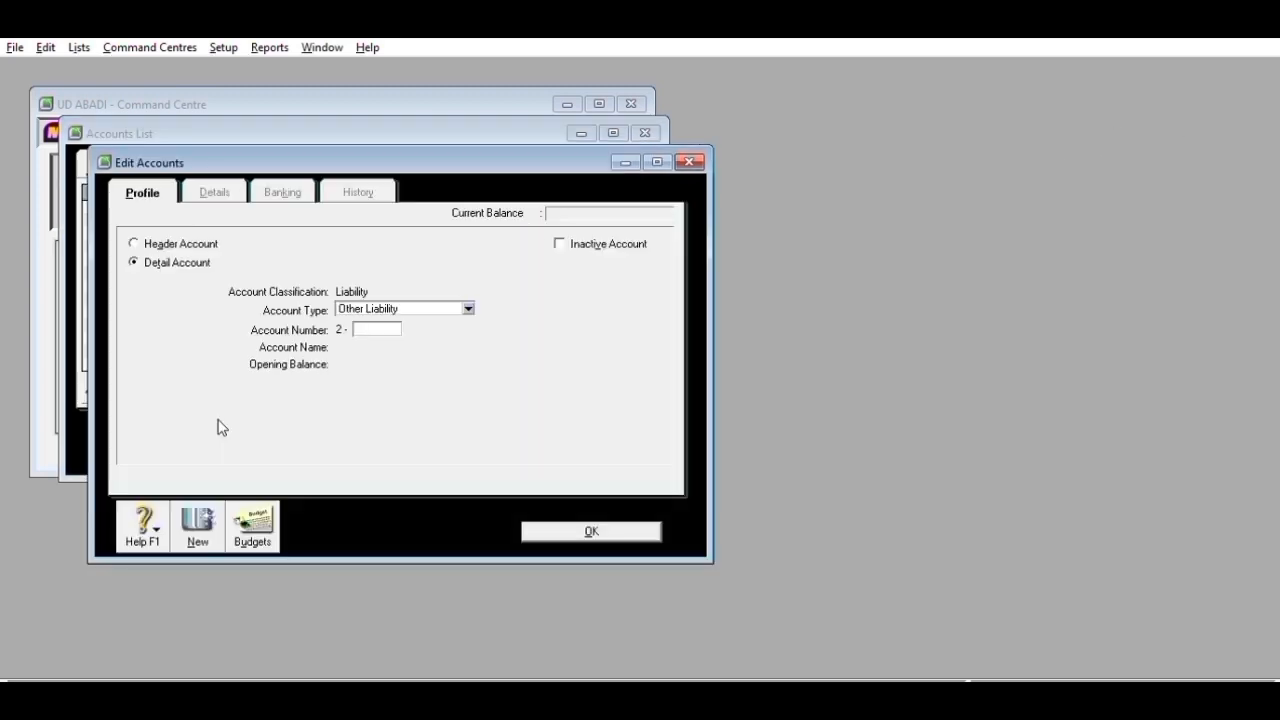
click(466, 306)
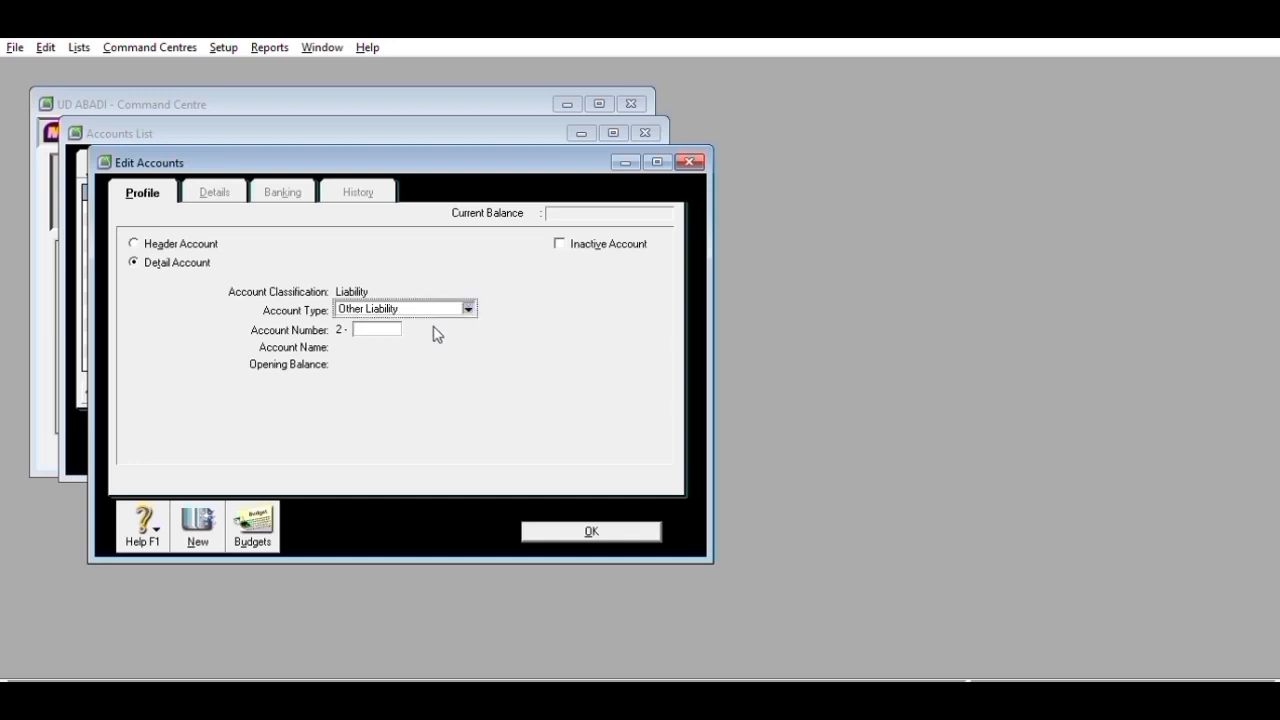
click(433, 391)
click(380, 329)
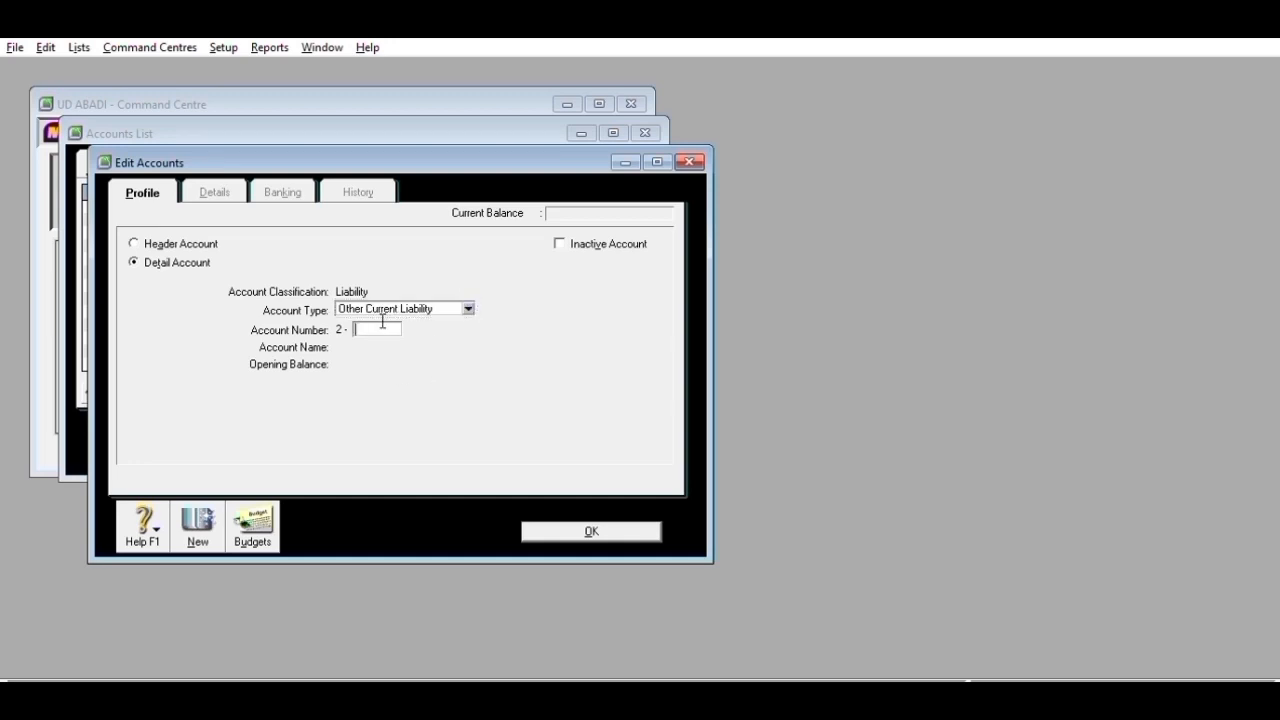
text(1100)
key(Tab)
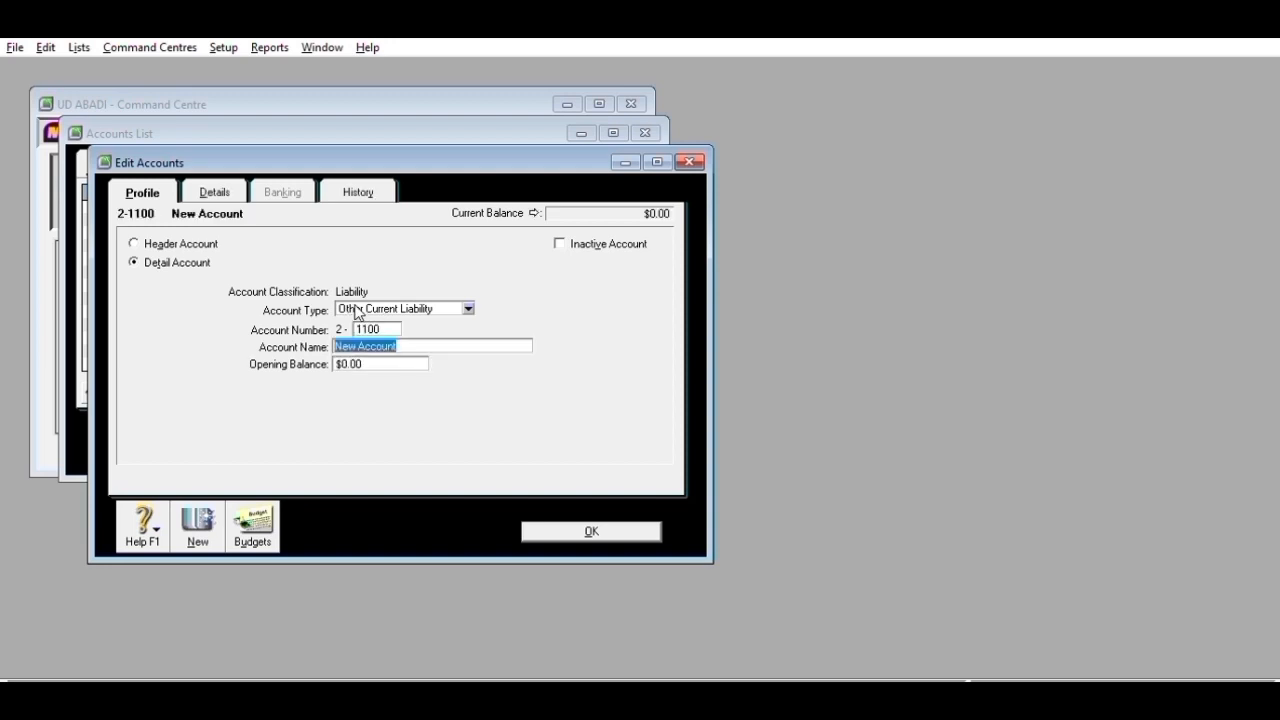
text(A)
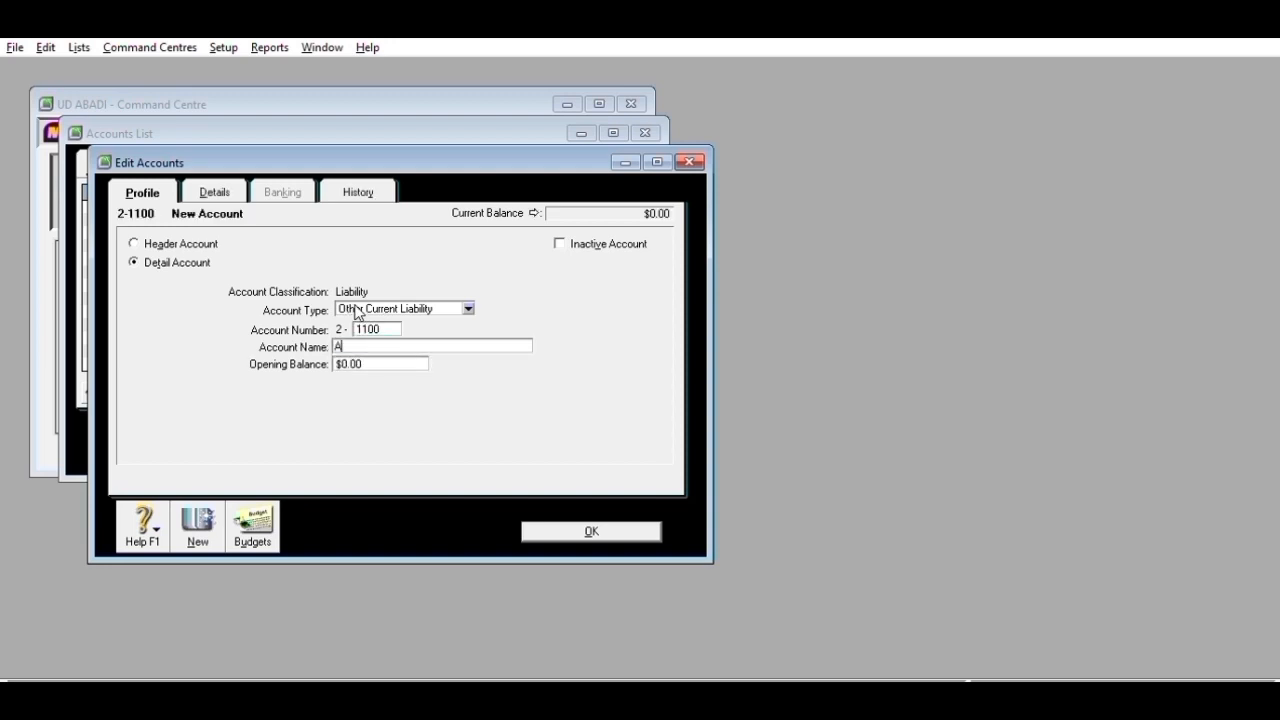
text(ccount Liabilit)
text(y)
key(BackSpace)
key(BackSpace)
key(BackSpace)
key(BackSpace)
key(BackSpace)
key(BackSpace)
key(BackSpace)
key(BackSpace)
key(BackSpace)
key(BackSpace)
text(s Payable)
click(469, 308)
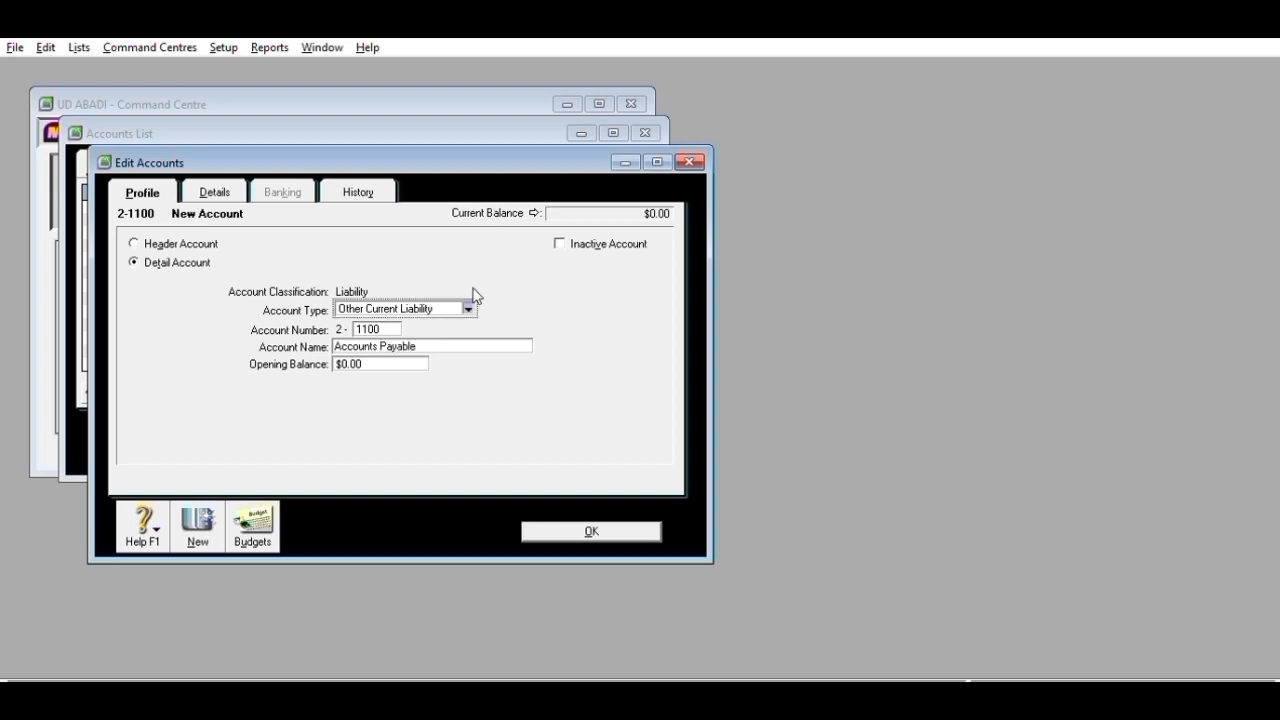
click(414, 326)
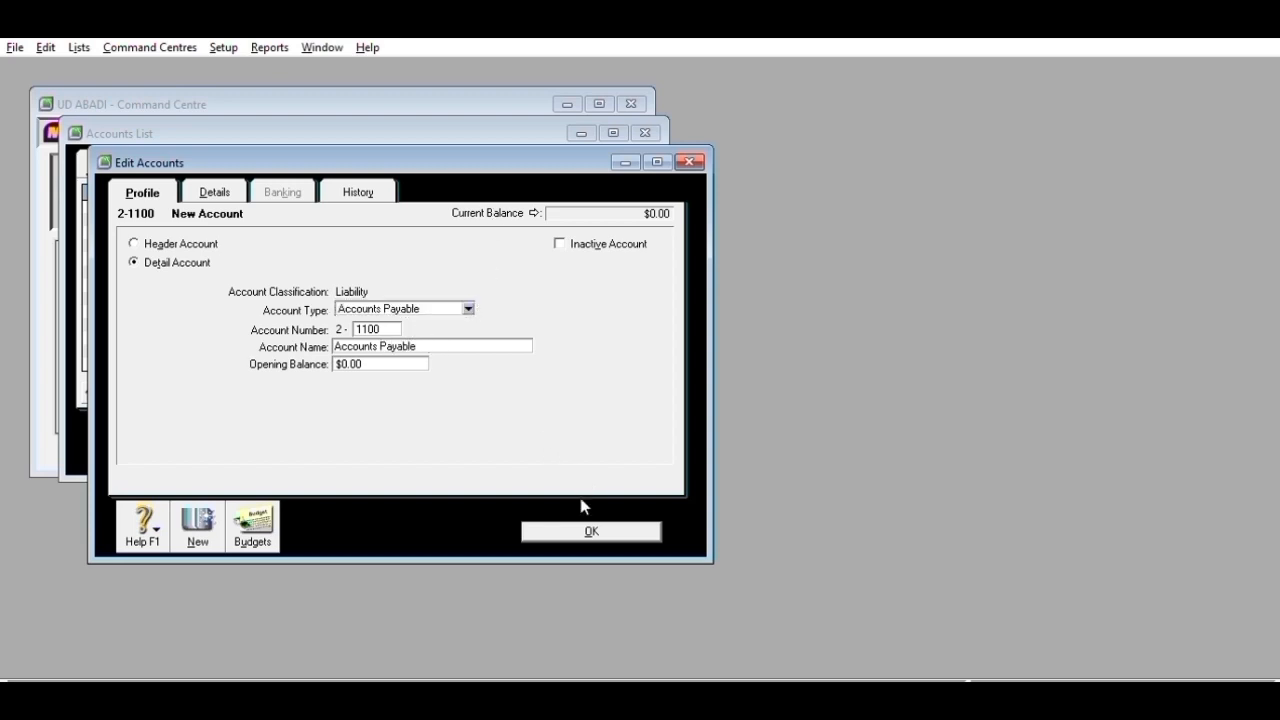
click(203, 506)
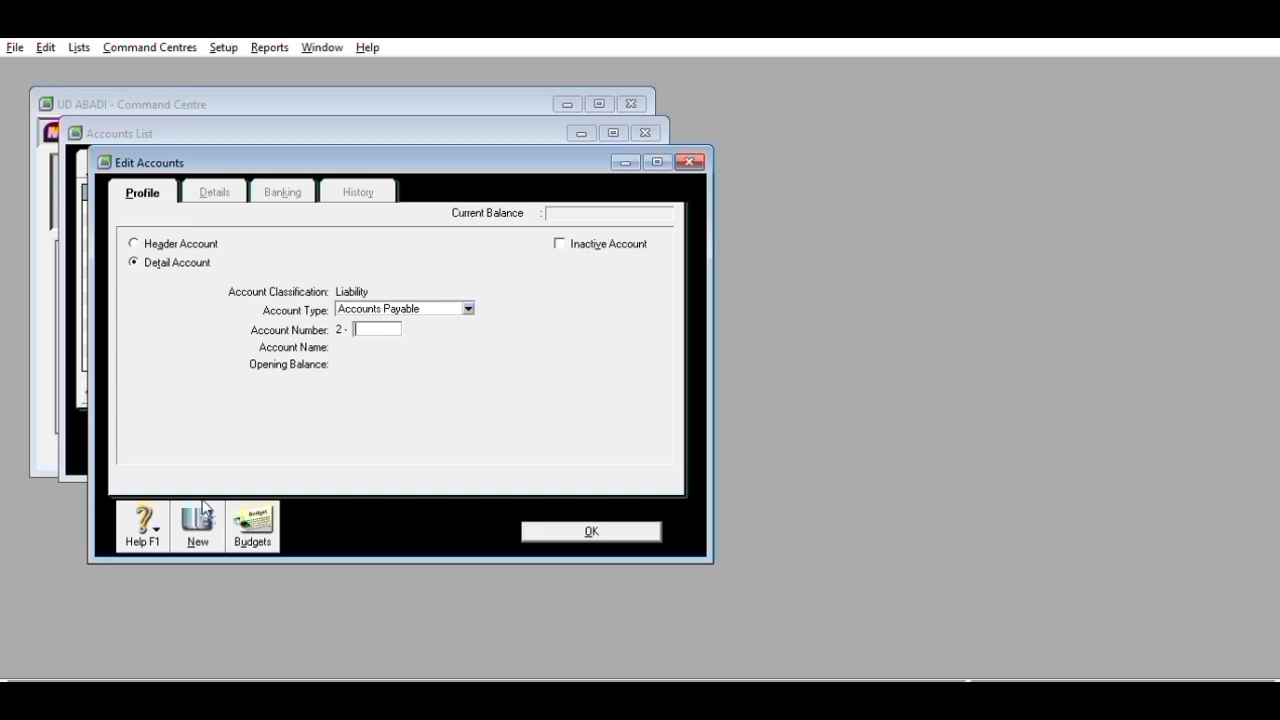
- Add liability accounts 2-1200 Expense Payable and 2-1300 Income Tax Payable
text(1200)
key(Tab)
key(BackSpace)
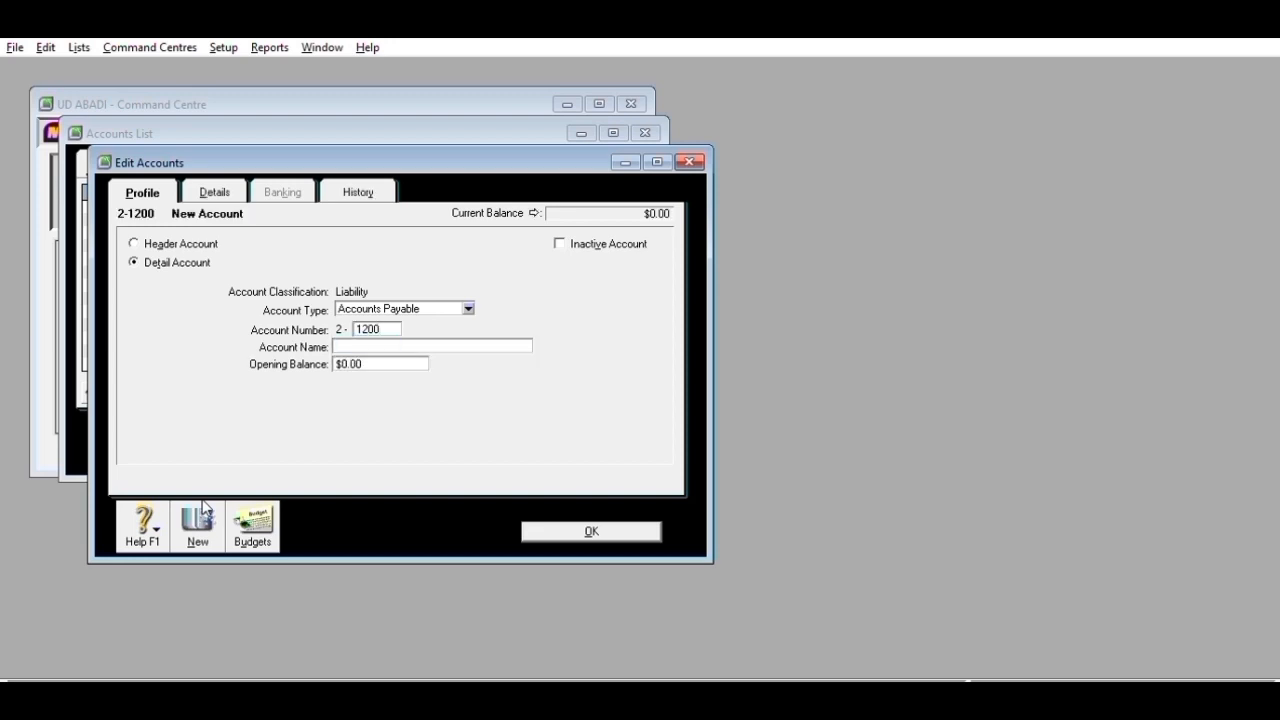
text(Expense Payable)
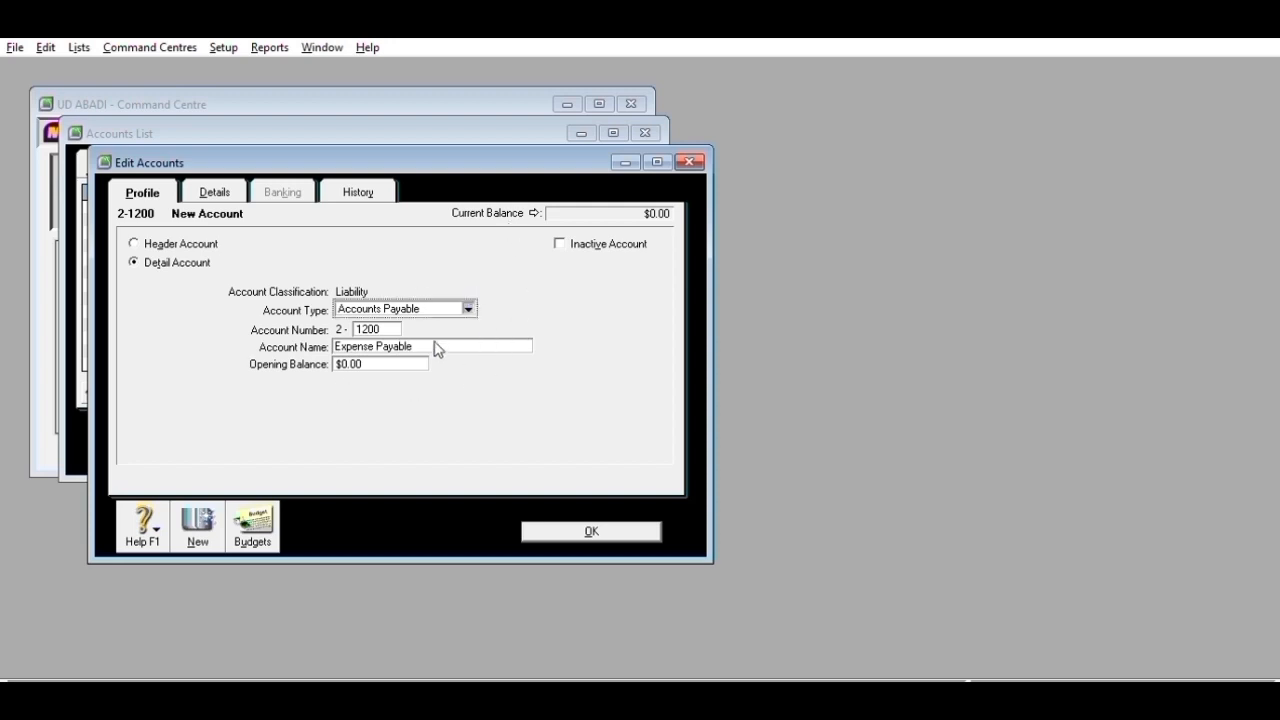
click(203, 518)
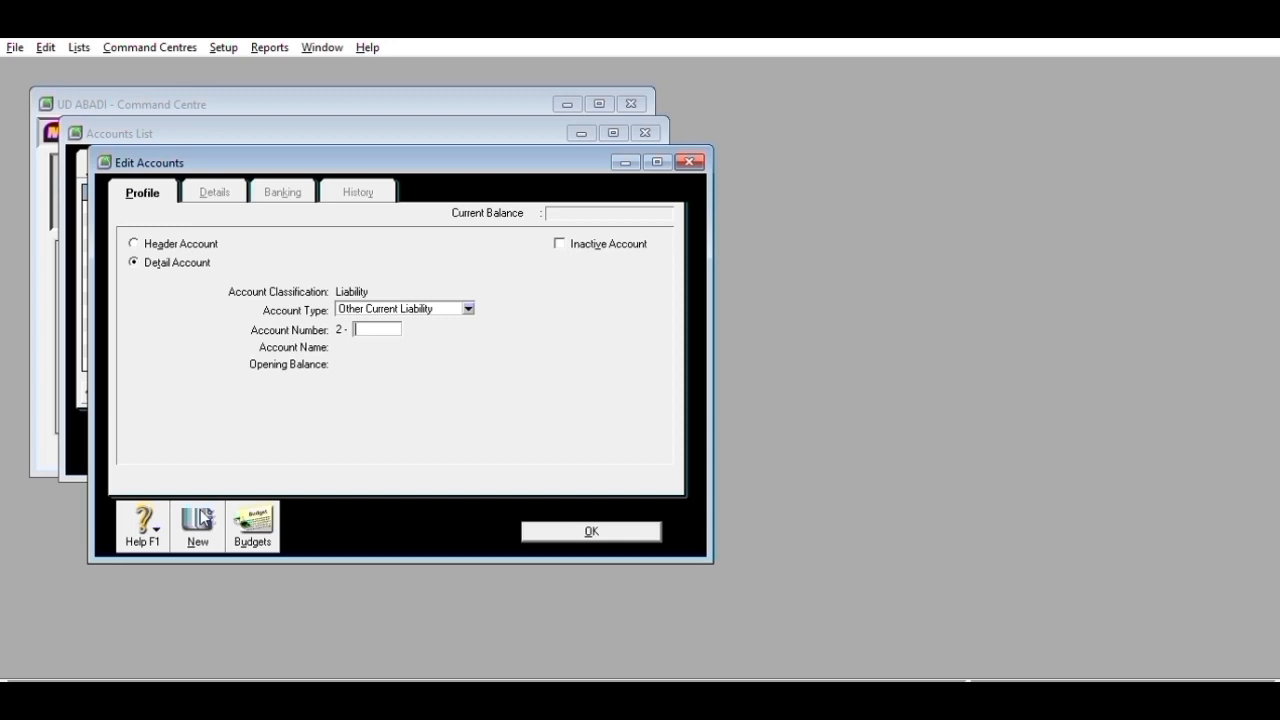
text(12)
key(BackSpace)
text(300)
key(Tab)
text(Income )
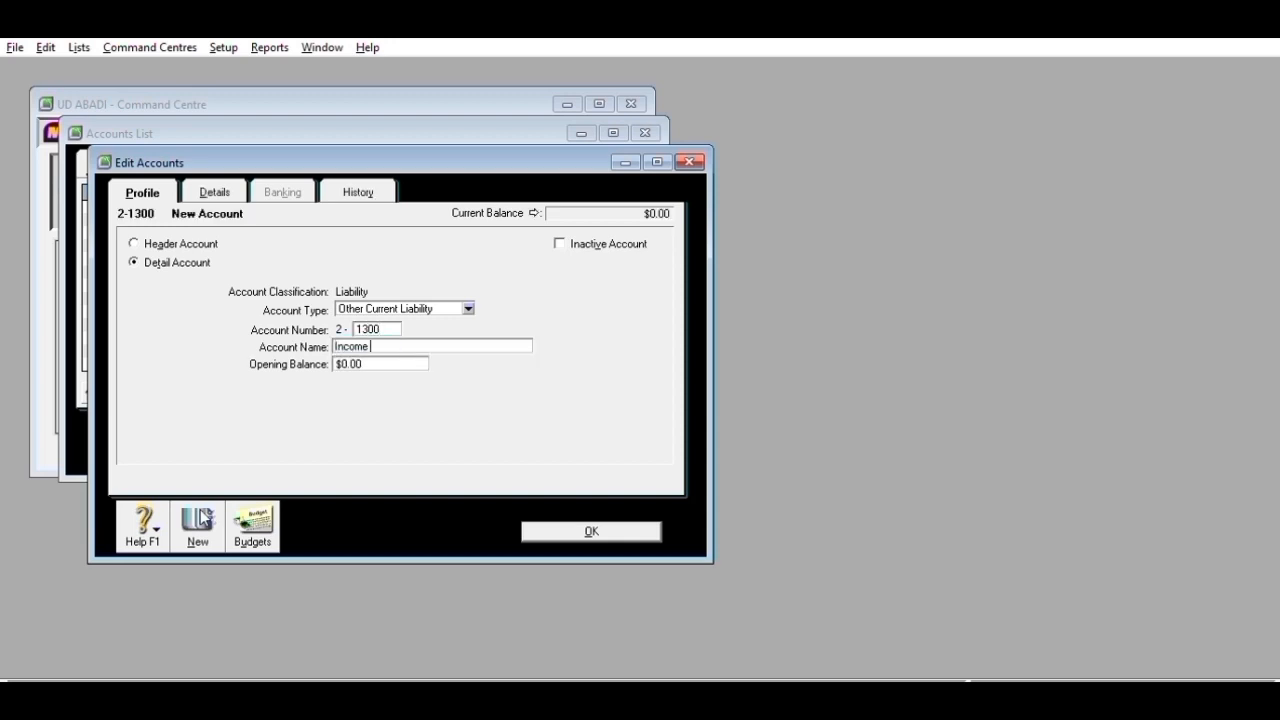
text(Tax Payable)
click(186, 531)
- Add the PPN liability accounts: 2-1400 PPN Payable, 2-1500 outstanding PPN, and PPN Income
text(1400)
key(Tab)
text(PPN Payable)
click(210, 525)
text(1500)
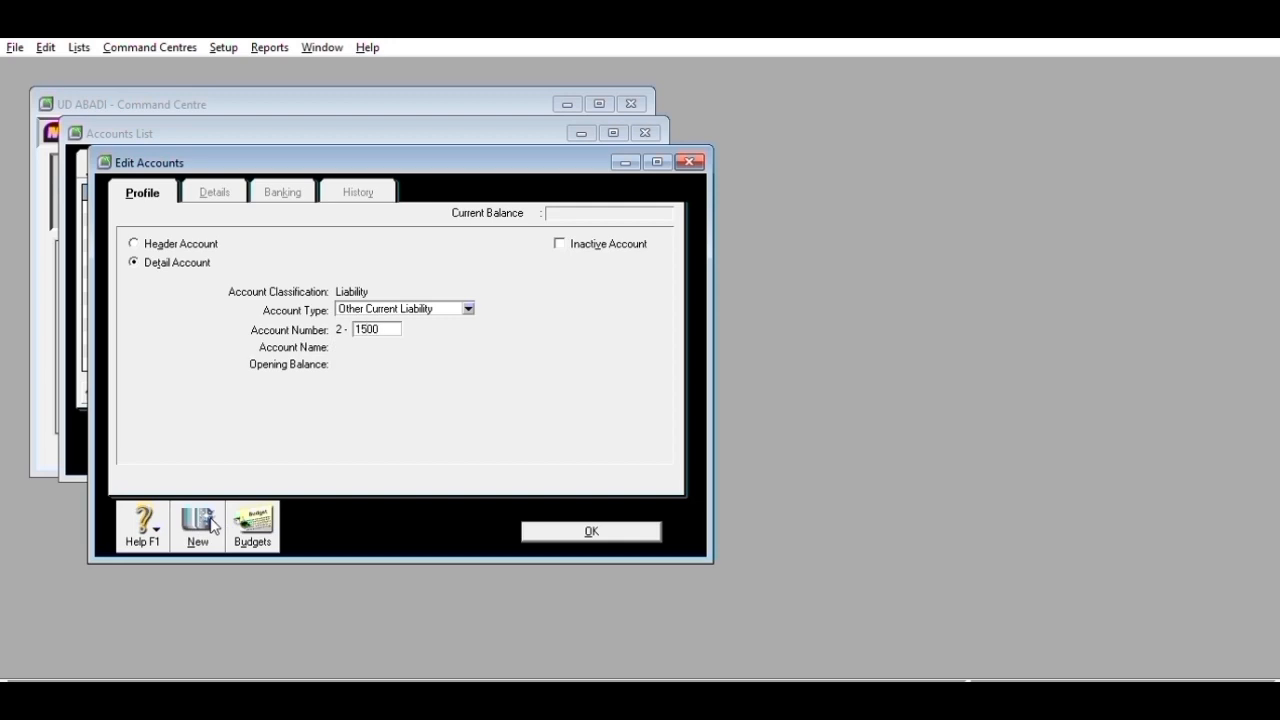
key(Tab)
text(PPN Ouytstan)
click(211, 521)
key(Tab)
text(PPN Income)
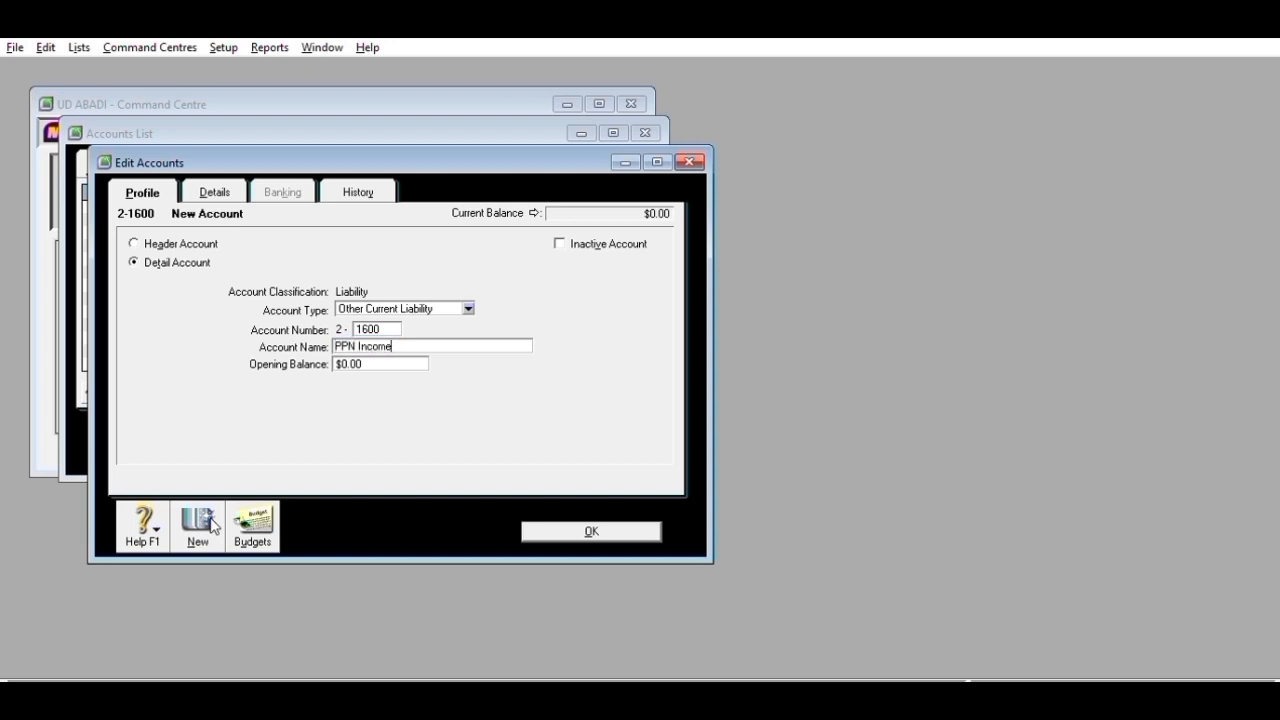
click(212, 523)
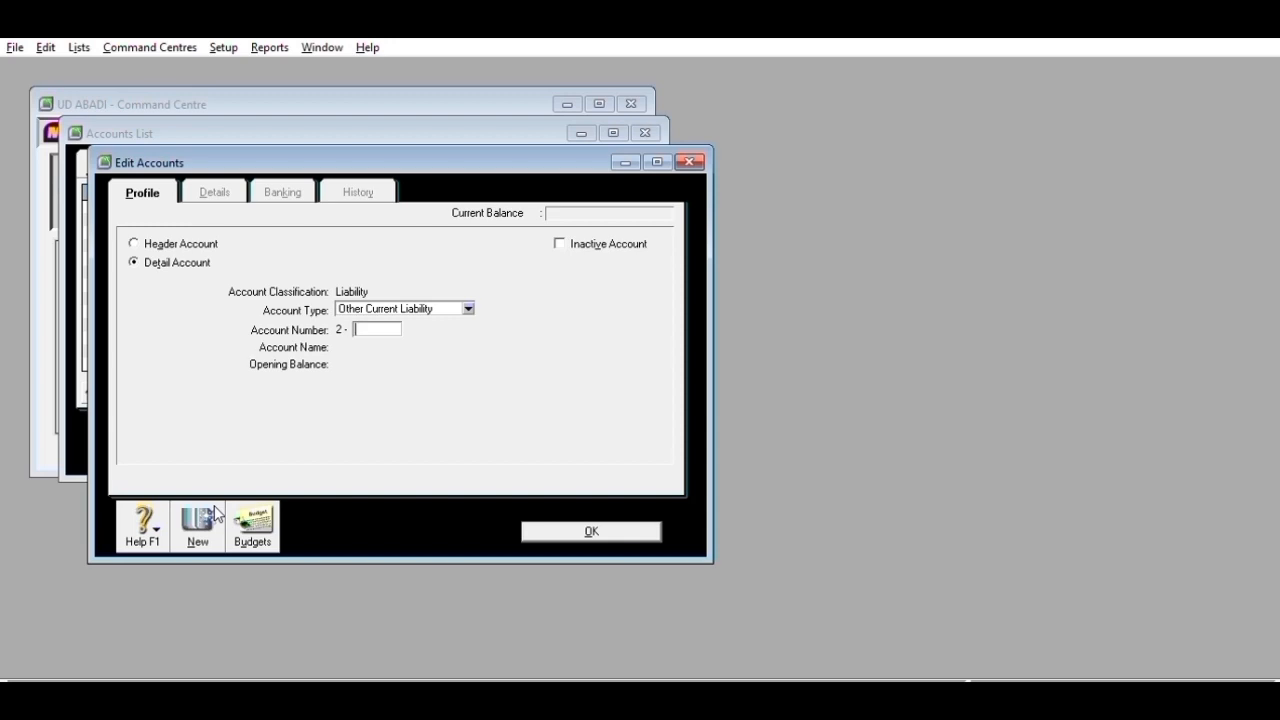
- Add liability account 2-2100 Bank BRI and return to the accounts list
text(2100)
key(Tab)
text(Bank Mandiri)
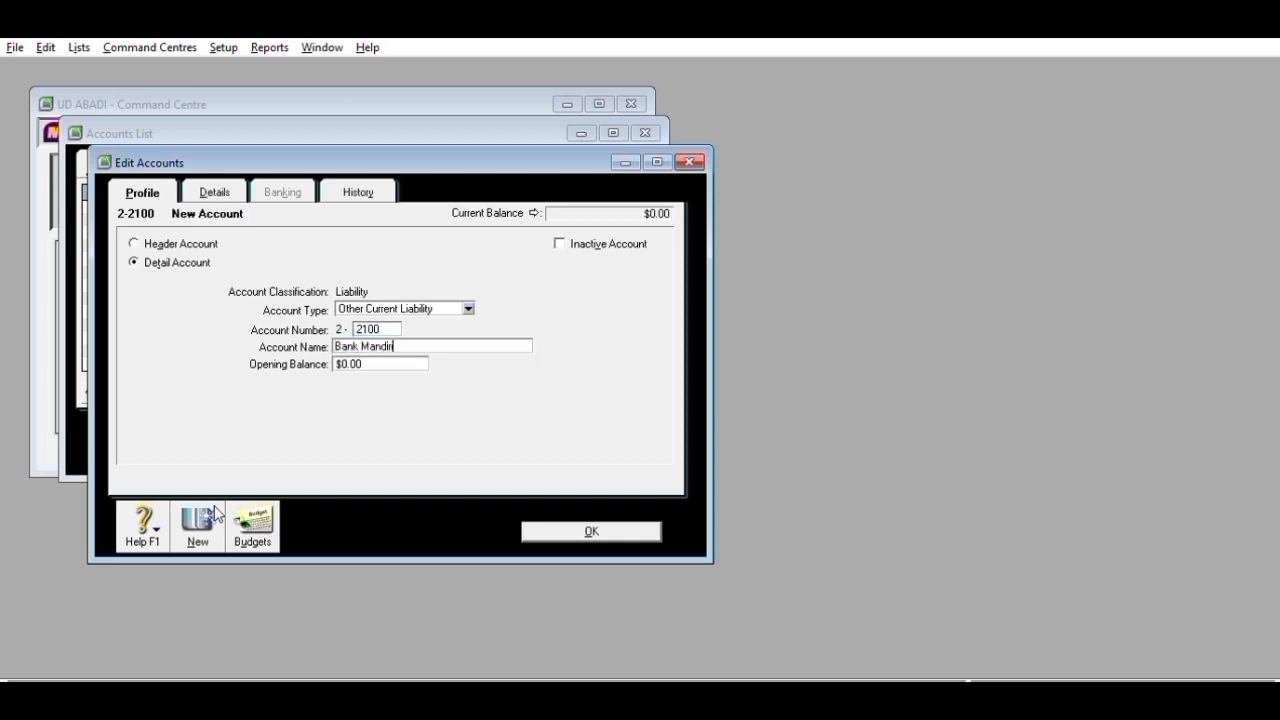
text( Lu)
key(BackSpace)
key(BackSpace)
key(BackSpace)
key(BackSpace)
key(BackSpace)
key(BackSpace)
key(BackSpace)
key(BackSpace)
key(BackSpace)
key(BackSpace)
key(BackSpace)
key(BackSpace)
key(BackSpace)
key(BackSpace)
key(BackSpace)
text(Bank BRI)
click(214, 505)
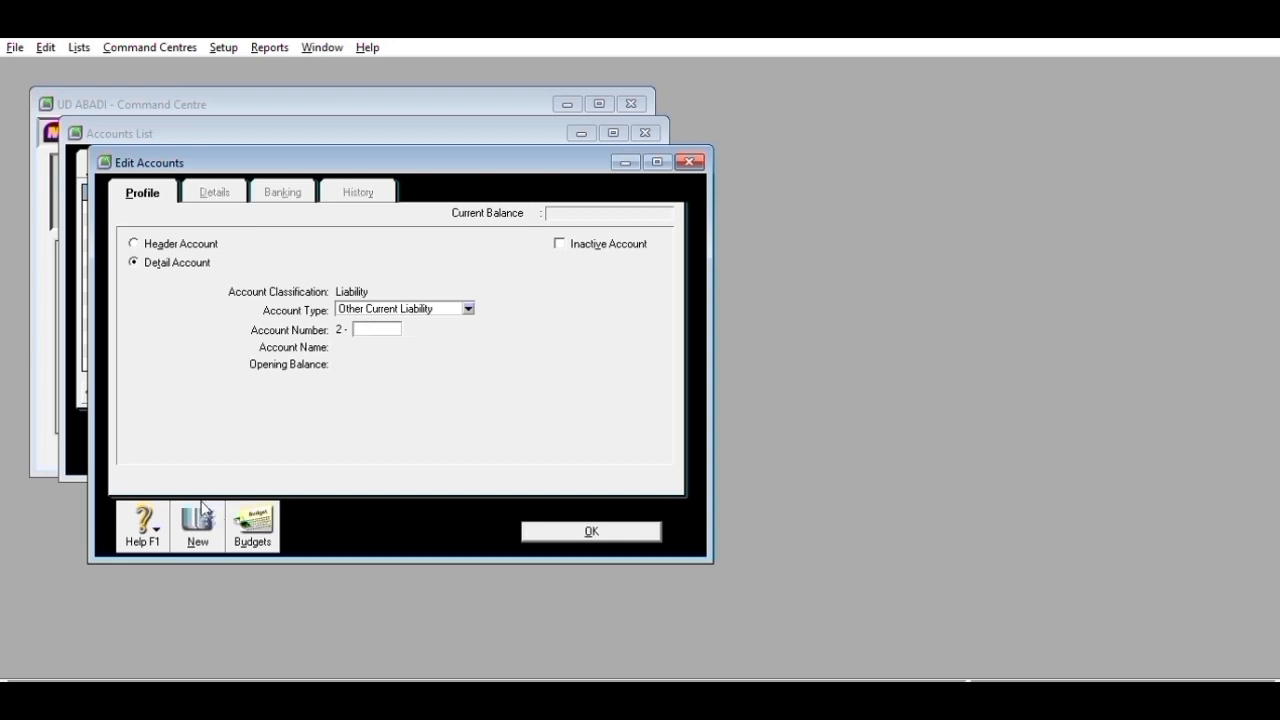
key(Escape)
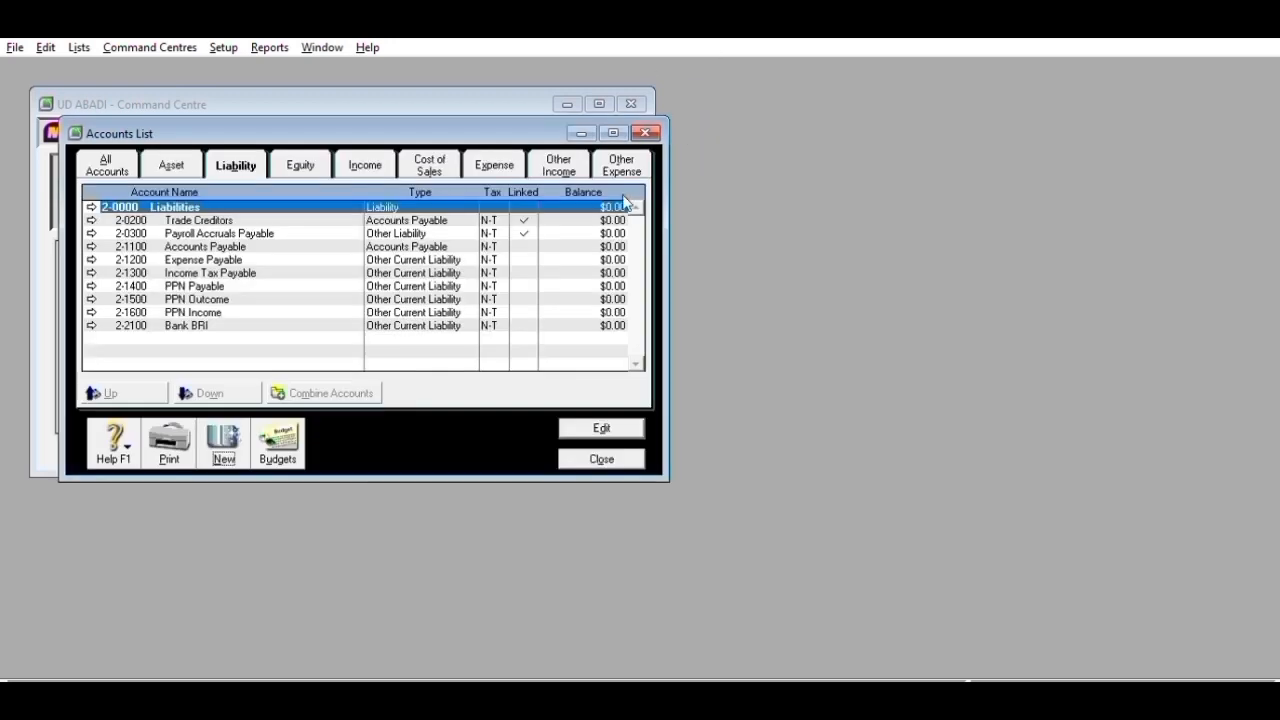
- Rename 2-2100 to Bank BRI Loan as a Long Term Liability, then start a new equity account
click(91, 325)
click(400, 330)
text(Loan)
click(469, 309)
click(441, 339)
click(545, 531)
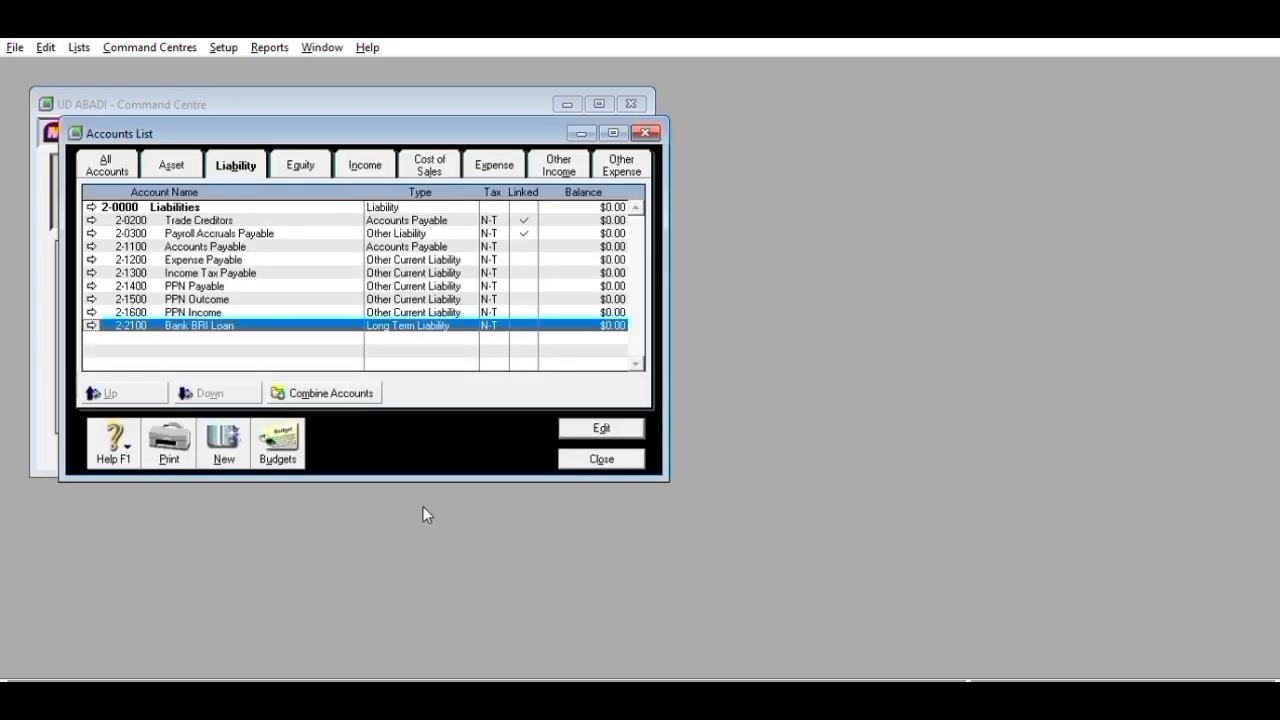
click(300, 165)
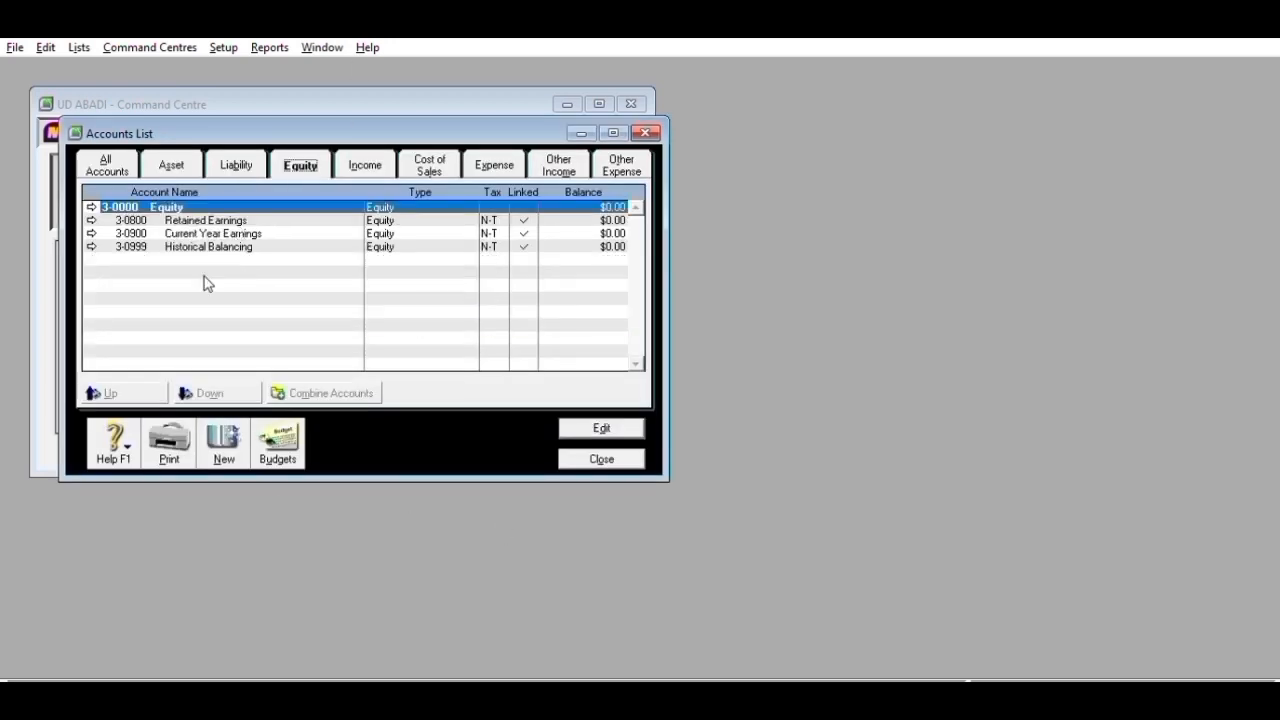
click(214, 424)
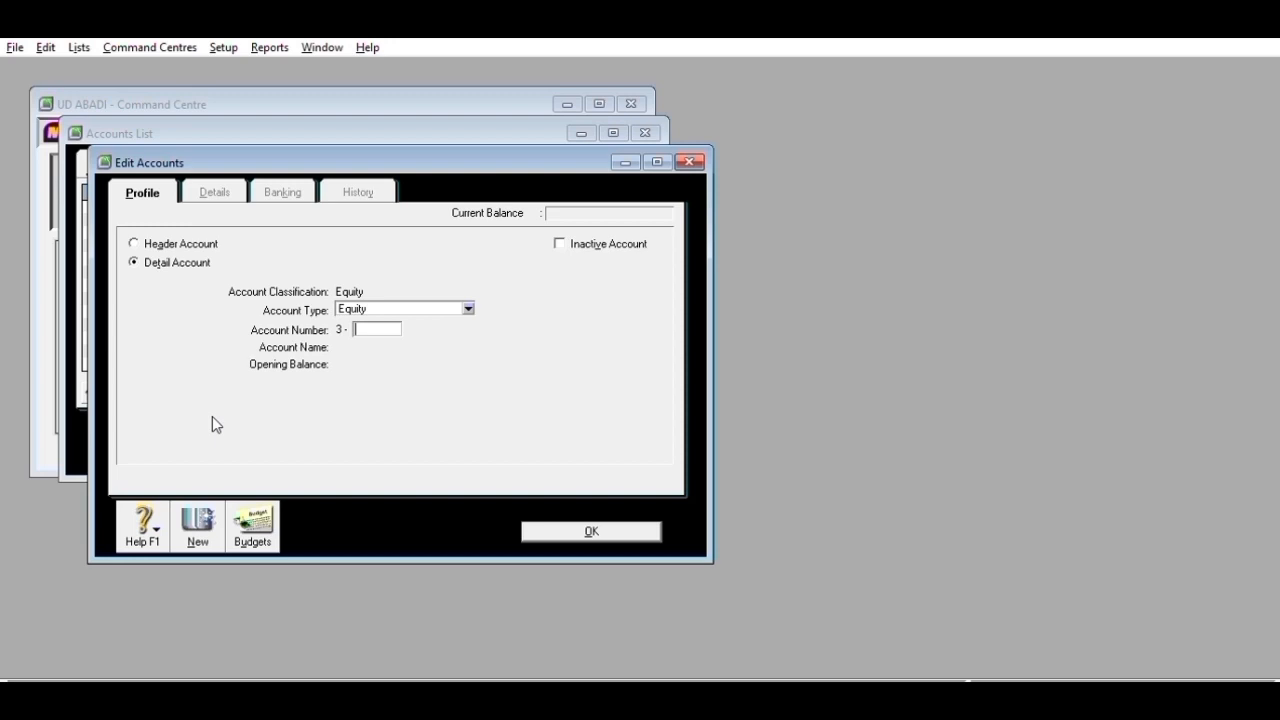
- Add equity accounts 3-1100 for the owner's capital and 3-1200 for the owner's drawings
text(1100)
key(Tab)
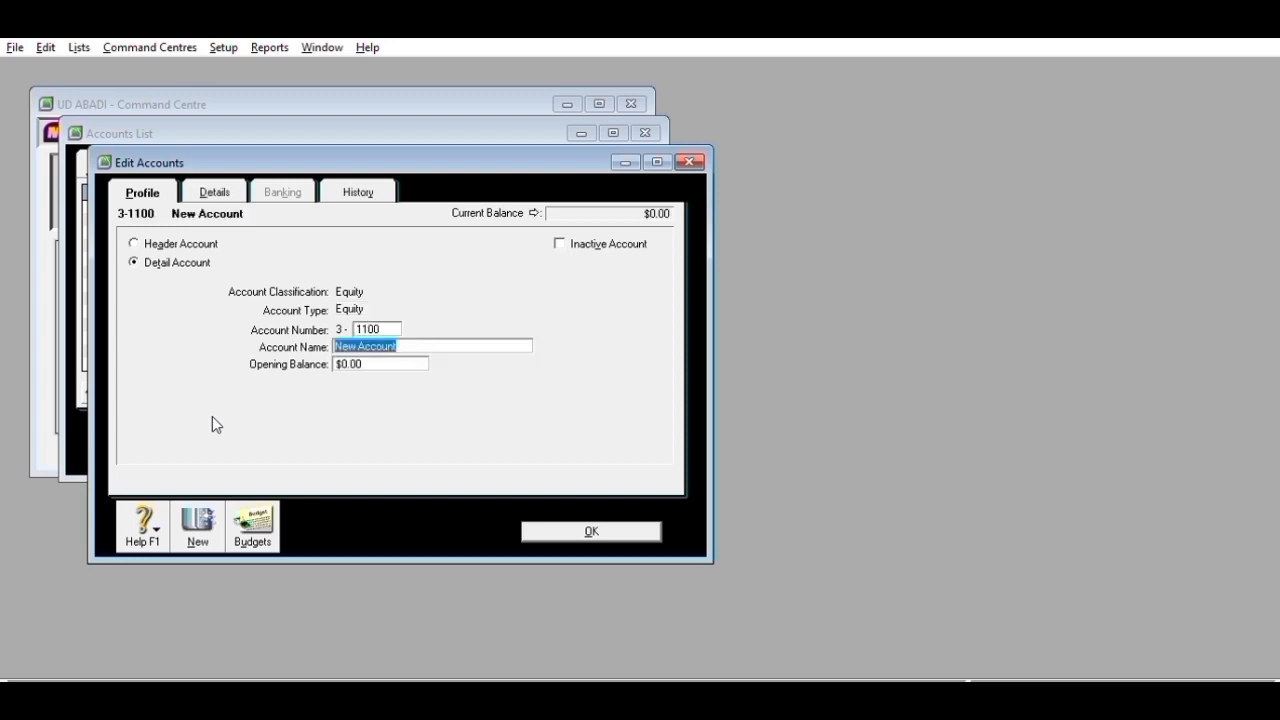
text(Dadang Capital)
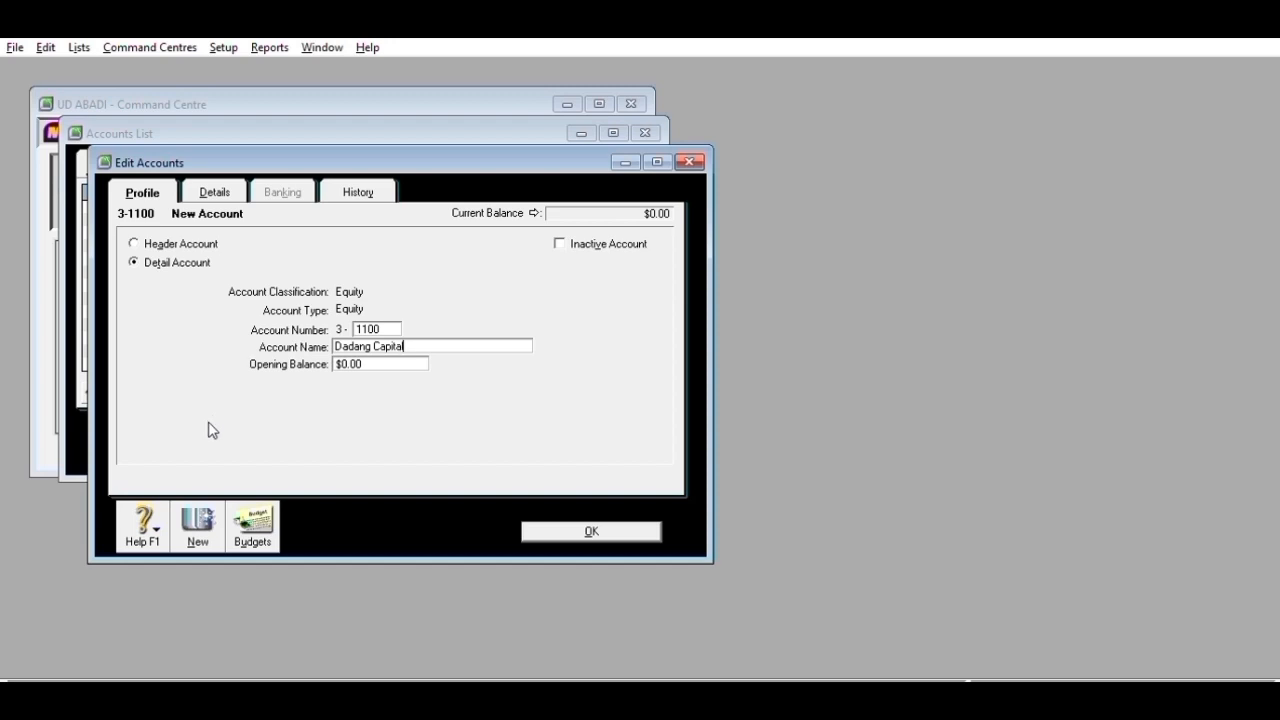
click(186, 510)
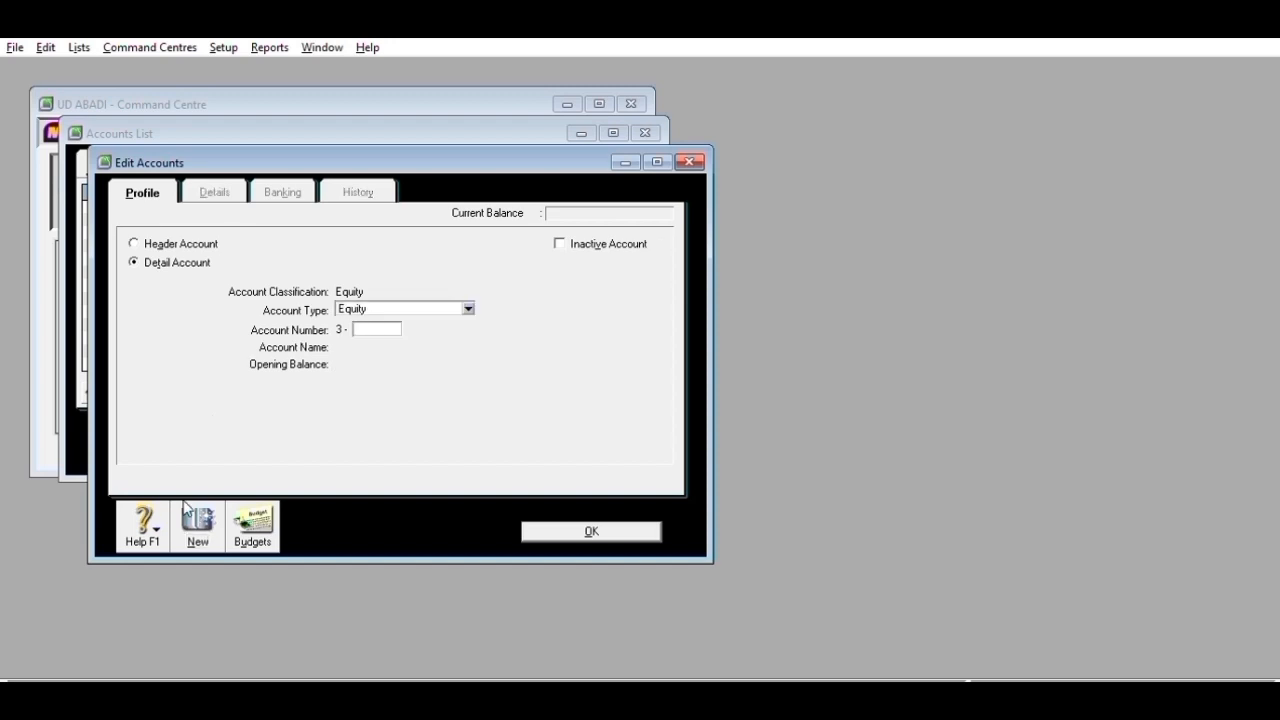
text(1200)
key(Tab)
text(Dadang Drawing)
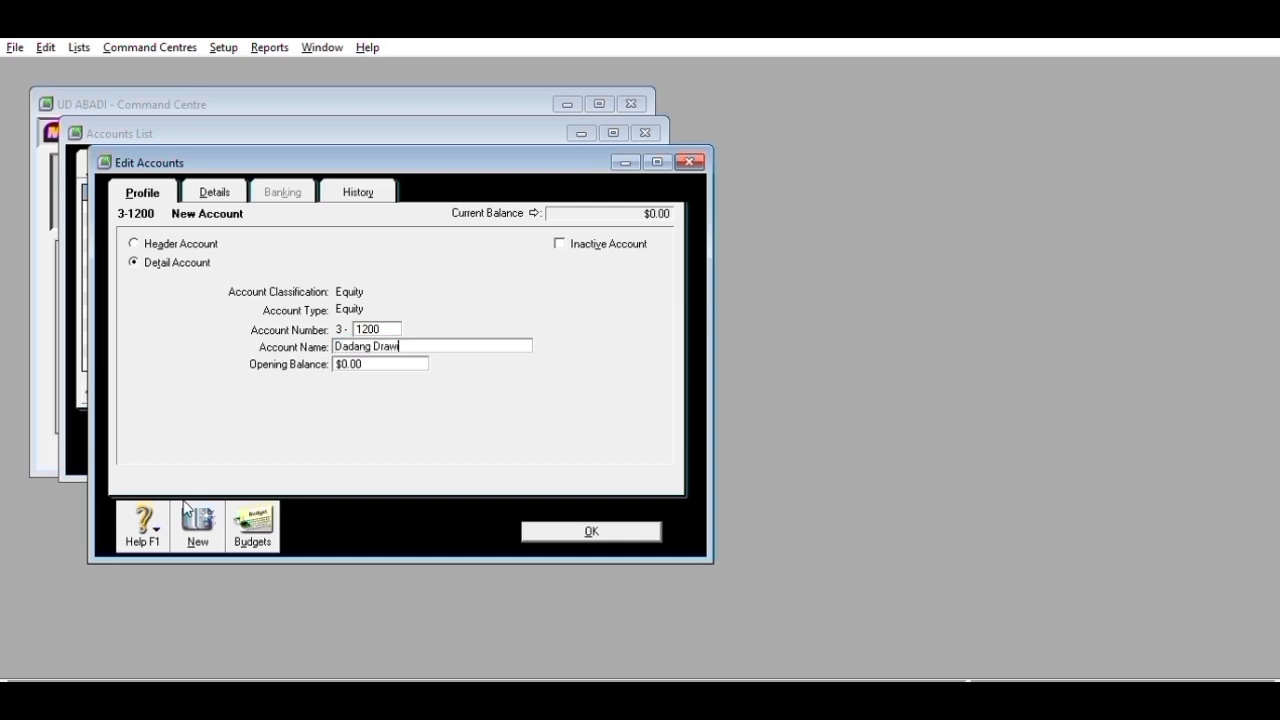
click(186, 510)
- Add equity account 3-1300 Income Summary and move on to the income accounts
text(1300)
key(Tab)
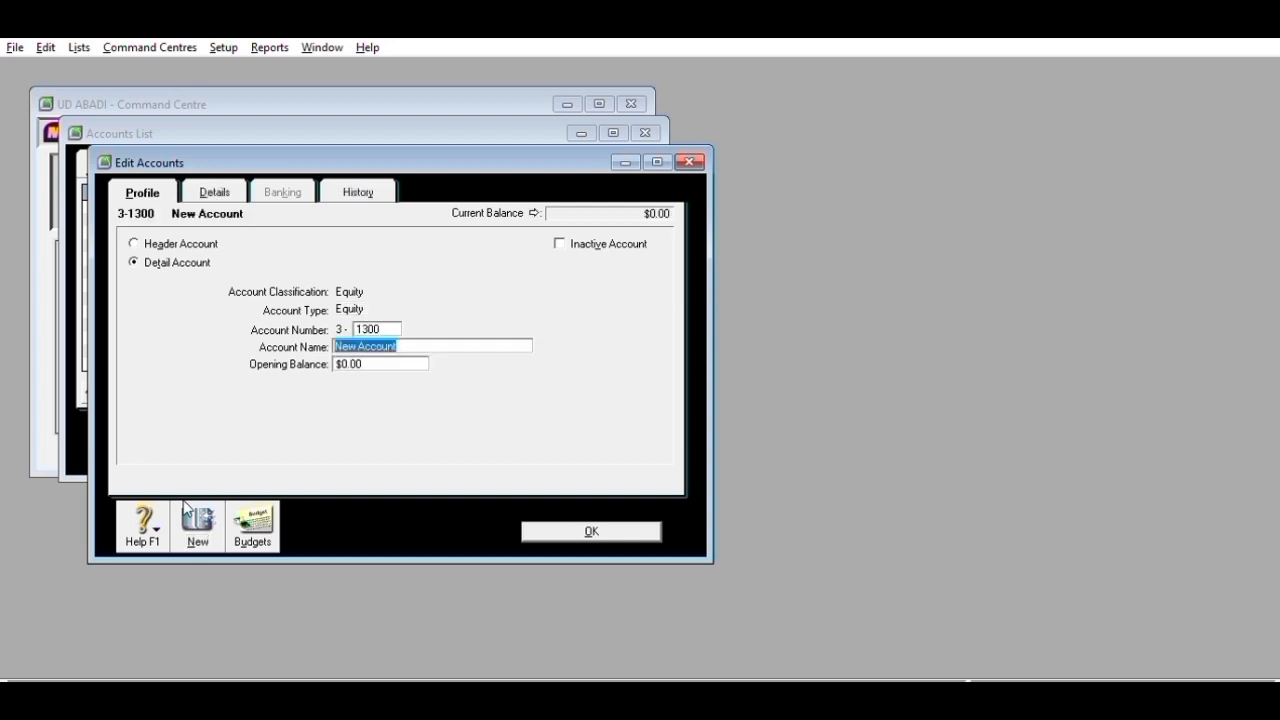
text(Income Summary)
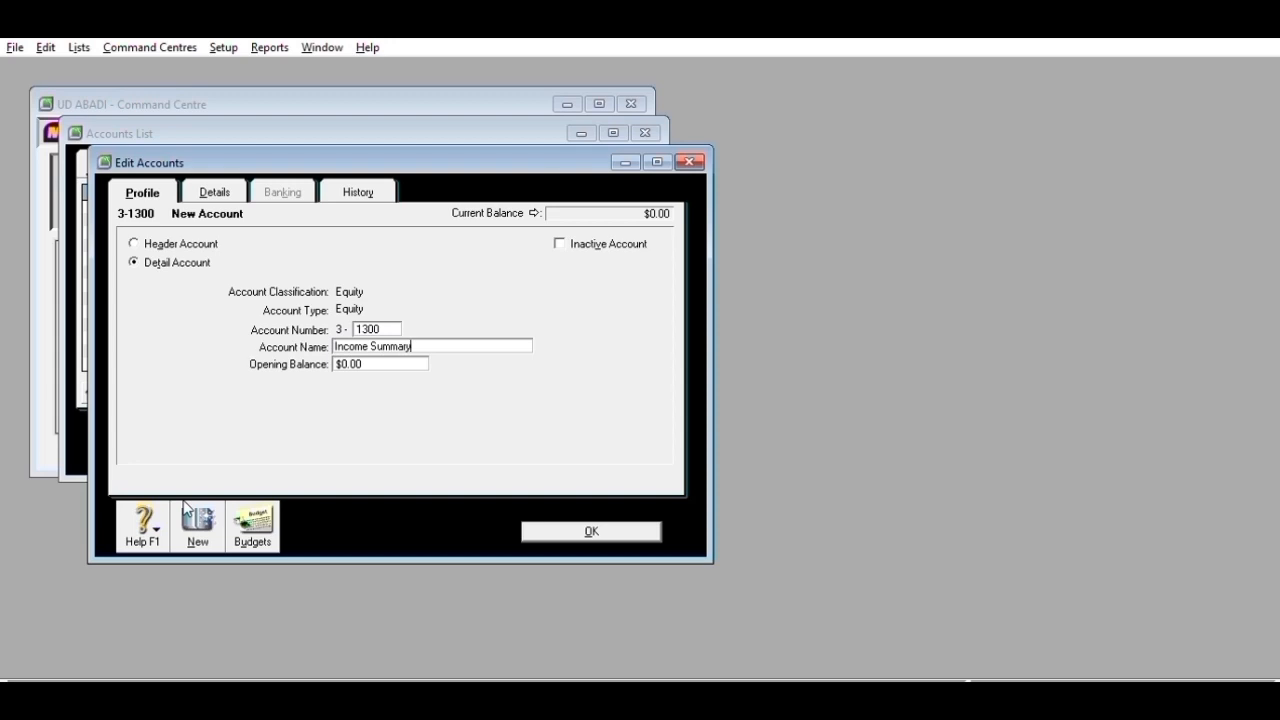
click(186, 510)
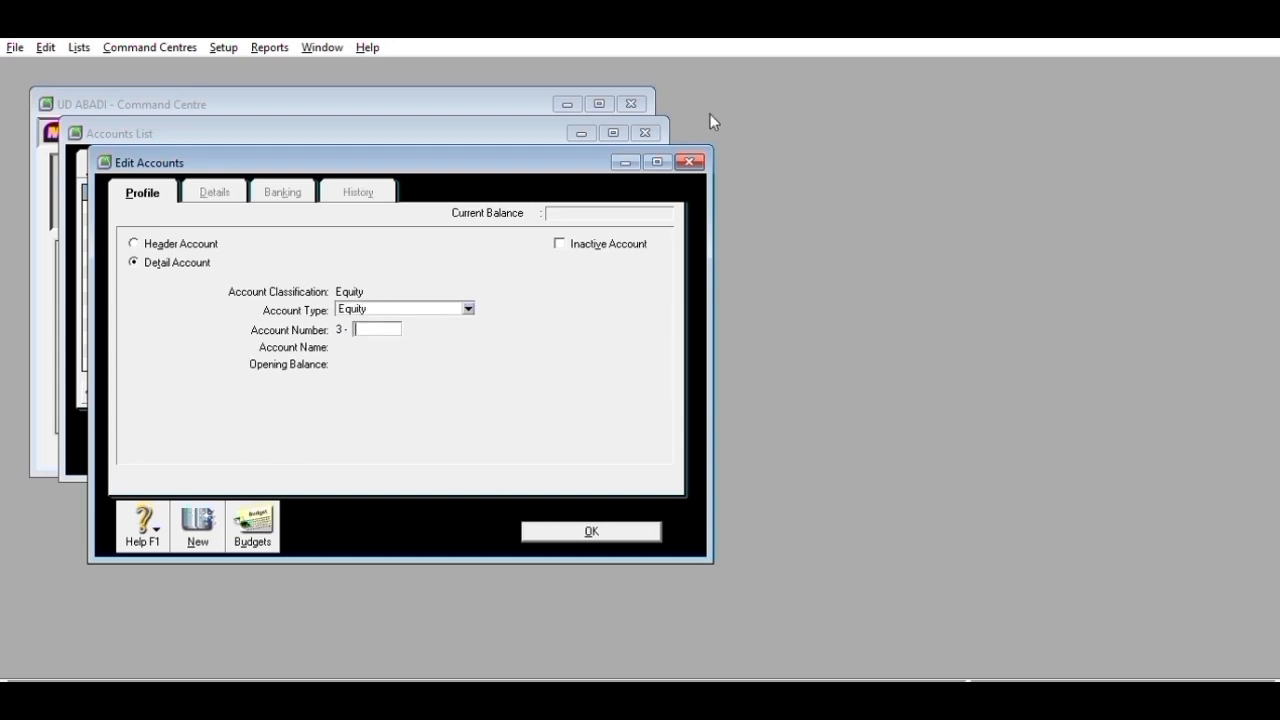
click(689, 162)
click(365, 165)
- Add income account 4-1100 Sales
click(223, 440)
text(1100)
key(Tab)
key(Tab)
click(411, 340)
key(BackSpace)
key(BackSpace)
key(BackSpace)
key(BackSpace)
key(BackSpace)
key(BackSpace)
key(BackSpace)
key(BackSpace)
key(BackSpace)
key(BackSpace)
key(BackSpace)
text(Sales)
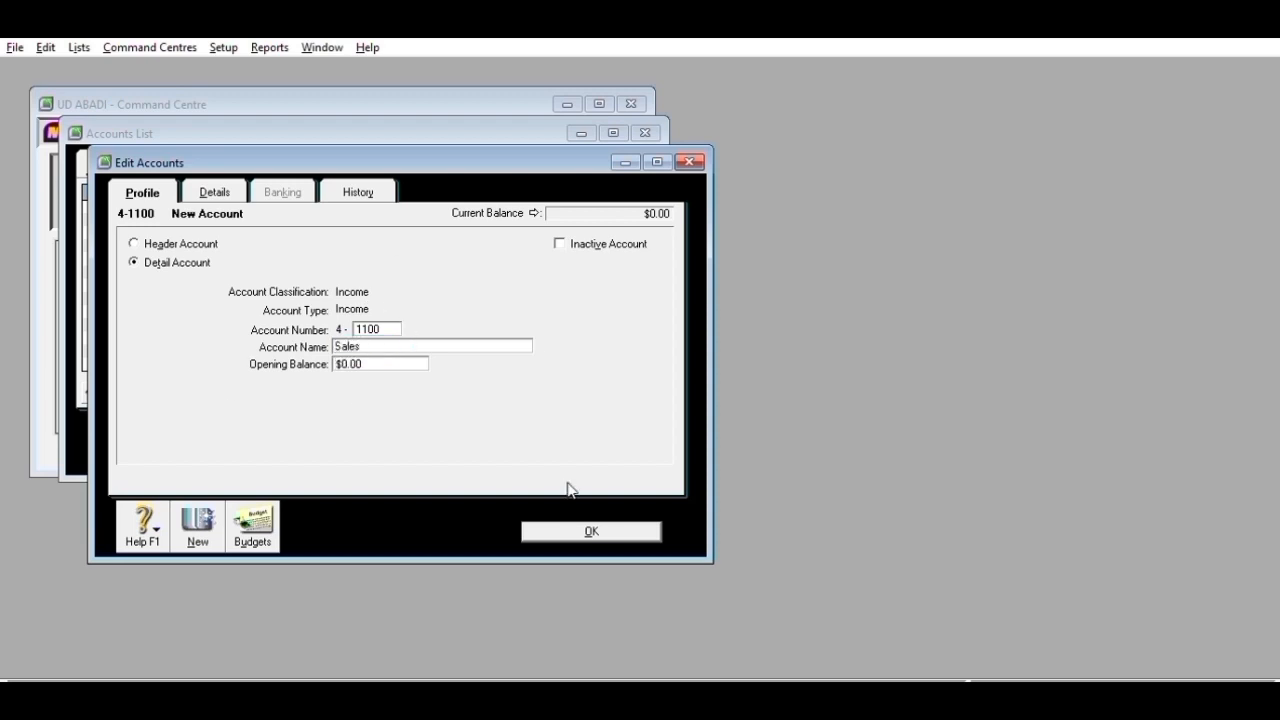
click(591, 530)
- Add income accounts 4-1200 Salea Return and 4-1400 Sales Discount, discarding the extra blank entry
click(223, 440)
text(1200)
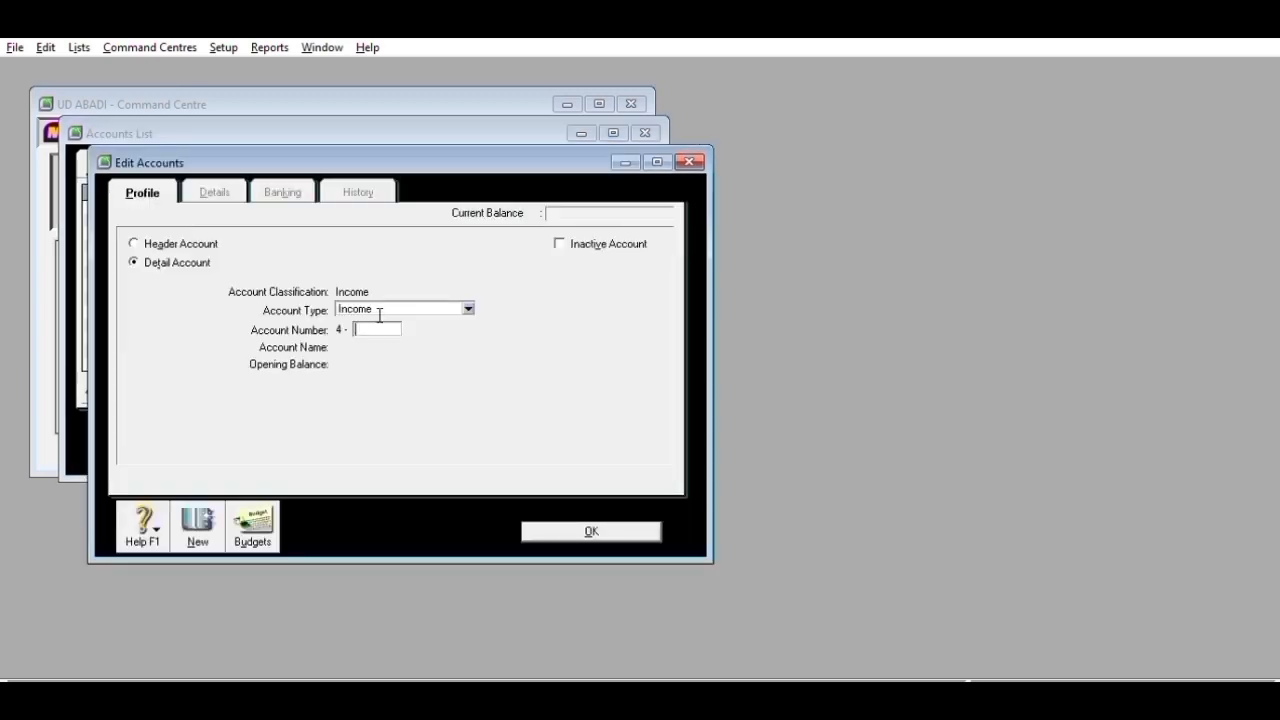
key(Tab)
text(Salea Return)
key(shift+Tab)
click(186, 509)
text(1400)
key(Tab)
text(Sal)
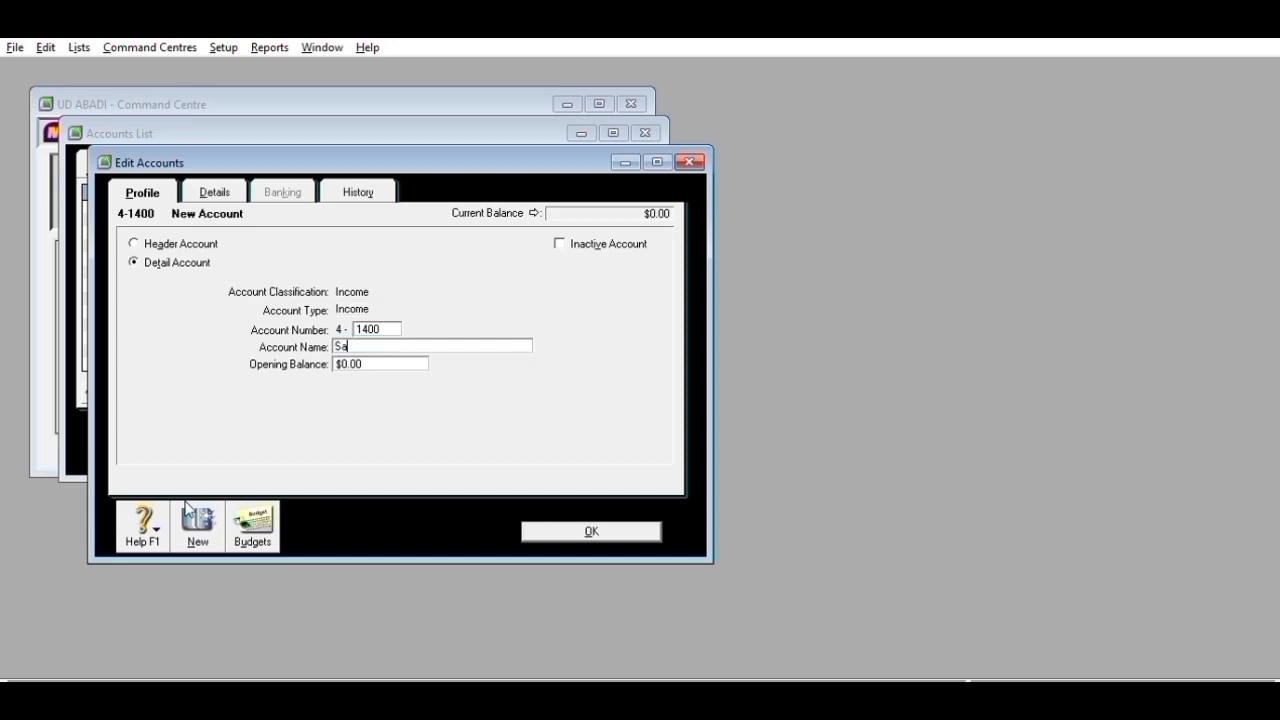
text(es Discount)
click(186, 509)
text(1400)
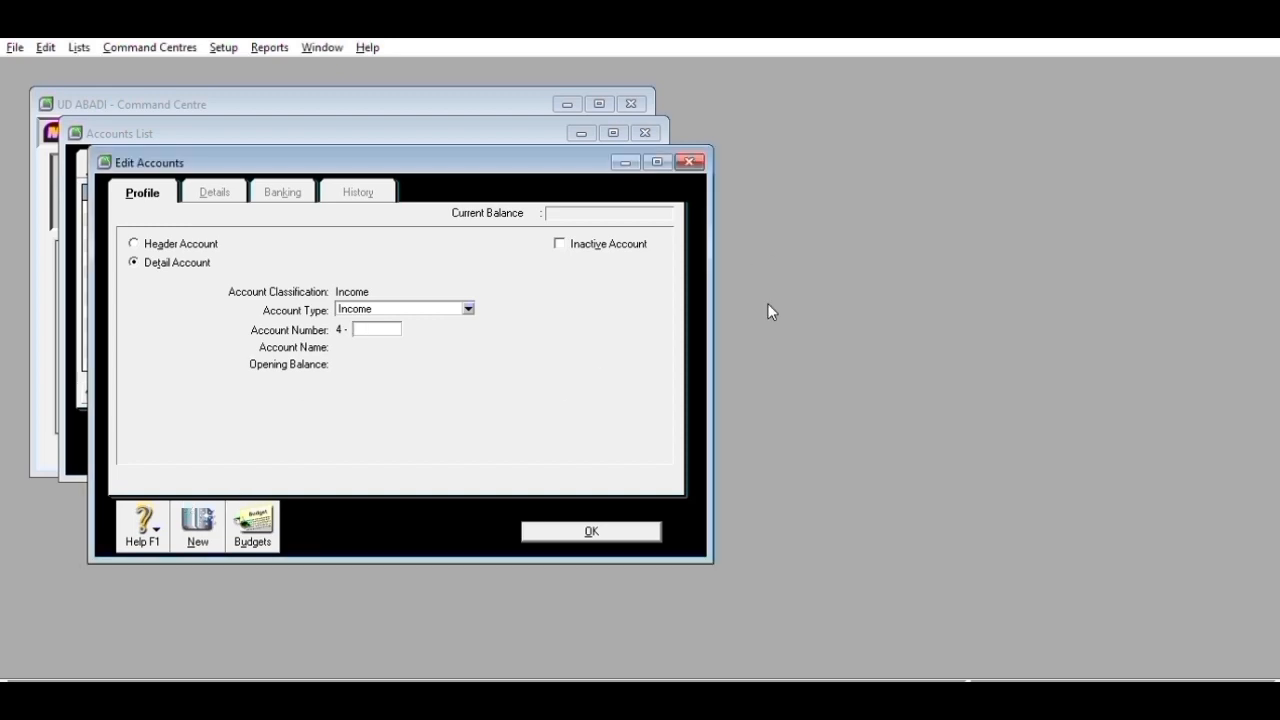
text(1400)
key(Return)
key(Return)
key(Escape)
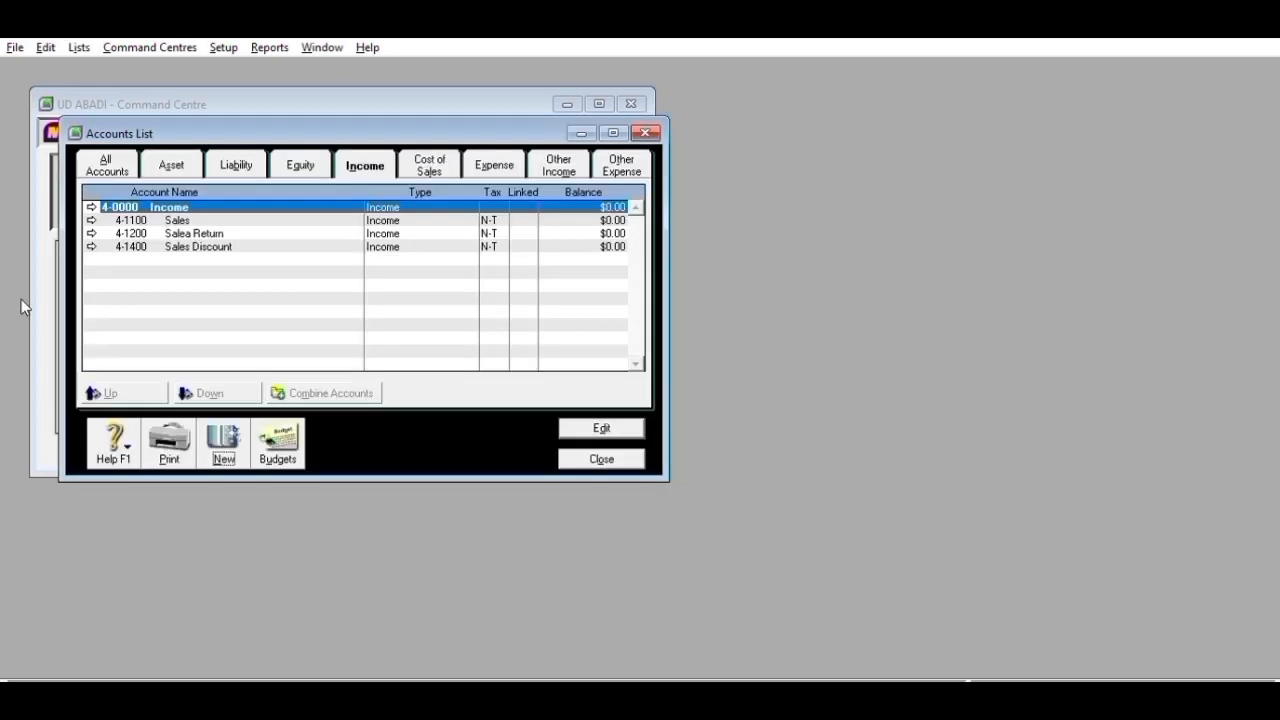
- Change the Sales Discount account number from 4-1400 to 4-1300
click(91, 246)
text(100)
key(BackSpace)
key(BackSpace)
key(BackSpace)
click(591, 527)
click(639, 422)
click(377, 325)
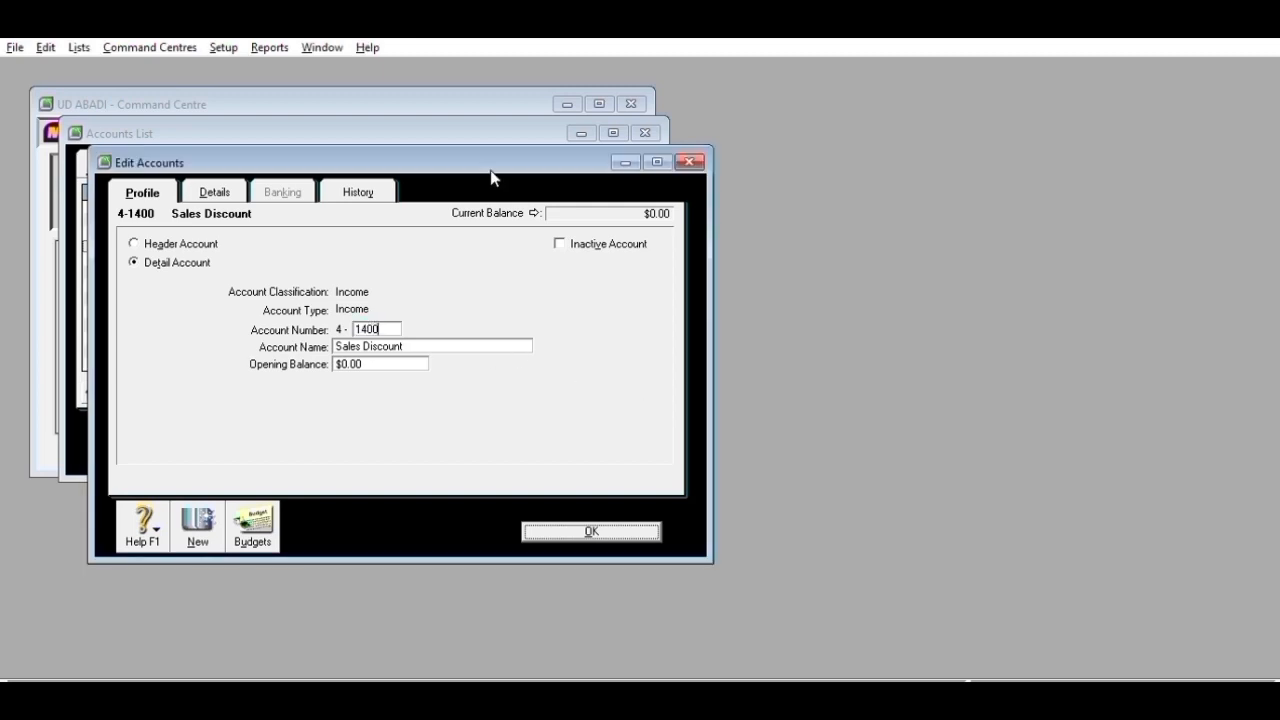
key(BackSpace)
key(BackSpace)
key(BackSpace)
key(BackSpace)
click(618, 527)
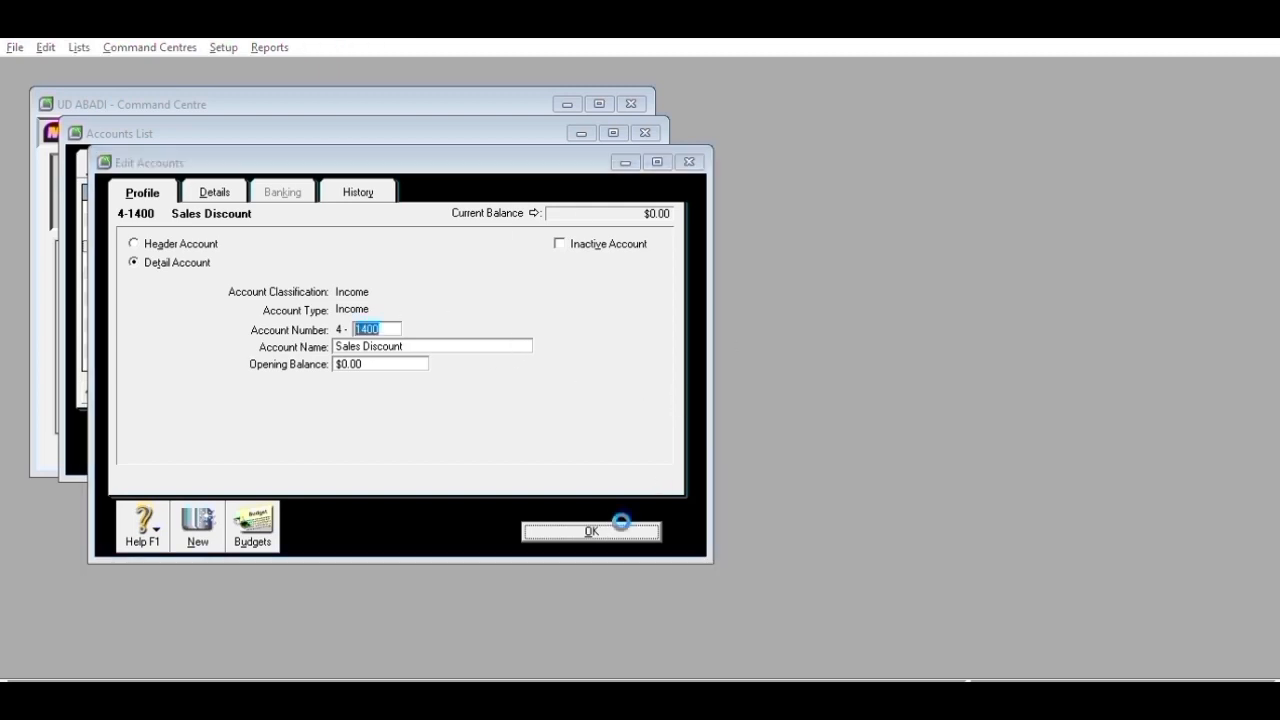
click(631, 431)
text(1300)
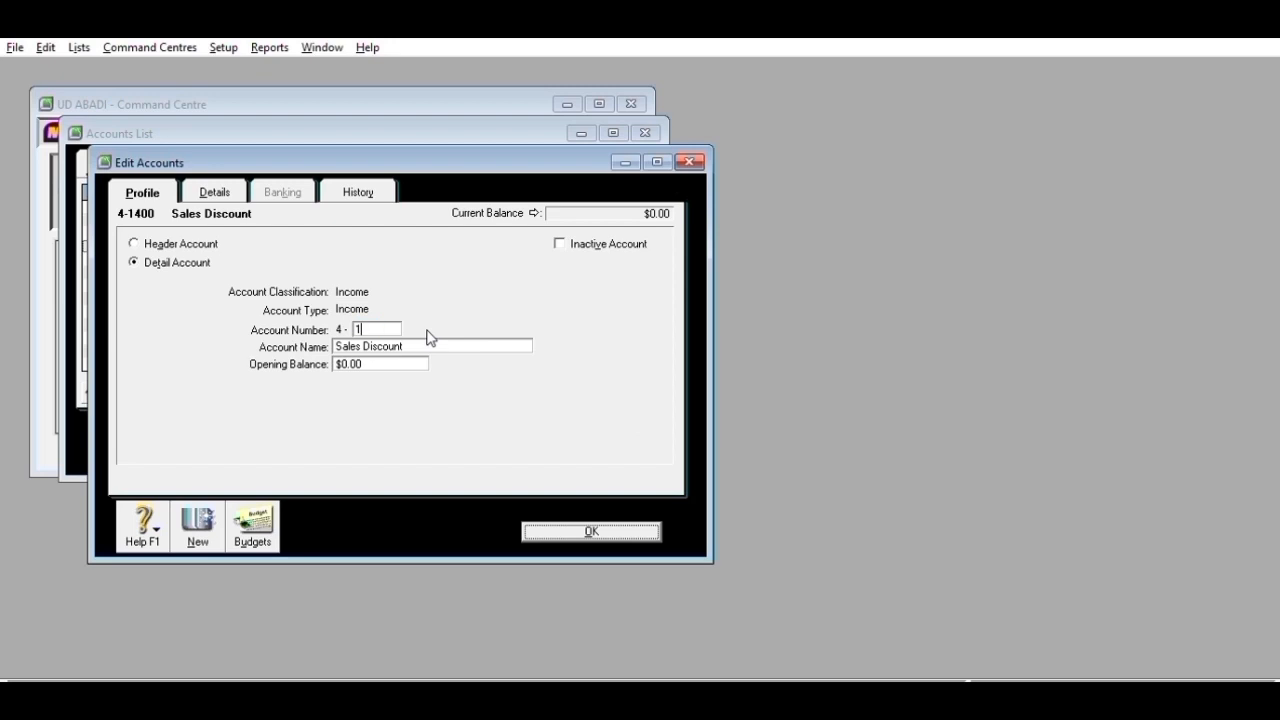
click(578, 519)
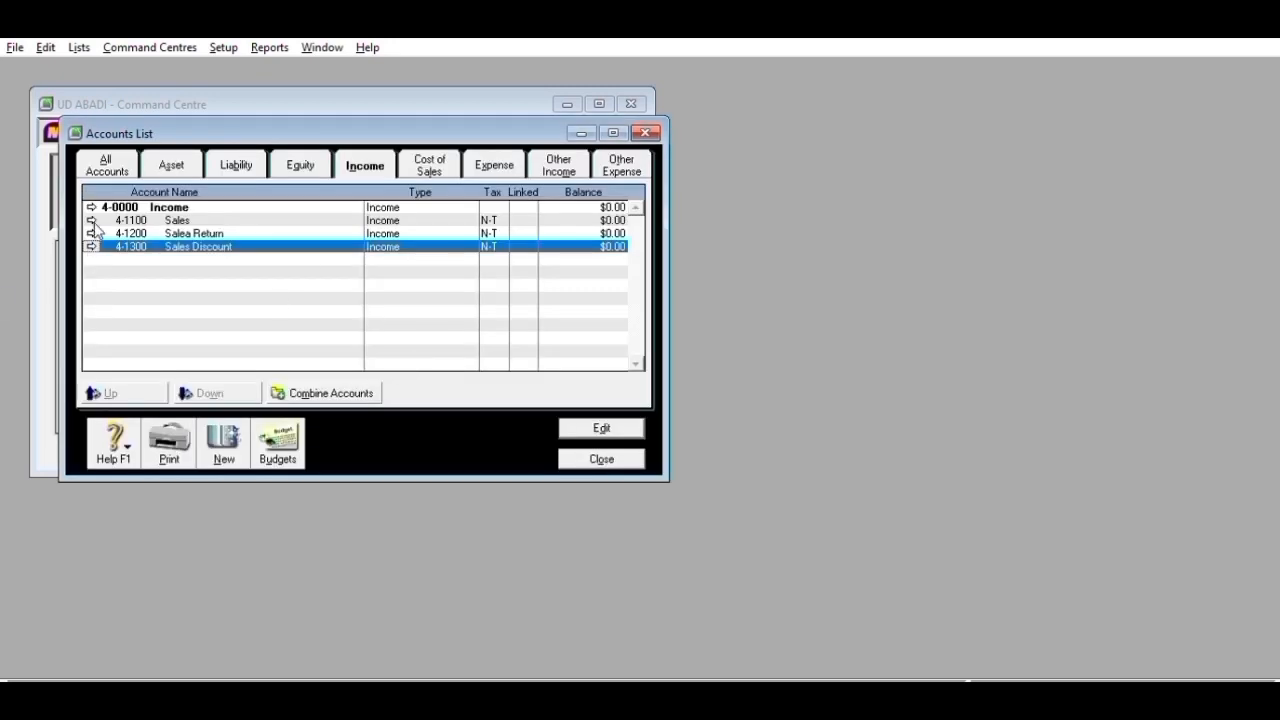
- Add income account 4-1400 Freight Collected, then move on to the cost of sales accounts
click(96, 231)
click(403, 330)
click(578, 524)
click(222, 416)
text(1400)
key(Tab)
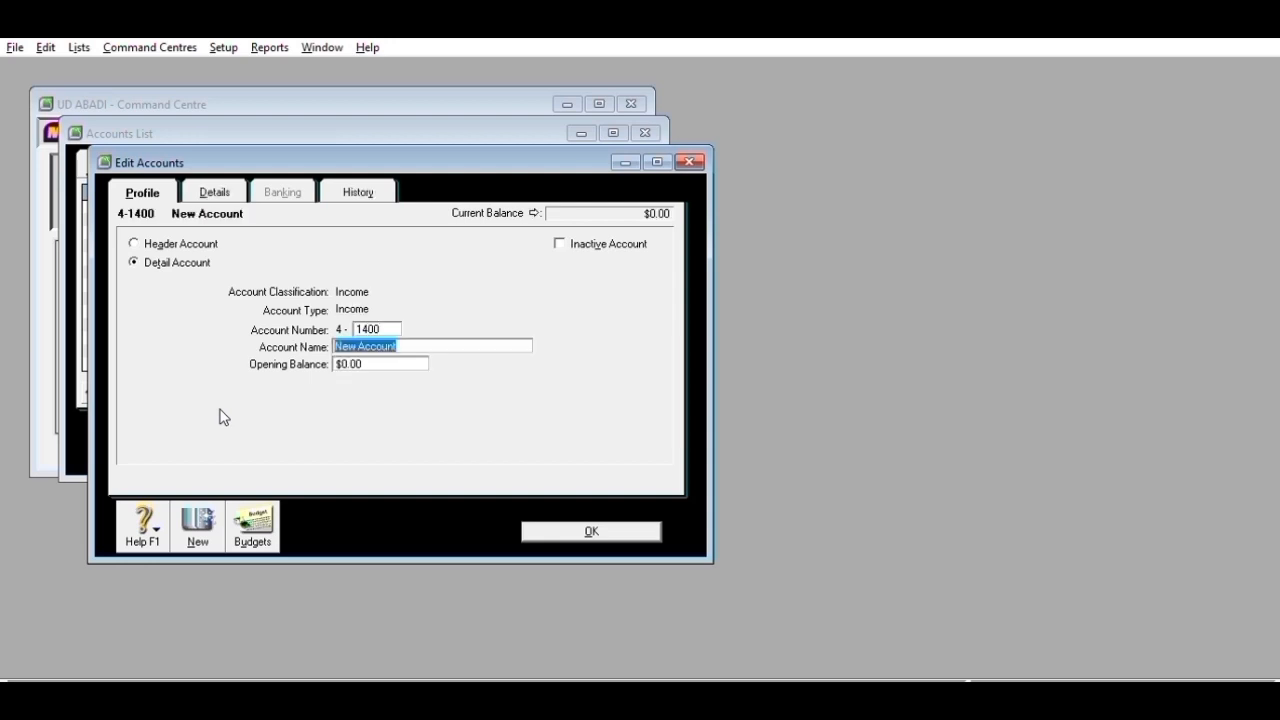
text(Freight C)
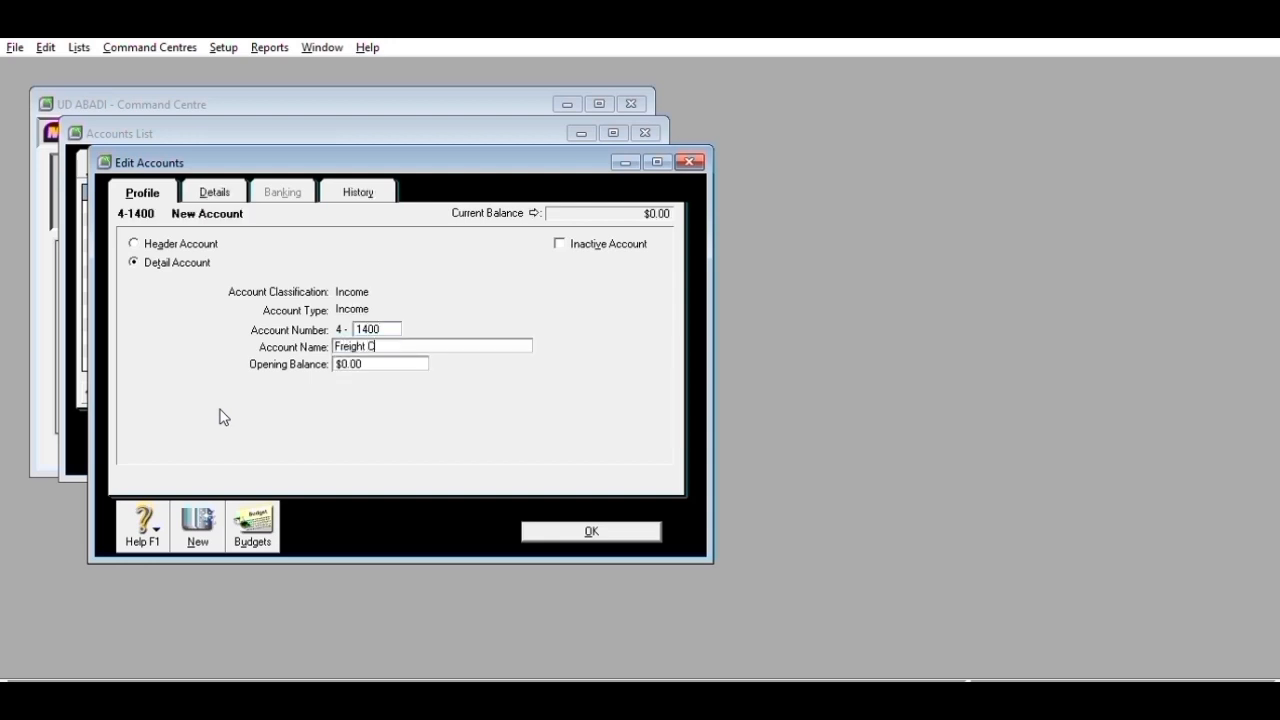
text(ollected)
click(195, 520)
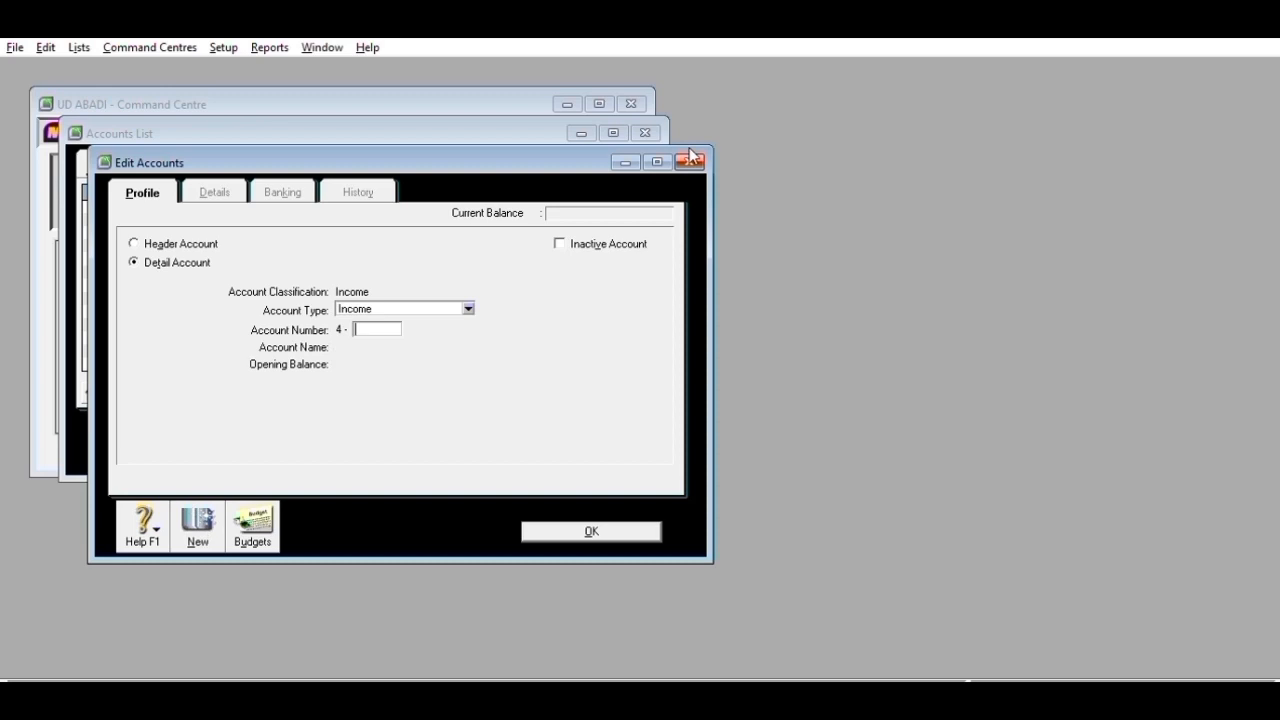
click(689, 161)
click(425, 152)
- Add cost of sales accounts 5-1100 Cost of goods Sold and 5-1200 Freight Paid
click(220, 443)
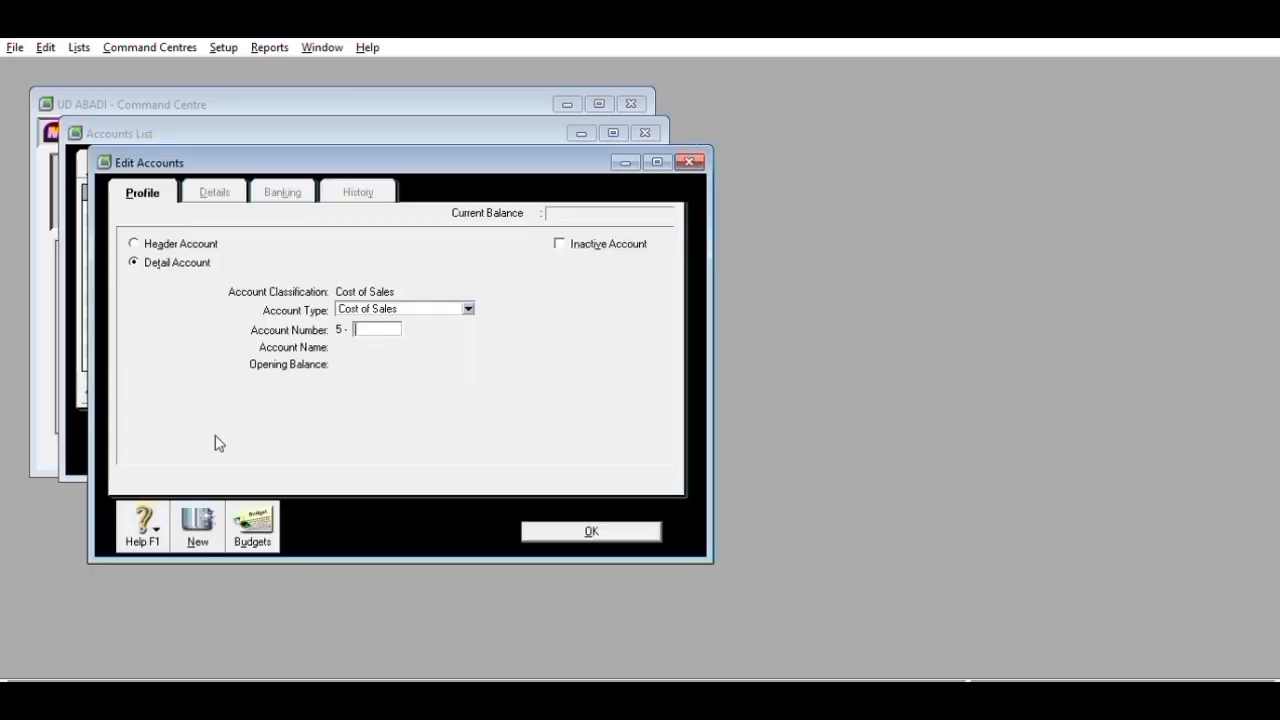
text(1100)
key(Tab)
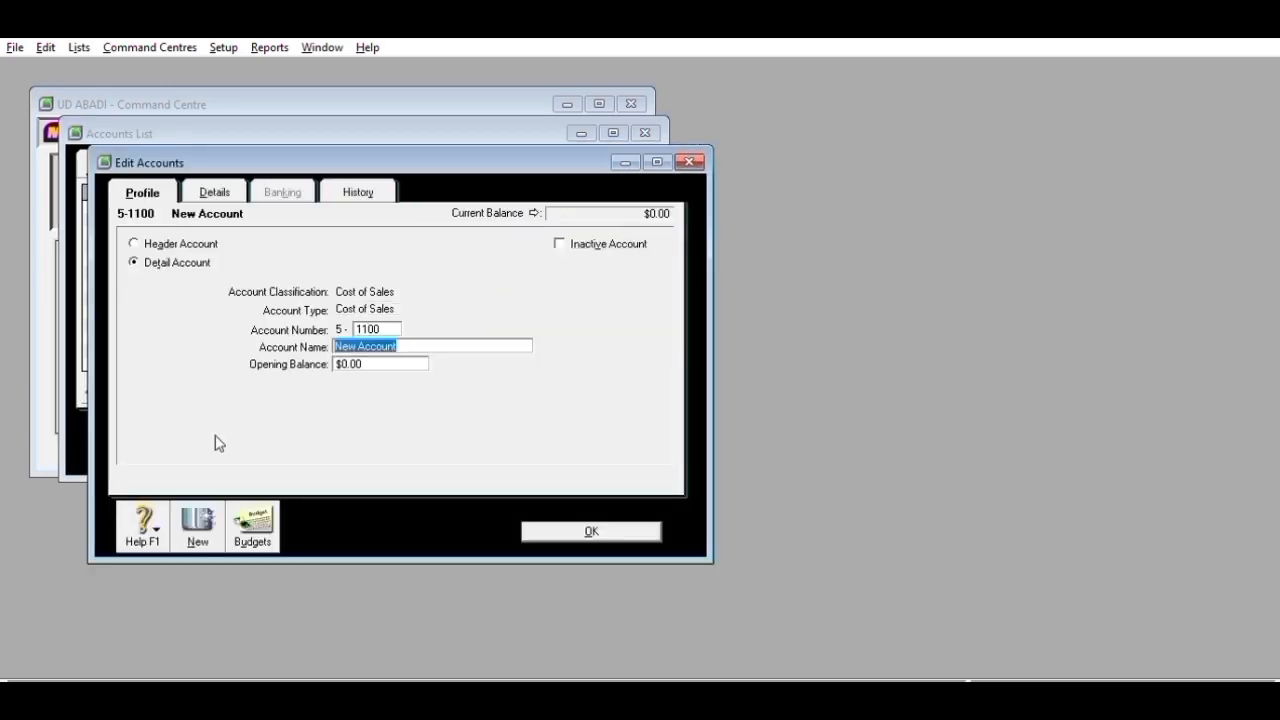
text(Cost of goods Sold)
click(199, 518)
text(1200)
key(Tab)
text(Freight Paid)
click(597, 524)
- Add expense accounts 6-1000 Advertising Expense and 6-1100 Telephone, Internet & Electricity
click(512, 160)
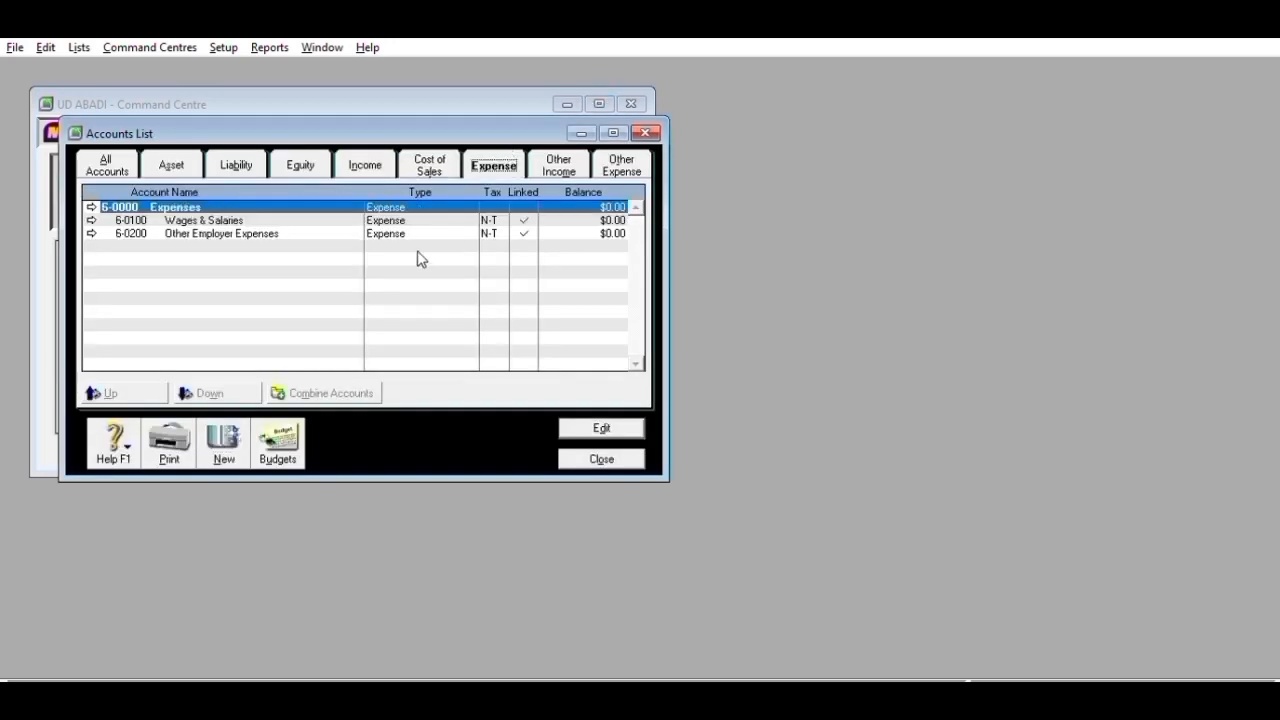
click(238, 422)
text(1000)
key(Tab)
text(Ad)
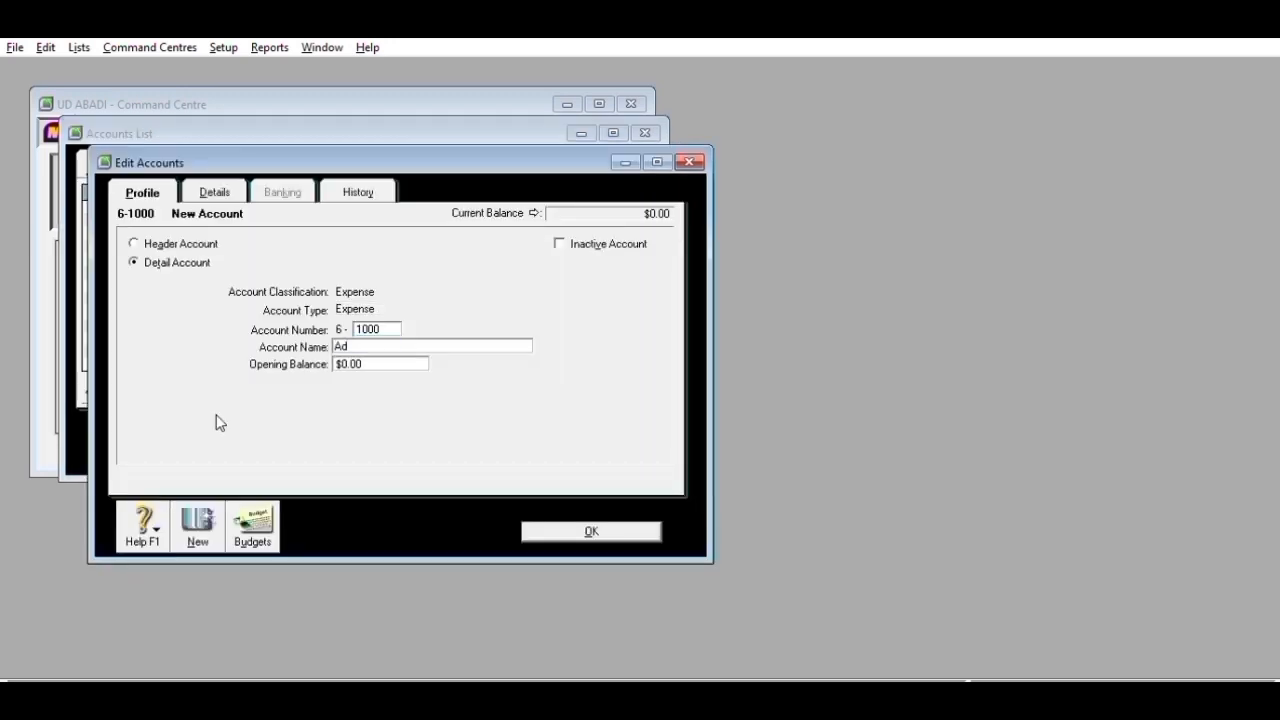
text(versiting Expense)
click(200, 520)
text(1100)
key(Tab)
text(Telephone,Internet)
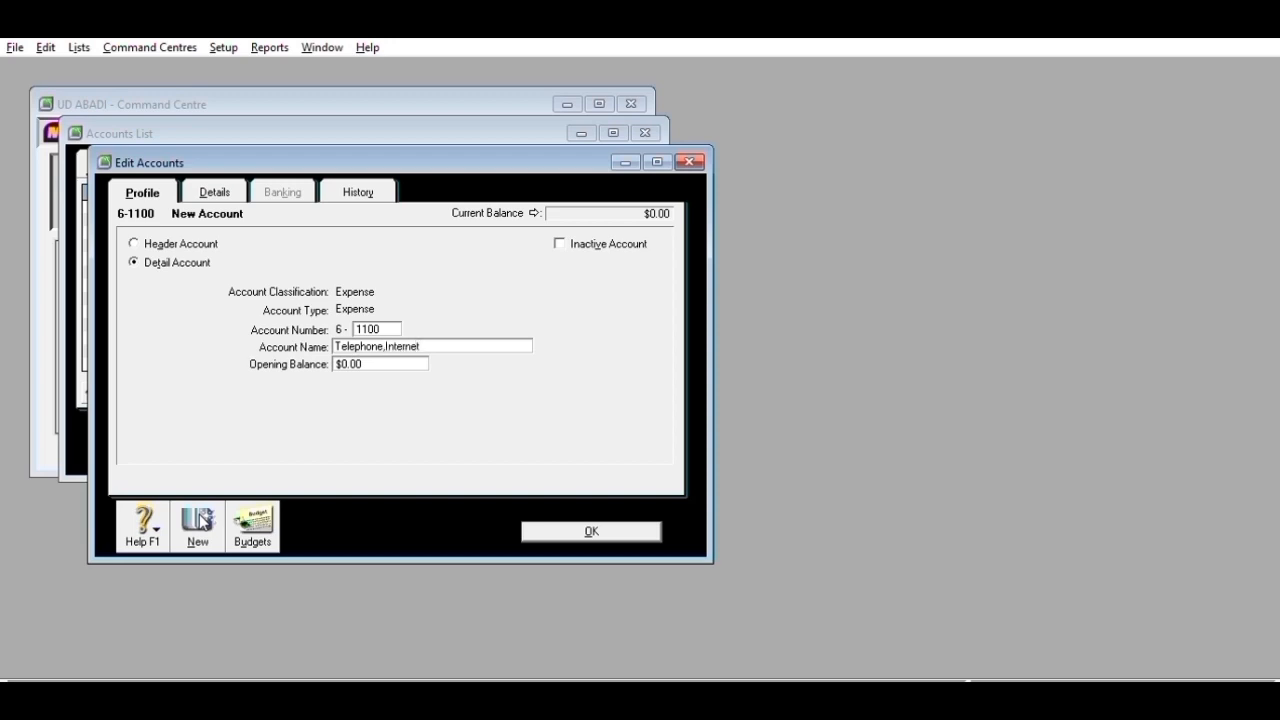
text( & Elctriciy)
click(594, 524)
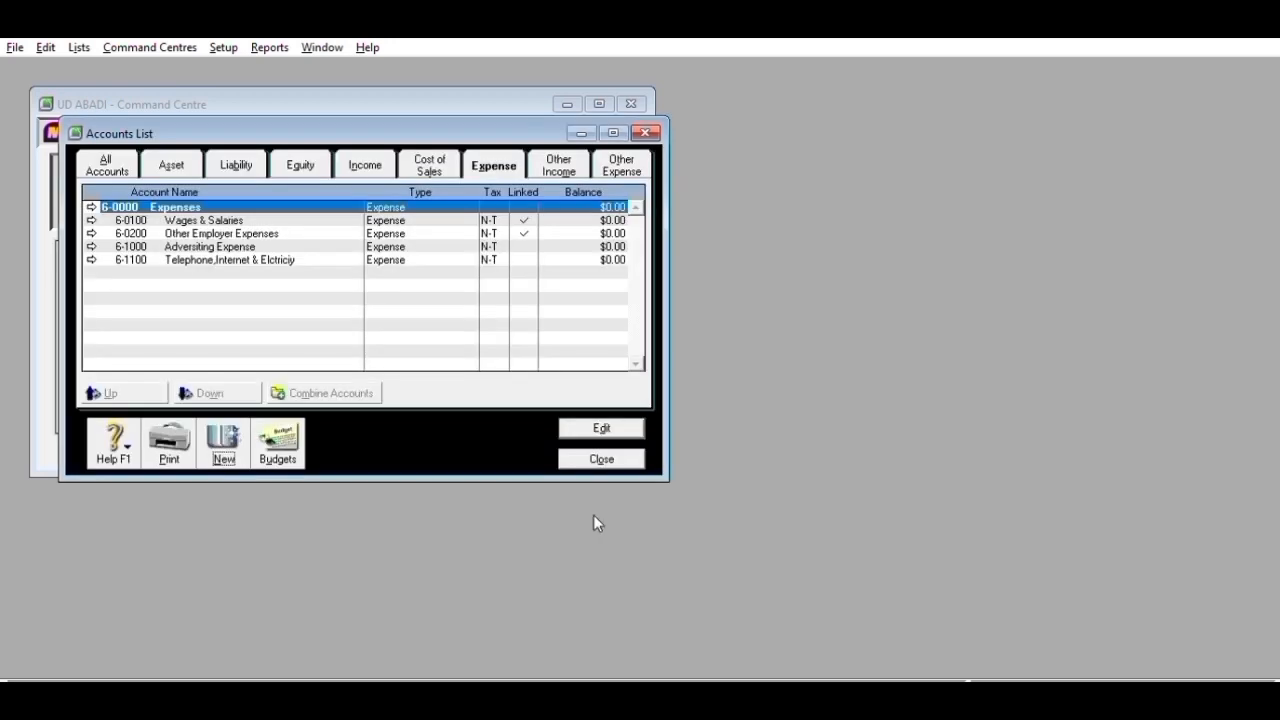
- Add 6-1200 Store Supplies Expense, 6-1300 Bad Debt Expense and 6-1400 Depreciation Expense
click(224, 440)
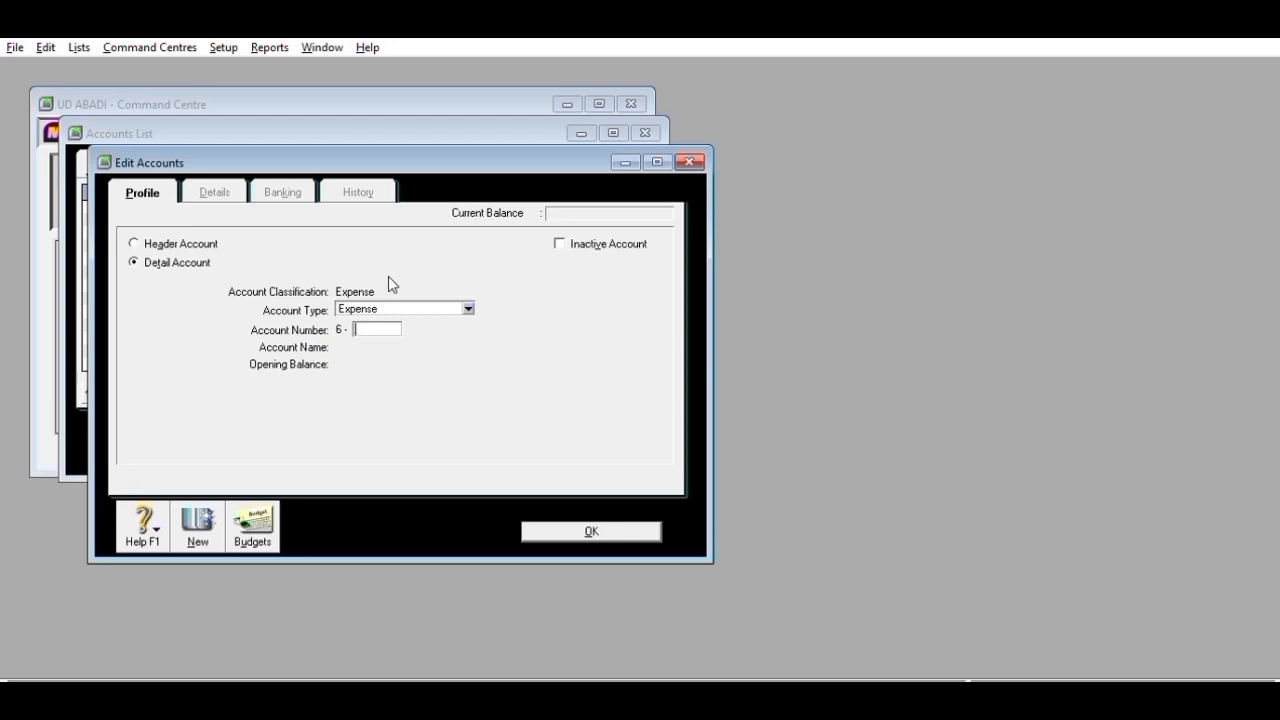
text(1200)
key(Tab)
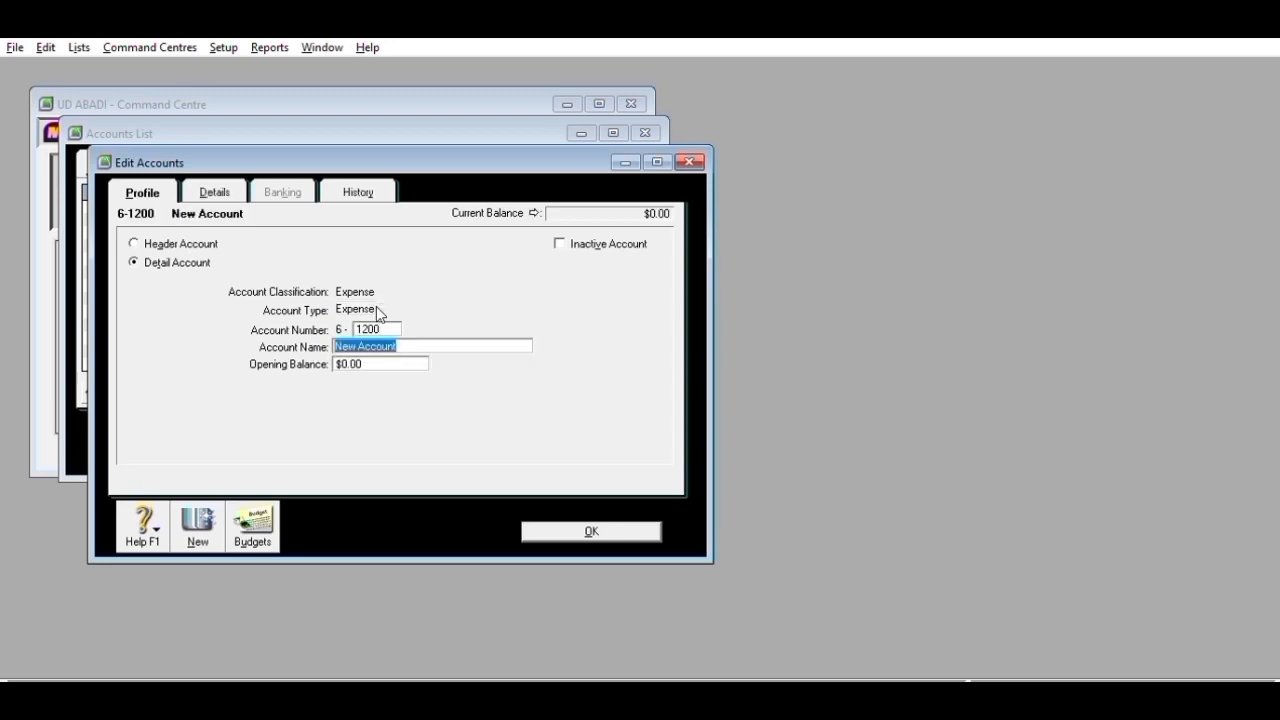
text(Stp=)
text(e)
text( Supplies Expe)
text(nse)
click(200, 525)
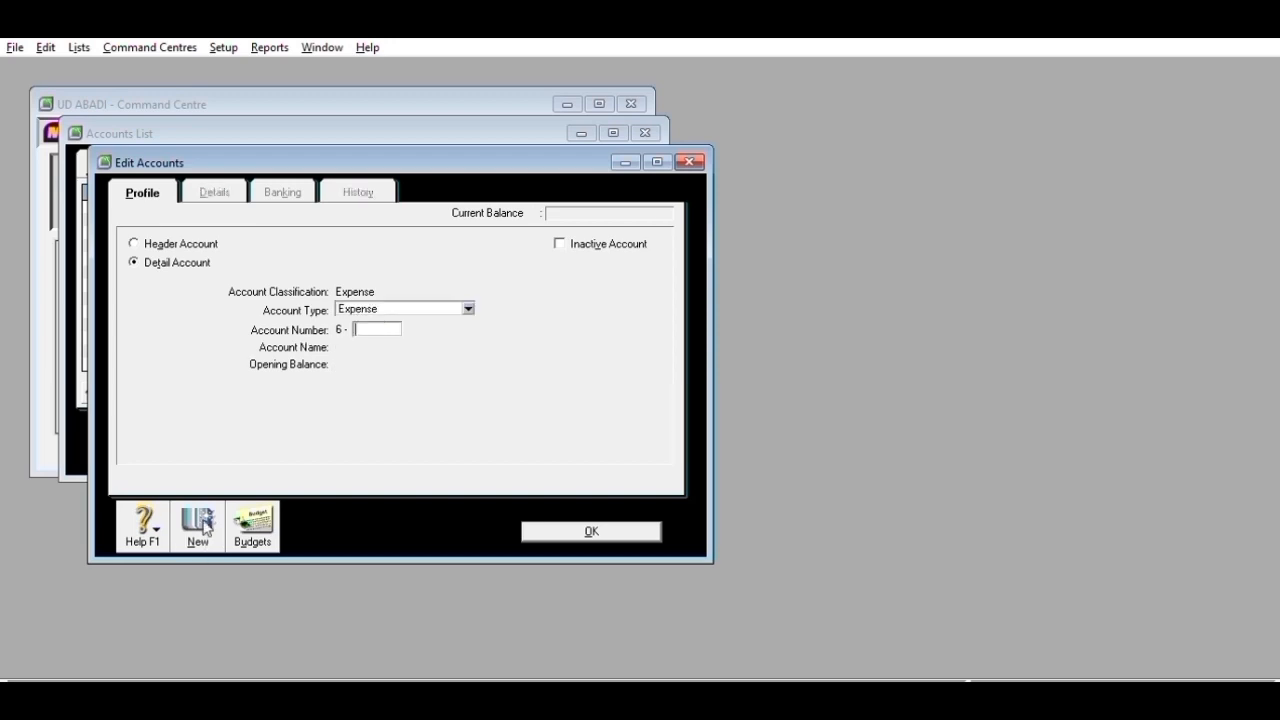
text(1300)
key(Tab)
text(B)
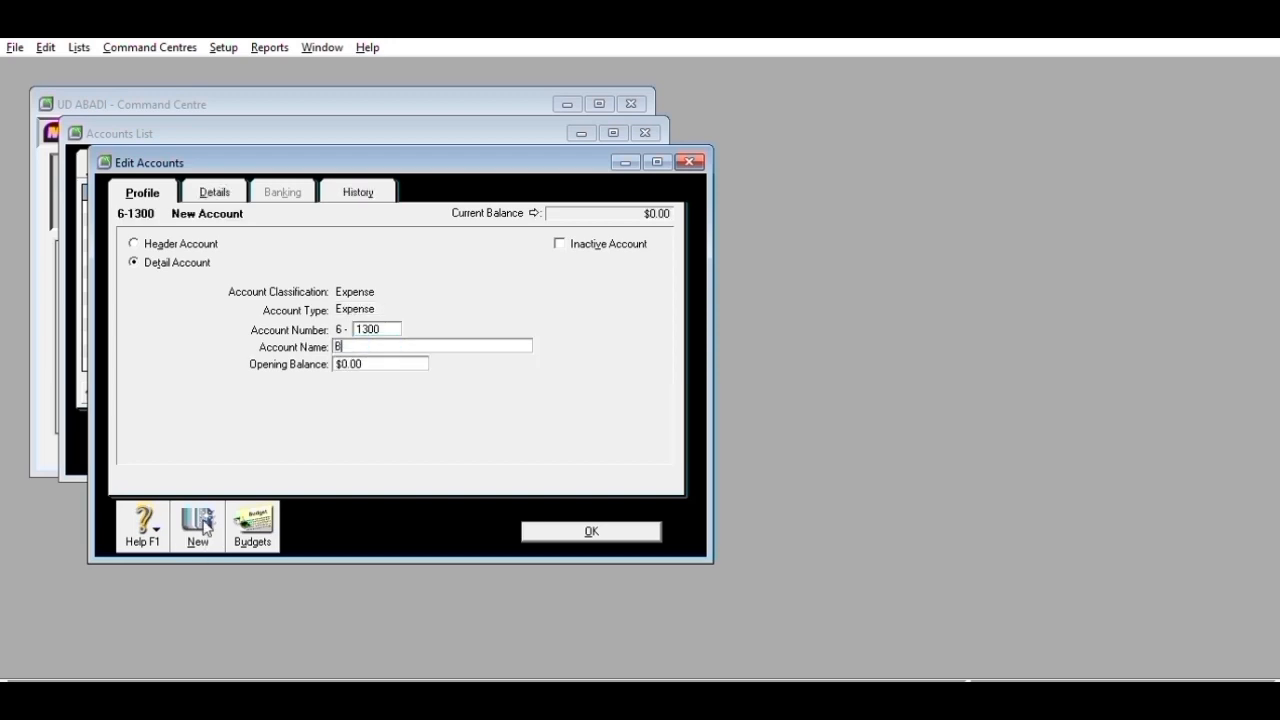
text(ad Debt Wxpens)
key(BackSpace)
key(BackSpace)
key(BackSpace)
key(BackSpace)
key(BackSpace)
key(BackSpace)
text(Expense)
click(203, 527)
text(14)
text(00)
key(Tab)
text(Depreciation Expense)
click(203, 527)
- Add 6-1500 Insurance Expense and 6-1600 Rent Expense
text(1500)
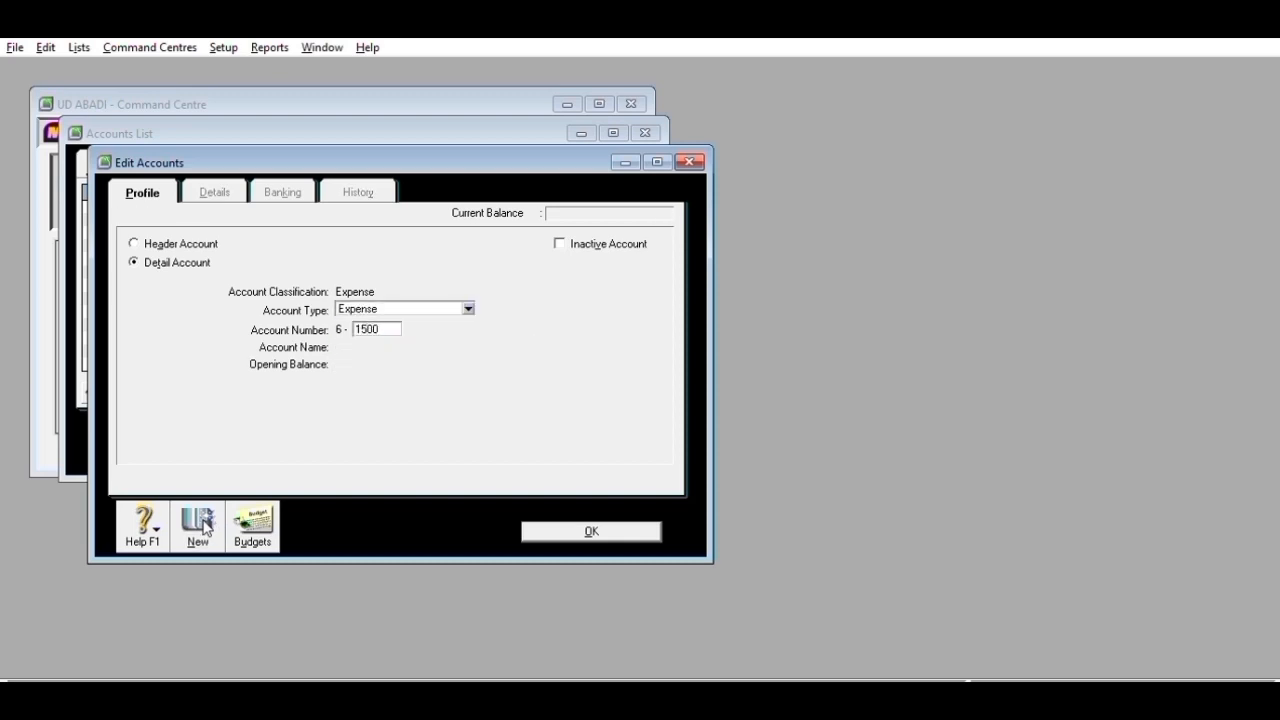
key(Tab)
text(lb)
key(BackSpace)
text(nsurance Expense)
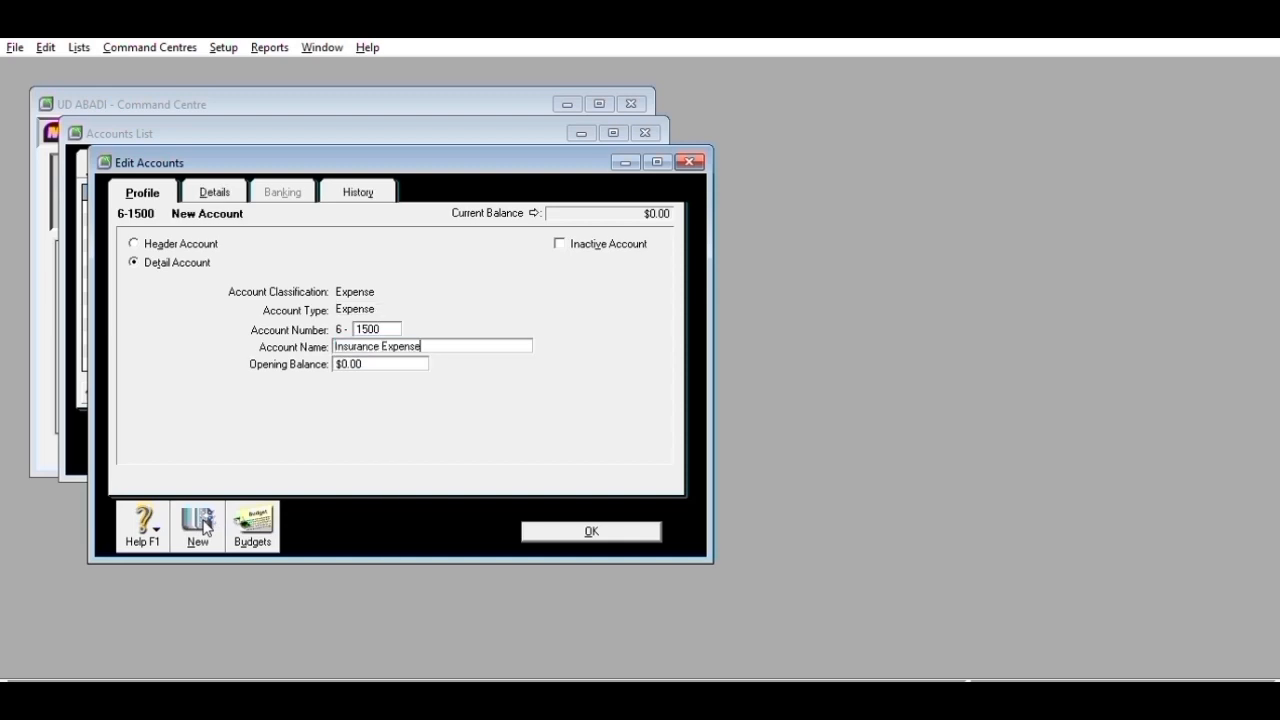
click(203, 527)
text(1600)
key(Tab)
text(Rent Expense)
click(594, 532)
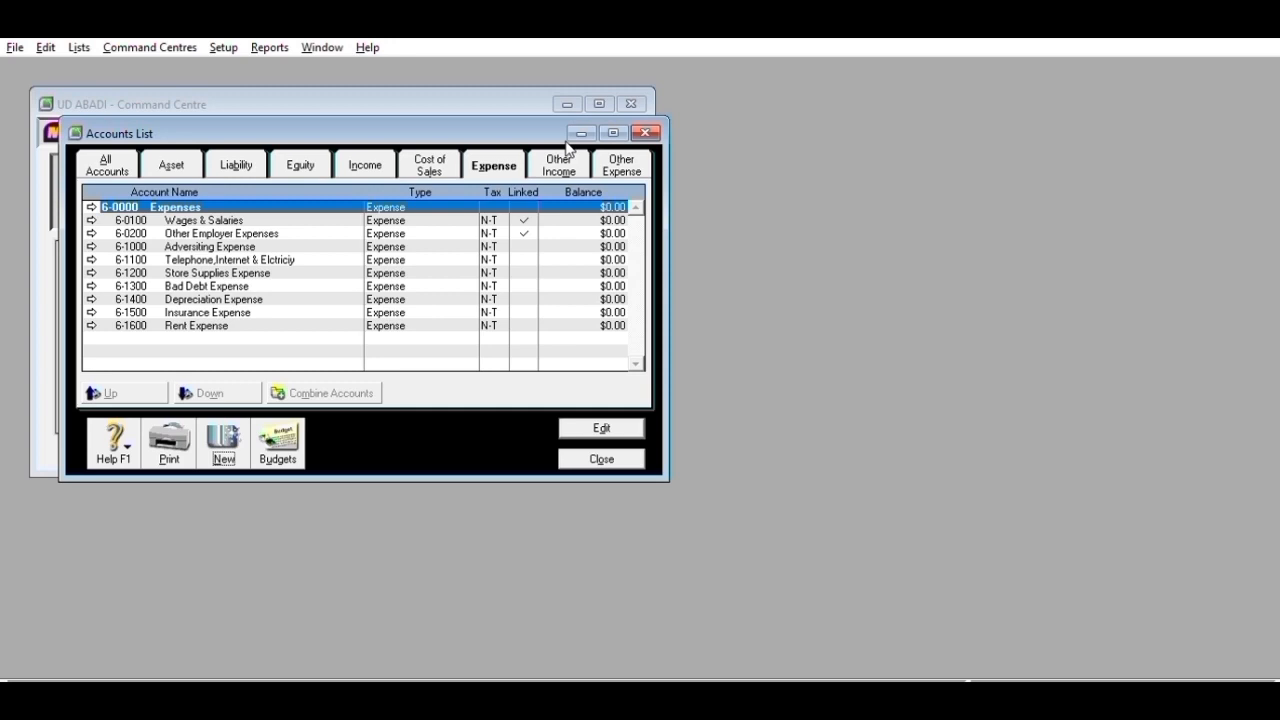
- Renumber the Wages & Salaries account to 6-1700
click(503, 157)
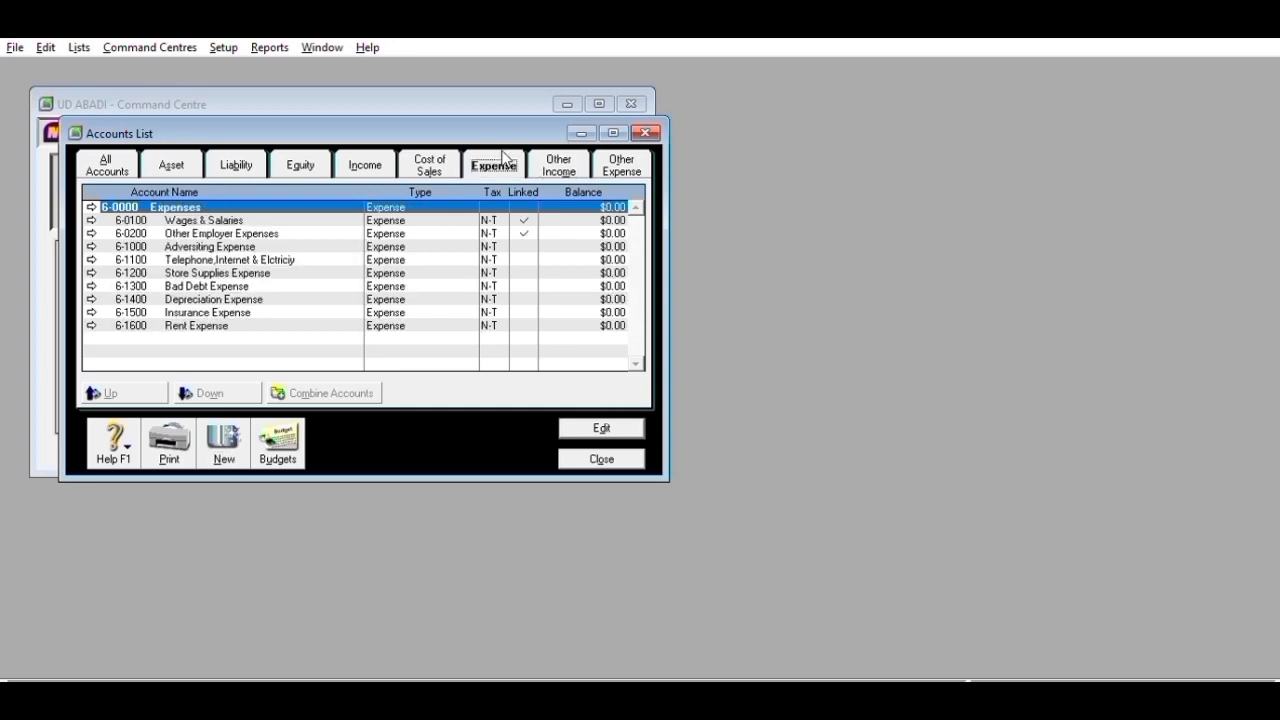
click(91, 220)
text(1700)
click(585, 531)
- Add expense account 6-1800 Other Operating Expense
click(224, 436)
text(1800)
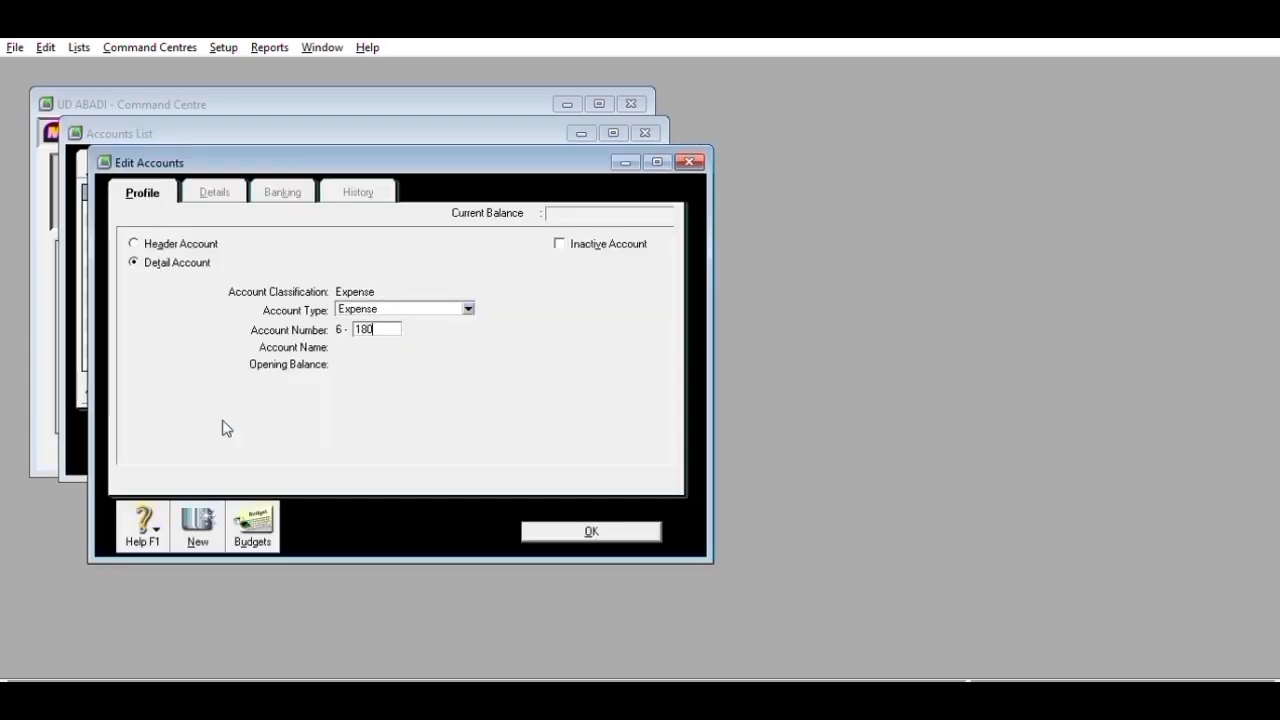
key(Tab)
text(Olher Operating Expense)
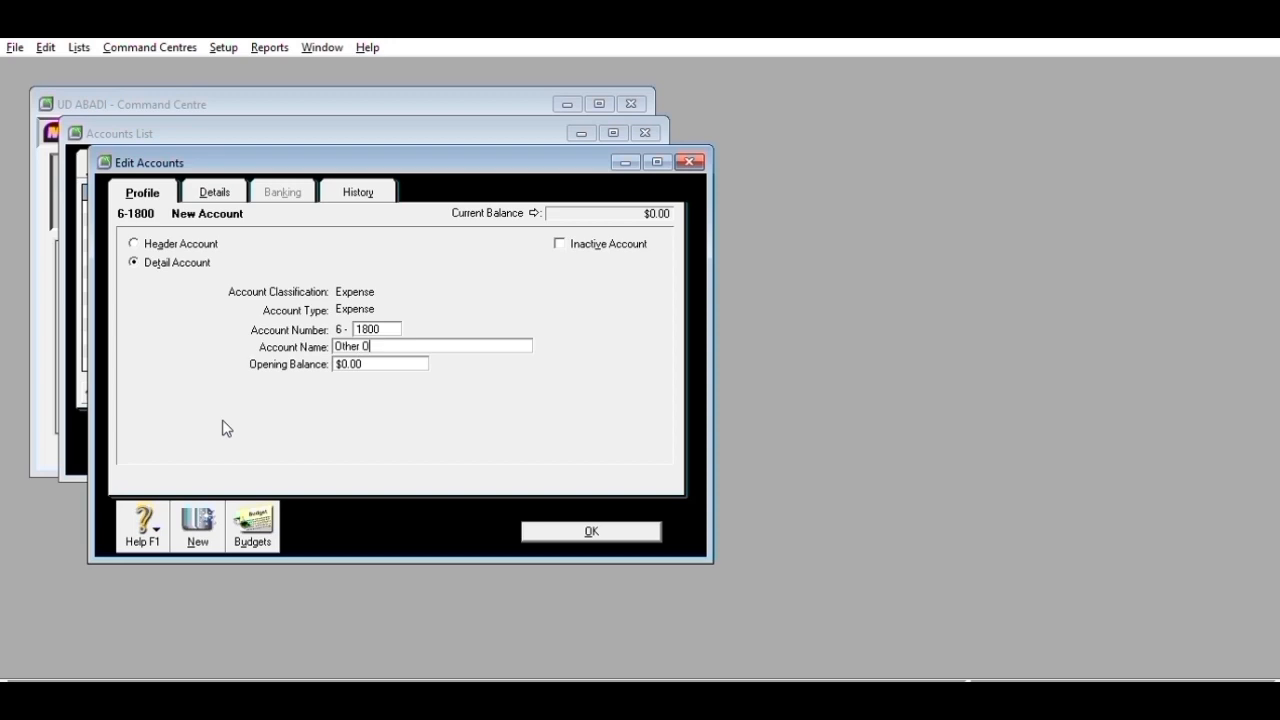
click(555, 530)
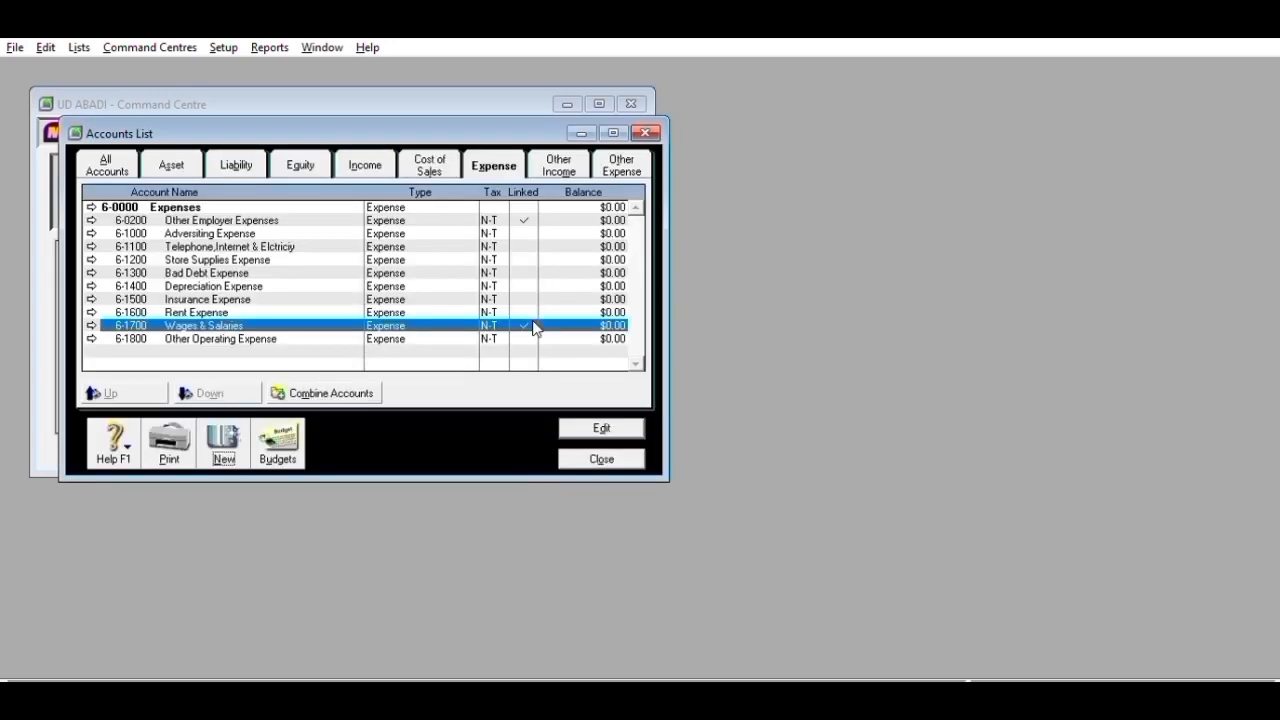
- Add other income account 8-1100 Interest Revenue
click(547, 163)
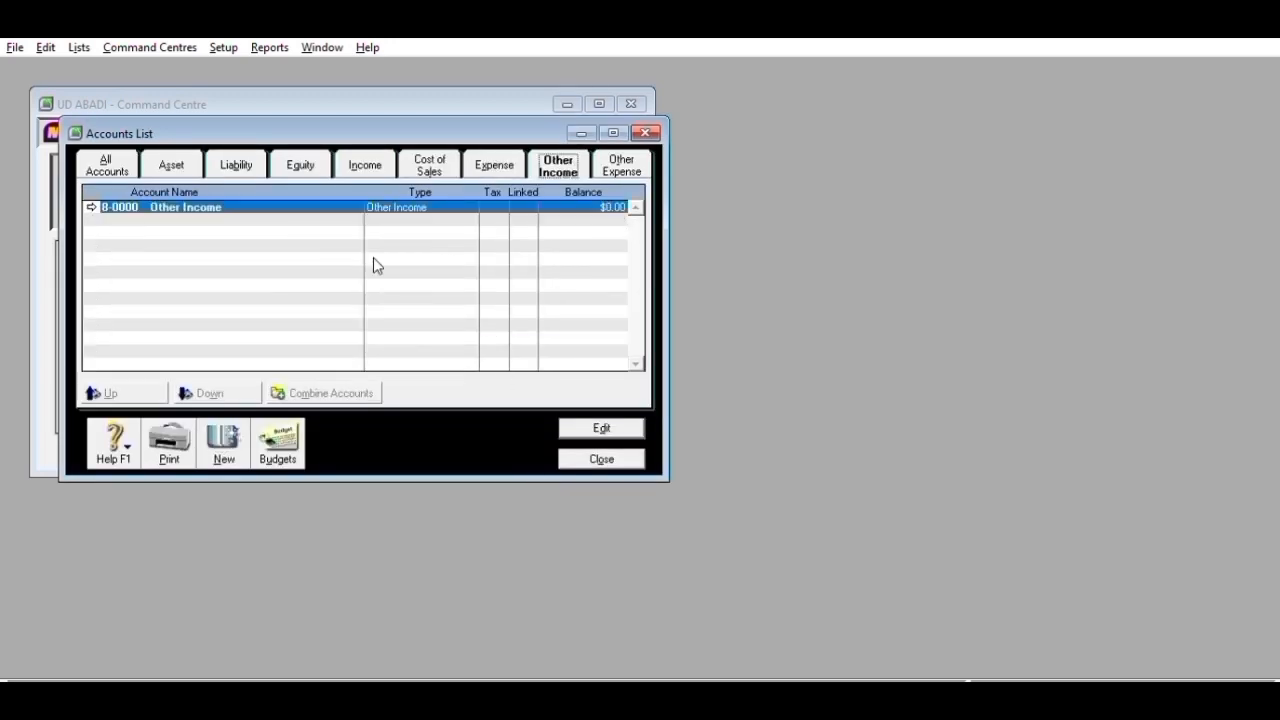
click(223, 440)
text(1100)
key(Tab)
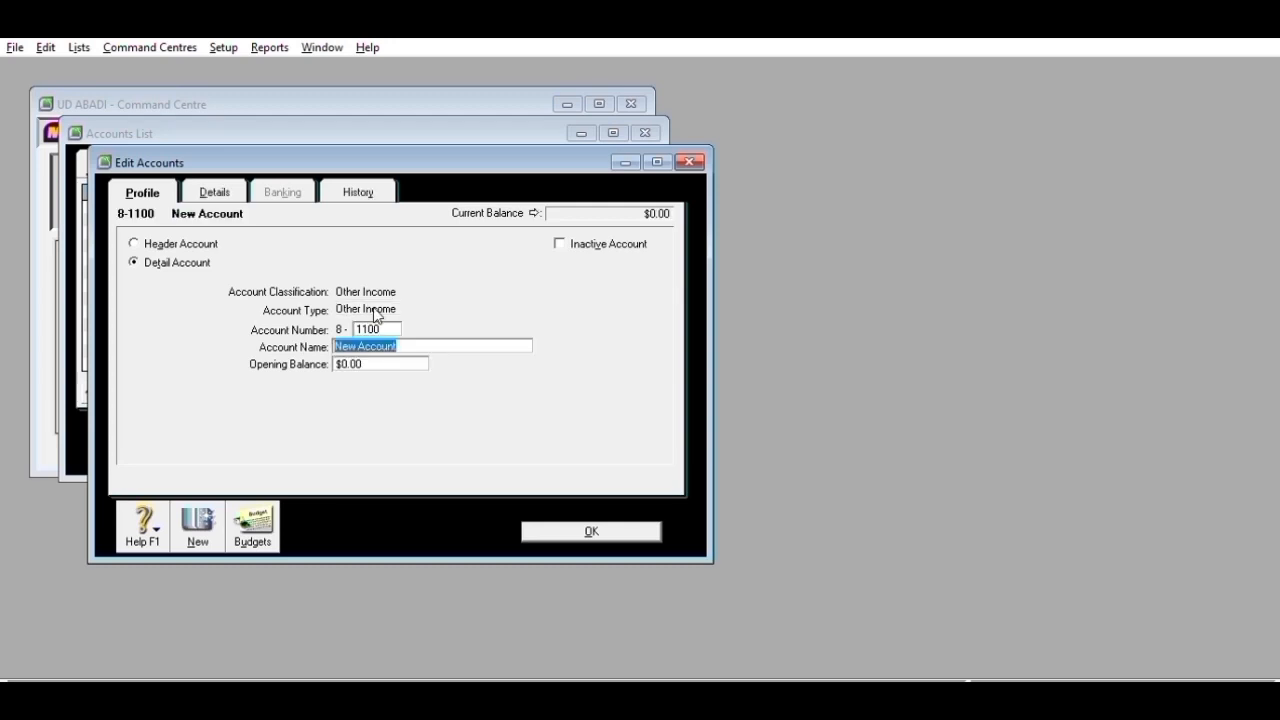
text(Interest Revenue)
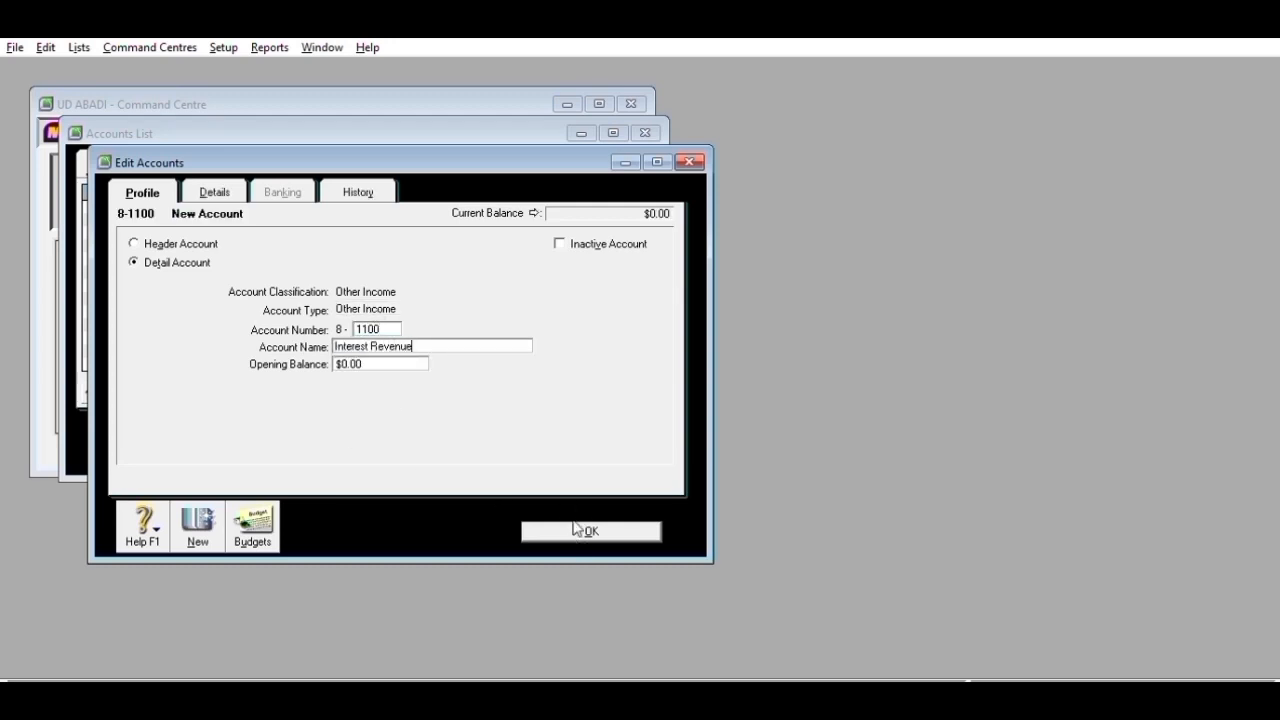
click(576, 529)
- Add 9-1100 Interest Expense, 9-1200 Bank Service Charge and 9-1300 Income Tax Expense
click(630, 160)
click(210, 420)
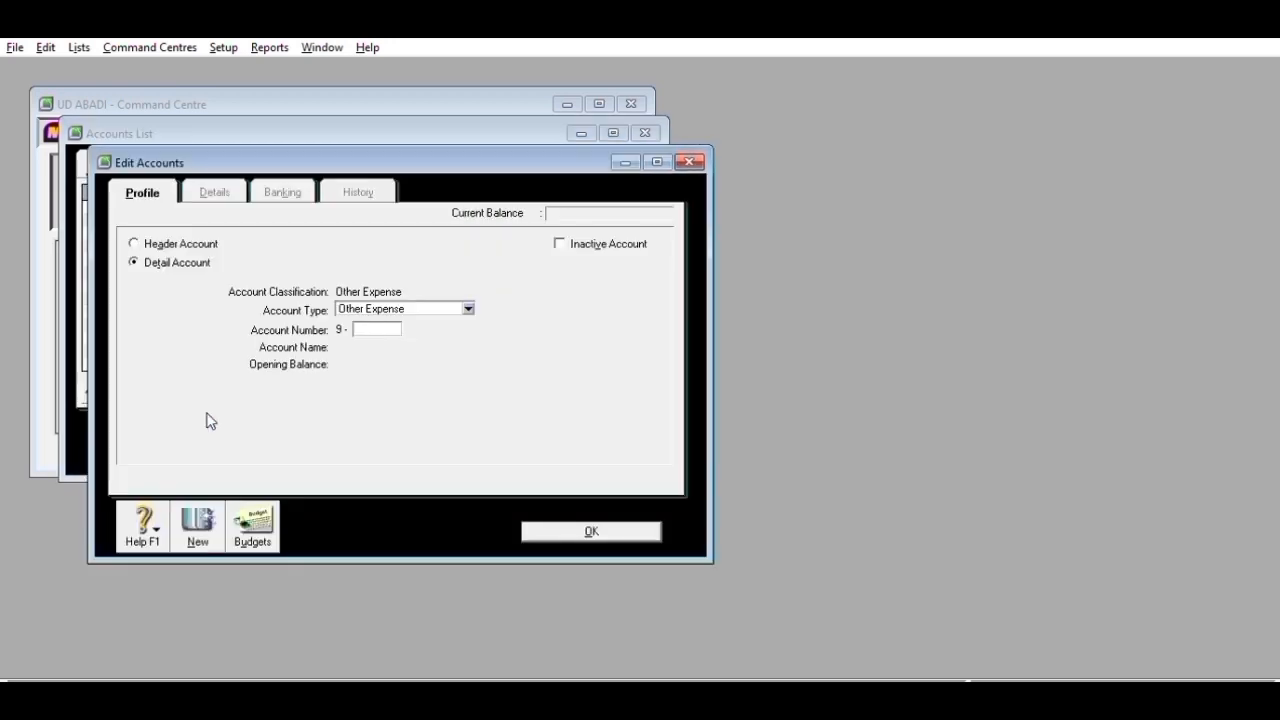
text(1100)
key(Tab)
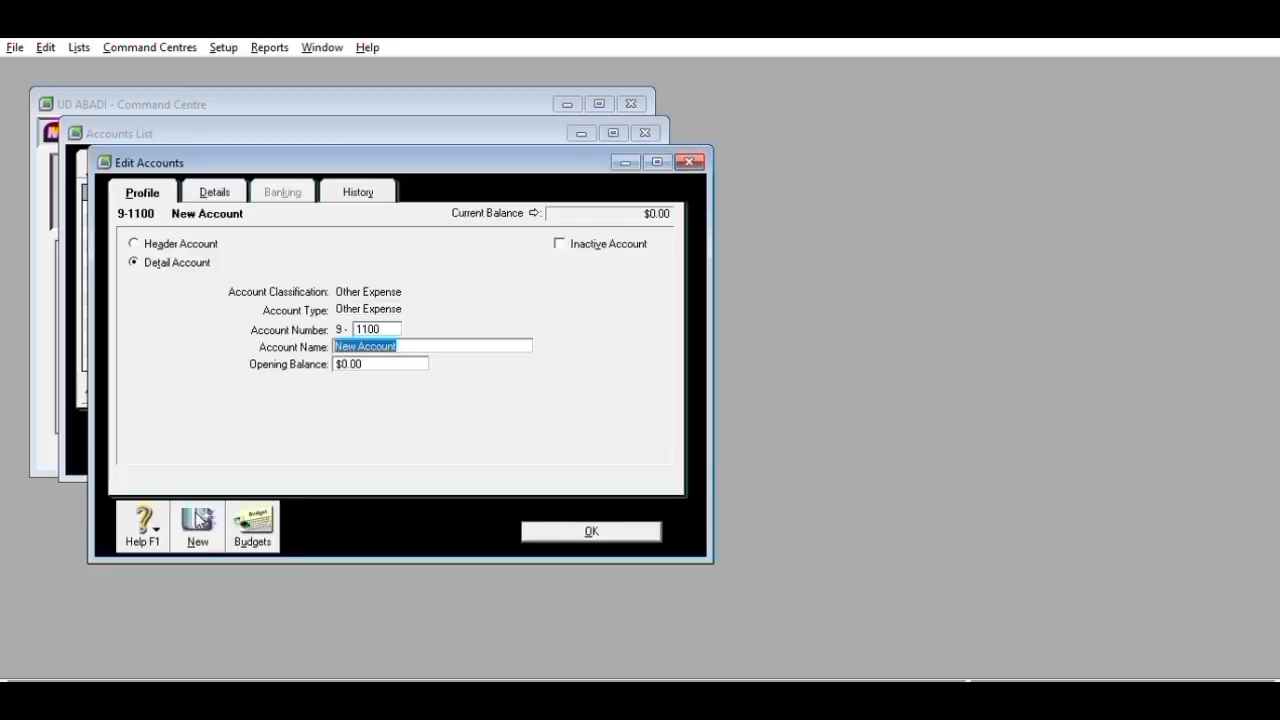
text(Interes)
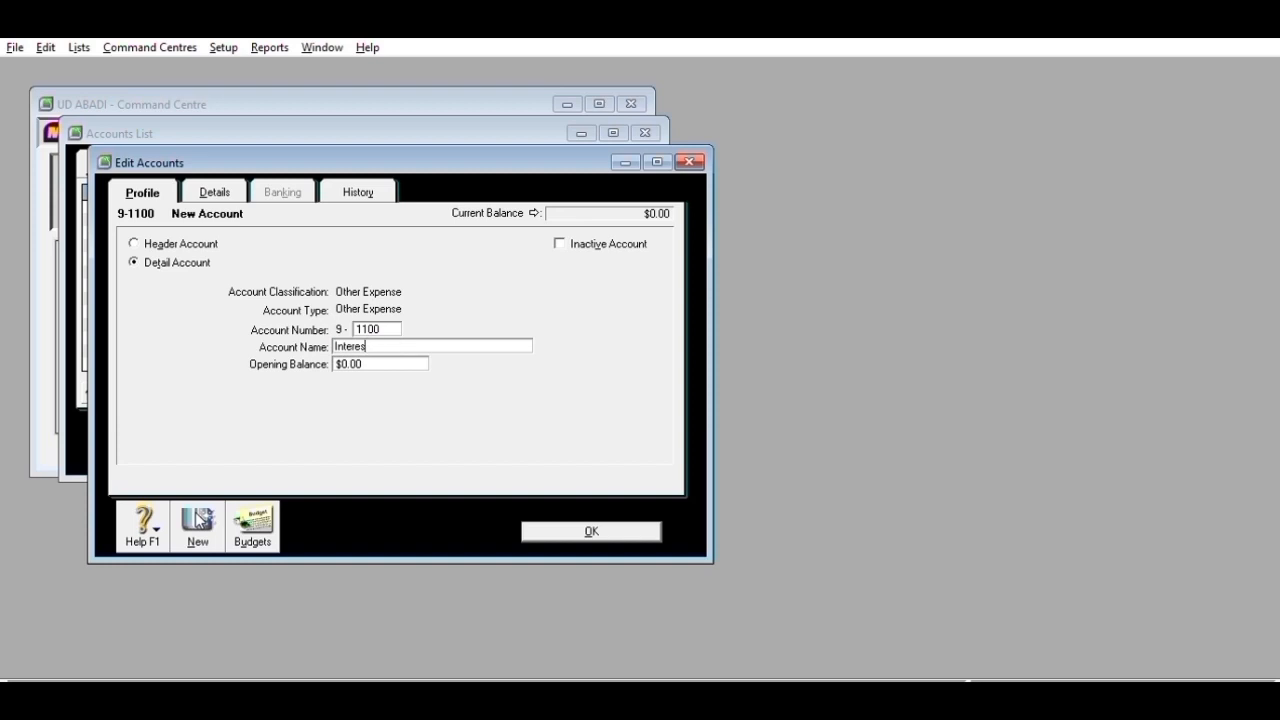
text(y=Expense)
click(565, 530)
click(231, 448)
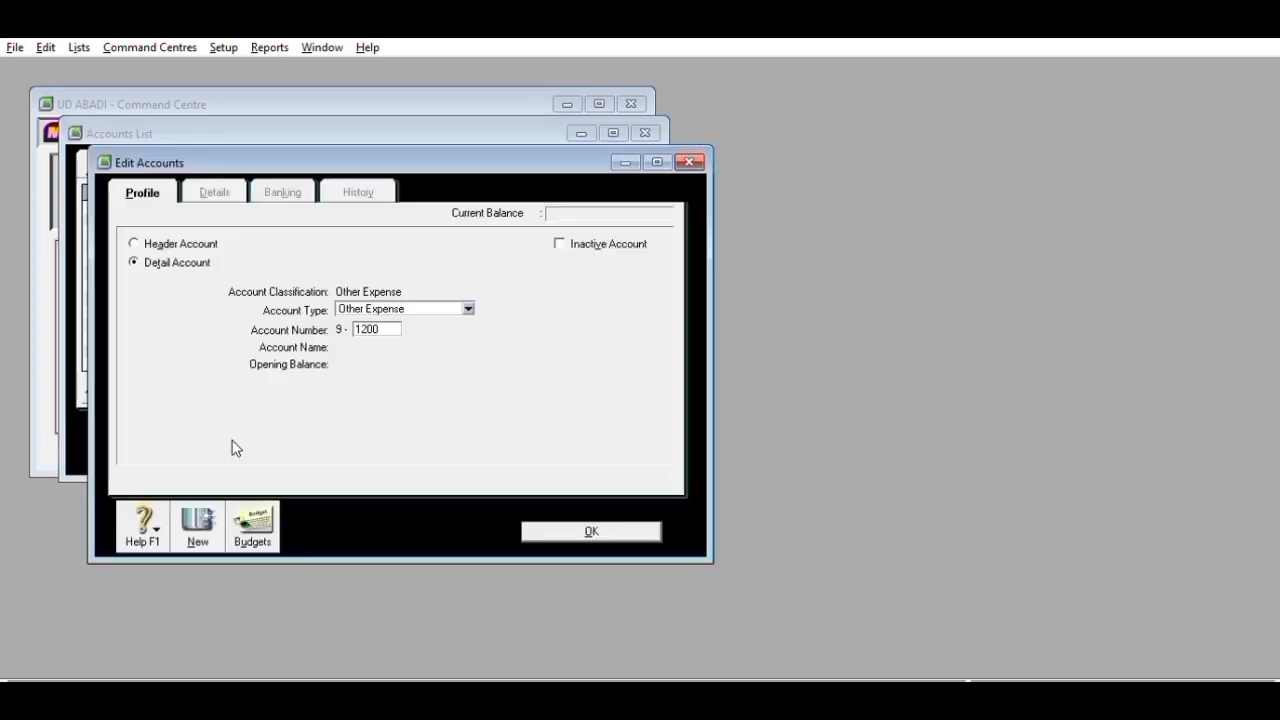
key(Tab)
text(Bank Service Charg)
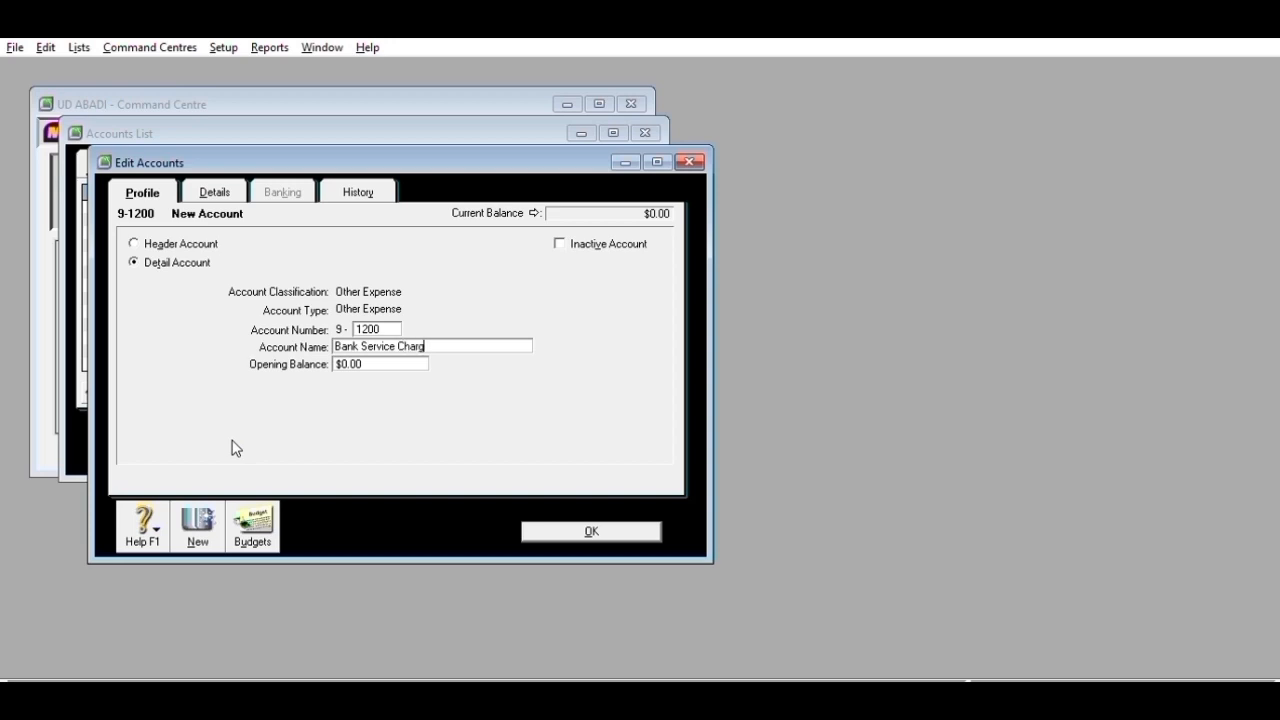
click(191, 505)
text(1300)
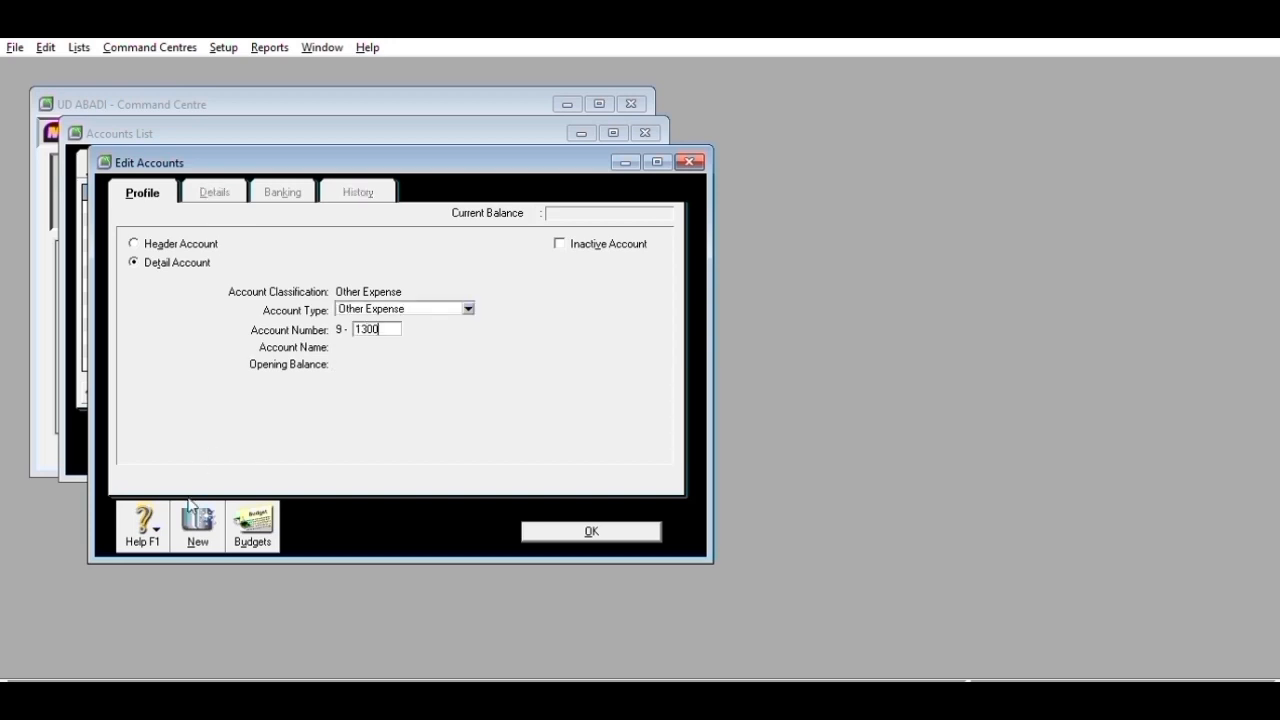
key(Tab)
text(Incom)
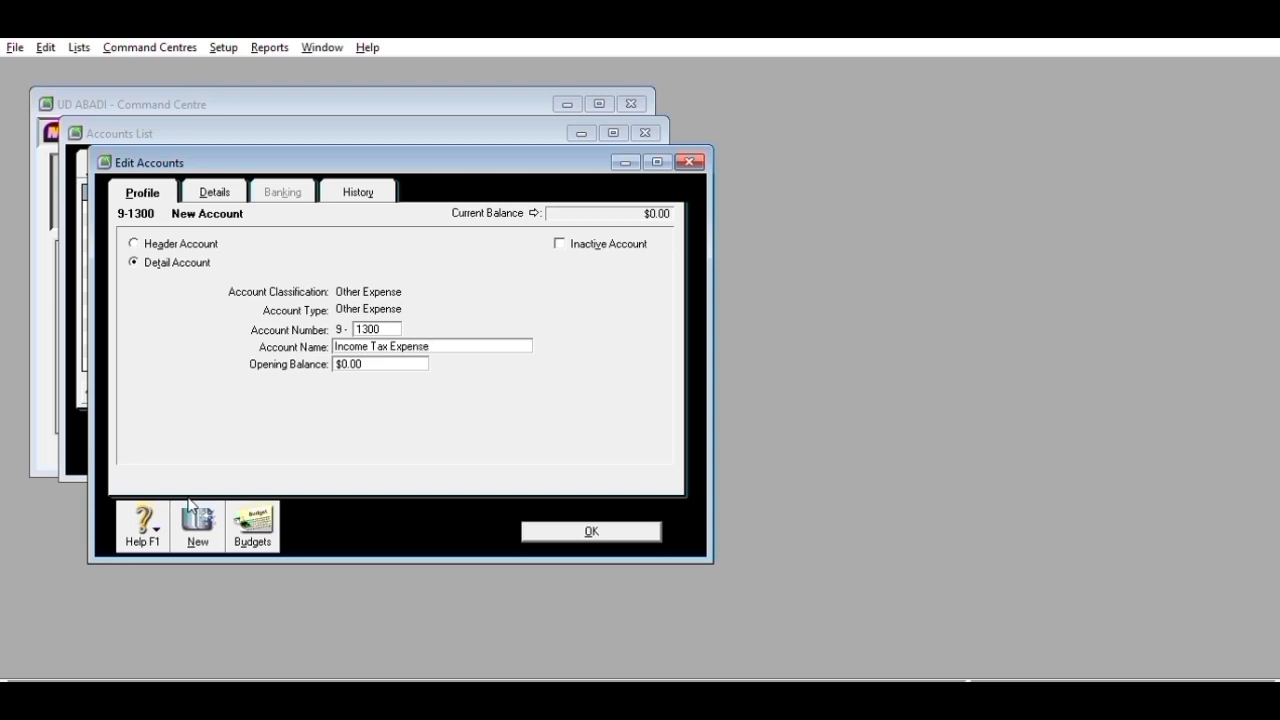
click(584, 528)
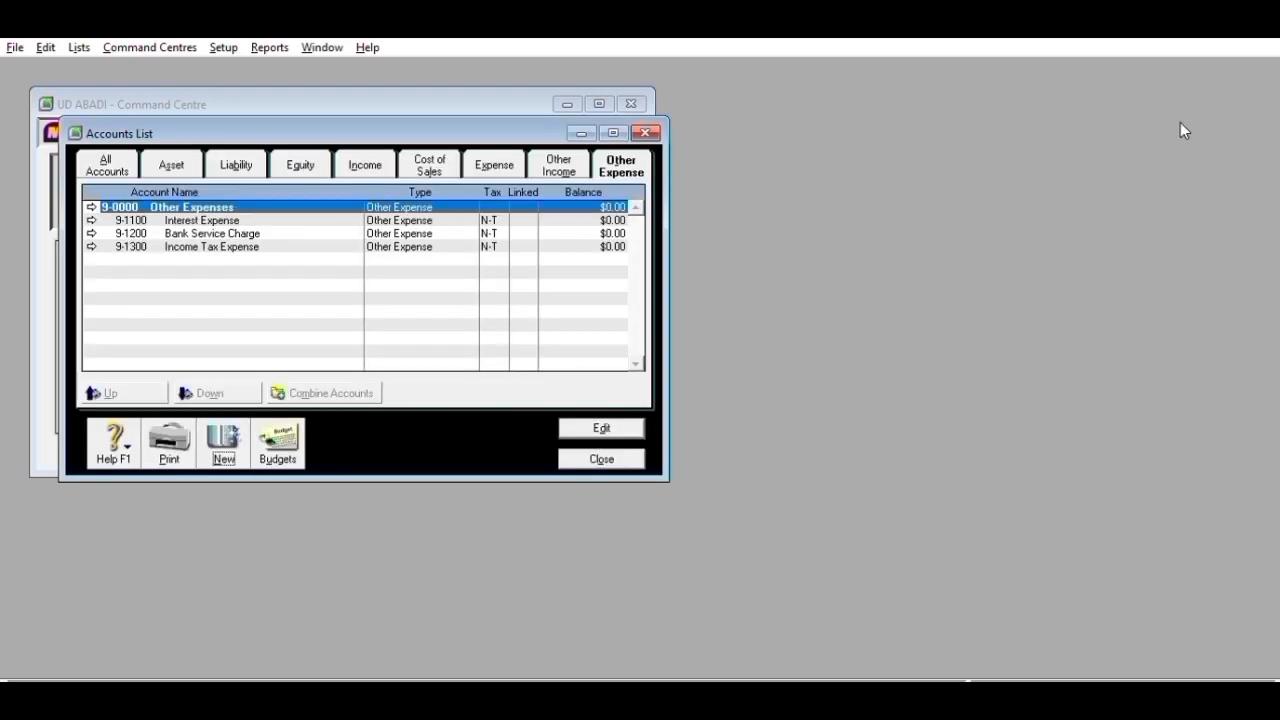
- Close the Accounts List and bring up the Tax Codes list
click(601, 459)
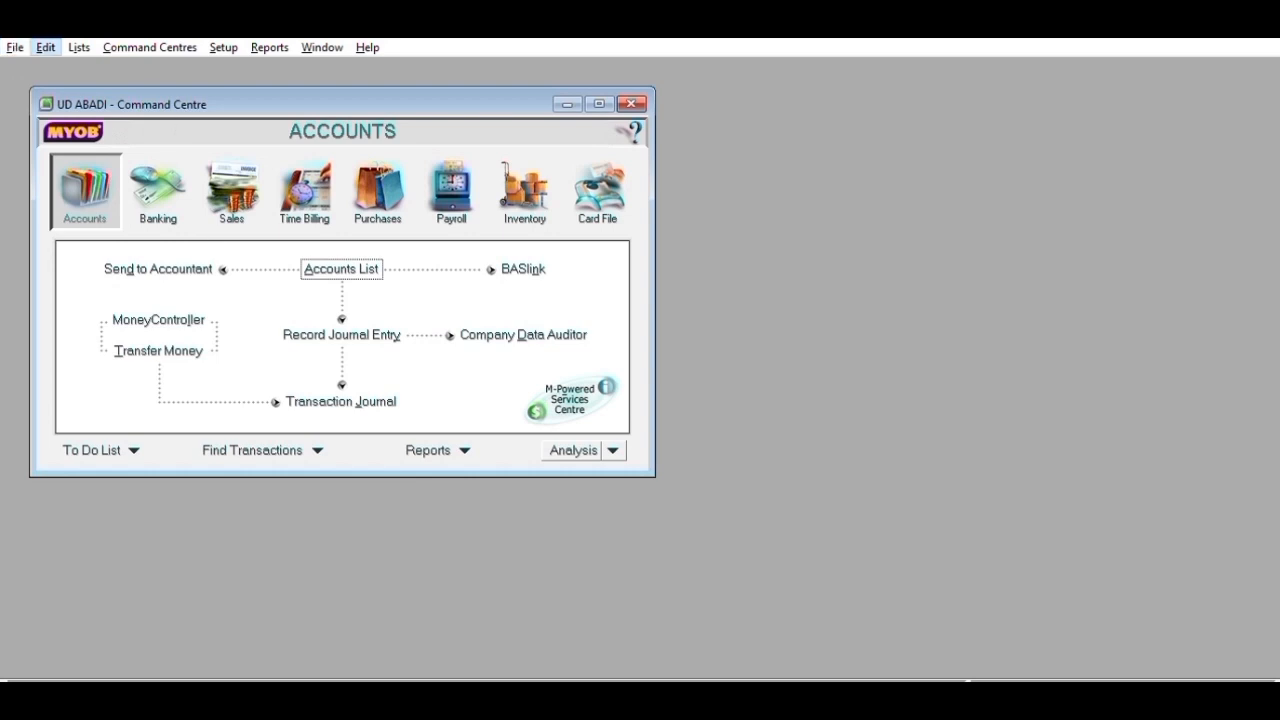
key(Right)
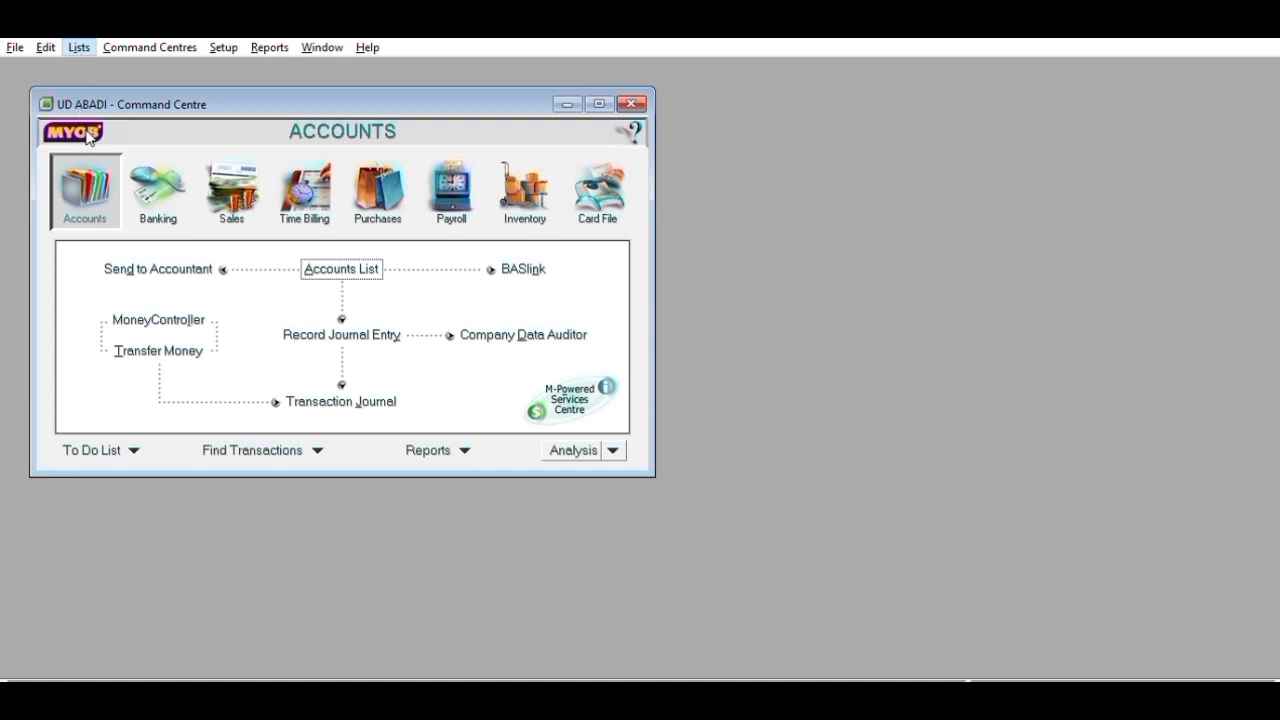
click(117, 187)
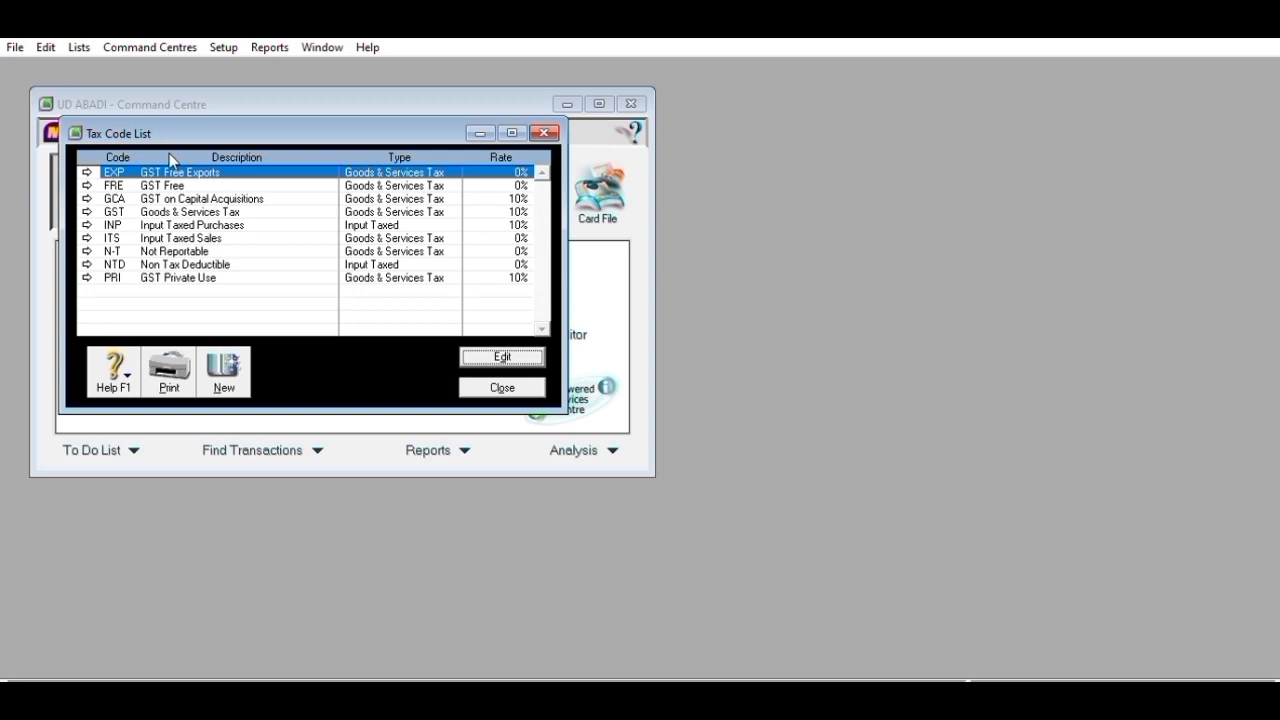
- Delete the FRE, GCA and INP tax codes
key(Return)
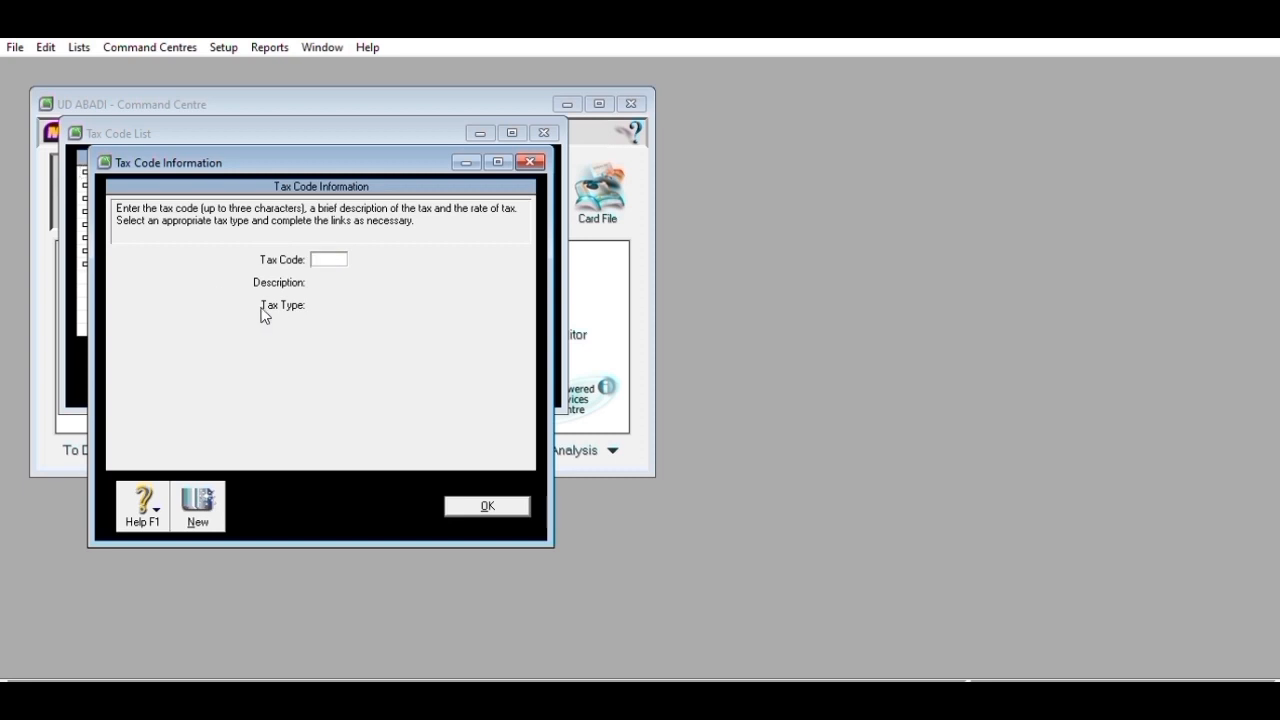
click(481, 502)
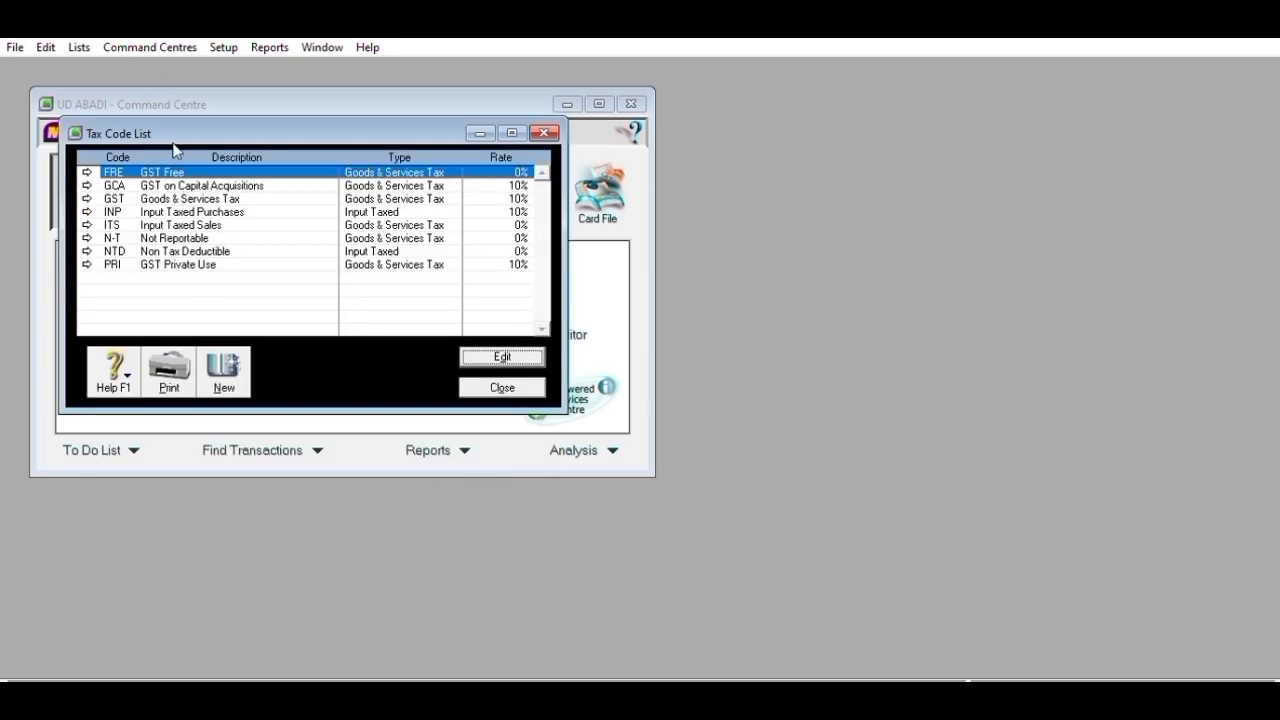
key(Return)
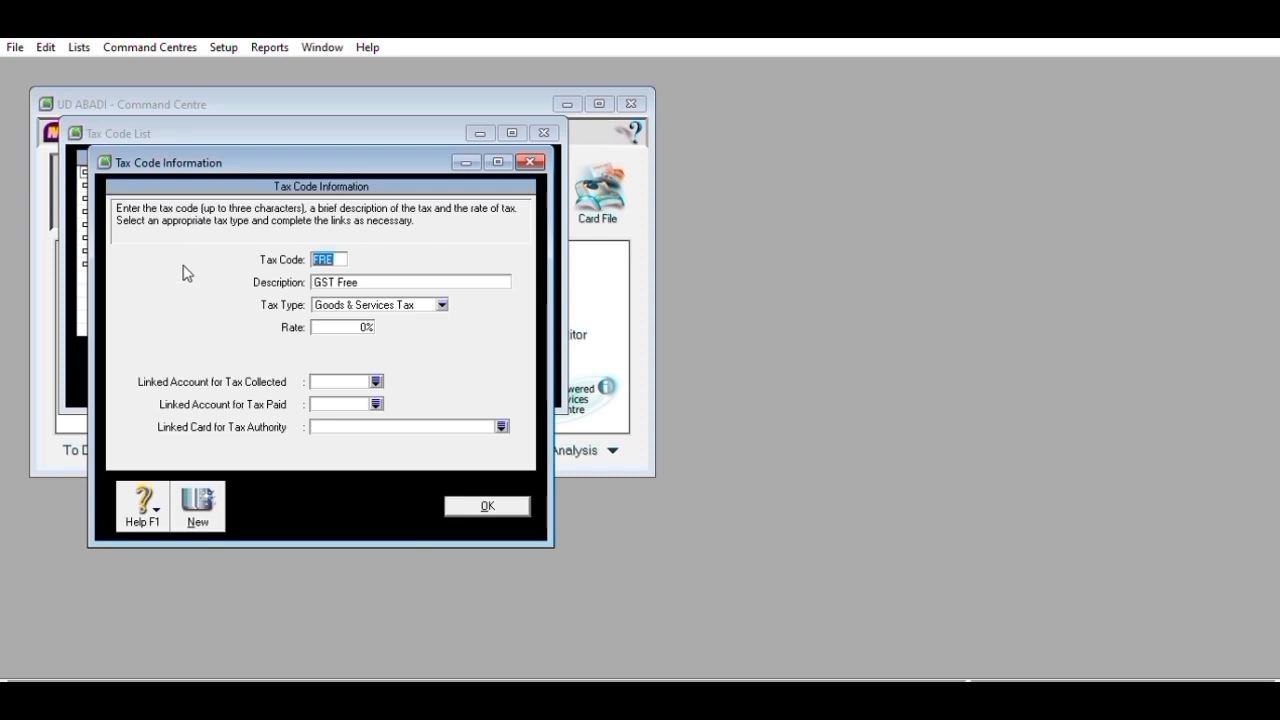
click(488, 502)
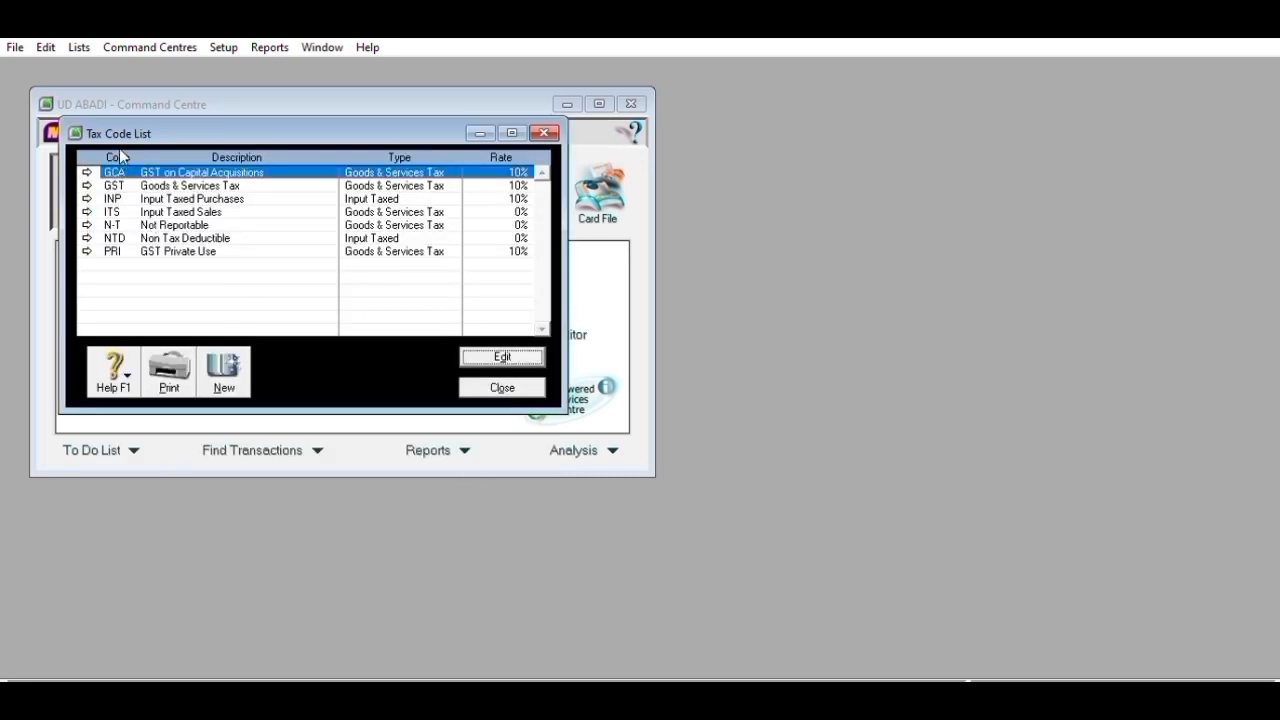
key(Return)
key(Return)
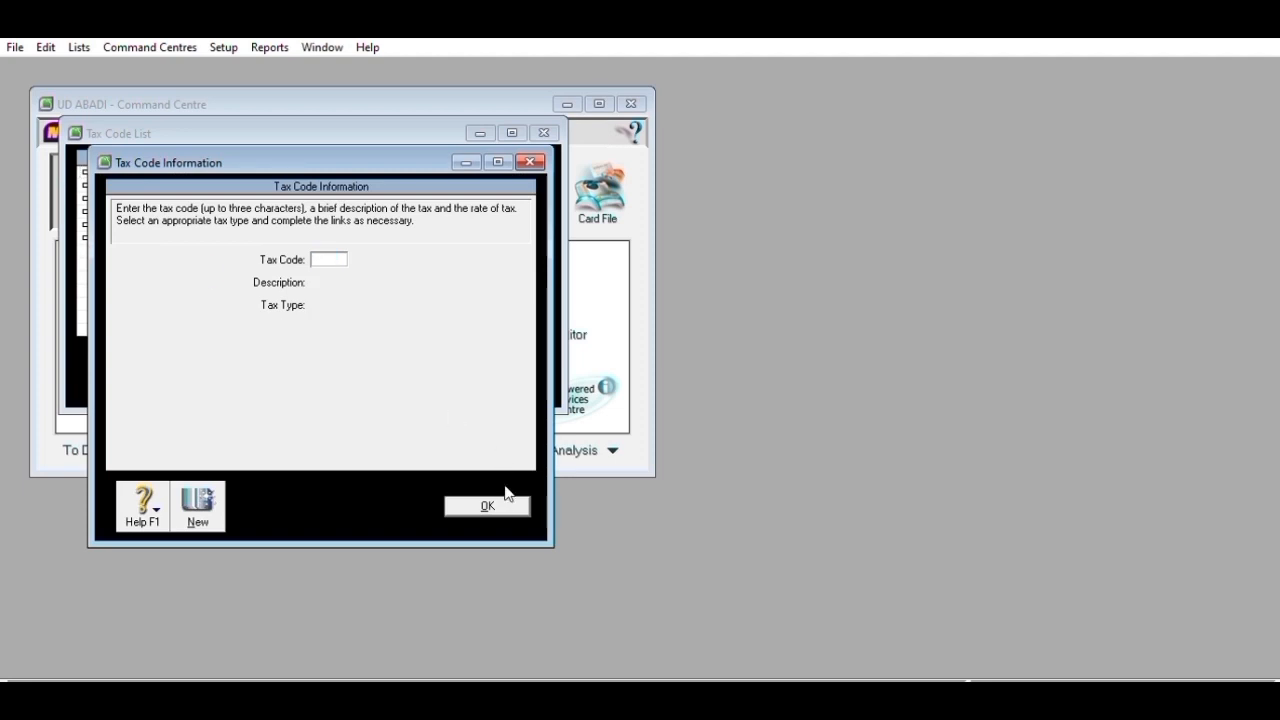
double_click(122, 183)
key(alt+e)
key(d)
click(464, 500)
- Delete the ITS, NTD and PRI tax codes, then open GST for editing
double_click(188, 185)
key(alt+e)
key(d)
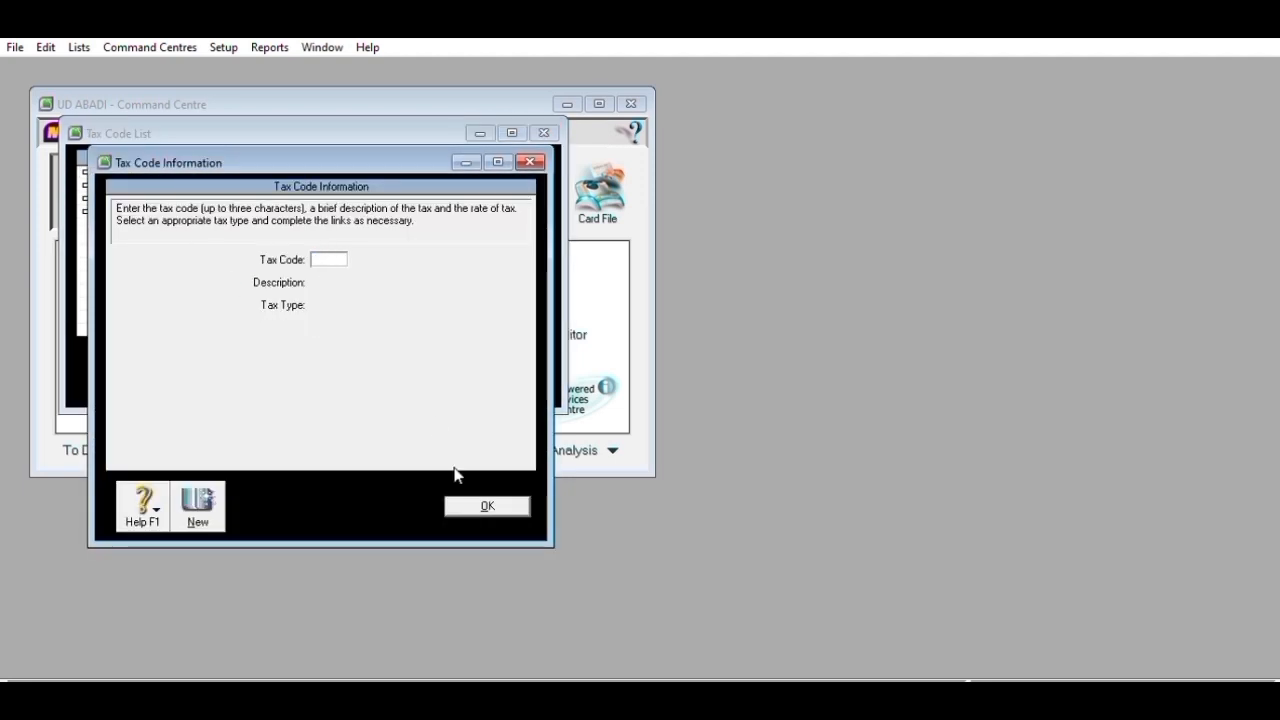
click(470, 500)
double_click(127, 198)
key(alt+e)
key(d)
click(466, 500)
double_click(186, 199)
key(alt+e)
key(d)
click(450, 498)
double_click(160, 172)
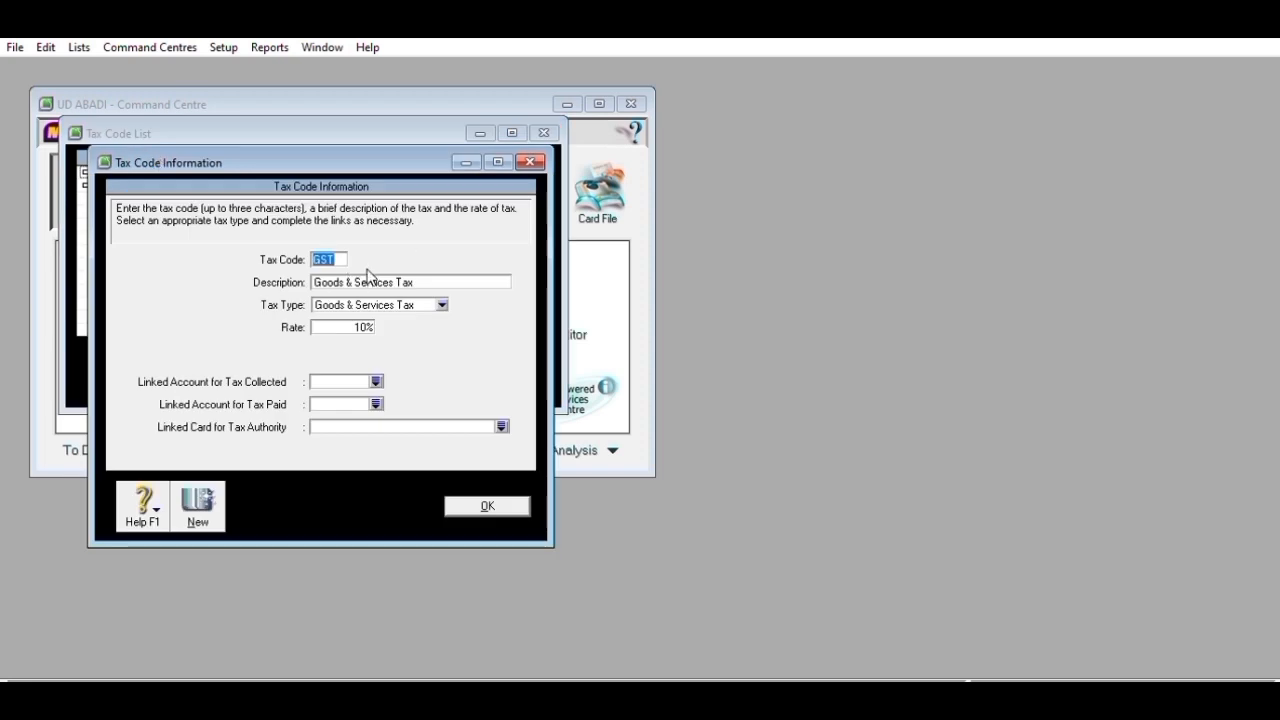
- Rename the GST code to PPN with description 'Pajak Pertambahan Nilai'
key(BackSpace)
key(Tab)
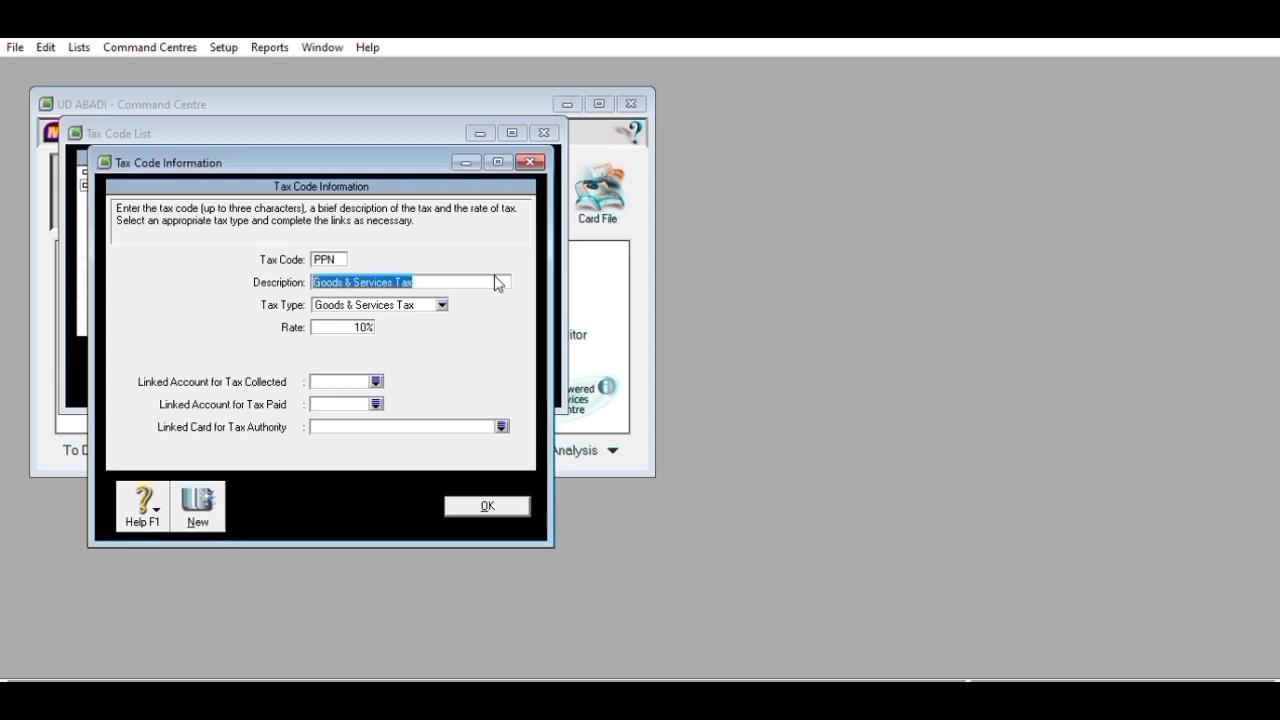
text(Pertambahan )
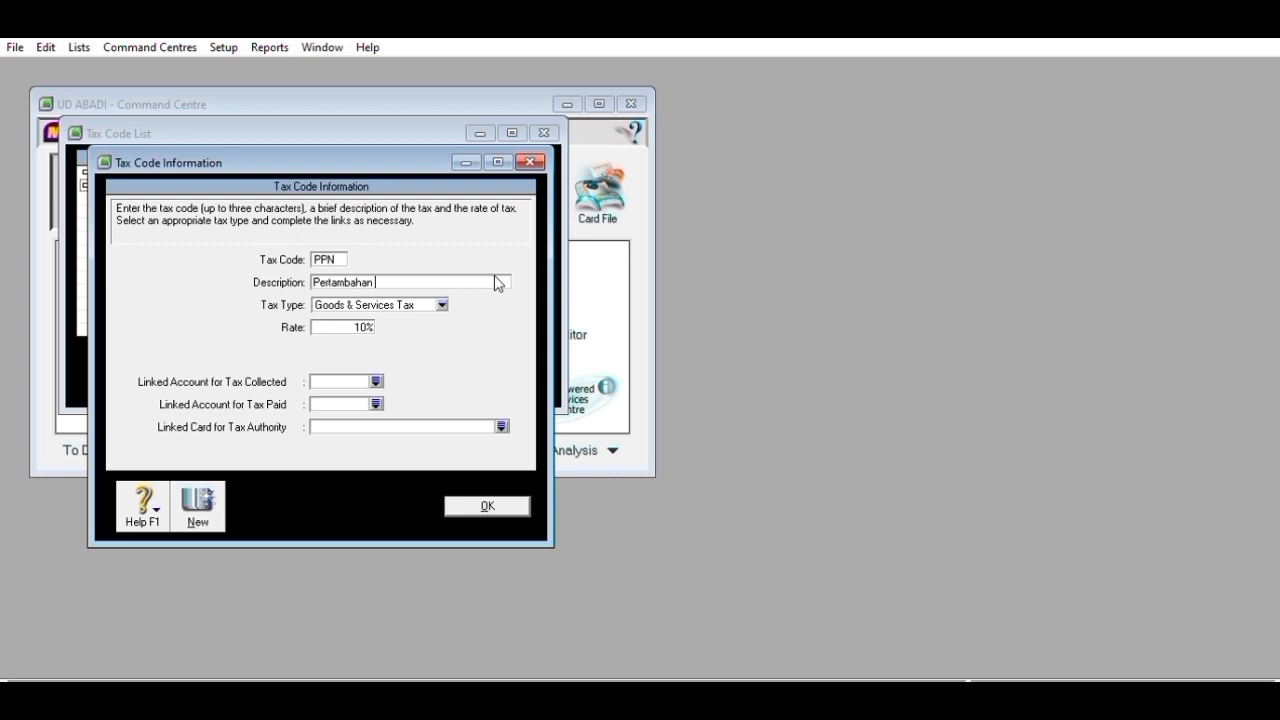
text(P)
key(BackSpace)
key(BackSpace)
key(BackSpace)
key(BackSpace)
key(BackSpace)
key(BackSpace)
key(BackSpace)
key(BackSpace)
key(BackSpace)
key(BackSpace)
key(BackSpace)
key(BackSpace)
key(BackSpace)
text(Pajak Pertambahan Nilai)
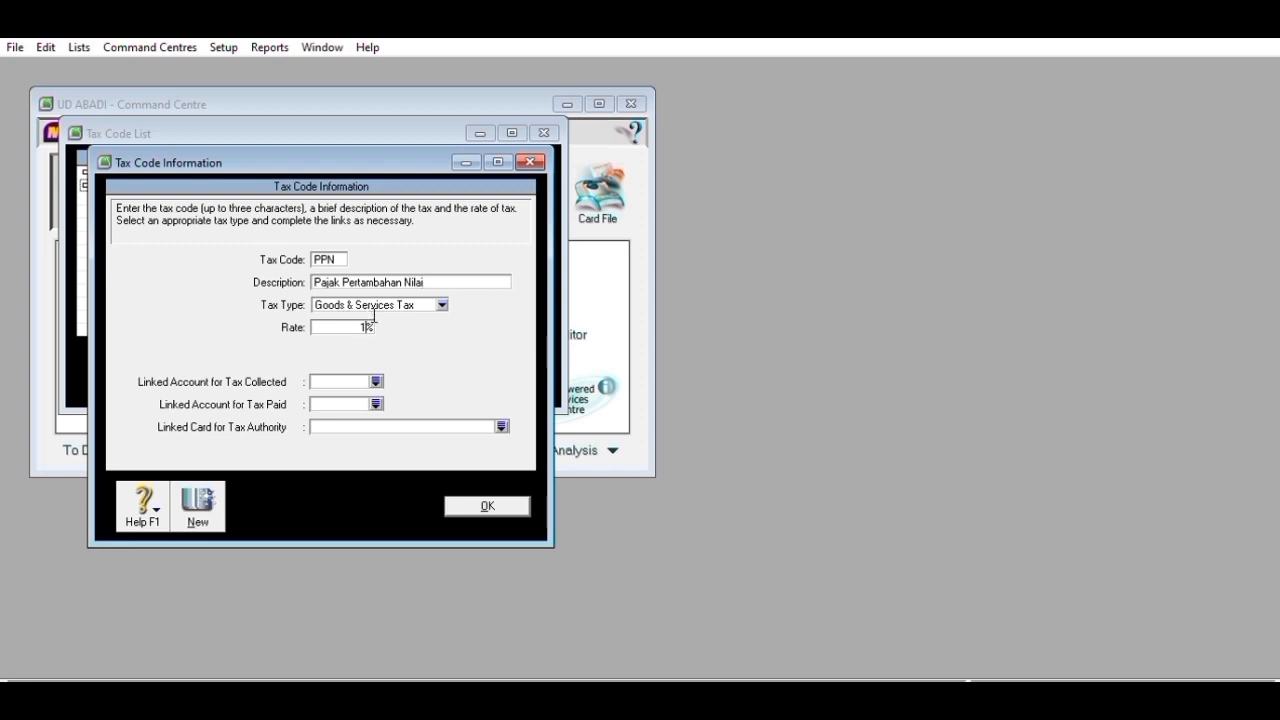
- Link tax collected to 2-1500 PPN Outcome and tax paid to 2-1600 PPN Income, then save
click(375, 379)
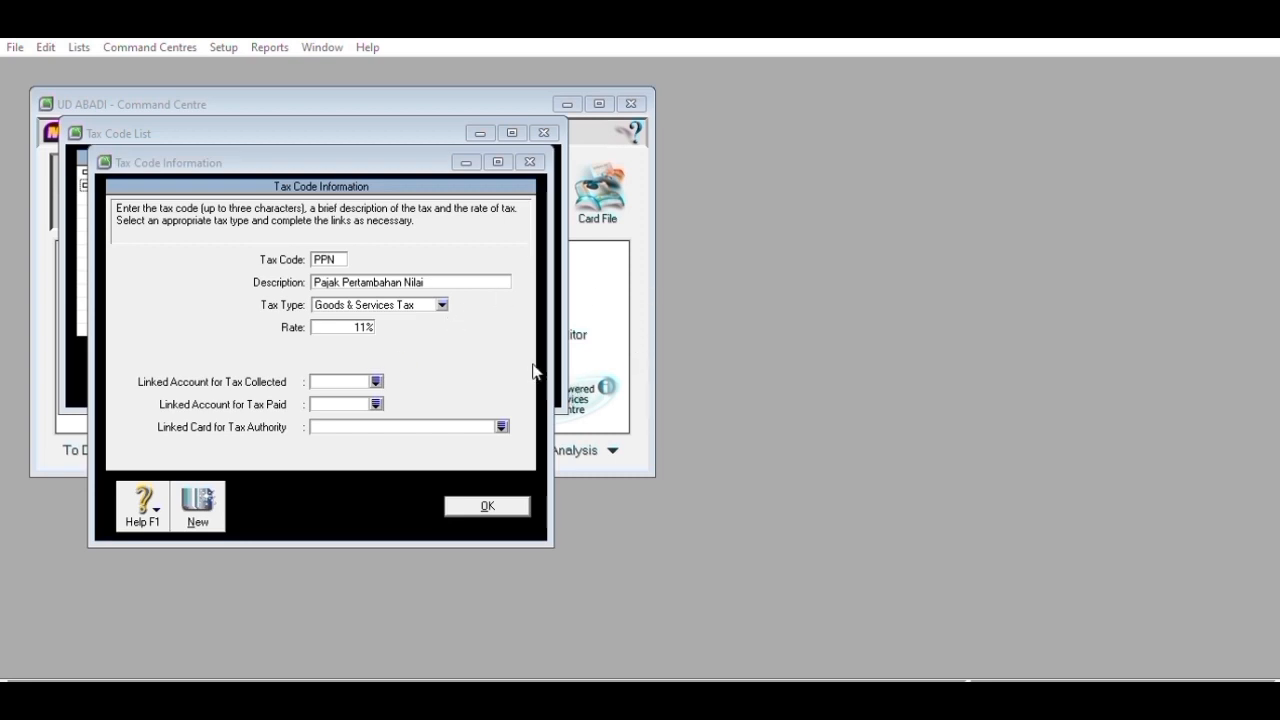
click(737, 472)
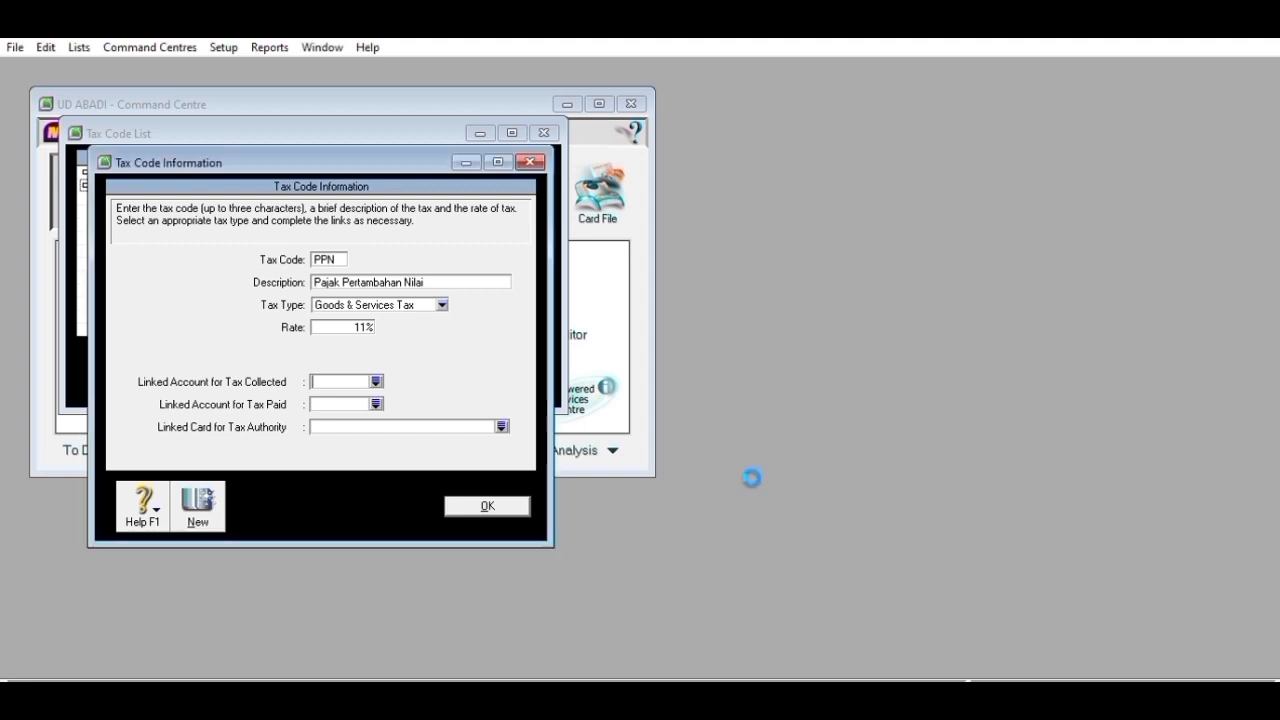
click(375, 384)
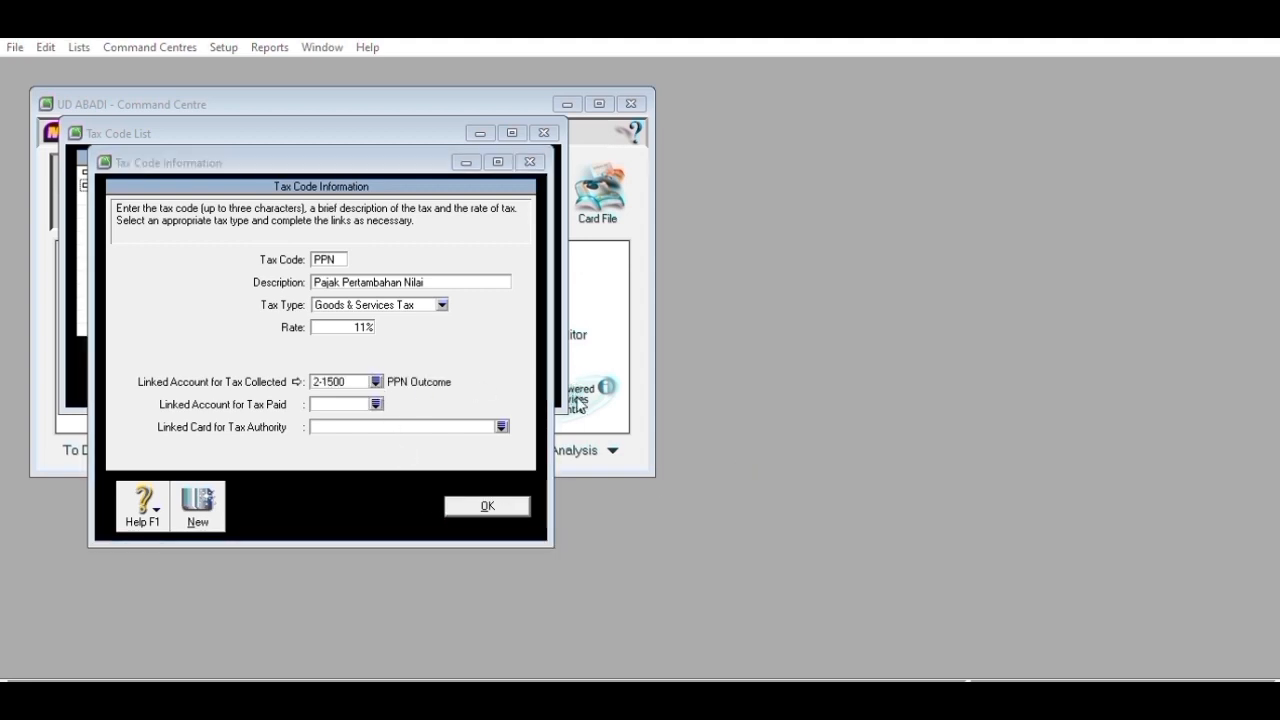
click(780, 460)
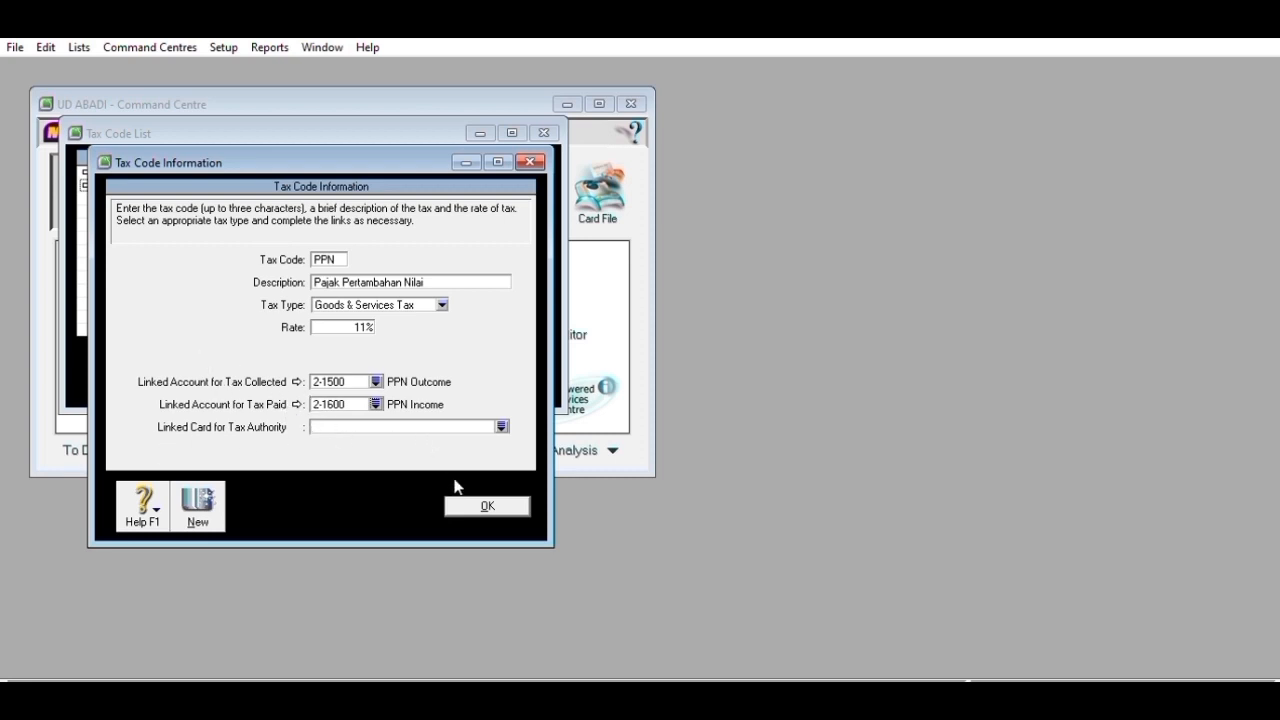
key(Return)
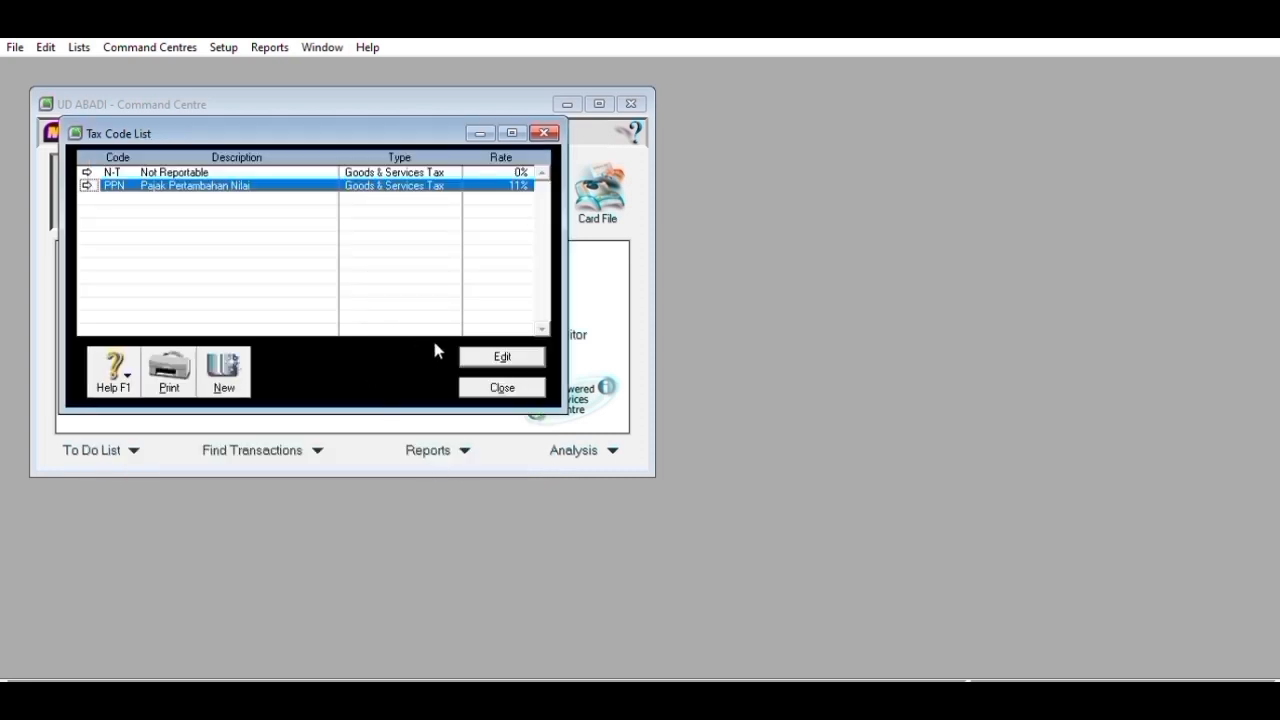
- Close the Tax Code List, leaving just PPN and N-T
click(501, 378)
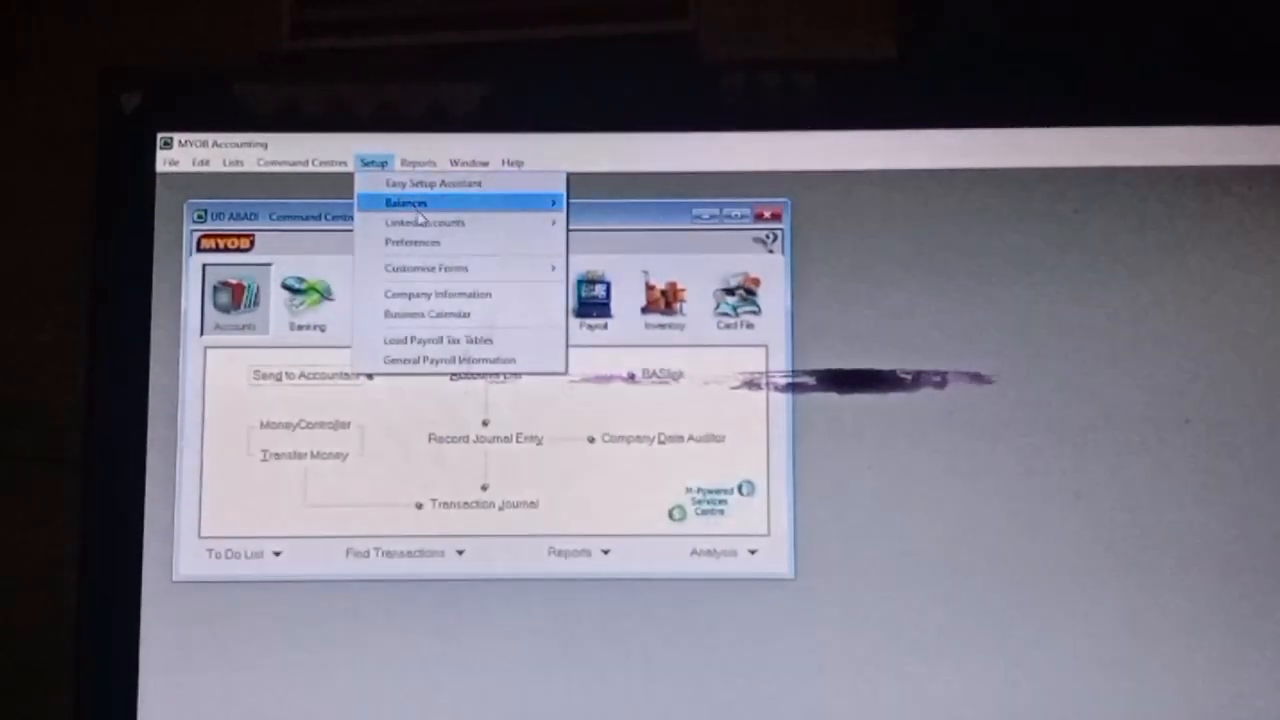
mouse_move(437, 228)
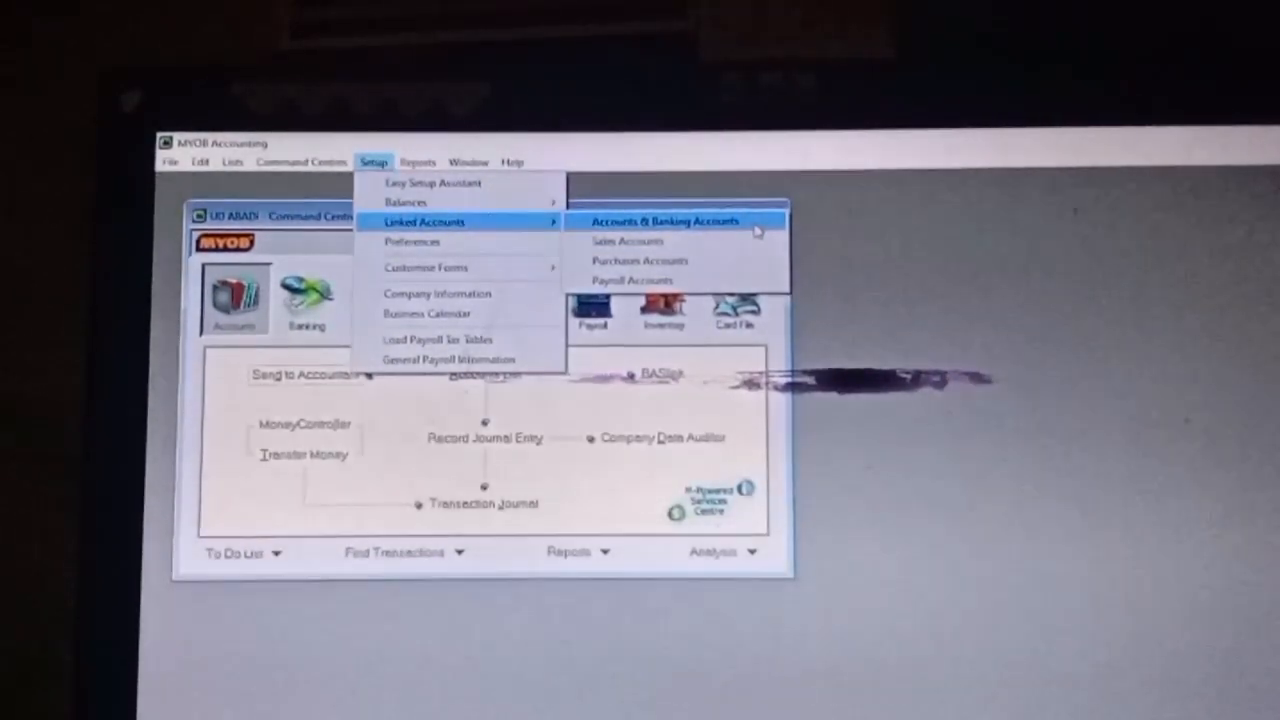
- Accept the Accounts & Banking and Sales linked accounts (1-1300, 1-1100, 4-1300)
click(757, 231)
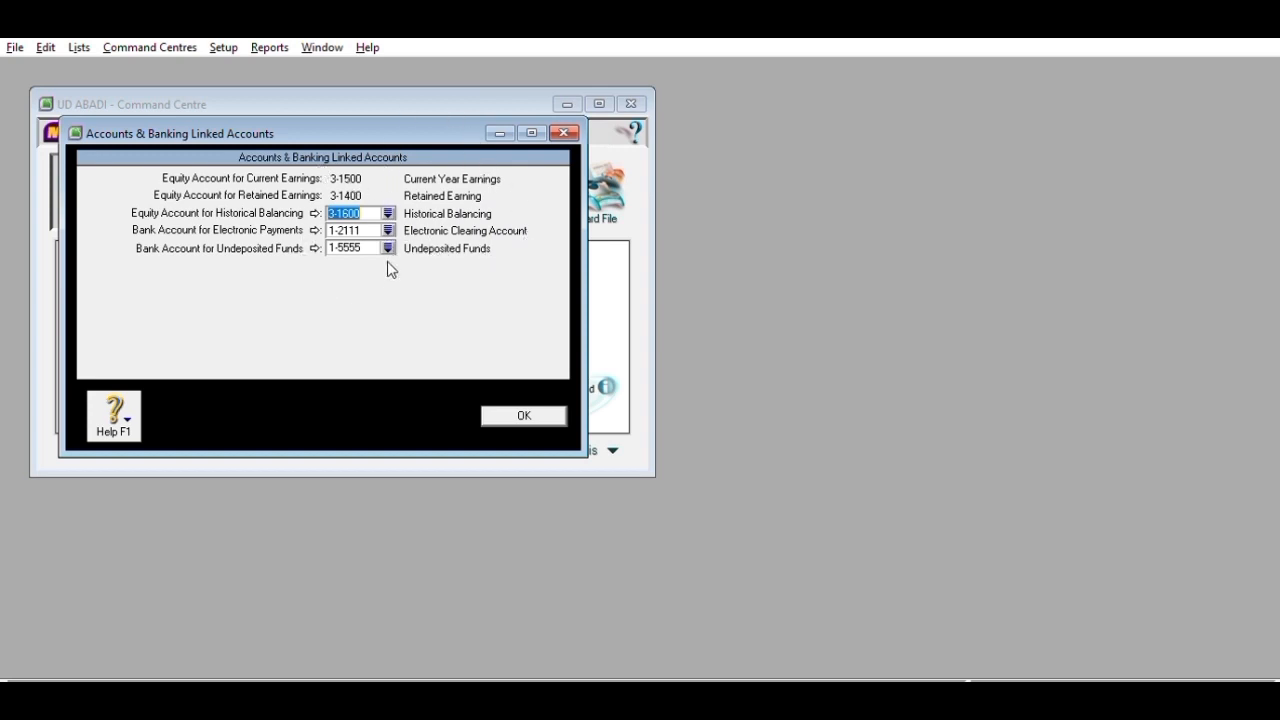
click(526, 414)
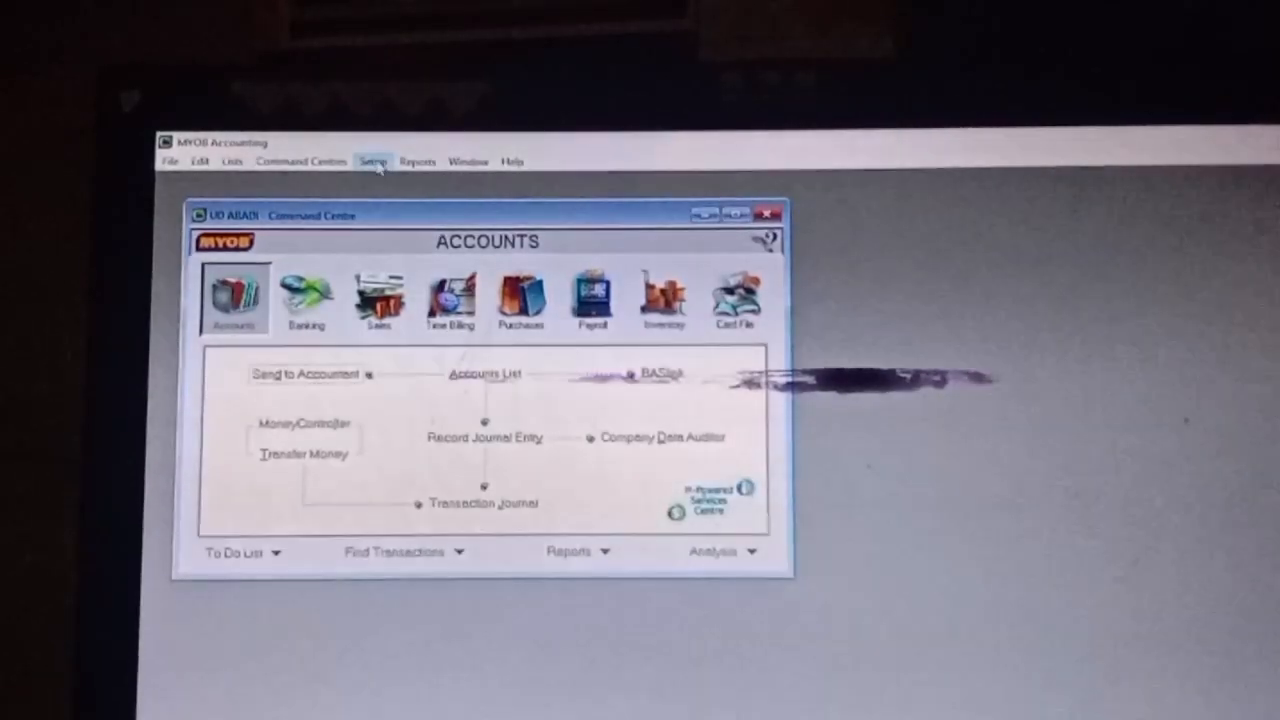
click(375, 163)
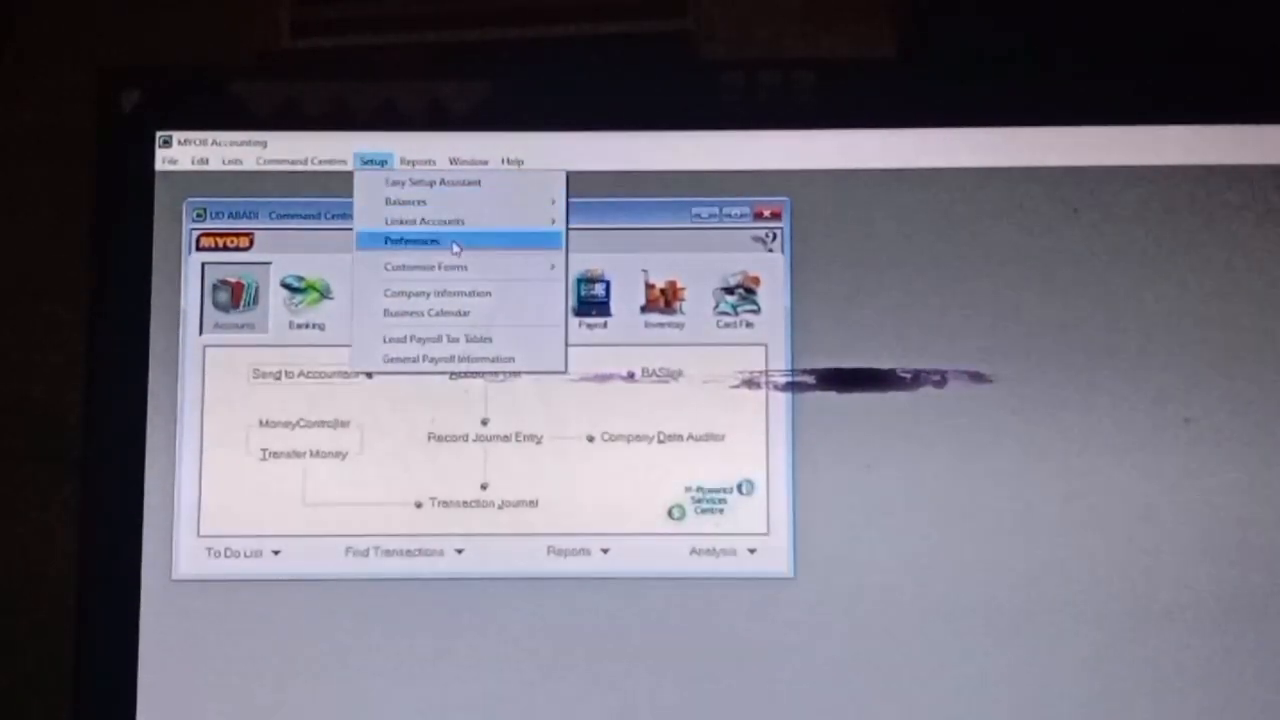
mouse_move(515, 227)
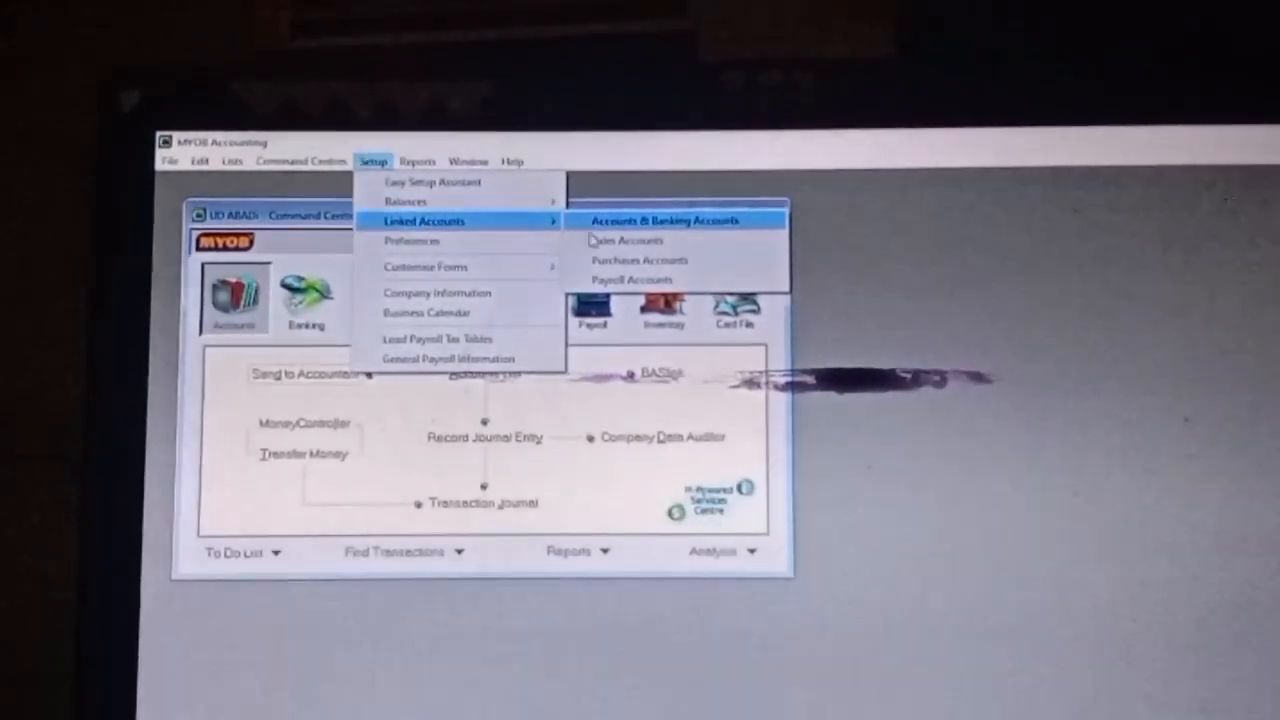
click(600, 240)
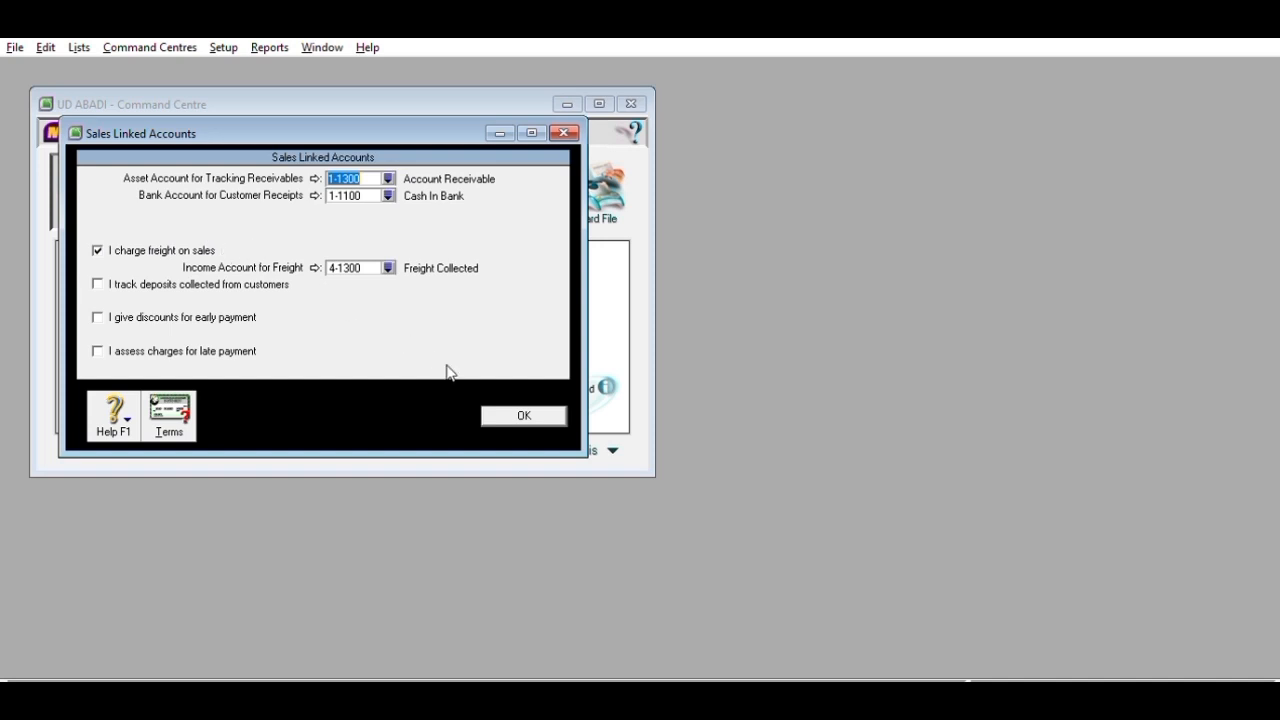
click(550, 411)
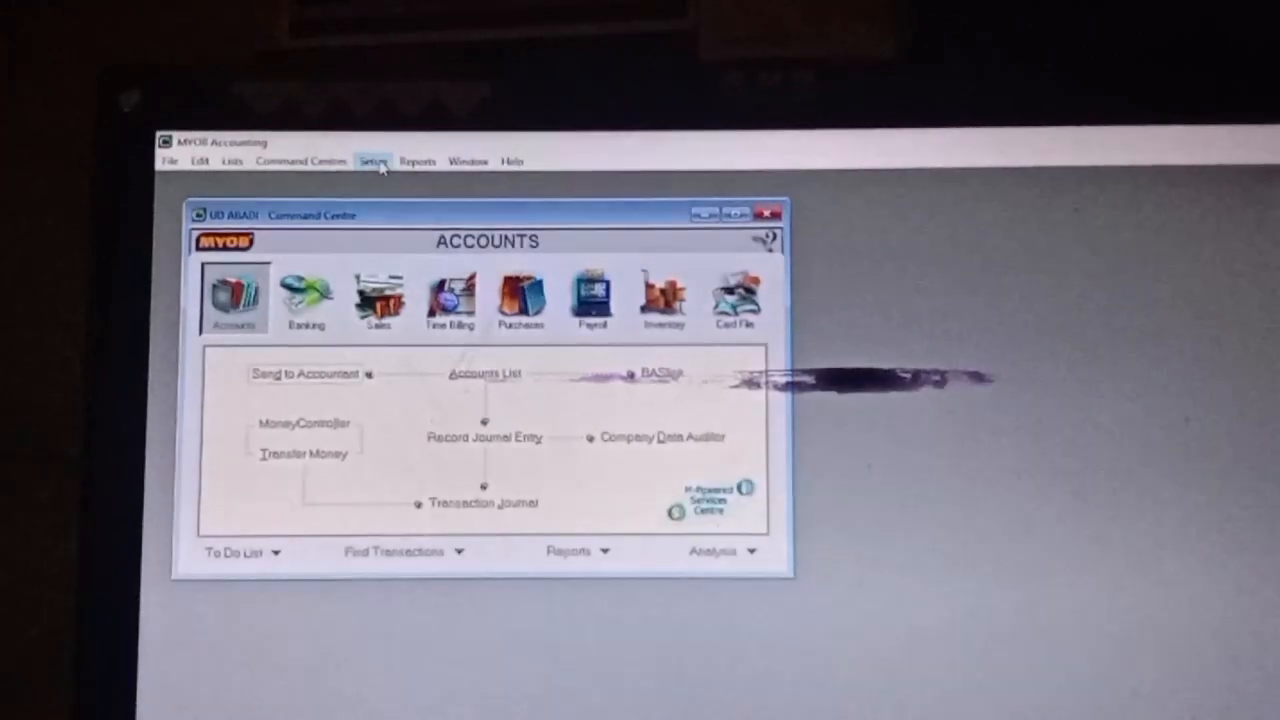
- Accept the Purchases linked accounts with payables 2-1100 and freight paid 5-1200
click(372, 161)
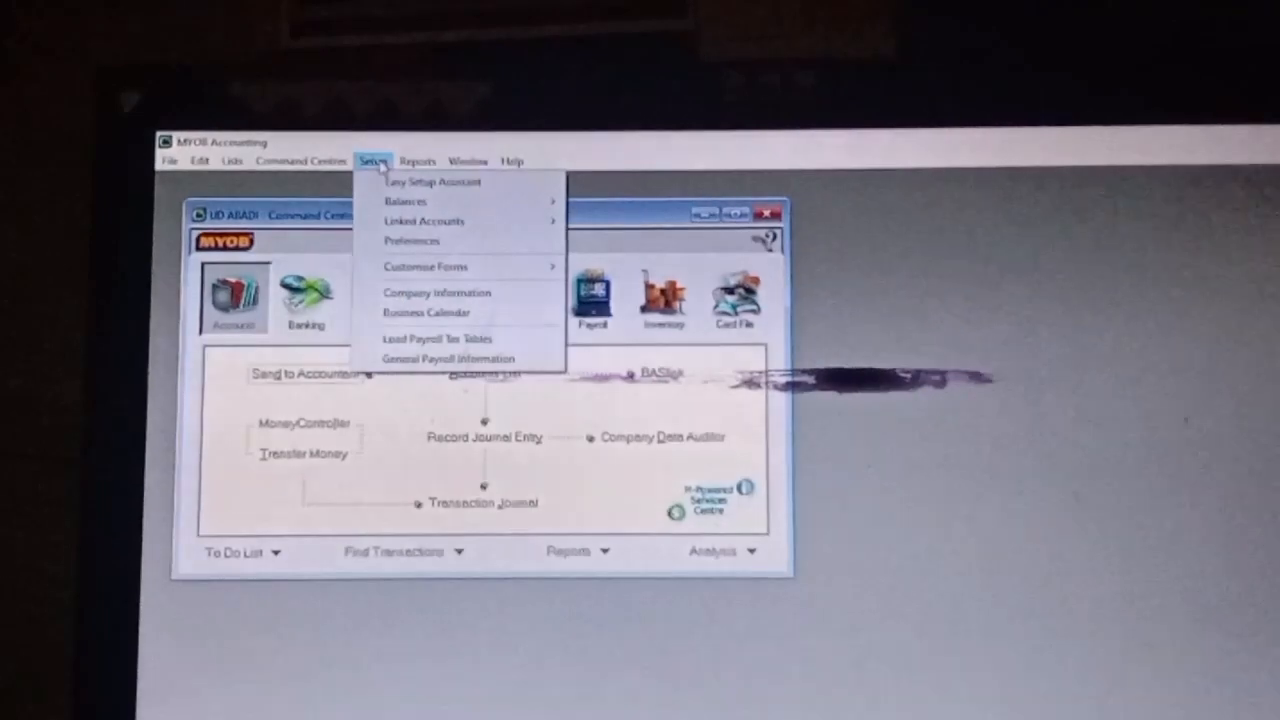
mouse_move(500, 221)
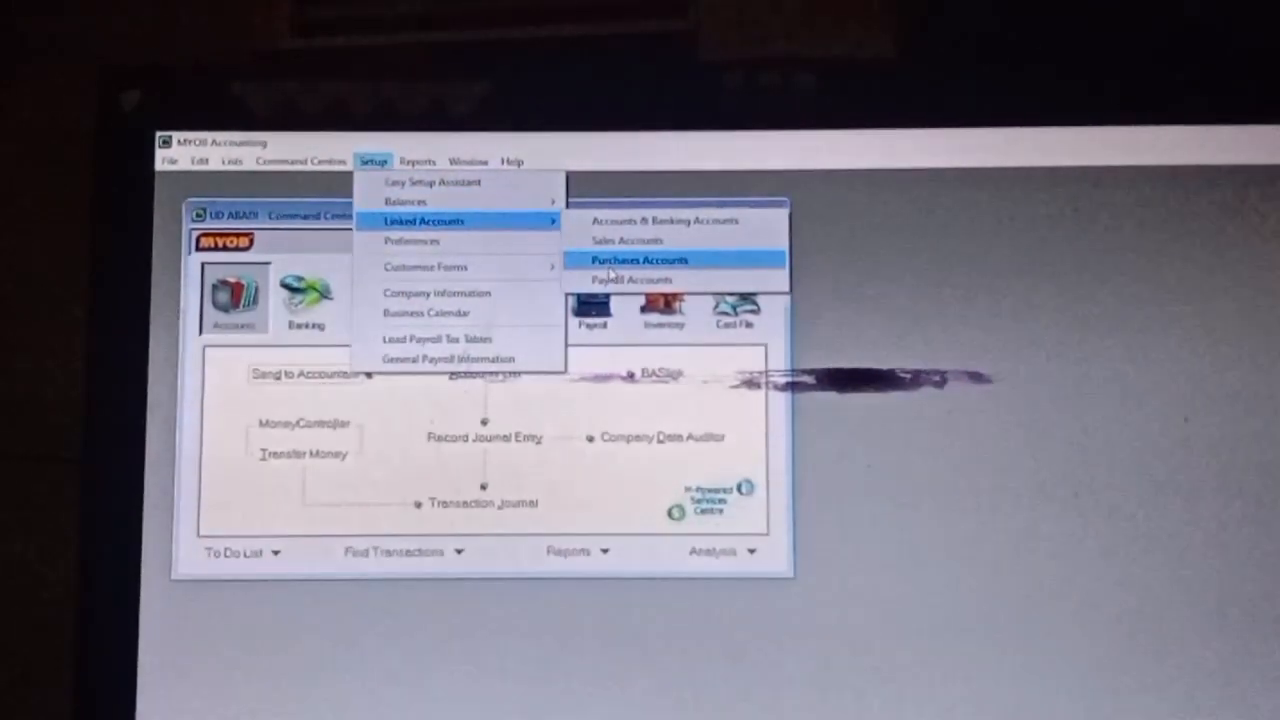
click(610, 265)
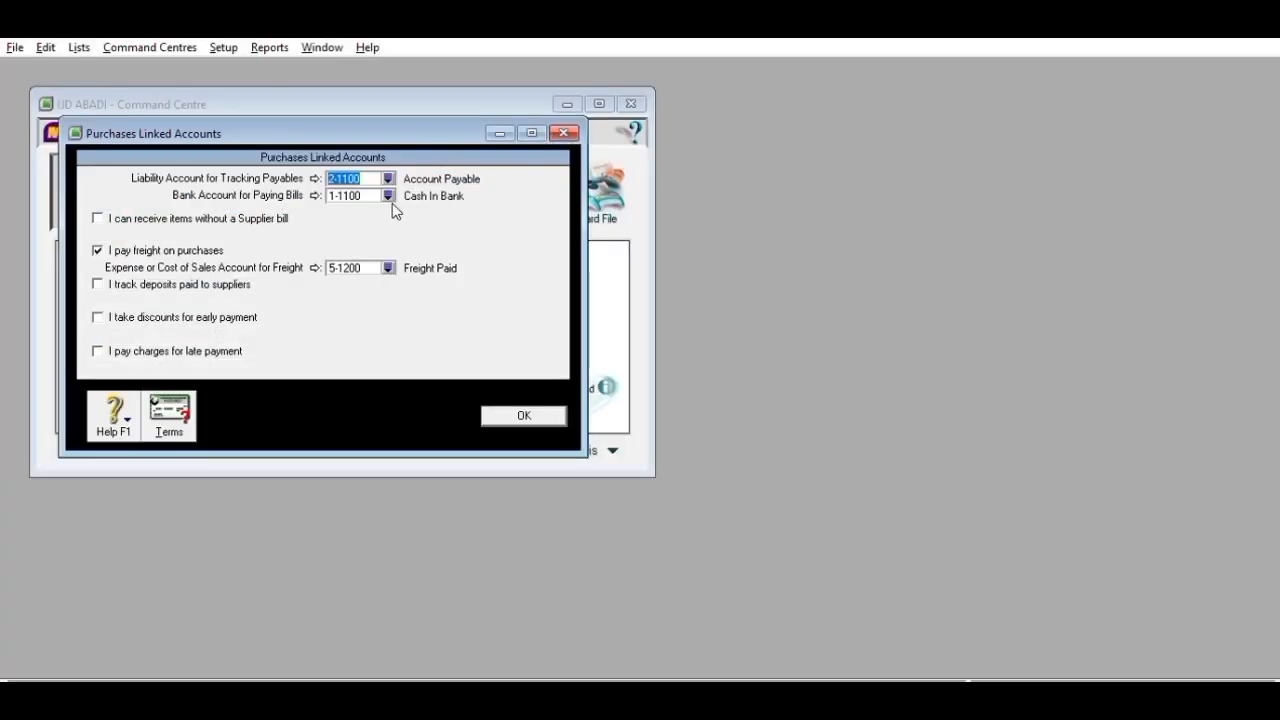
click(528, 412)
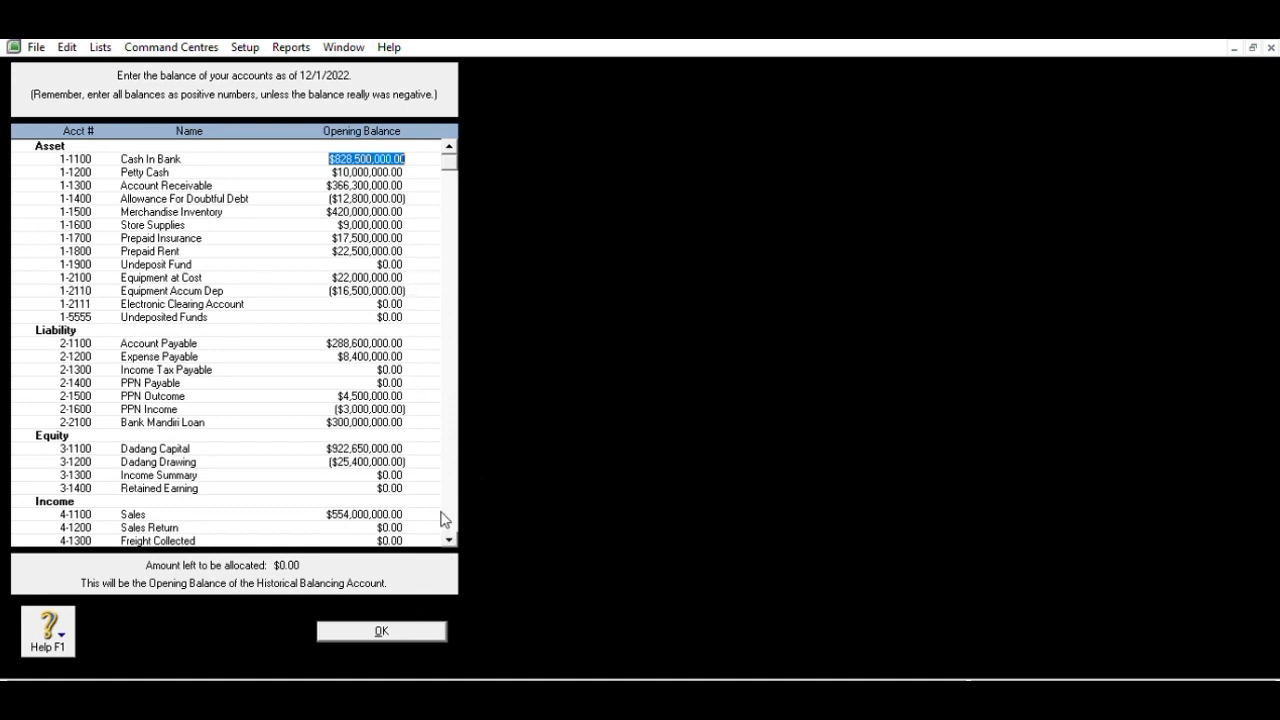
- Review the account opening balances and accept them with $0.00 left to allocate
scroll(450, 528, down, 3)
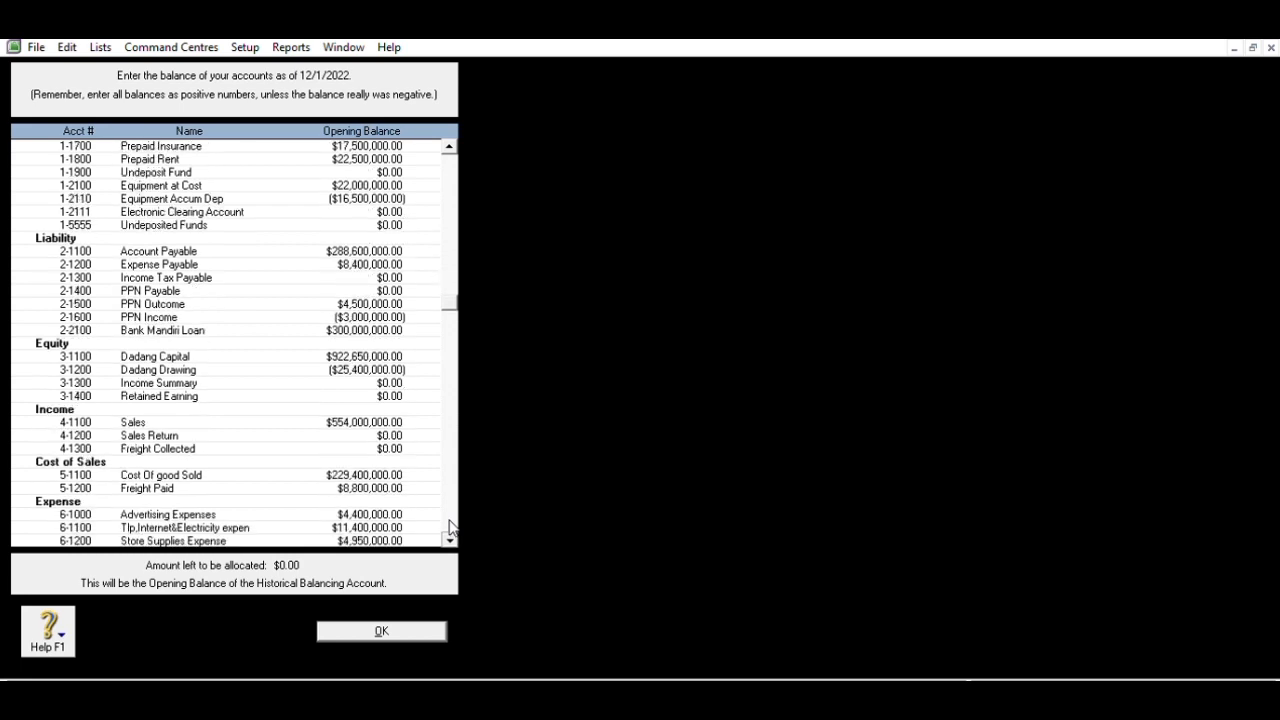
scroll(450, 528, down, 3)
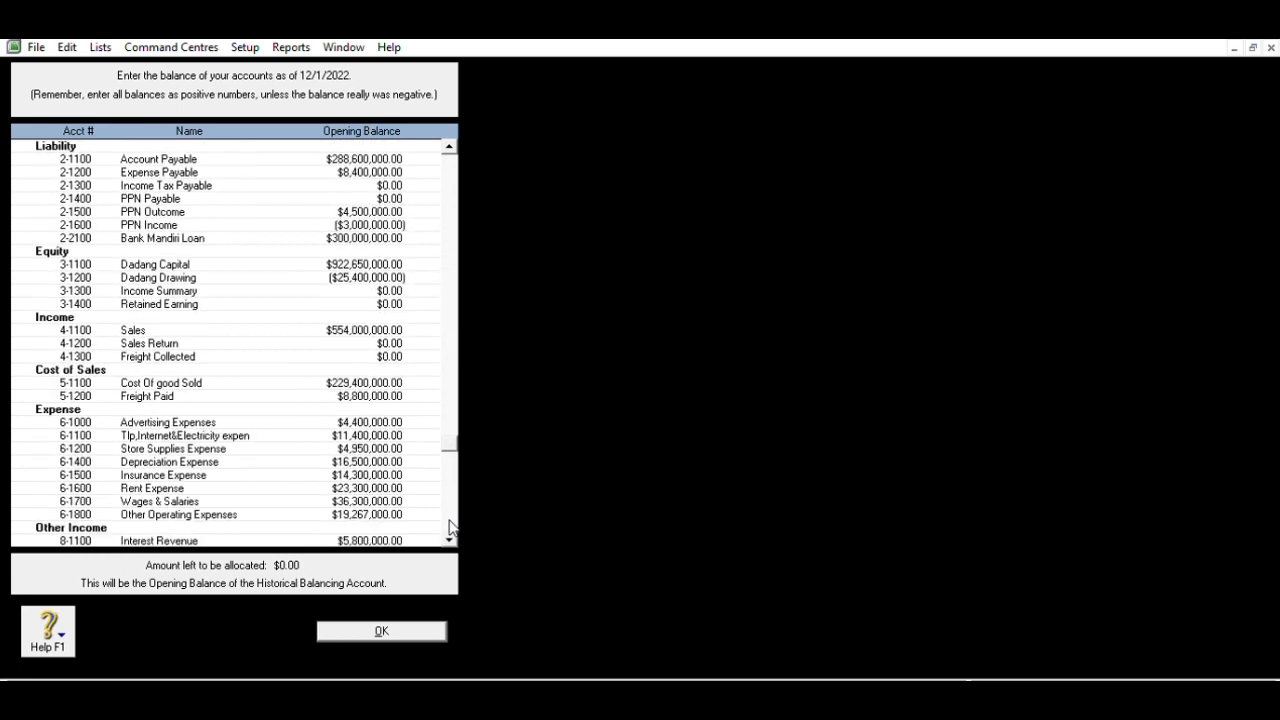
scroll(450, 528, down, 1)
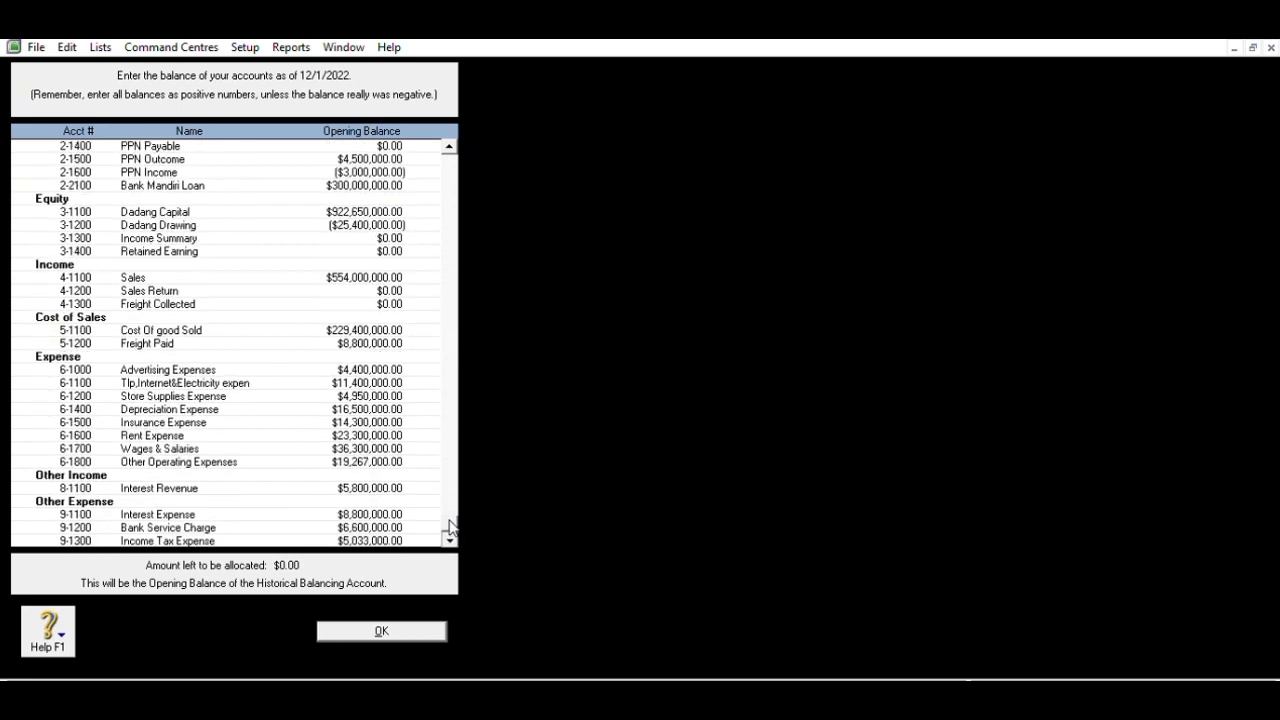
click(406, 626)
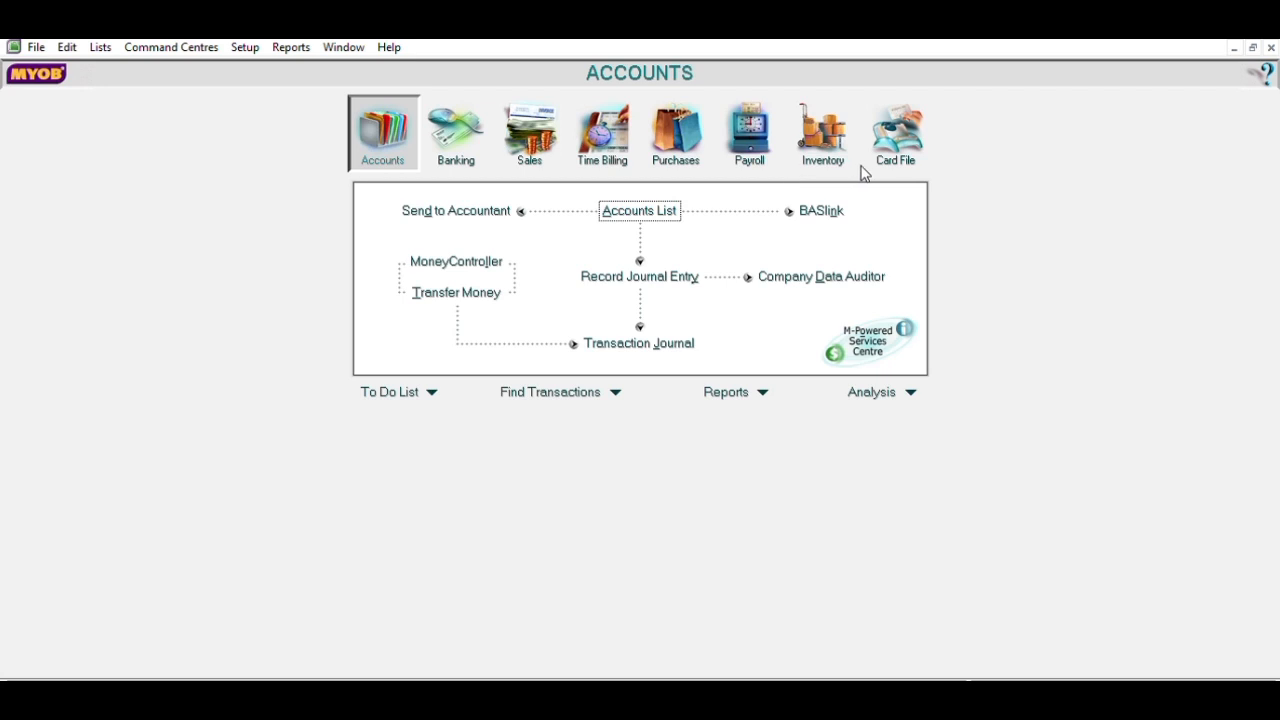
- Start a new customer card named Toko Pojok with Card ID C001
click(922, 150)
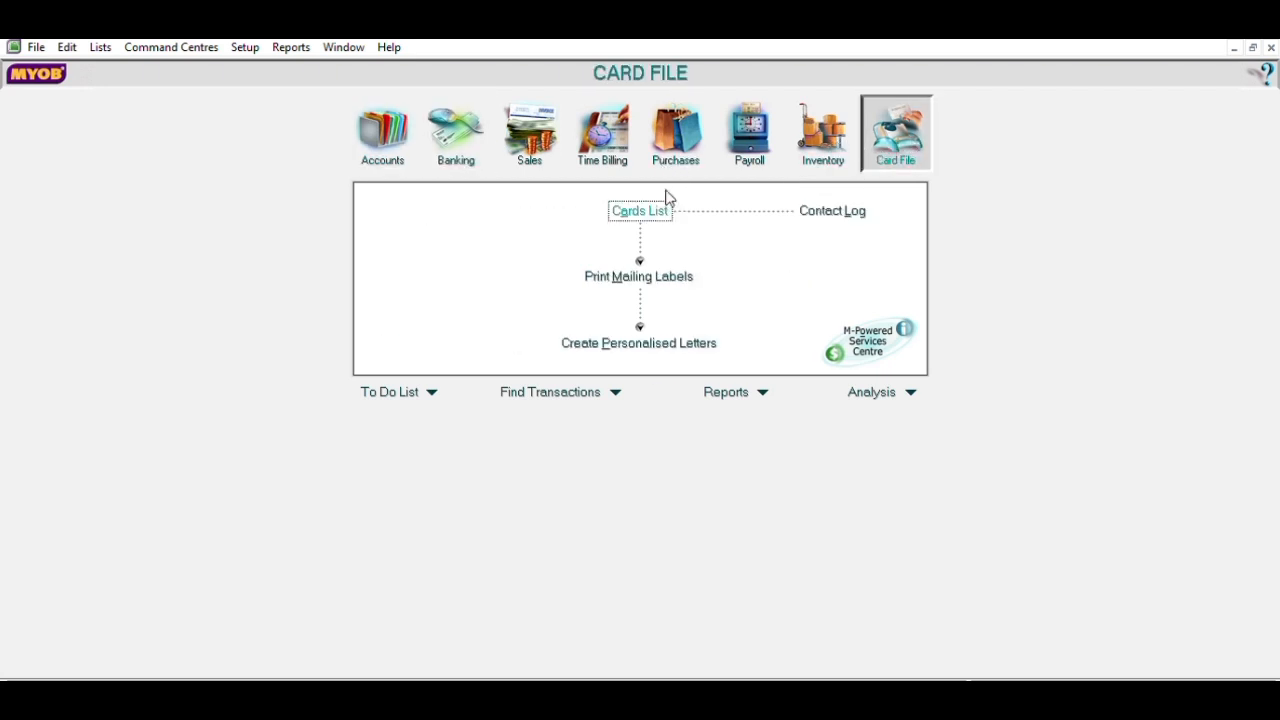
click(672, 207)
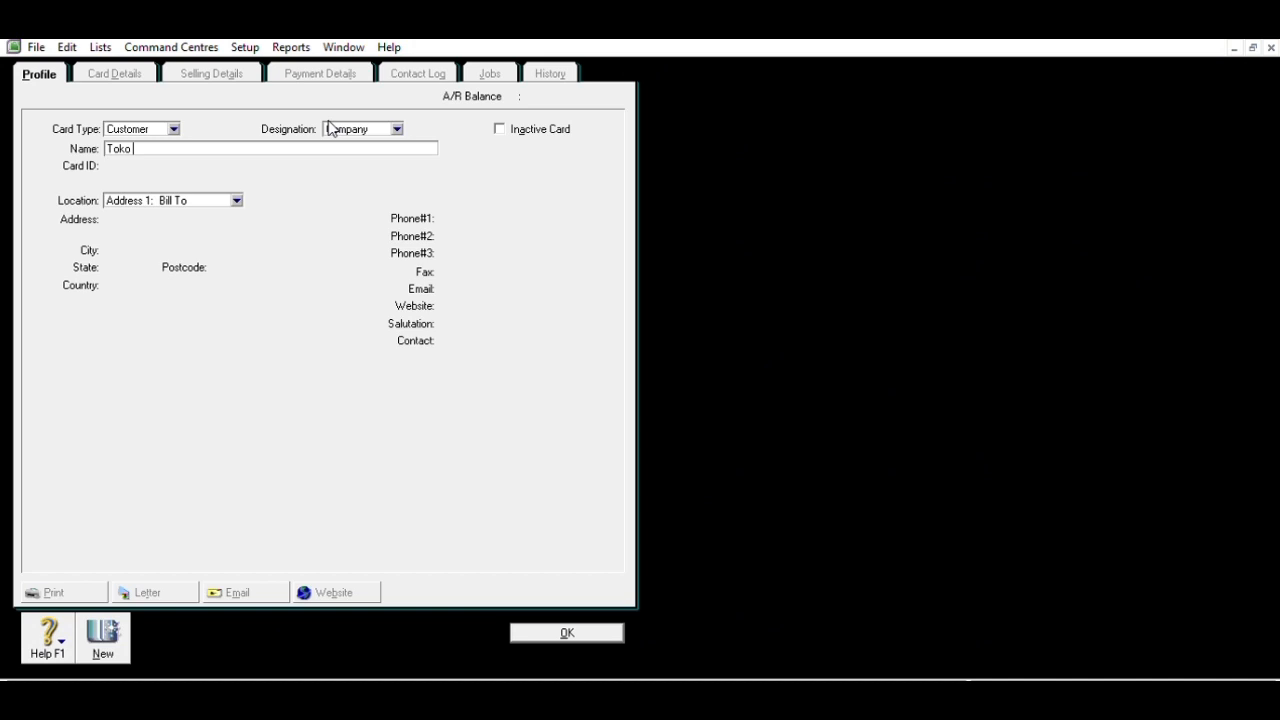
text(Pojok)
key(Tab)
text(C001)
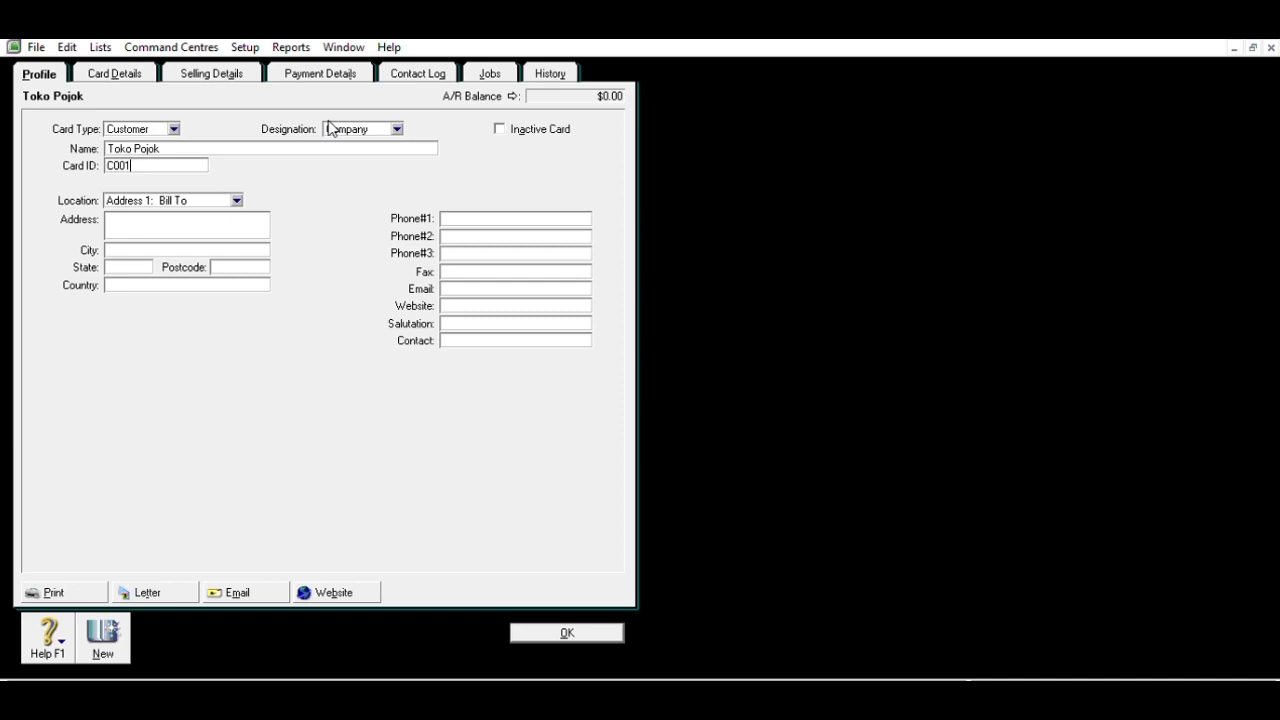
key(Tab)
- Enter the store's street address, city and state Jakarta, country Indonesia, and Phone #1
text(Jaka)
text(rta)
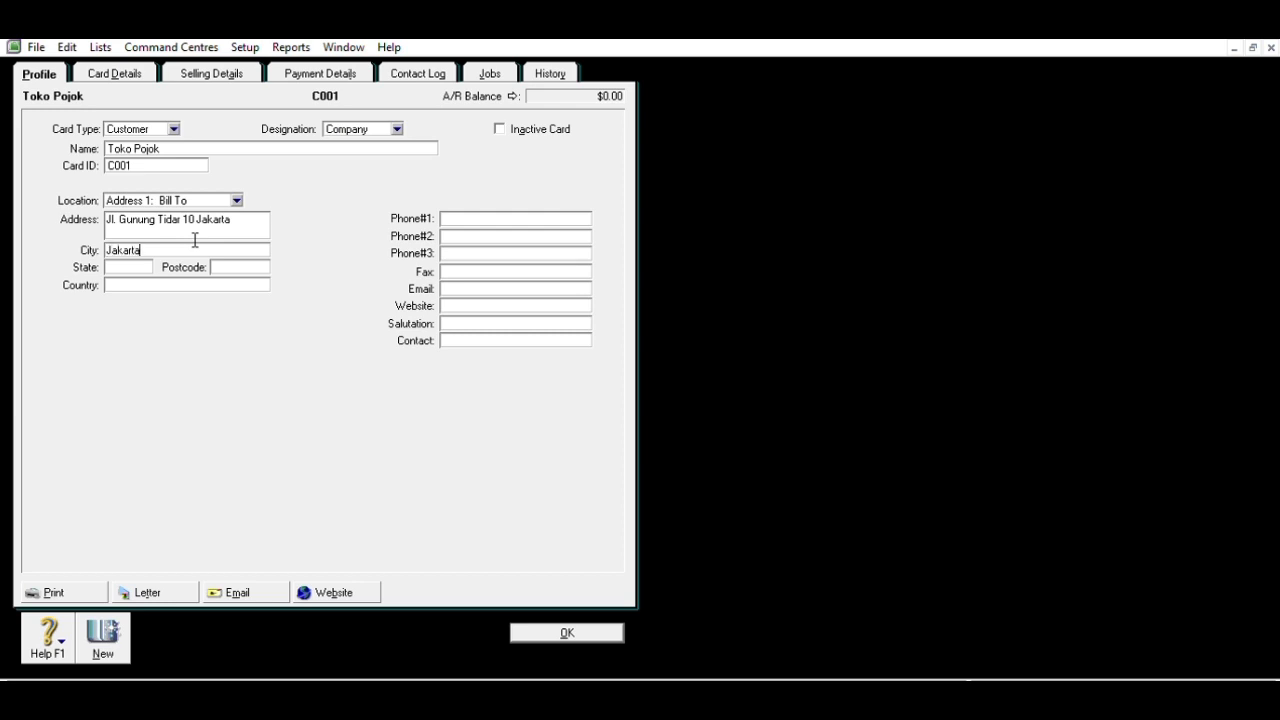
key(Tab)
text(Jakarta)
key(Tab)
key(Tab)
text(IN)
key(BackSpace)
text(ndonesia)
click(497, 210)
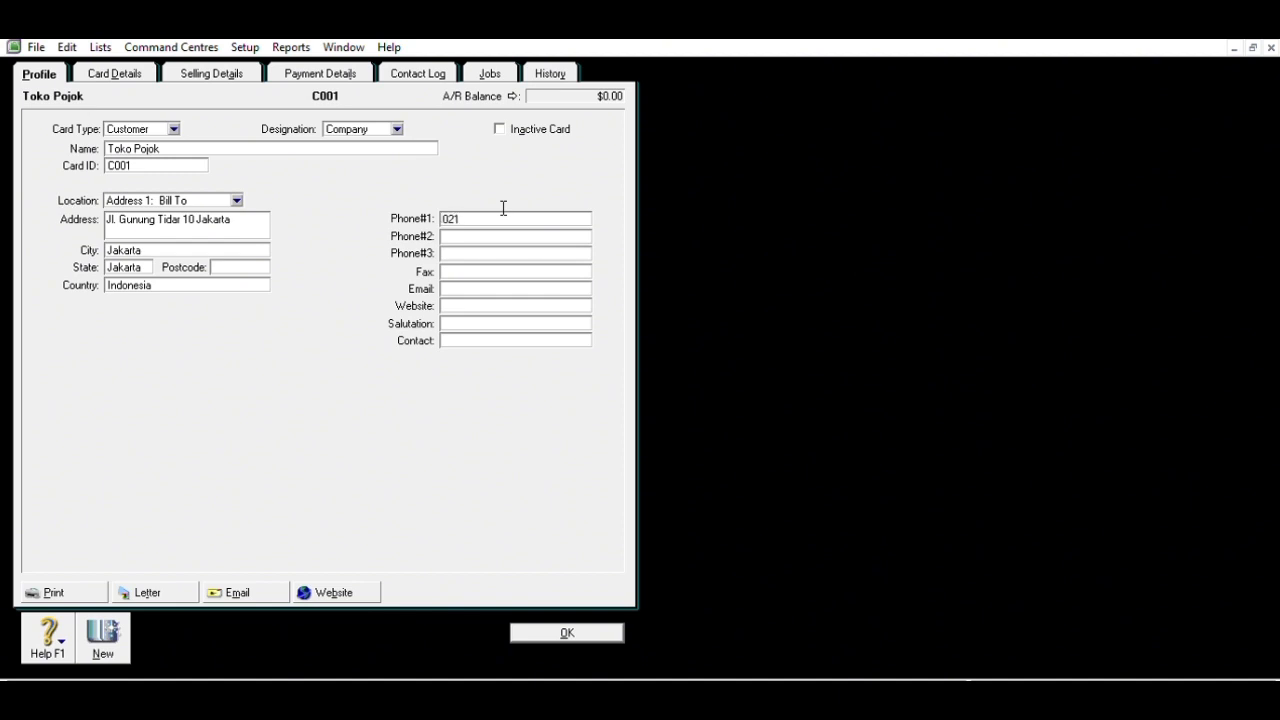
- Make Toko Pojok's payment due in a given number of days, with 30 balance due days
click(226, 70)
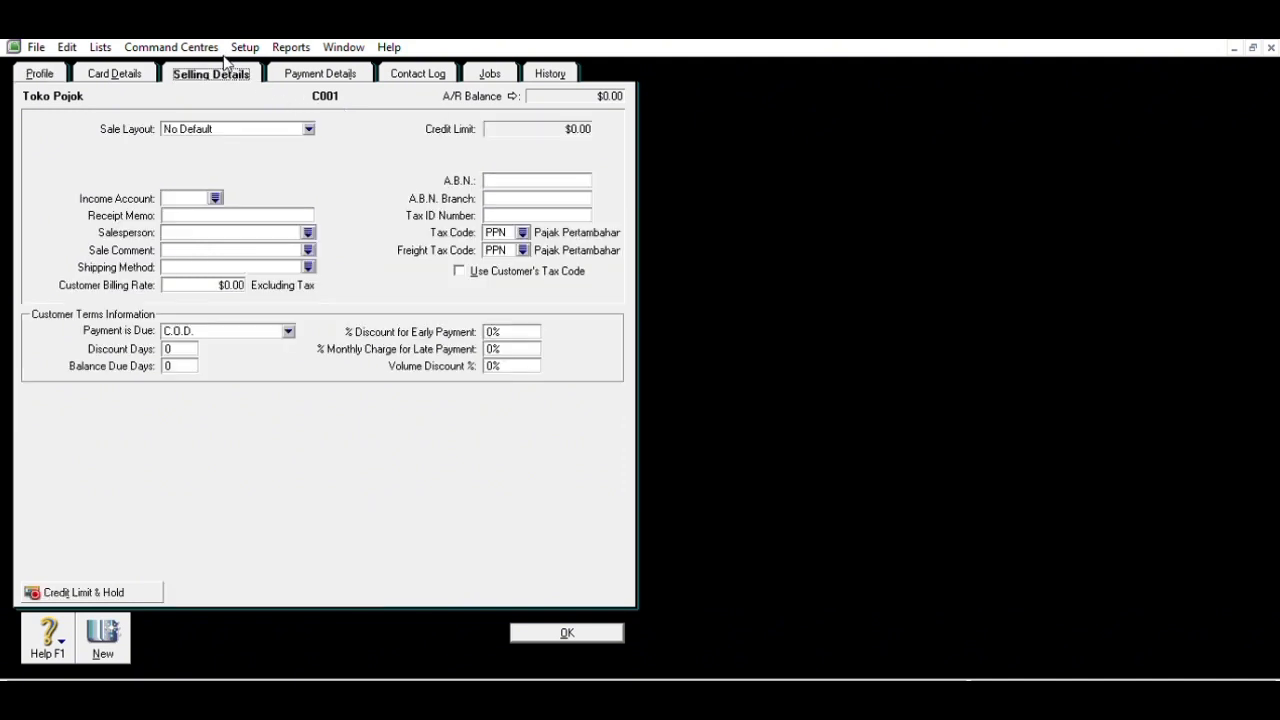
click(291, 328)
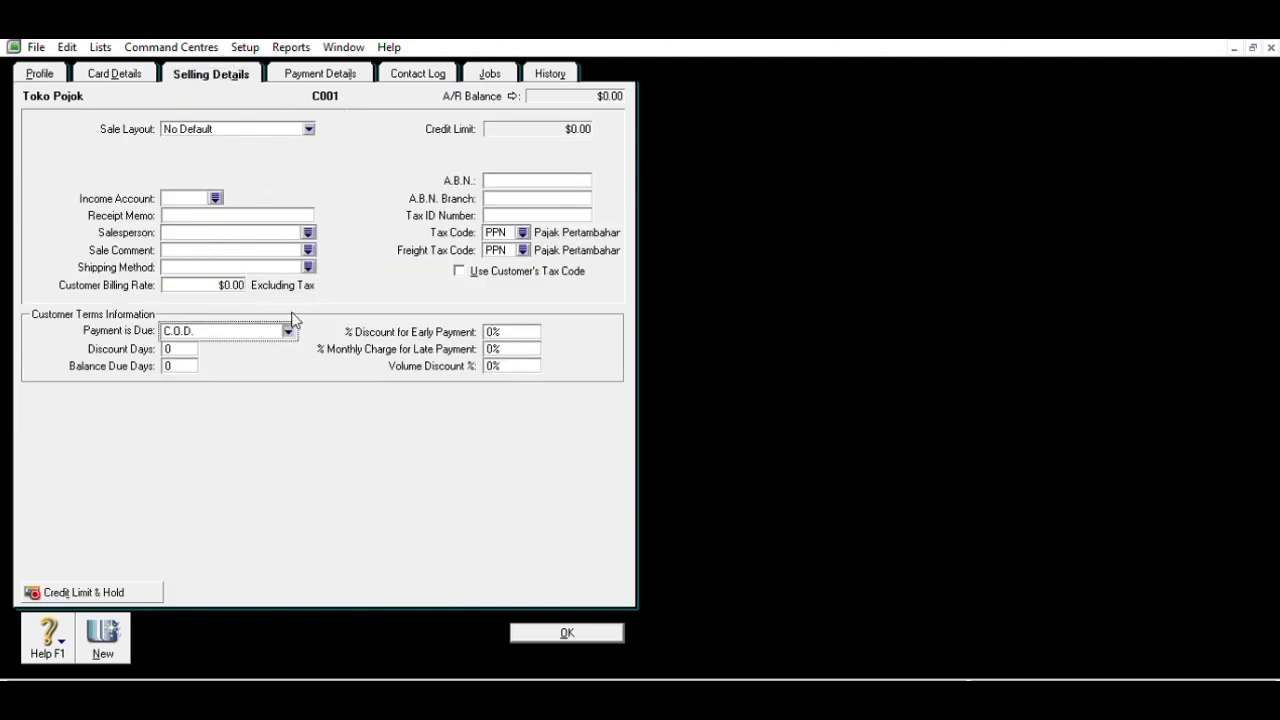
click(272, 361)
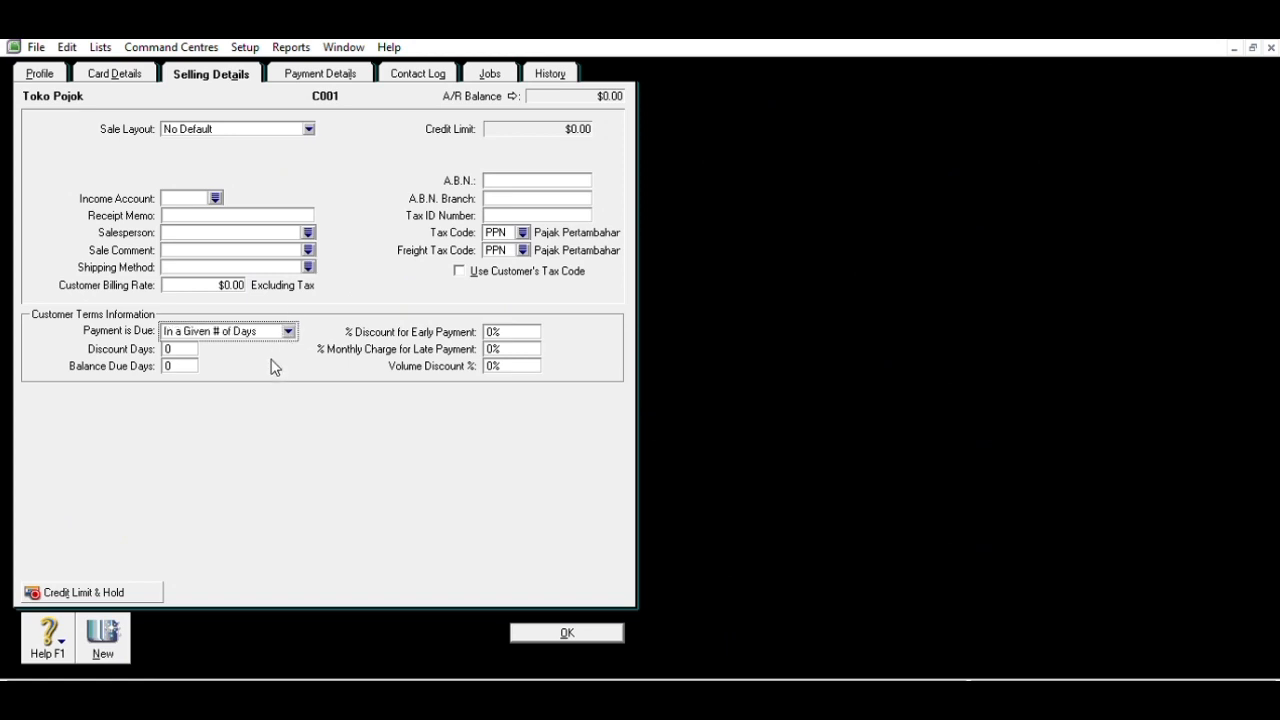
click(188, 364)
text(30)
- Set a 1% monthly late charge and N-T freight tax code, then save and start a new card
click(493, 345)
key(BackSpace)
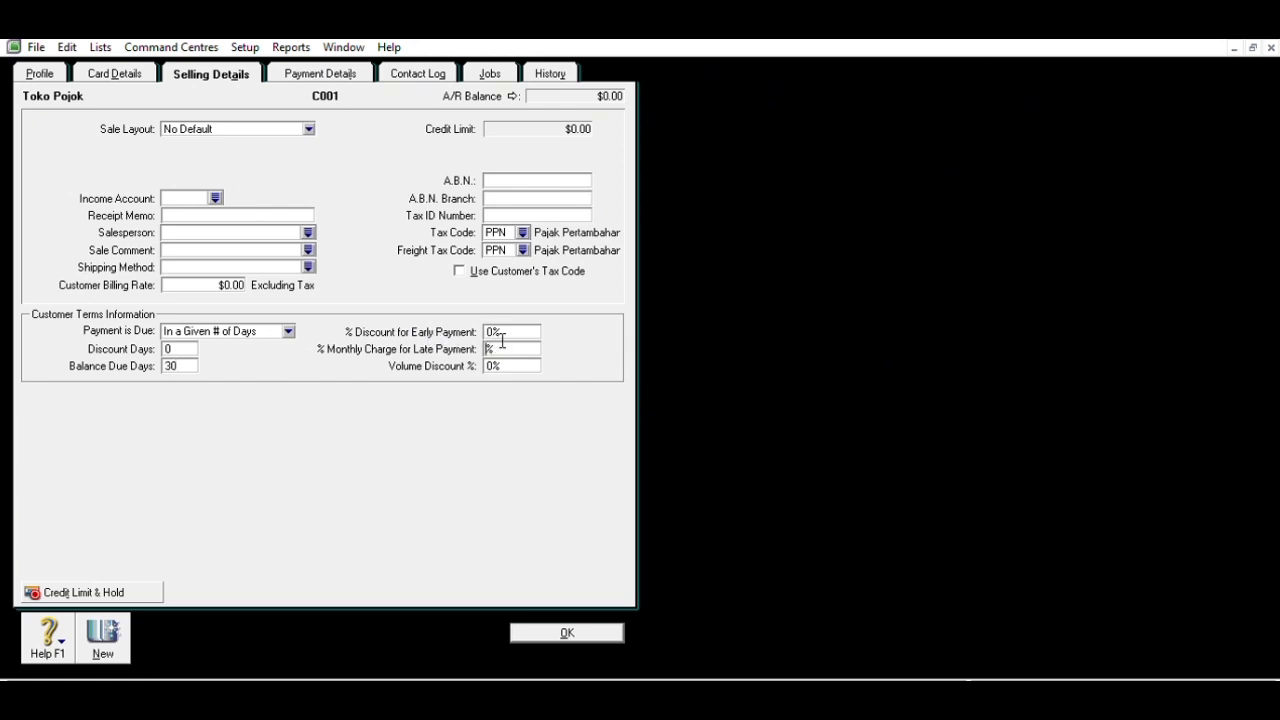
text(1)
click(523, 248)
double_click(86, 576)
click(102, 630)
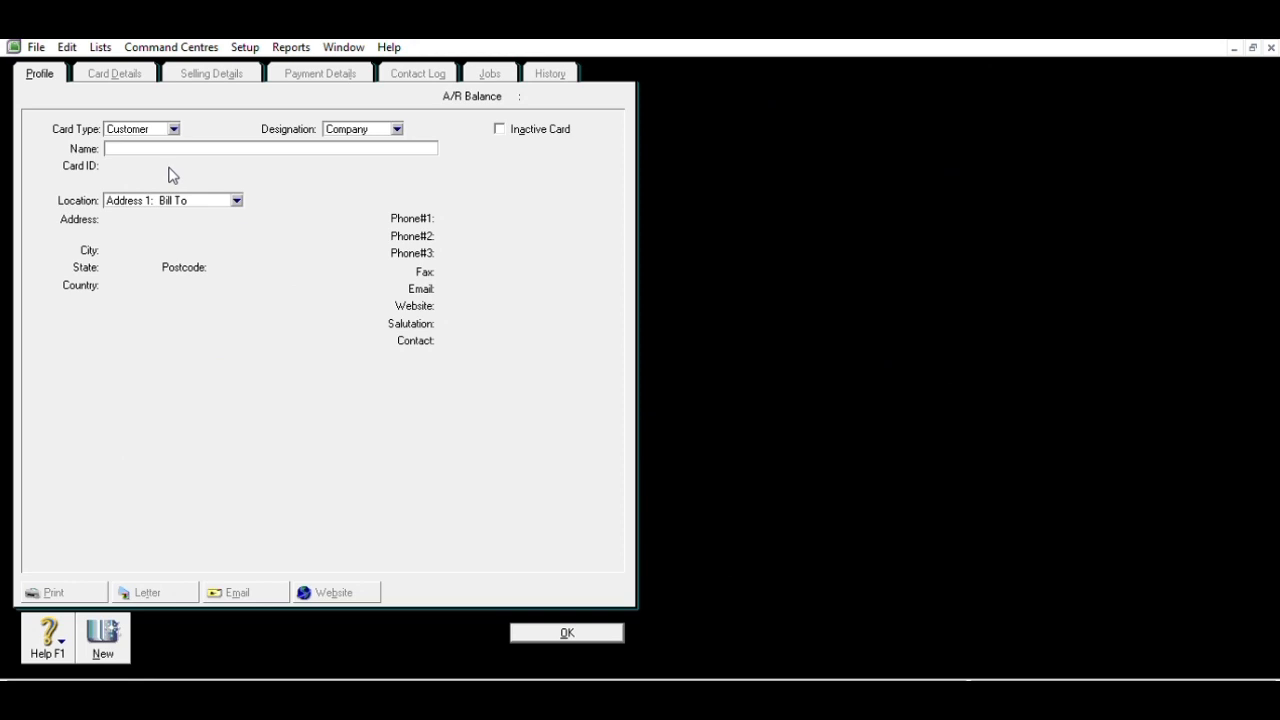
- Name the new customer card Toko Seven with card ID C002
text(Toko Seven)
key(Tab)
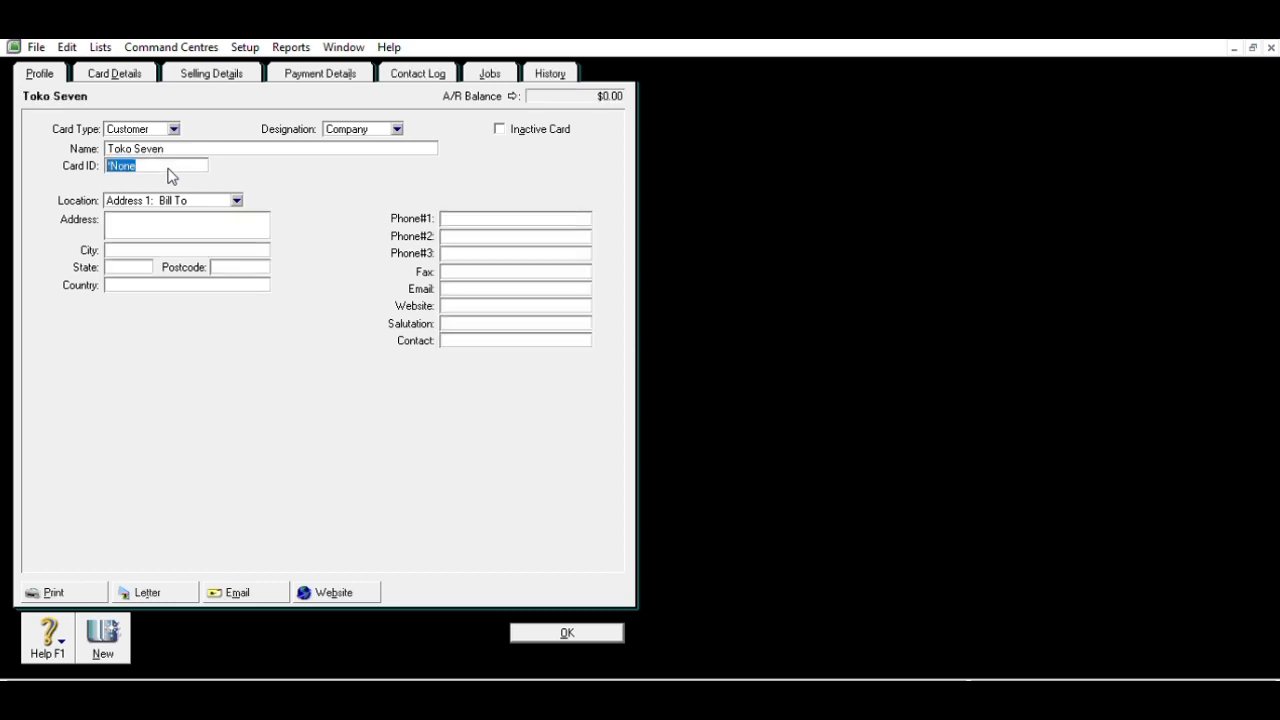
text(C002)
click(148, 224)
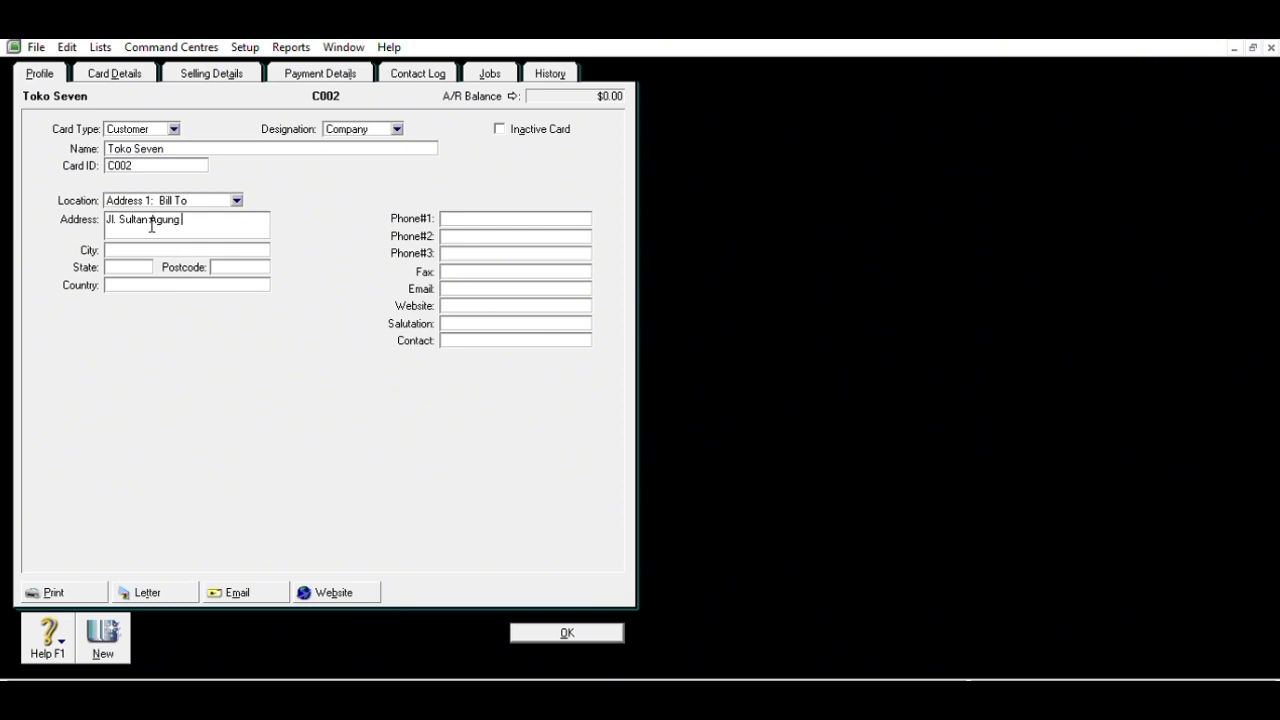
- Fill in city Jakarta, state Jakarta, country Indonesia and the first phone number
key(Tab)
text(Jakarta)
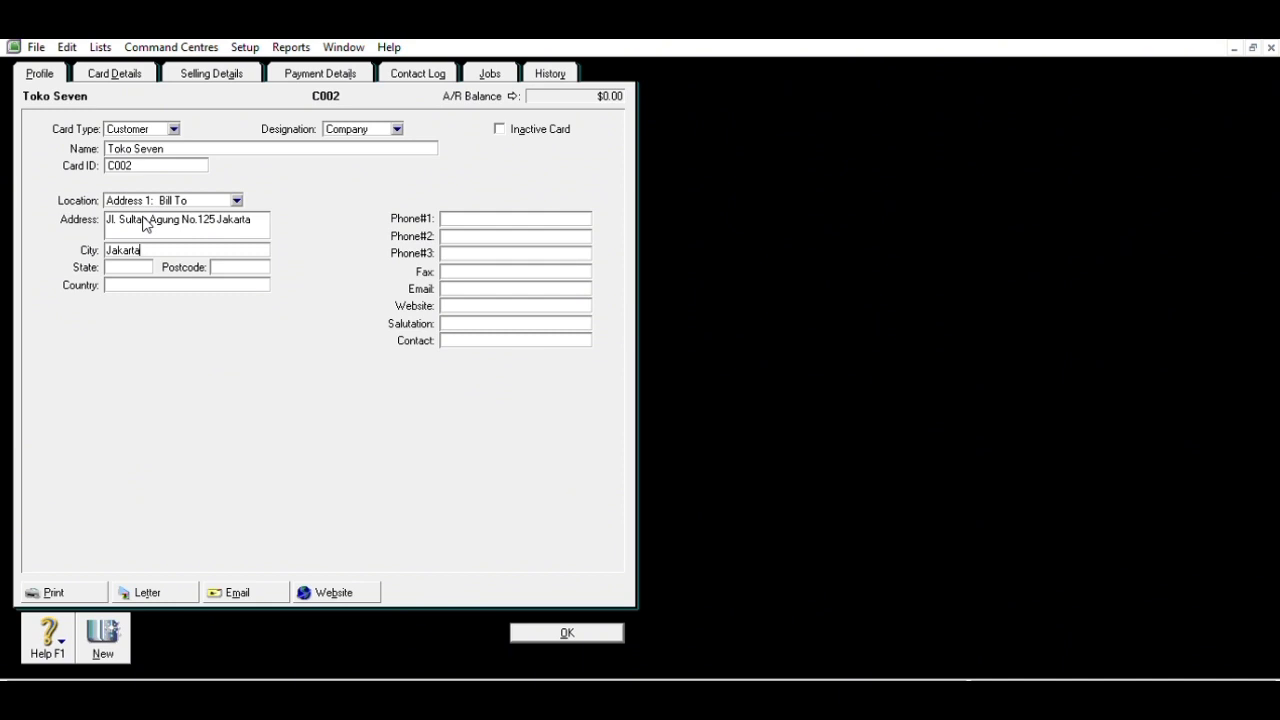
key(Tab)
text(Jakarta)
key(Tab)
key(Tab)
text(Indonesia)
click(519, 210)
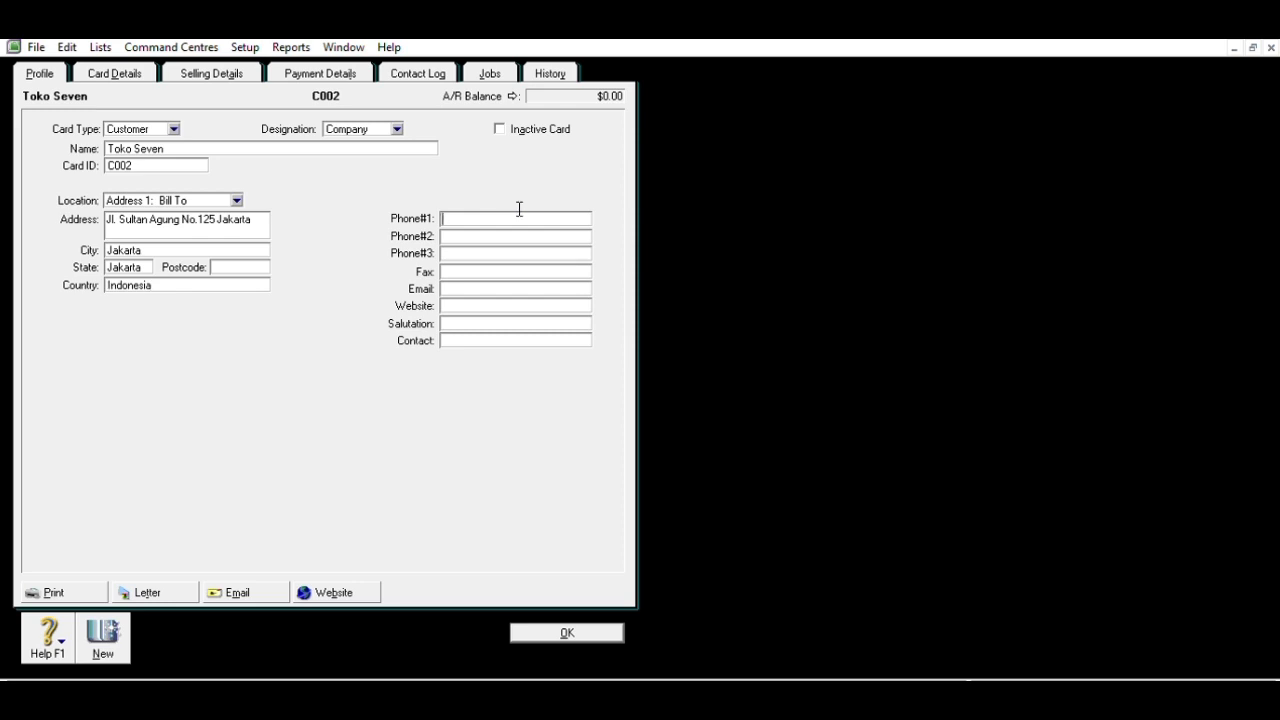
- Make Toko Seven's payment due in a given number of days, with 30 balance due days
click(204, 74)
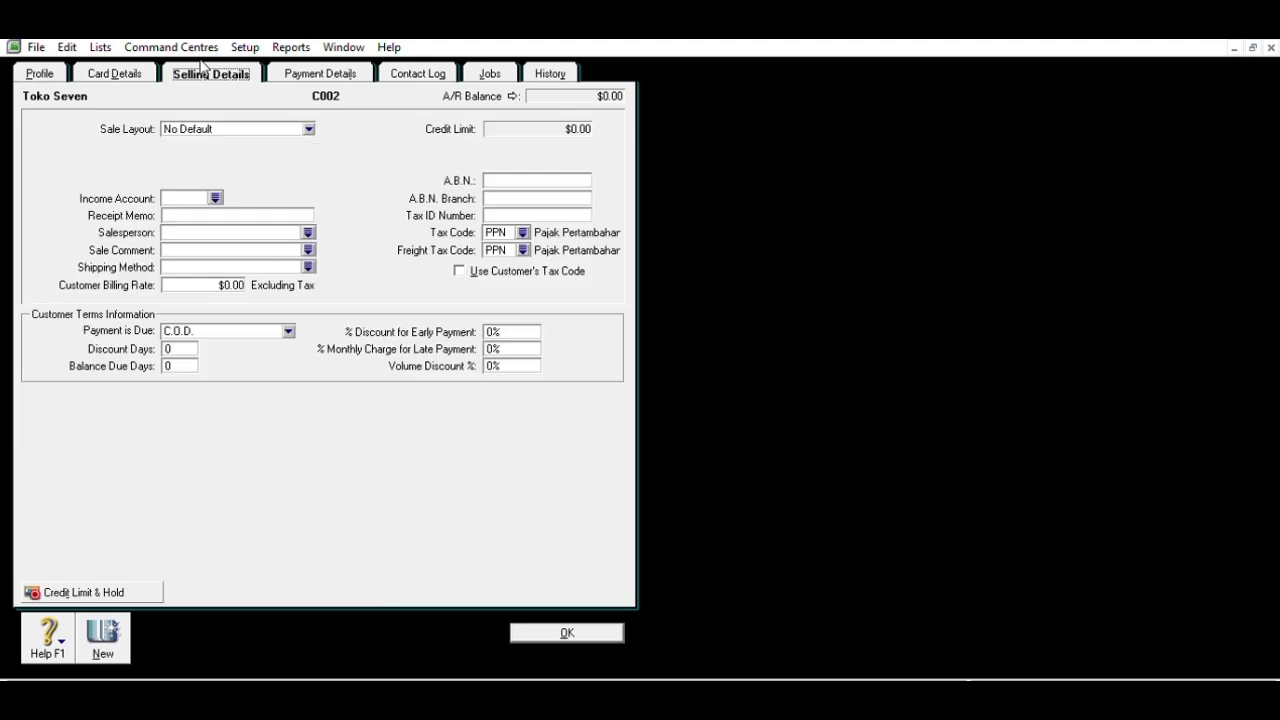
click(289, 328)
click(279, 355)
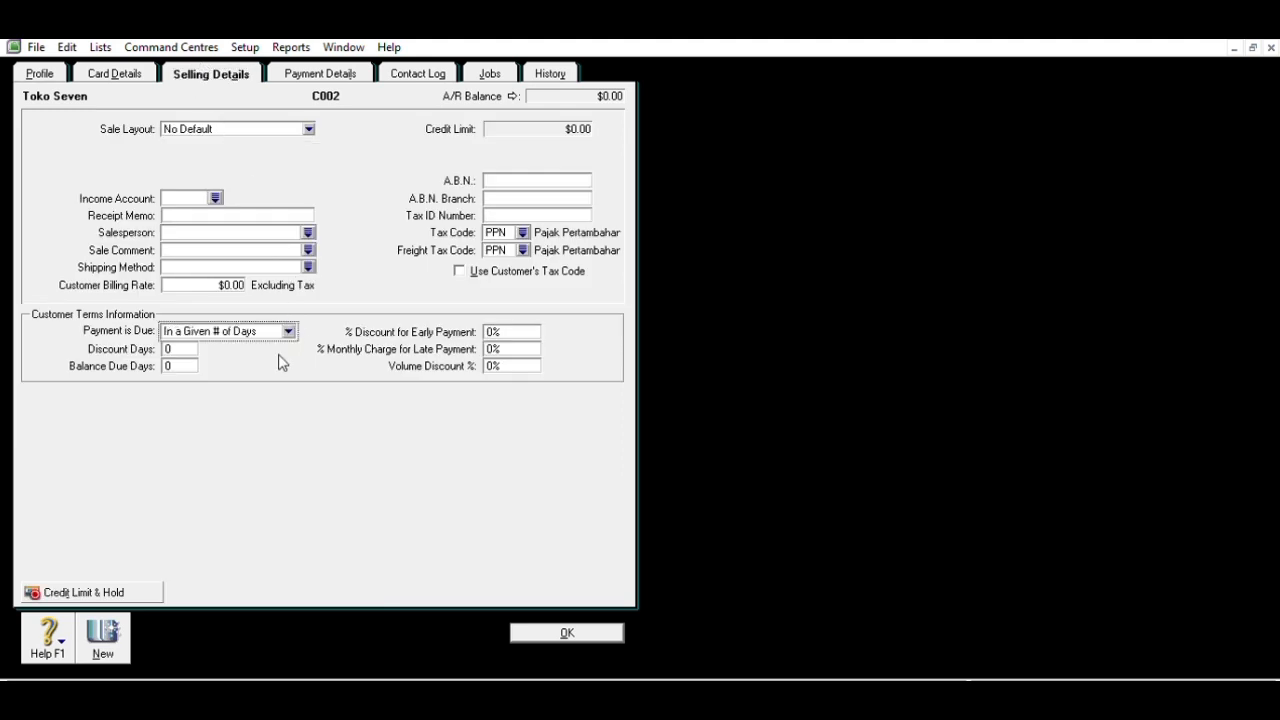
key(Tab)
key(Tab)
text(30)
- Set a 1% monthly late charge and N-T freight tax code, then save and start a new card
click(493, 336)
key(Tab)
text(1)
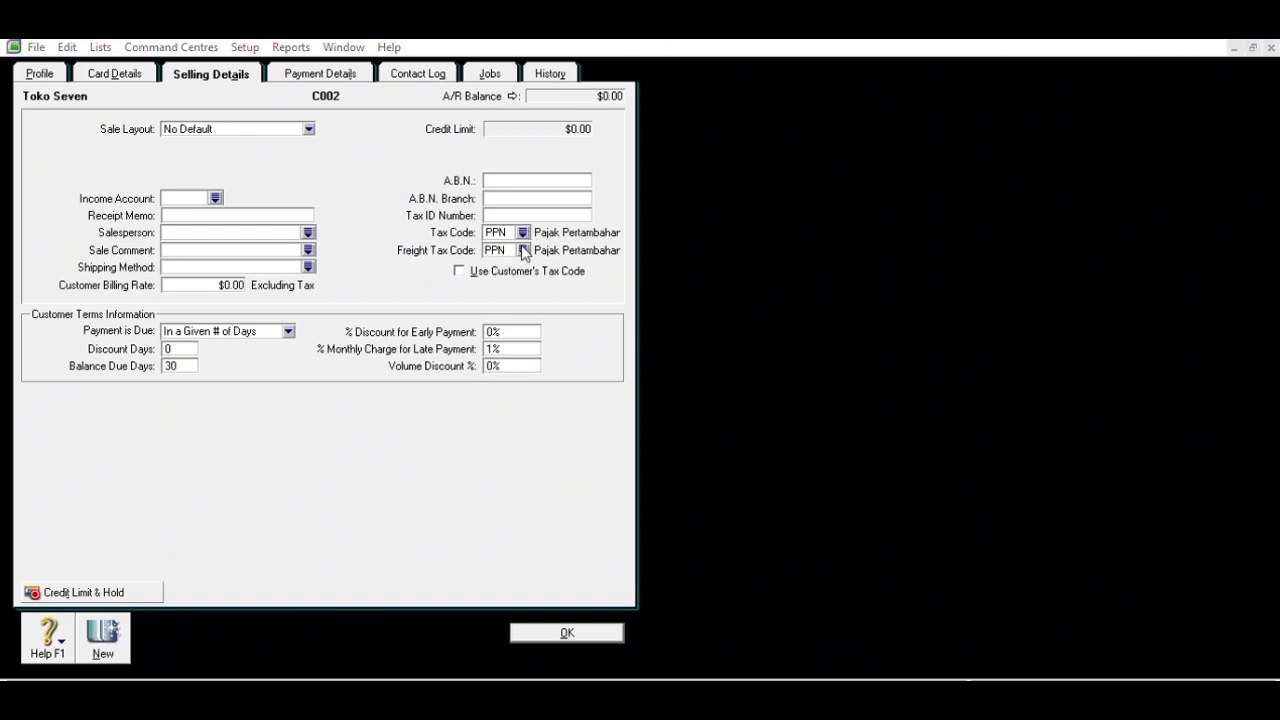
click(706, 464)
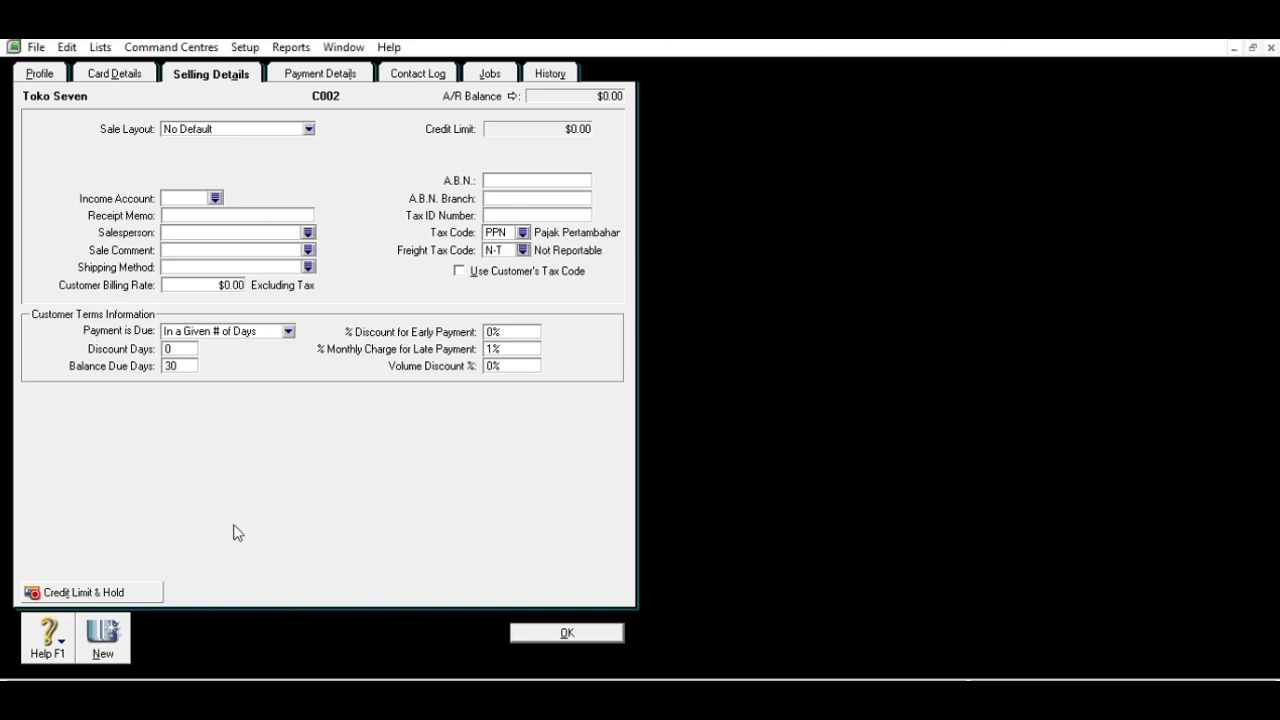
click(98, 617)
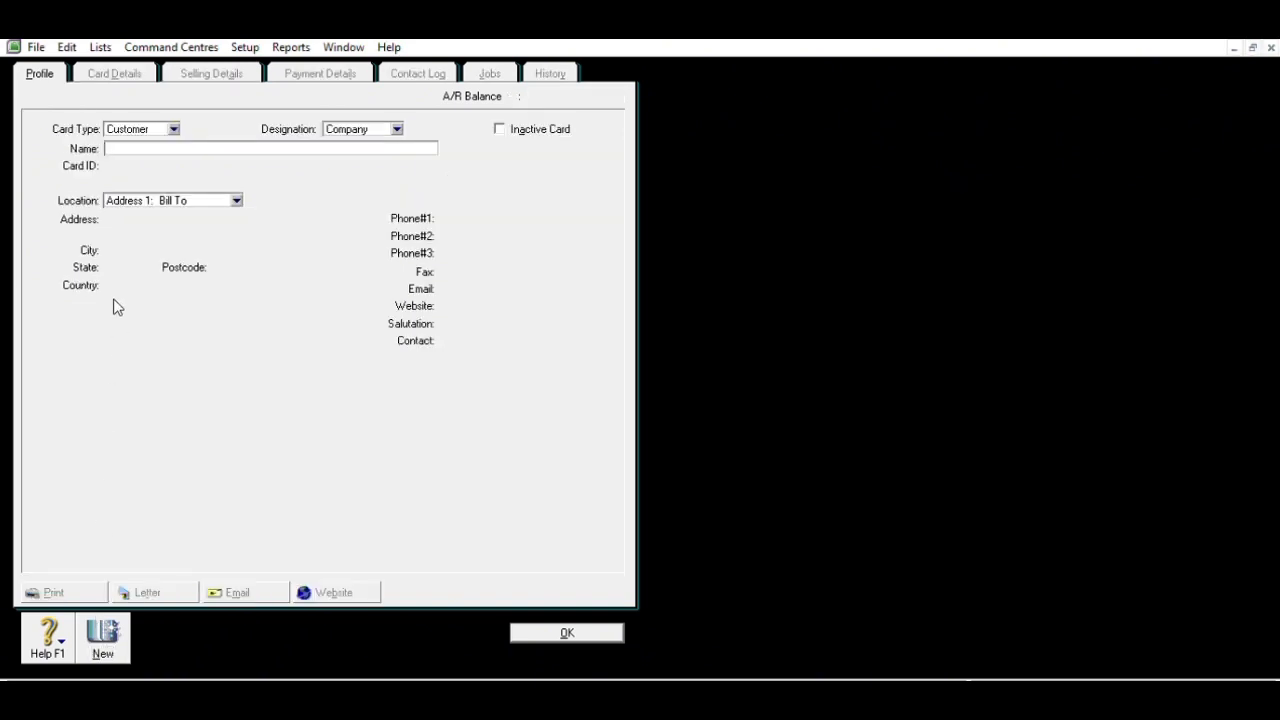
- Enter name Toko Raya, card ID C003 and address Jl. Rawa Bening on the new card
text(Toko Raya)
key(Tab)
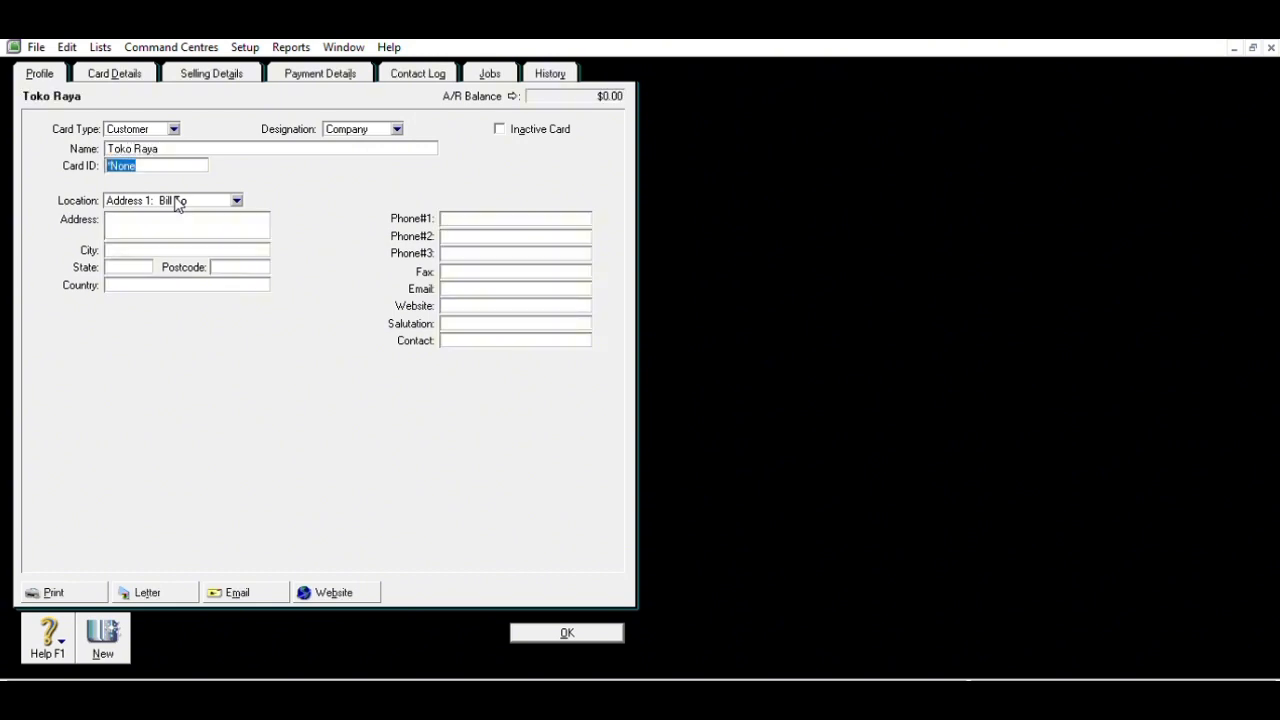
text(C003)
key(Tab)
key(Tab)
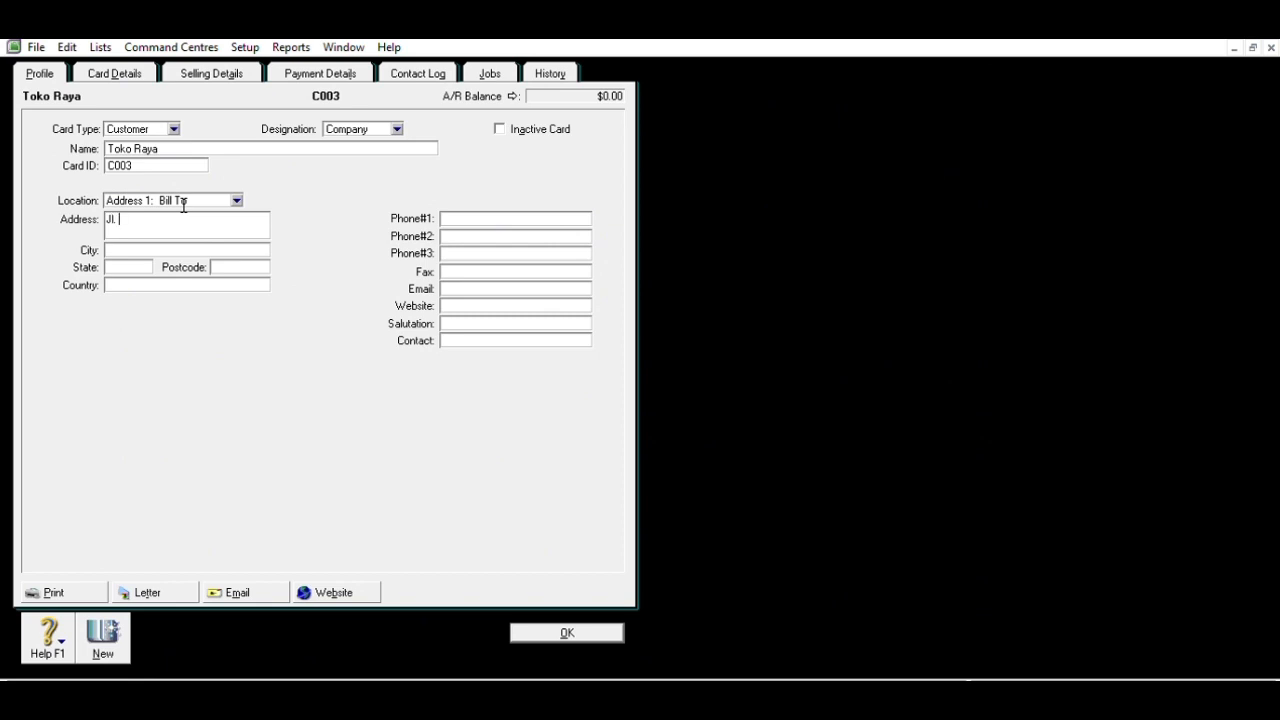
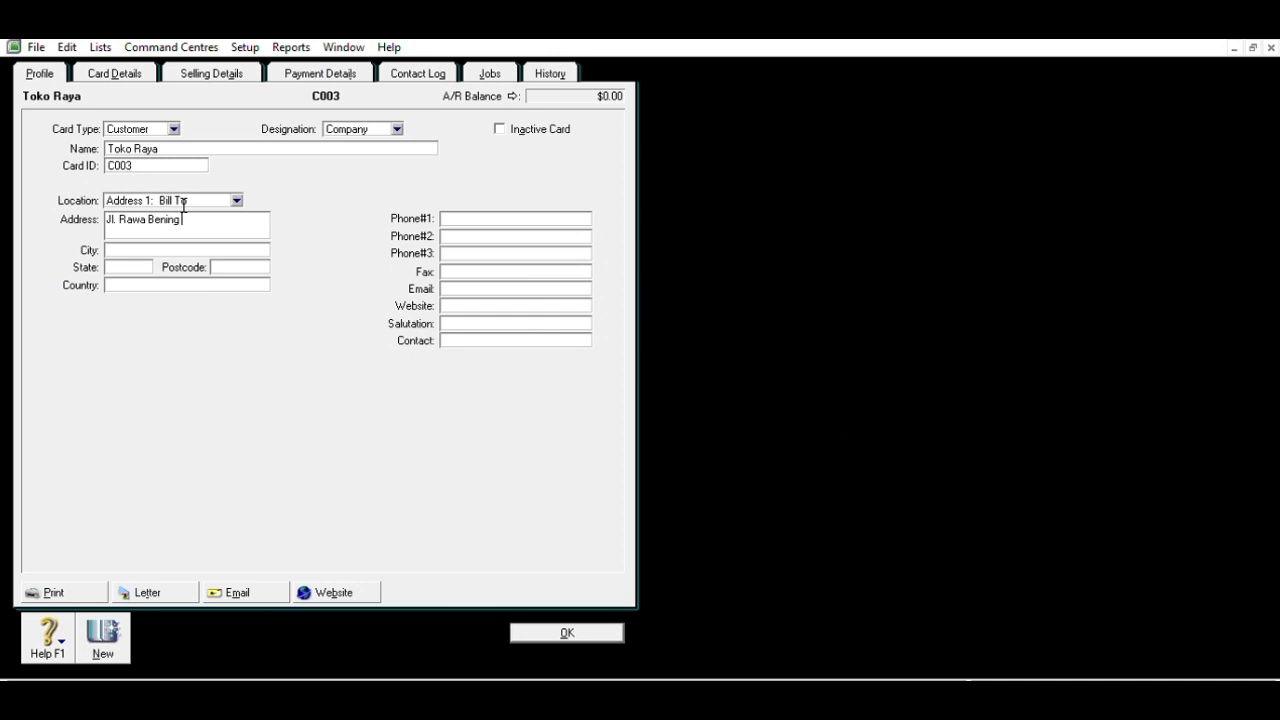
- Complete Toko Raya's street address, Jakarta city and state, country Indonesia, and phone number
key(Tab)
text(Jakarta)
key(Tab)
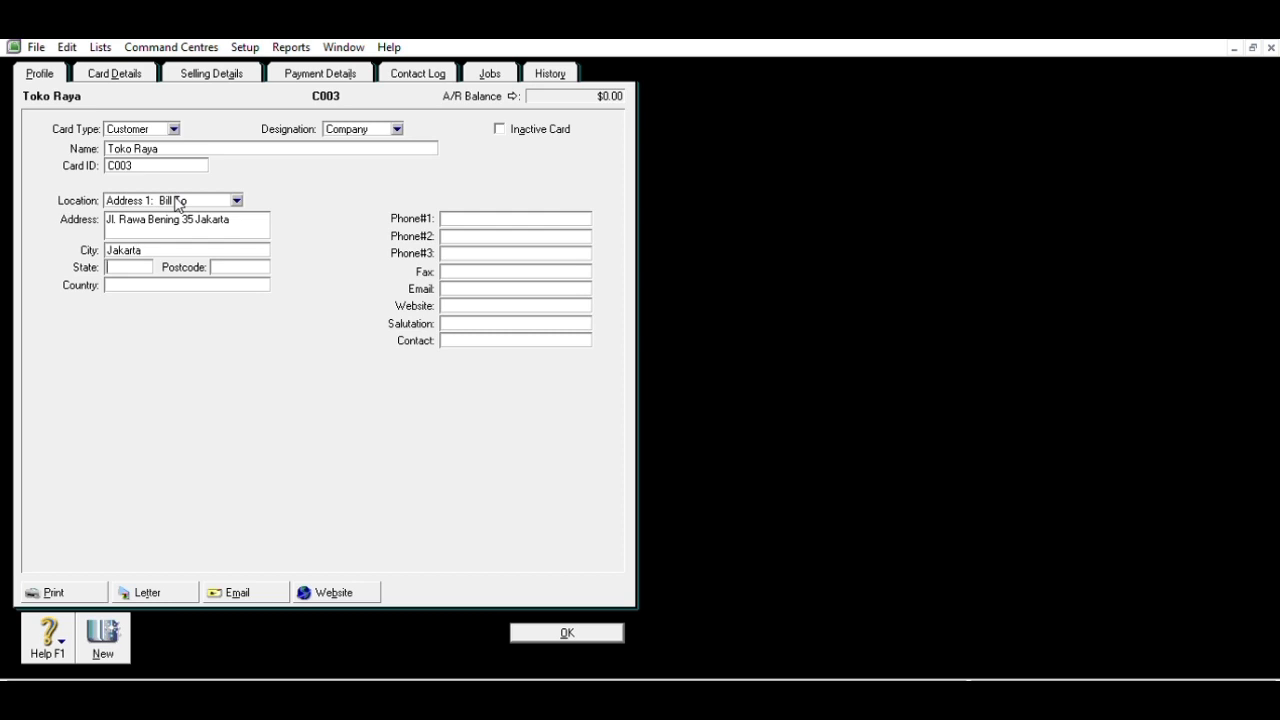
text(Jakarta)
key(Tab)
text(Indonesia)
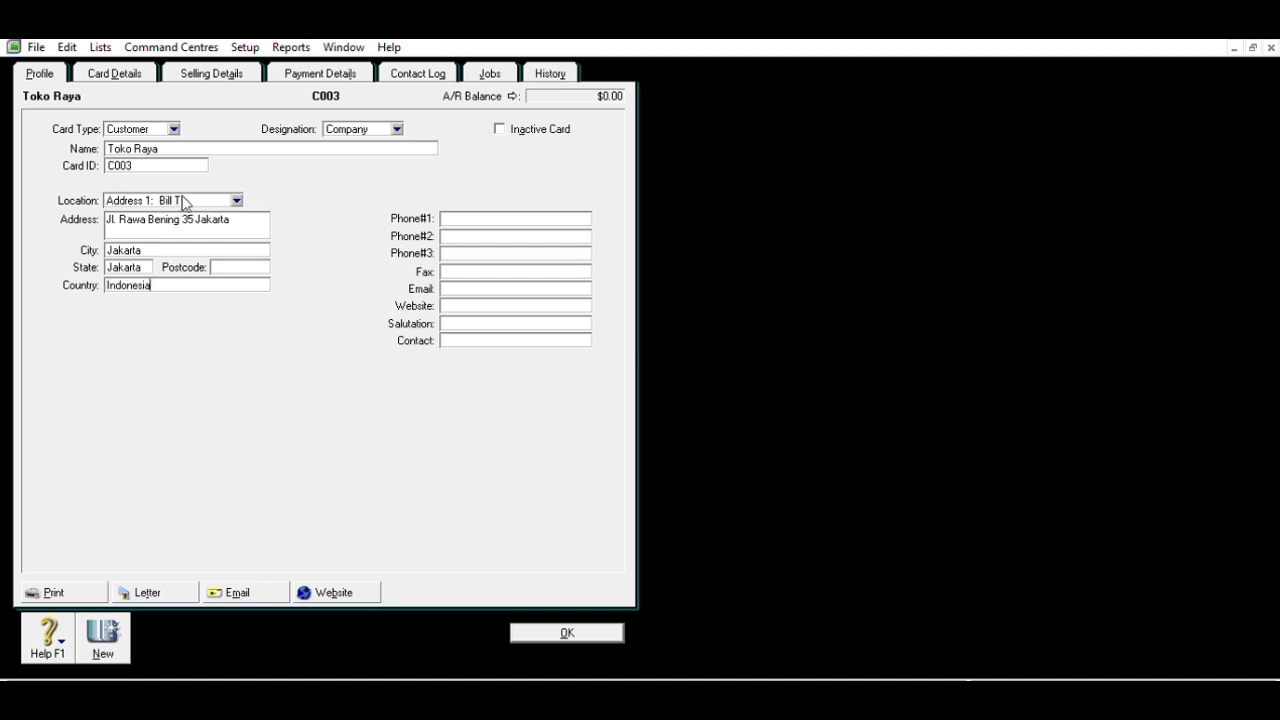
click(477, 214)
click(209, 70)
- Make Toko Raya's payment due in 30 days with a 1% monthly late charge, then start a new card
click(289, 322)
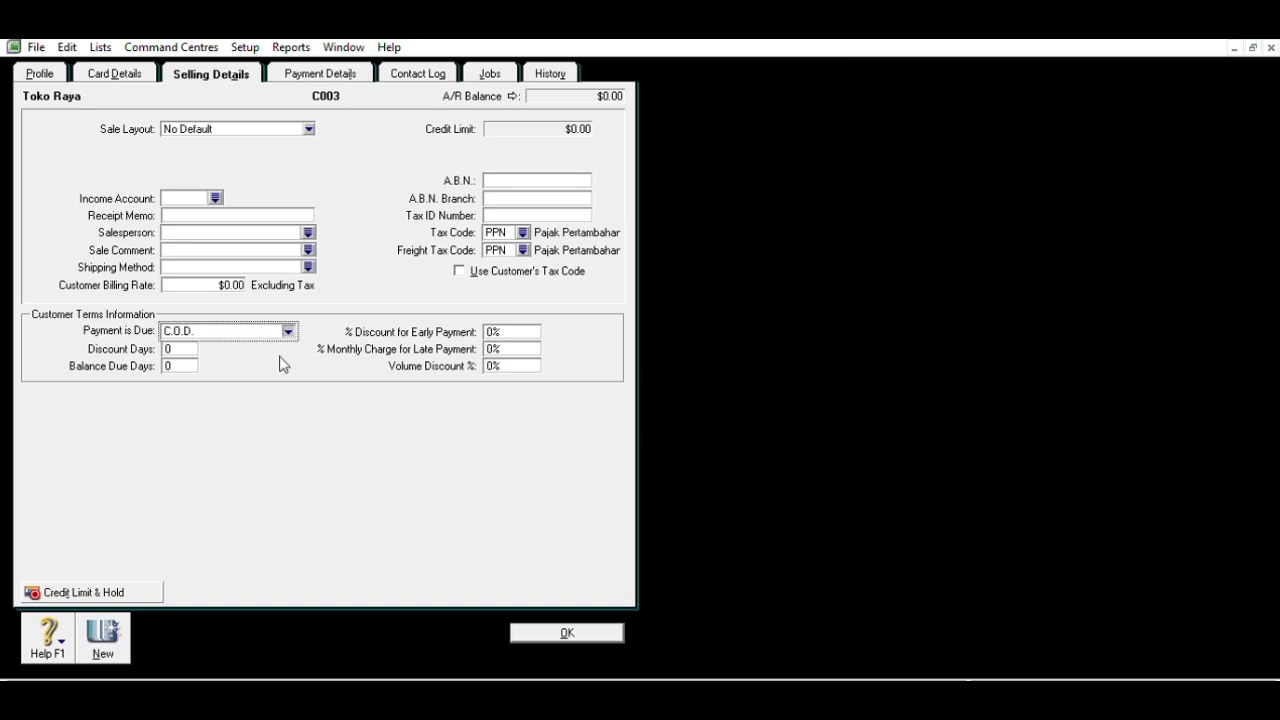
click(280, 357)
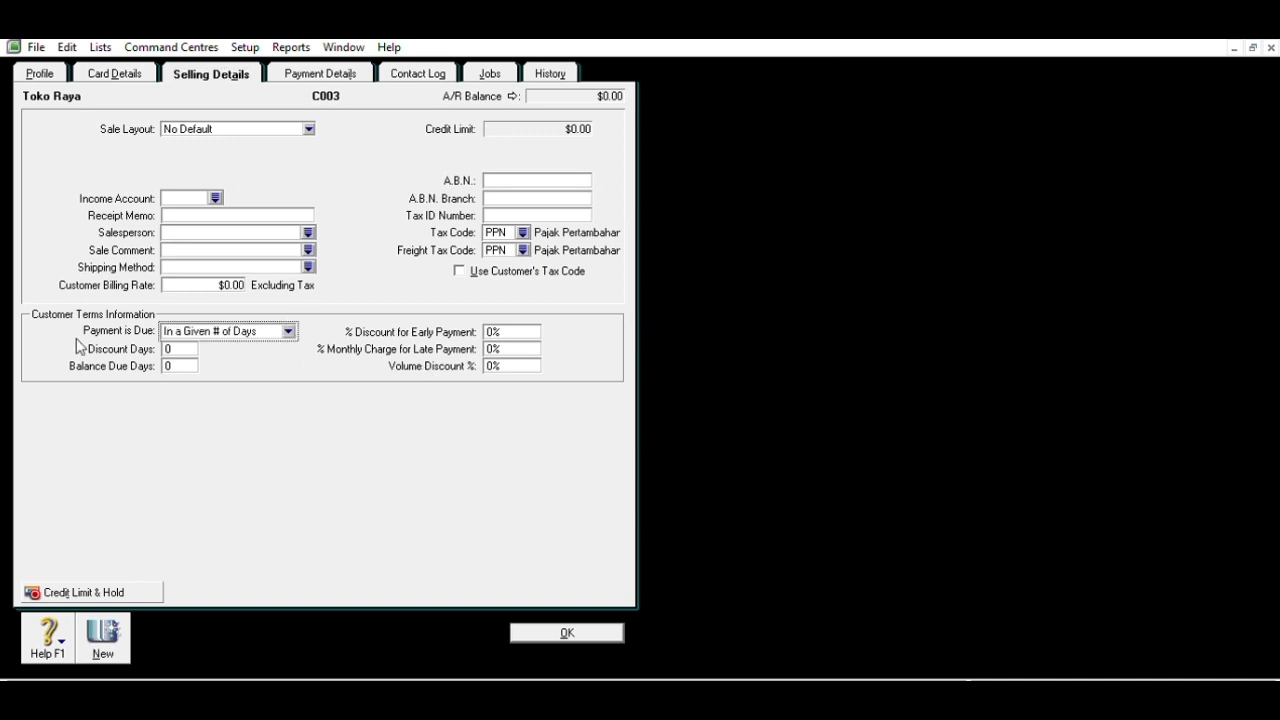
click(189, 359)
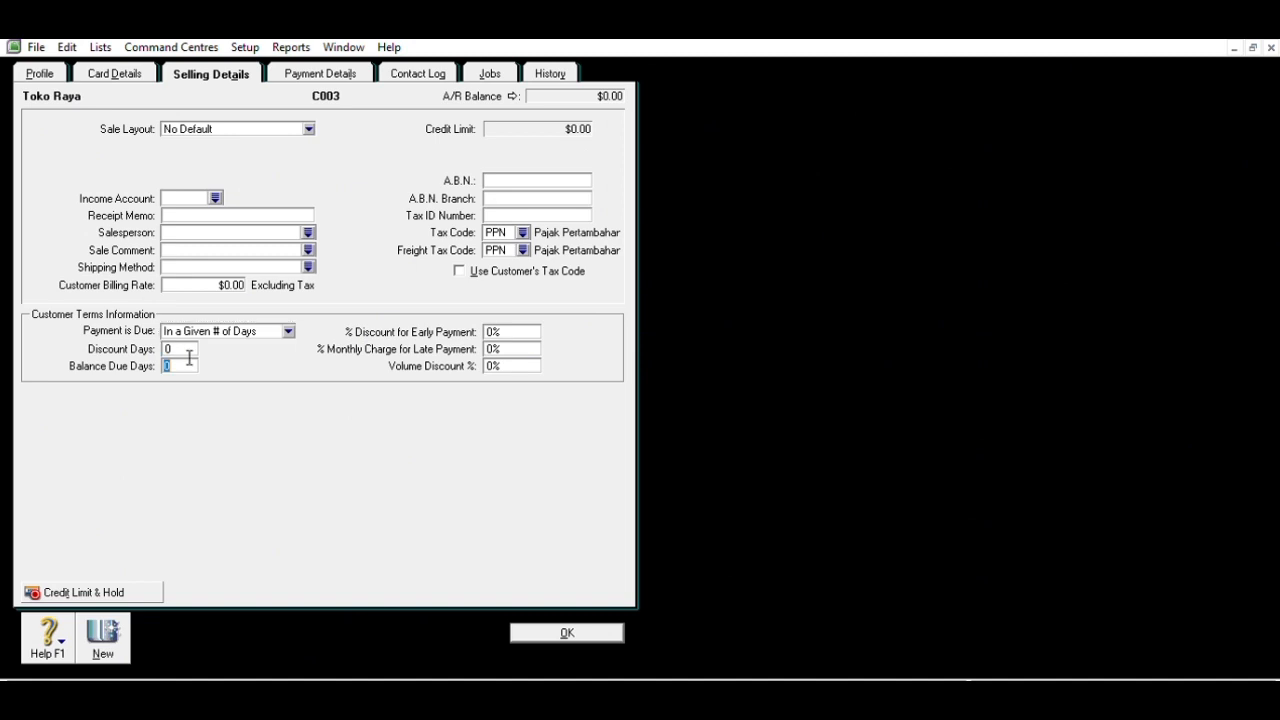
text(30)
click(499, 342)
key(BackSpace)
text(1)
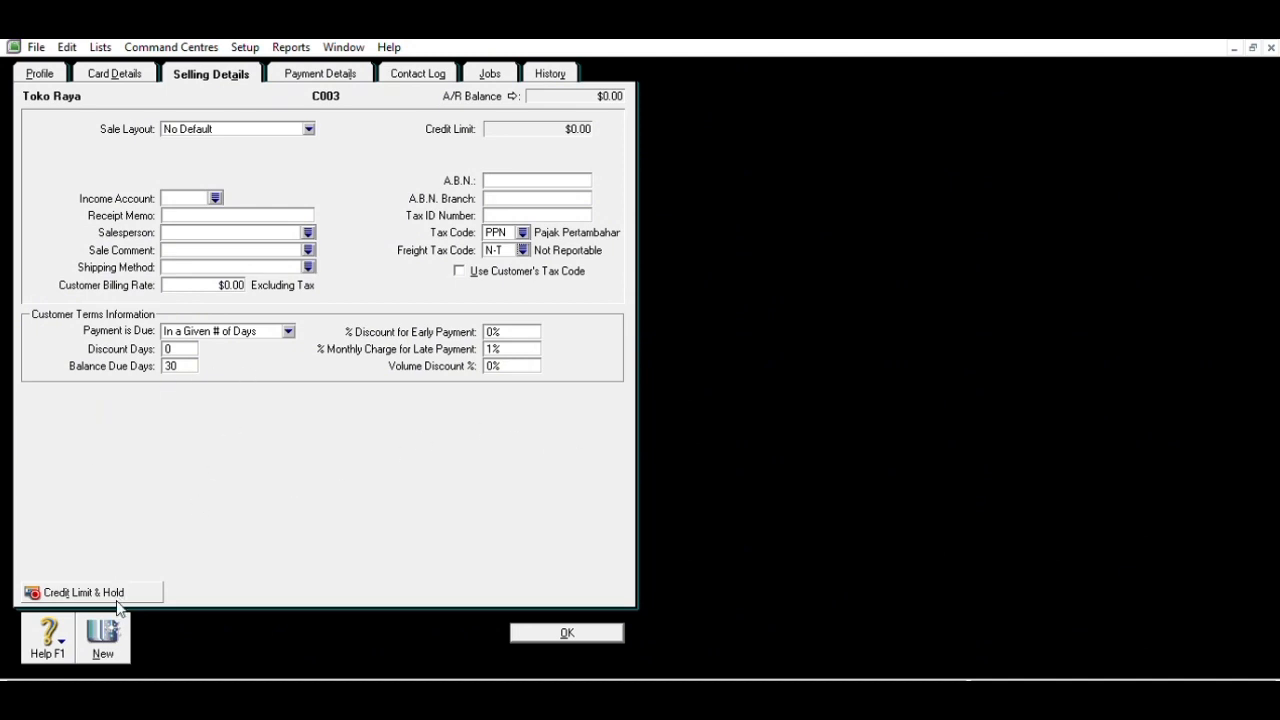
click(96, 648)
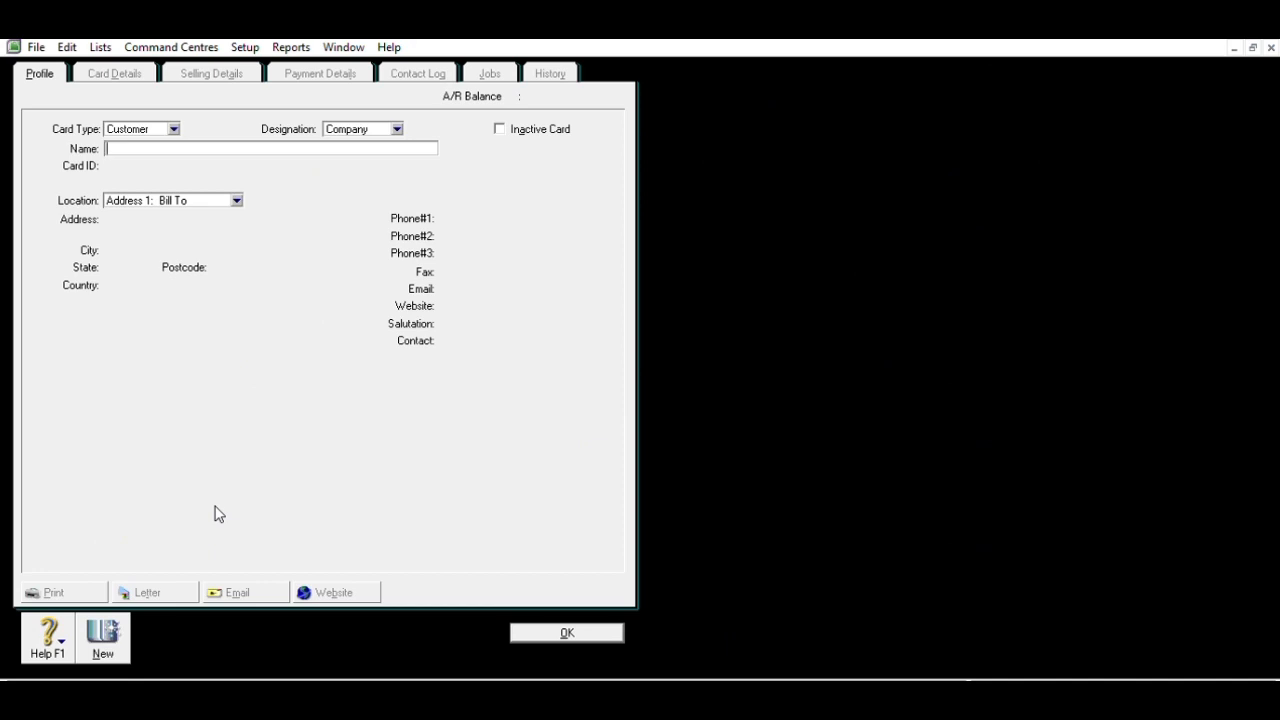
- Enter the name Toko Elita, card ID C004 and its street address
text(Toko Elita)
key(Tab)
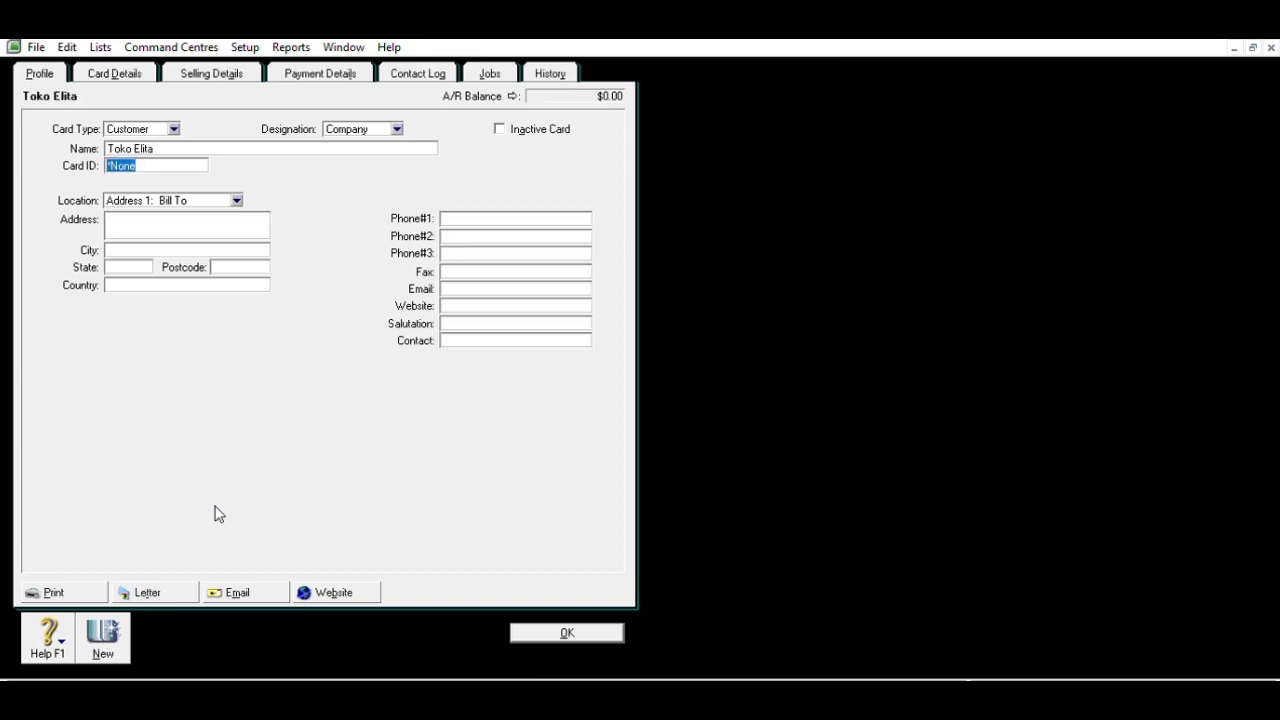
text(C004)
key(Tab)
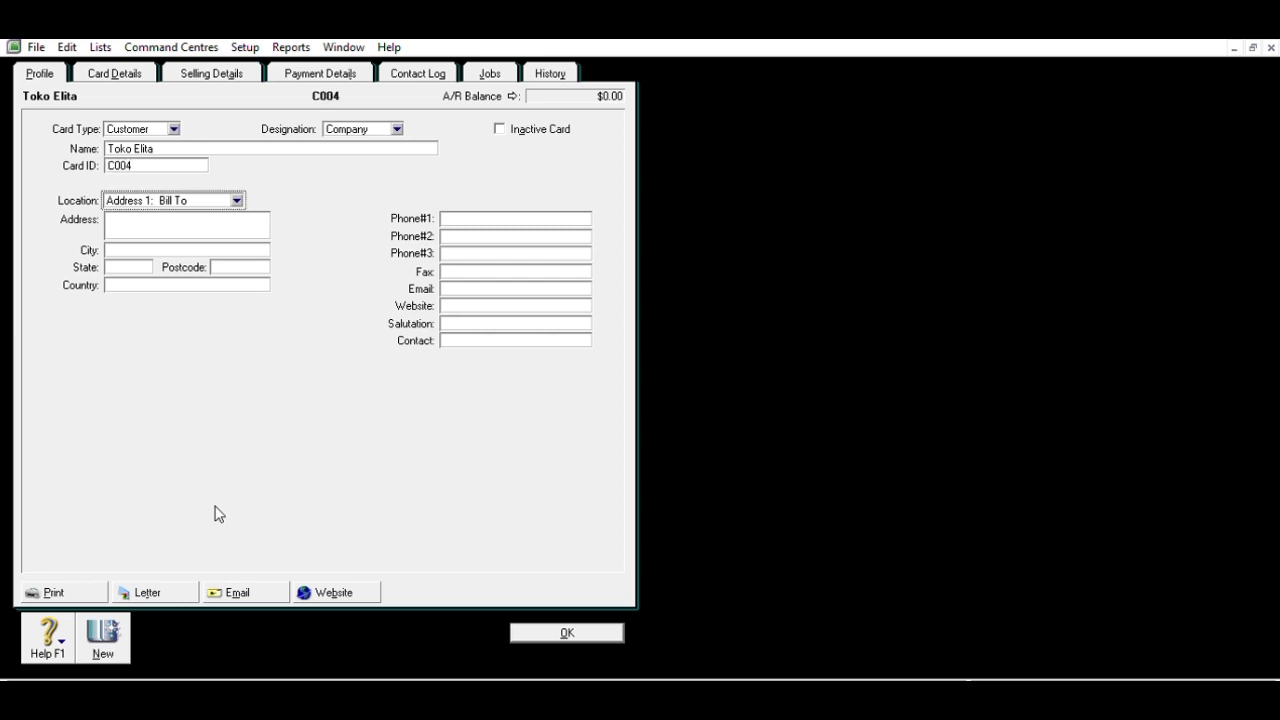
key(Tab)
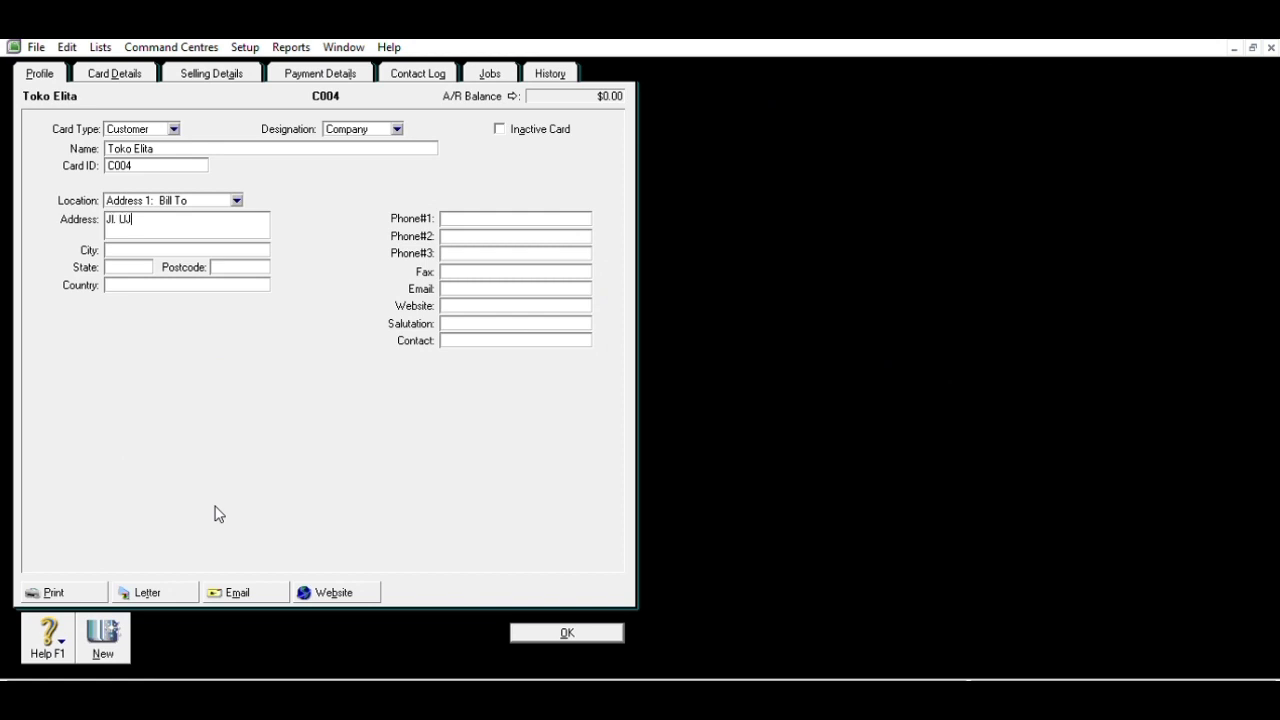
text(Jakarta)
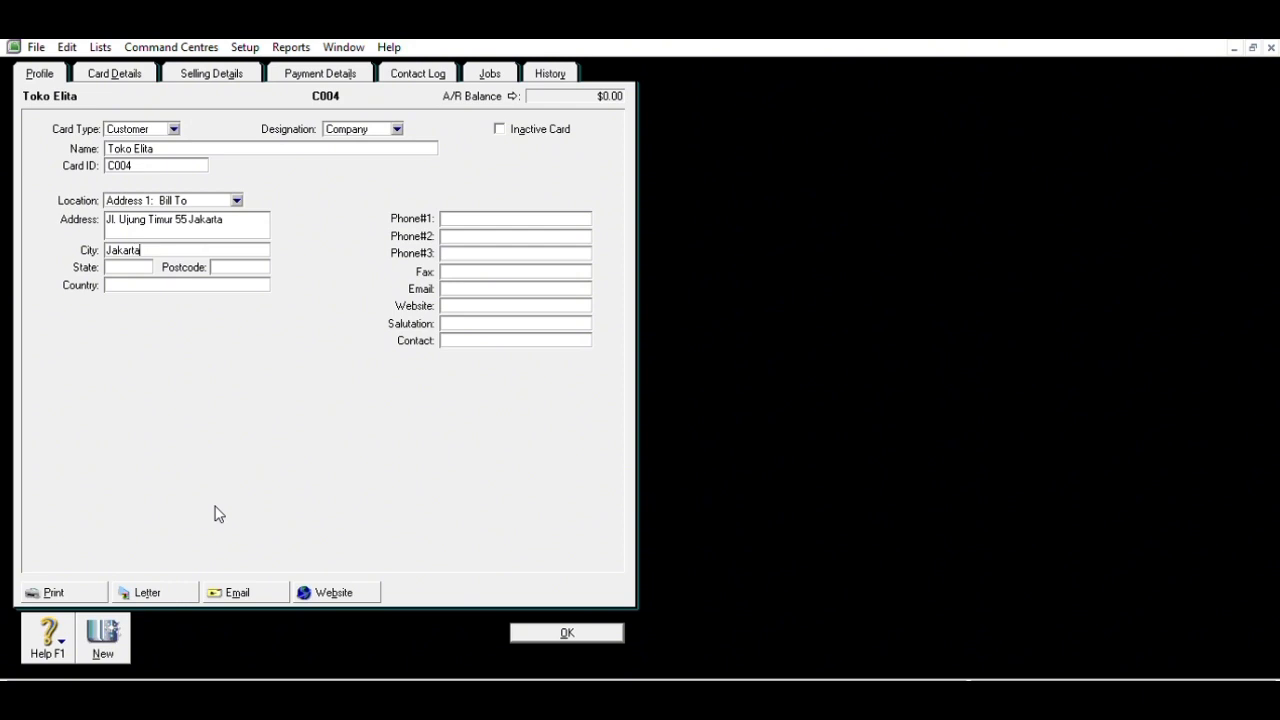
key(Tab)
text(Jakarta)
key(Tab)
text(Indonesia)
click(517, 210)
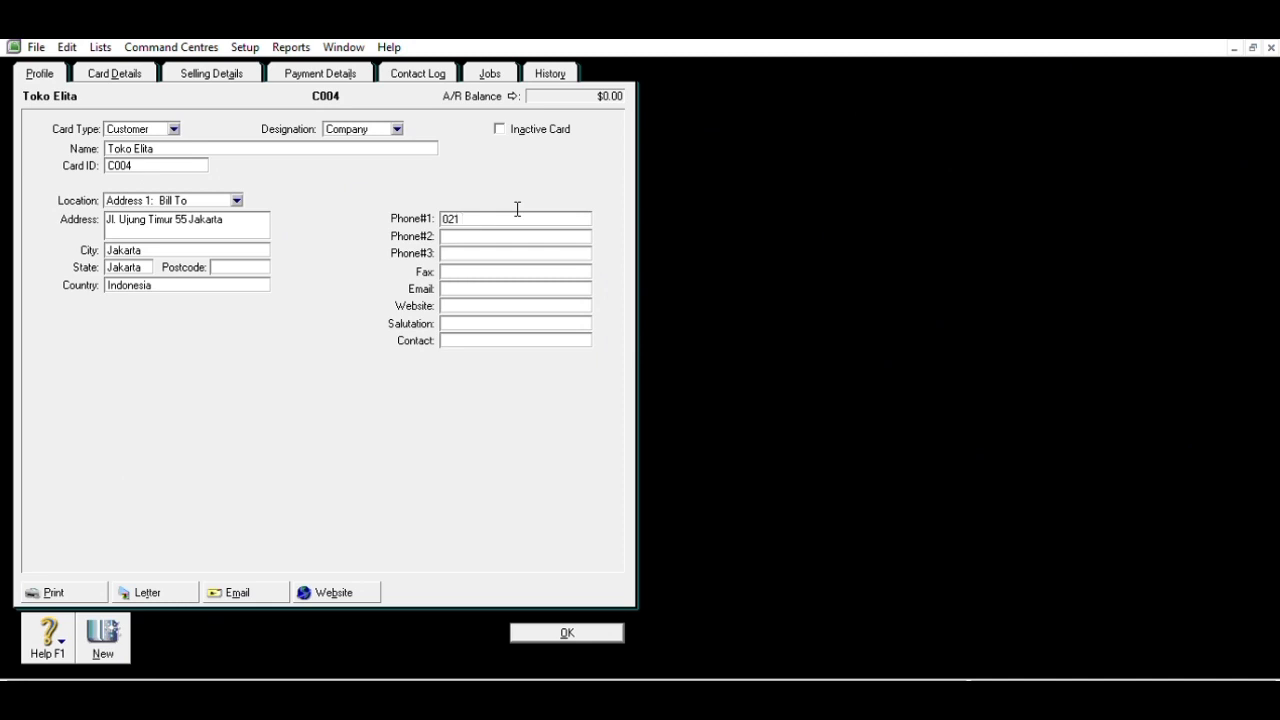
- Give Toko Elita 30-day terms, a 1% monthly late charge and N-T freight tax, then save
click(220, 66)
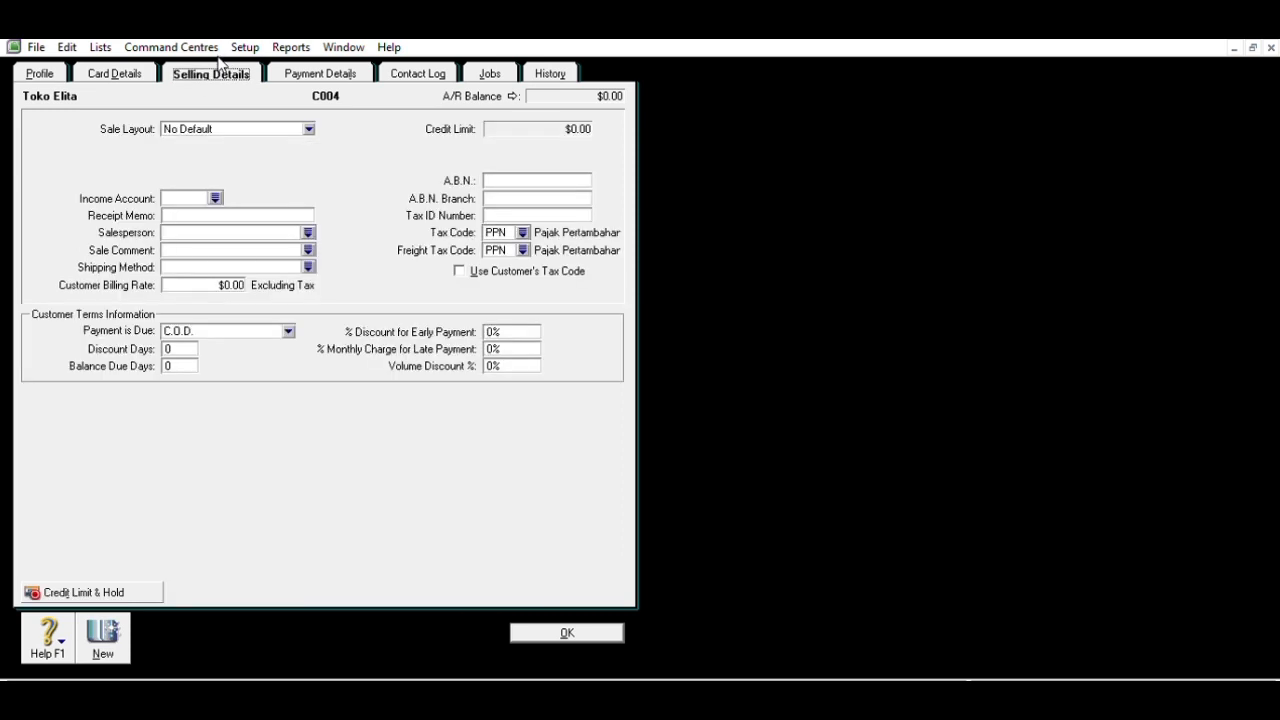
click(289, 329)
click(275, 356)
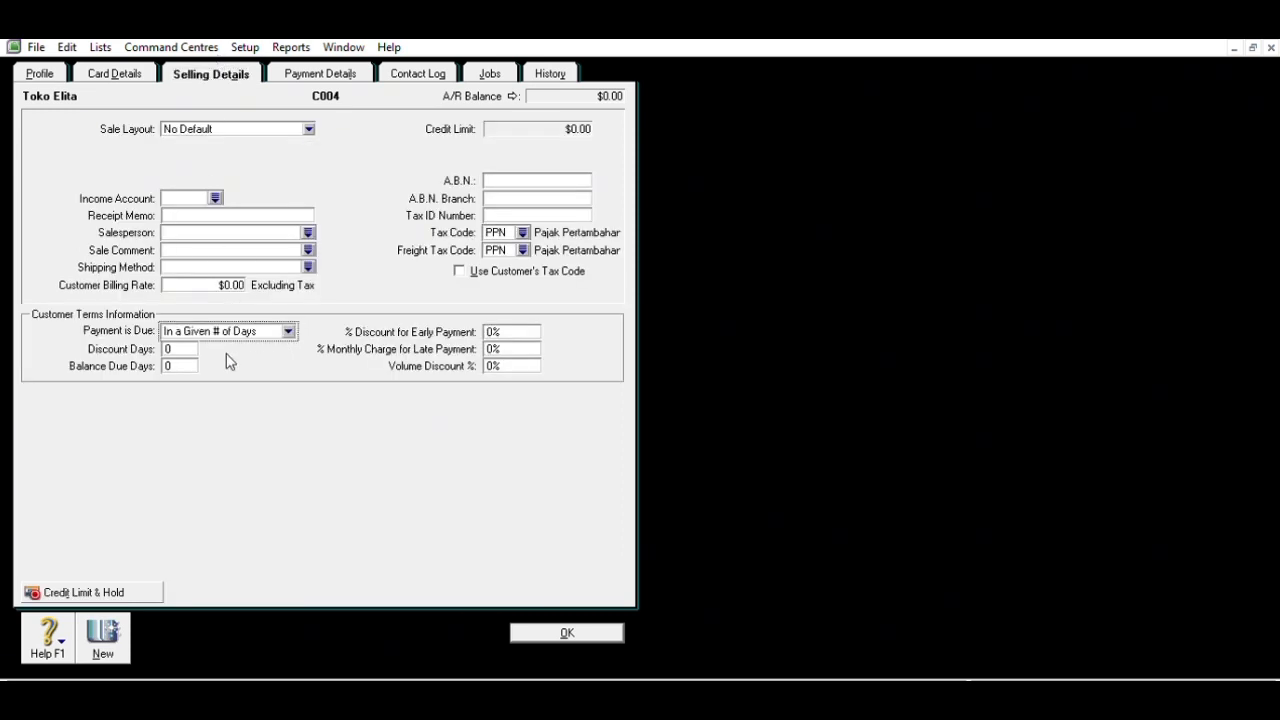
click(193, 361)
text(30)
click(503, 348)
text(1)
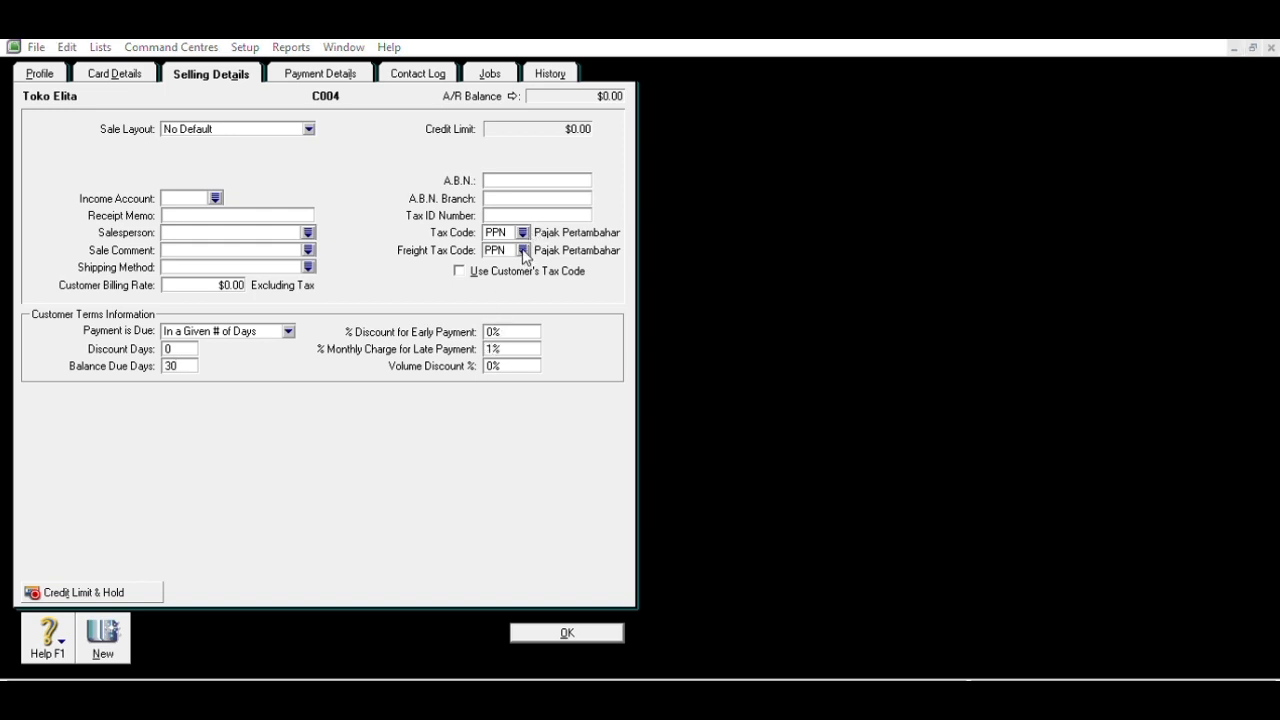
double_click(709, 468)
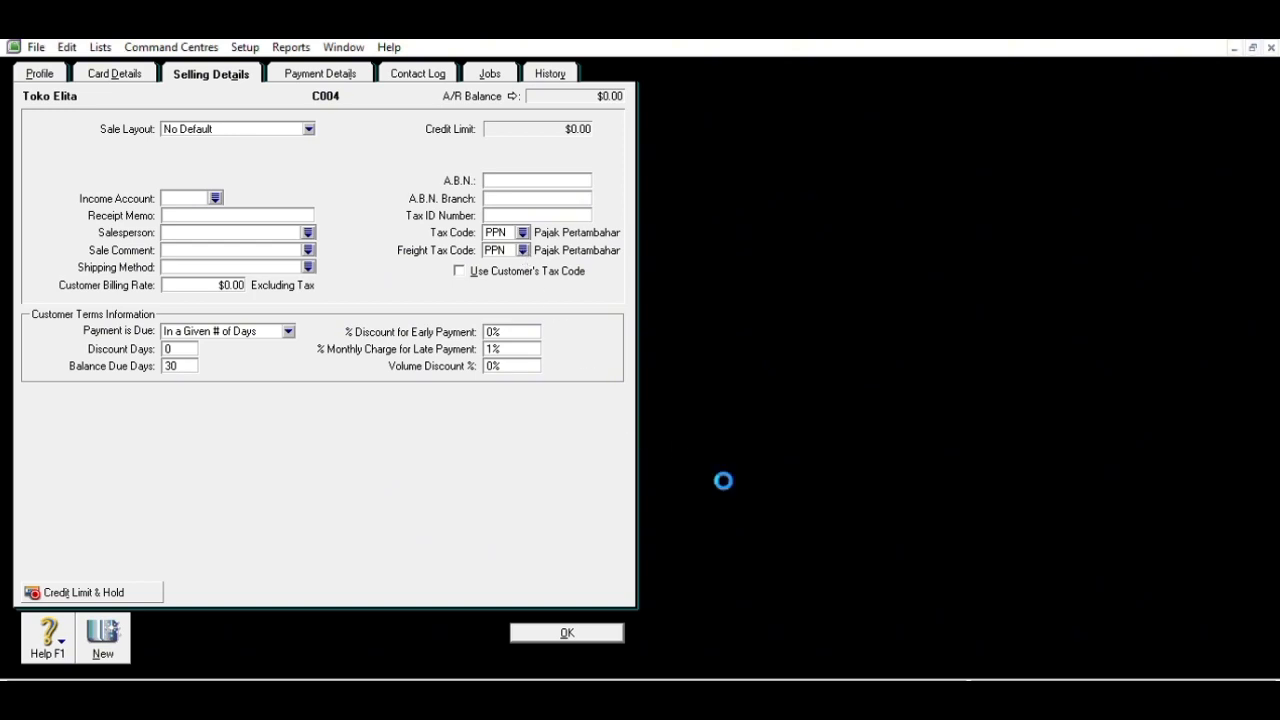
click(614, 630)
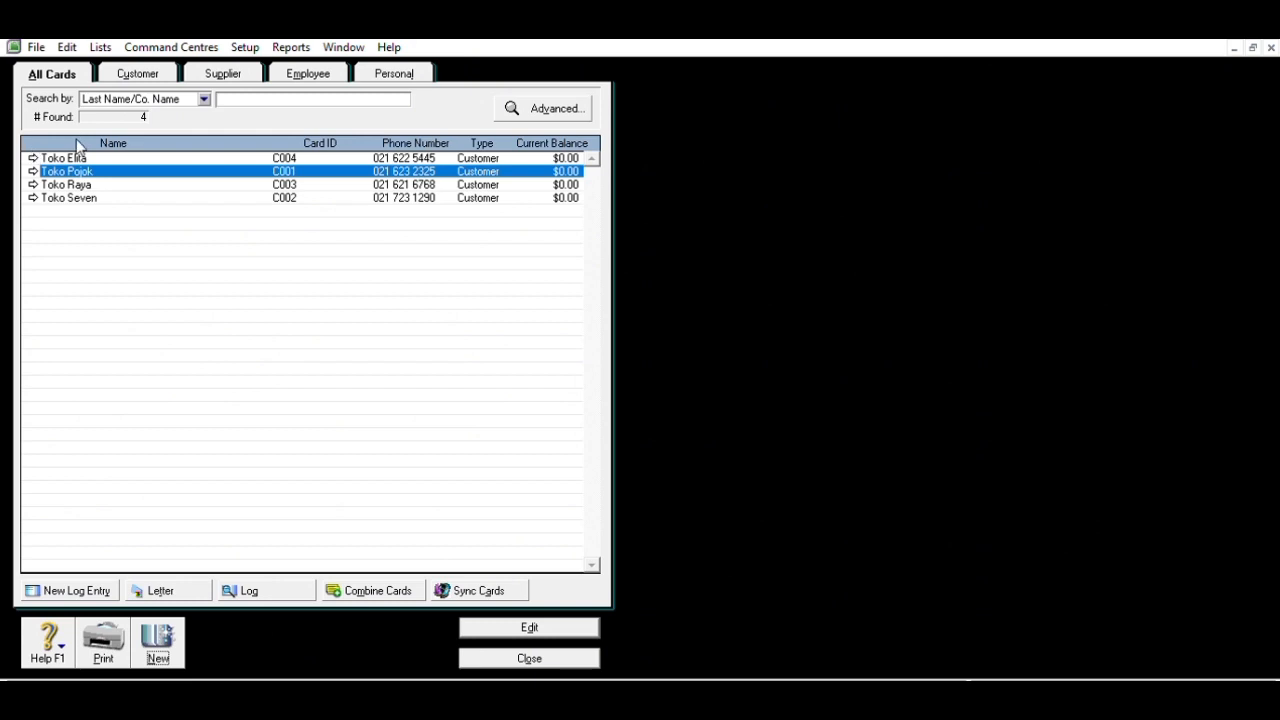
- Change Toko Seven's street number to 36, save the card, then list supplier cards
click(33, 197)
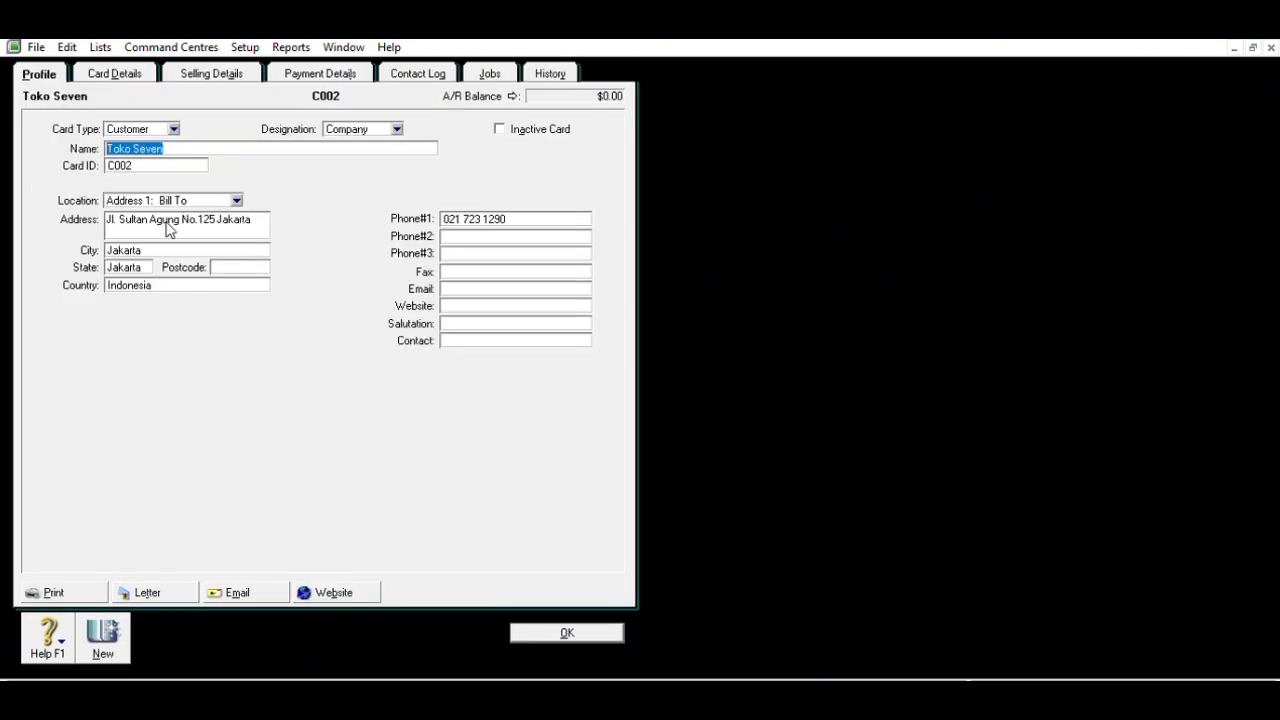
click(215, 219)
click(215, 219)
key(BackSpace)
key(BackSpace)
key(BackSpace)
key(BackSpace)
key(BackSpace)
key(BackSpace)
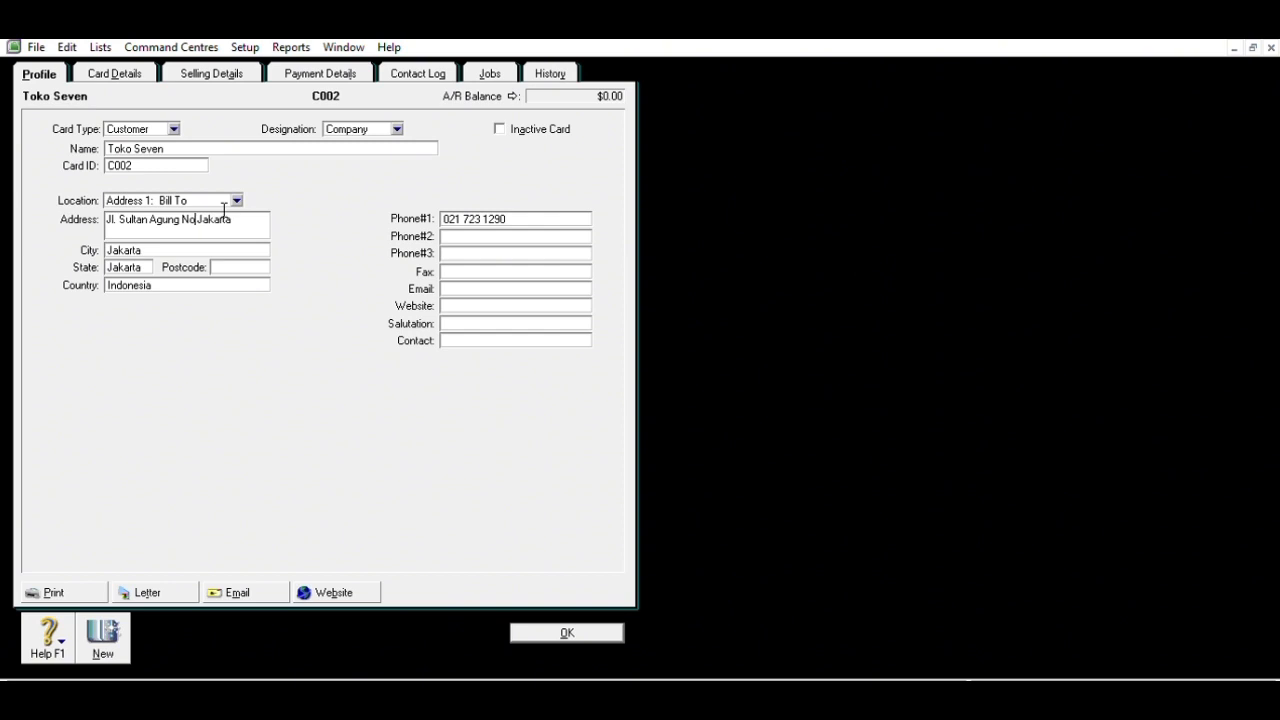
text(36)
click(565, 630)
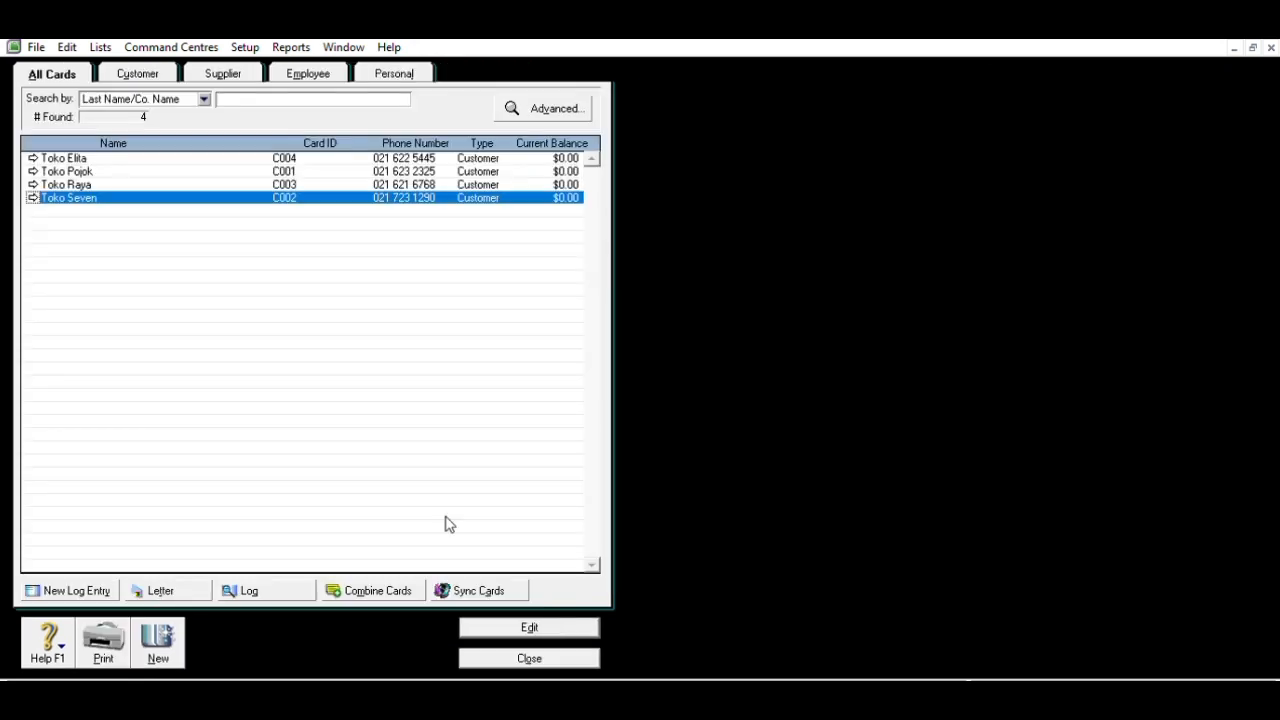
click(229, 71)
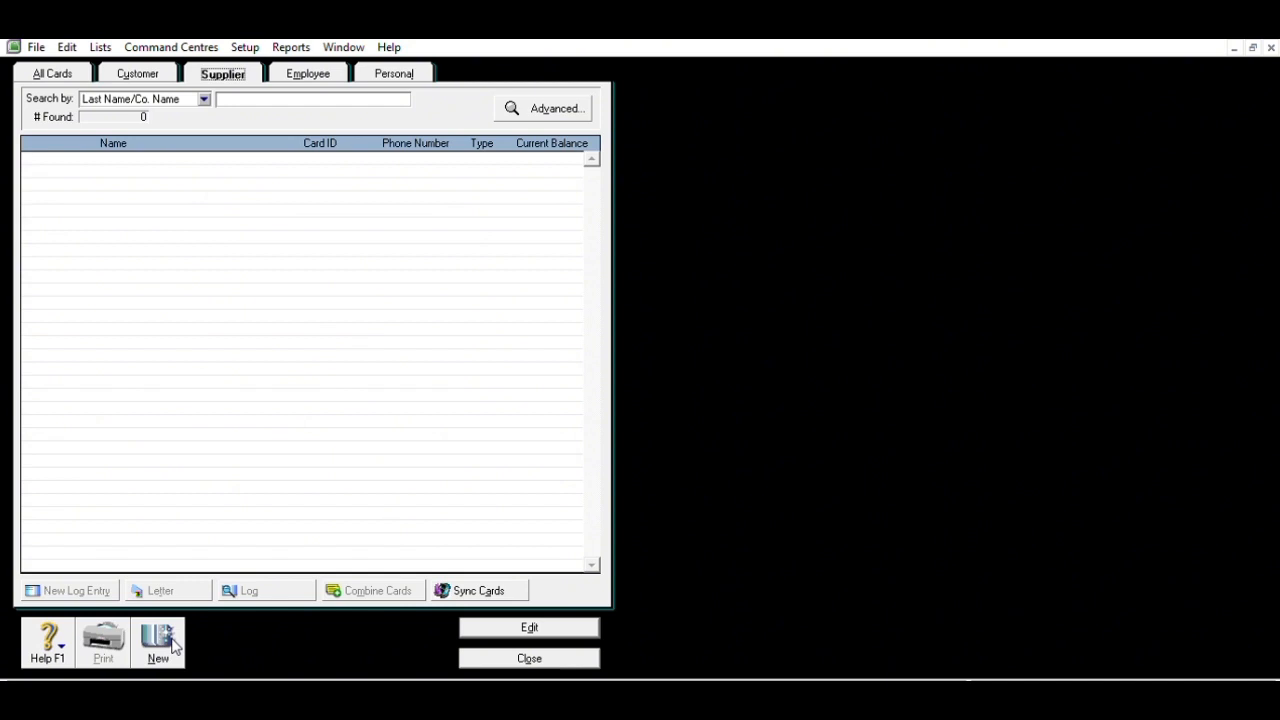
- Start a new supplier card named PT Gunung Kawi, card ID S001, with its street address
click(172, 645)
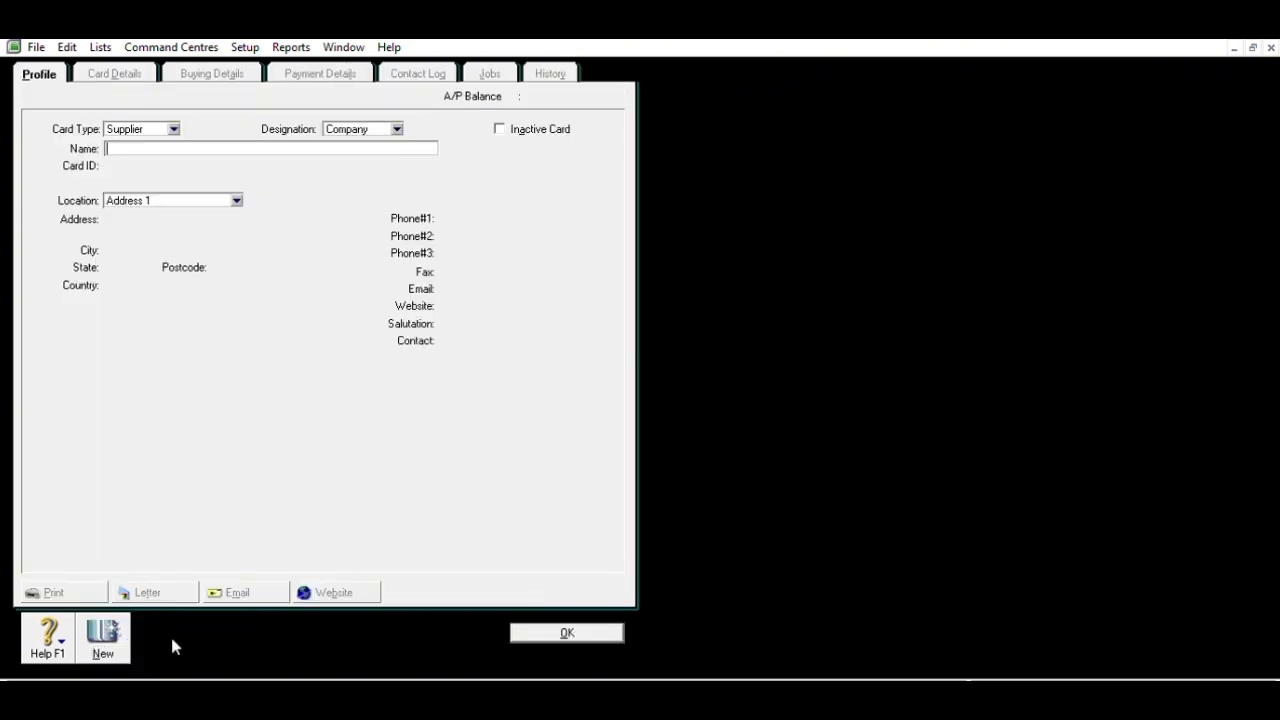
text(PT Gunung)
text(Kawi)
key(Tab)
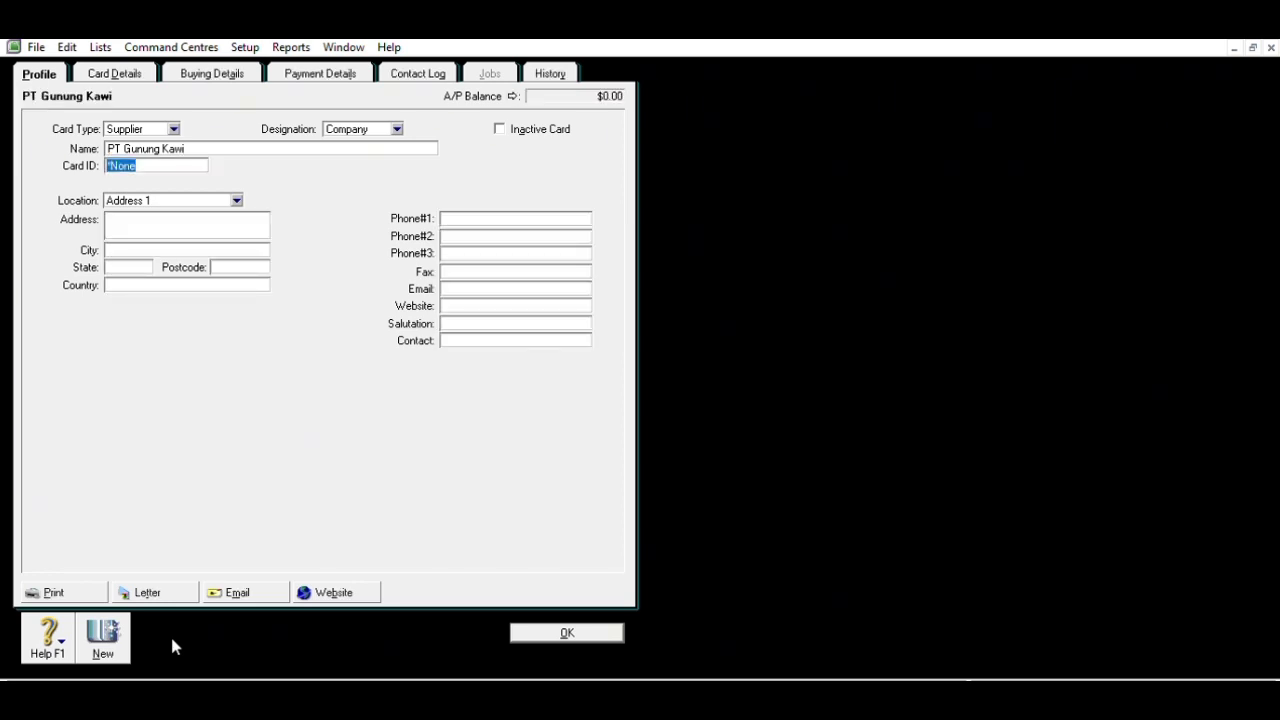
text(S001)
key(Tab)
key(Tab)
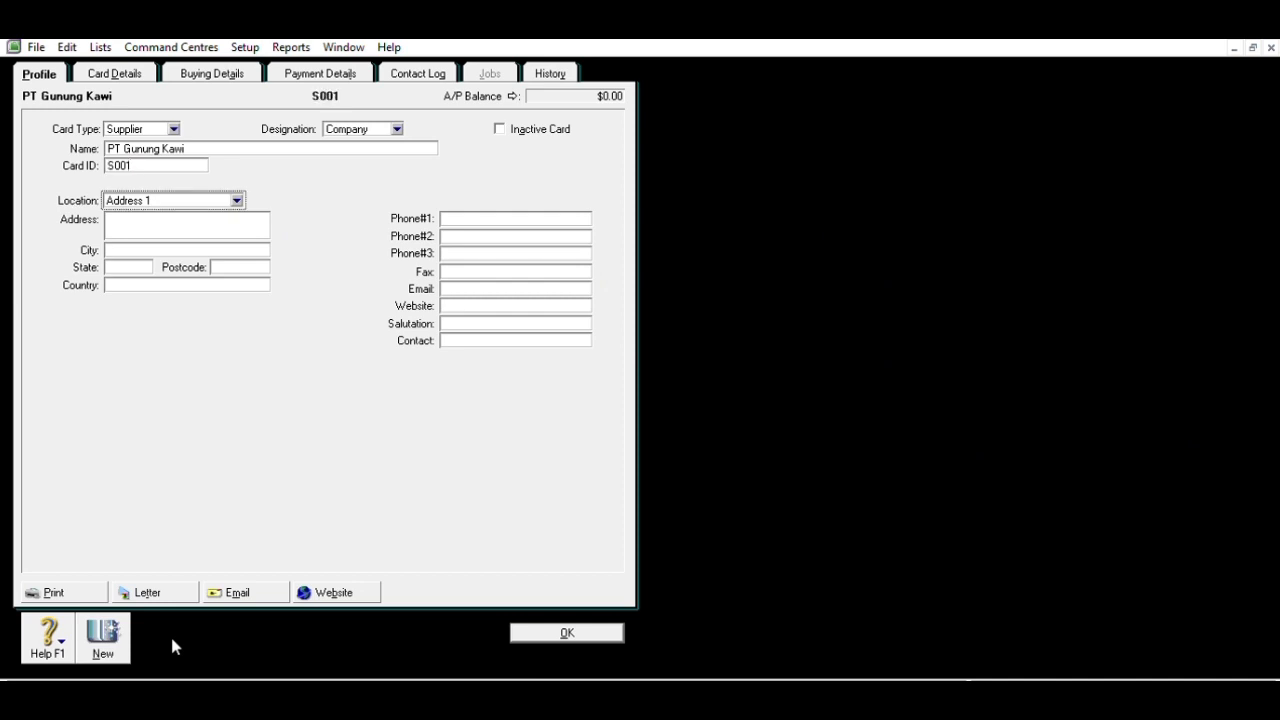
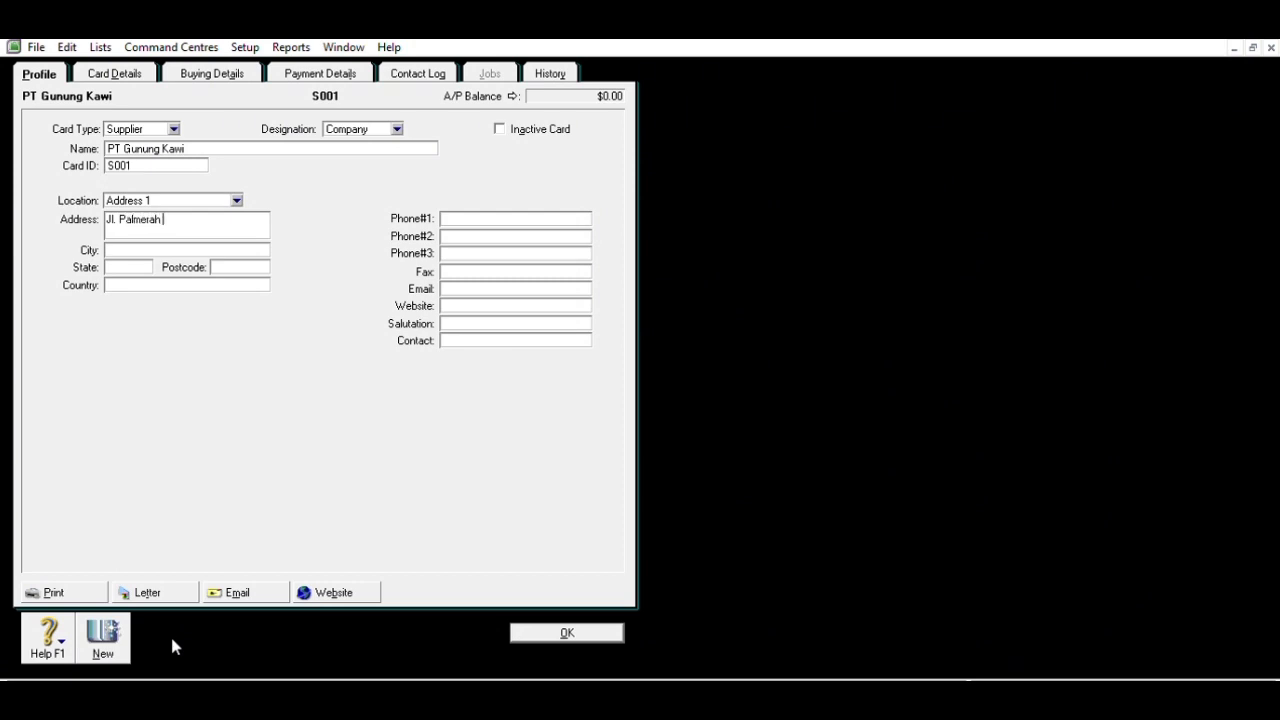
- Fill in Jakarta as city and state, Indonesia as country, and the supplier's phone number
key(Tab)
text(Jakarta)
key(Tab)
text(Jakarta)
key(Tab)
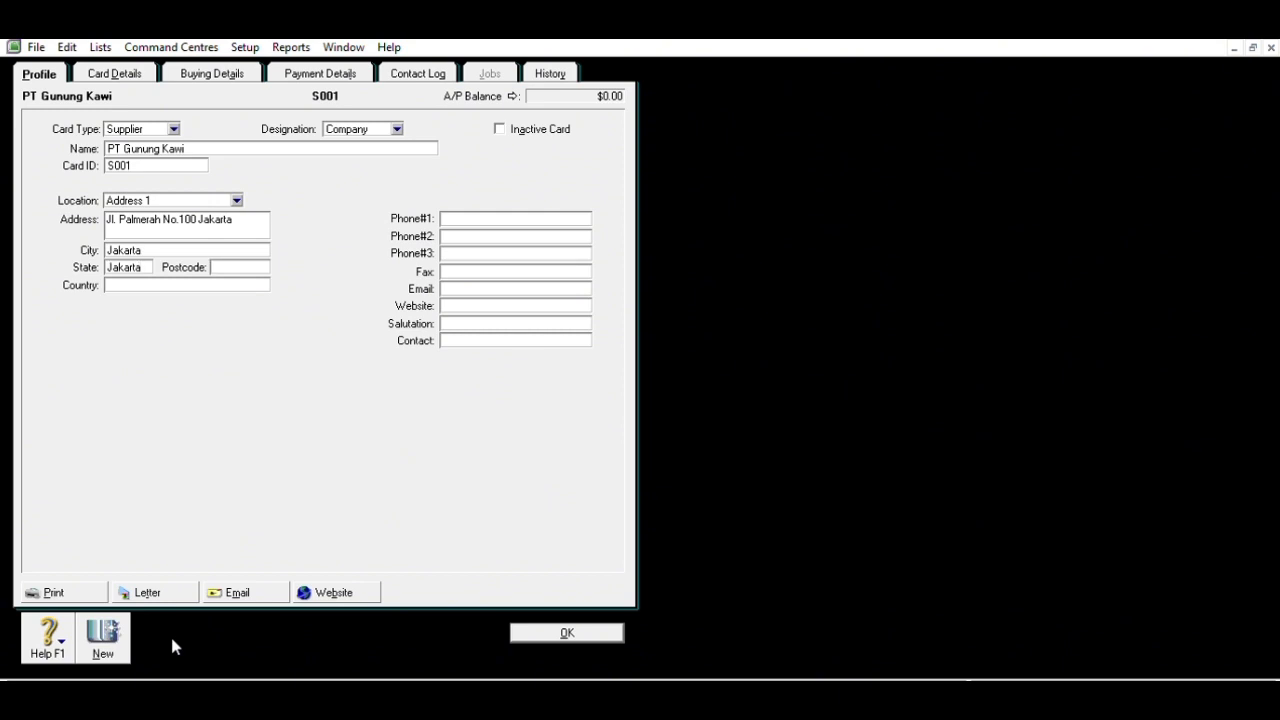
text(Indonesia)
click(479, 212)
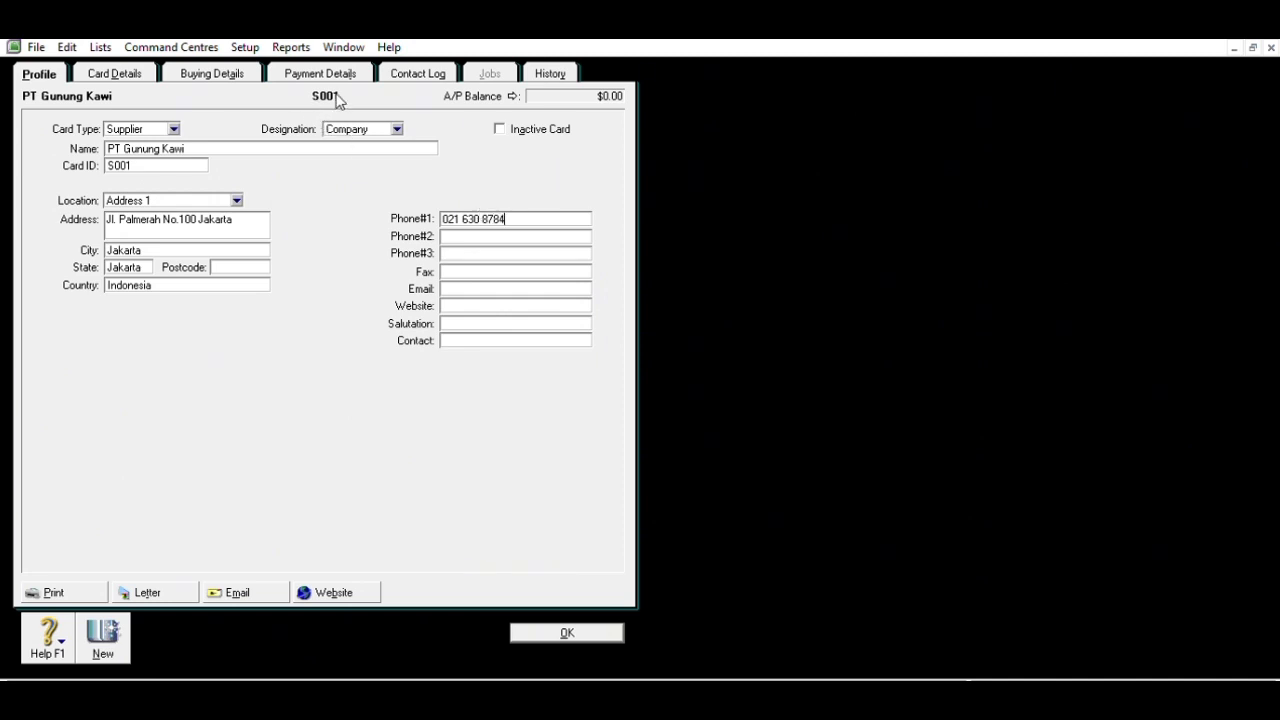
click(248, 68)
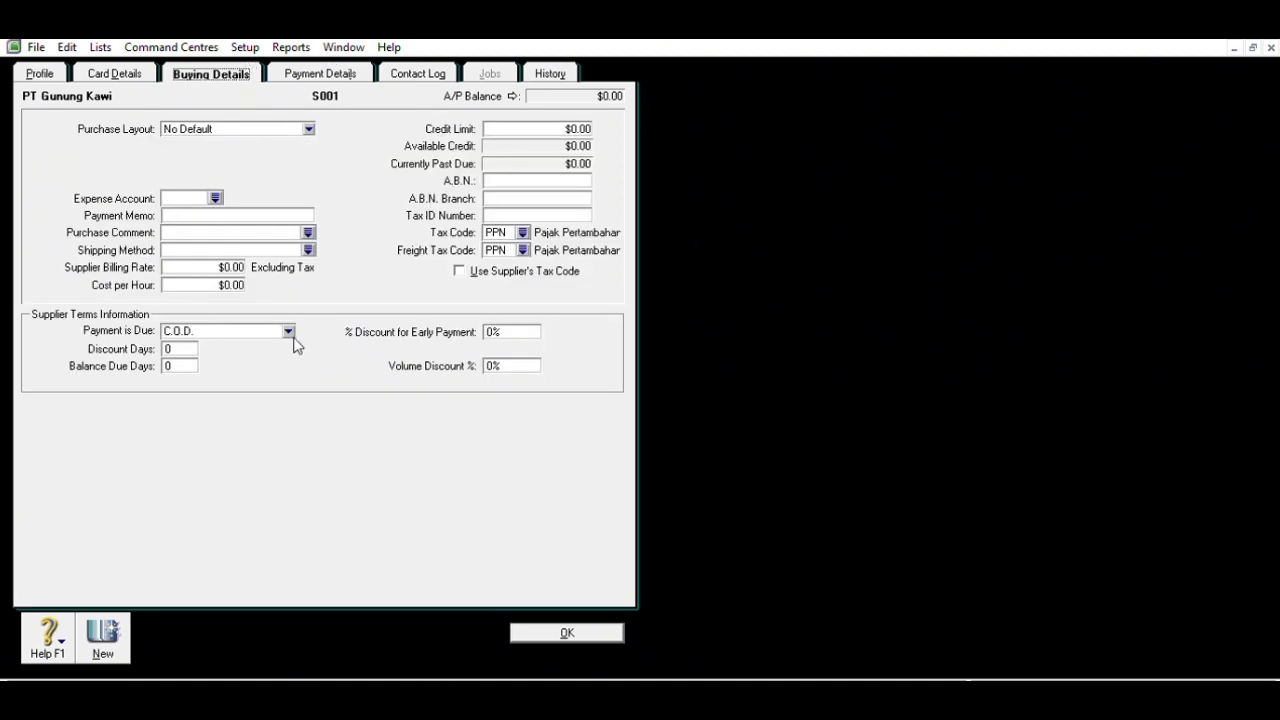
- Make PT Gunung Kawi's payment due in 30 days, then start a blank supplier card
click(289, 330)
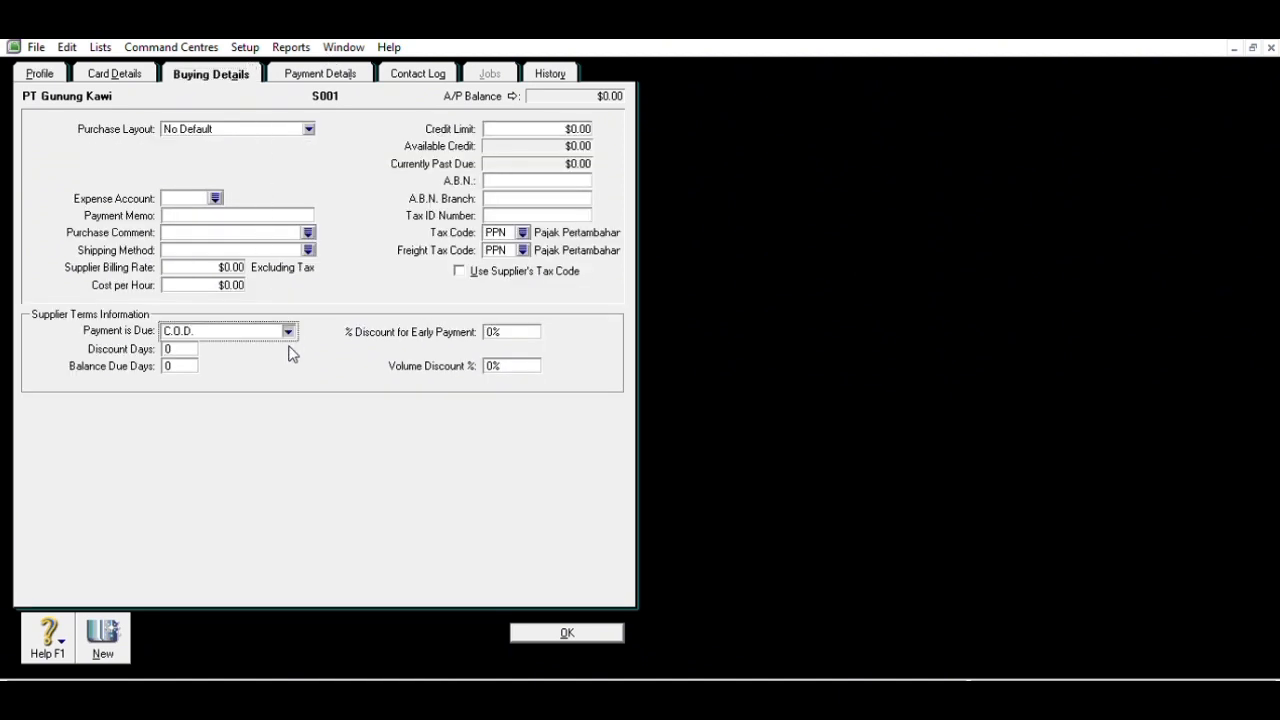
click(291, 363)
click(196, 365)
text(30)
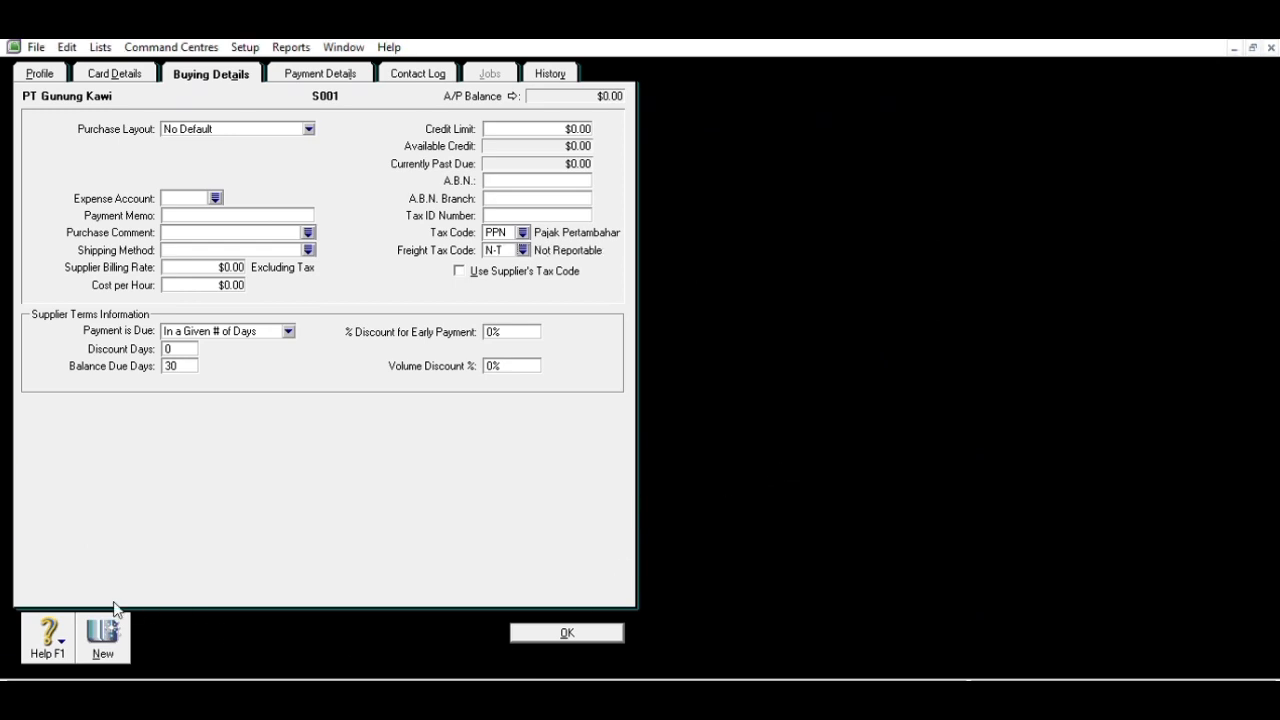
click(103, 635)
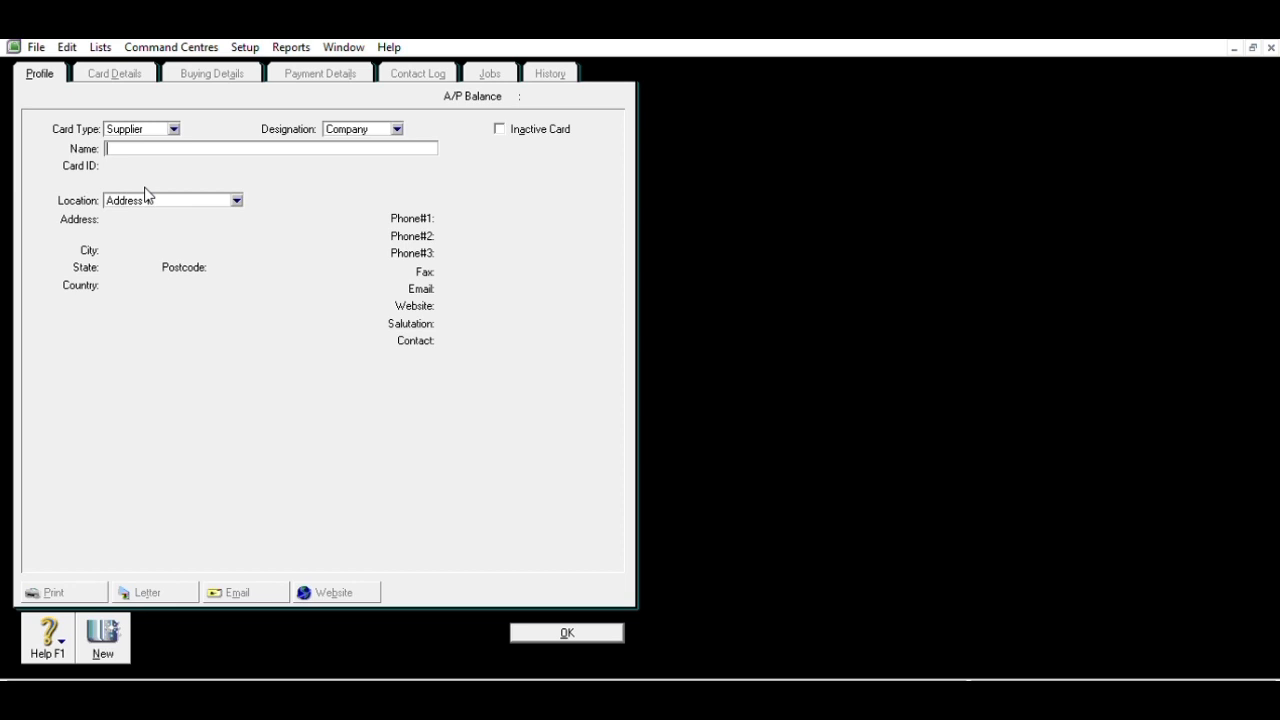
- Enter supplier PT Bromo Asri, card ID S002, with its Jakarta, Indonesia address and phone number
text(PT Bromo Asri)
key(Tab)
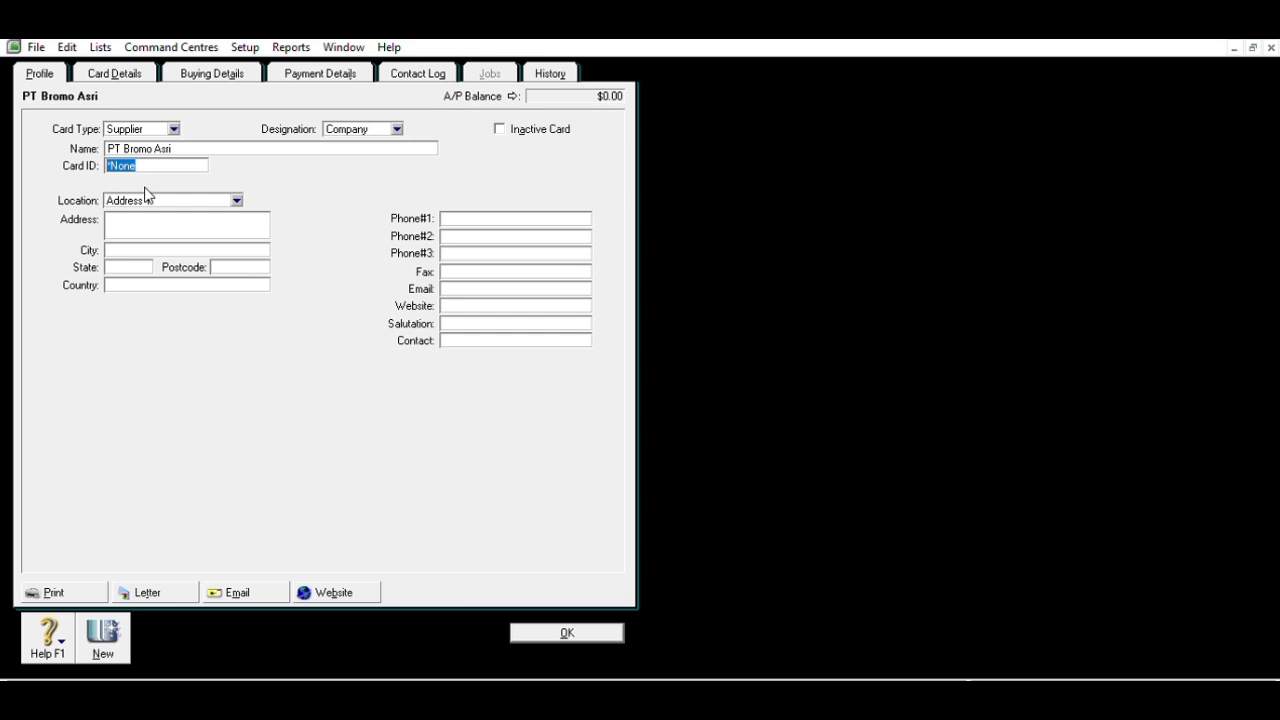
text(S002)
key(Tab)
key(Tab)
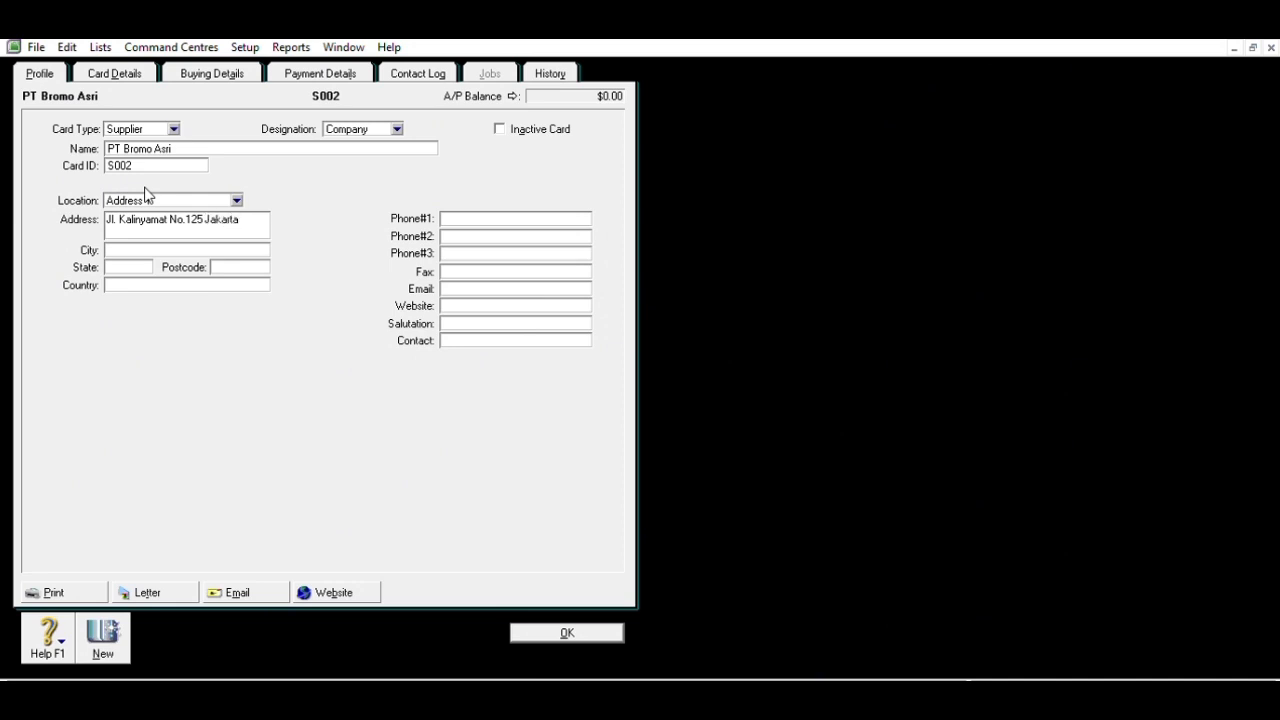
text(Jakarta)
key(Tab)
text(Jakarta)
key(Tab)
text(Inonesia)
click(486, 212)
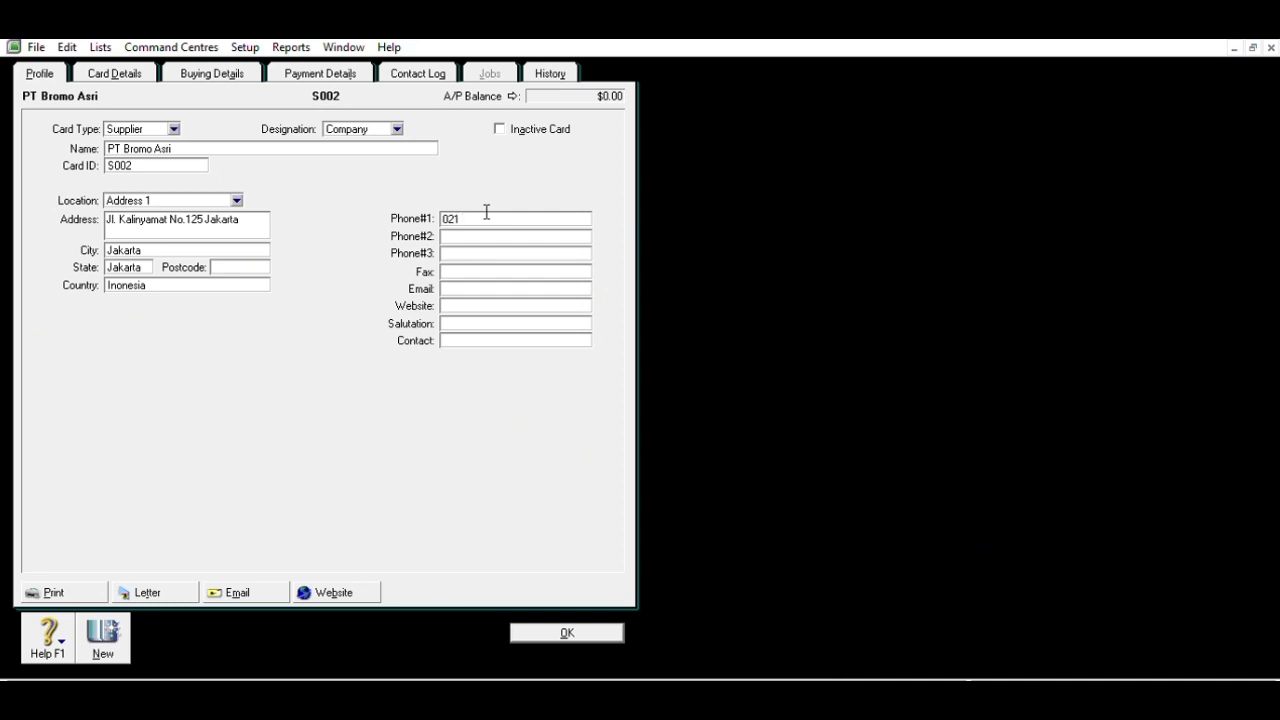
- Give PT Bromo Asri 30-day payment terms and N-T freight tax, then start a new card
click(231, 76)
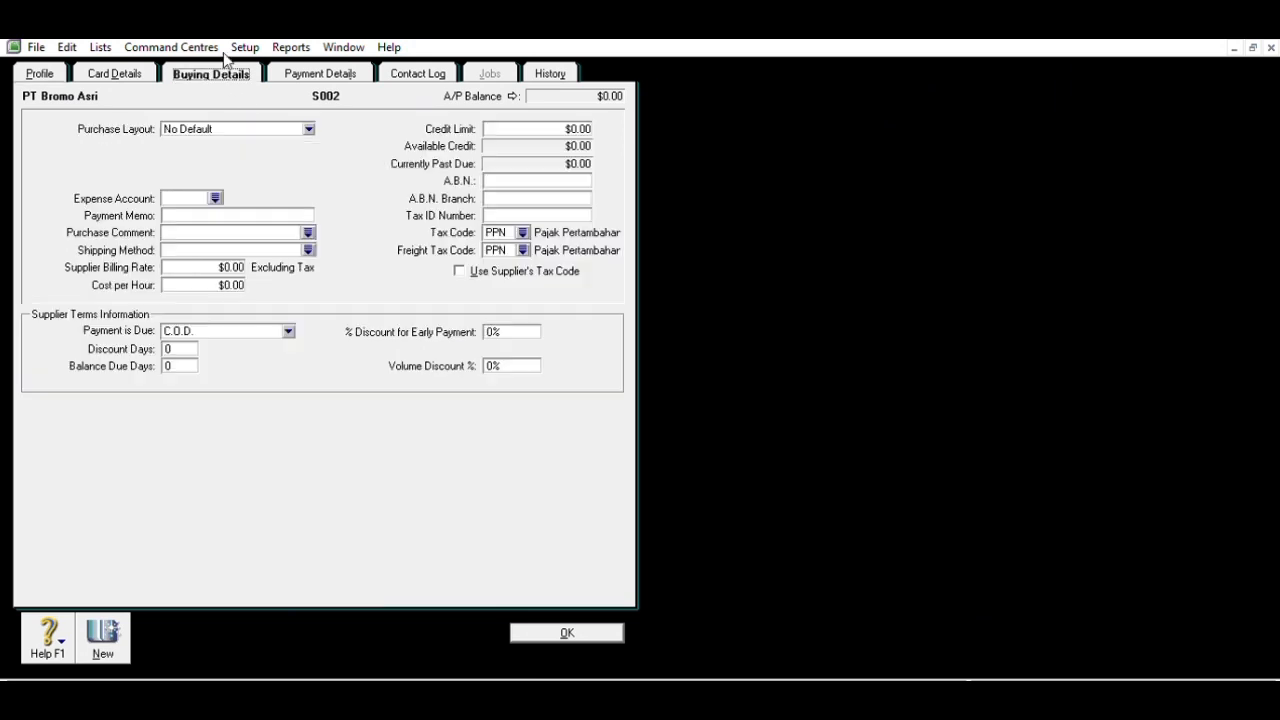
click(287, 329)
key(Down)
key(Down)
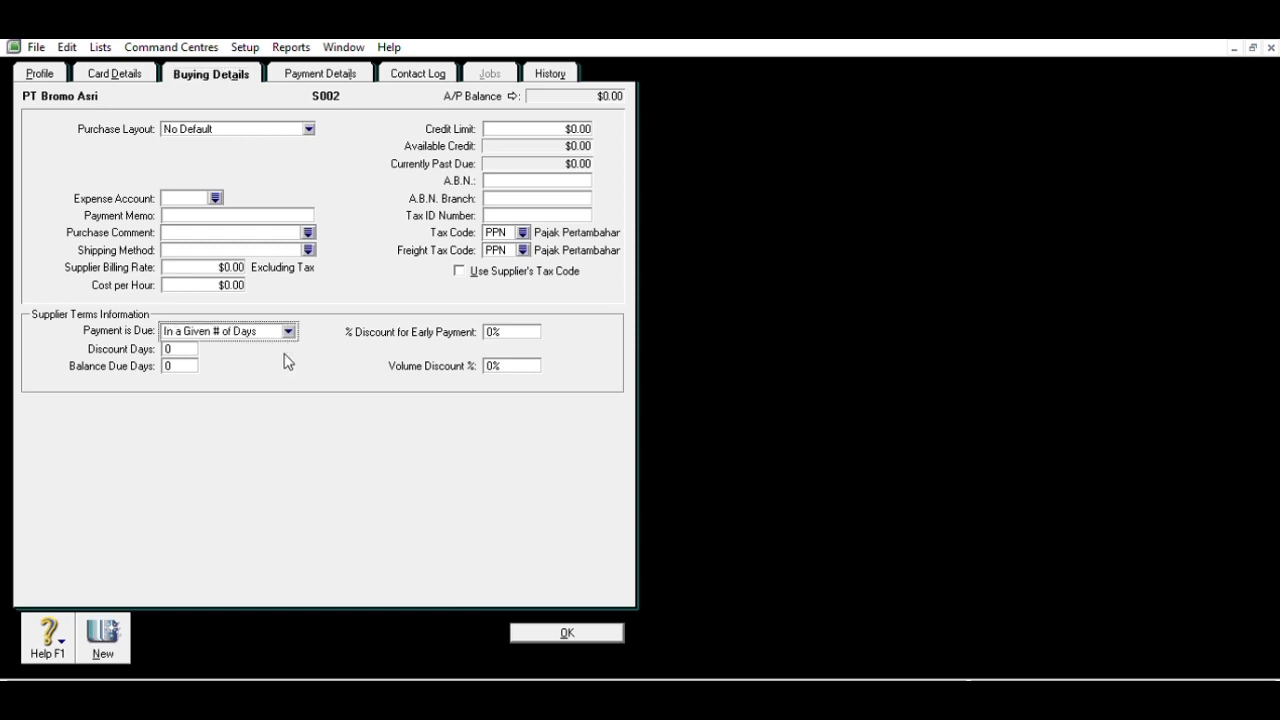
key(Tab)
text(30)
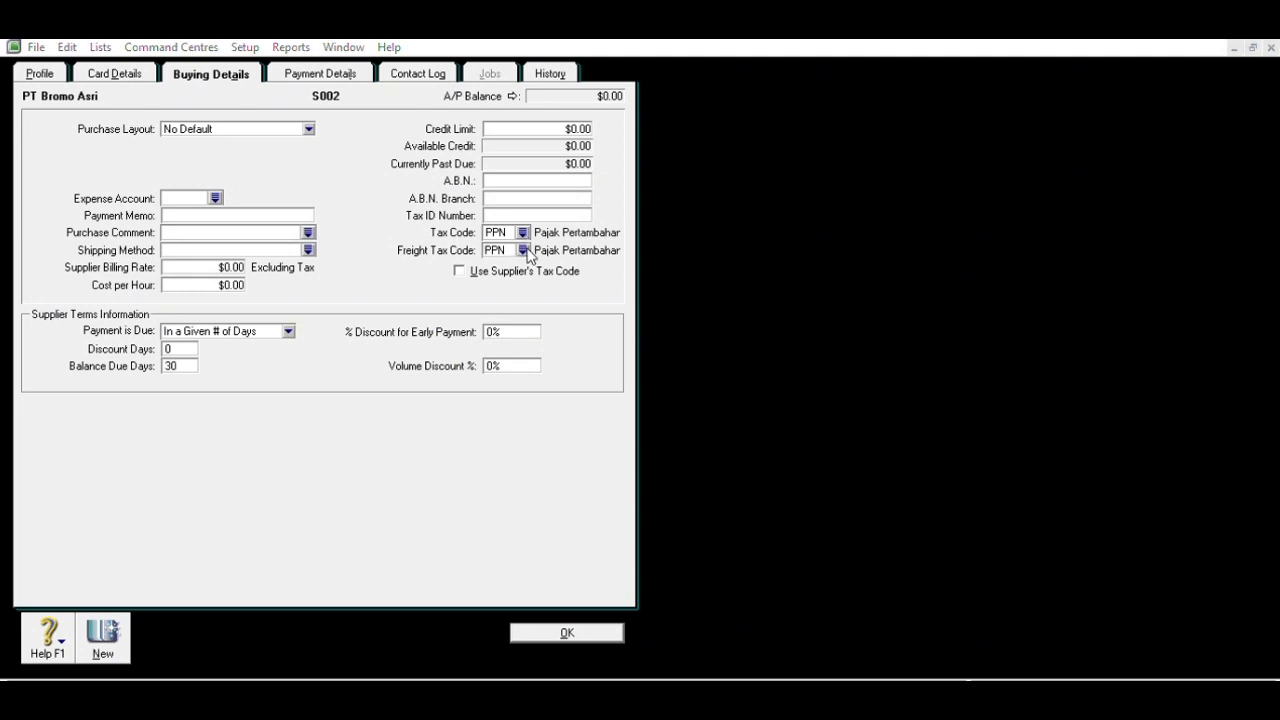
double_click(693, 463)
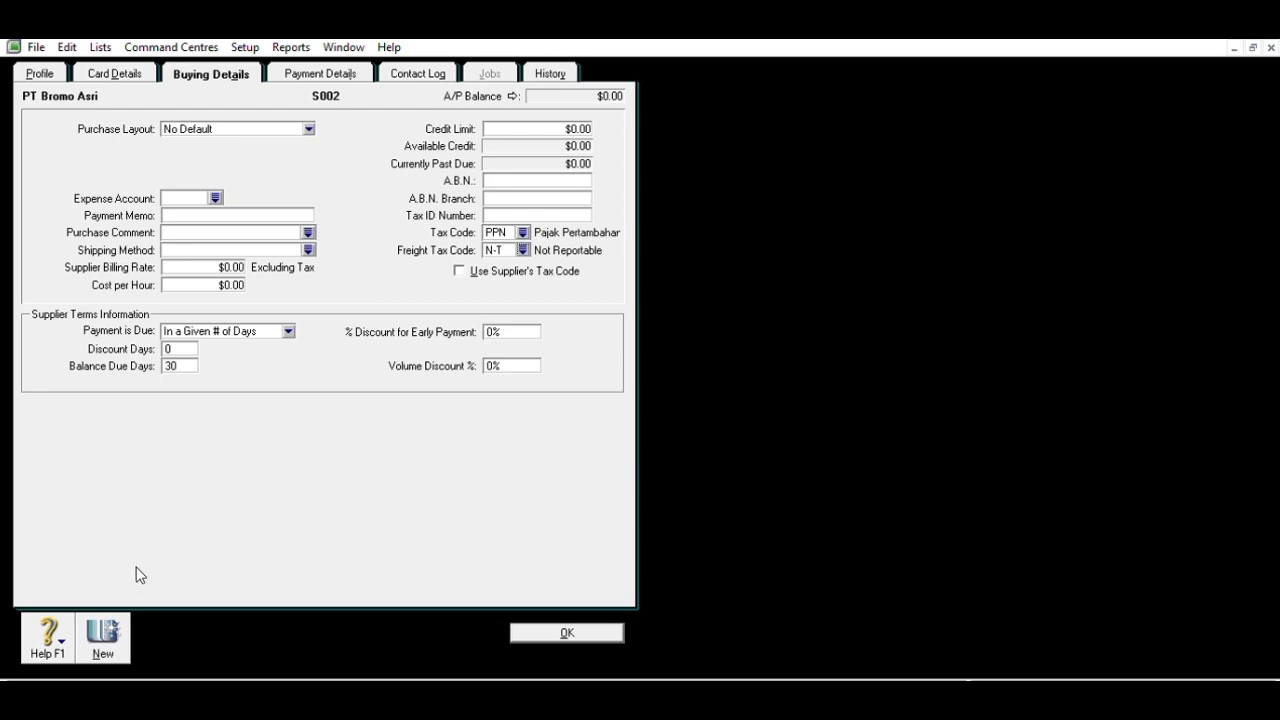
click(113, 613)
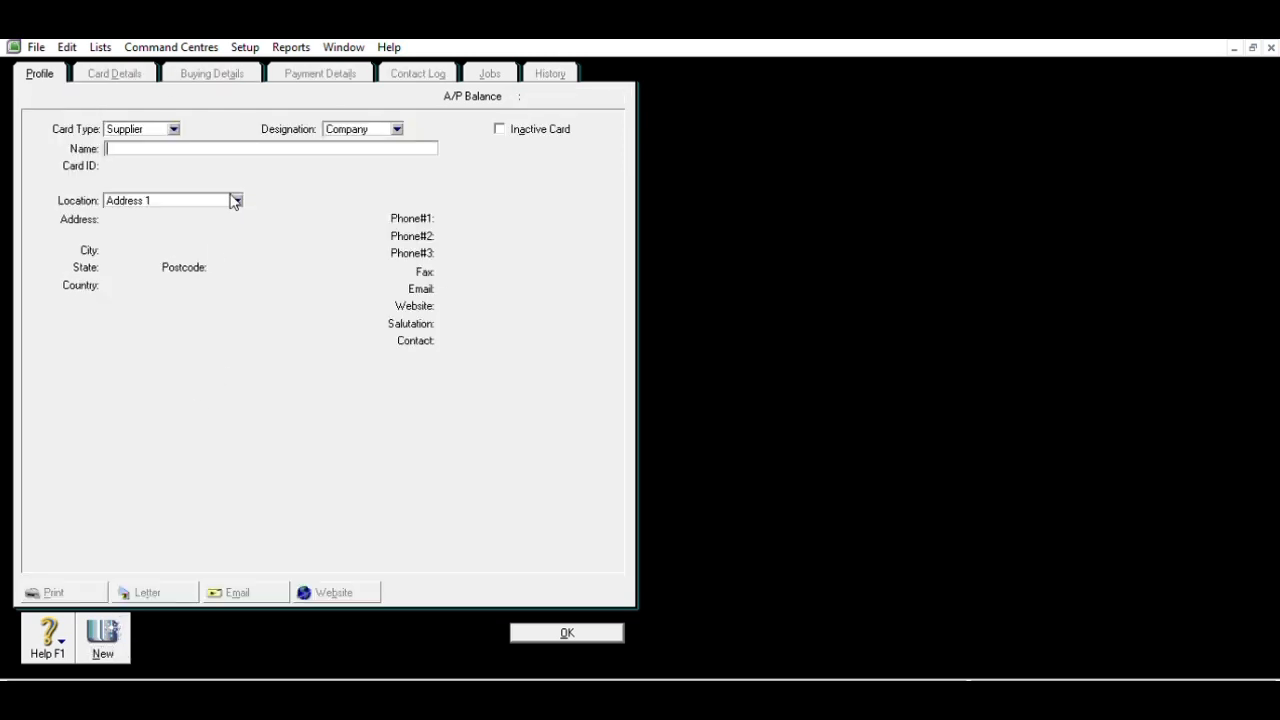
- Enter the name PT Jaya Putra, card ID S003 and its street address
click(234, 200)
click(142, 141)
text(PT Jaya Putra)
key(Tab)
text(S003)
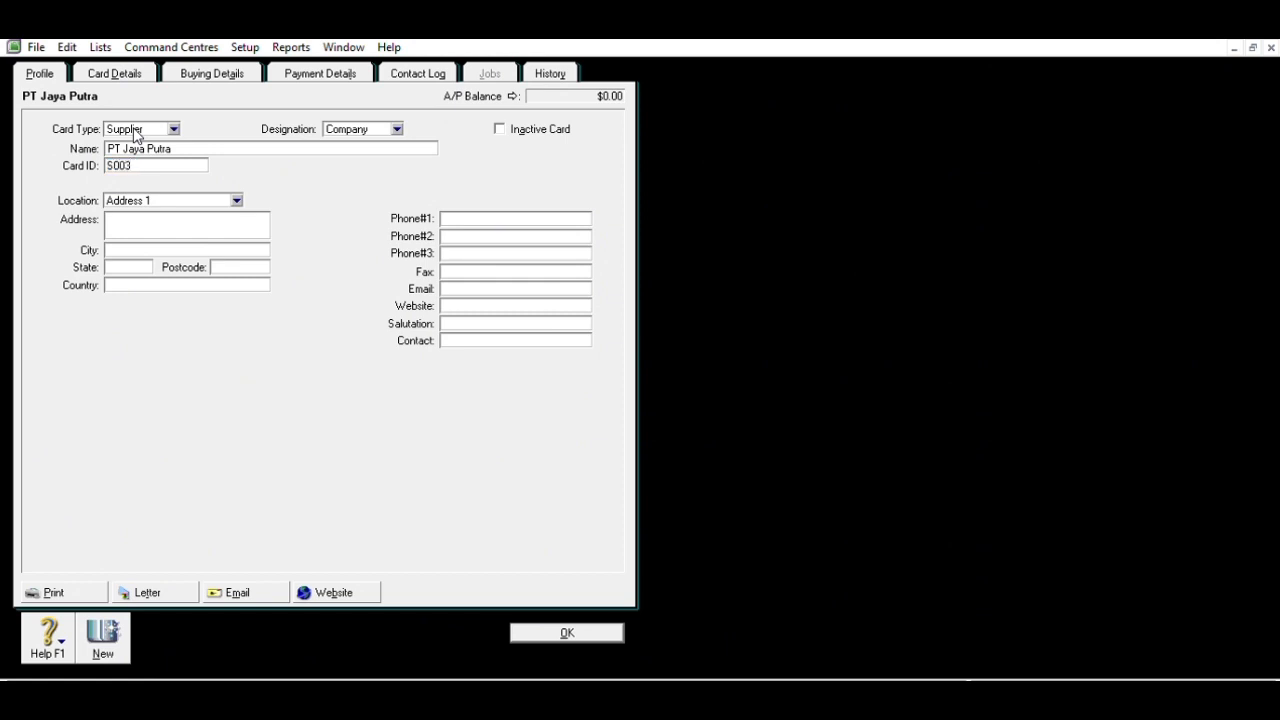
click(132, 214)
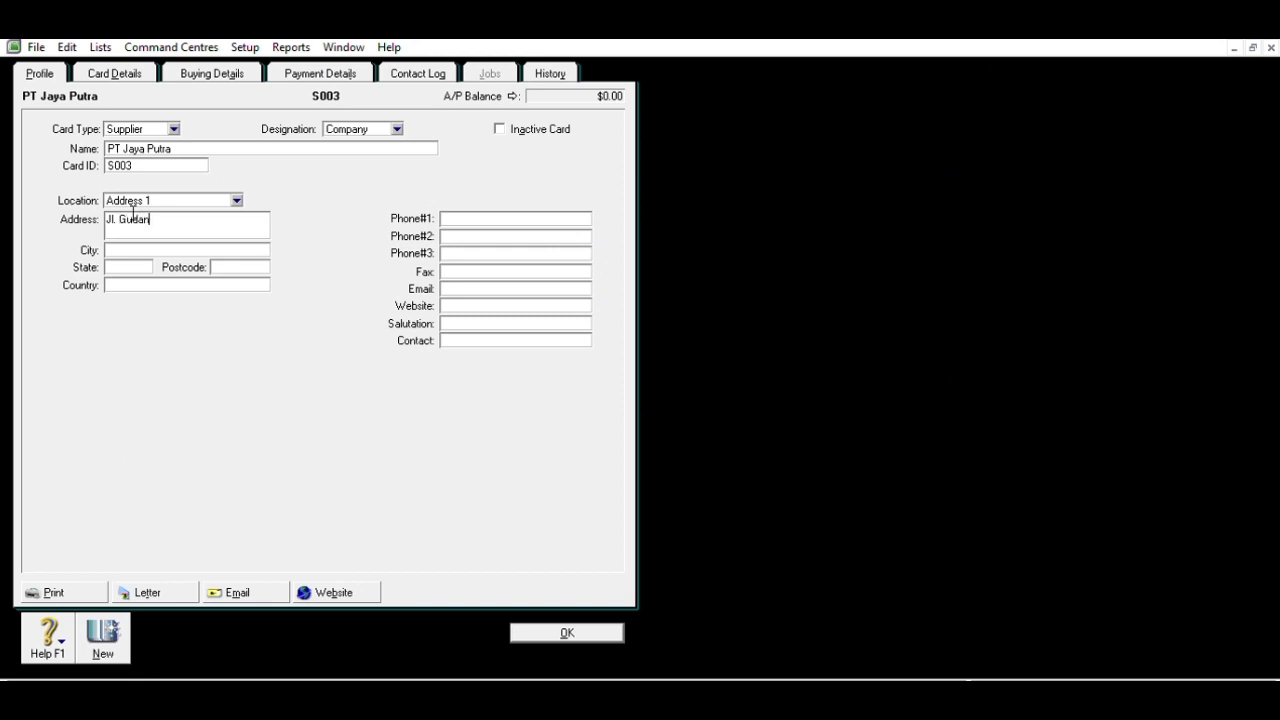
key(Tab)
text(Jaka)
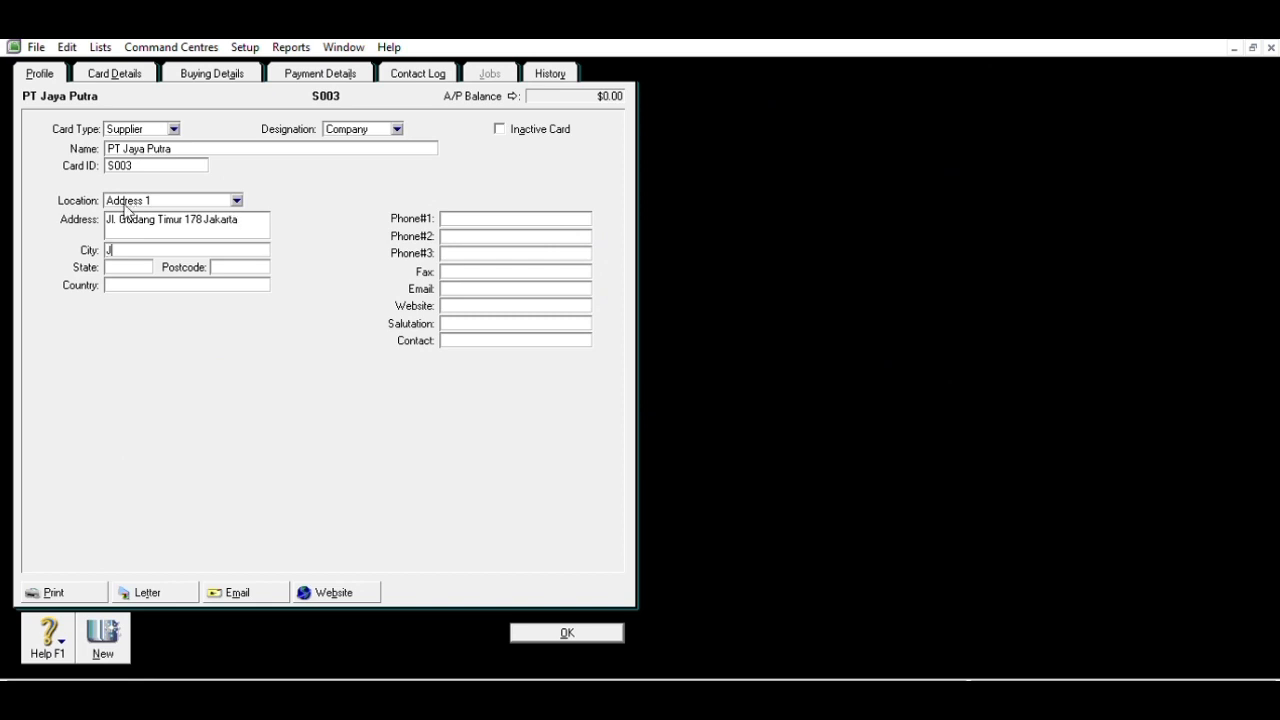
text(rta)
key(Tab)
text(Jakarta)
key(Tab)
text(In)
key(BackSpace)
key(BackSpace)
text(Indonesia)
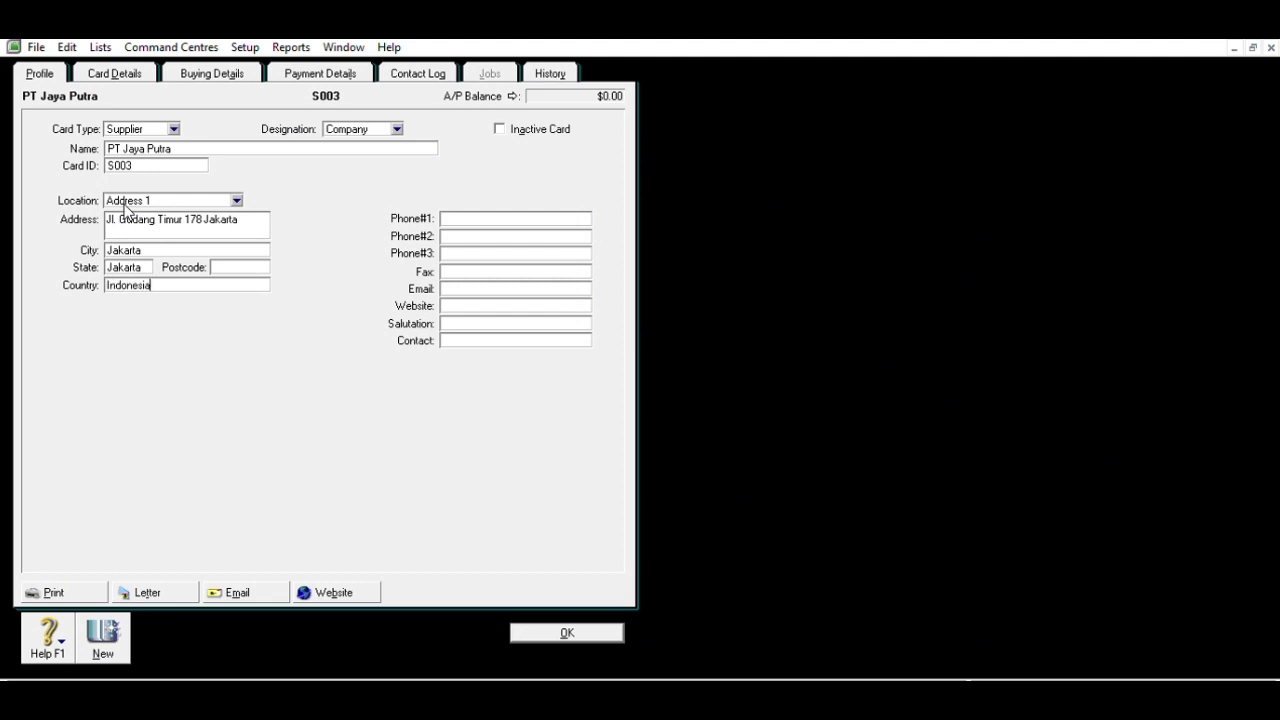
key(Tab)
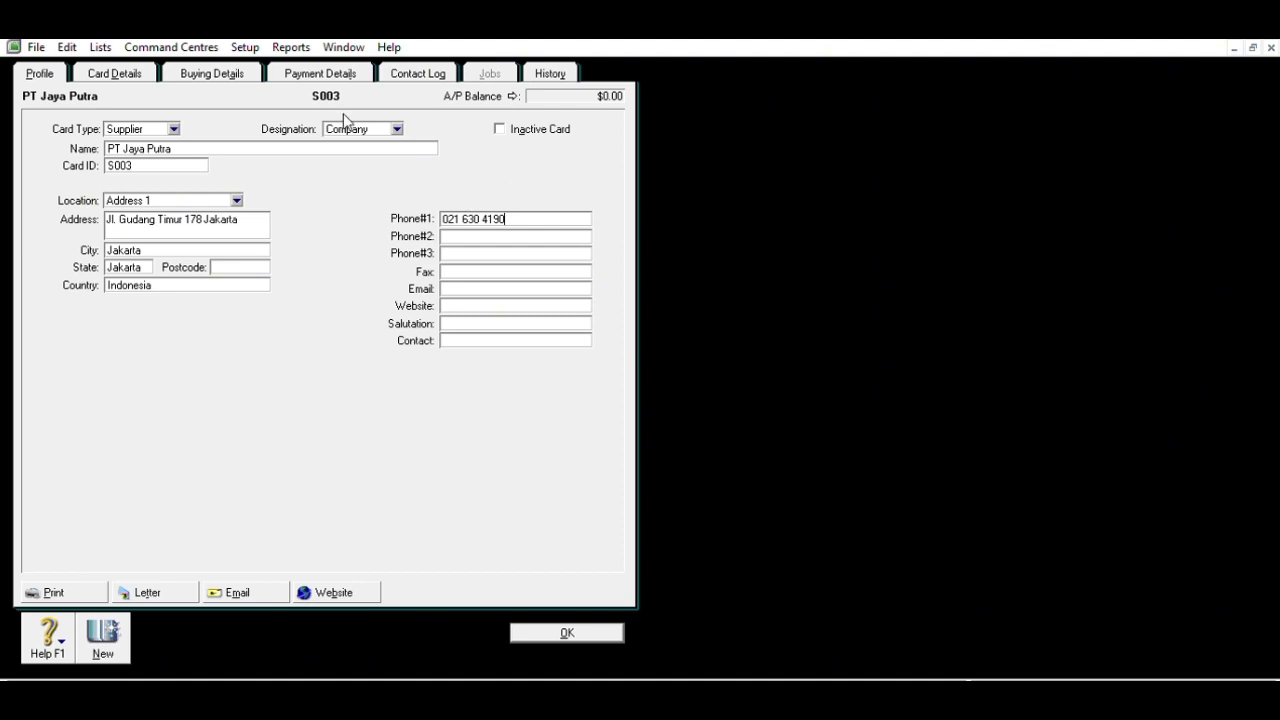
click(213, 73)
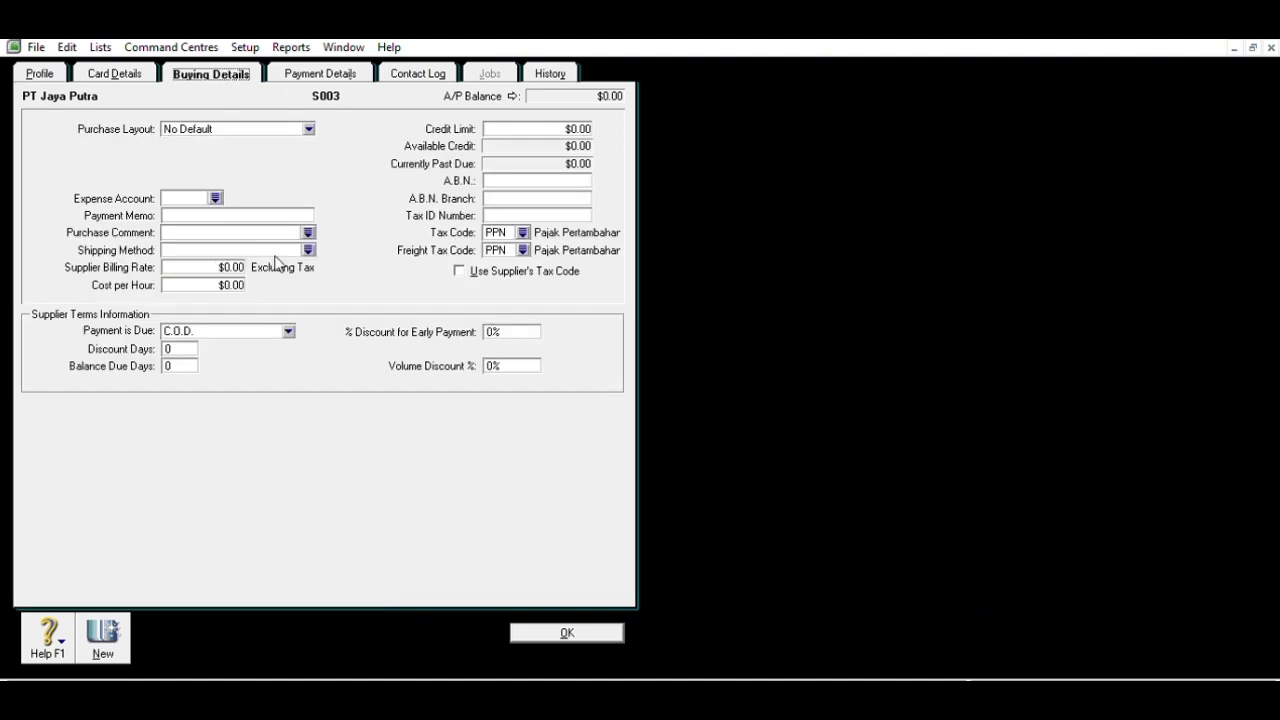
- Make PT Jaya Putra's payment due in a given number of days, with 30 balance due days
click(287, 325)
click(276, 363)
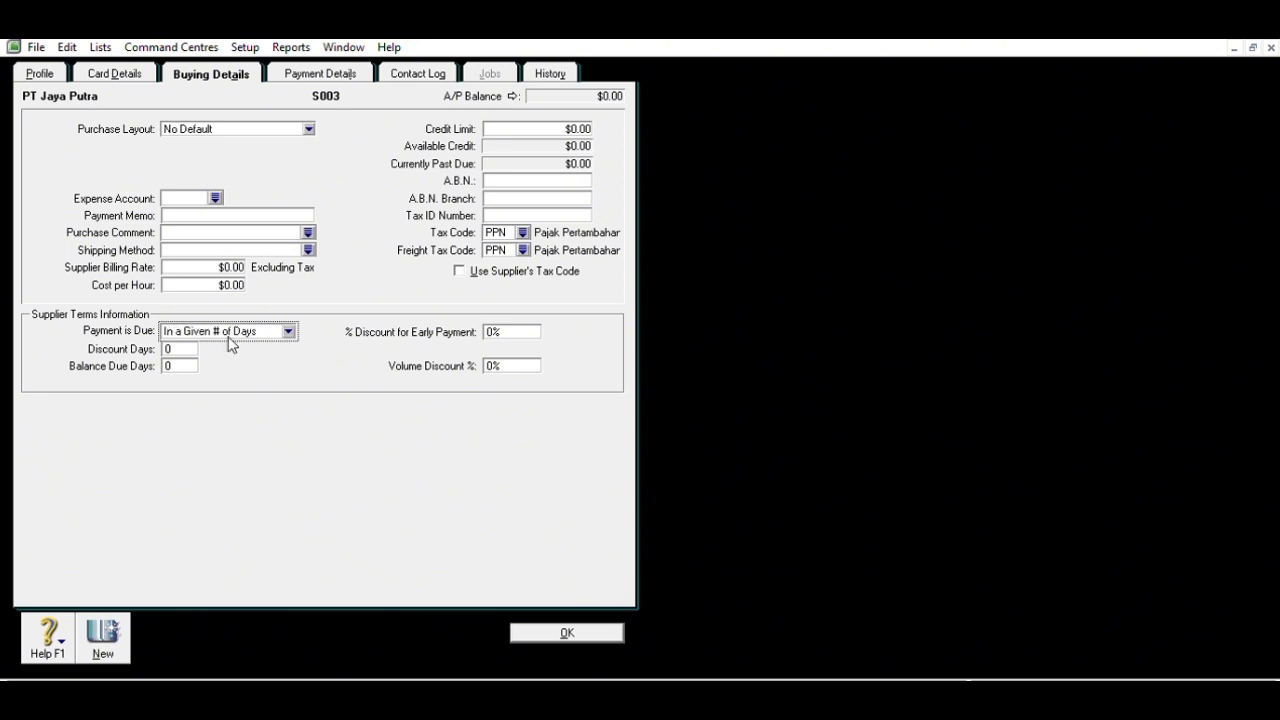
double_click(196, 358)
text(30)
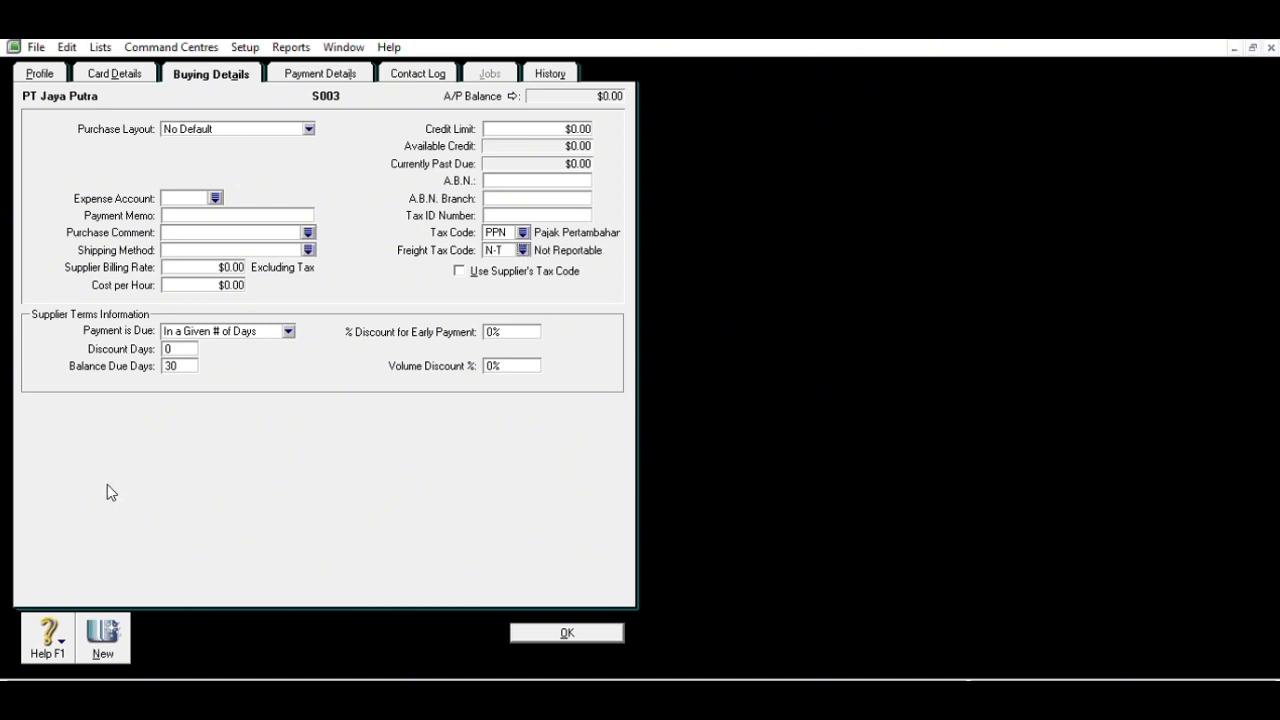
- Save the PT Jaya Putra supplier card and close the Cards List
click(567, 631)
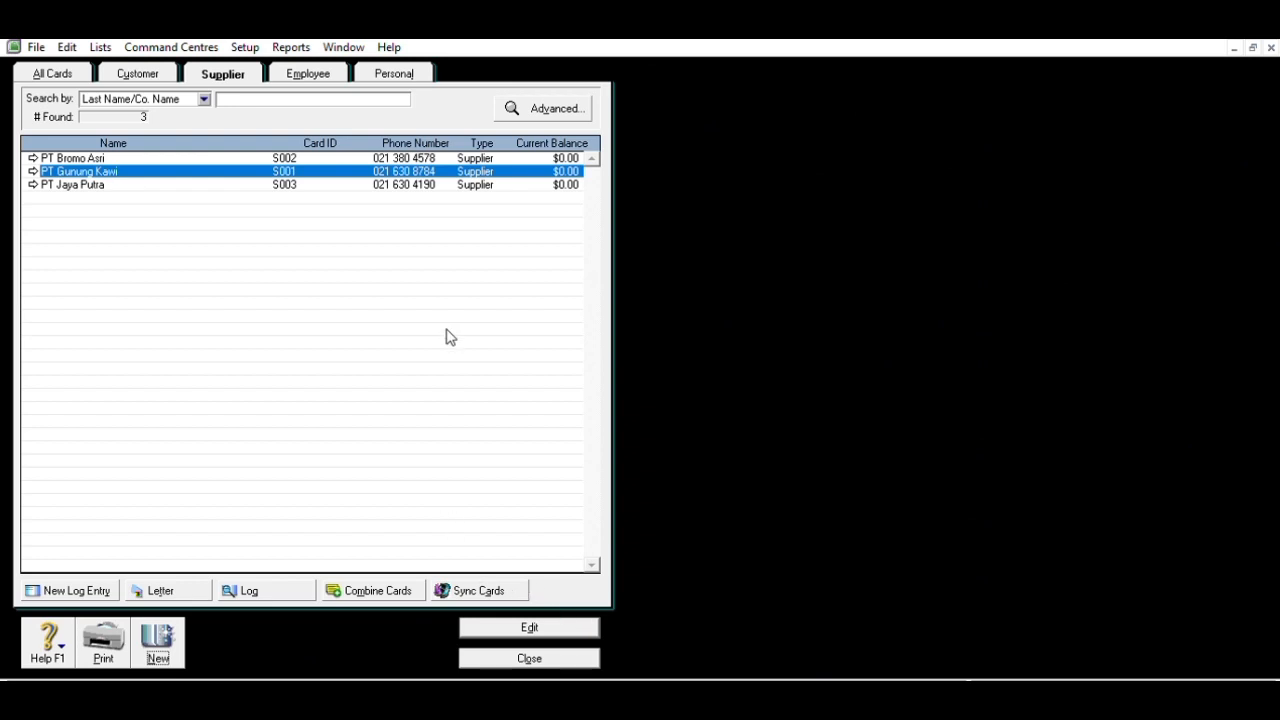
click(535, 652)
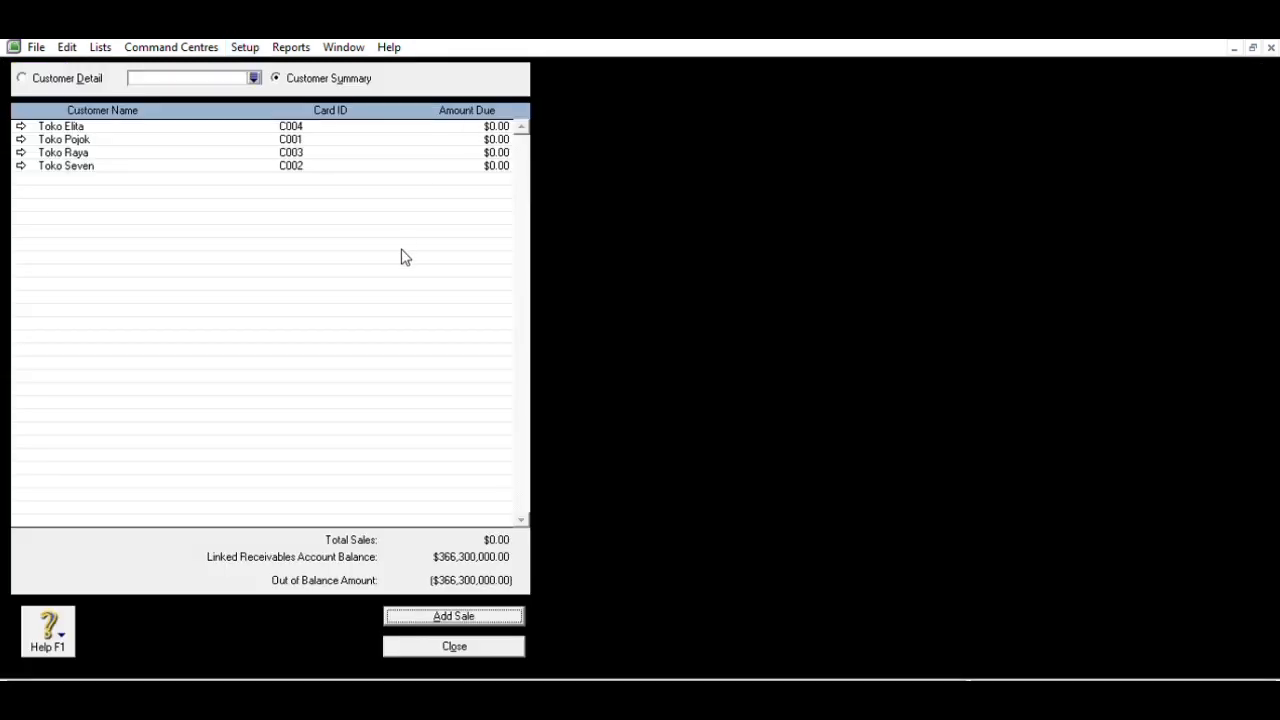
- Record Toko Pojok's historical sale F-11/14 for 99,000,000 with PPN tax
click(456, 614)
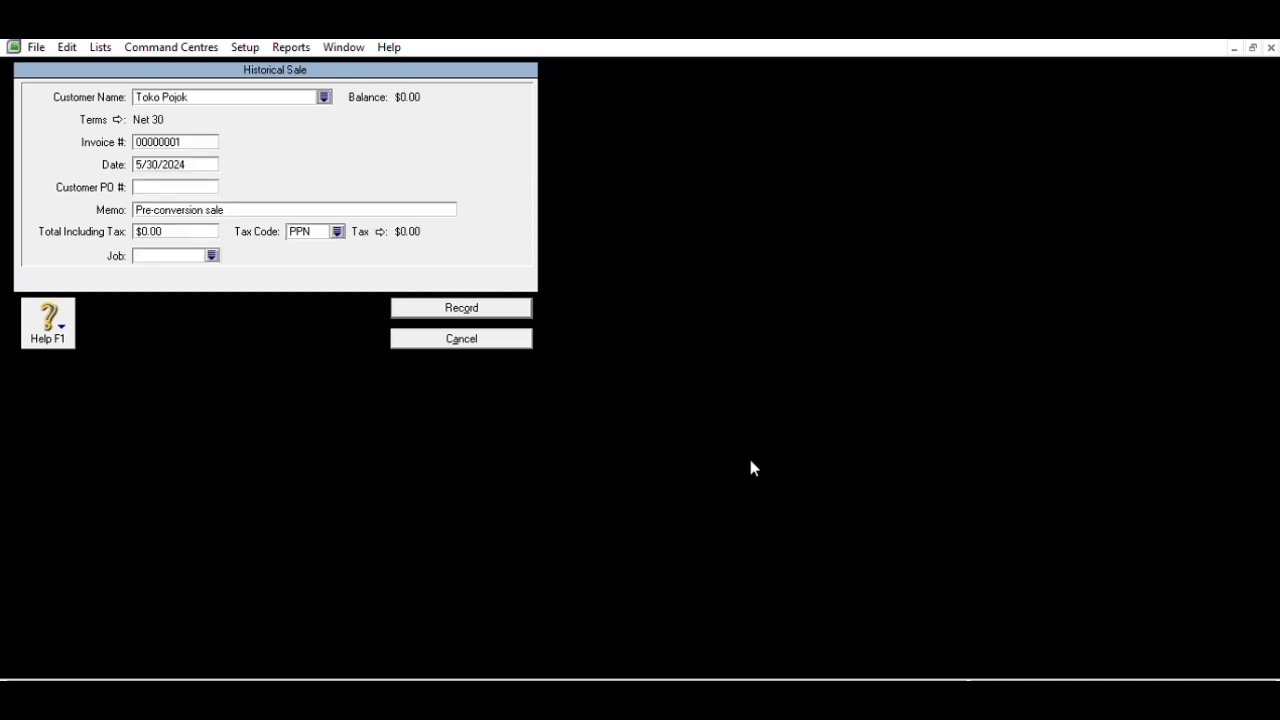
click(209, 131)
text(F-11/14)
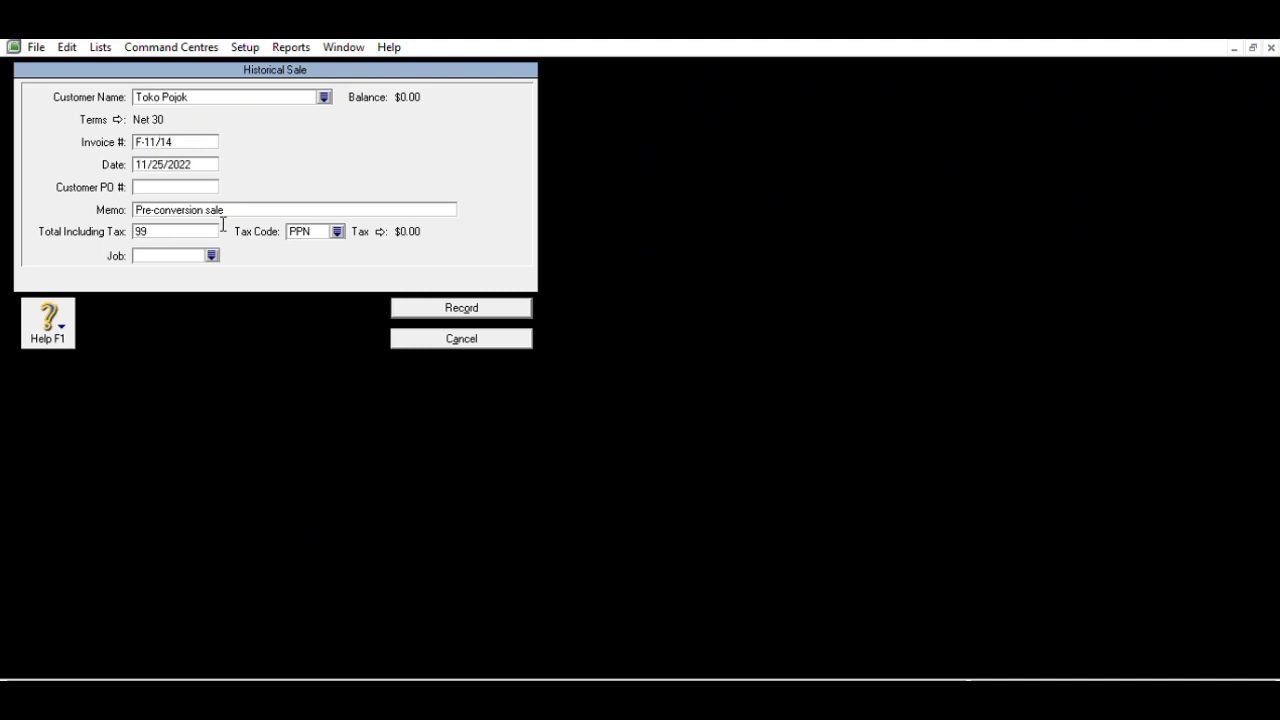
text(000,000)
key(Tab)
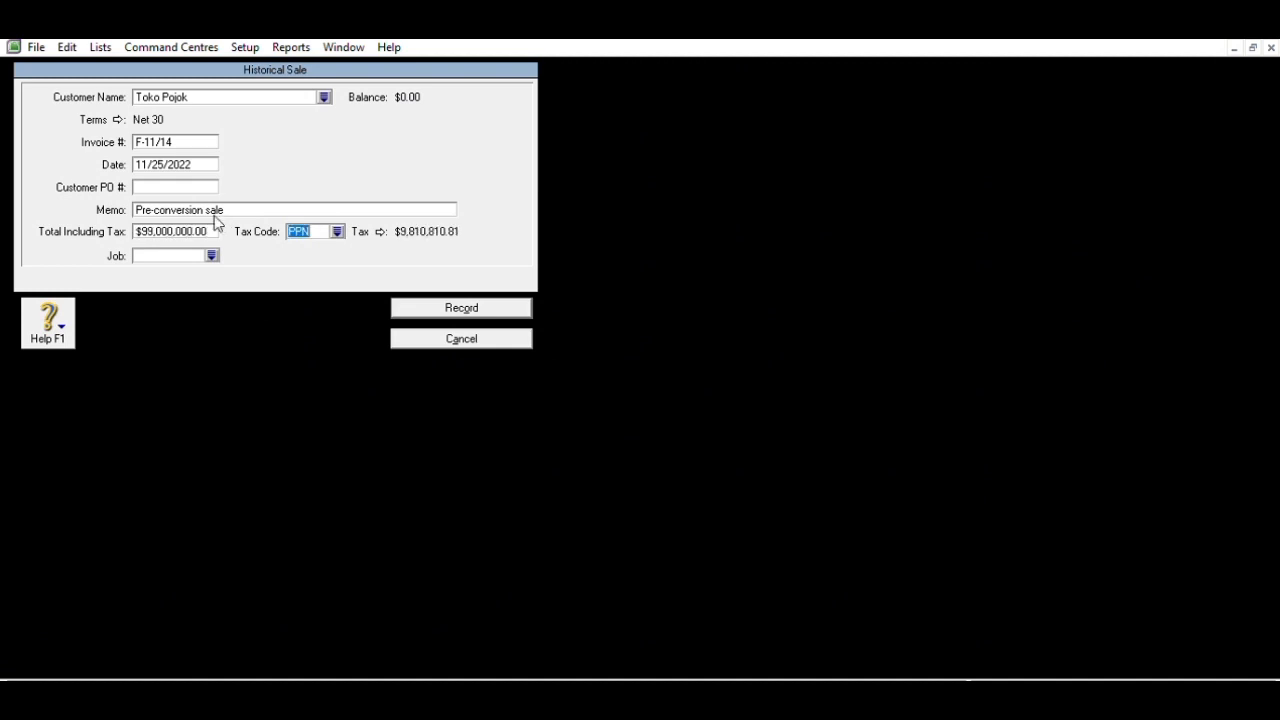
click(445, 301)
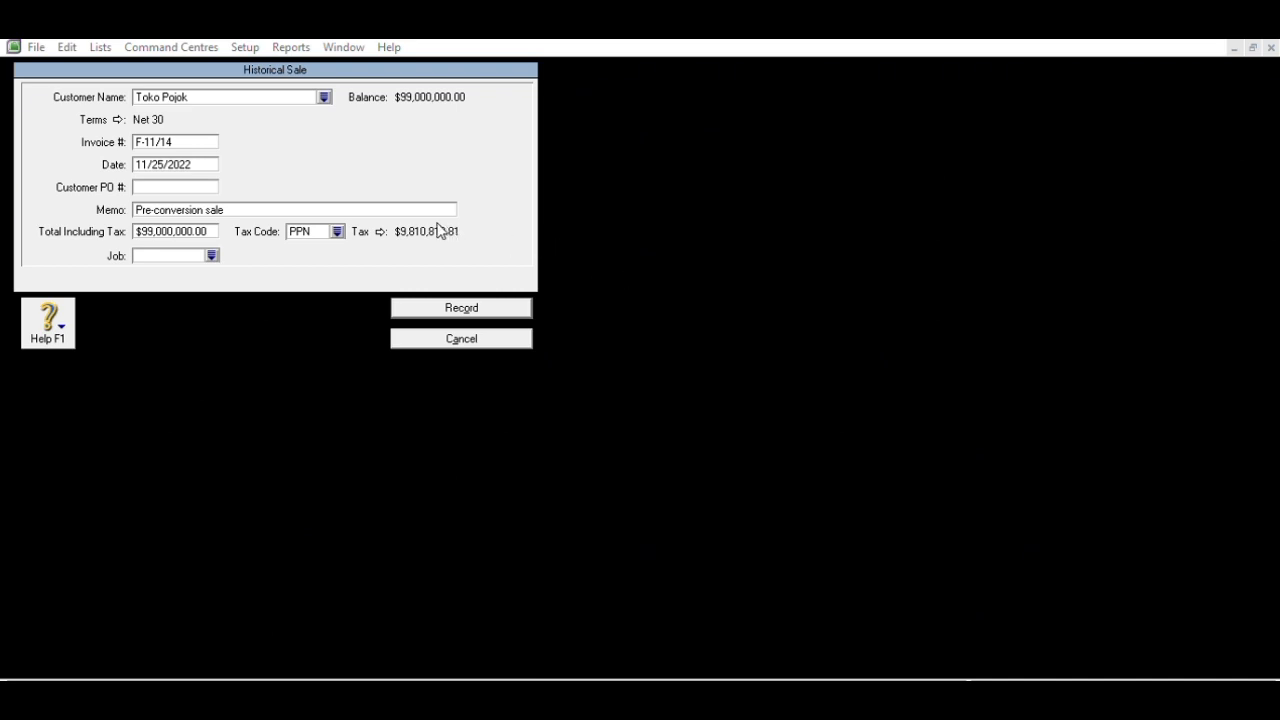
key(Escape)
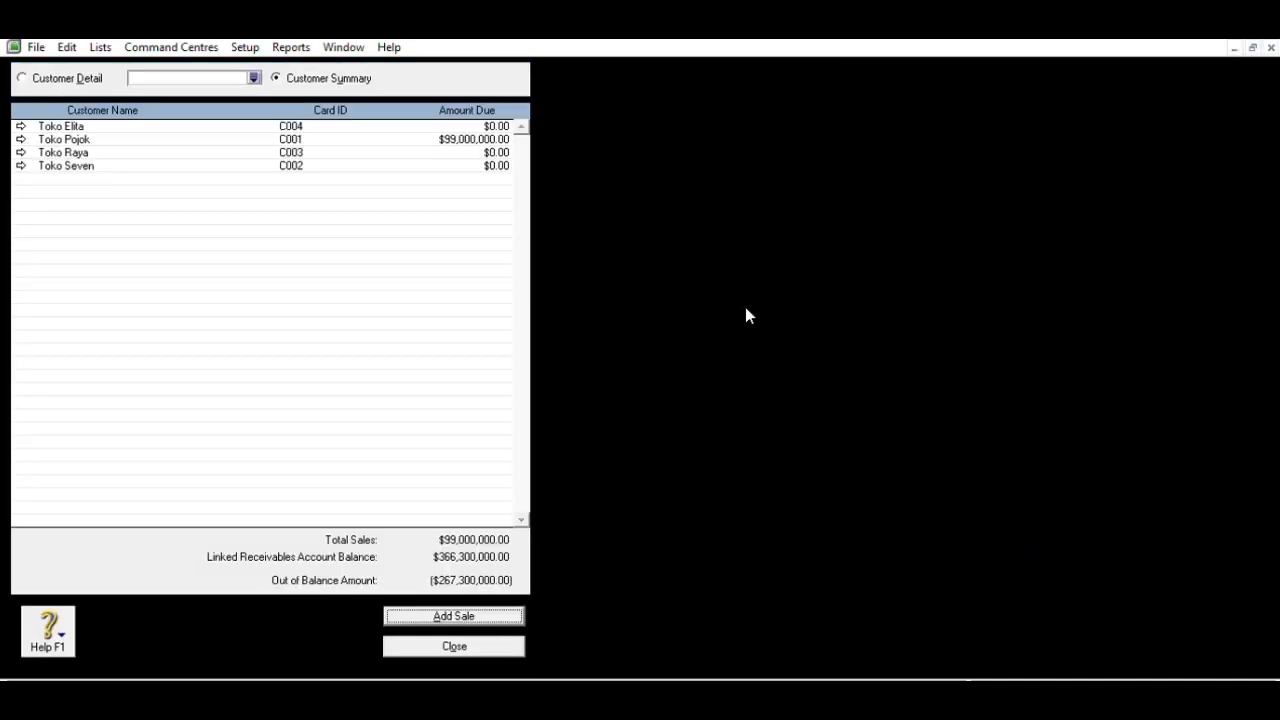
- Review Toko Pojok's historical invoices, then return to the summary and start a new sale
click(20, 139)
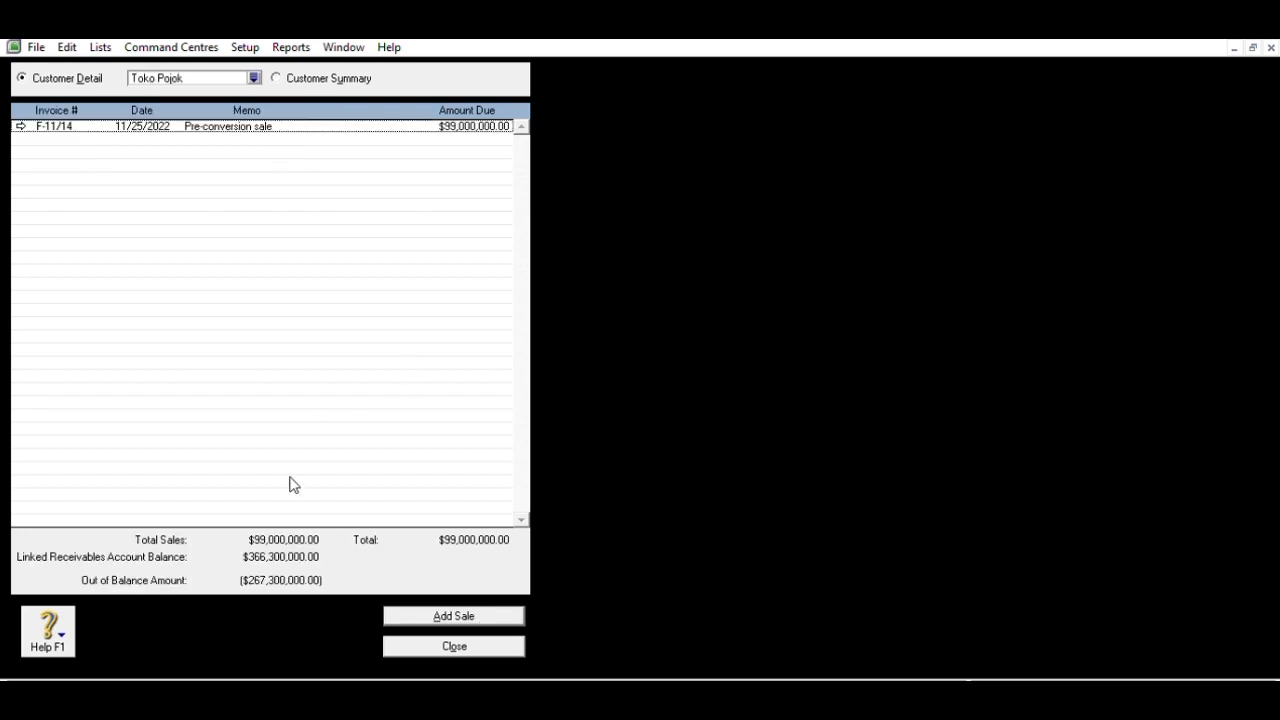
click(425, 612)
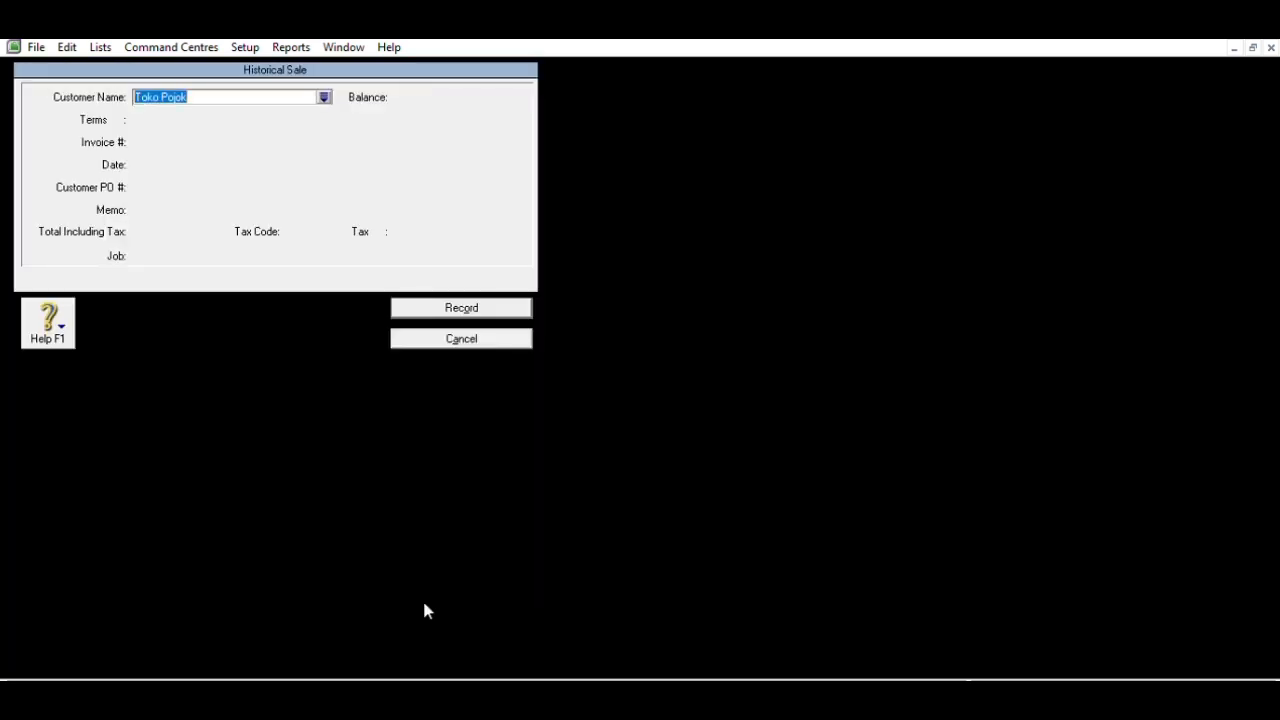
click(405, 333)
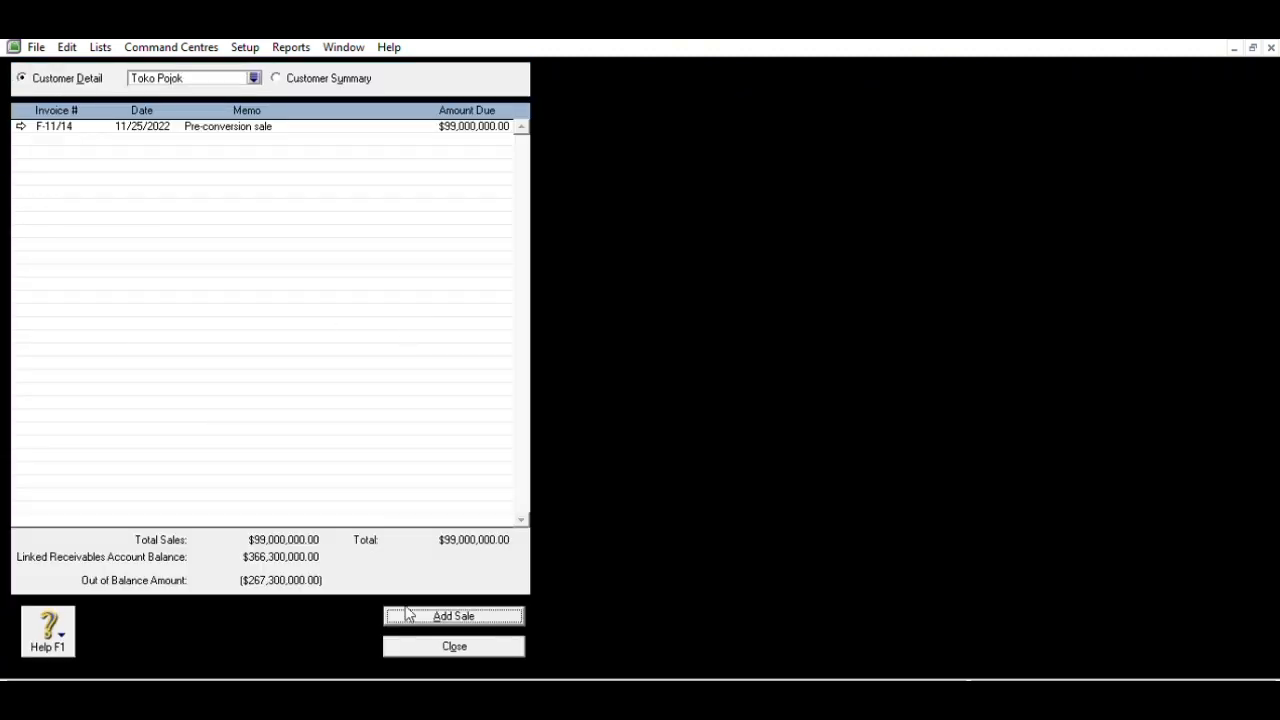
click(435, 640)
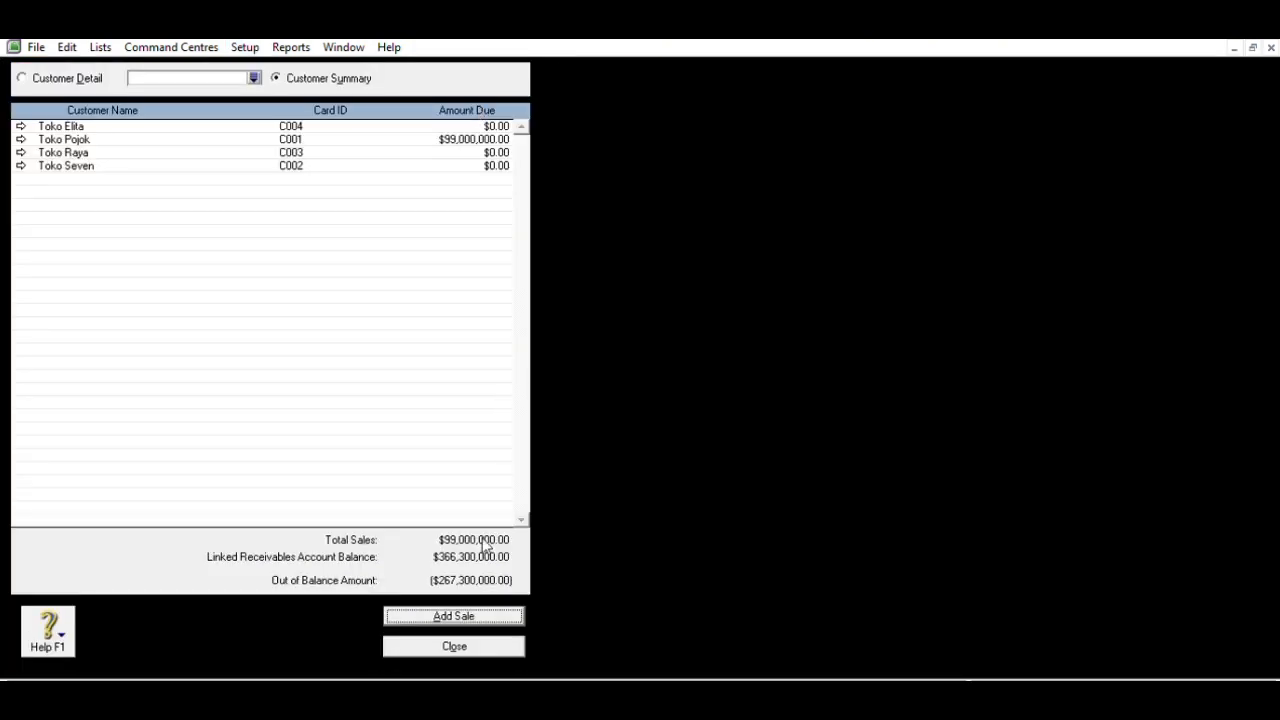
click(474, 611)
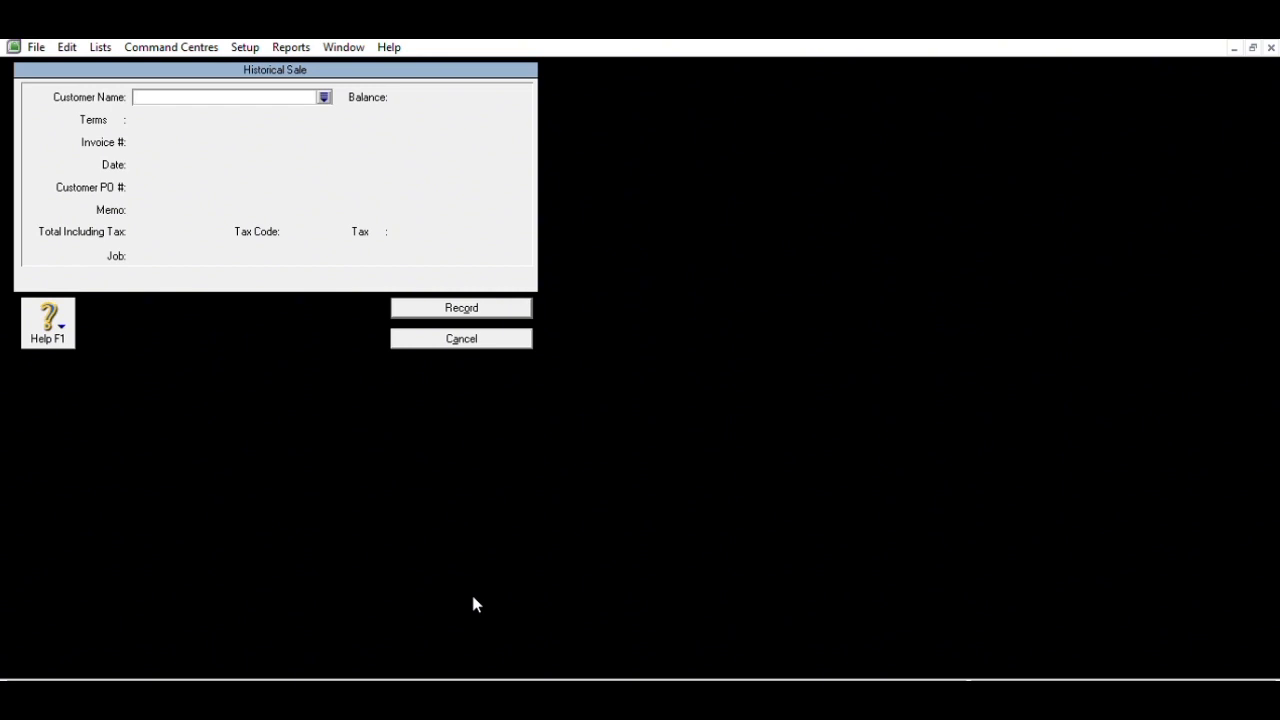
- Record Toko Seven's historical sale F-11/23, dated 11/29/2022, for 88,800,000
text(Toko Seven)
key(Tab)
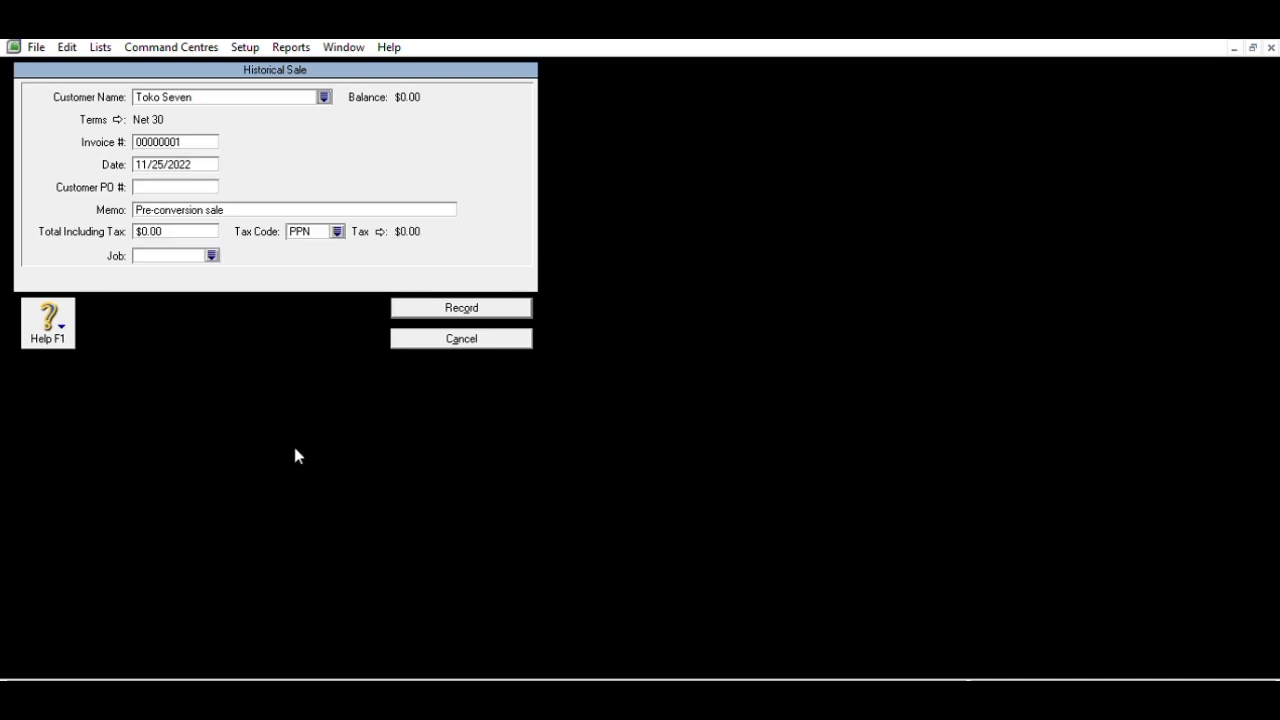
click(212, 135)
text(F-11/23)
key(Tab)
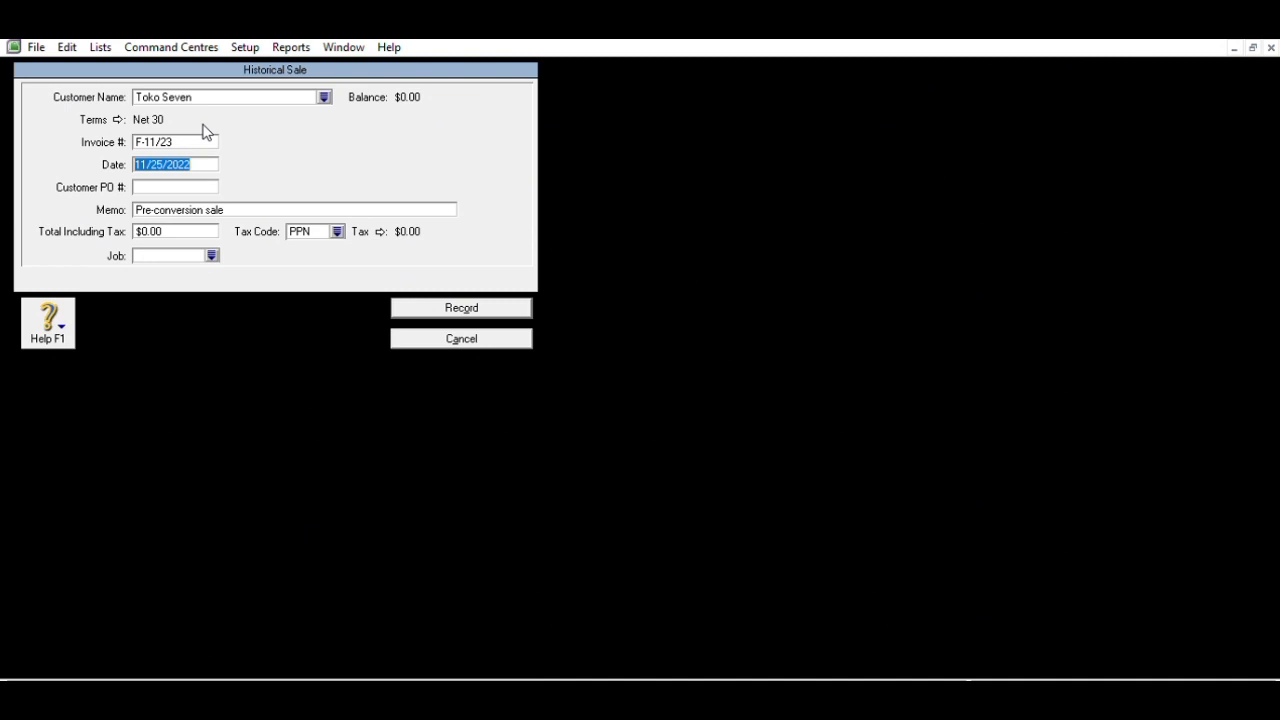
text(11/29/2022)
click(166, 226)
text(88)
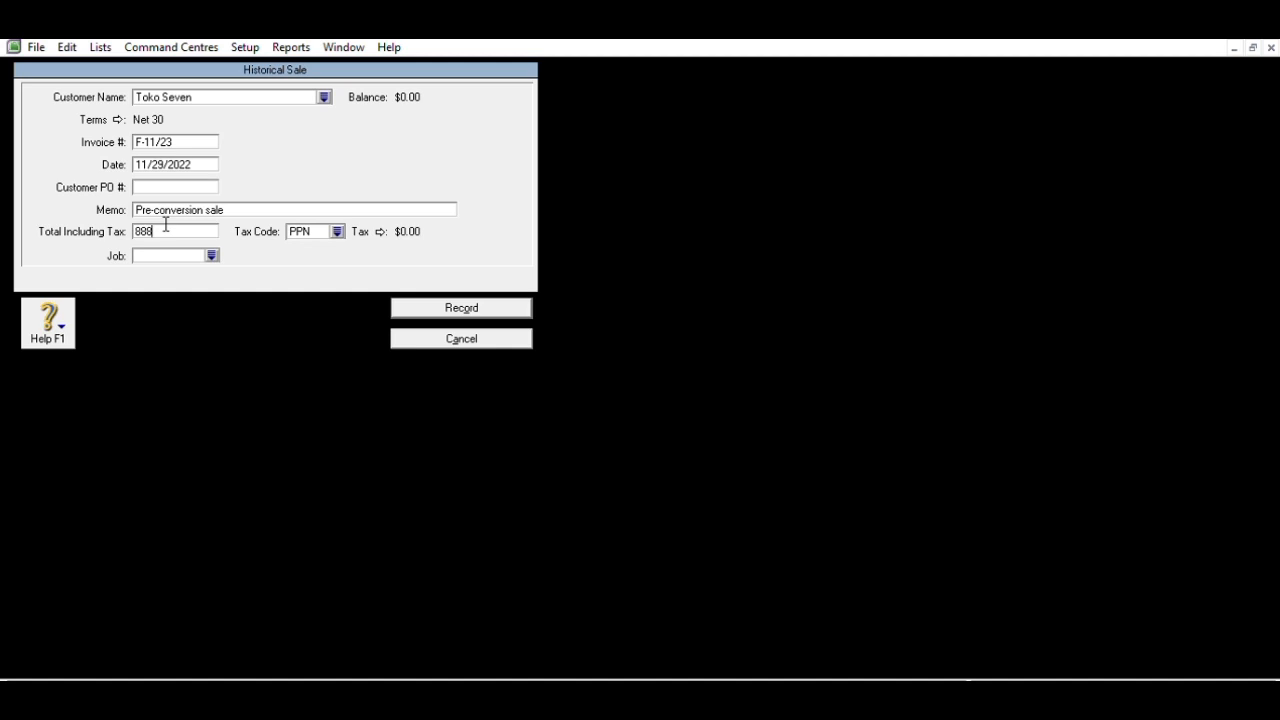
text(,800,00000)
key(Tab)
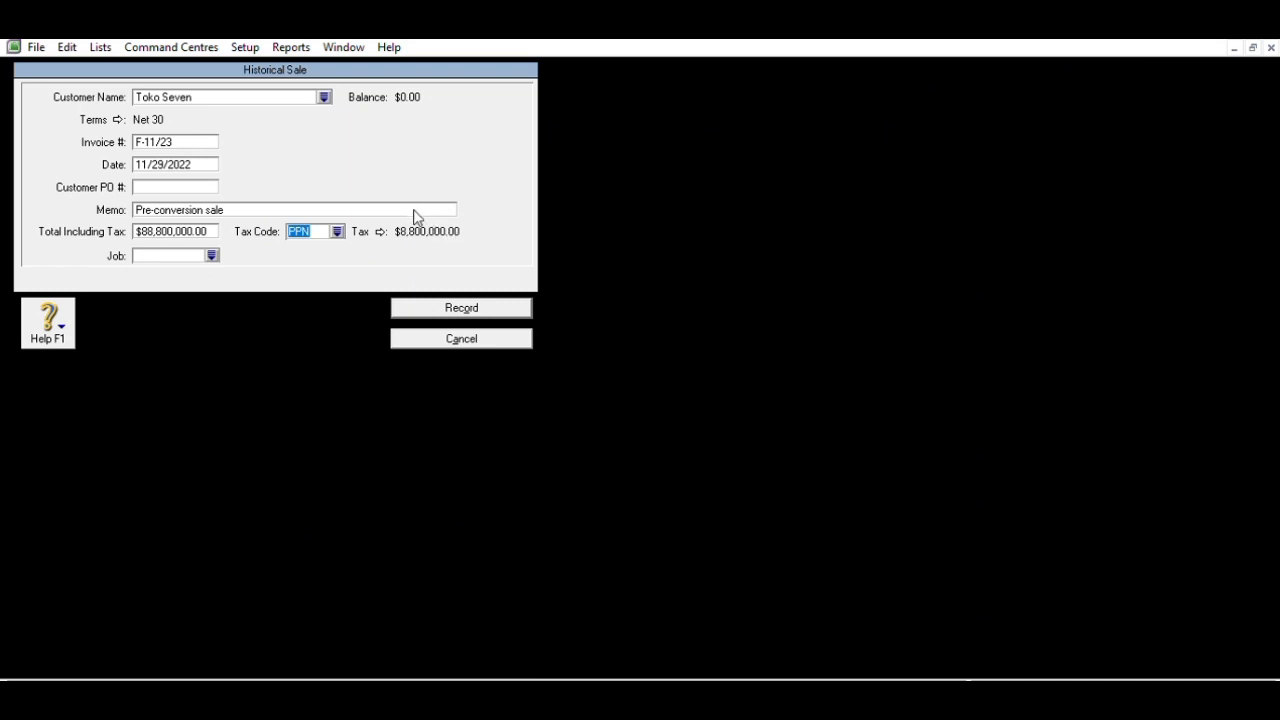
click(477, 304)
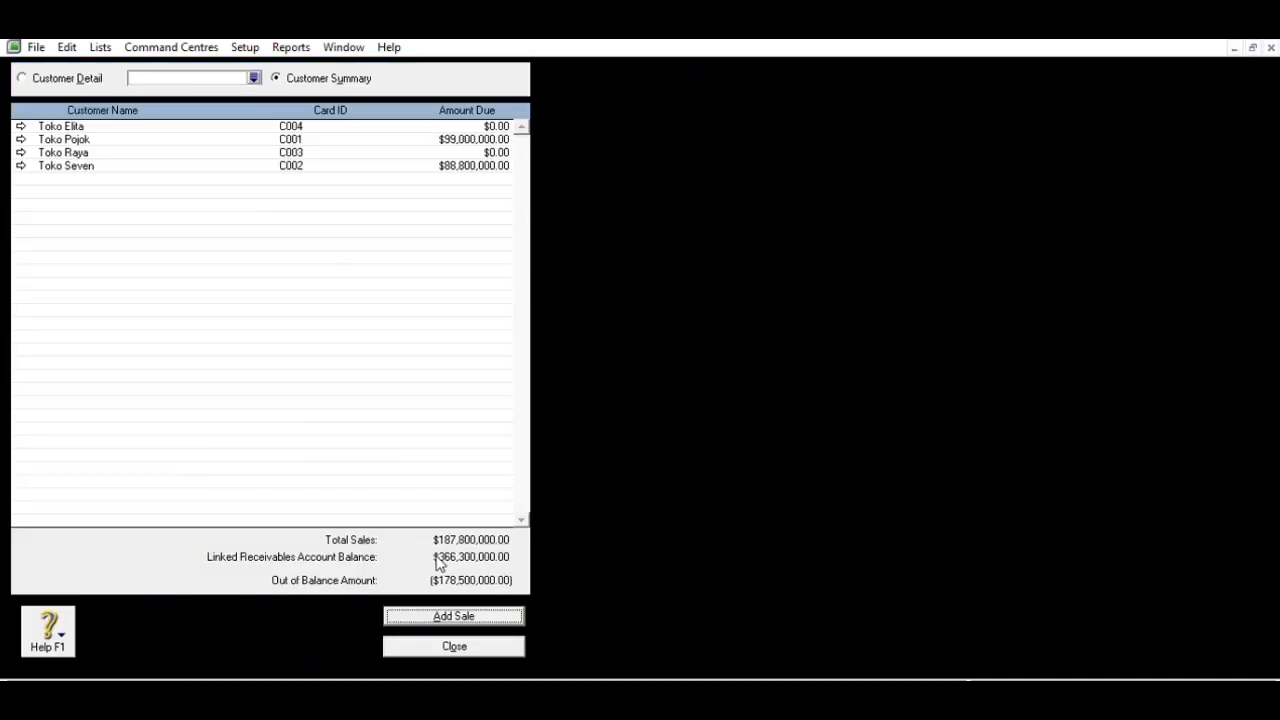
click(450, 614)
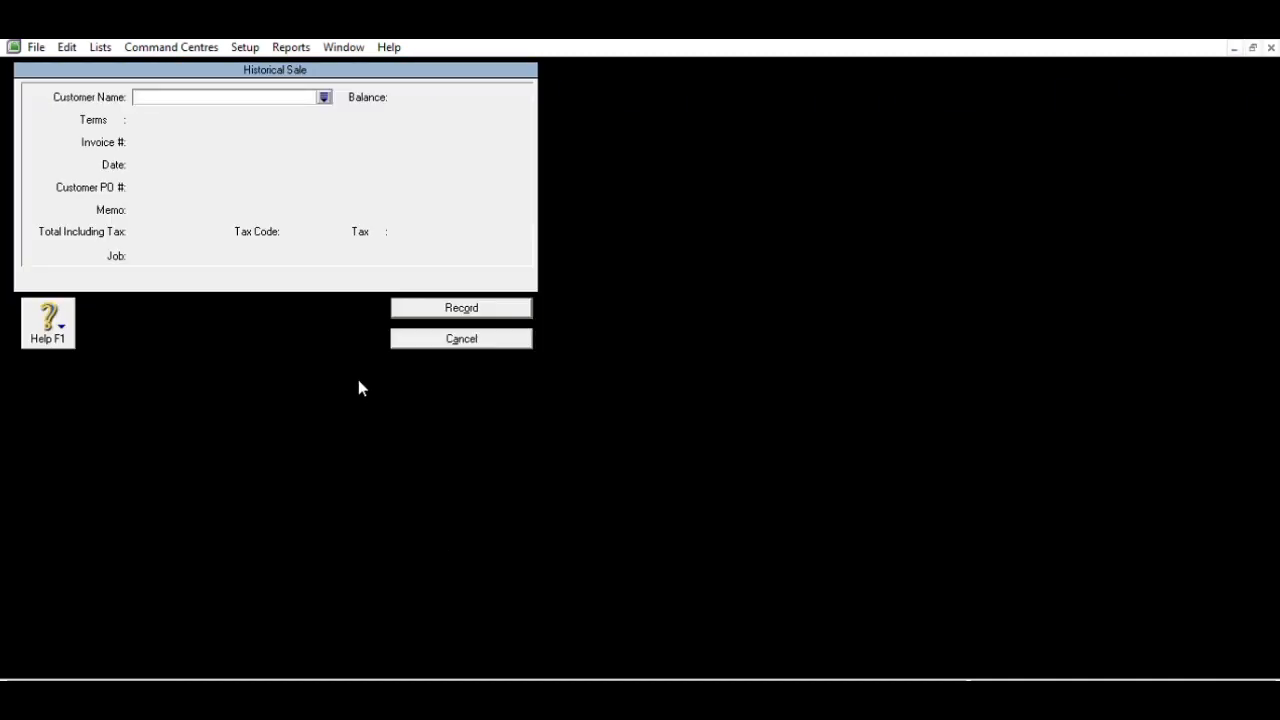
- Choose Toko Raya as the customer with invoice number F-11/25
text(Toko R)
key(Tab)
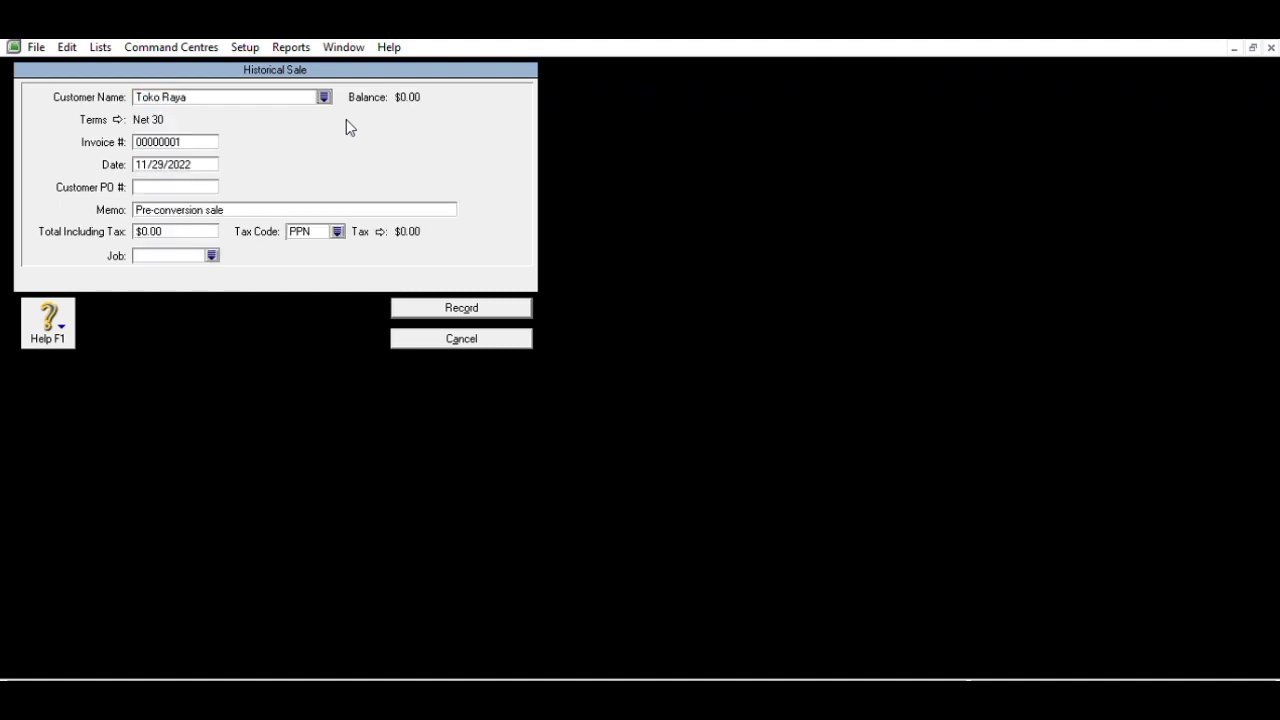
click(213, 136)
text(F-11)
text(/)
text(24)
key(BackSpace)
text(5)
key(Tab)
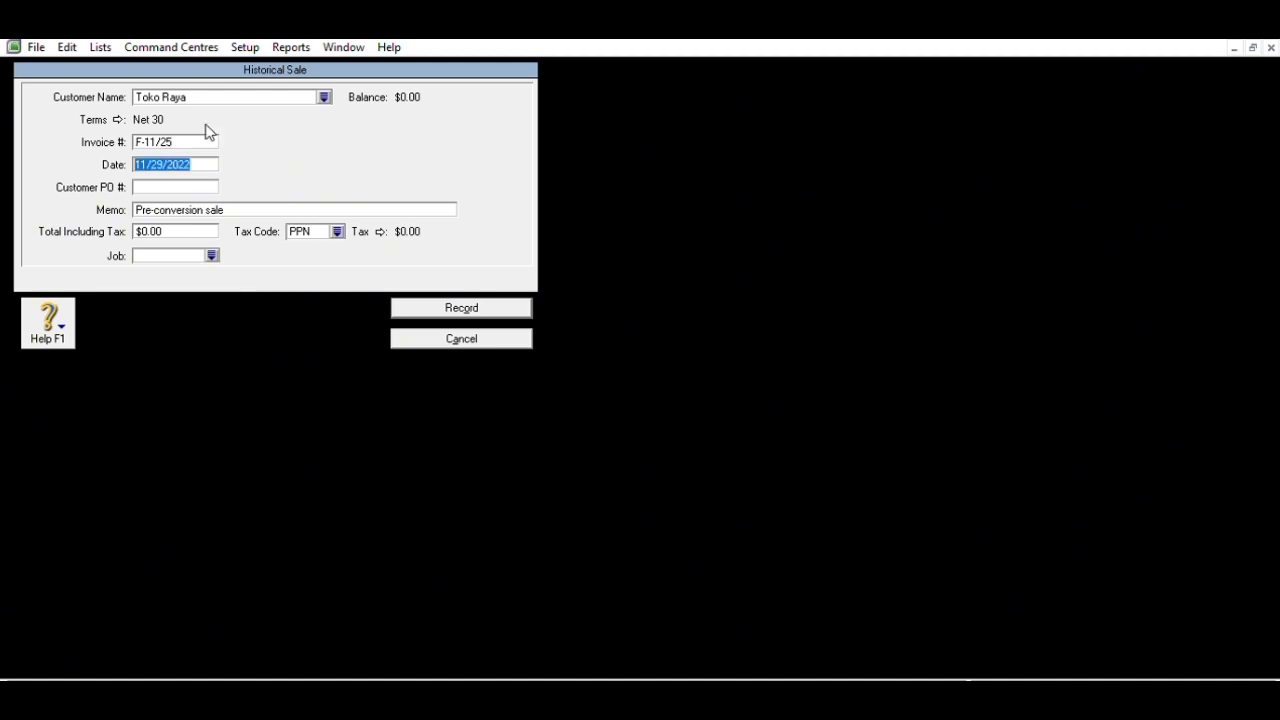
- Date the sale 11/23/2022, set the total to 99,900,000, and record it
text(11/23/2020/)
key(BackSpace)
key(BackSpace)
text(2)
click(205, 226)
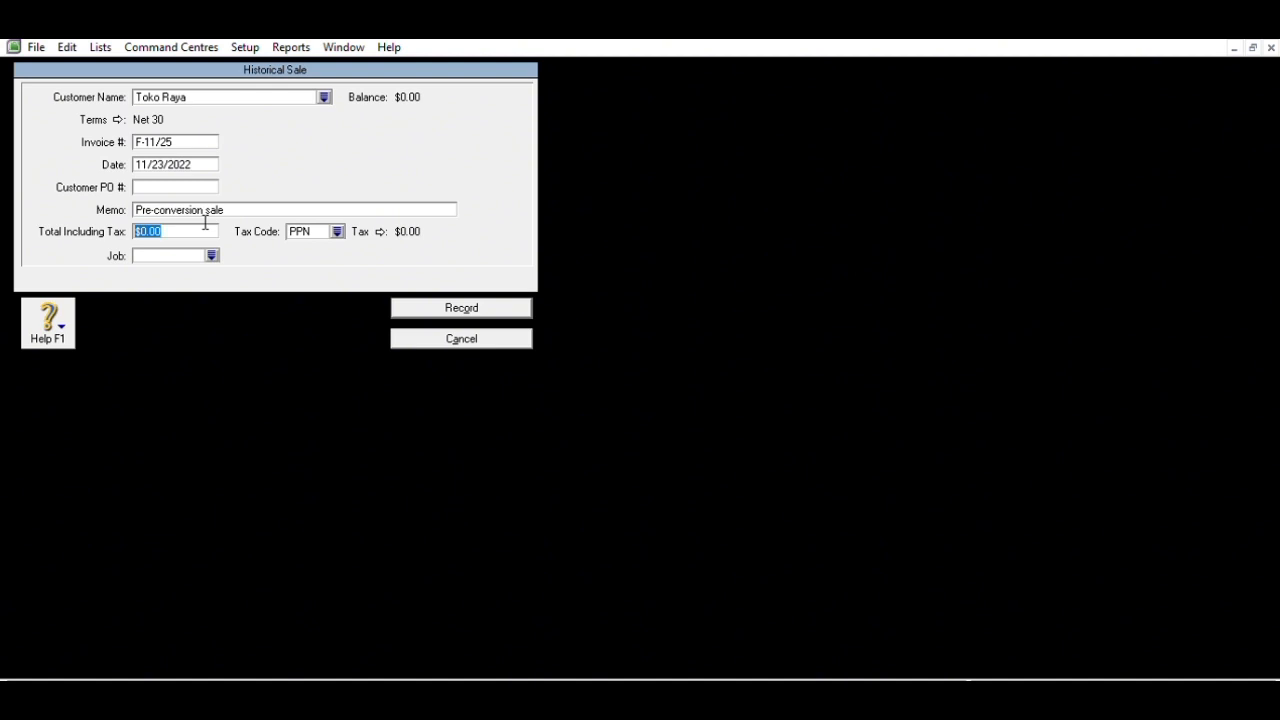
text(1990)
text(0)
key(BackSpace)
key(BackSpace)
key(BackSpace)
key(BackSpace)
key(BackSpace)
text(99,900,000)
key(Tab)
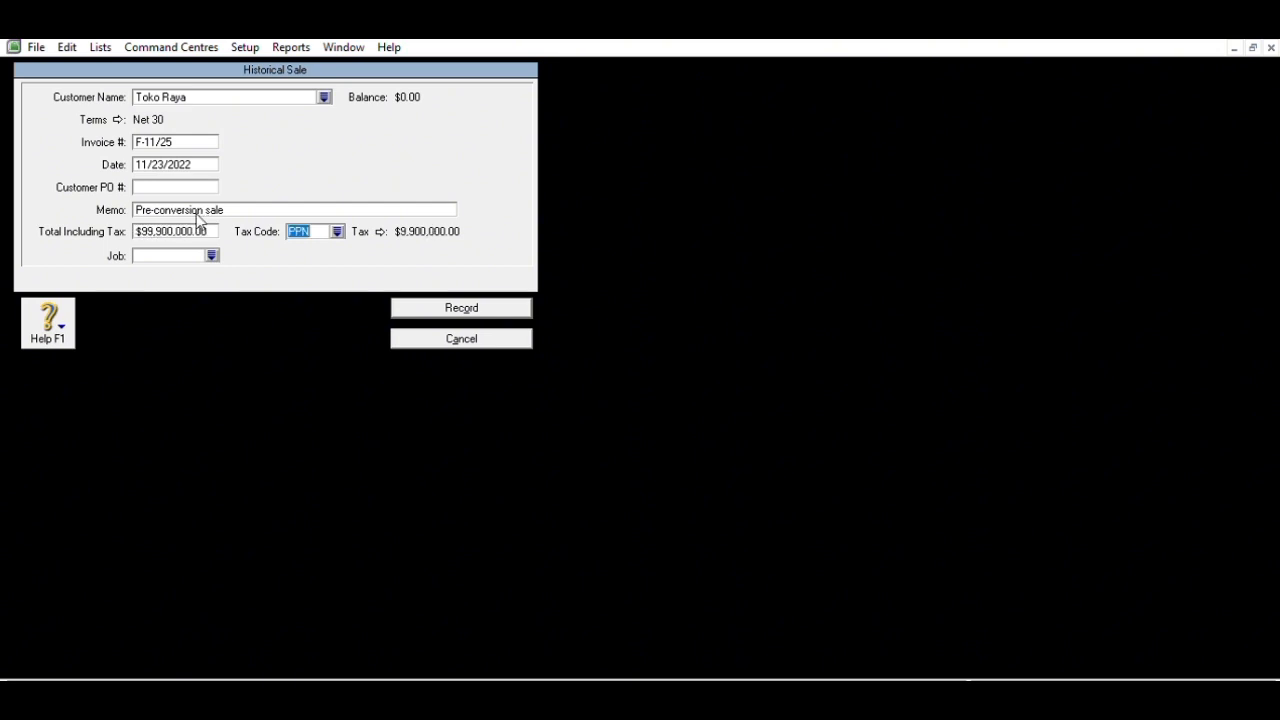
click(409, 300)
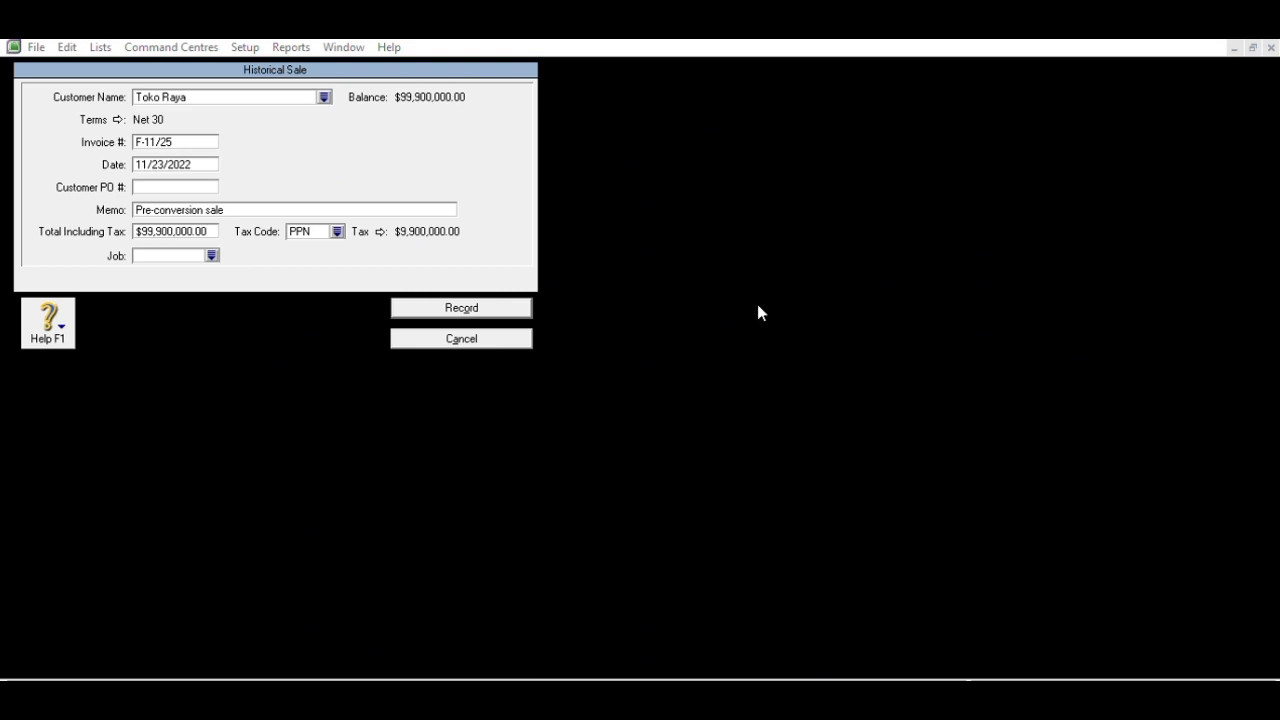
key(Escape)
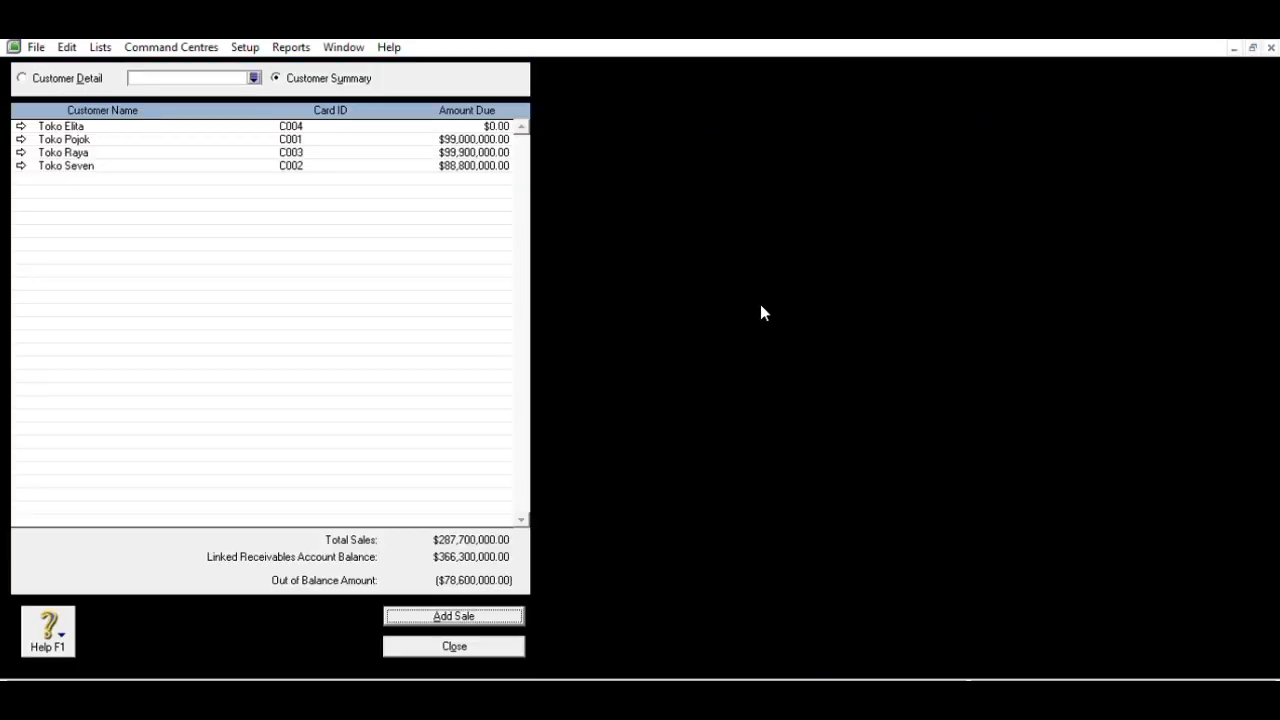
- Change Toko Raya's sale F-11/25 total to 77,700,000 and save it
click(20, 152)
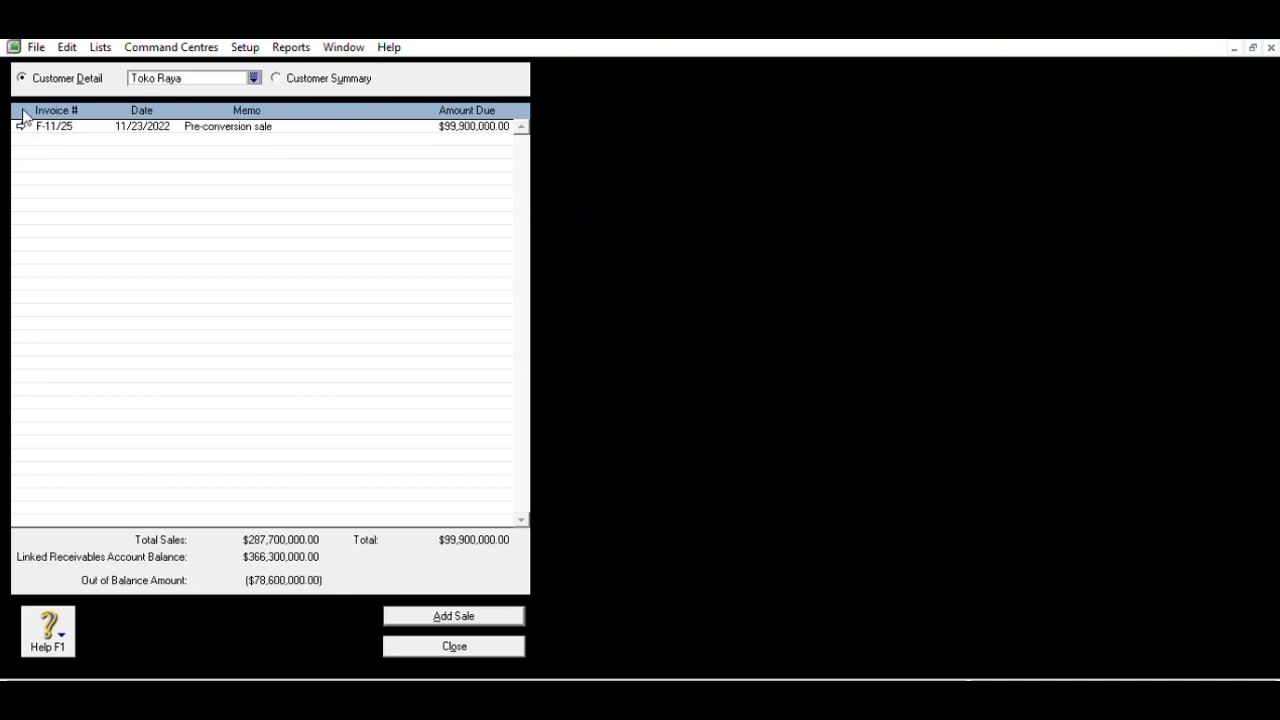
click(22, 124)
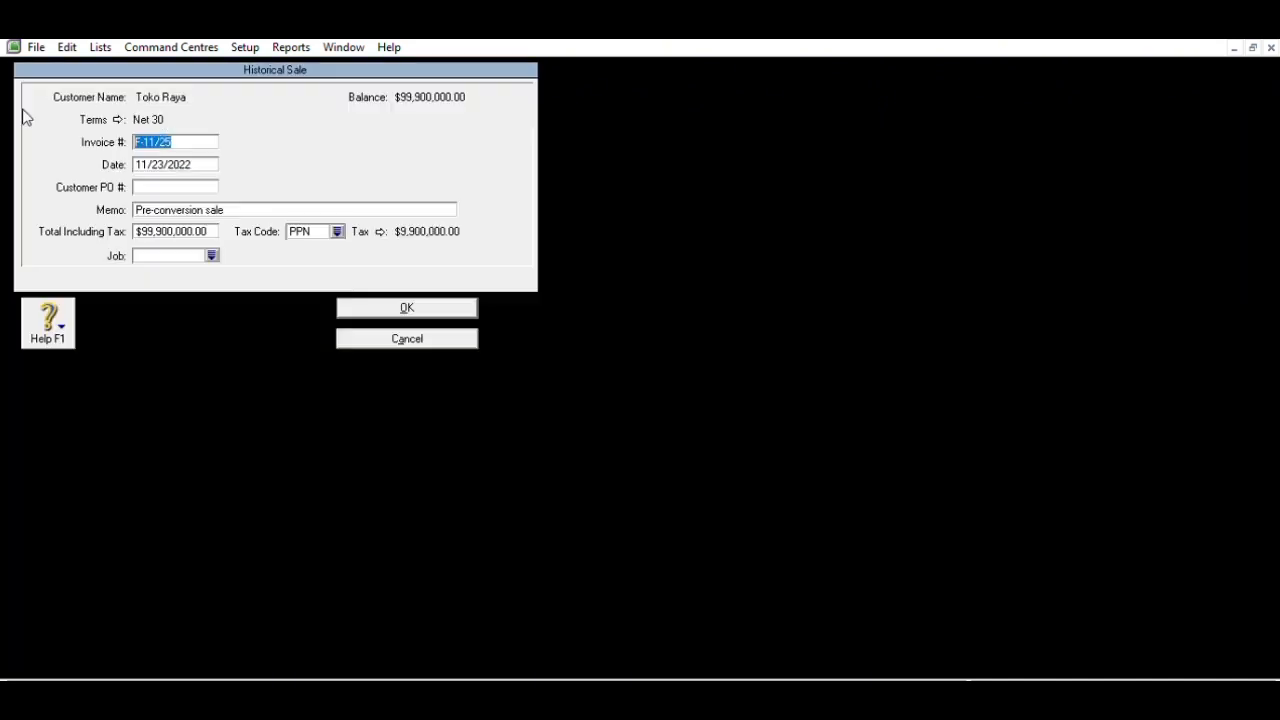
click(204, 226)
text(77)
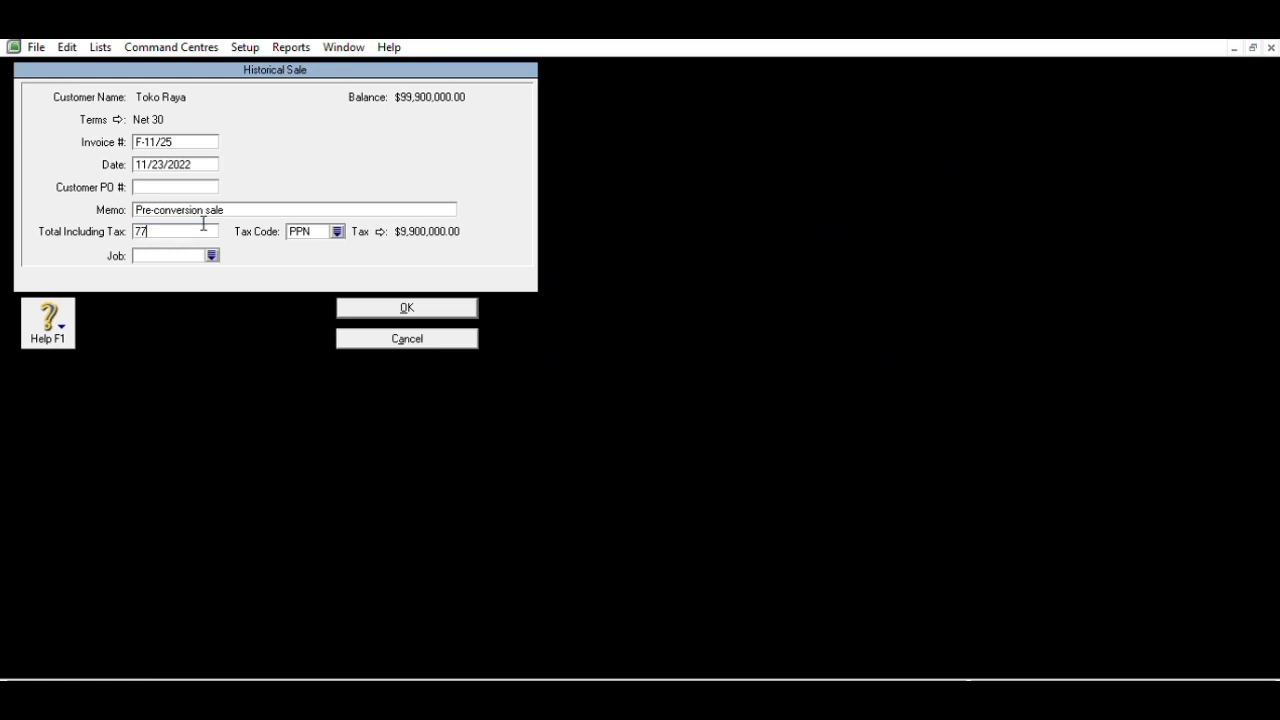
text(700000)
key(Tab)
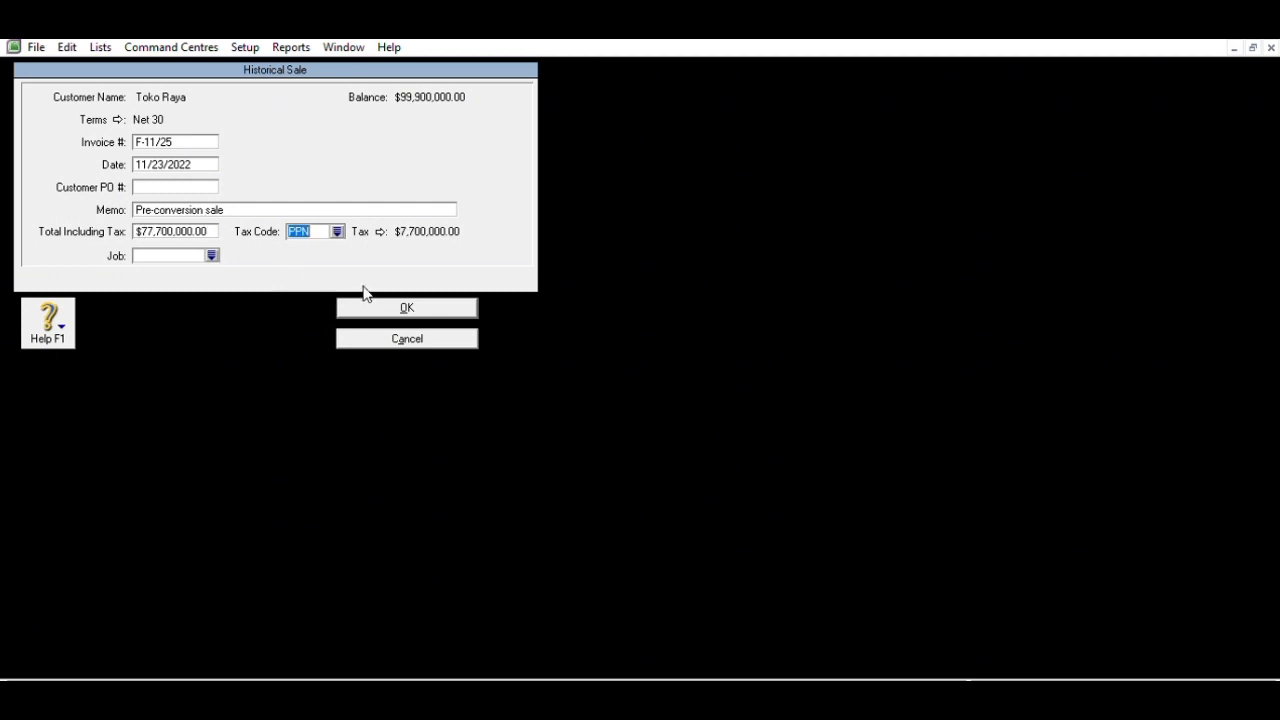
key(Tab)
key(Return)
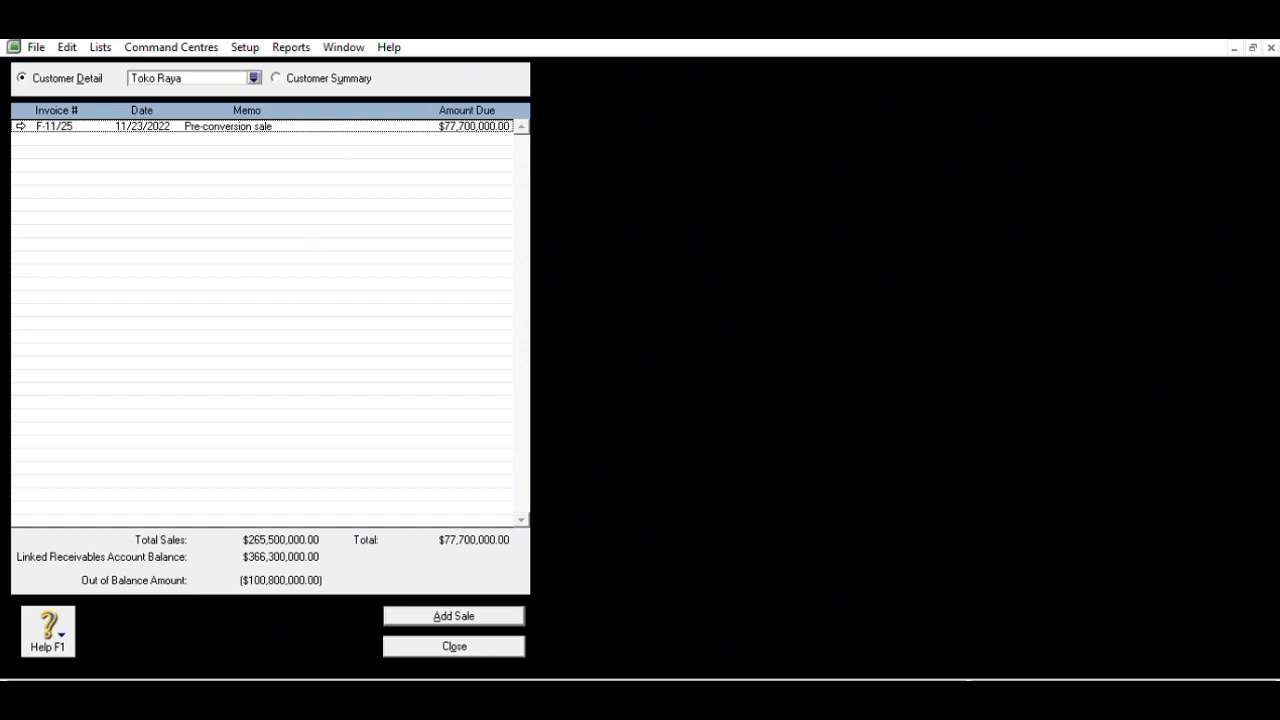
- Start a new historical sale for Toko Elita with invoice number F-11/32
click(285, 72)
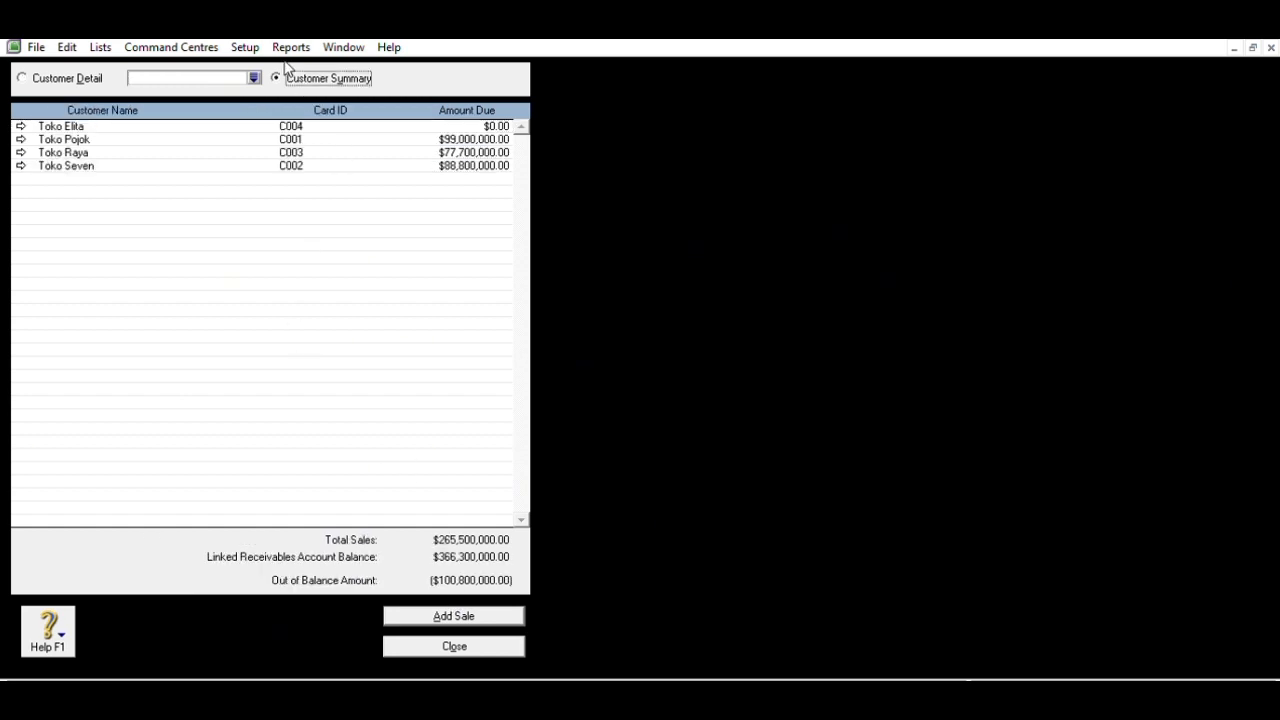
click(501, 613)
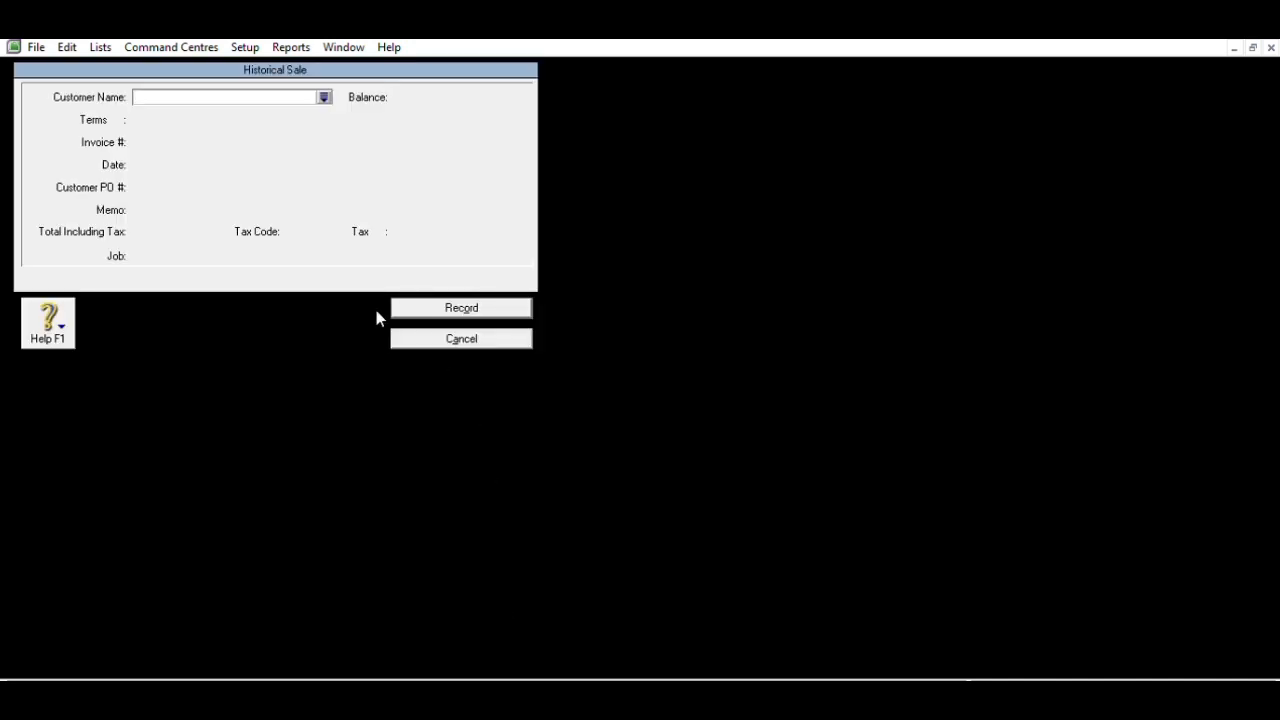
text(Toko Elita)
key(Tab)
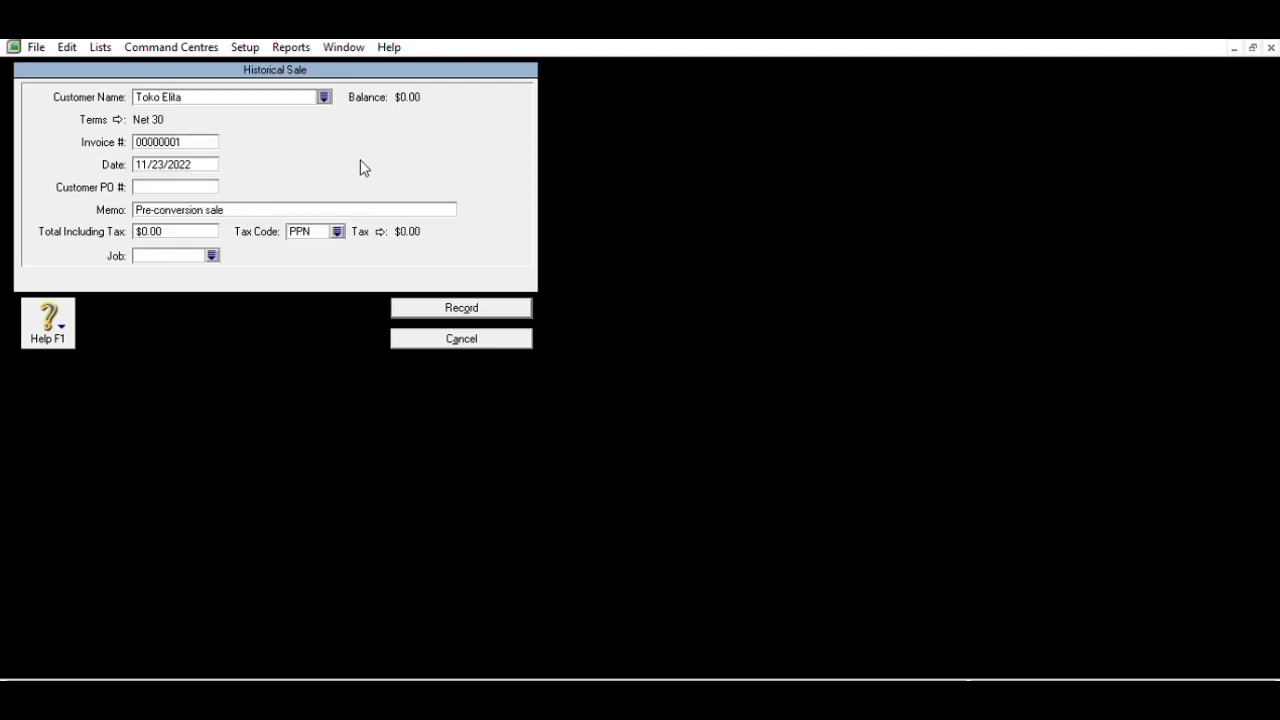
key(Tab)
text(F)
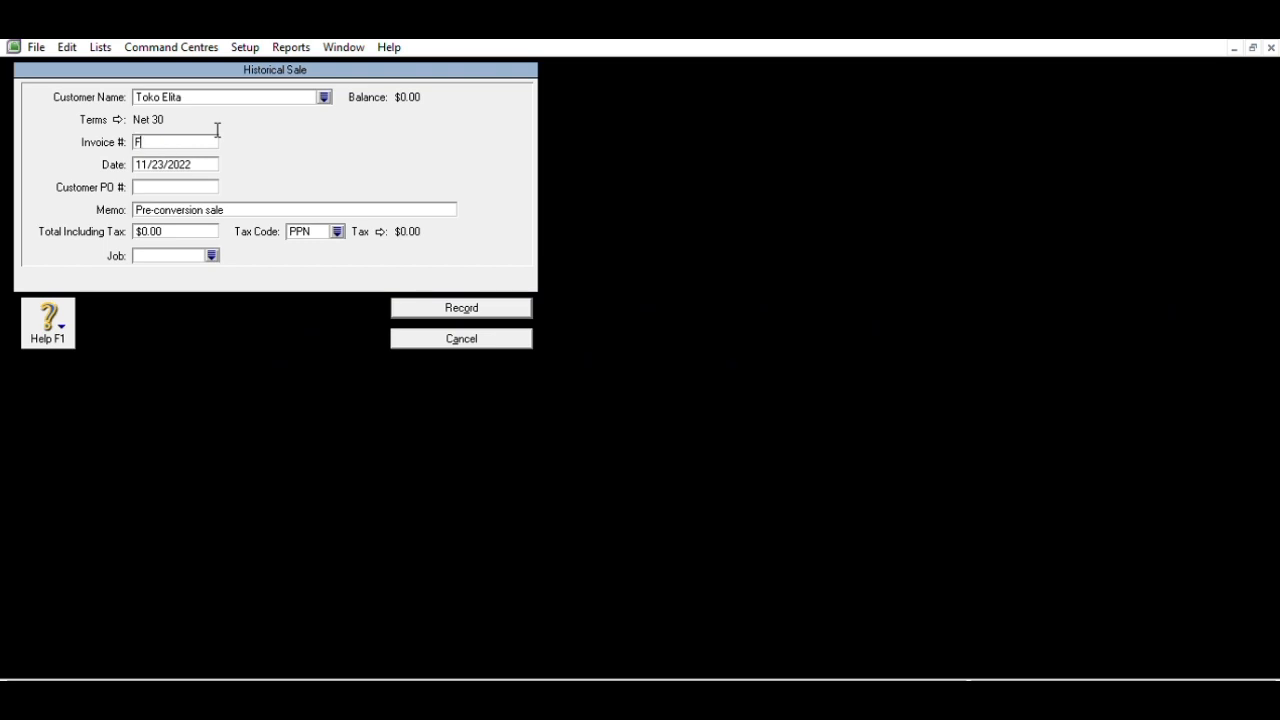
text(-11/32)
- Date Toko Elita's sale 11/27/2022, set the total to 99,900,000, and record it
key(Tab)
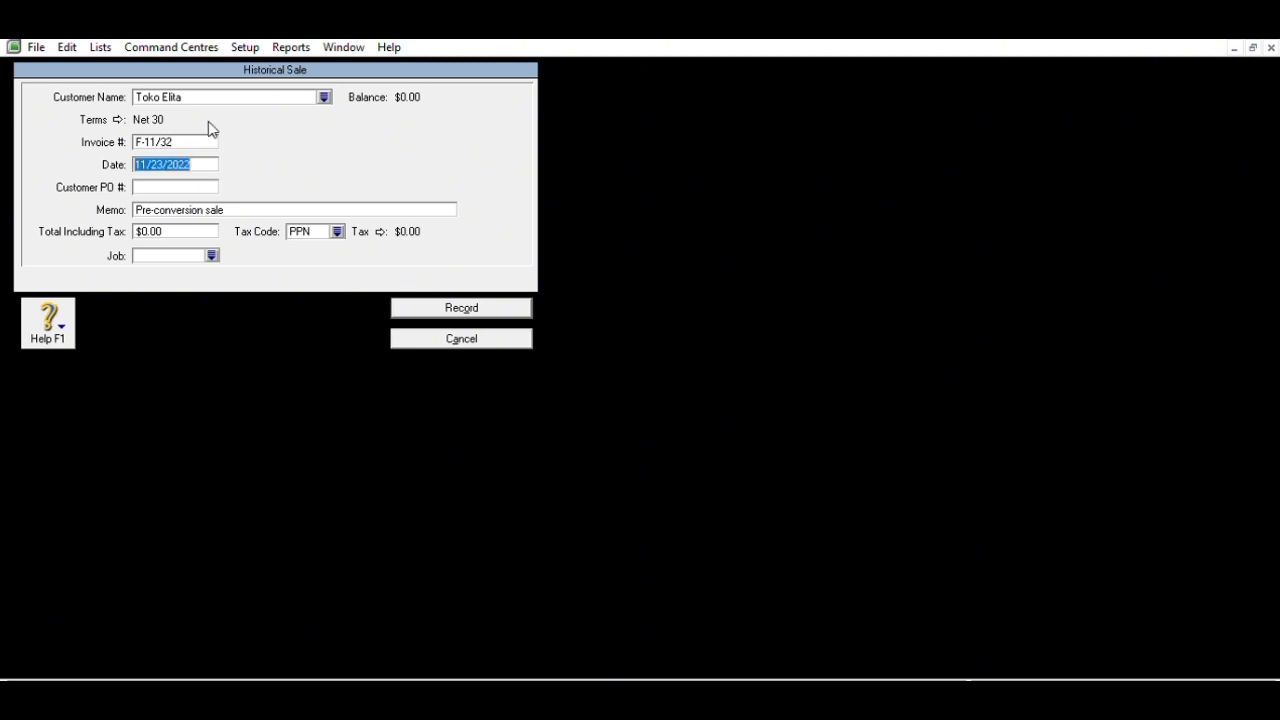
text(11/27/2020)
key(BackSpace)
text(2)
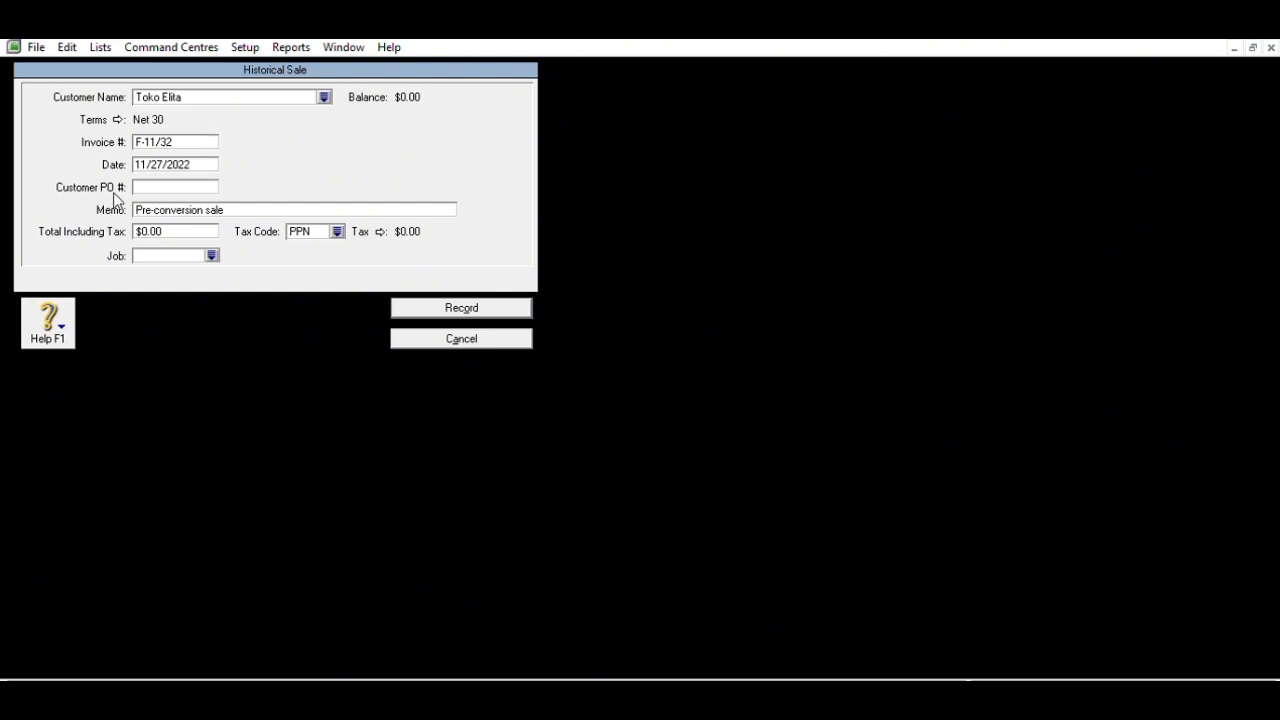
click(217, 226)
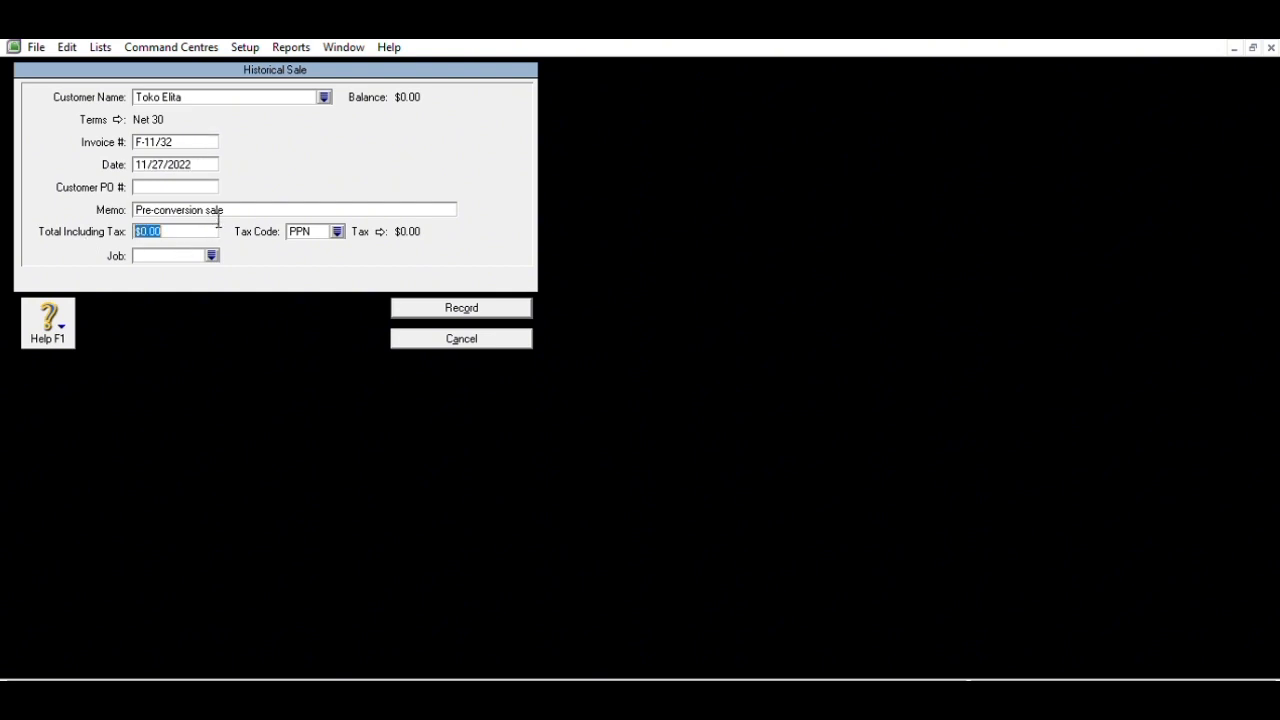
text(99900000)
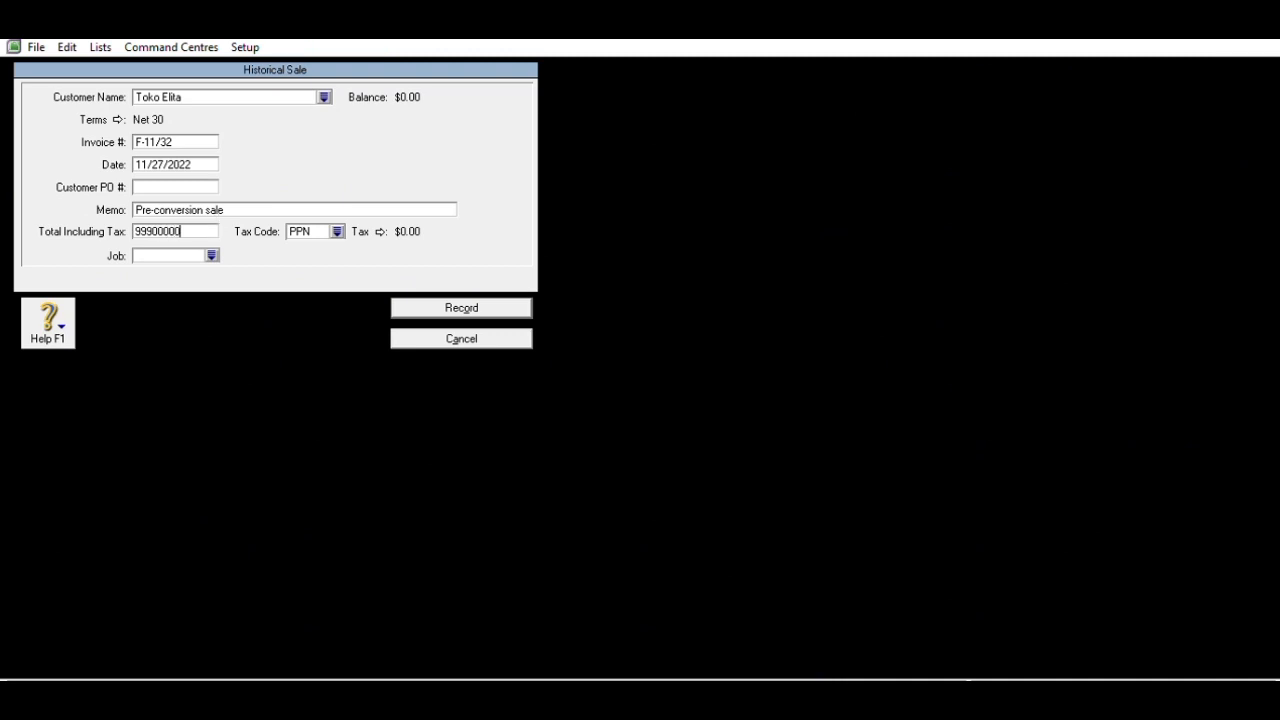
key(Tab)
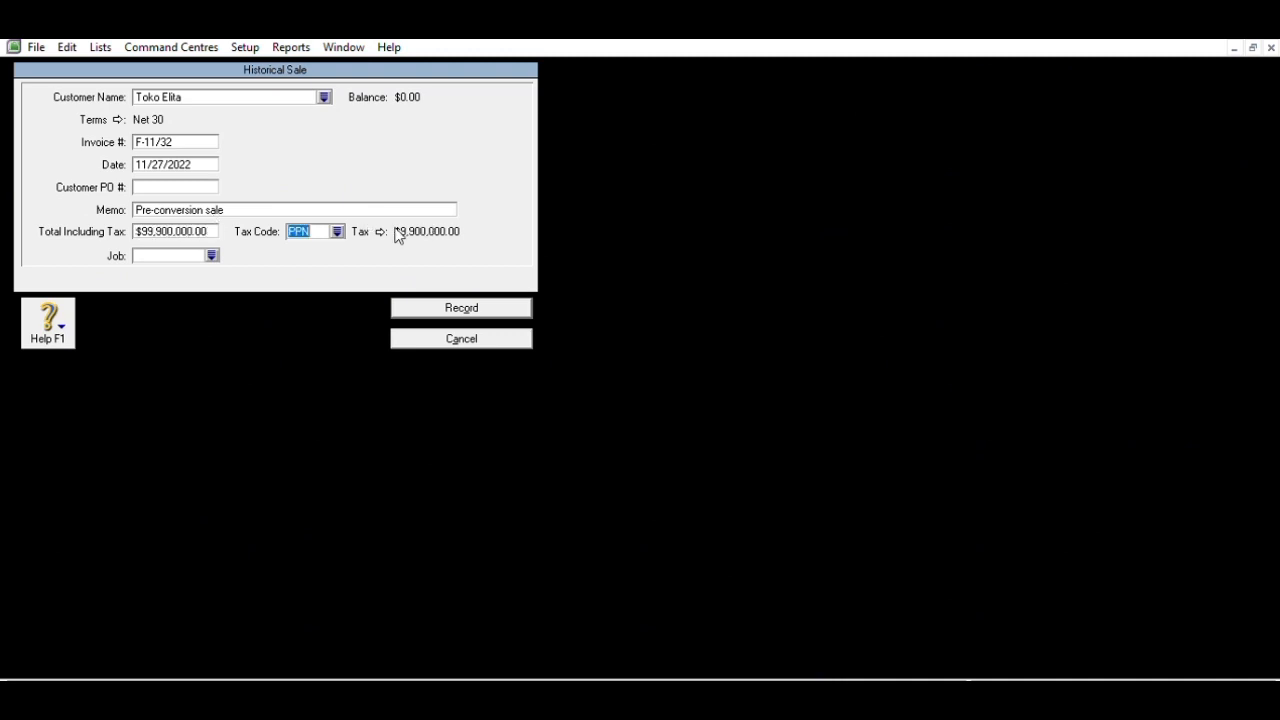
click(433, 303)
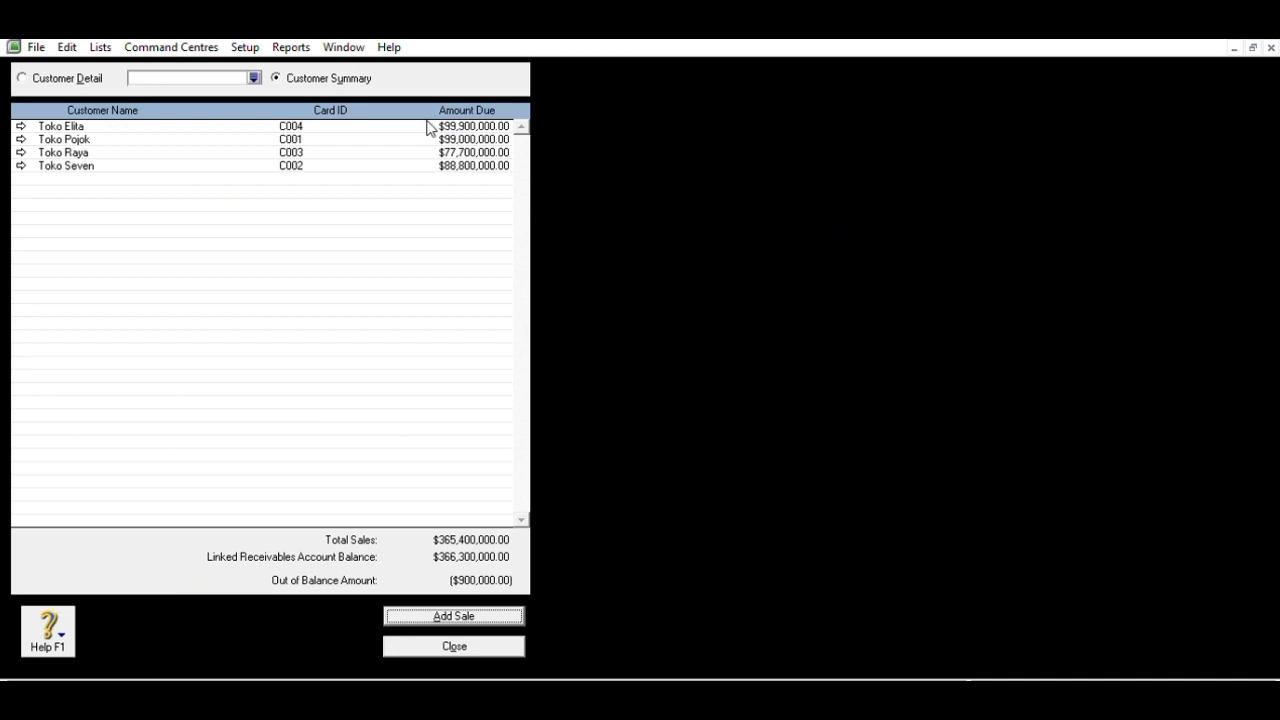
- Revise Toko Pojok's sale F-11/14 total to 99,900,000, then close the customer summary
click(21, 139)
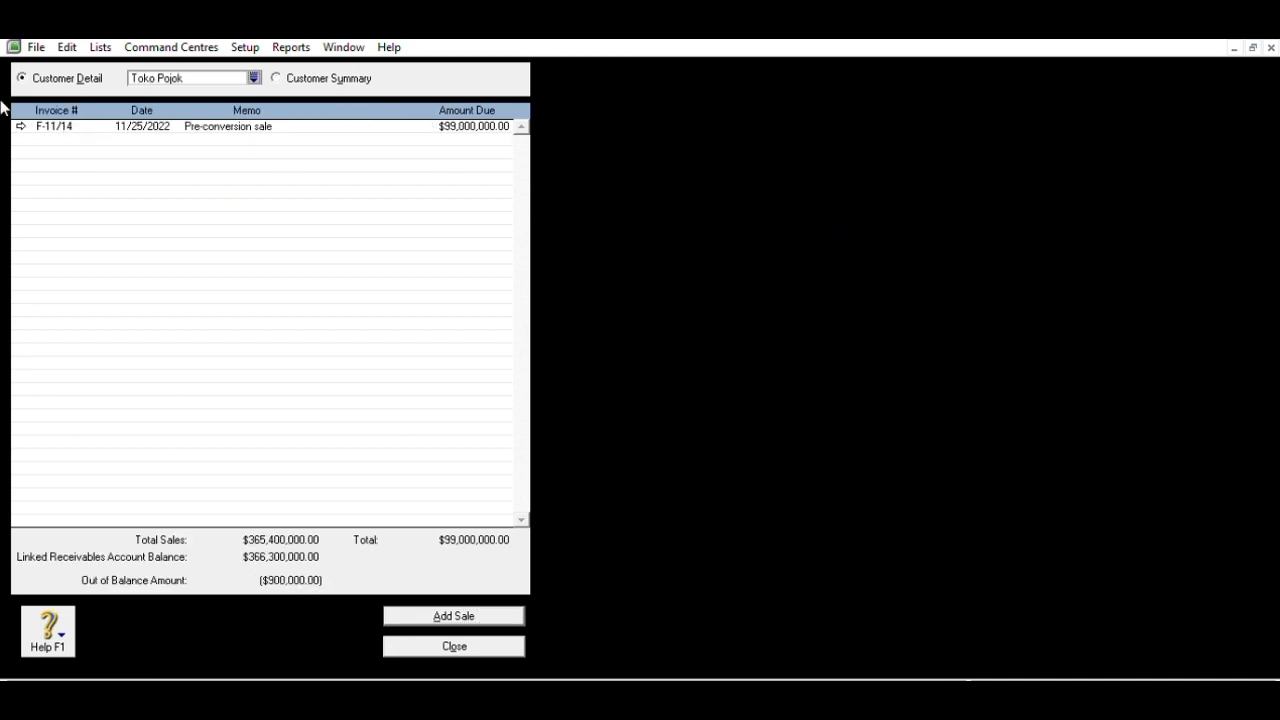
click(20, 126)
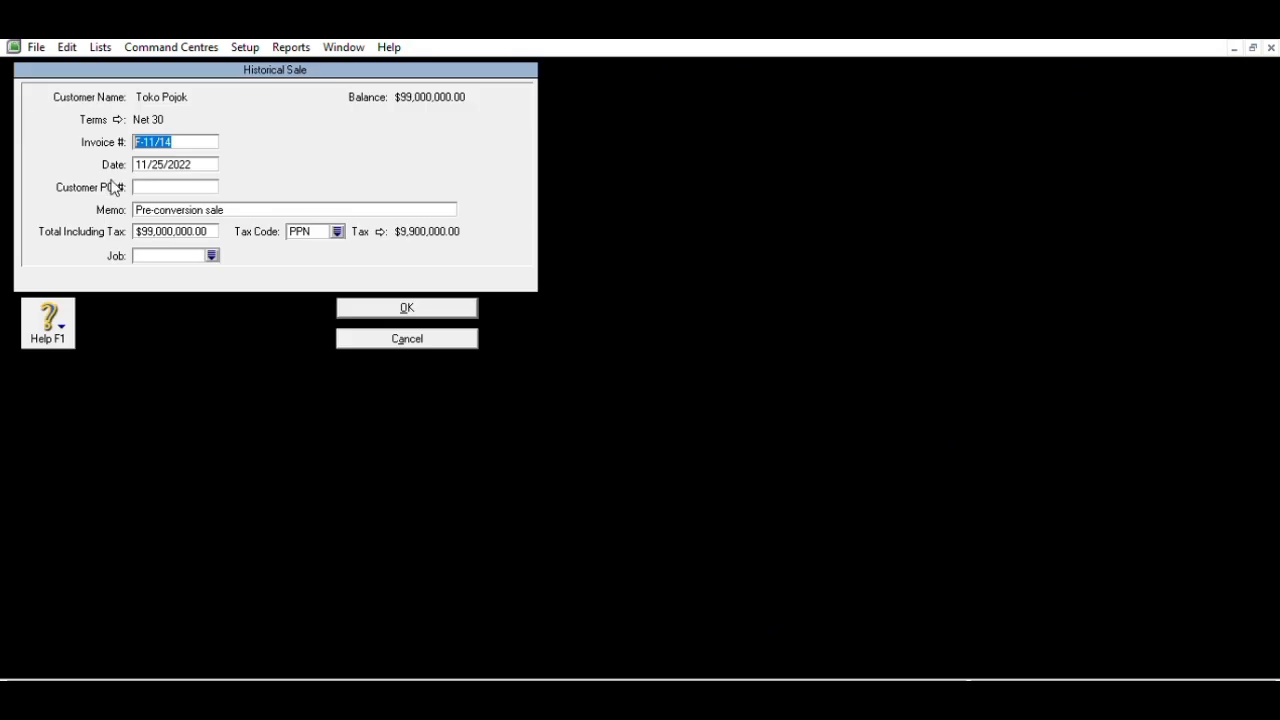
click(215, 226)
text(99900)
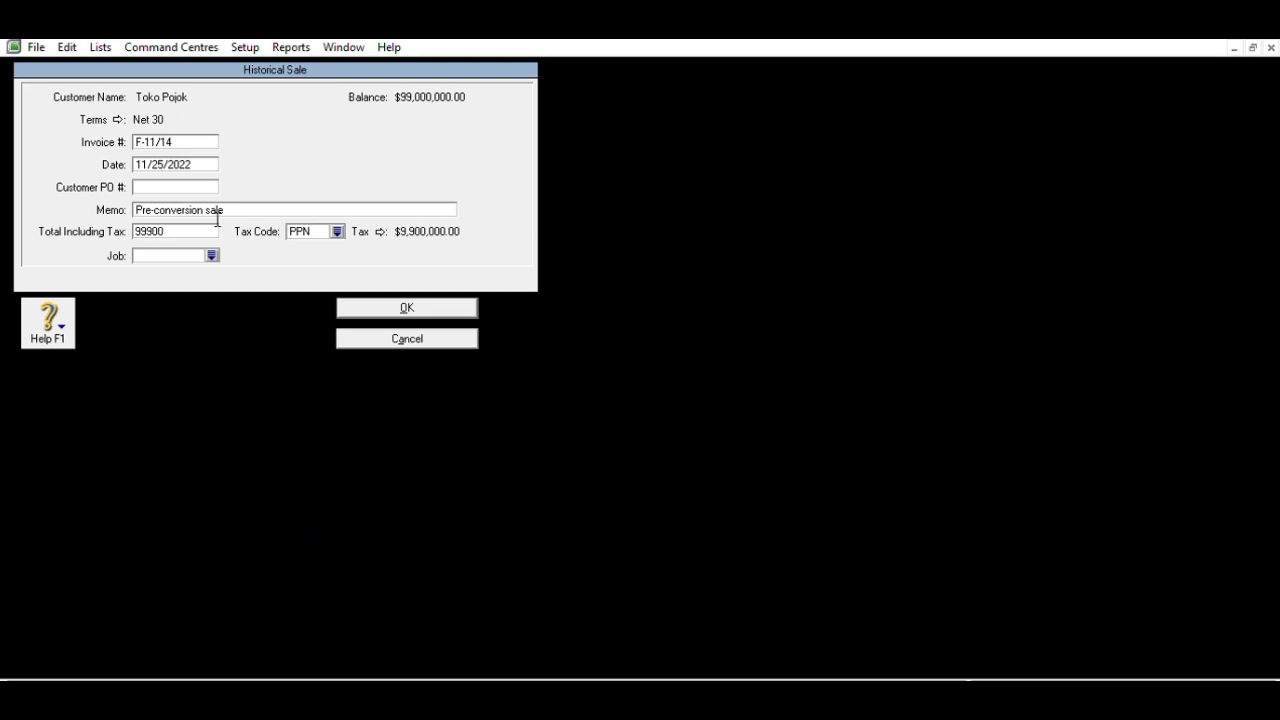
text(000)
key(Tab)
key(Return)
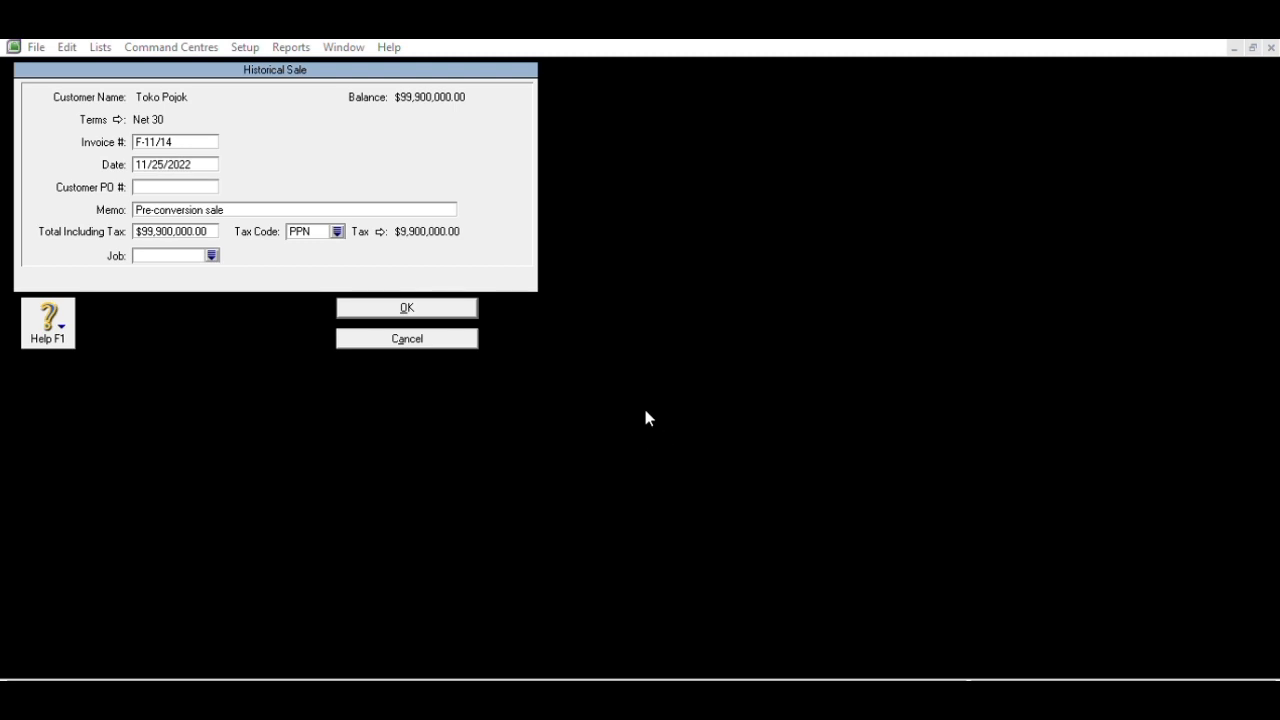
click(645, 411)
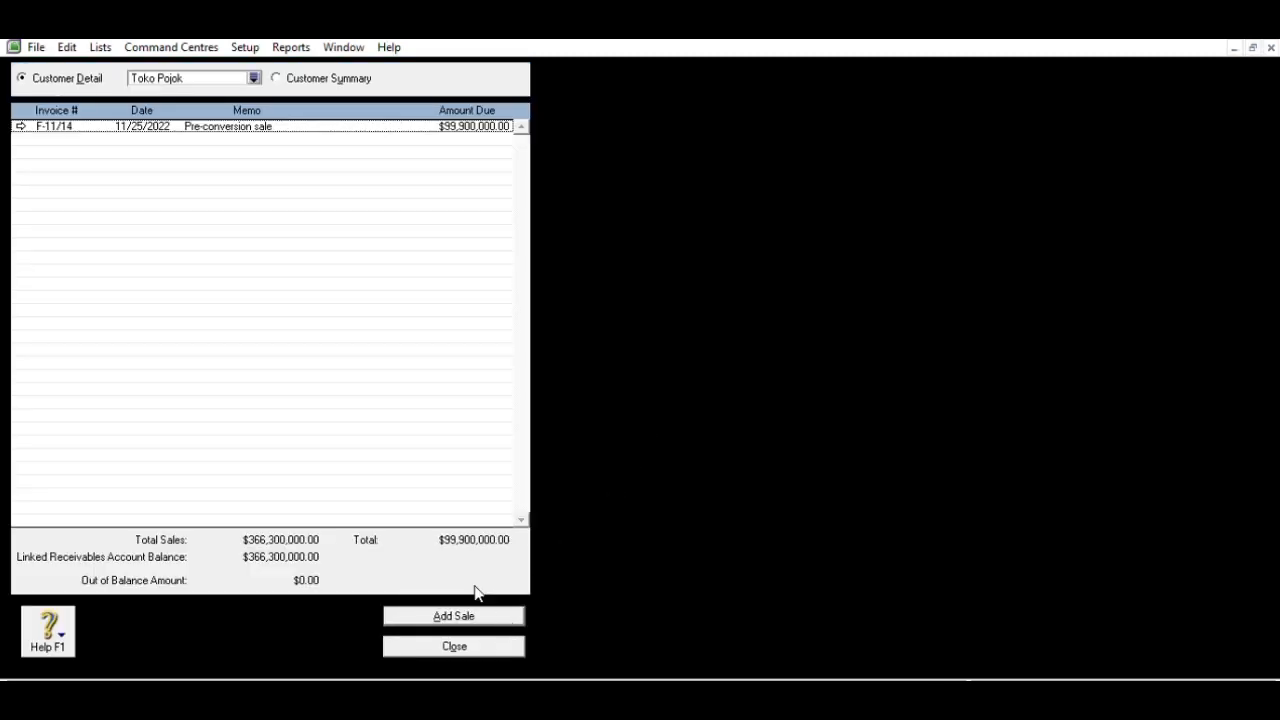
click(278, 75)
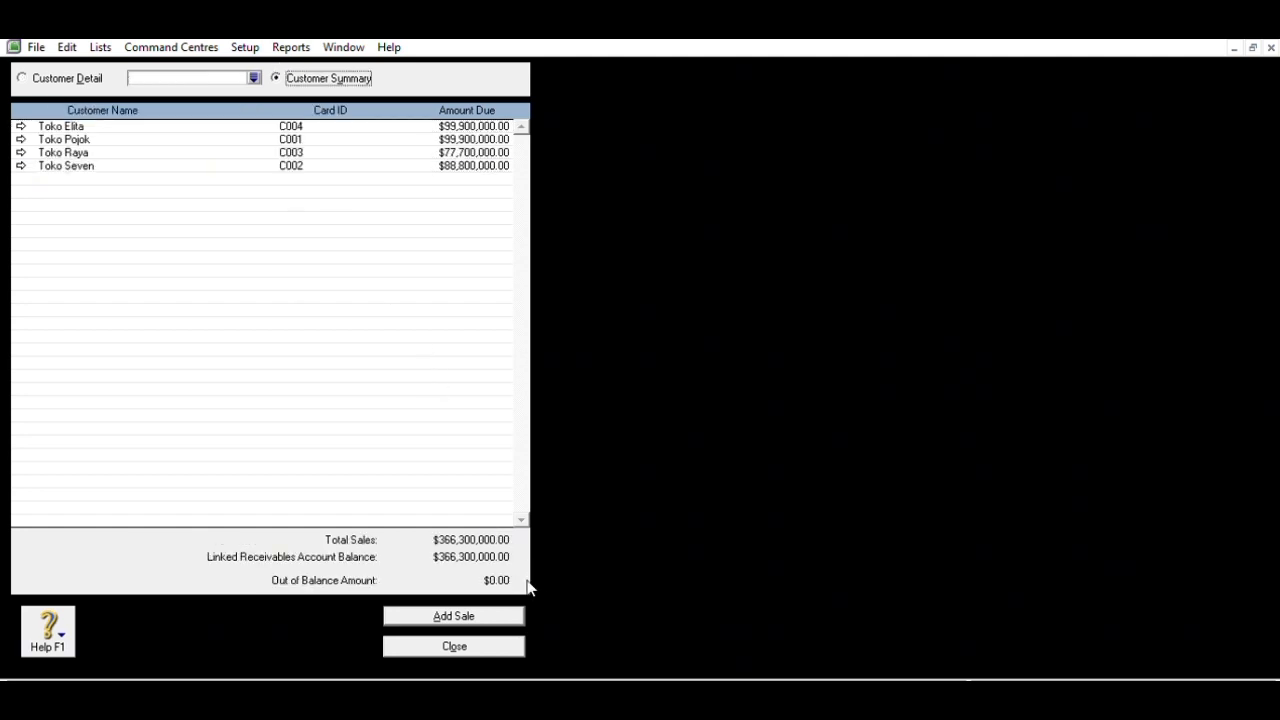
click(504, 641)
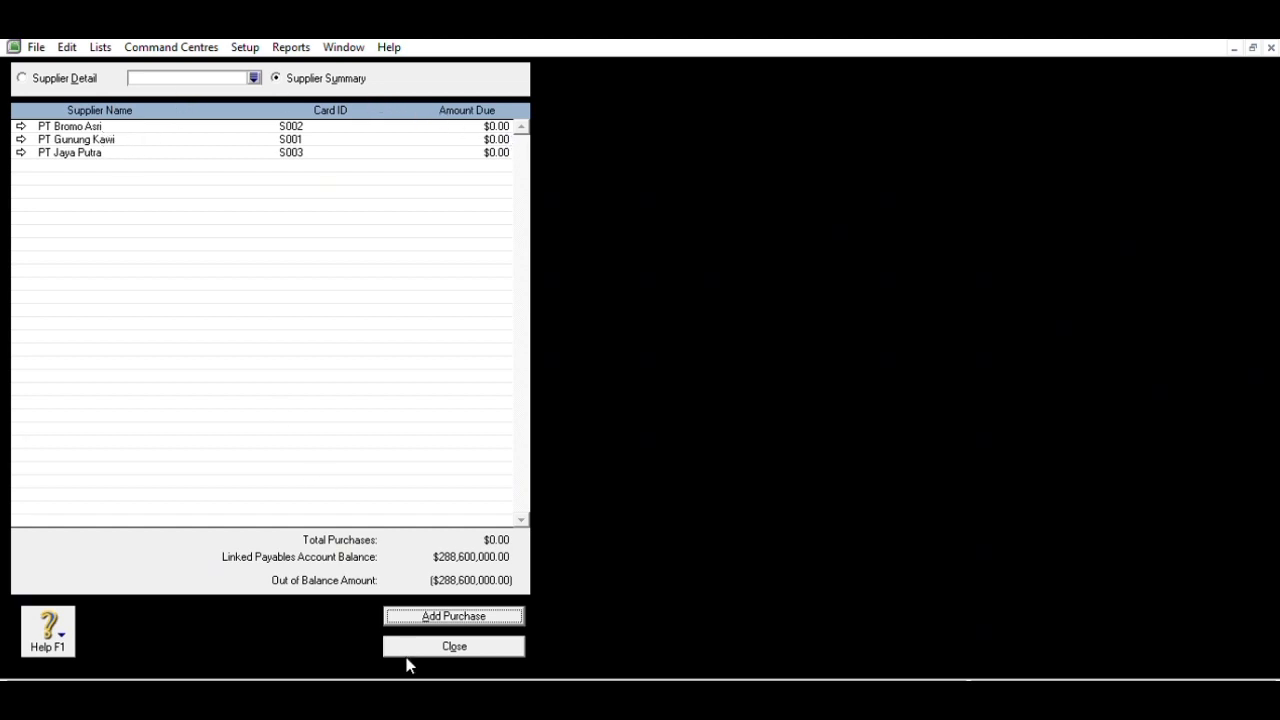
- Enter PT Gunung Kawi's purchase F.105, dated 11/23/2022, totalling 88,800,000, and record it
click(509, 614)
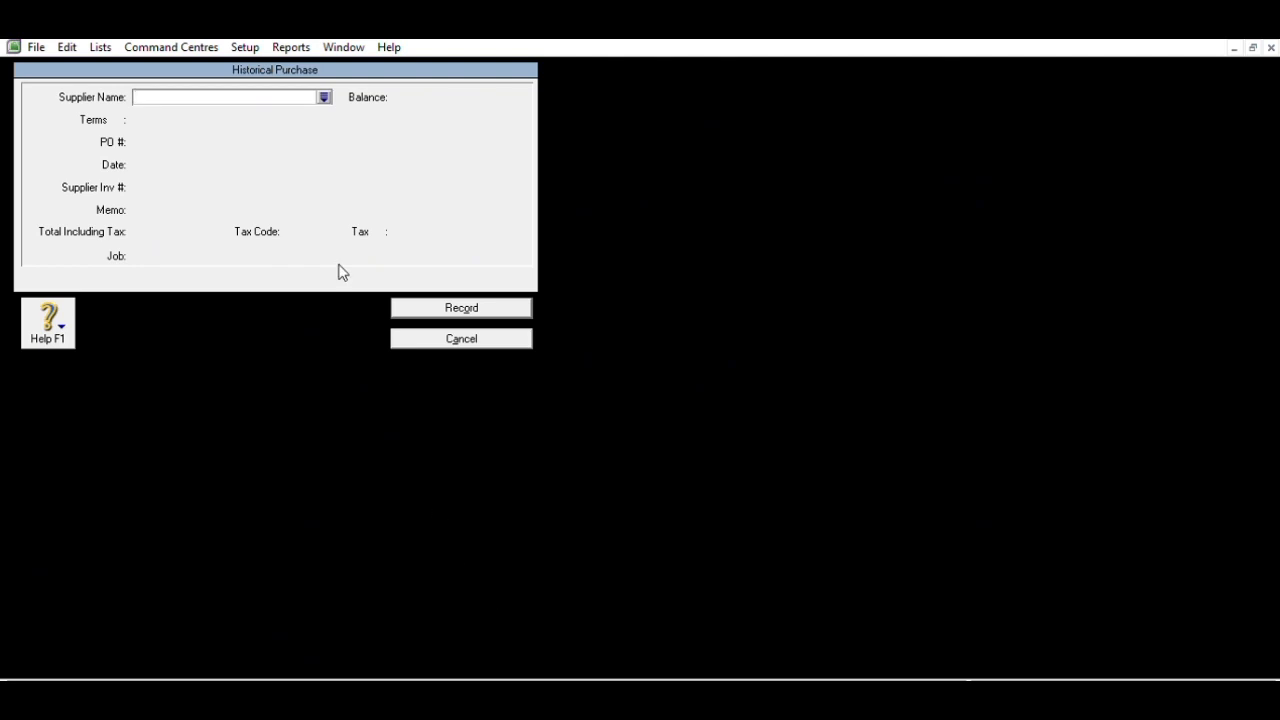
text(PT Gunung Kawi)
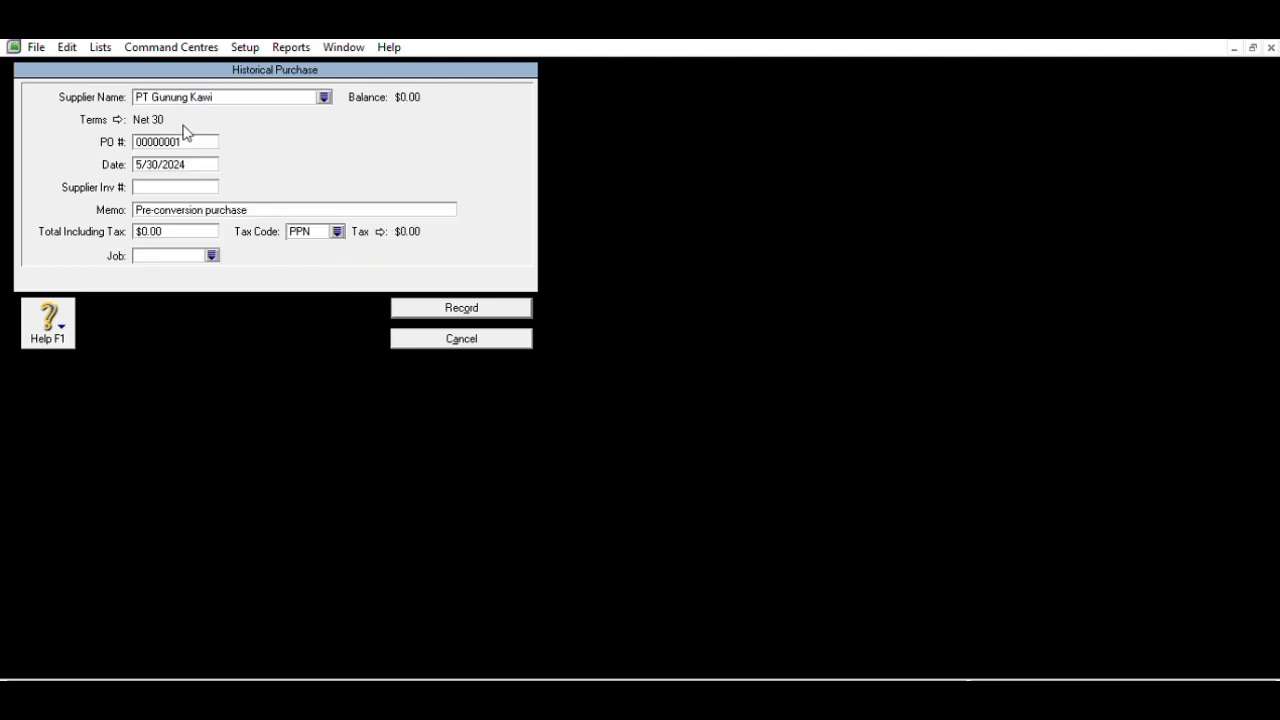
click(192, 136)
text(F.105)
key(Tab)
text(11/23/2022)
click(208, 230)
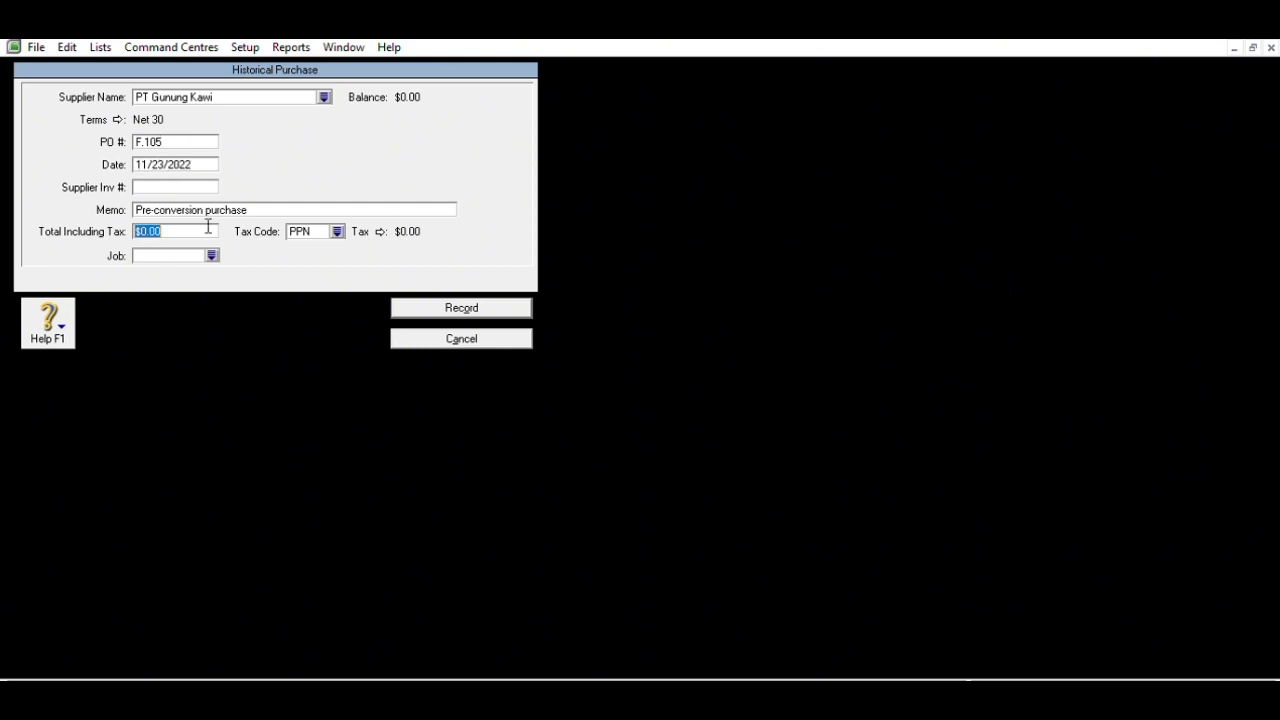
text(88800000)
key(Tab)
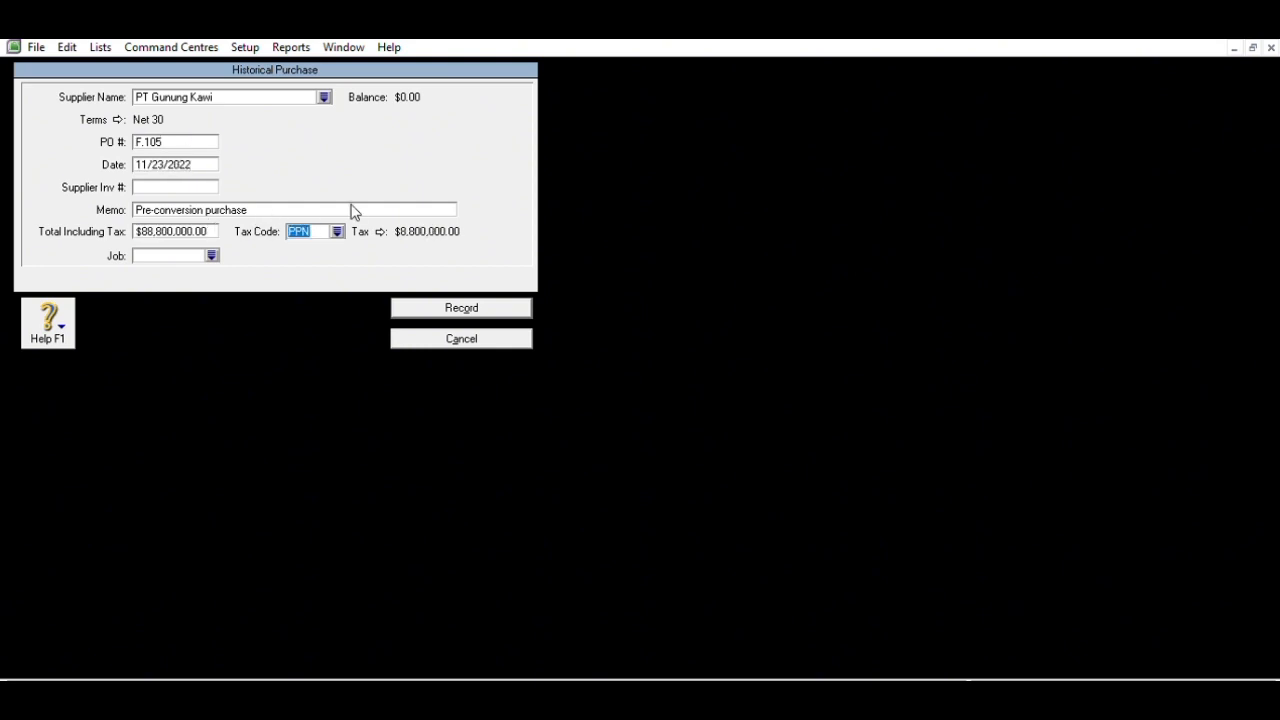
click(437, 302)
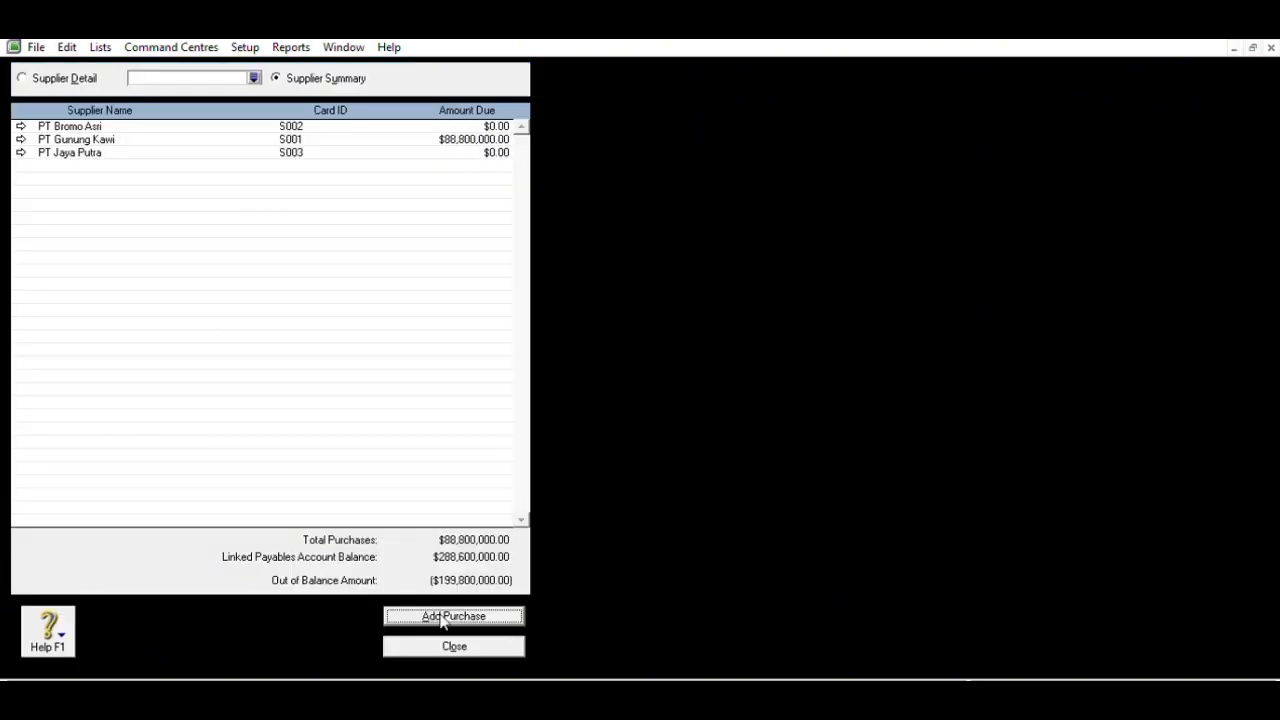
- Enter PT Bromo Asri's purchase F.389, dated 11/20/2022, totalling 99,900,000, and record it
click(448, 610)
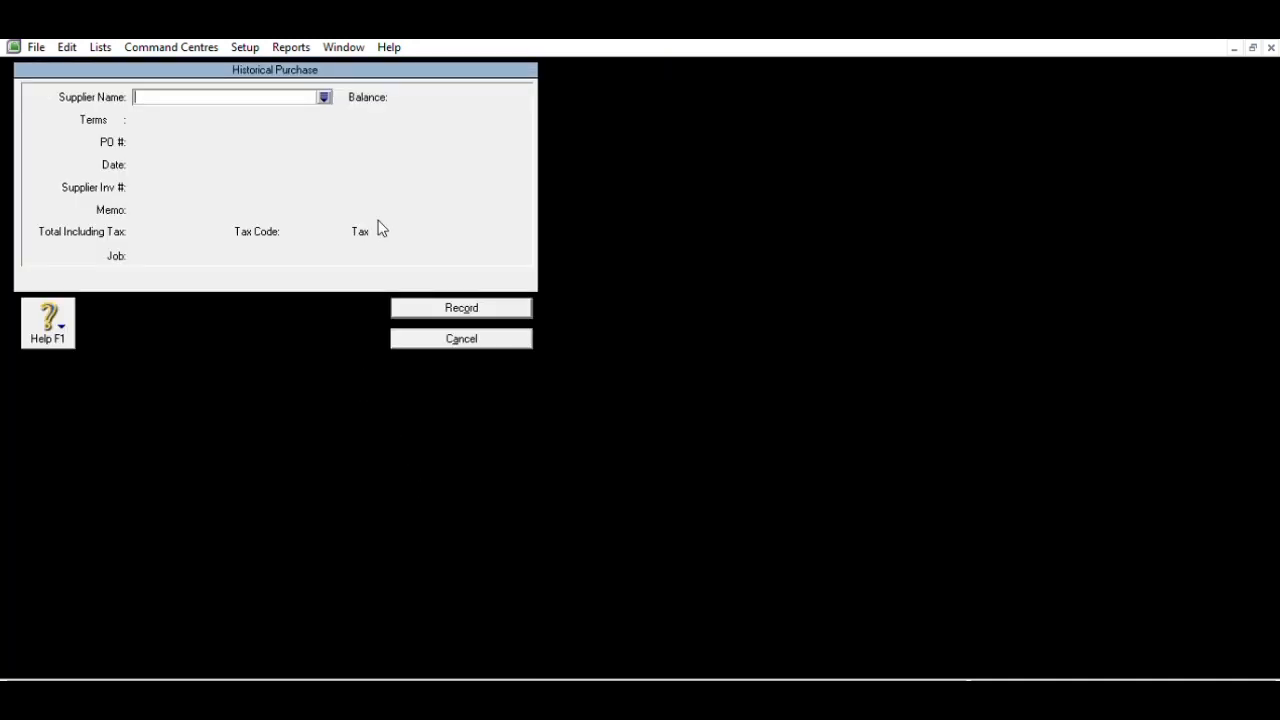
text(PT Bromo Asri)
key(Tab)
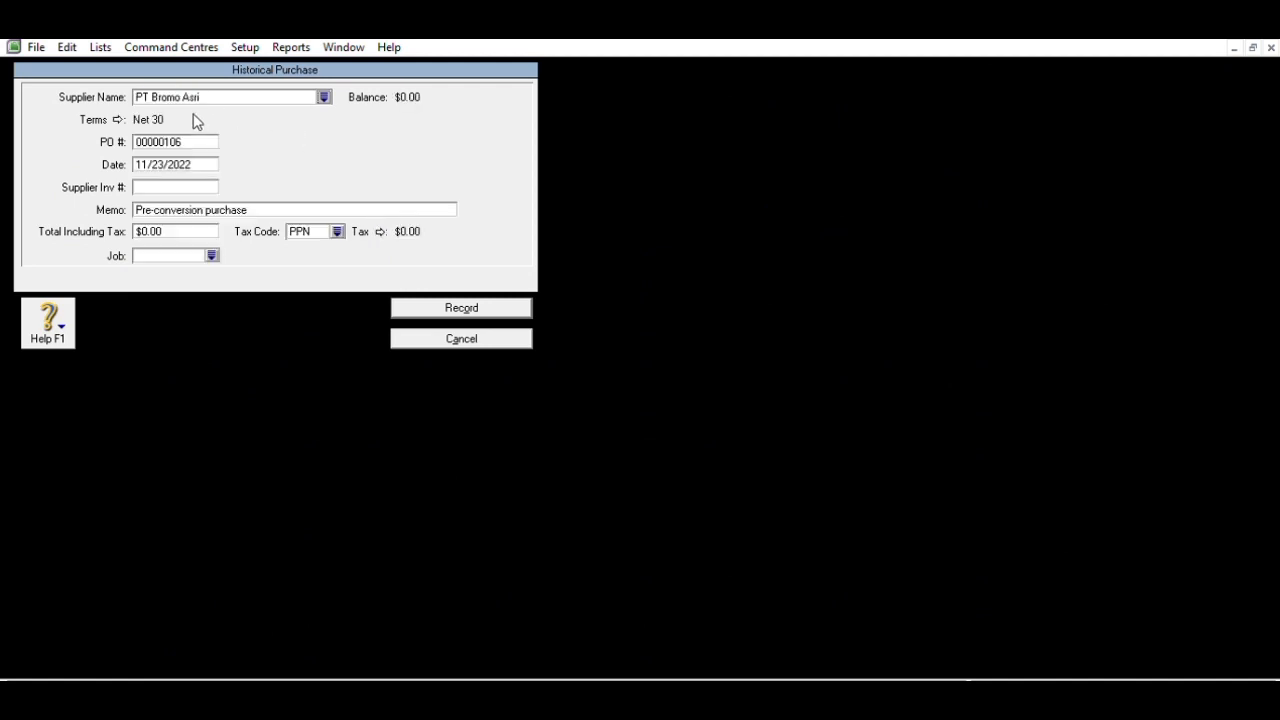
key(Tab)
text(P)
text(.)
text(389)
key(Tab)
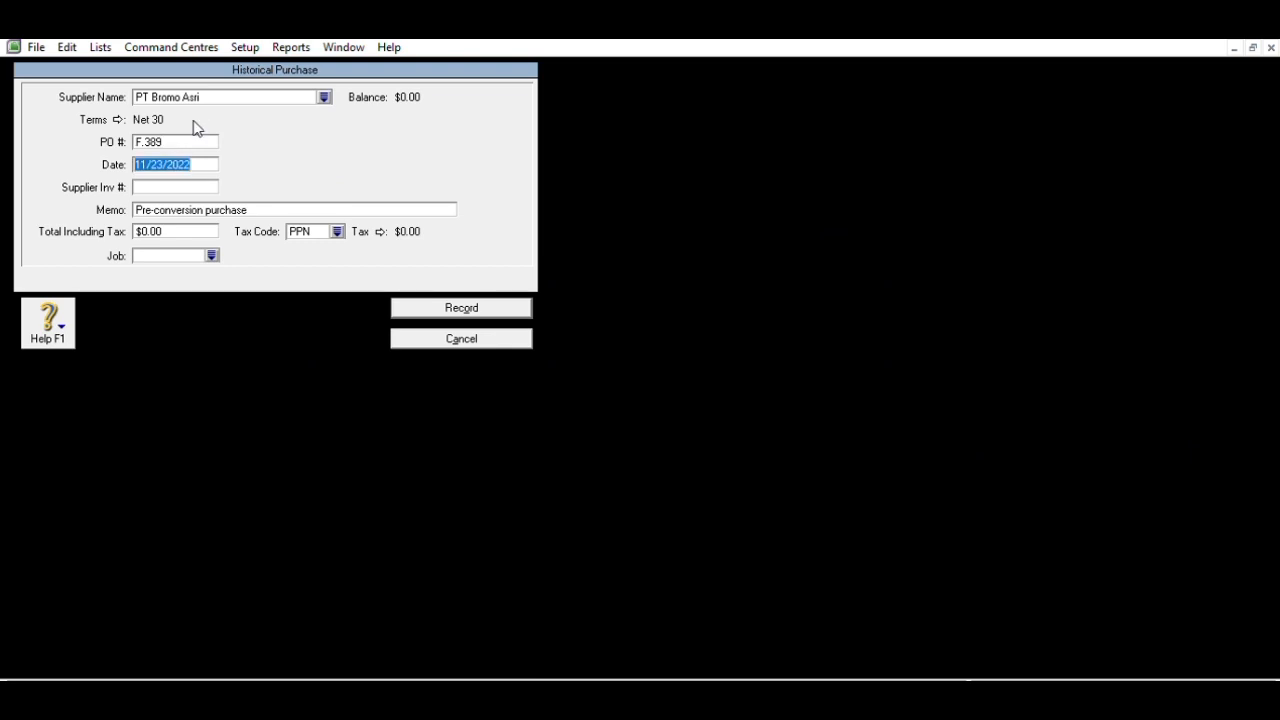
text(11/20/2022)
key(Tab)
key(Tab)
key(Tab)
text(99900000)
key(Tab)
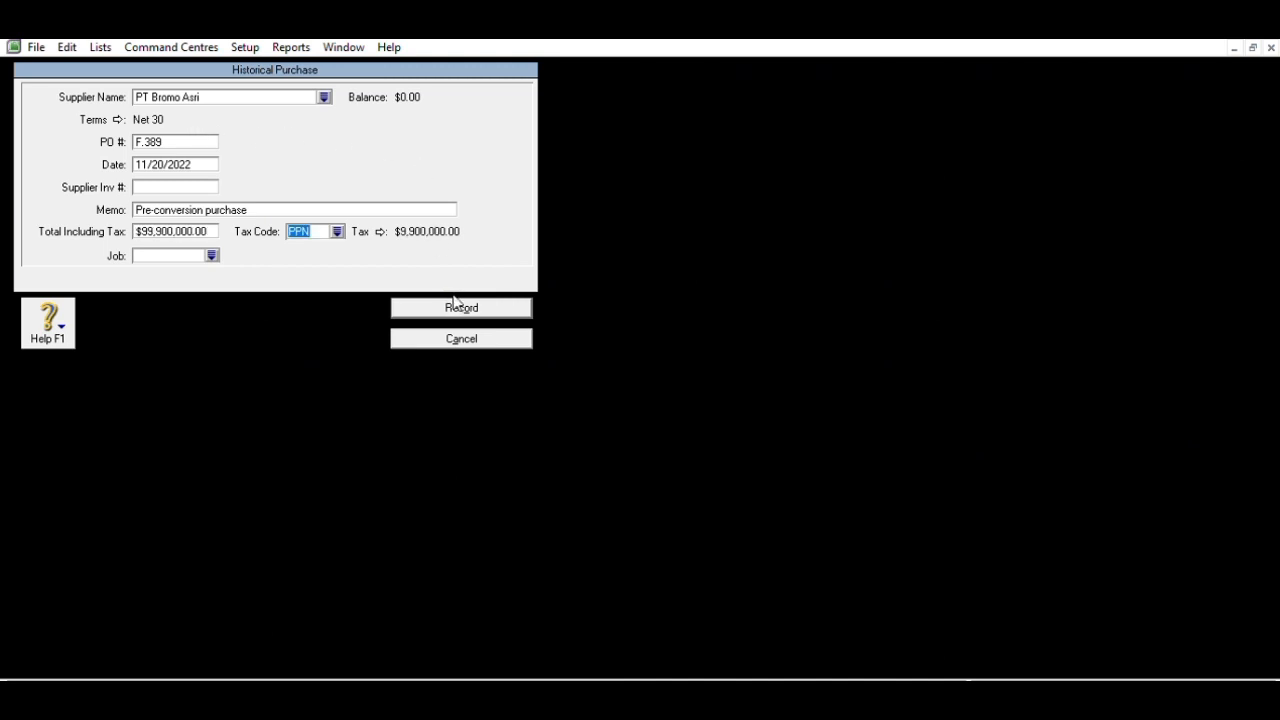
click(454, 303)
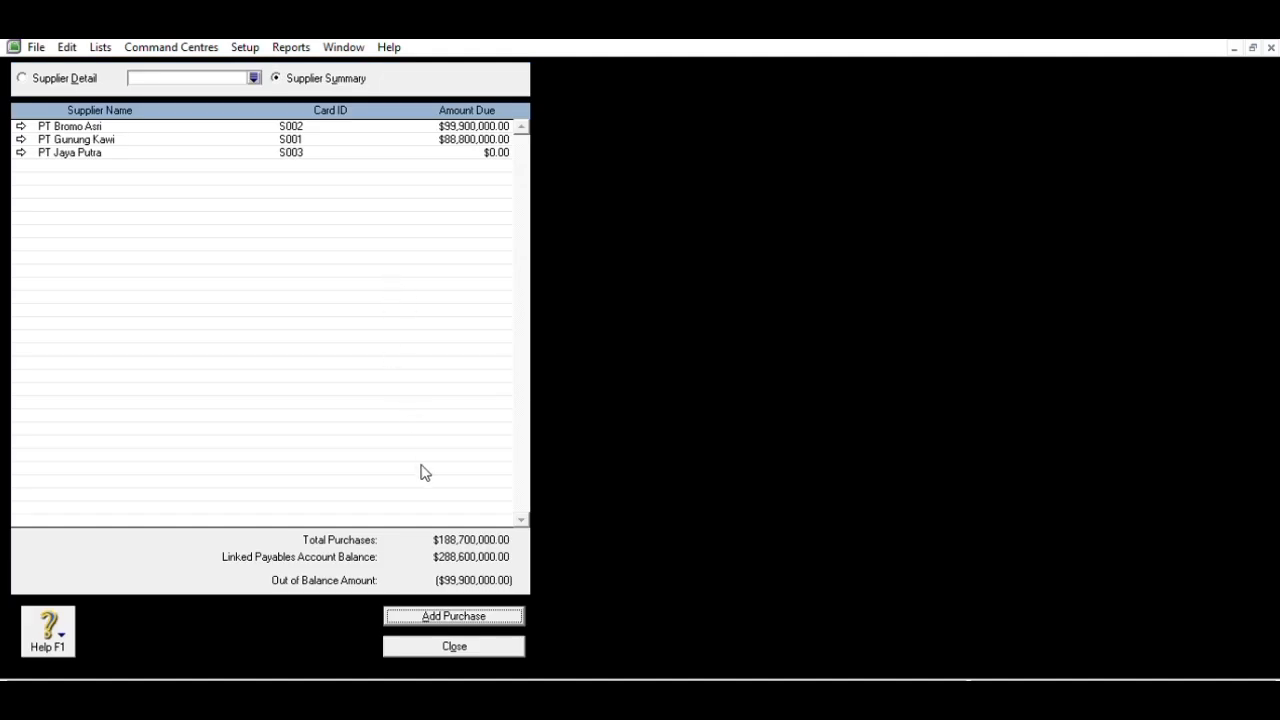
- Record PT Jaya Putra's historical purchase F.546 dated 11/28/2022 for $99,900,000, then close the summary
click(432, 613)
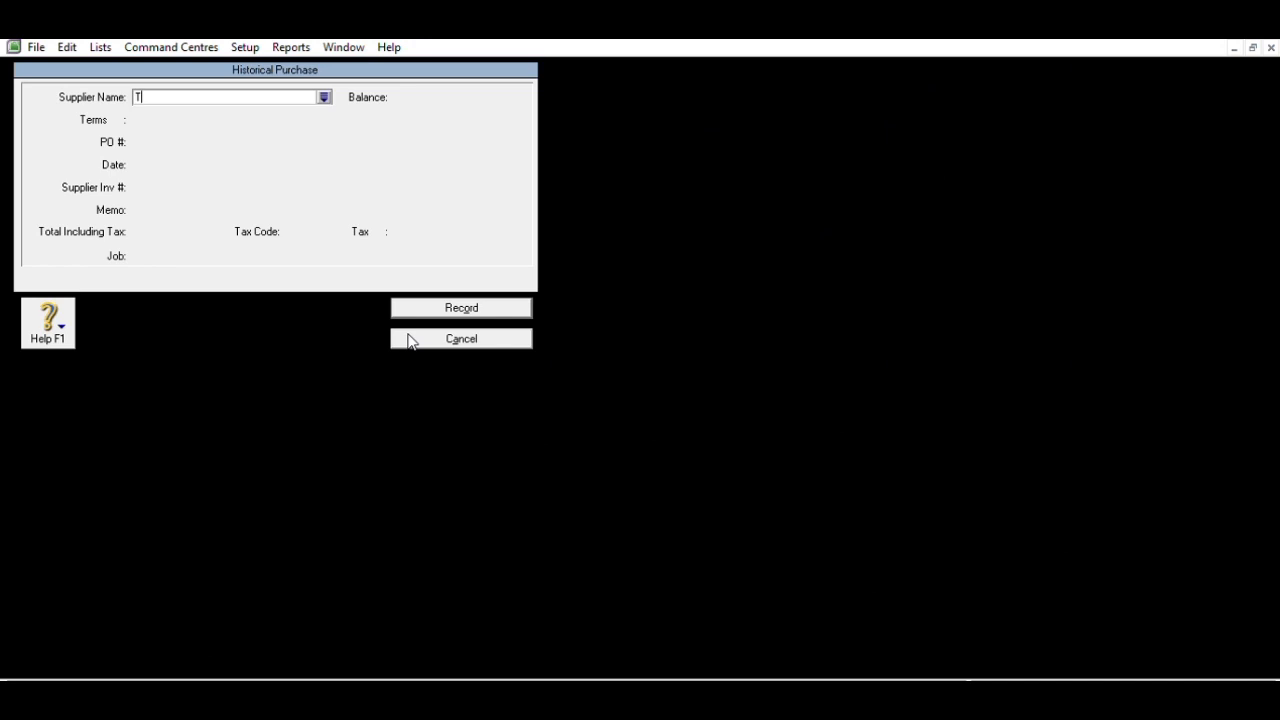
text(PT Jaya Putra)
key(Tab)
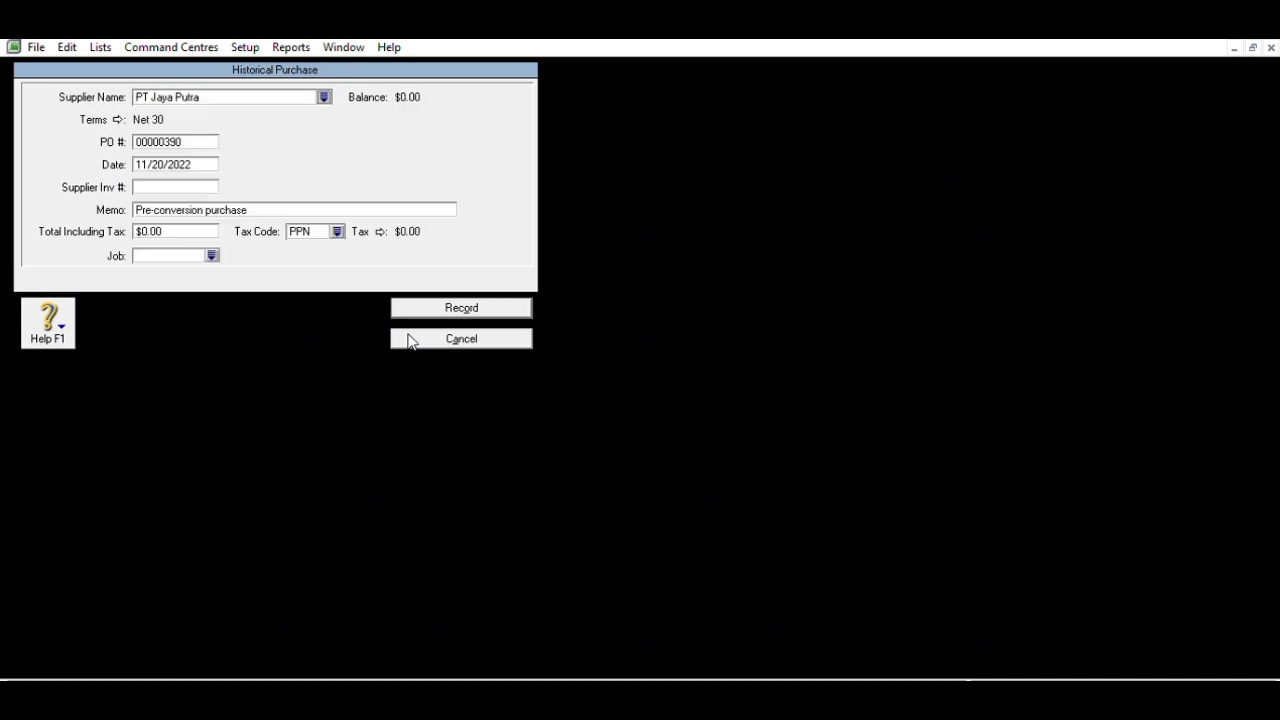
double_click(206, 135)
text(F.546)
key(Tab)
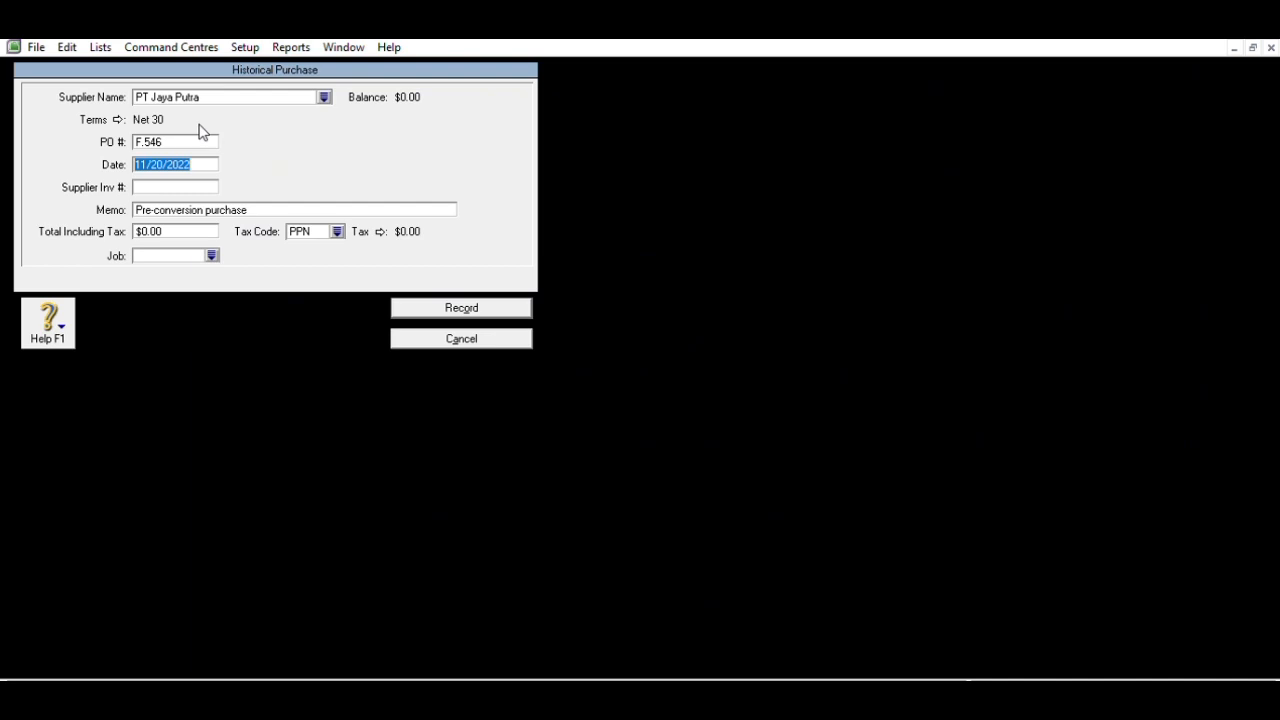
text(11/28/2022)
key(Tab)
key(Tab)
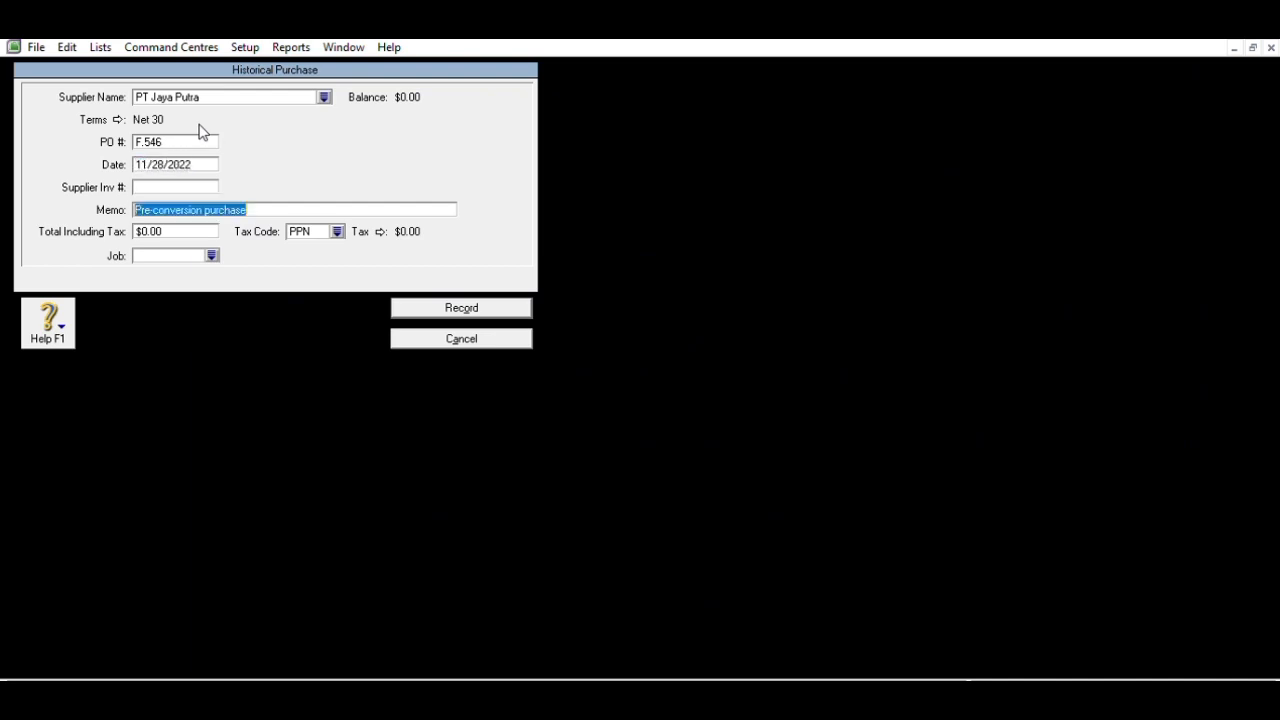
key(Tab)
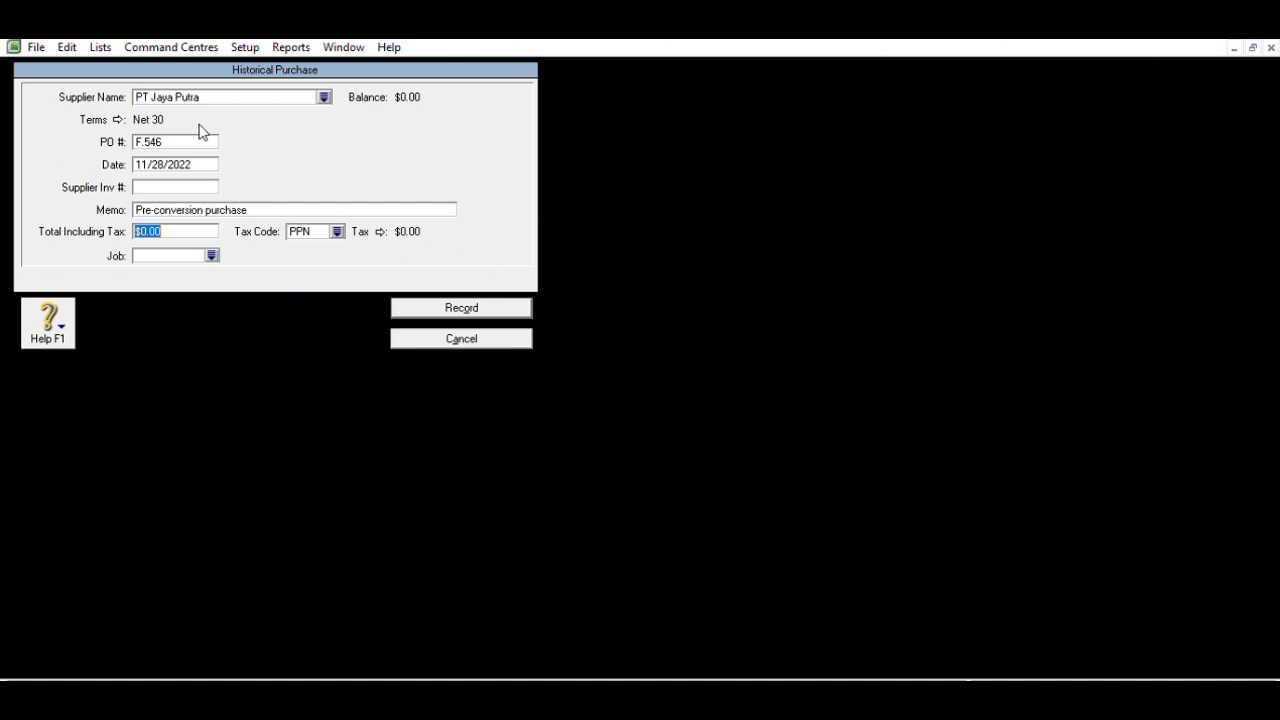
text(99,9)
text(00,0)
text(00000)
key(Tab)
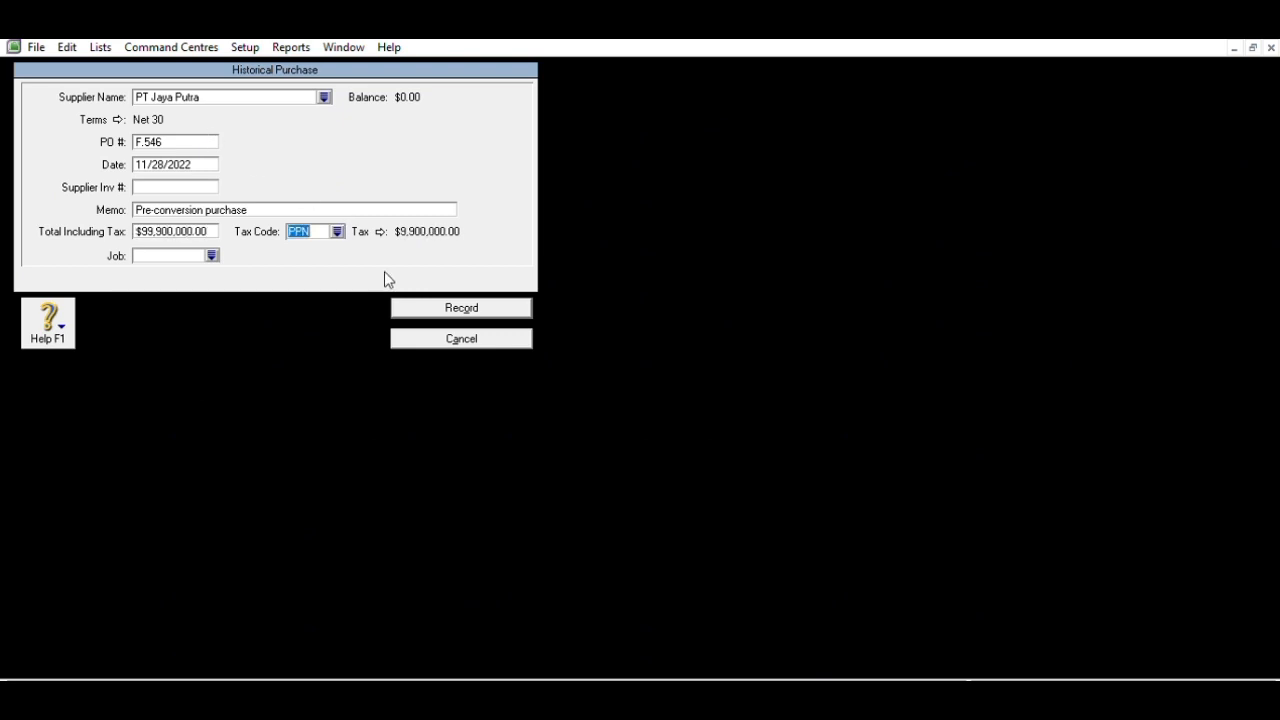
click(412, 300)
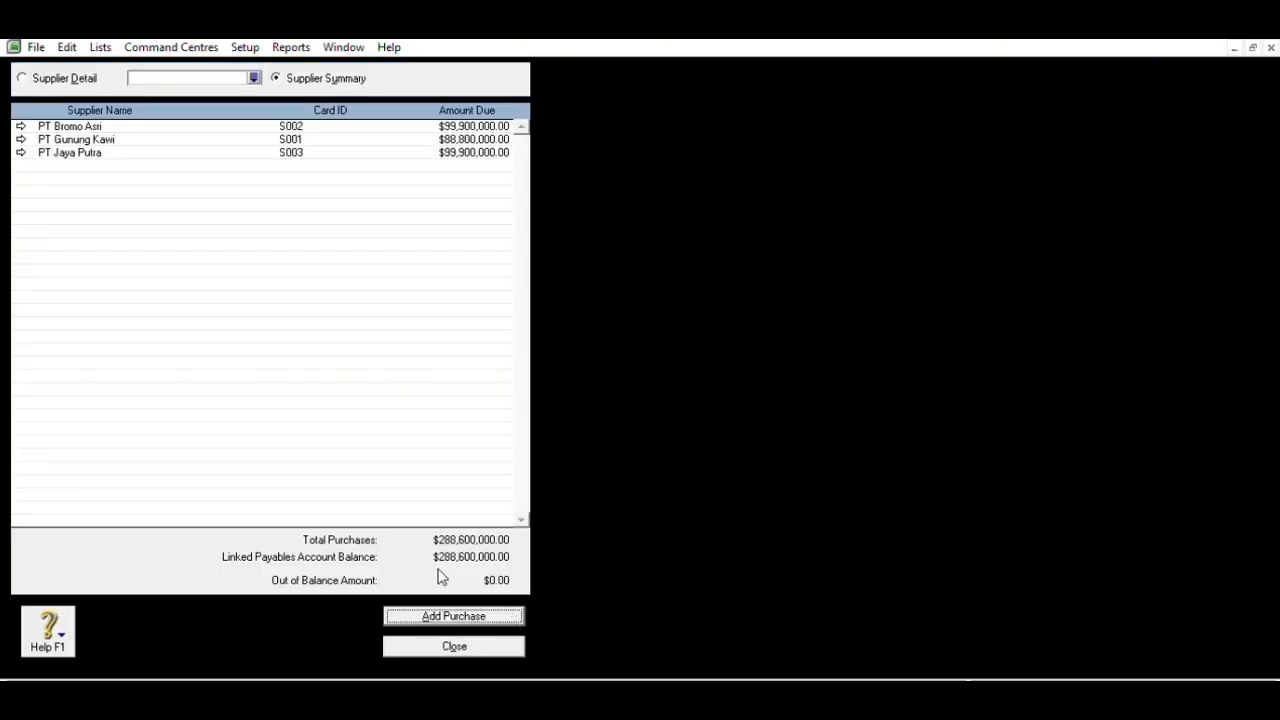
click(457, 641)
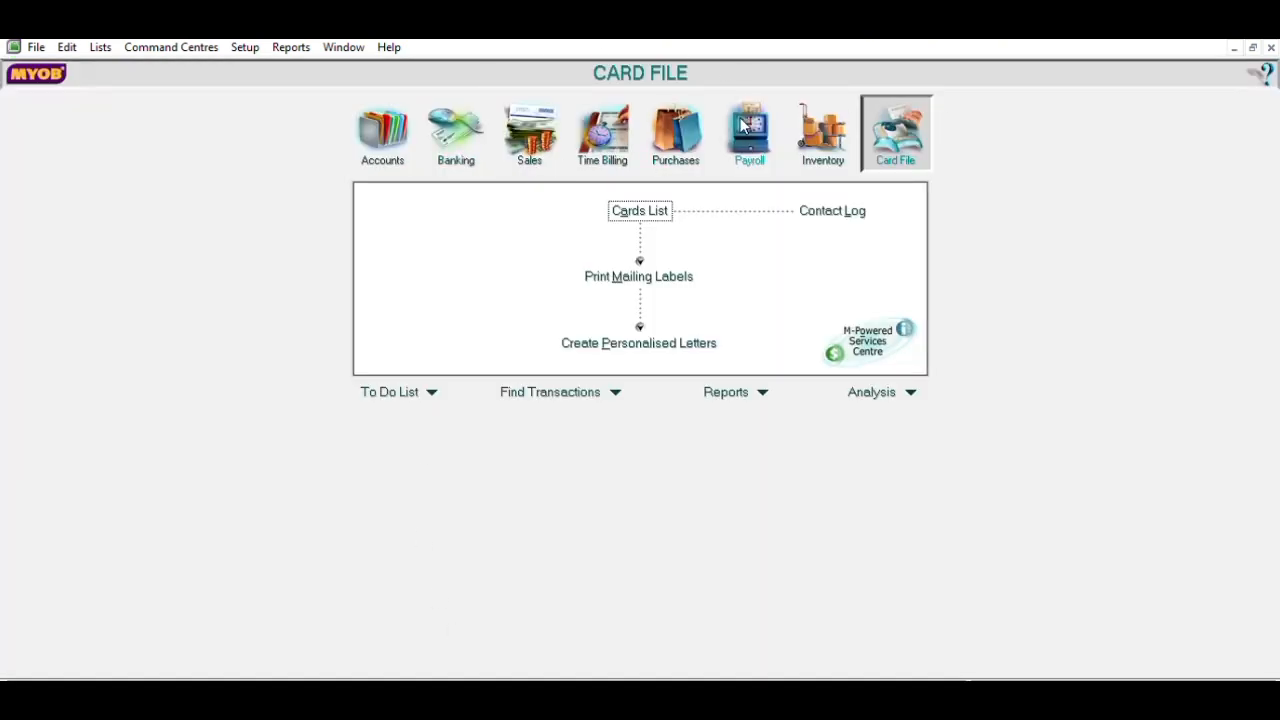
- Create a new bought, sold and inventoried item P1125 C named Kulkas Panasonic
click(841, 121)
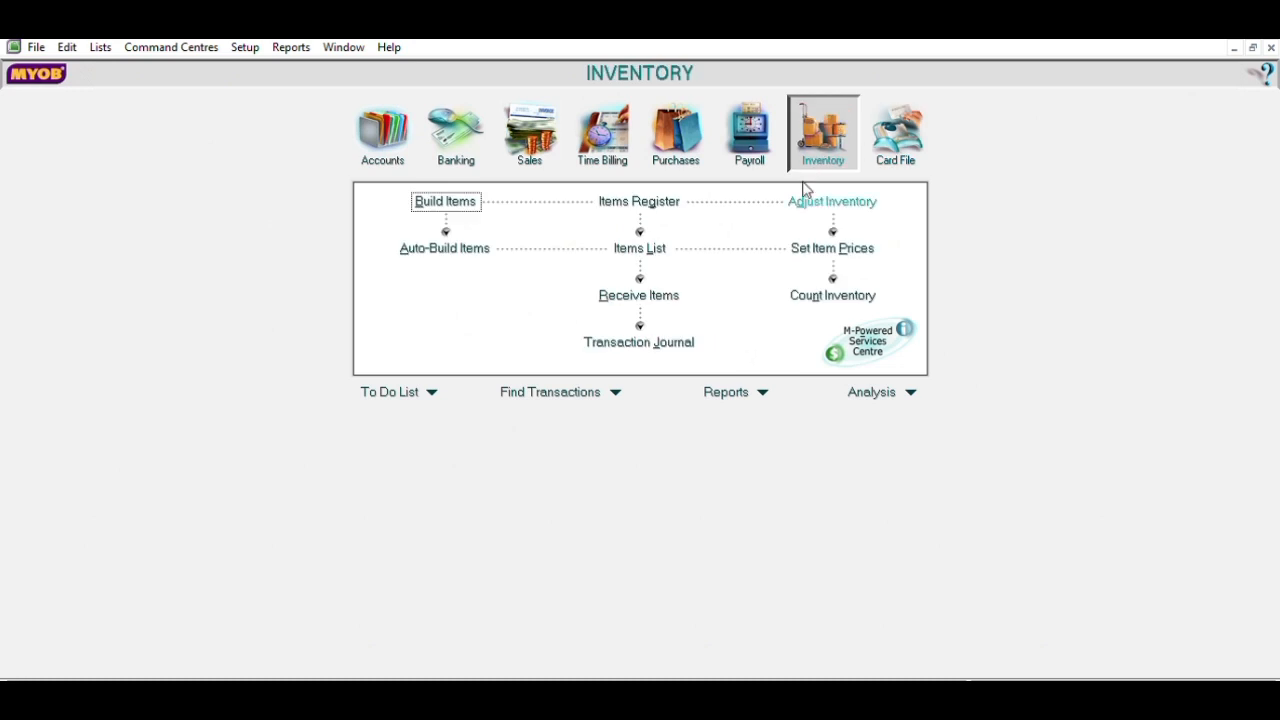
click(641, 247)
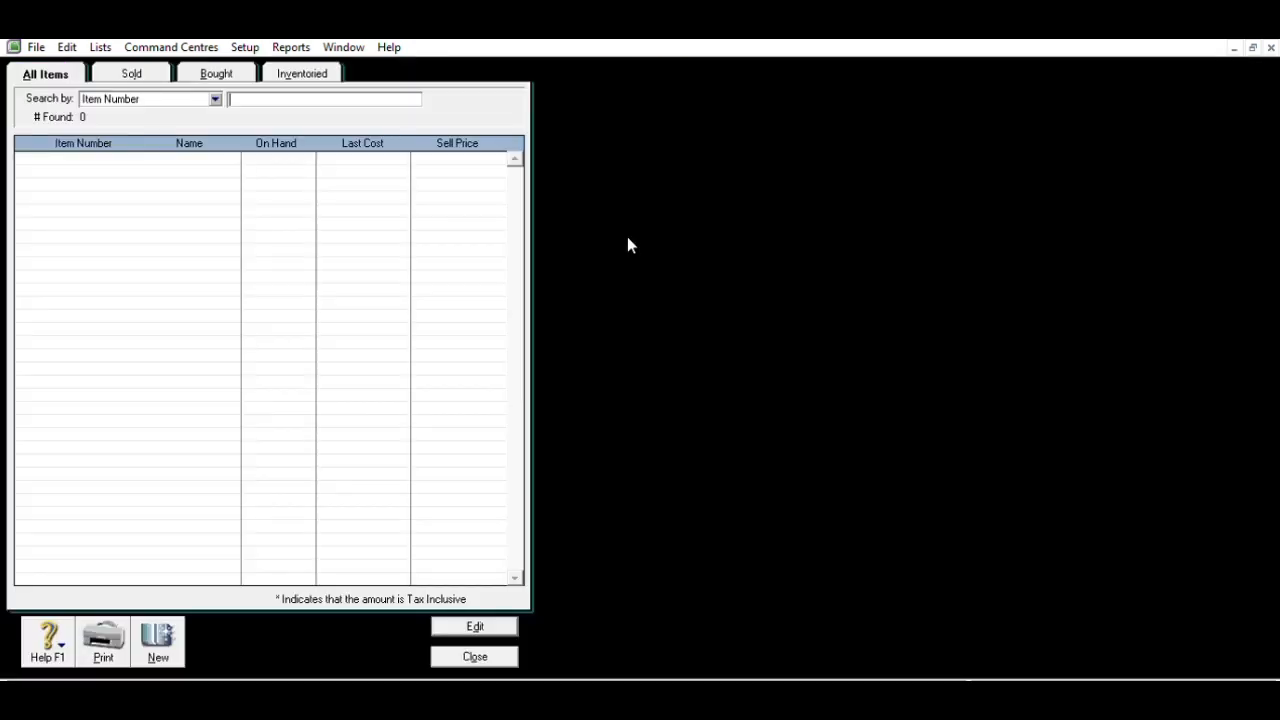
click(147, 625)
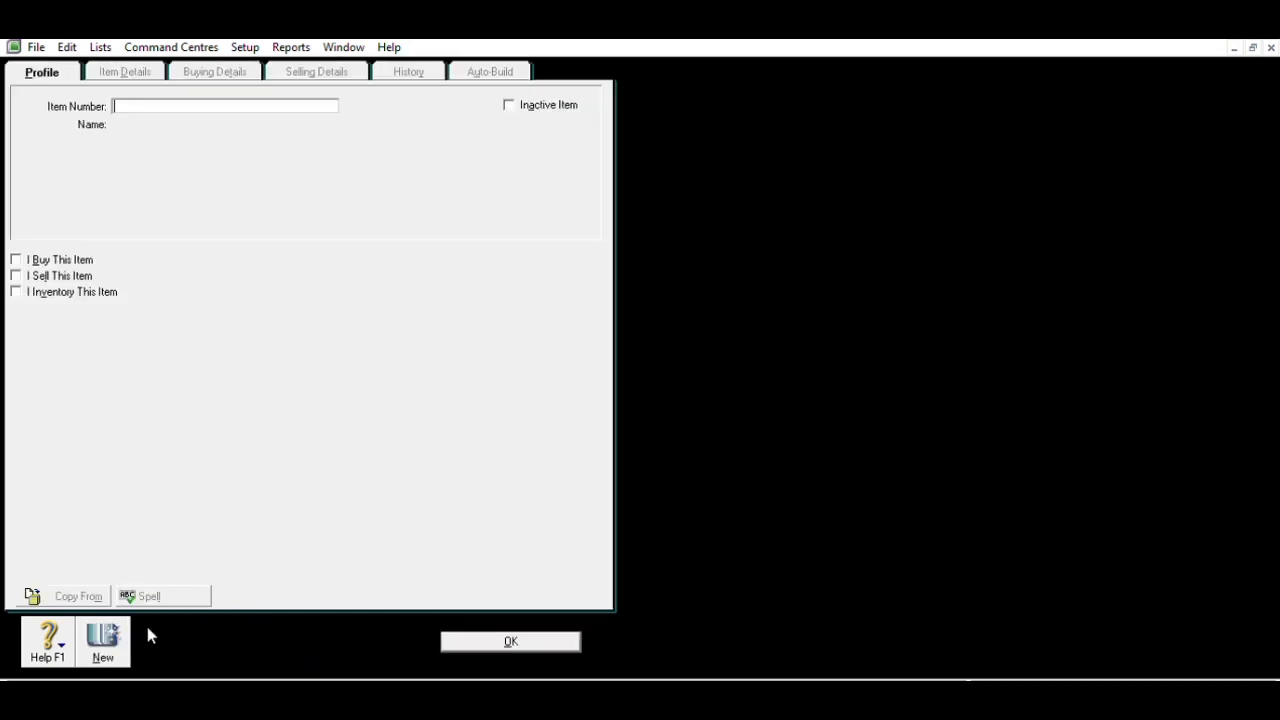
click(76, 259)
click(84, 275)
click(60, 291)
click(180, 105)
text(P1125 C)
key(Tab)
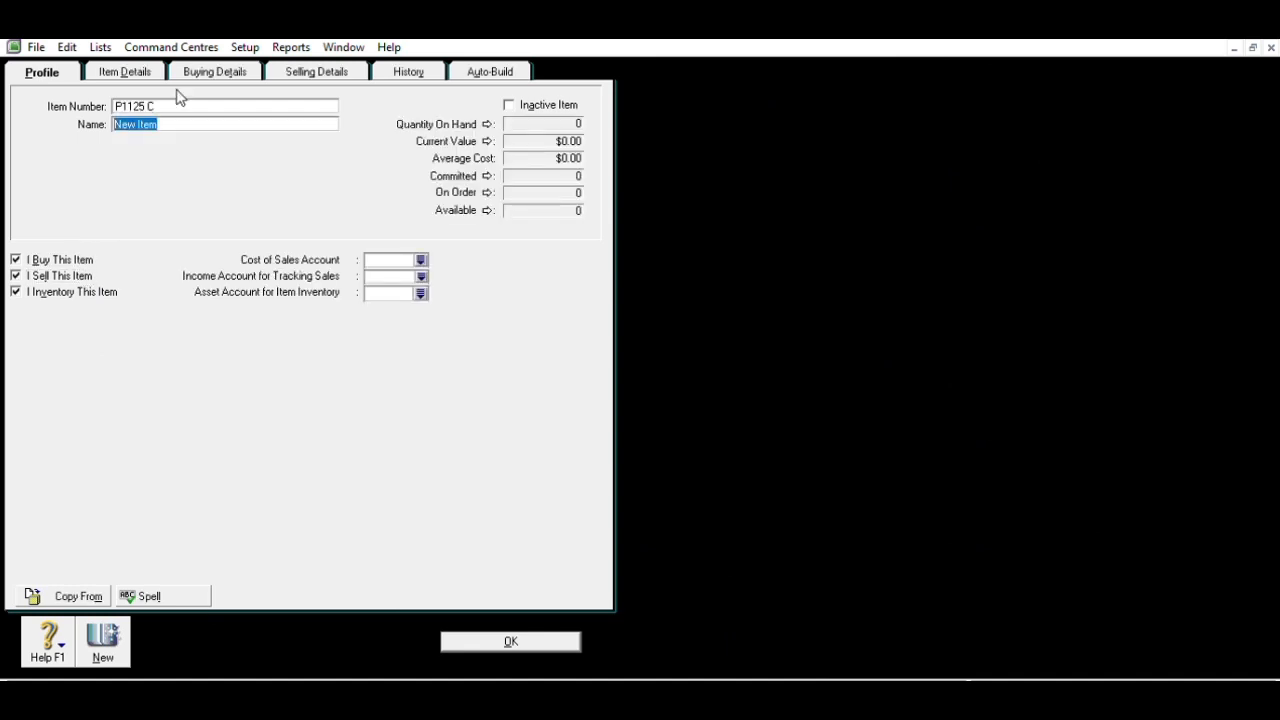
text(Kulkas Panaso)
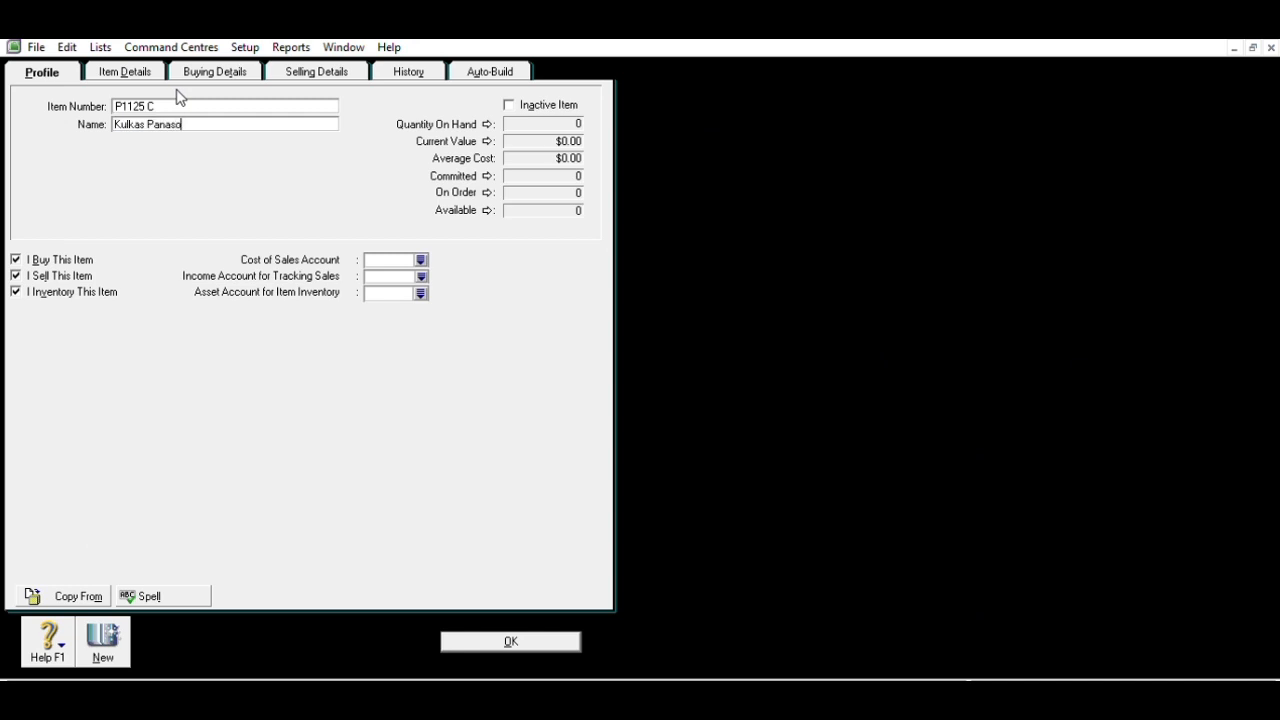
text(nic)
- Assign 5-1100 Cost Of good Sold and 4-1100 Sales as the item's accounts
click(422, 256)
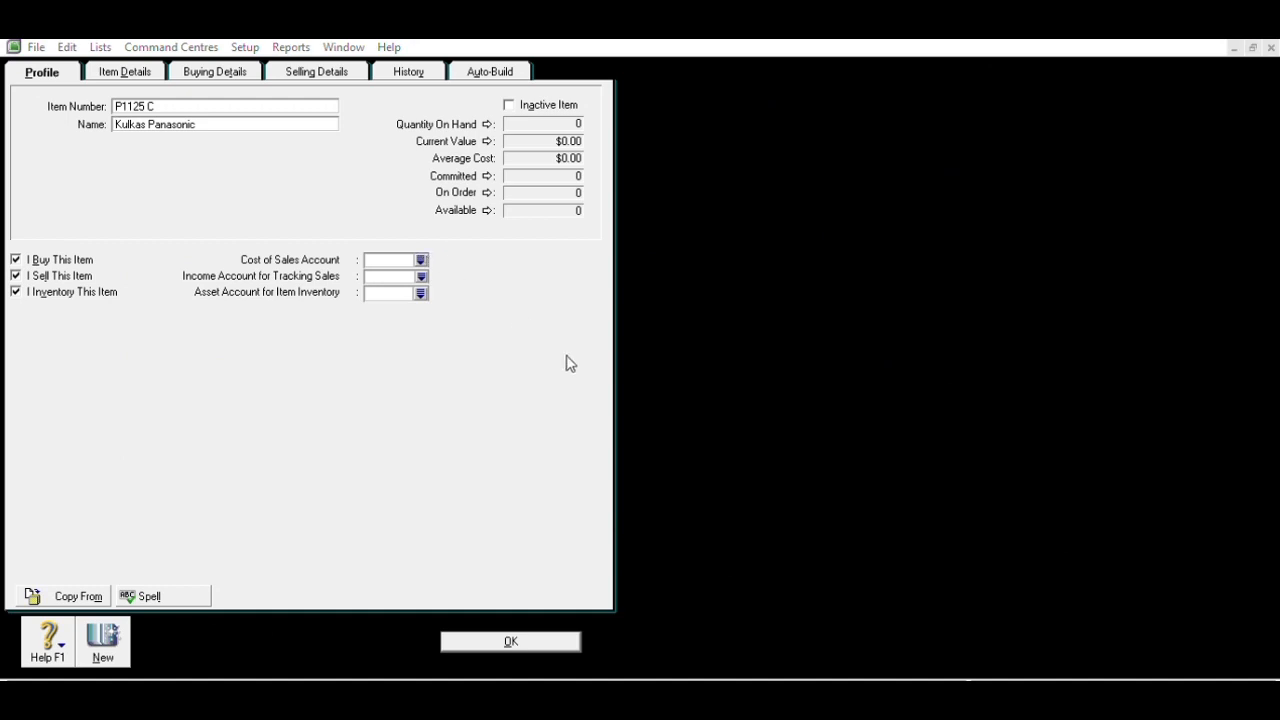
click(703, 465)
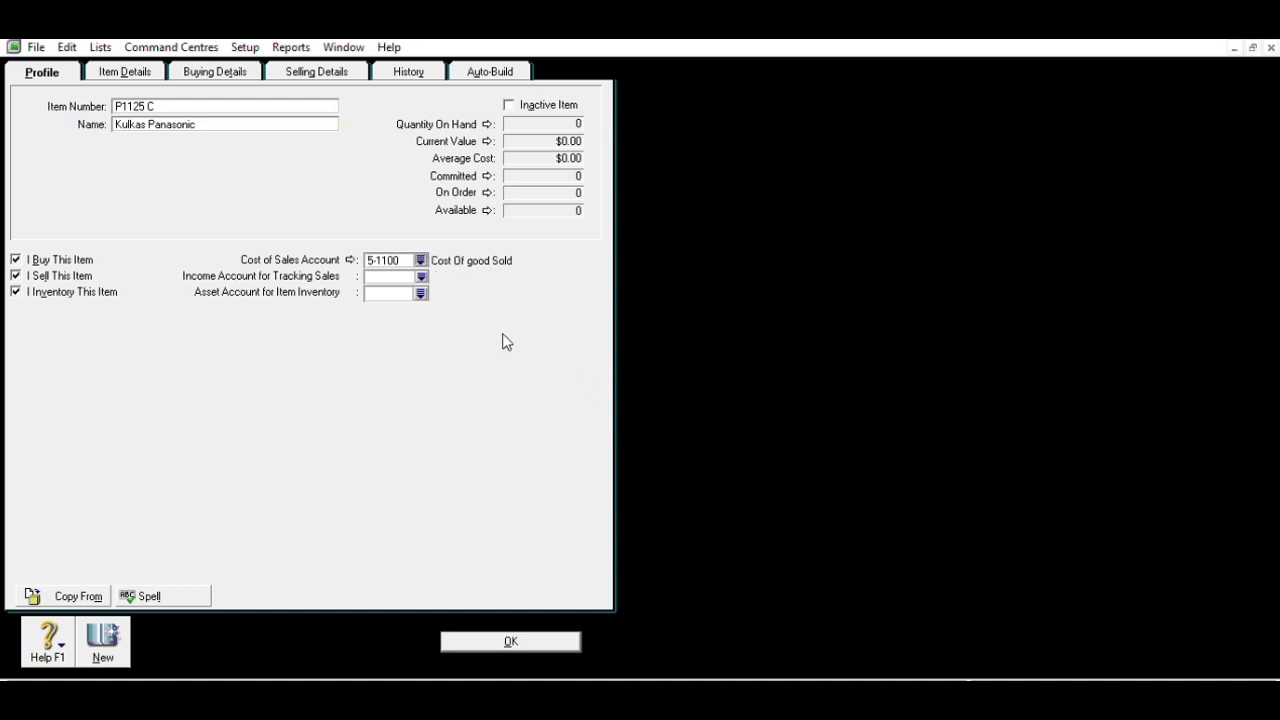
click(421, 277)
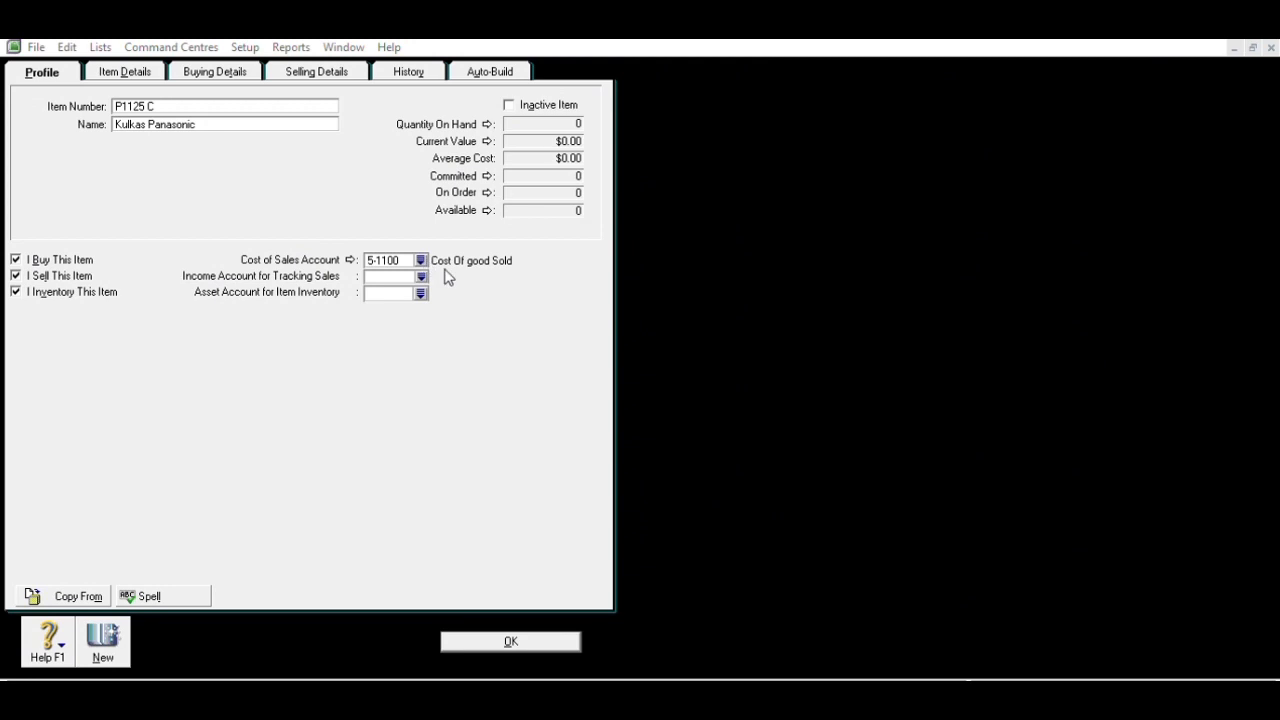
click(703, 471)
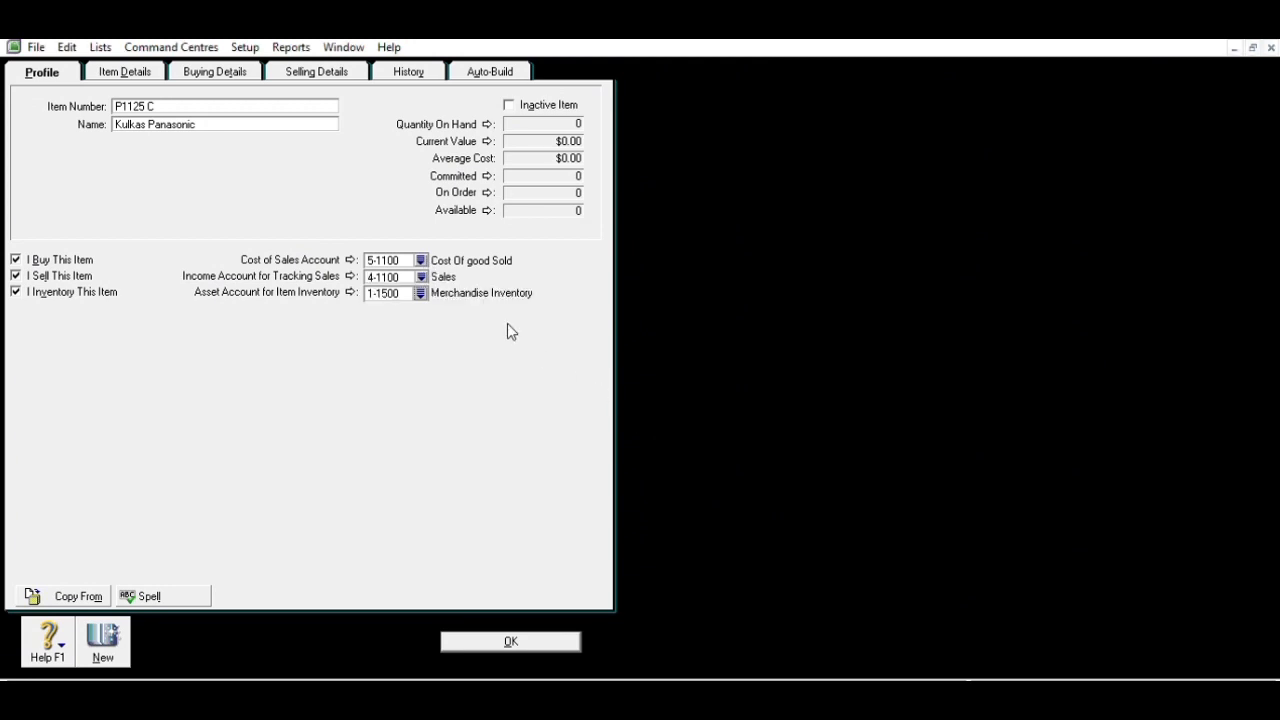
- Set buying and selling units to UNIT with PPN tax codes, and save the item
click(238, 66)
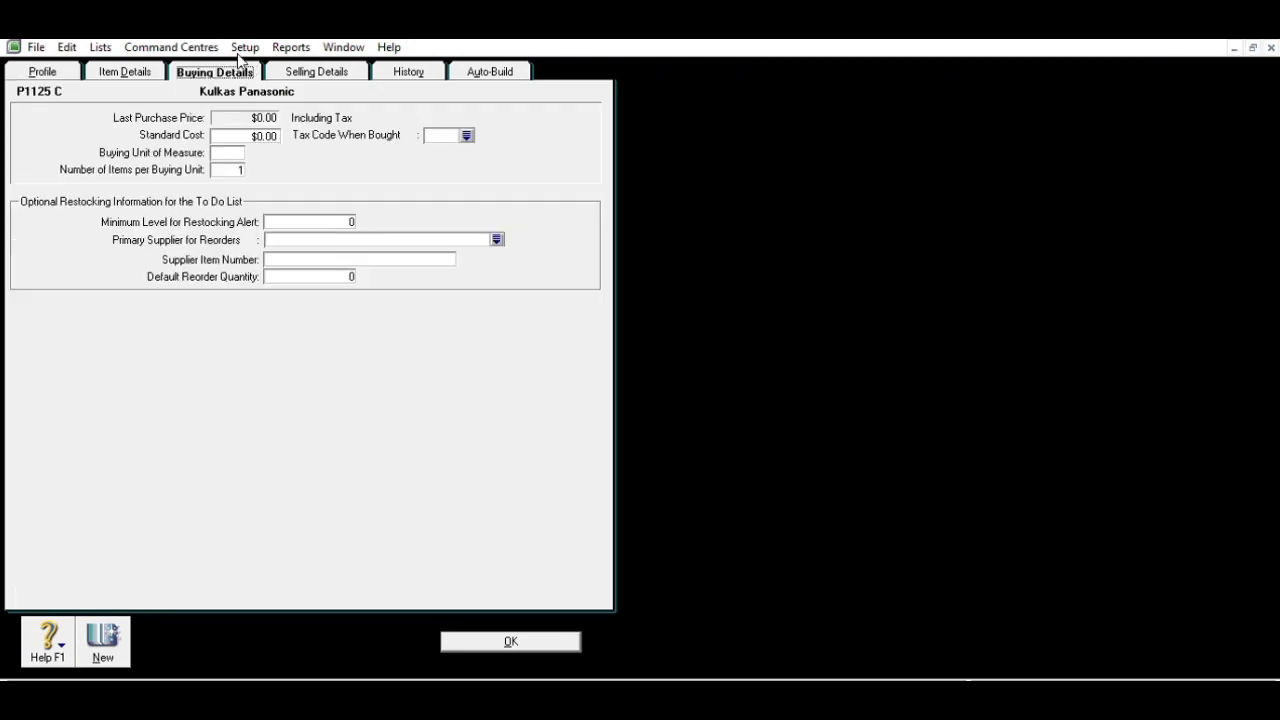
click(238, 155)
text(UNIT)
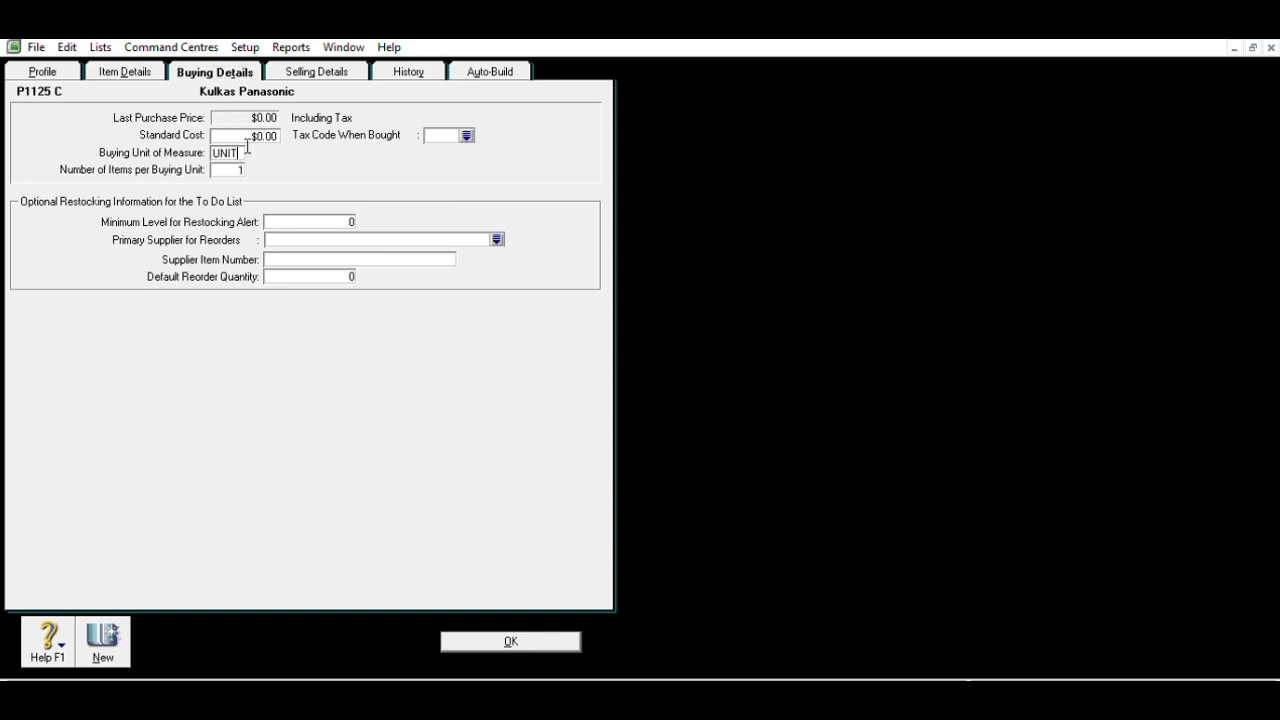
click(467, 135)
click(734, 474)
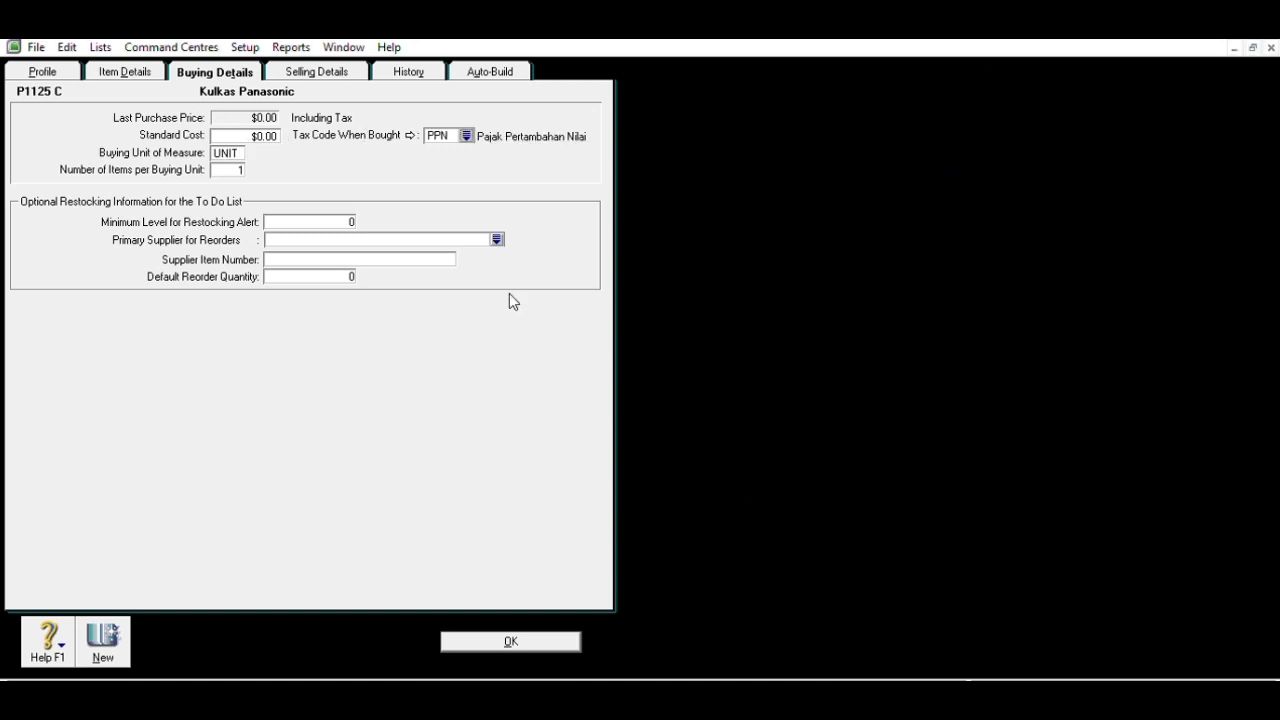
click(318, 68)
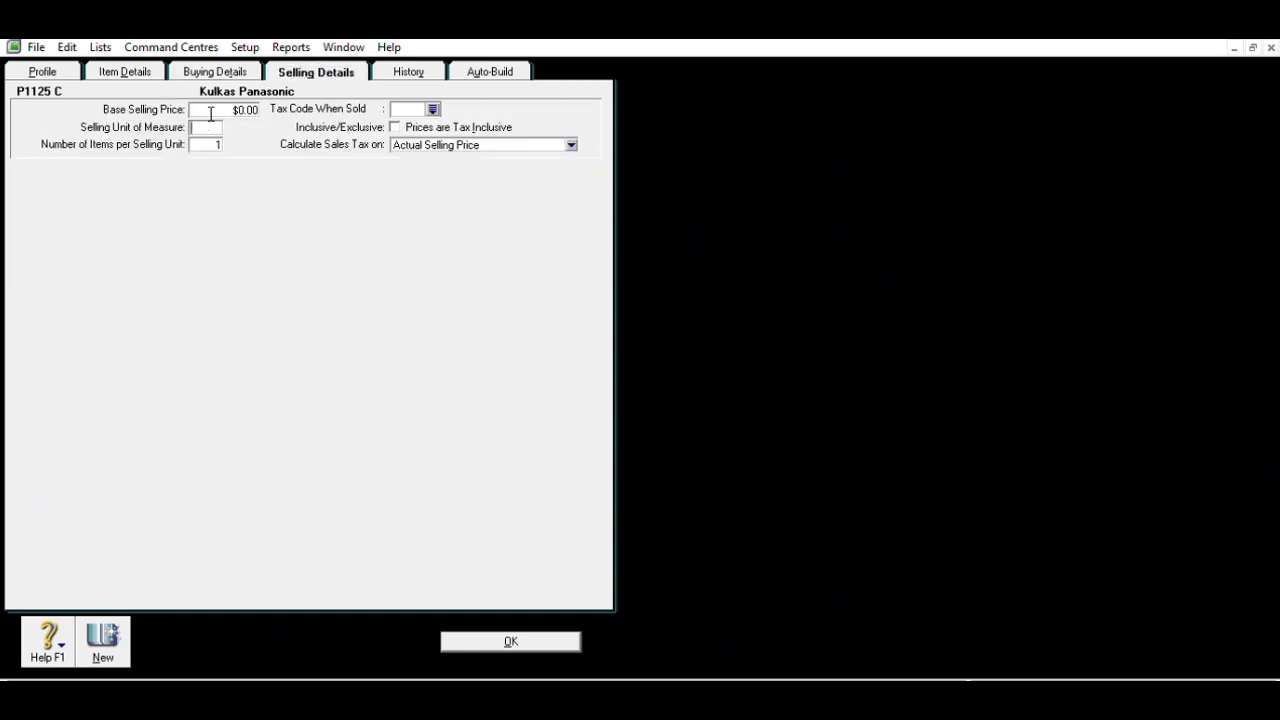
text(UNIT)
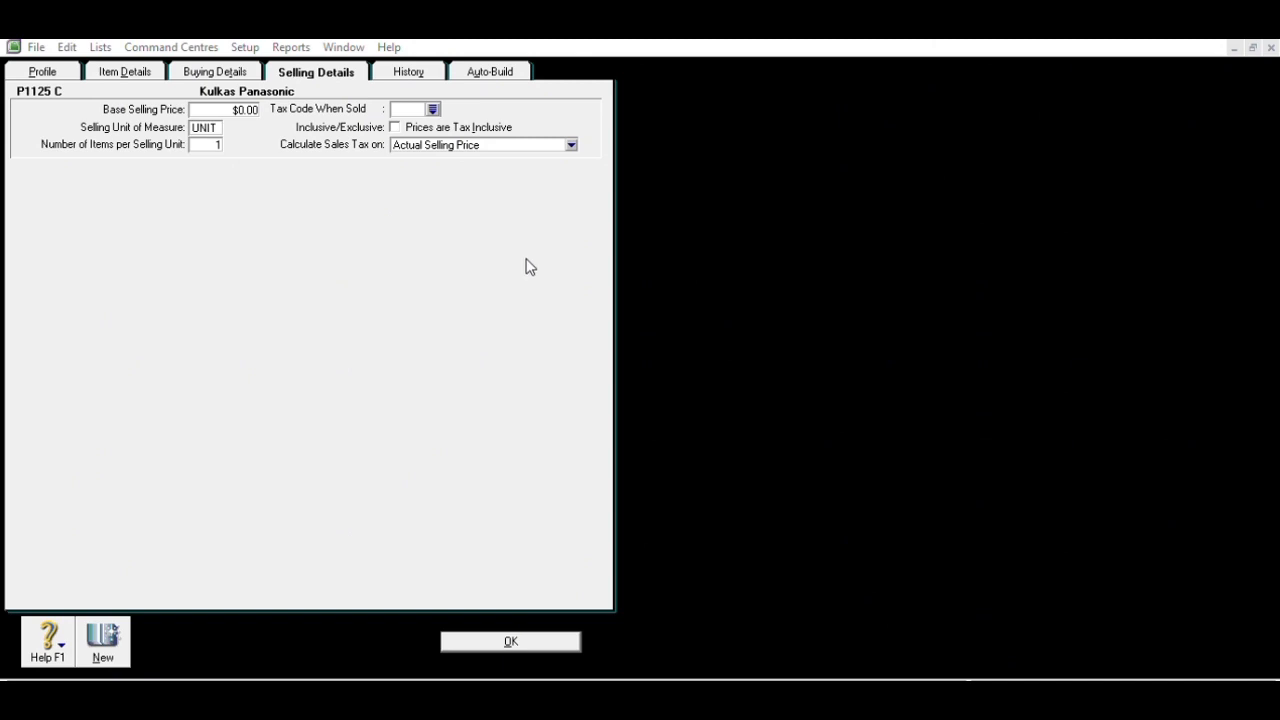
click(695, 468)
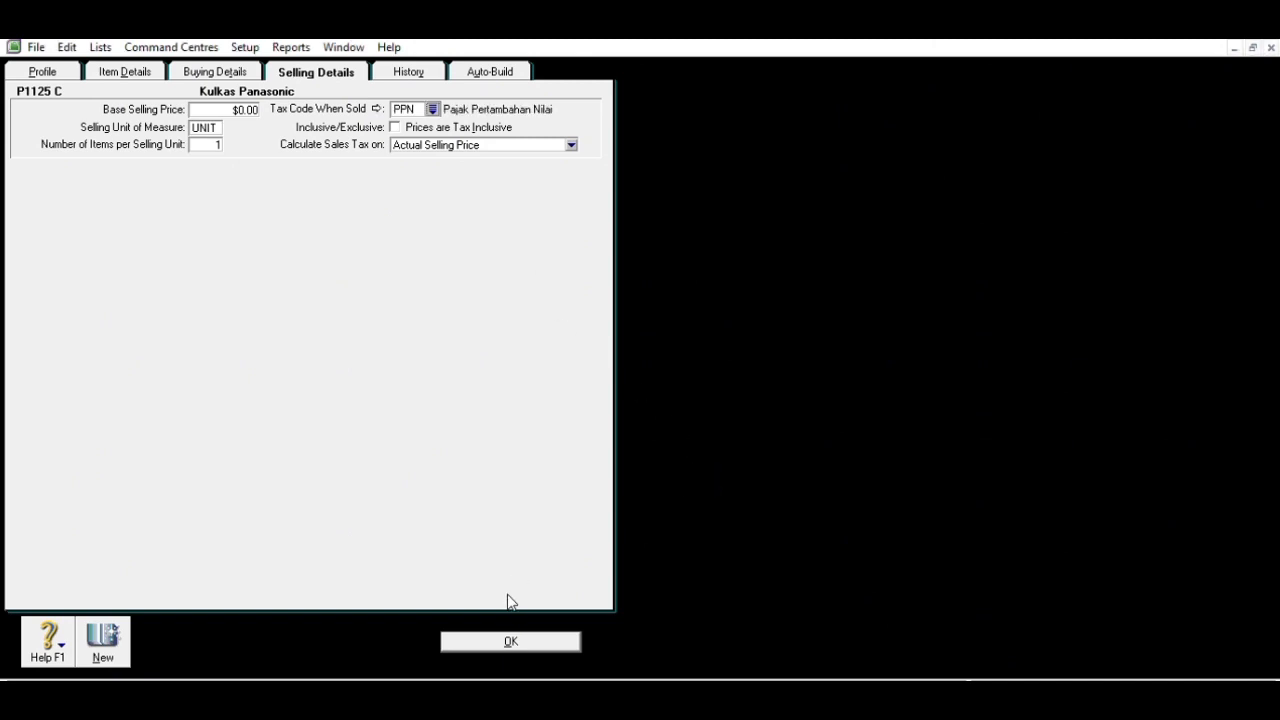
click(503, 636)
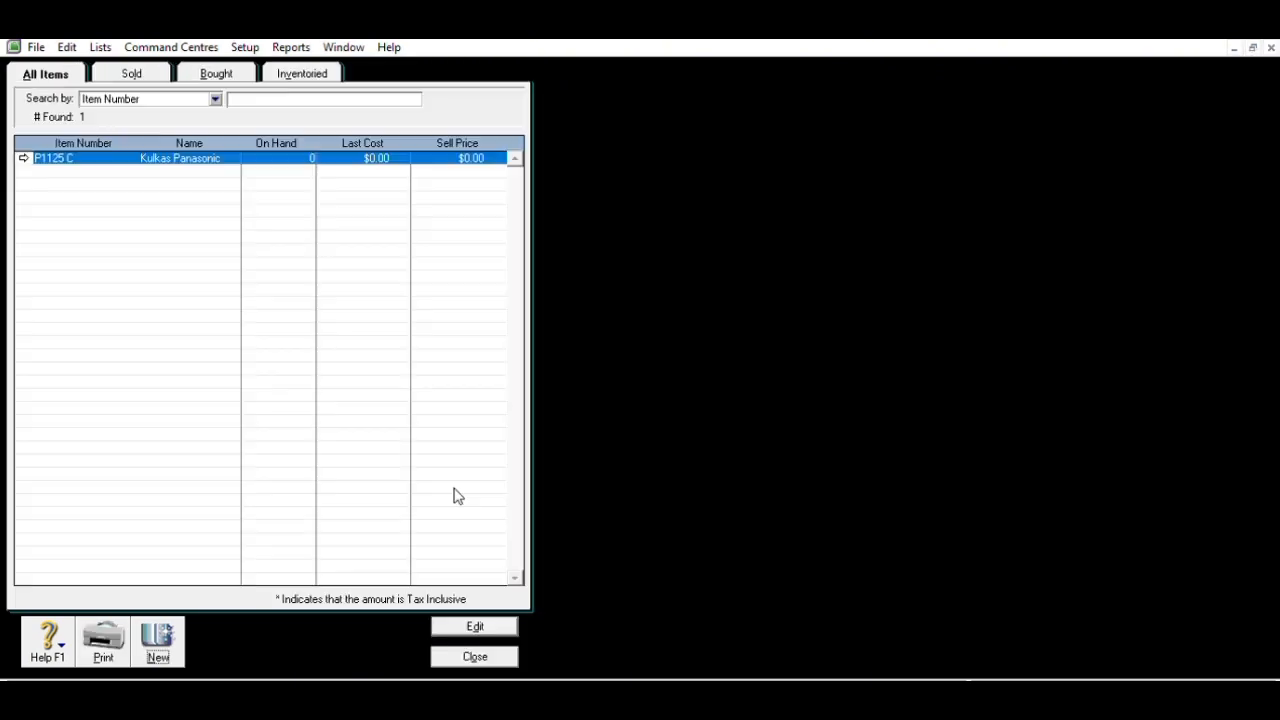
- Save a bought, sold and inventoried item P2150 C Kulkas Toshiba, then close the Items List
click(170, 626)
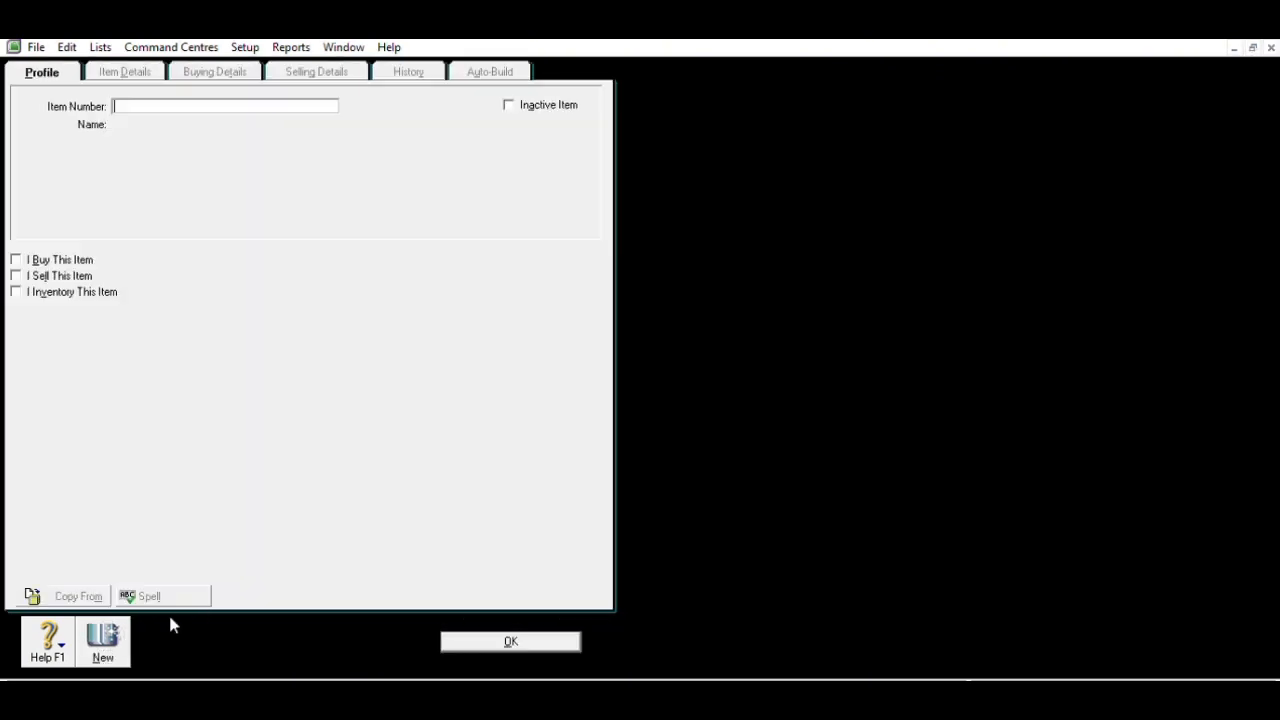
click(71, 259)
click(74, 275)
click(74, 291)
click(189, 102)
text(P2150 C)
key(Tab)
text(H)
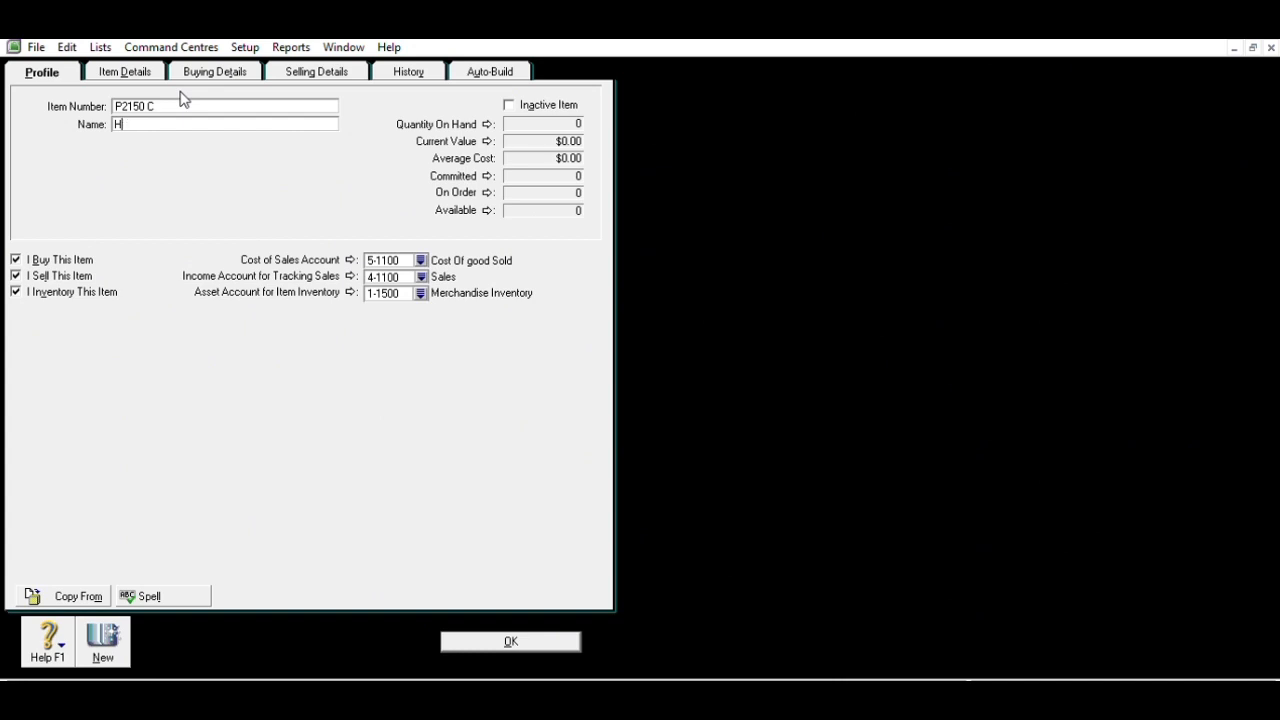
text(Kulkas Toshiba)
click(217, 68)
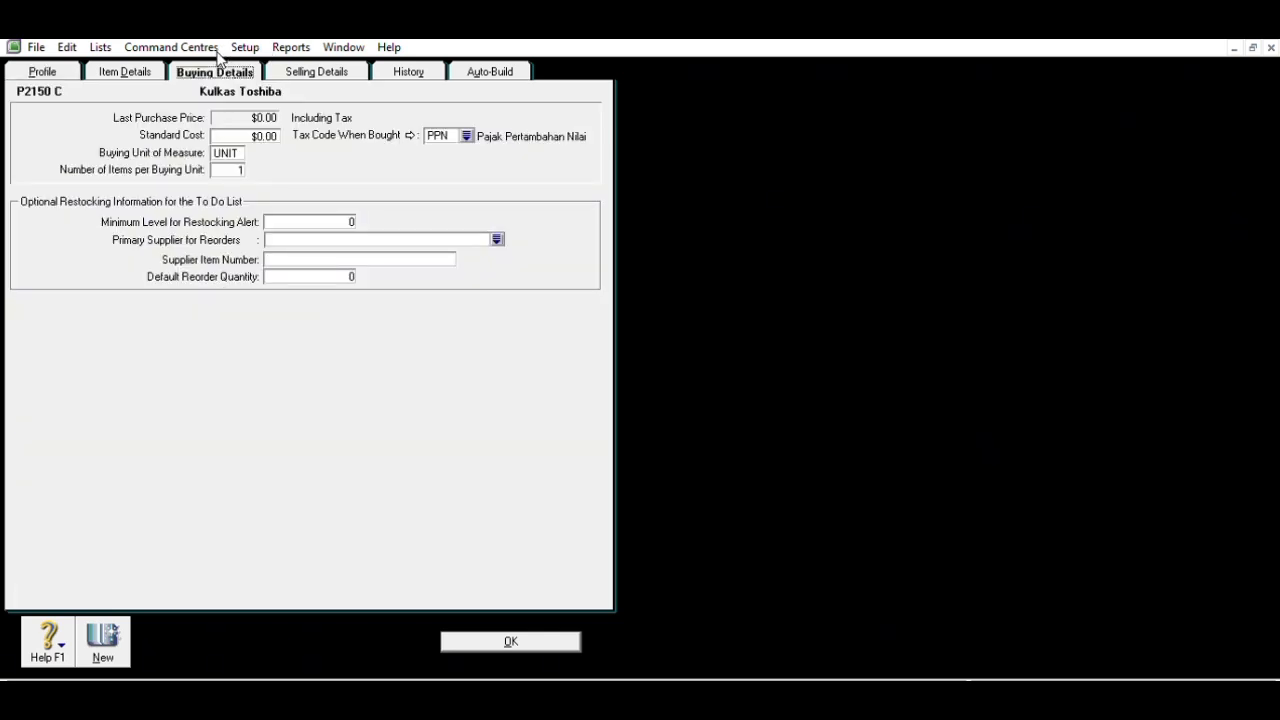
click(549, 634)
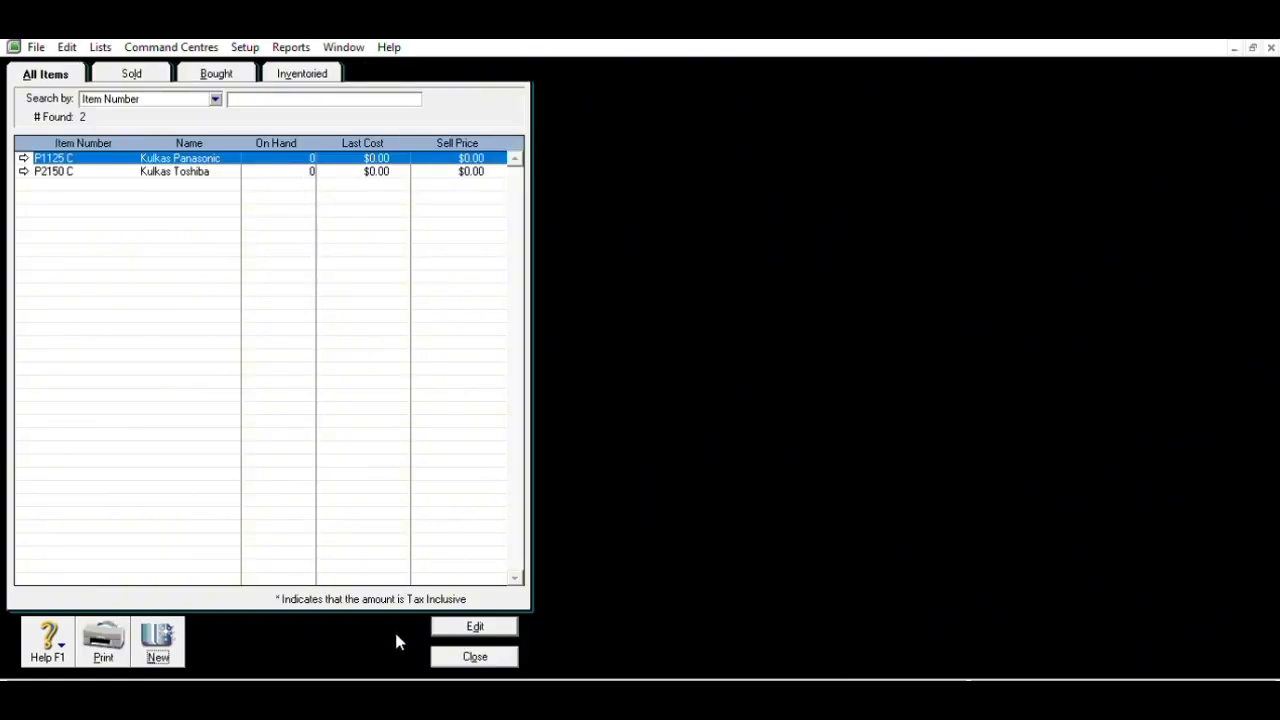
click(470, 656)
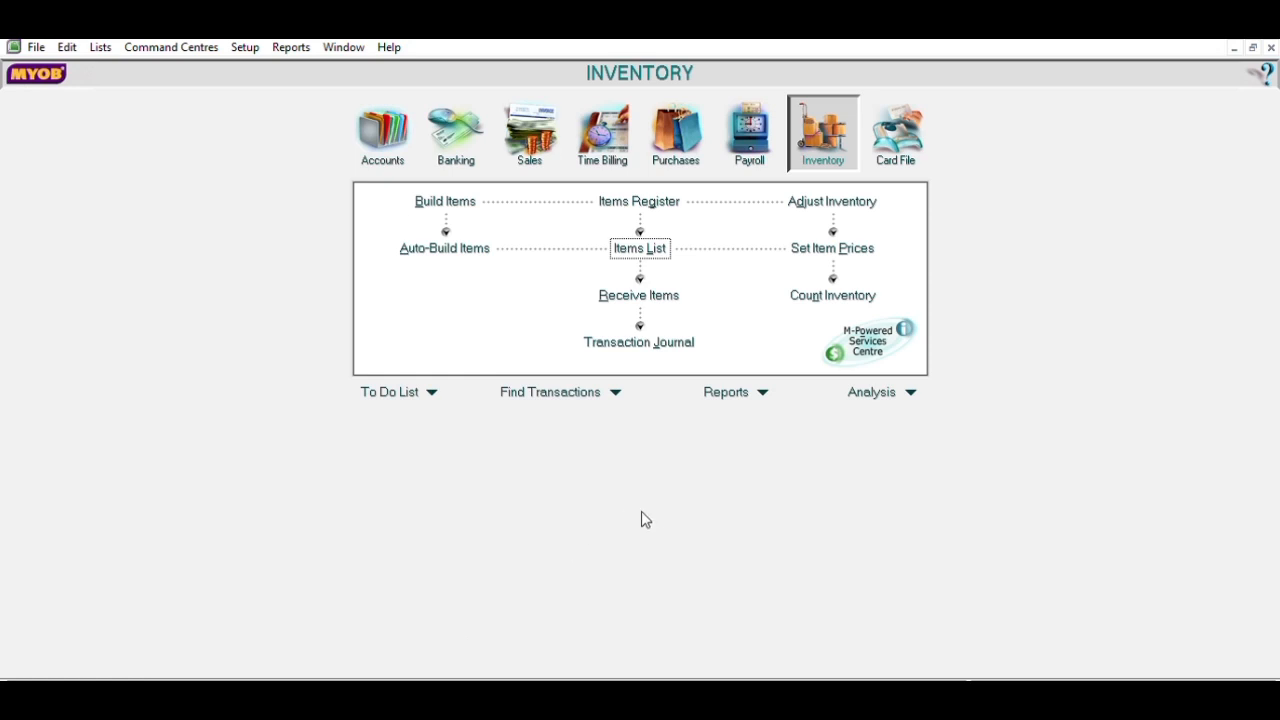
- Count 70 units of Kulkas Panasonic and 30 units of Kulkas Toshiba
click(814, 292)
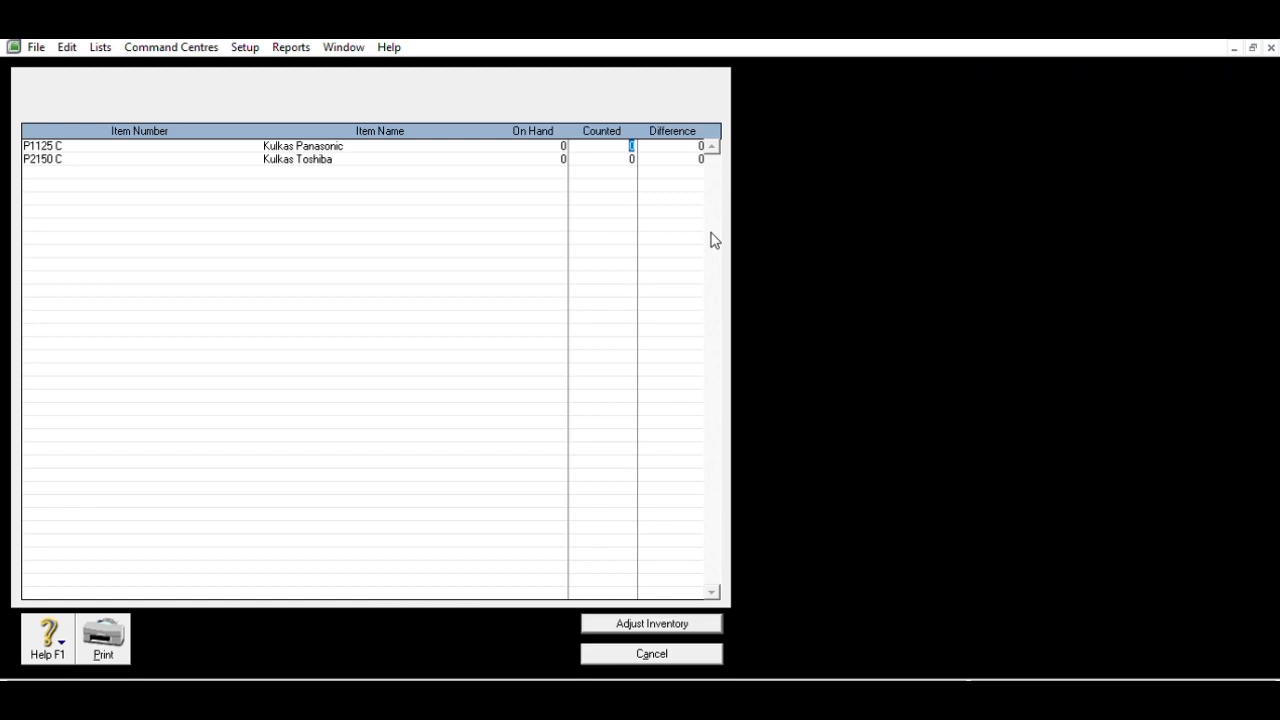
text(70)
key(Tab)
text(30)
click(684, 620)
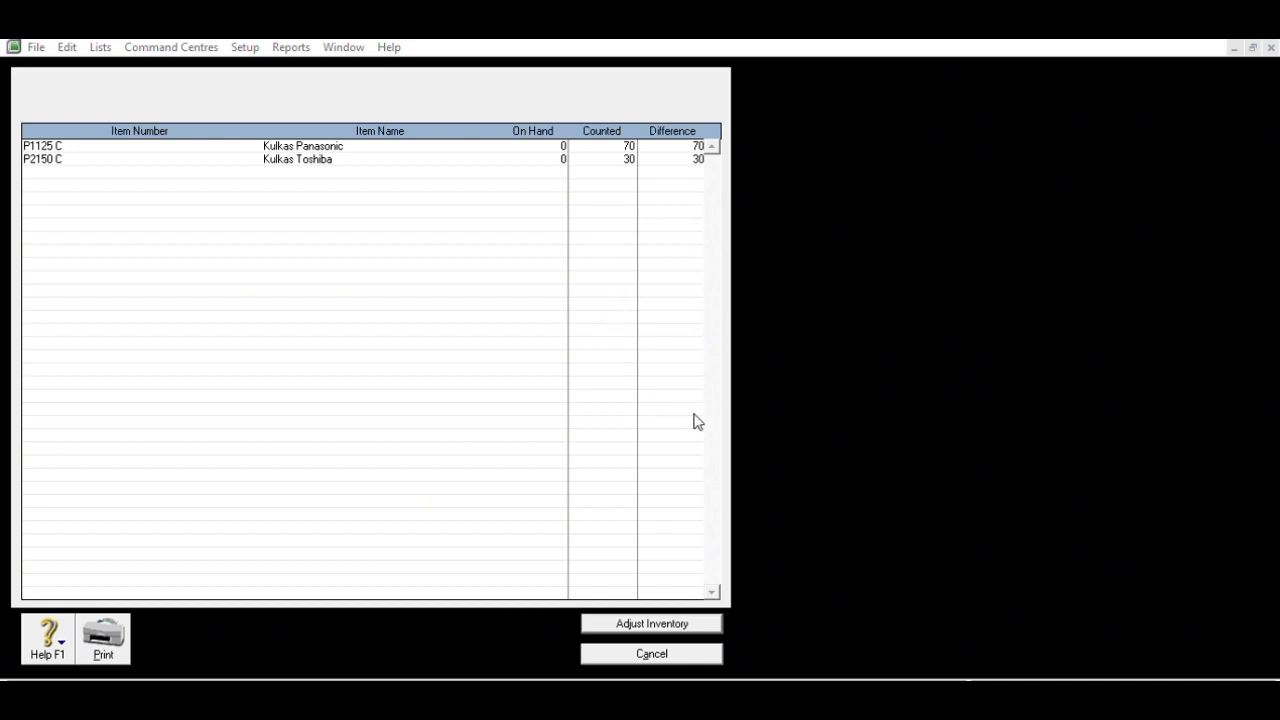
- Record the count as an adjustment dated 12/01/2022 with Panasonic unit cost $4,500,000
click(758, 448)
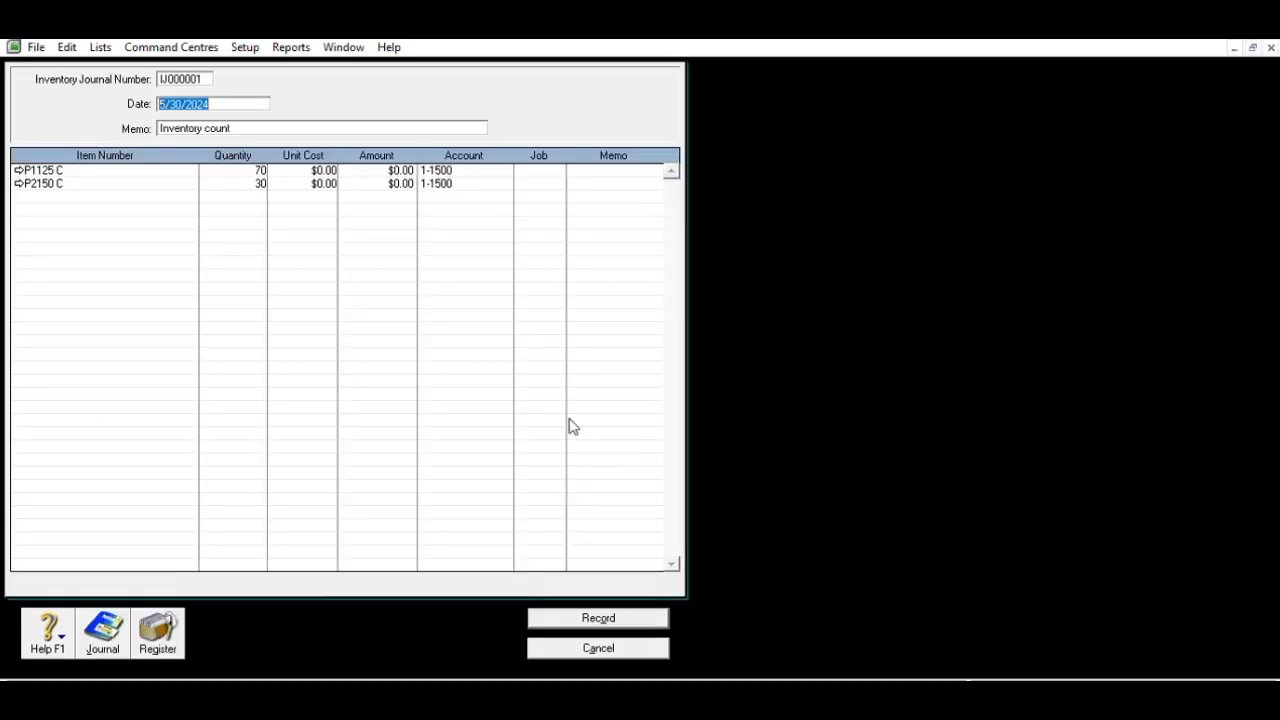
text(12/01/2022)
click(233, 220)
click(260, 170)
key(Tab)
text(4500000)
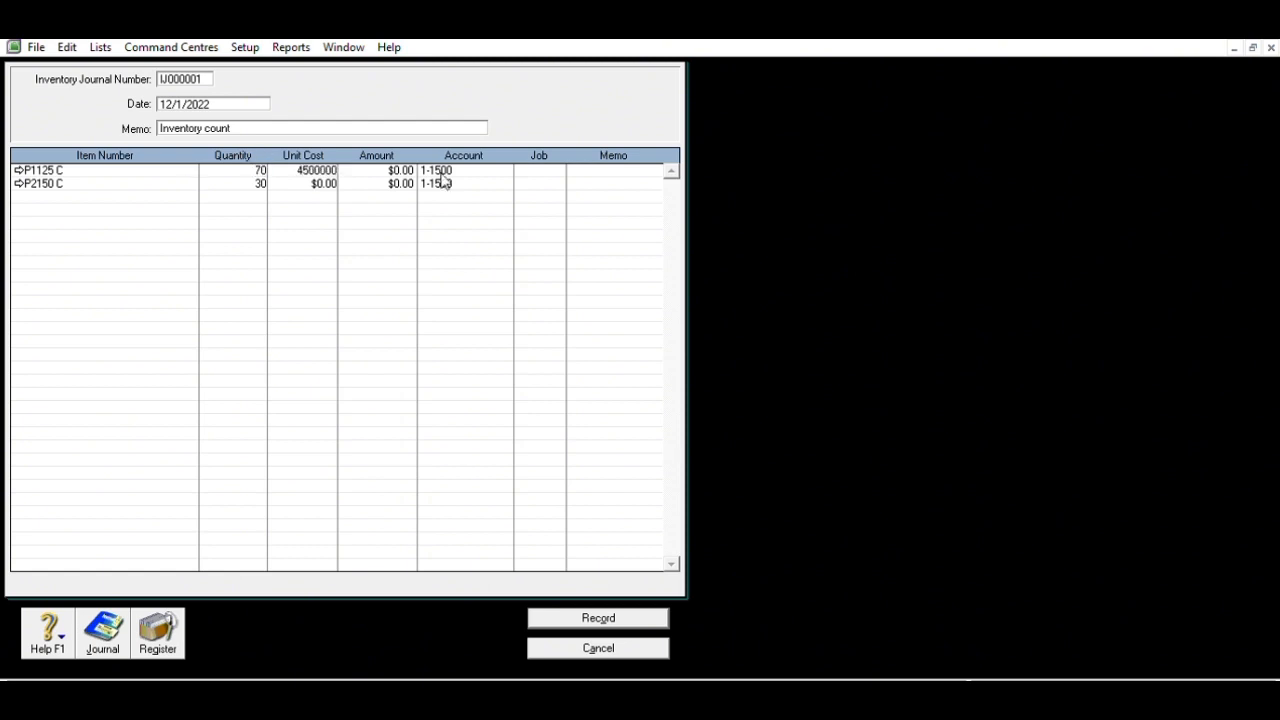
key(Tab)
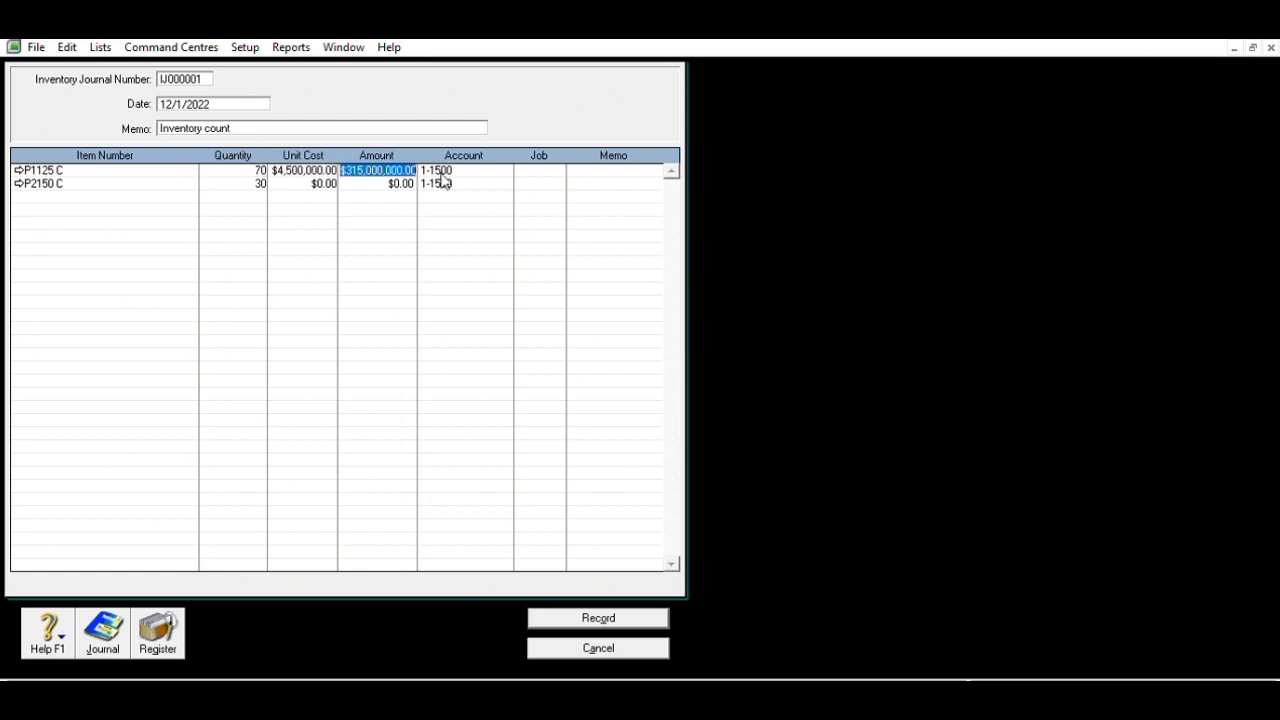
key(Tab)
key(Tab)
key(Tab)
key(Tab)
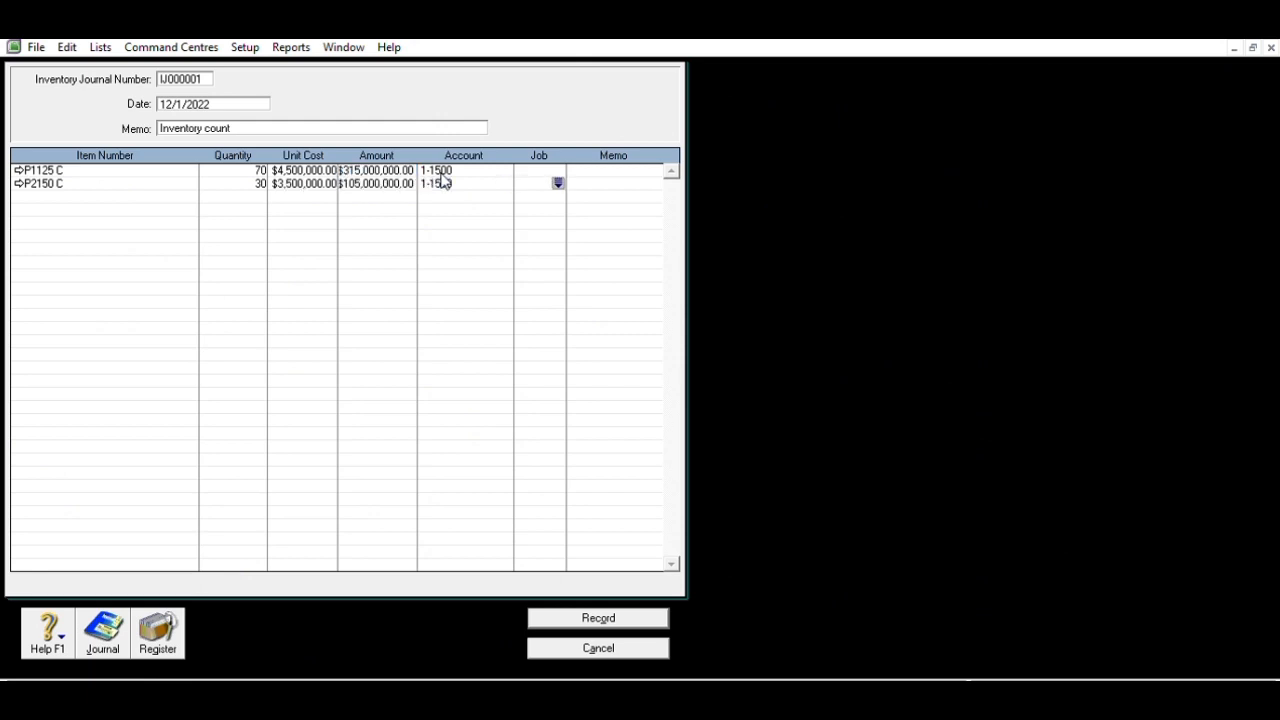
click(620, 612)
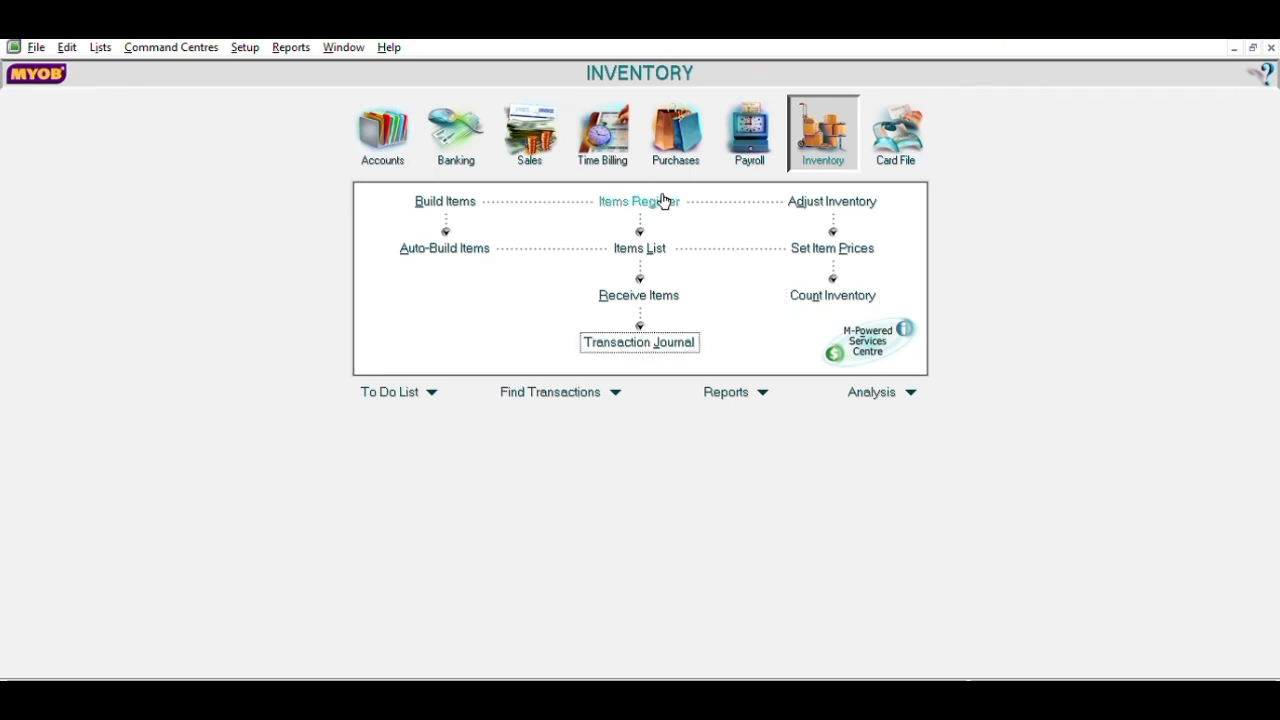
- Start a new Item-layout purchase bill with Tax Inclusive switched off
click(688, 143)
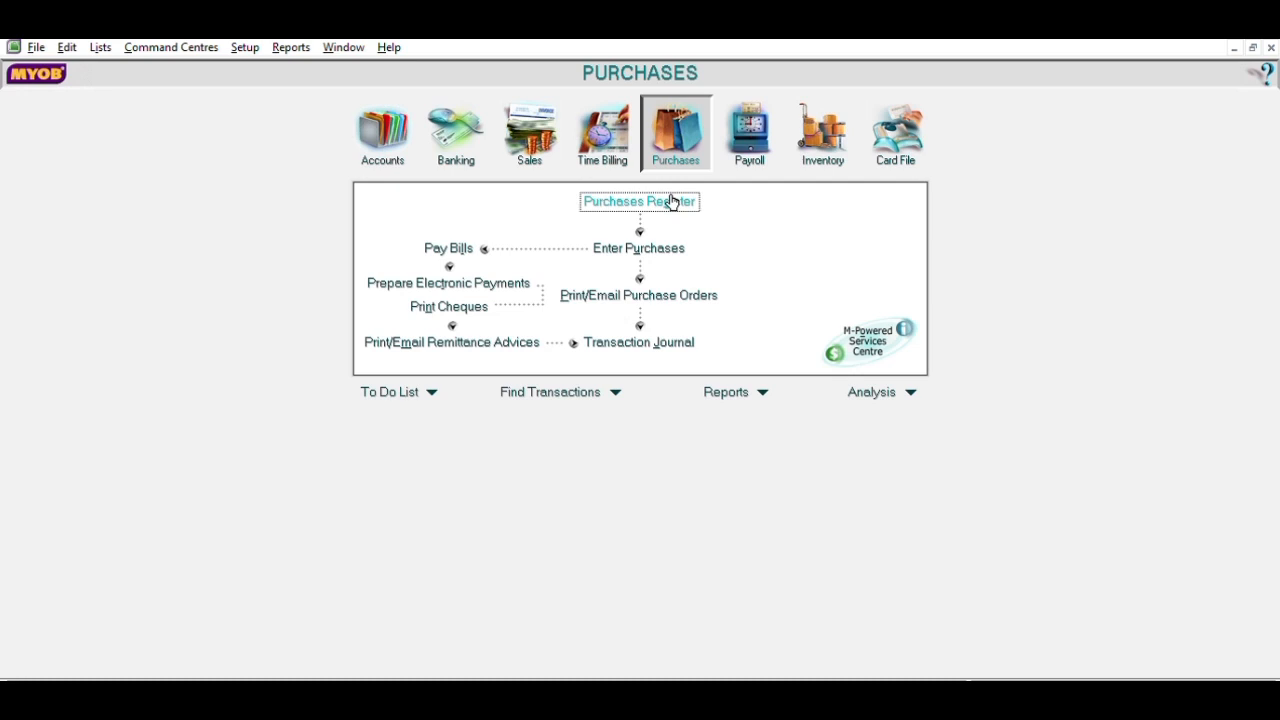
click(651, 246)
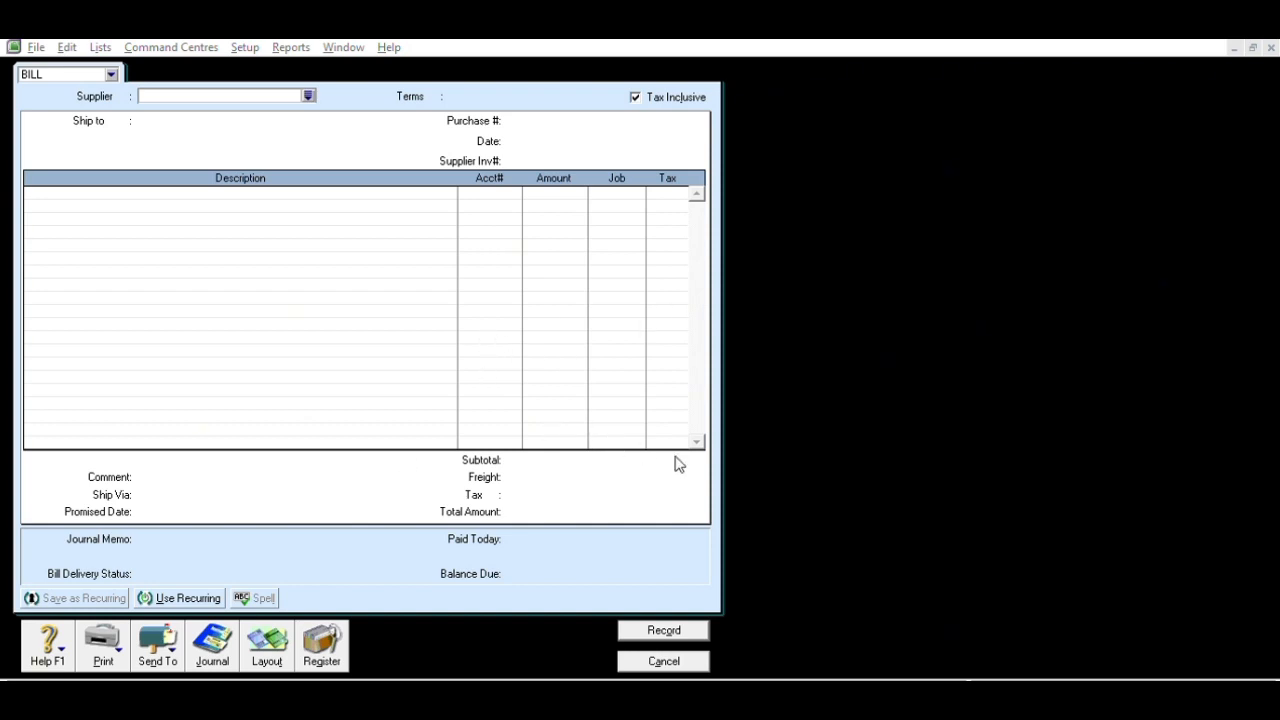
click(762, 470)
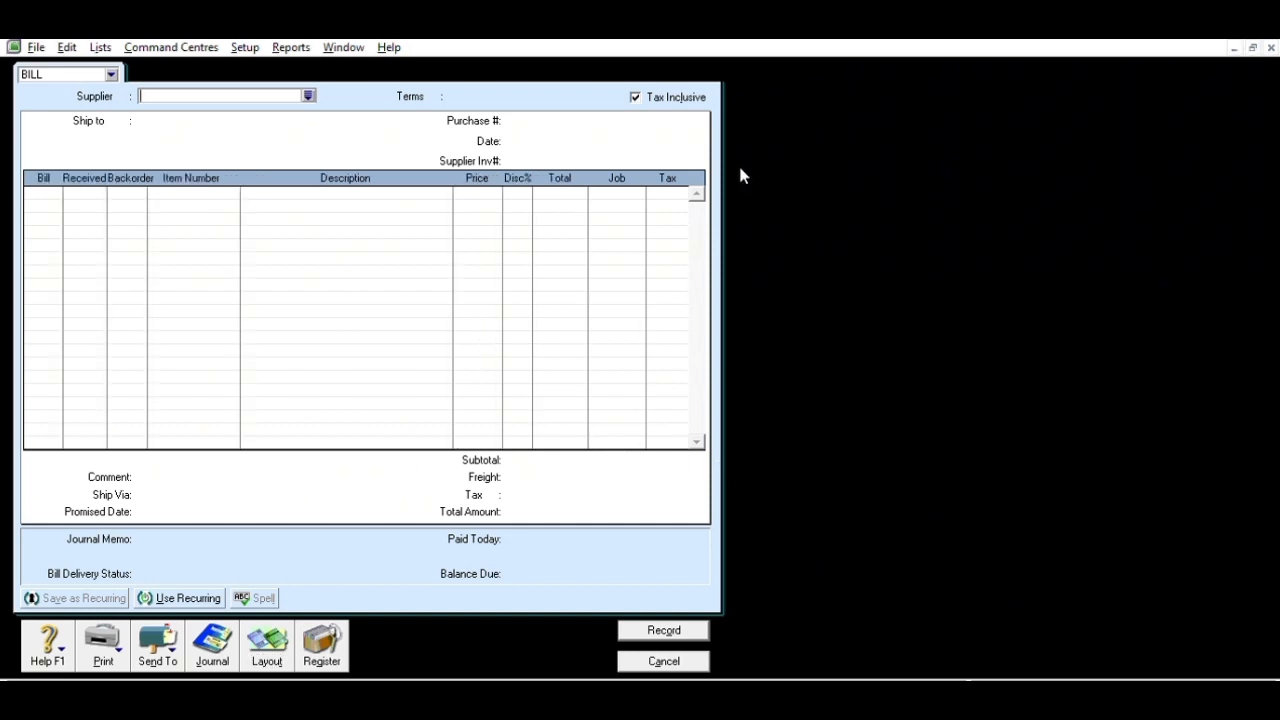
key(Tab)
key(Tab)
key(Tab)
key(space)
click(309, 94)
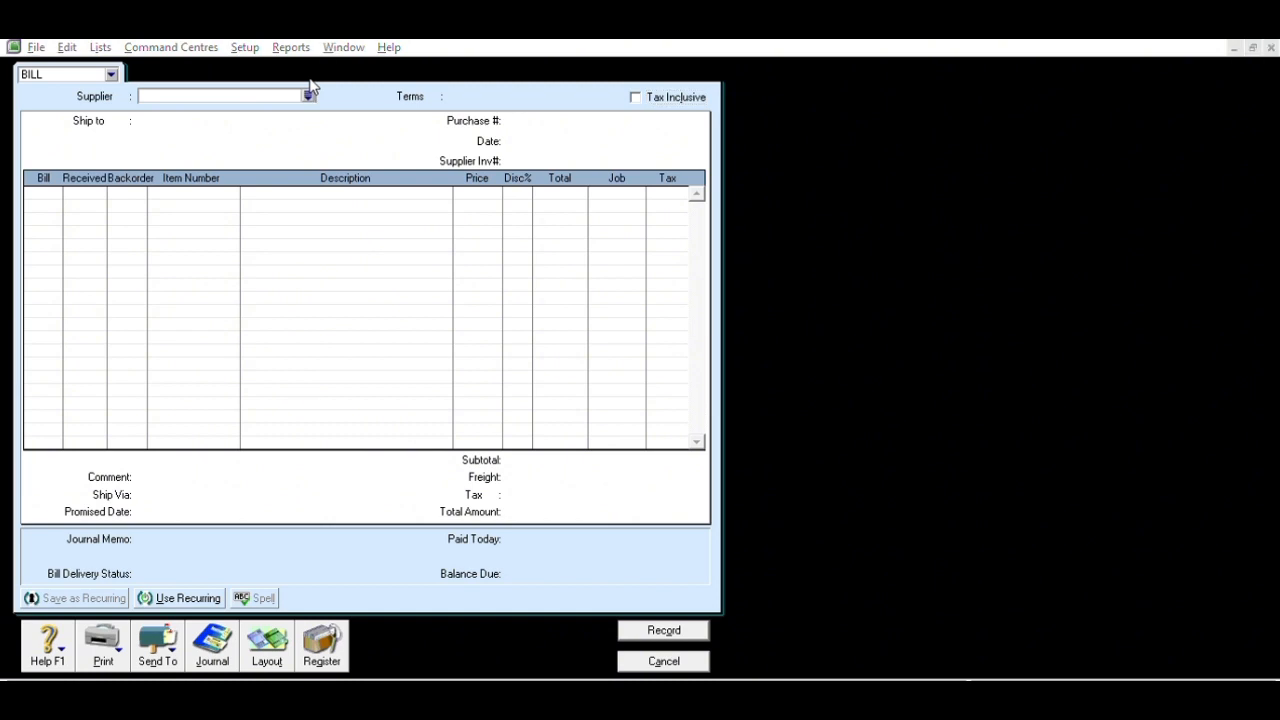
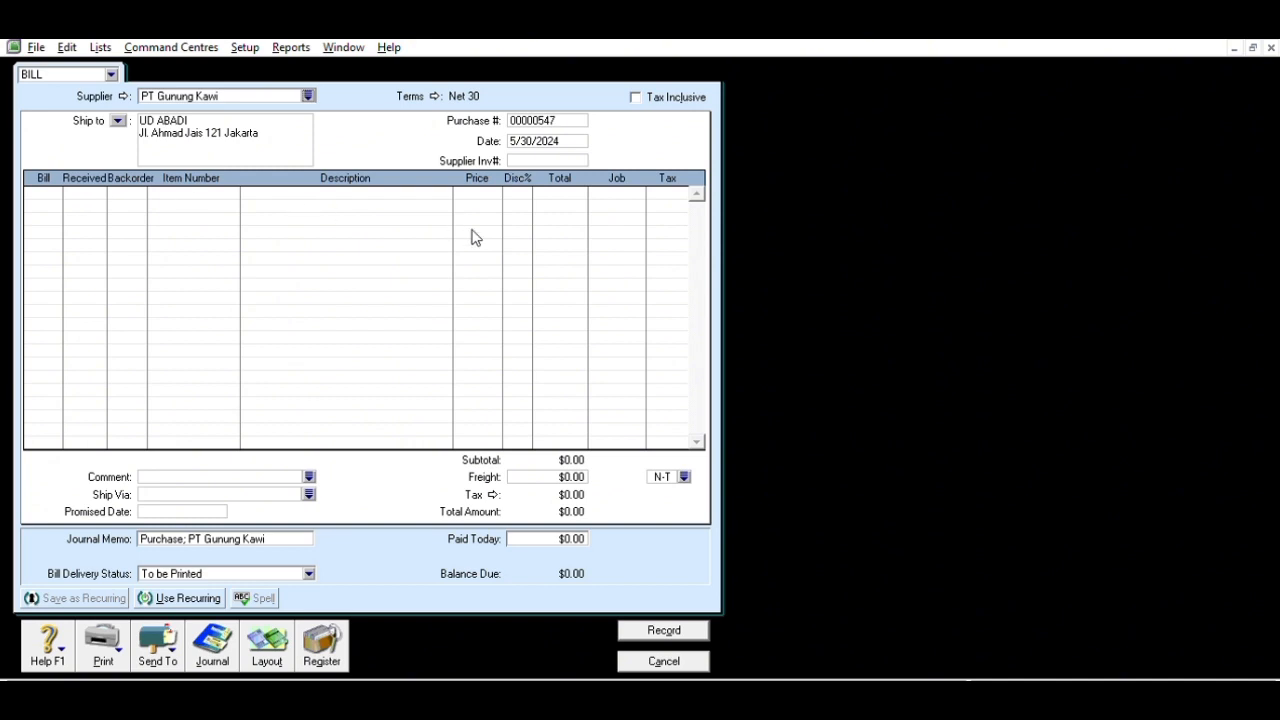
- Set the bill's purchase number to F011 and its date to 12/2/2022
click(574, 118)
text(f)
text(F)
text(0)
text(11)
click(578, 137)
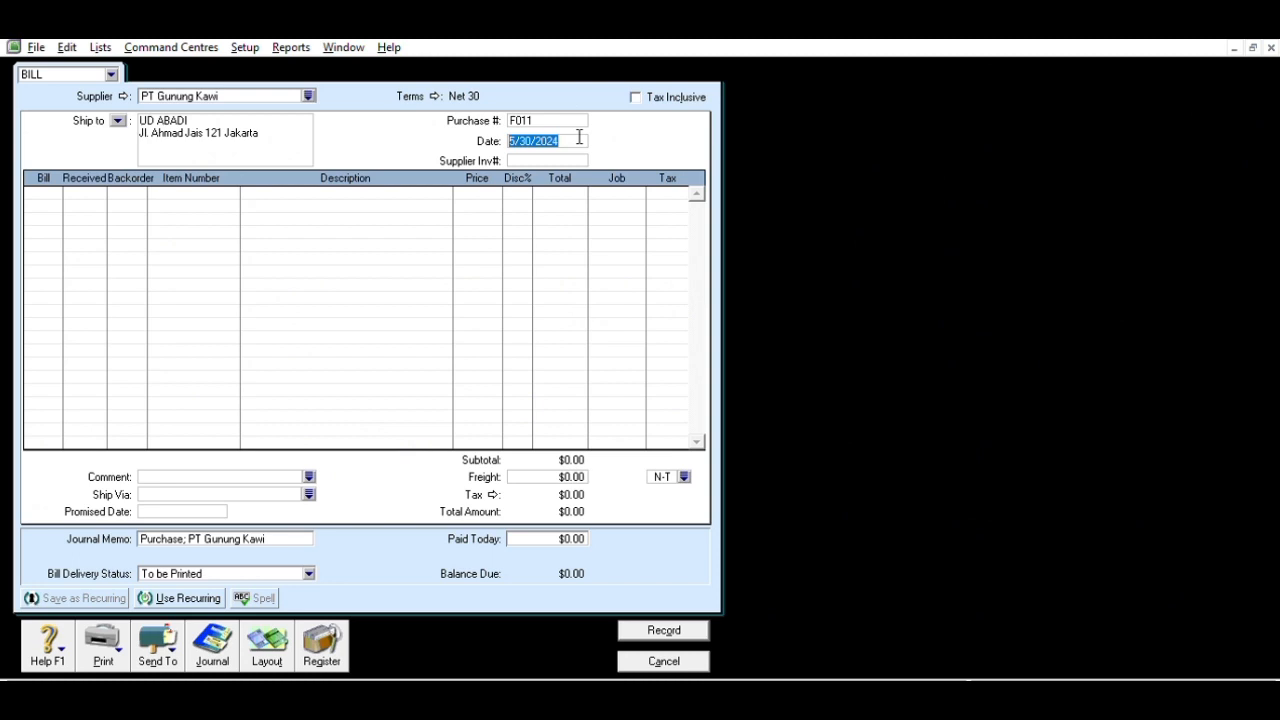
text(12/2/2022)
- Add a line of 20 Kulkas Panasonic (P1125 C) at 4,500,000 each
click(55, 195)
text(200)
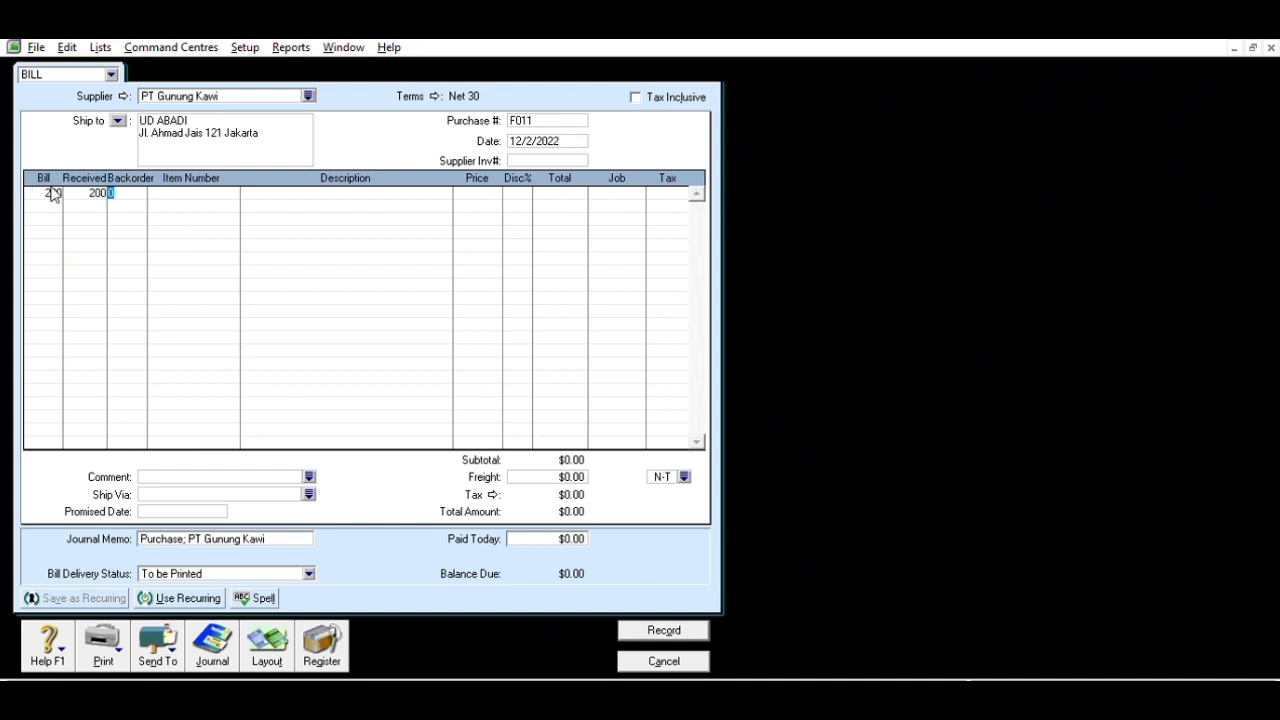
click(58, 188)
text(20)
key(Tab)
click(752, 480)
key(Tab)
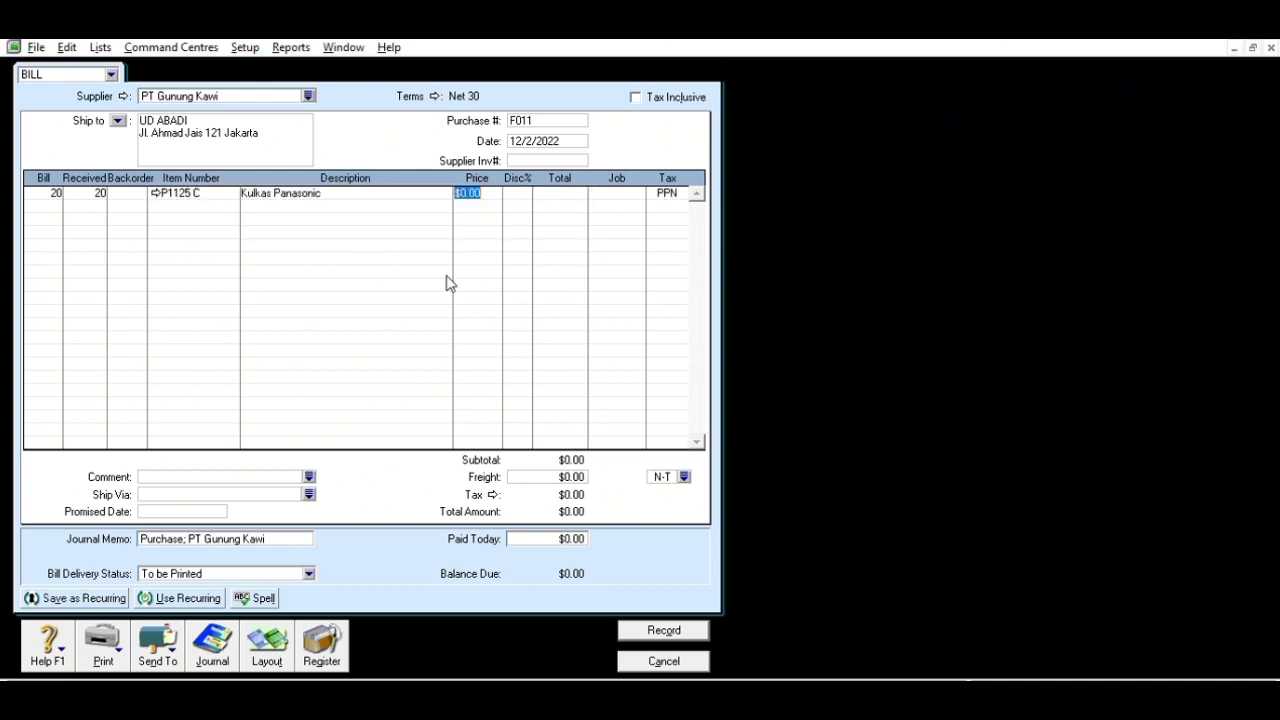
text(4500000)
key(Tab)
key(Tab)
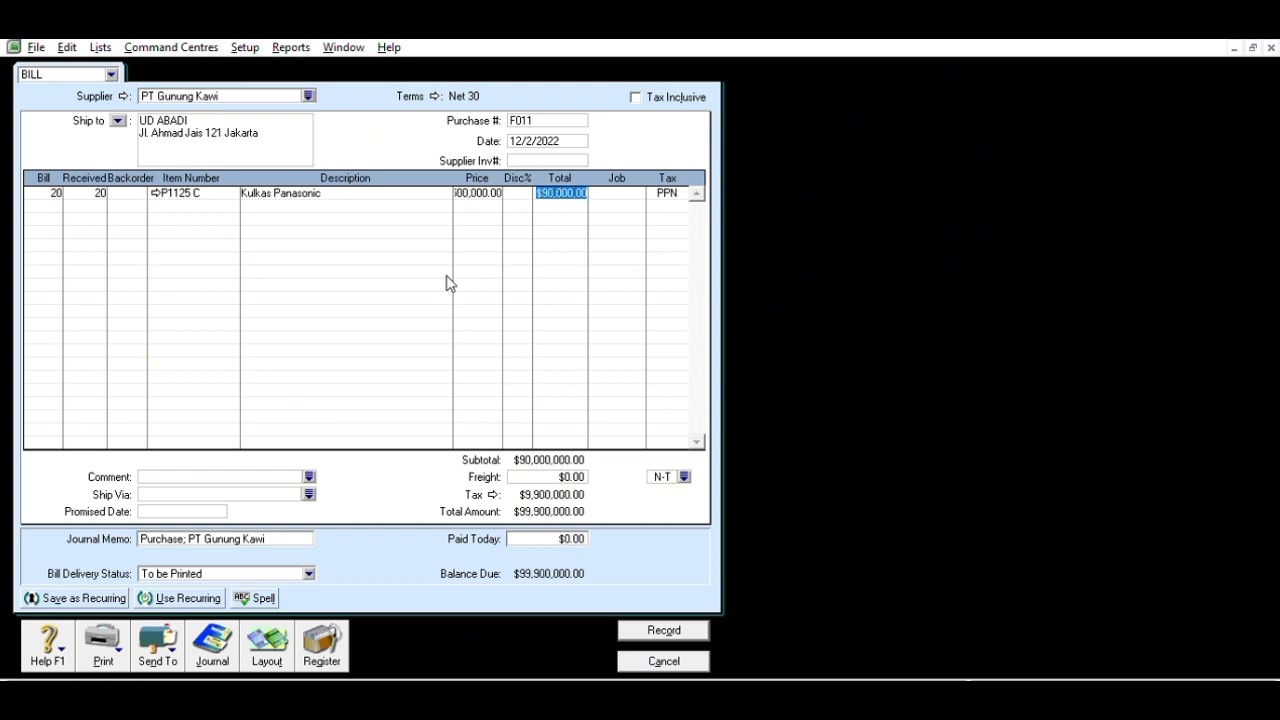
- Add a line of 15 Kulkas Toshiba (P2150 C) at 3,500,000 each
click(51, 203)
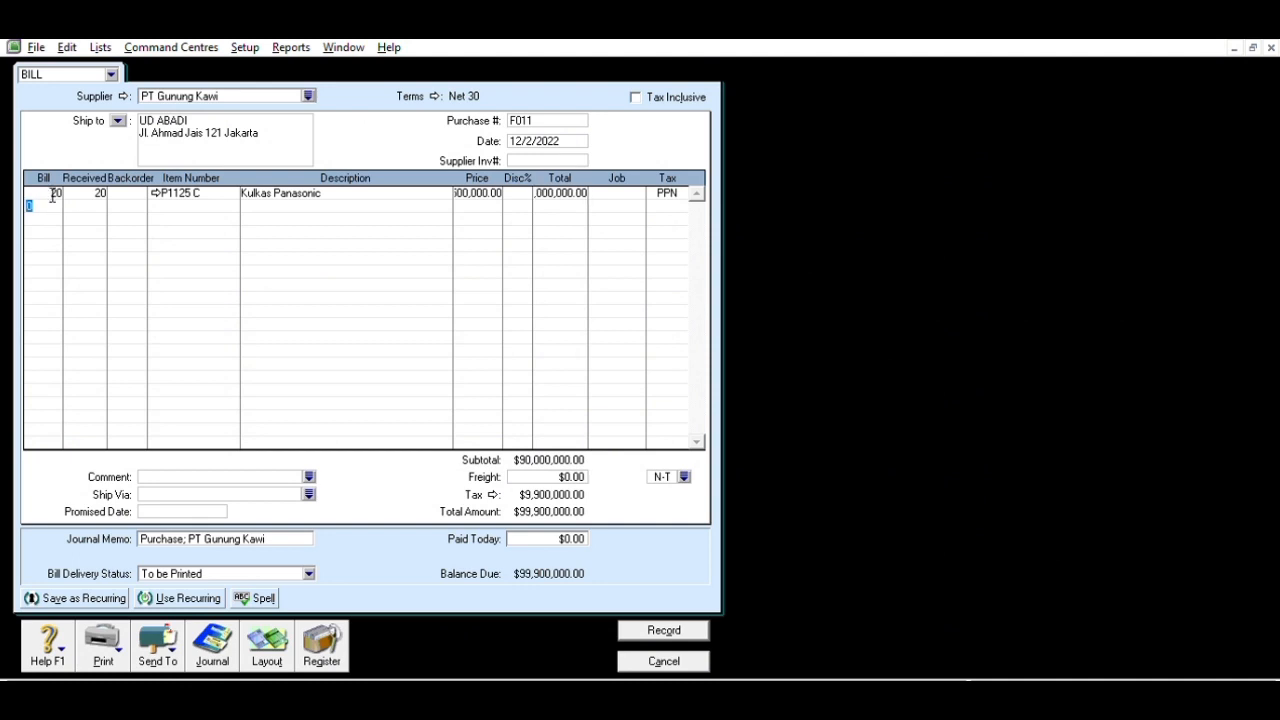
text(15)
key(Tab)
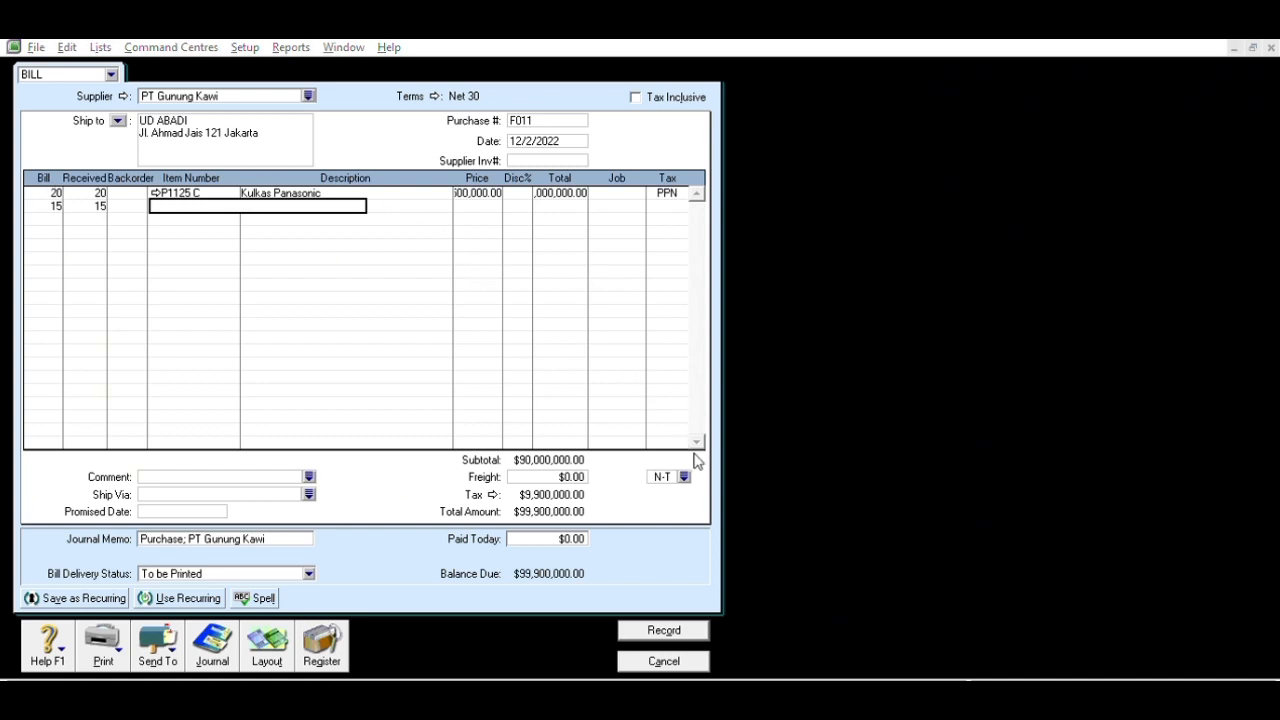
text(P2150 C)
key(Tab)
key(Tab)
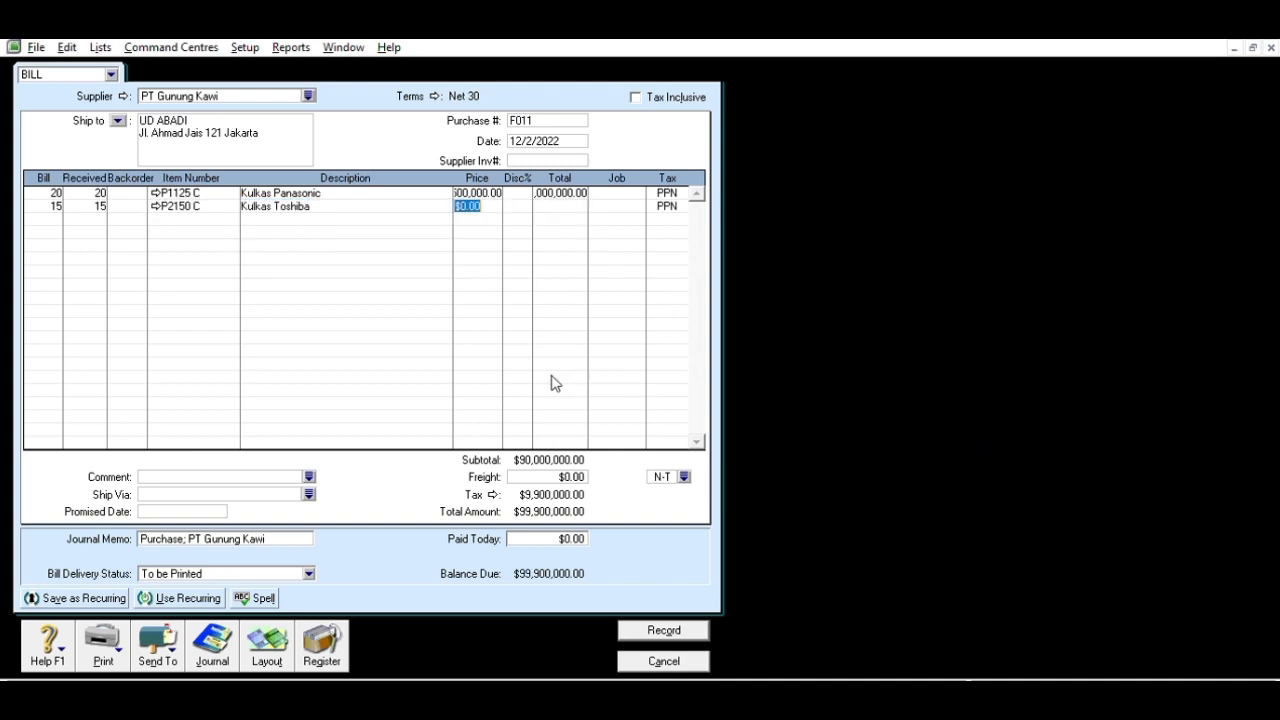
text(350000)
text(0)
key(Tab)
key(Tab)
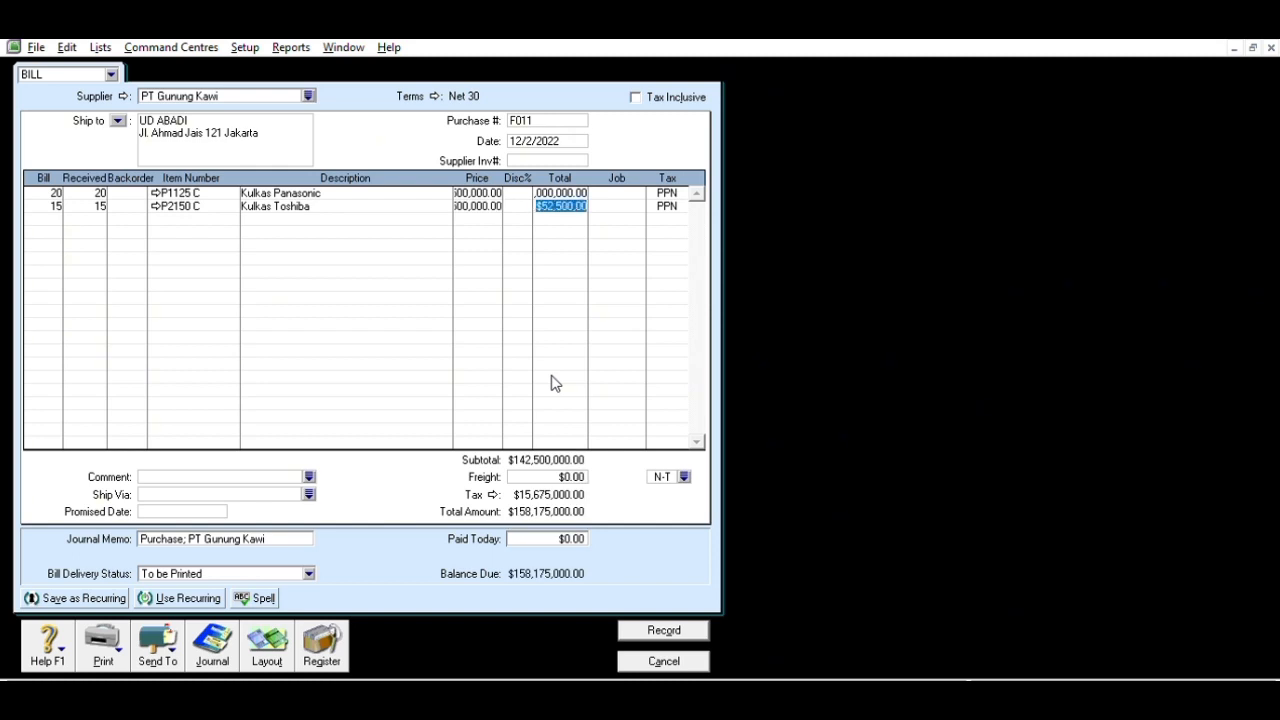
- Add $1,000,000 freight and record the $159,175,000 bill
click(547, 472)
text(1)
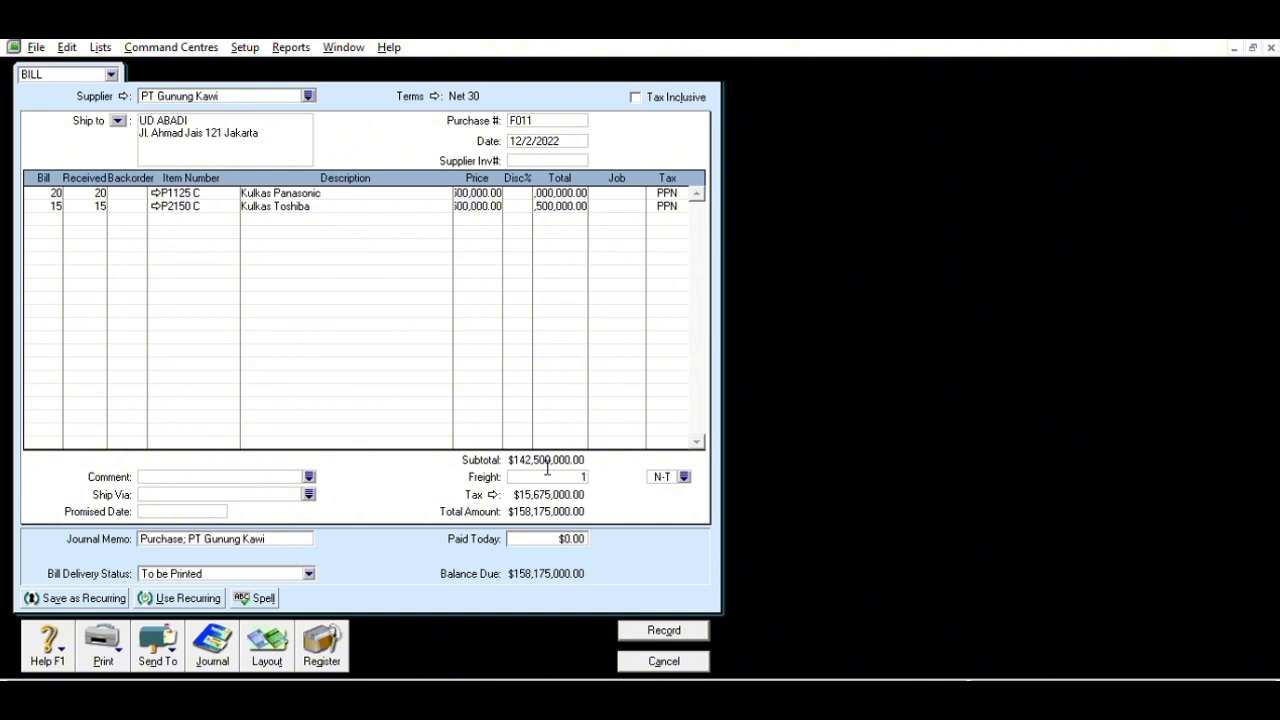
text(,000,000000)
key(Tab)
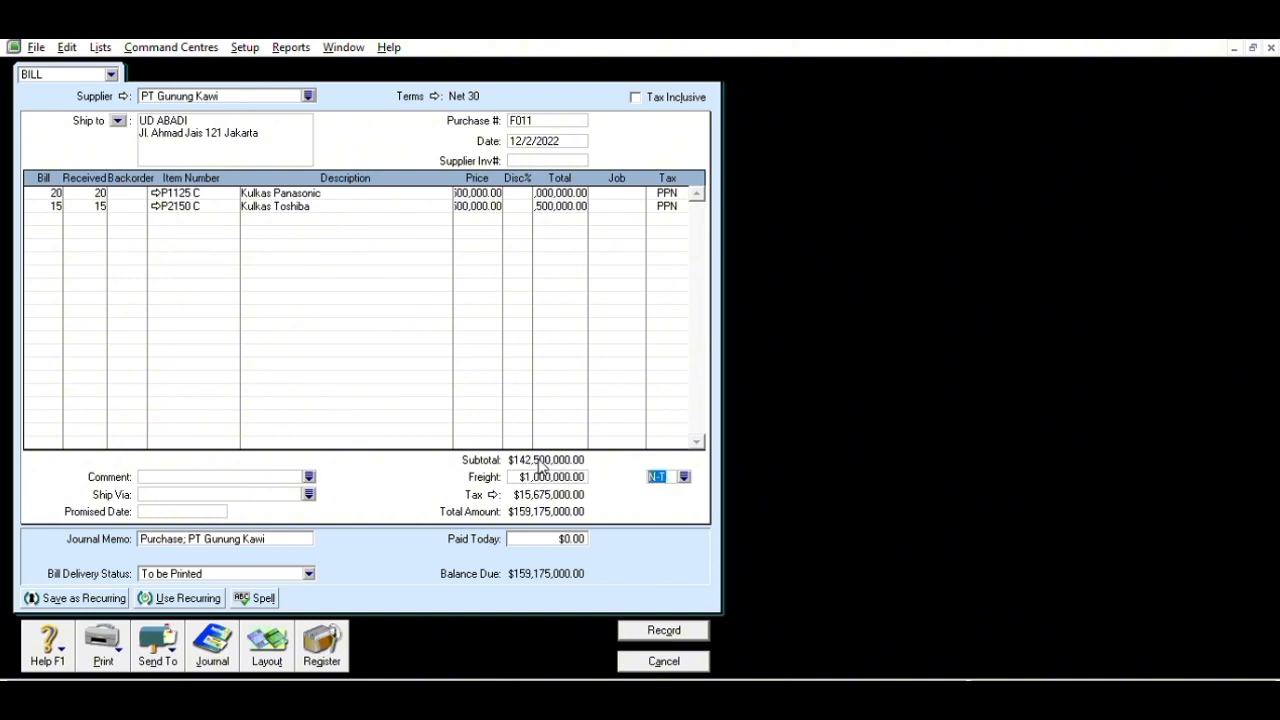
click(658, 625)
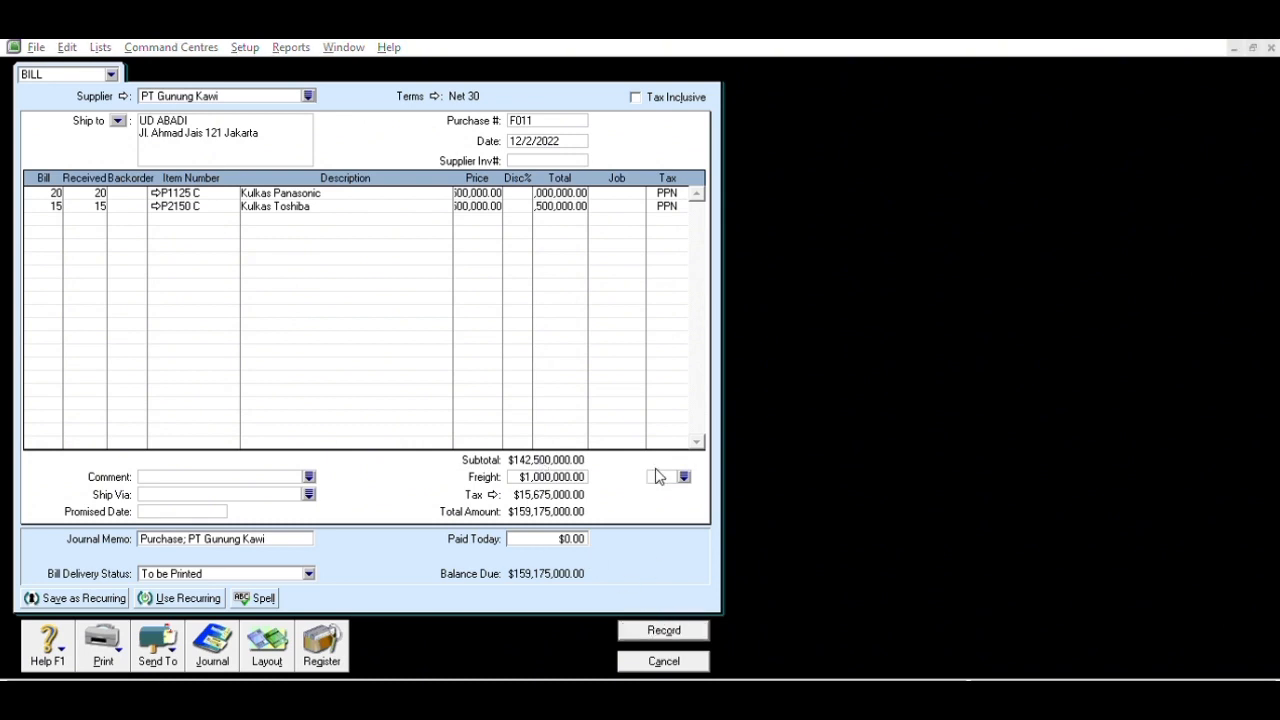
click(773, 487)
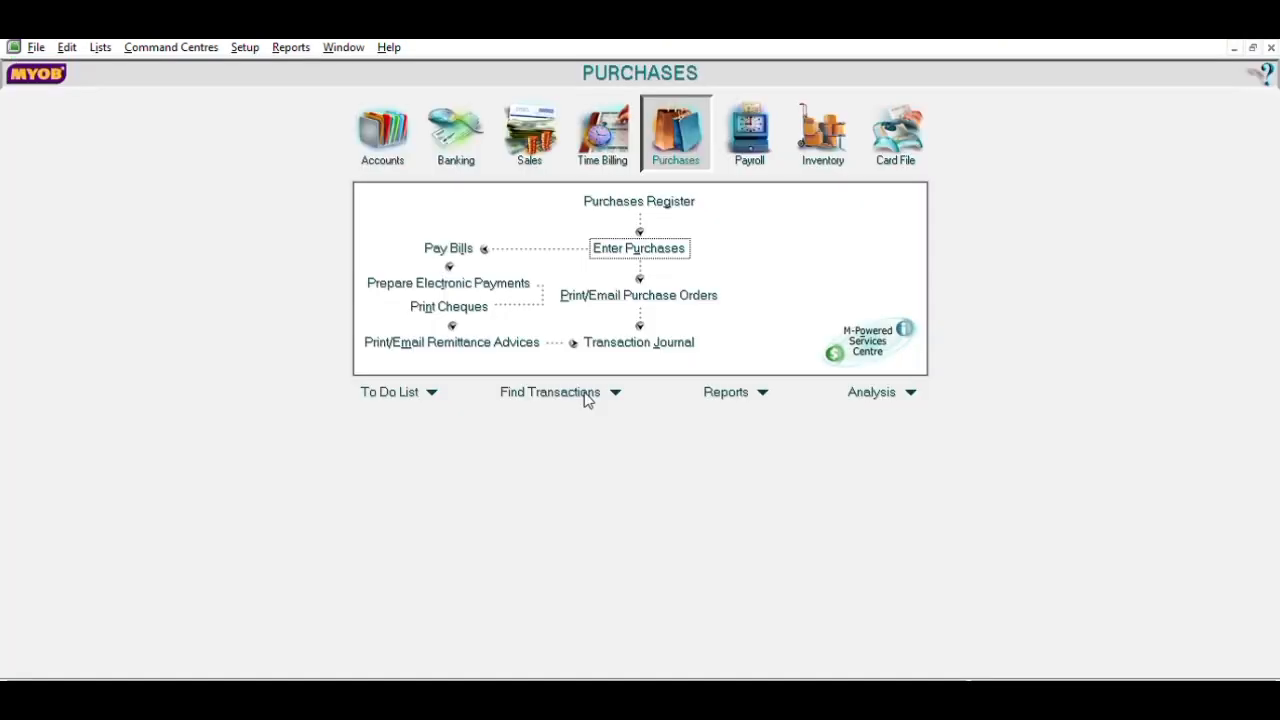
- Start a Spend Money cheque V12-1 dated 12/4/2022 for $700,000
click(493, 130)
click(458, 209)
text(V12)
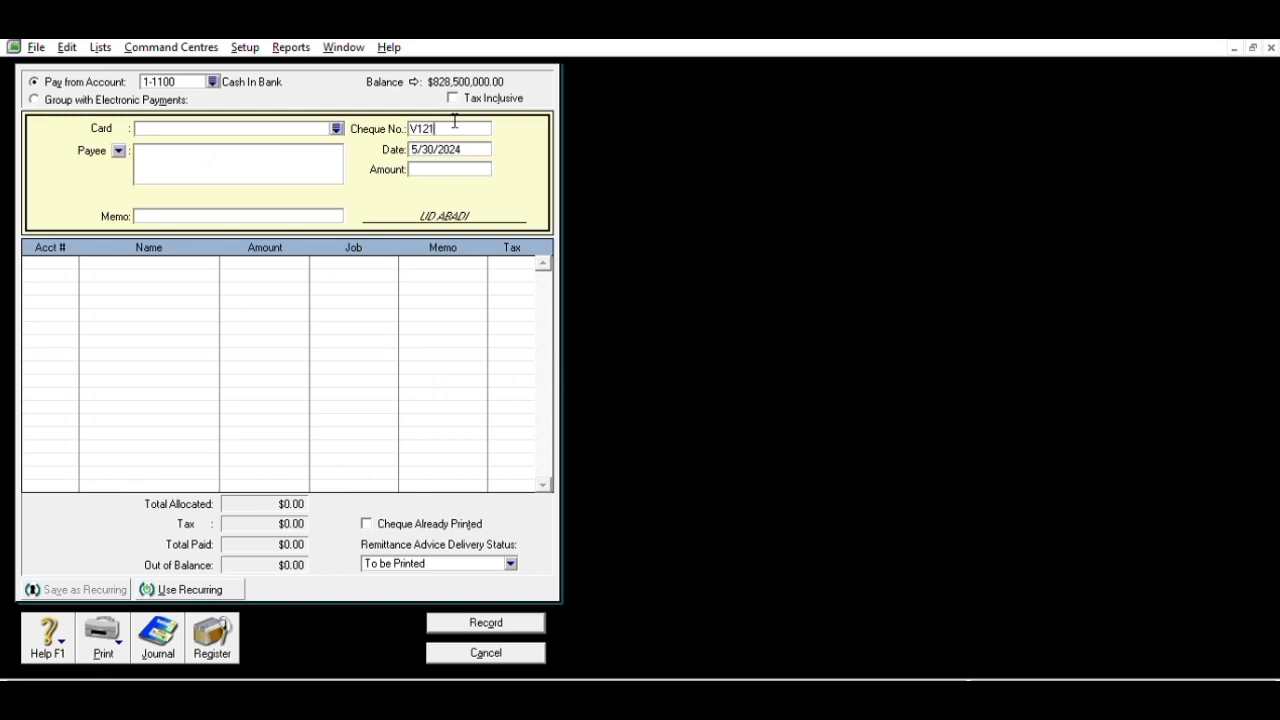
text(-1)
key(Tab)
text(12/)
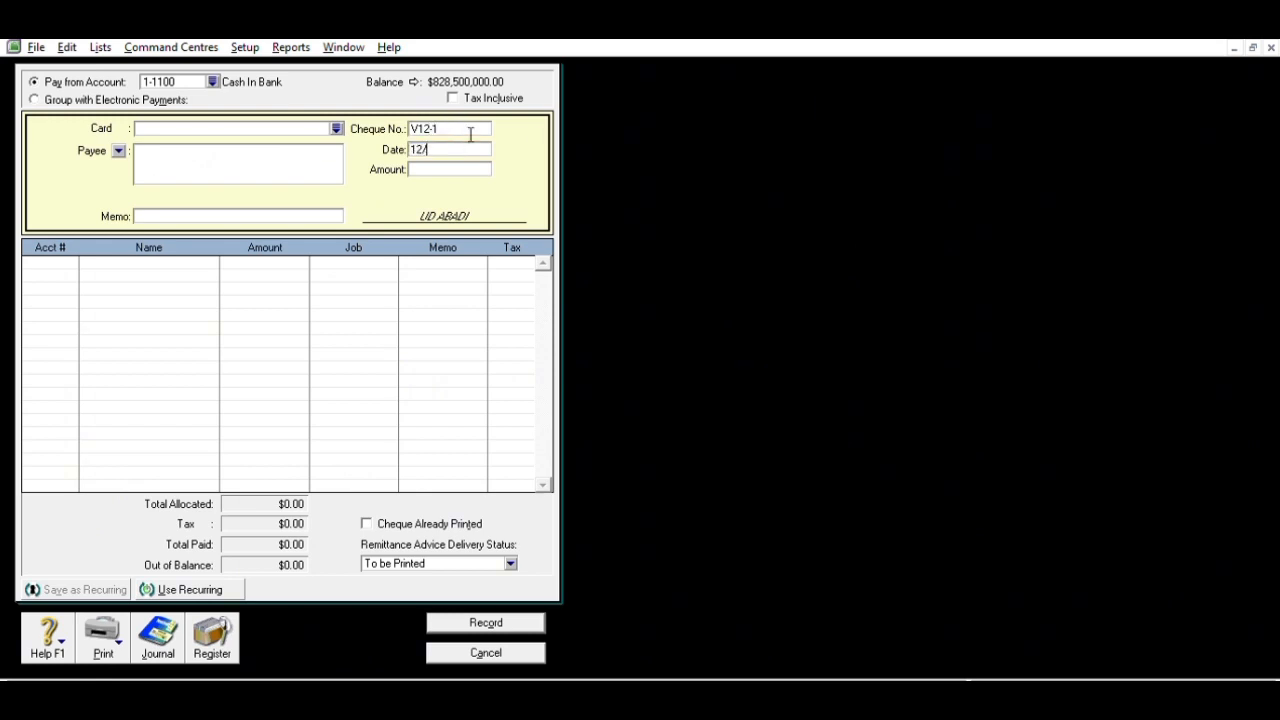
text(4/2022)
click(472, 165)
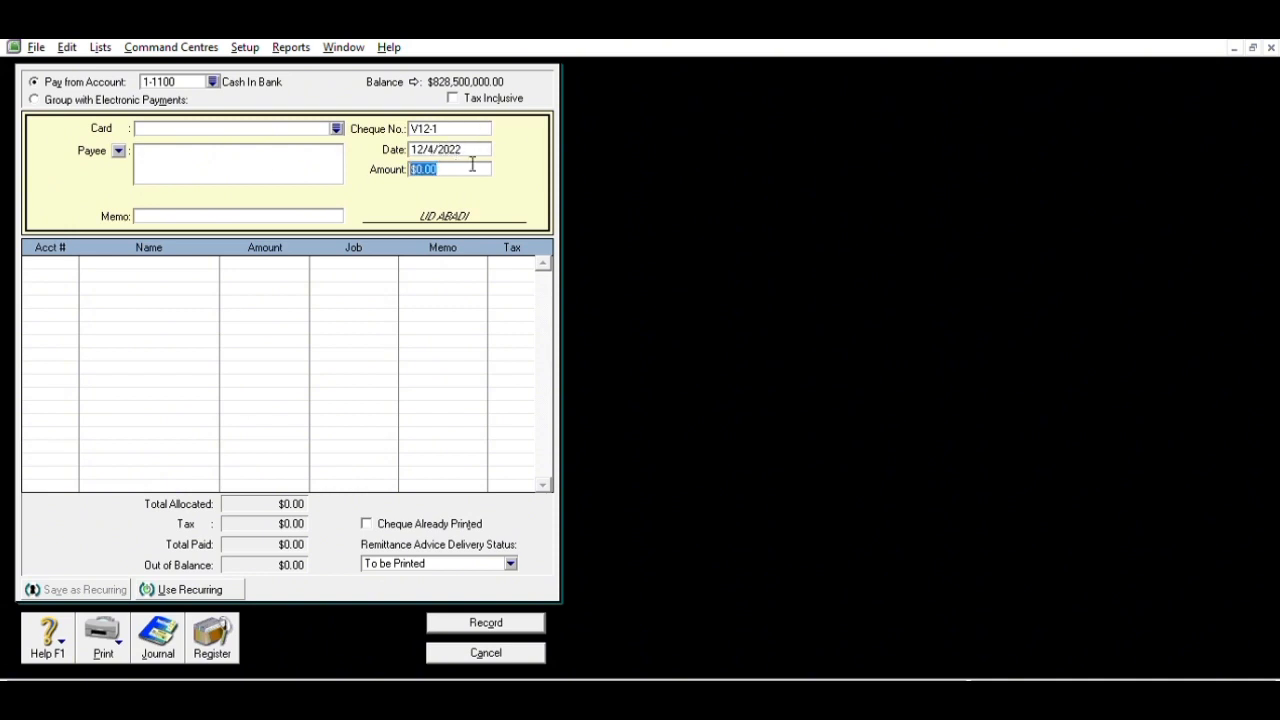
text(700000)
key(Tab)
- Add memo 'Pembelian Perlengkapan Kantor', allocate to 1-1600 Store Supplies, and record the cheque
click(337, 217)
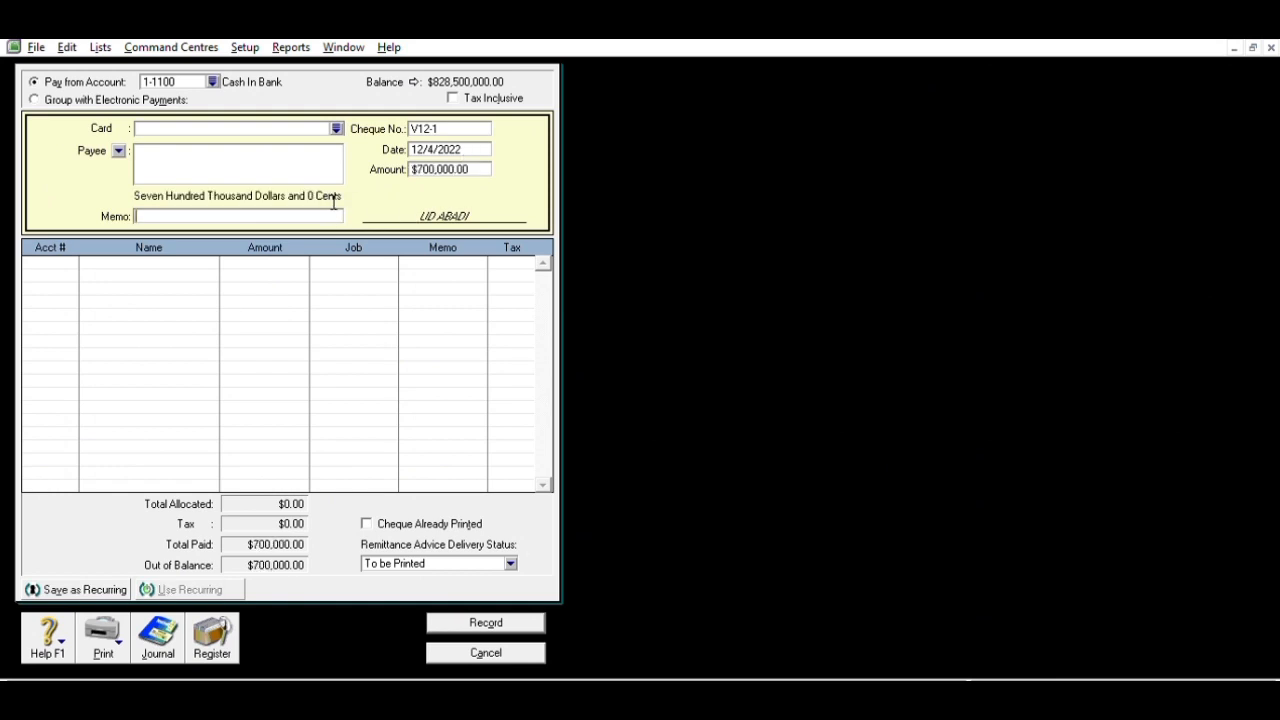
text(P)
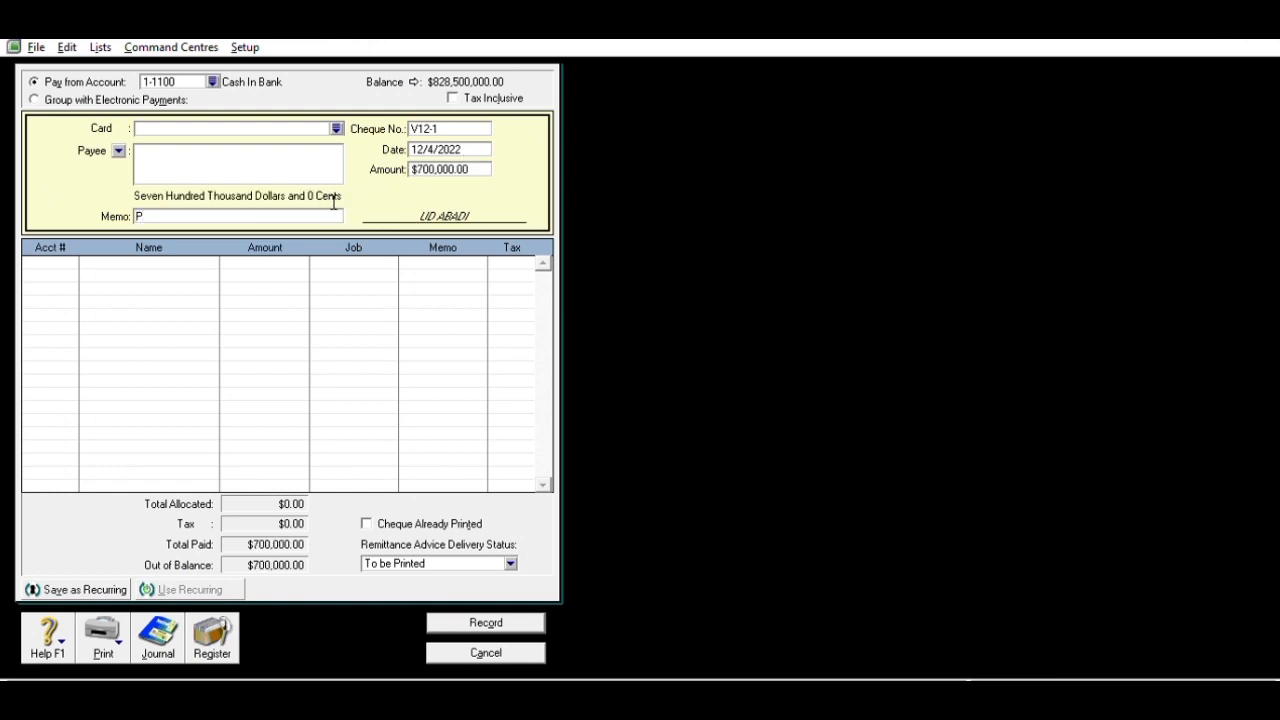
text(embelian)
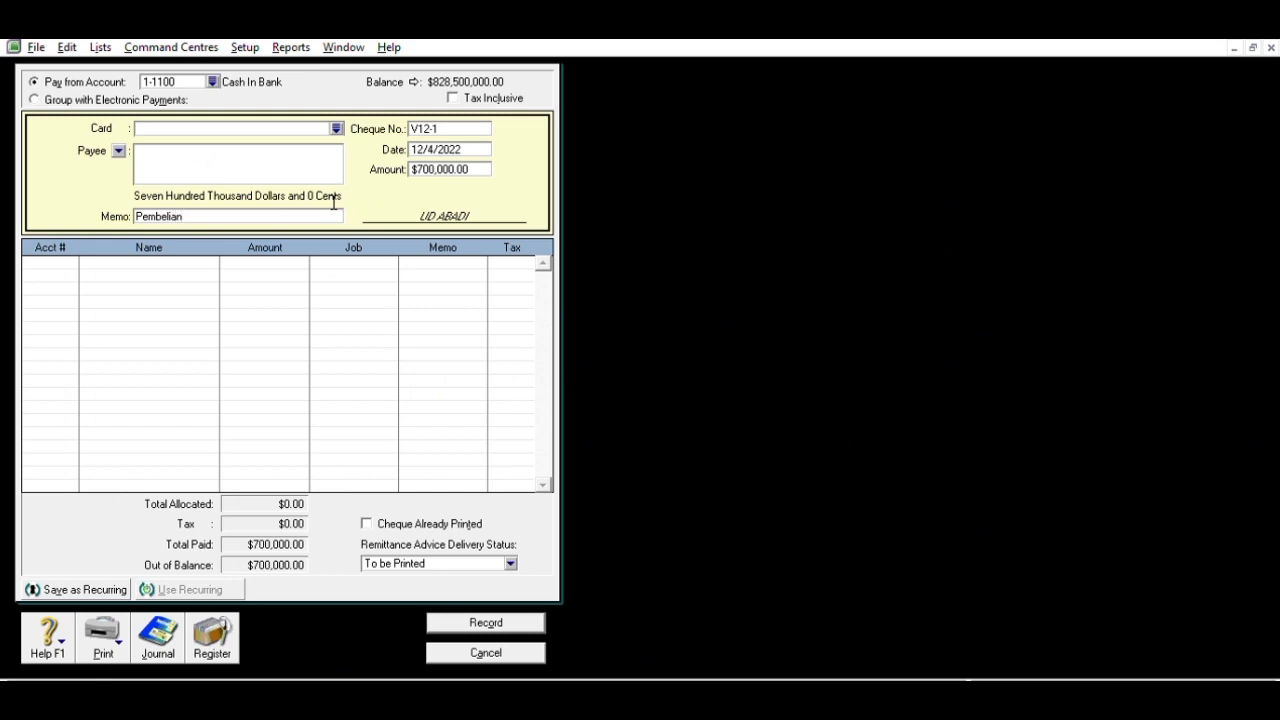
text( Perlengkapan Kantor)
click(58, 258)
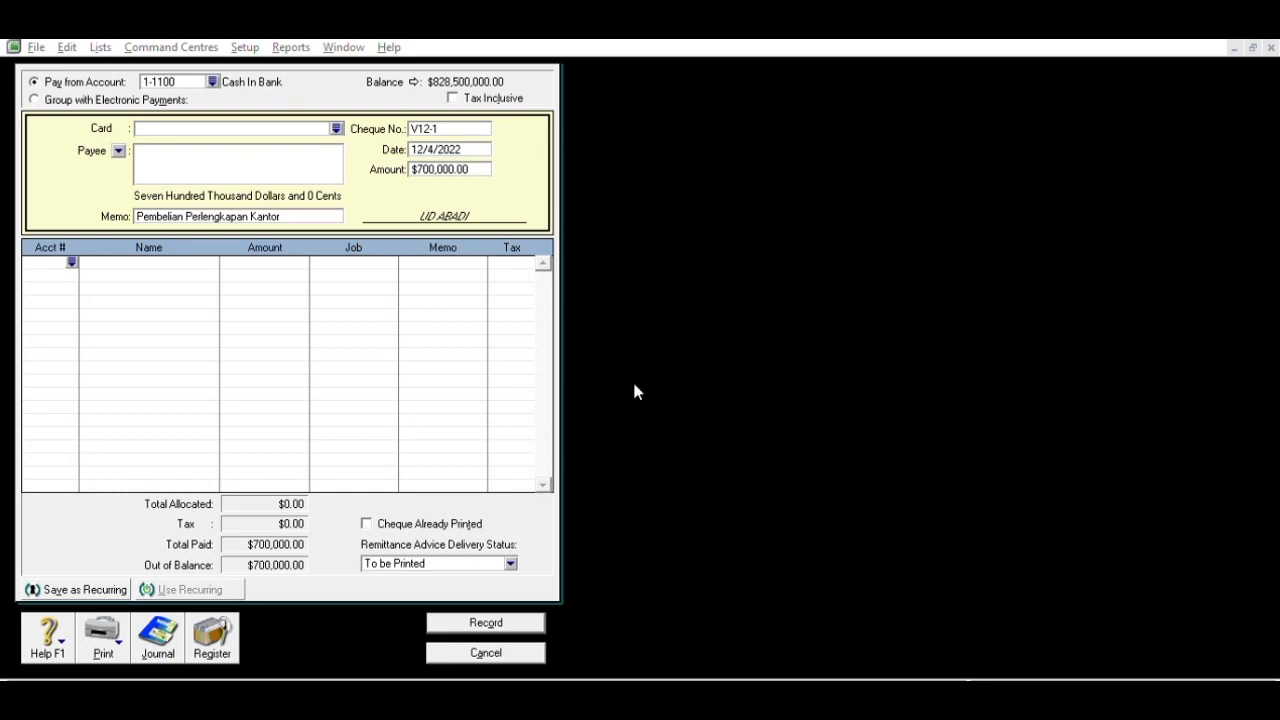
double_click(666, 443)
key(Tab)
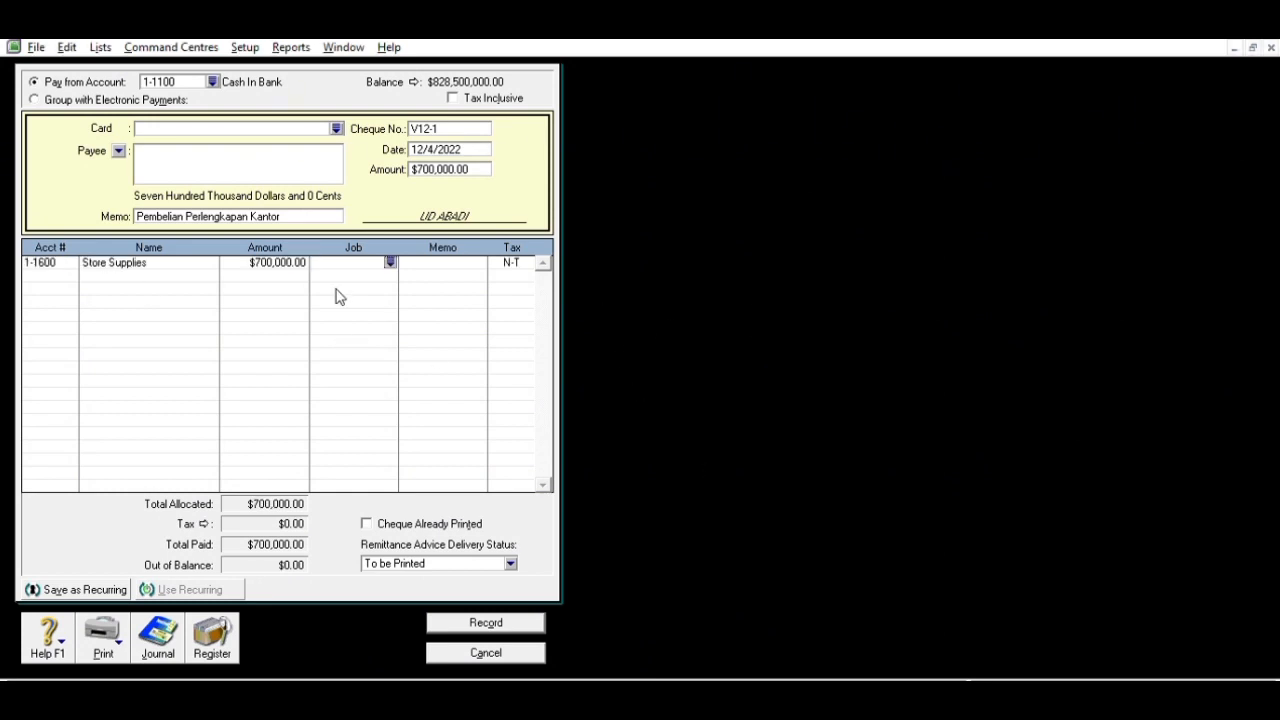
click(504, 617)
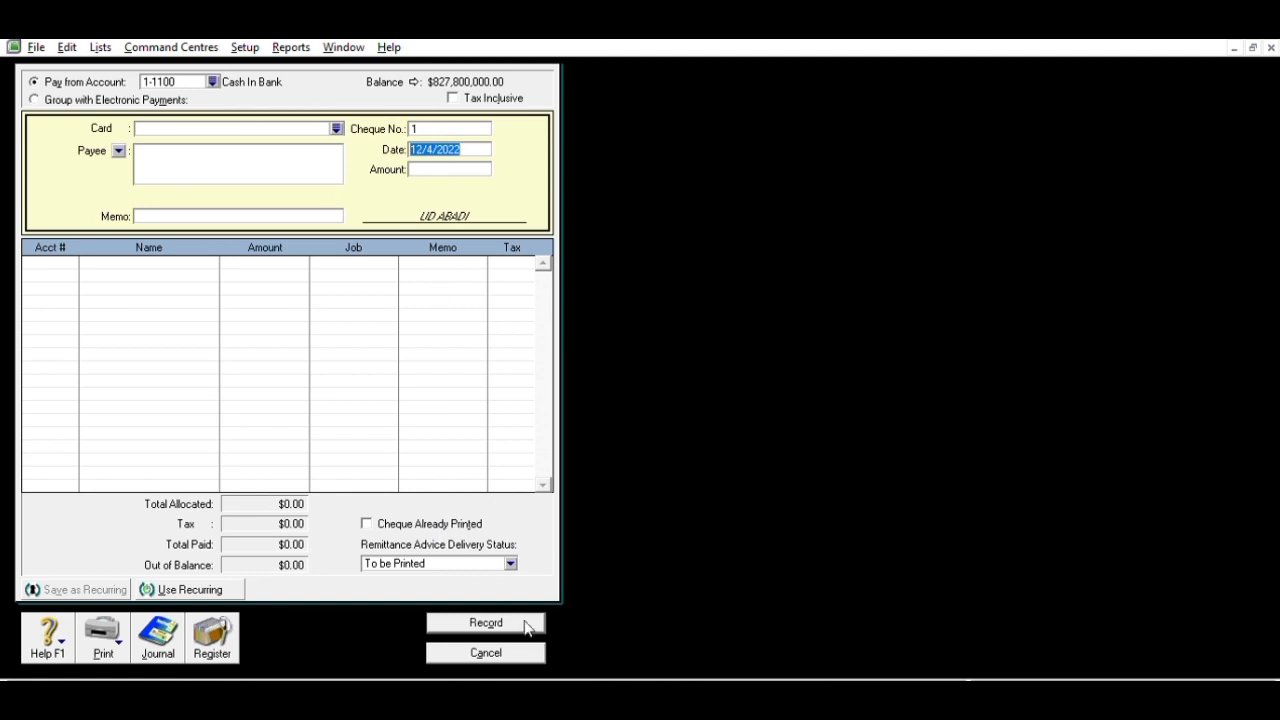
click(522, 646)
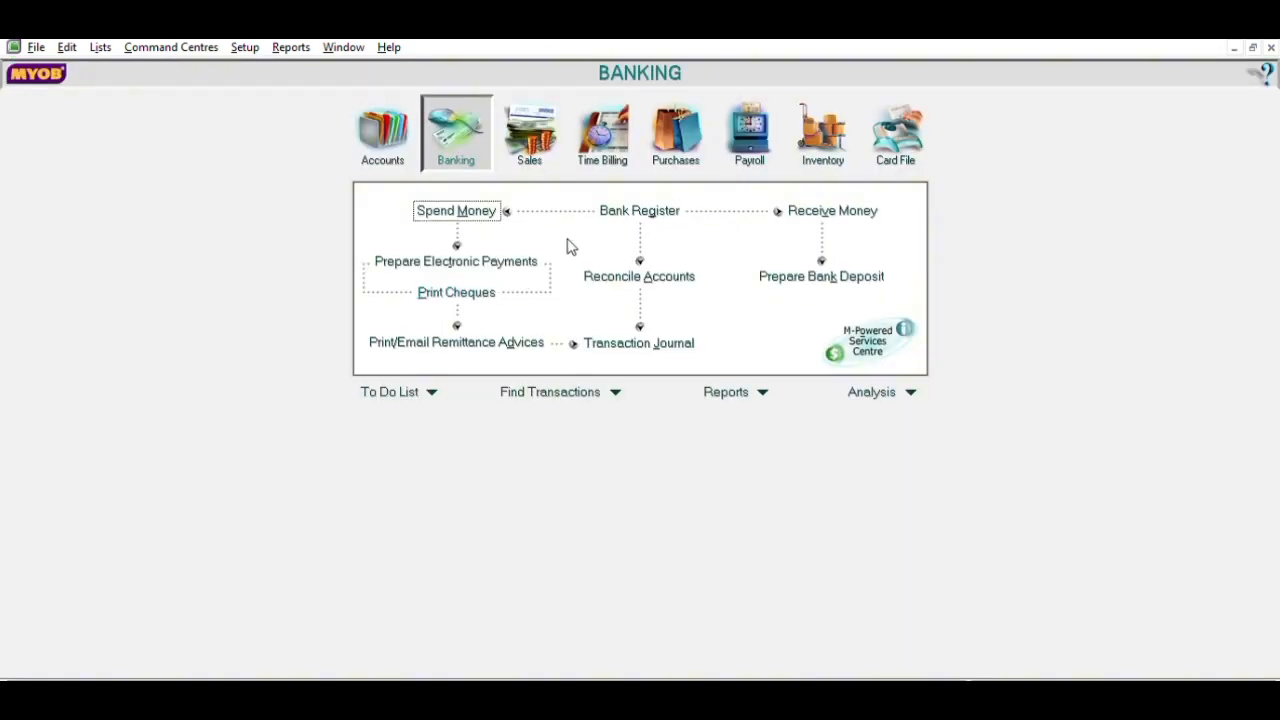
- Start a PT Bromo Asri bill numbered 217, dated 12/5/2022
click(688, 126)
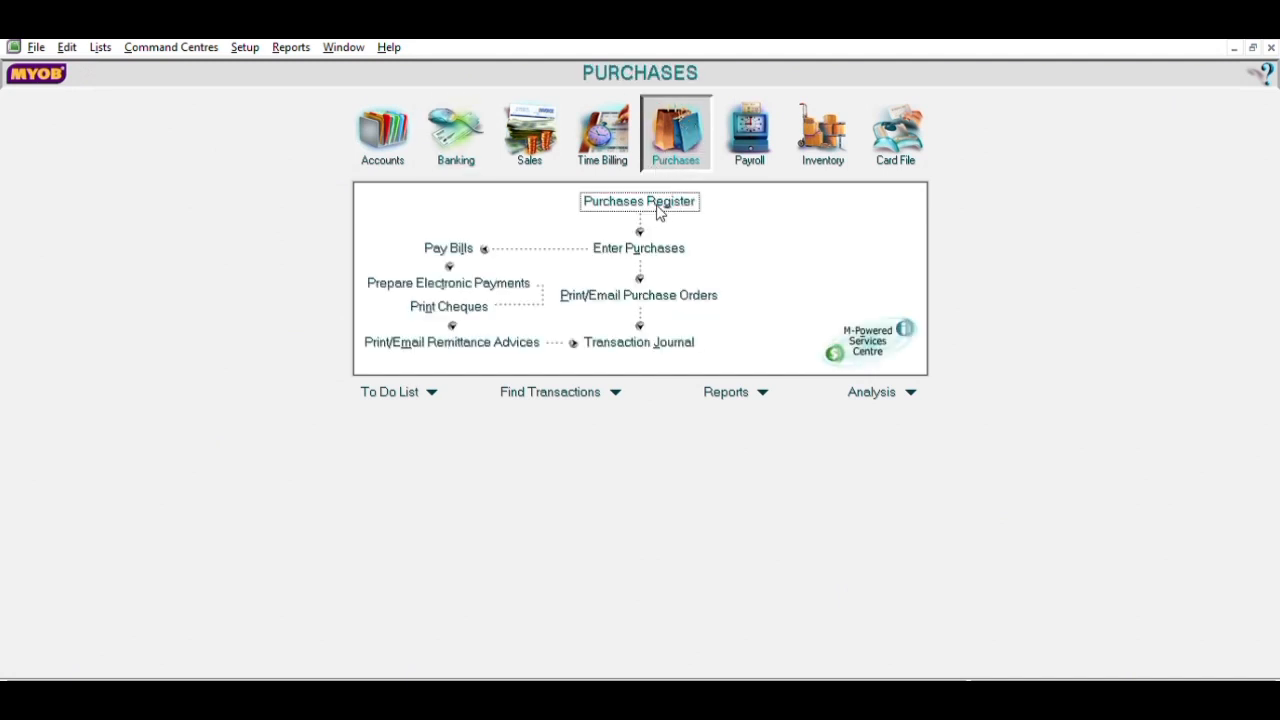
click(650, 240)
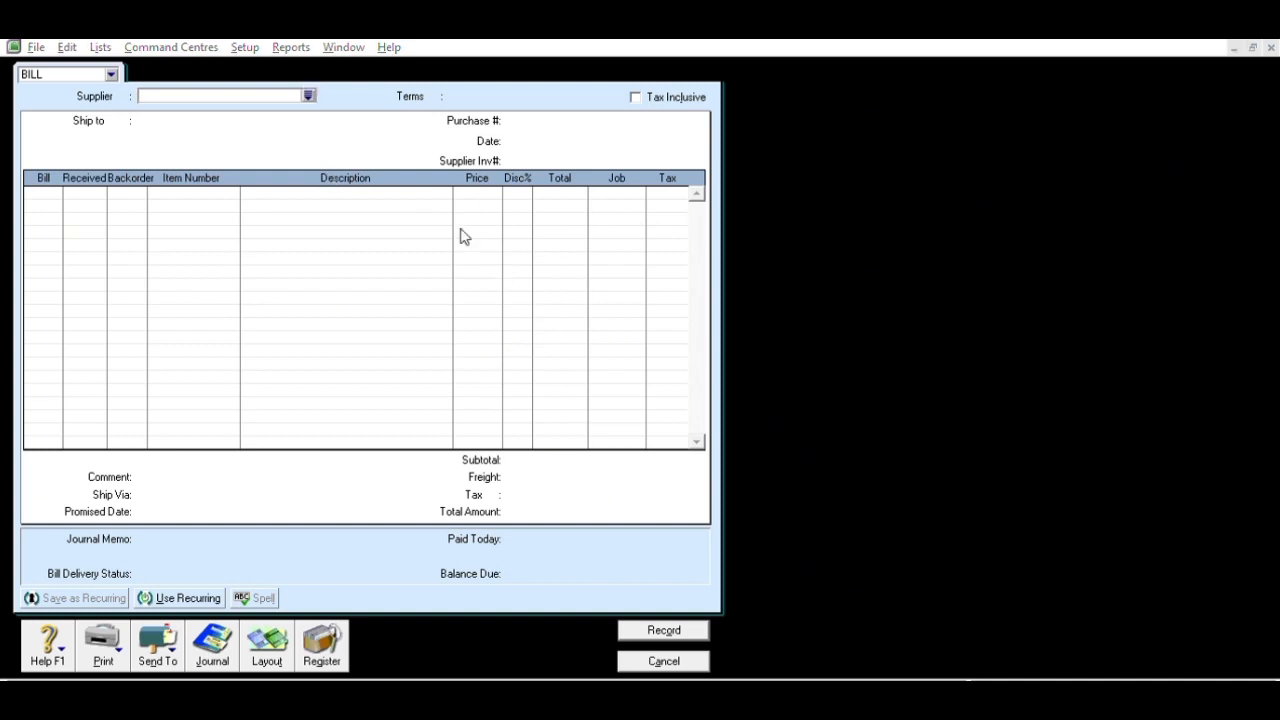
click(776, 464)
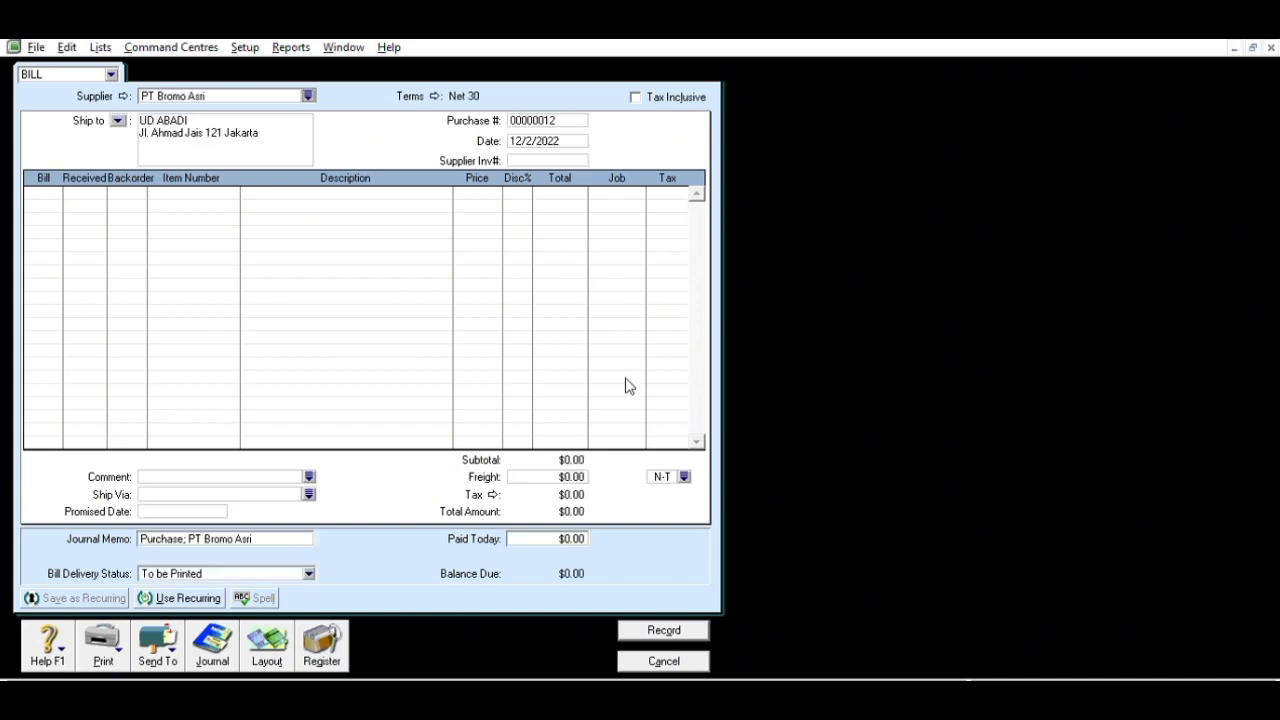
click(566, 116)
text(Auto)
key(BackSpace)
key(BackSpace)
key(BackSpace)
key(BackSpace)
text(217)
key(Tab)
click(541, 132)
key(BackSpace)
text(5)
- Add a line of 25 Kulkas Panasonic (P1125 C) at its default price
click(57, 191)
text(25)
key(Tab)
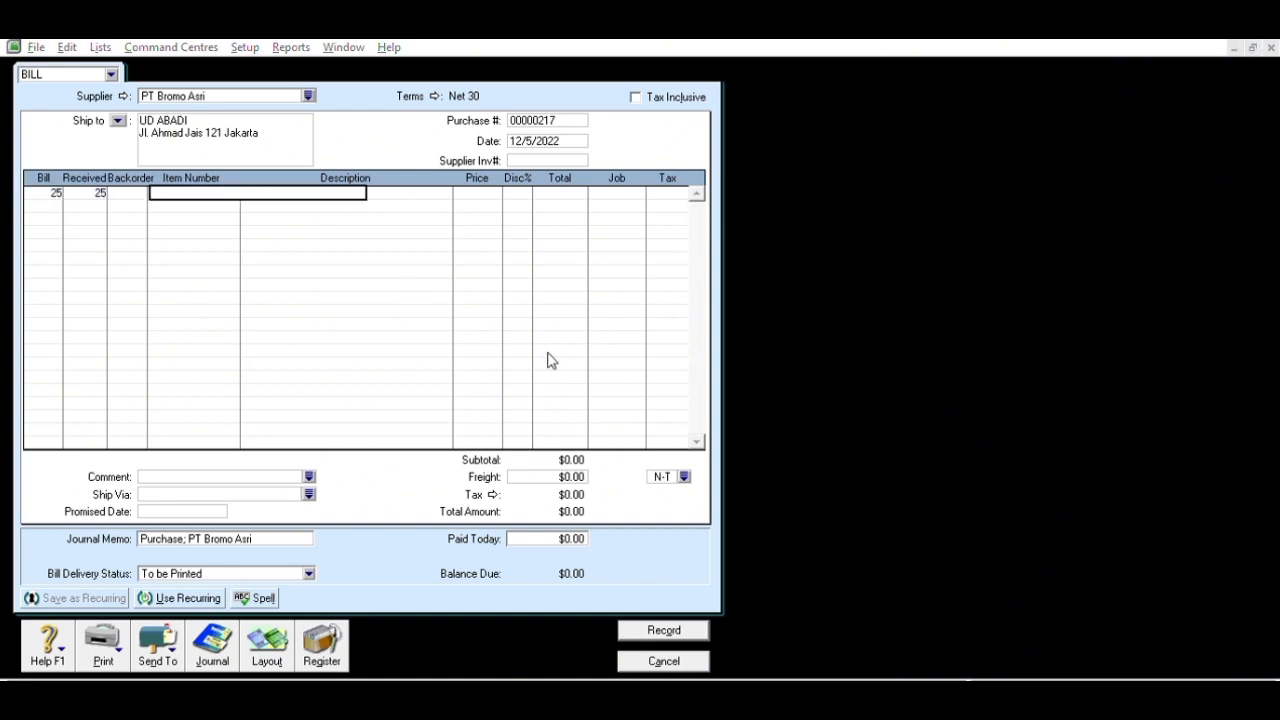
click(728, 465)
key(Tab)
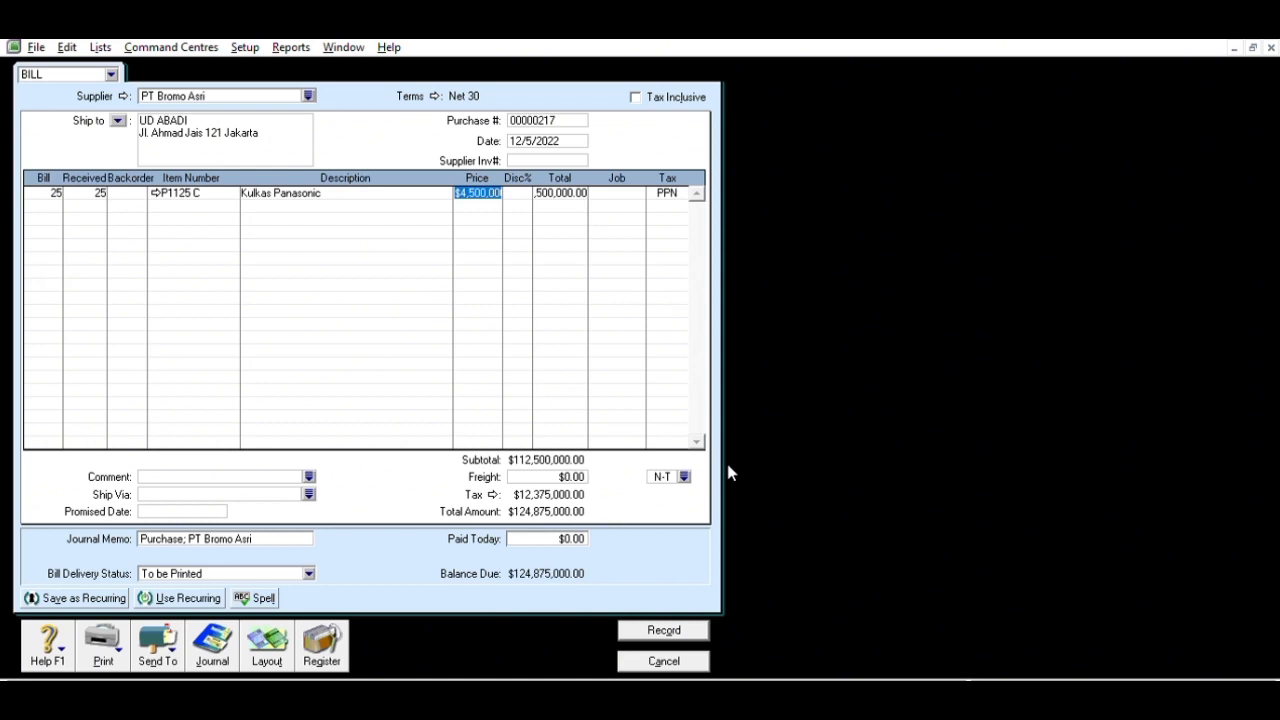
key(Tab)
key(Tab)
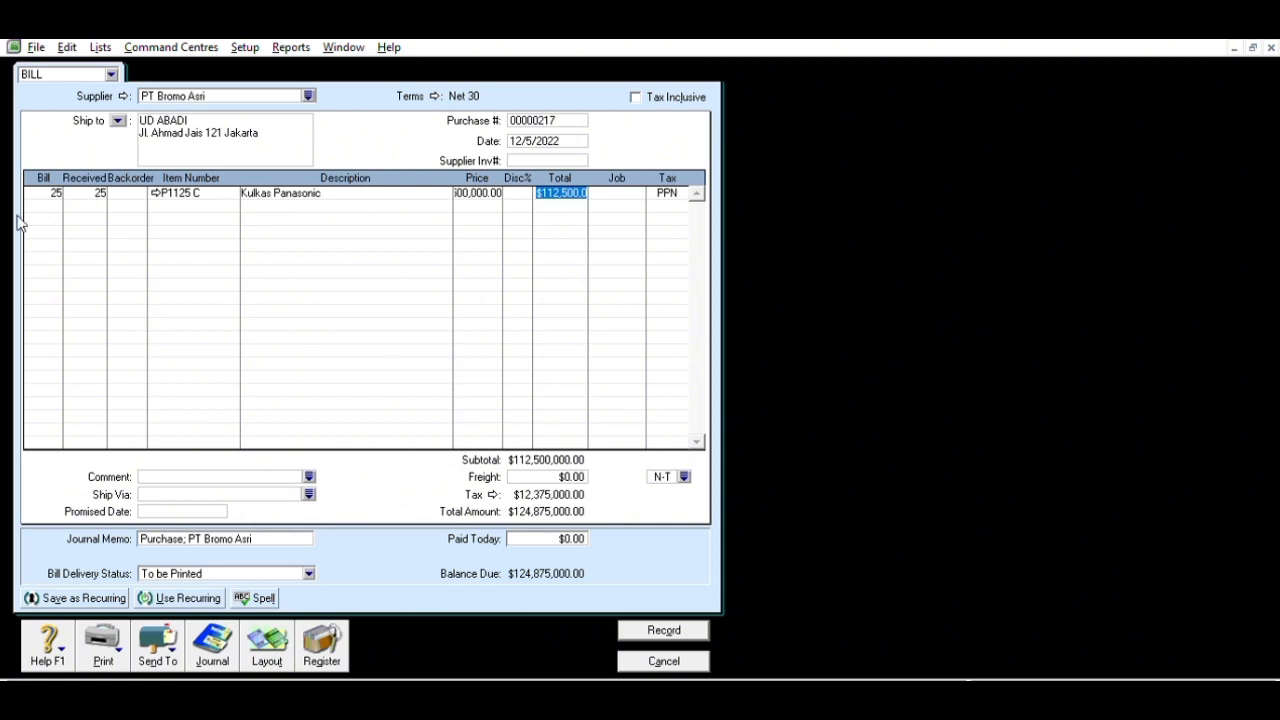
- Add 20 Kulkas Toshiba (P2150 C) and record the $202,575,000 bill
click(52, 201)
text(20)
key(Tab)
key(Tab)
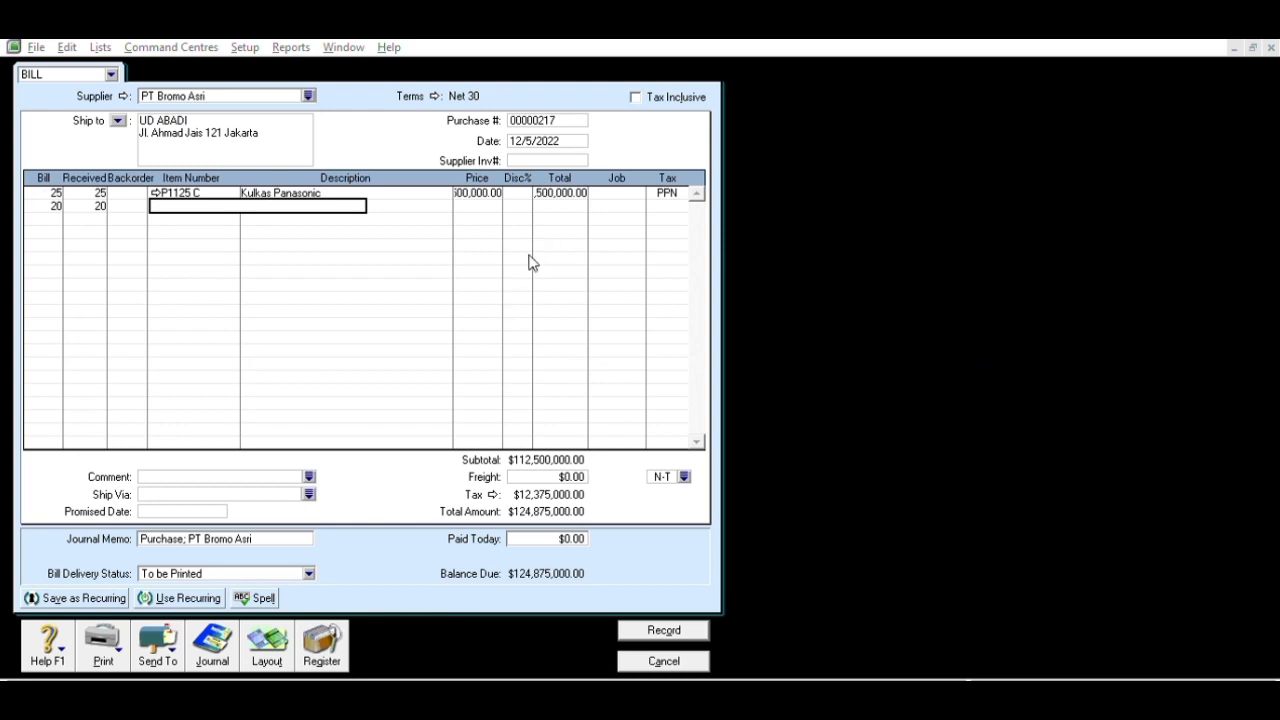
click(698, 464)
key(Tab)
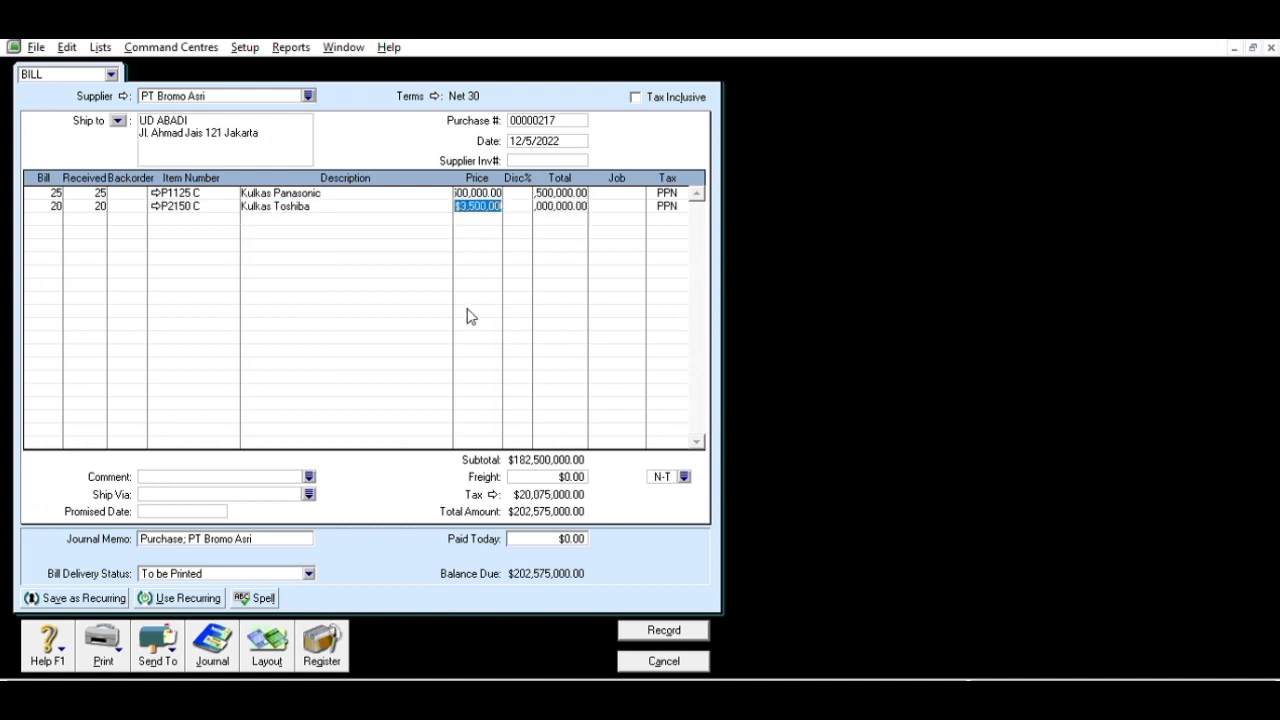
key(Tab)
key(Tab)
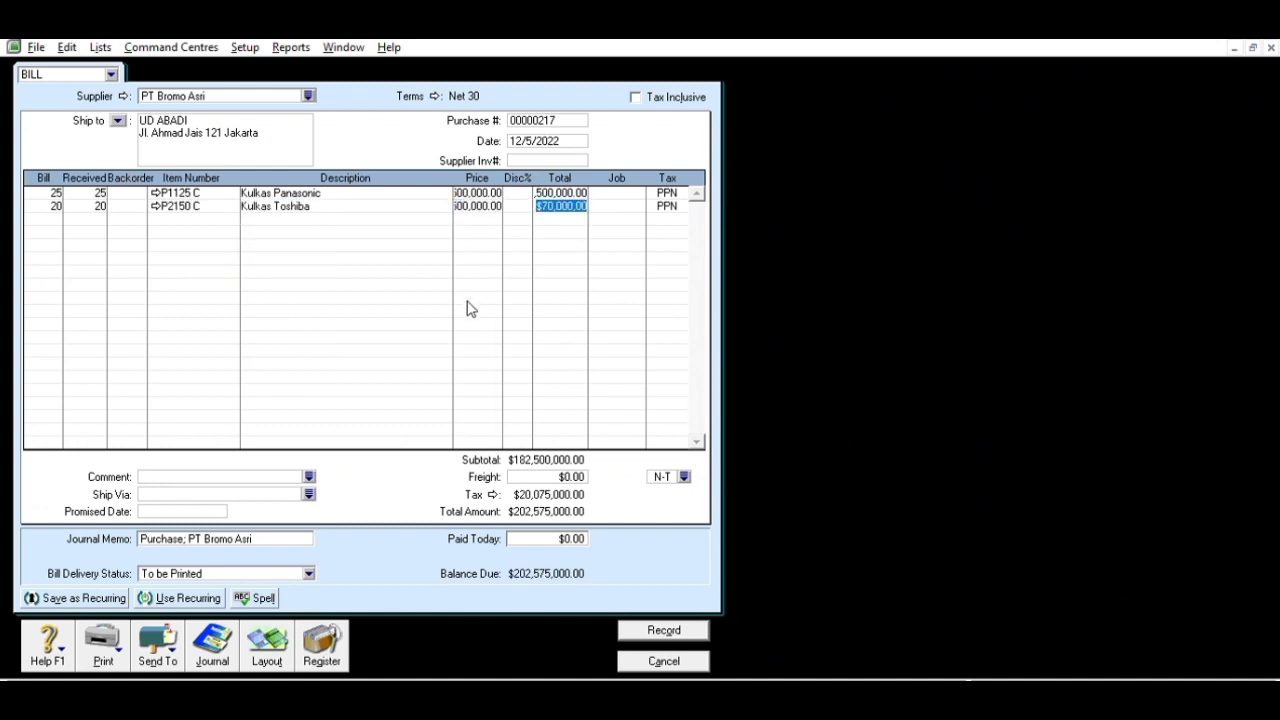
key(Tab)
click(663, 630)
click(663, 661)
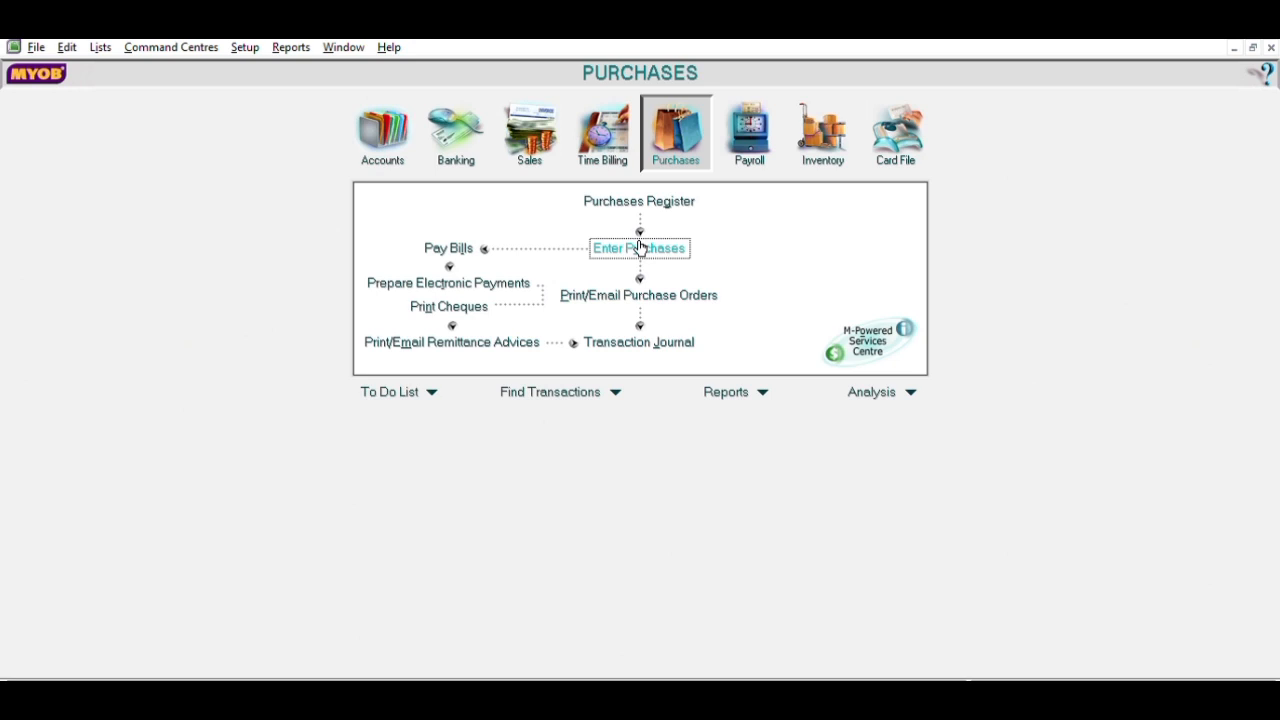
- Start a new bill numbered 324, dated 12/8/2022
click(640, 248)
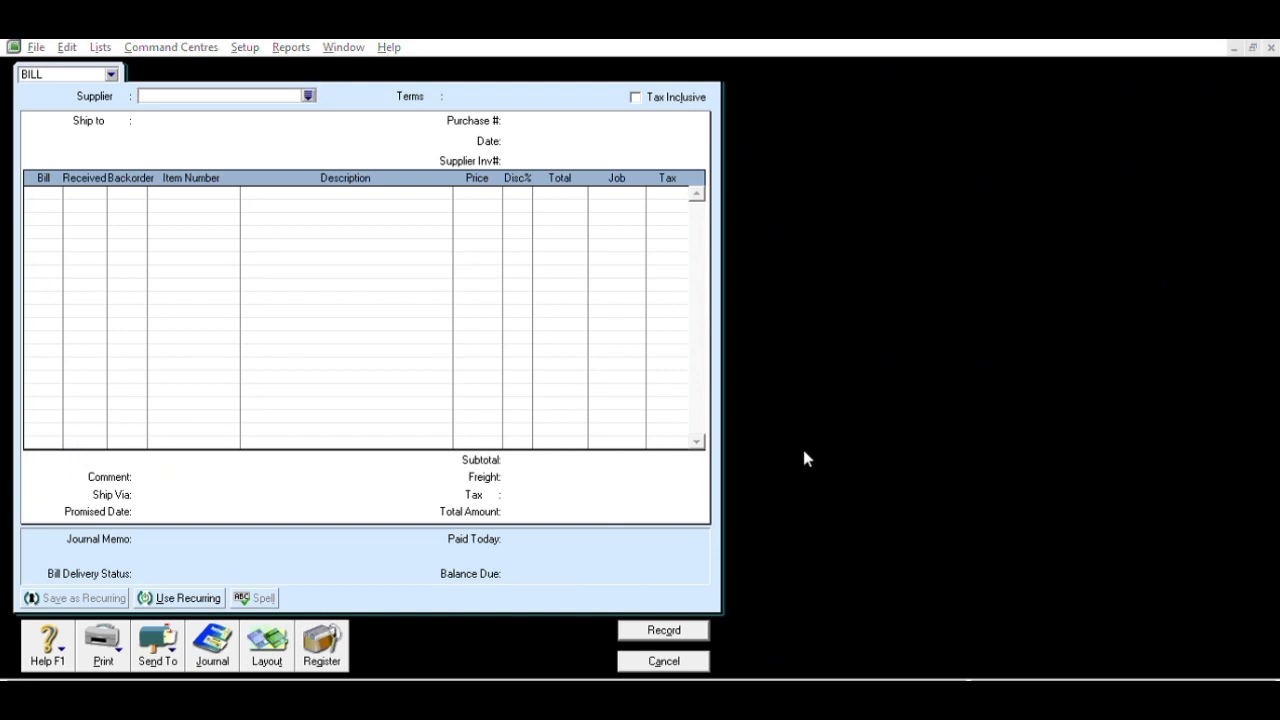
click(553, 118)
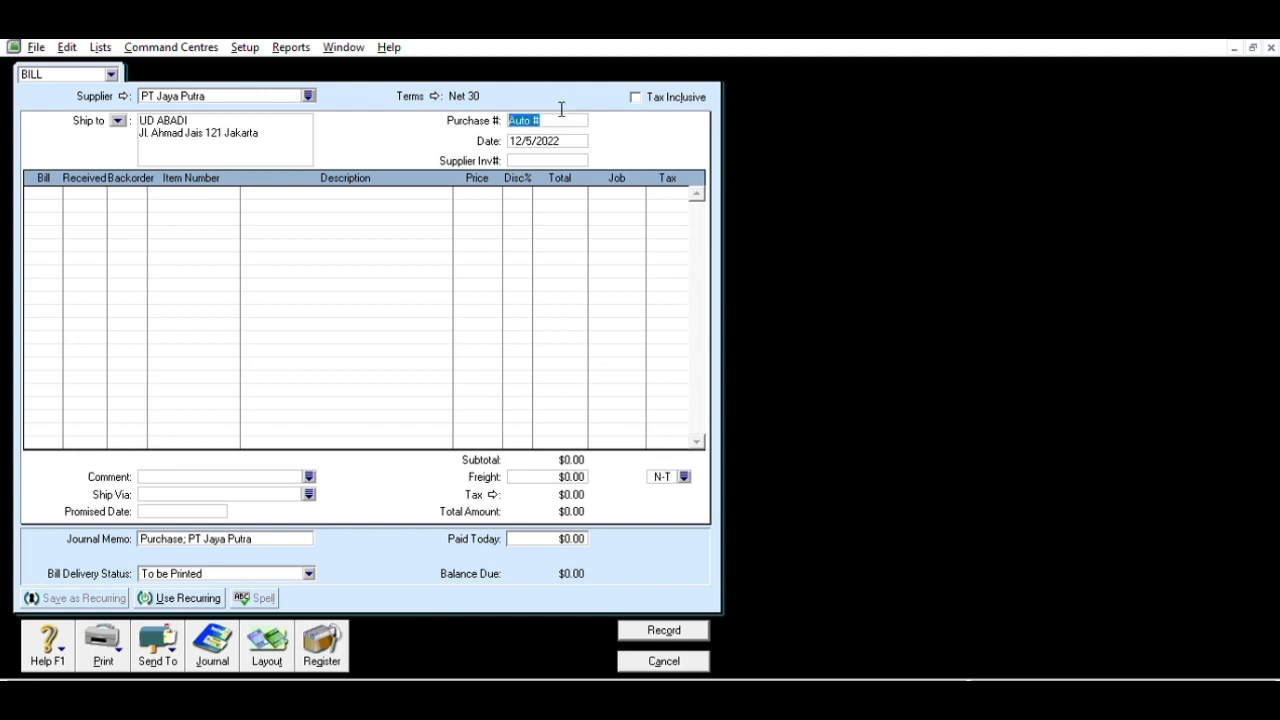
text(324)
key(Tab)
click(540, 132)
key(BackSpace)
text(8)
- Add a line of 15 Kulkas Panasonic (P1125 C)
click(58, 188)
text(15)
key(Tab)
key(Tab)
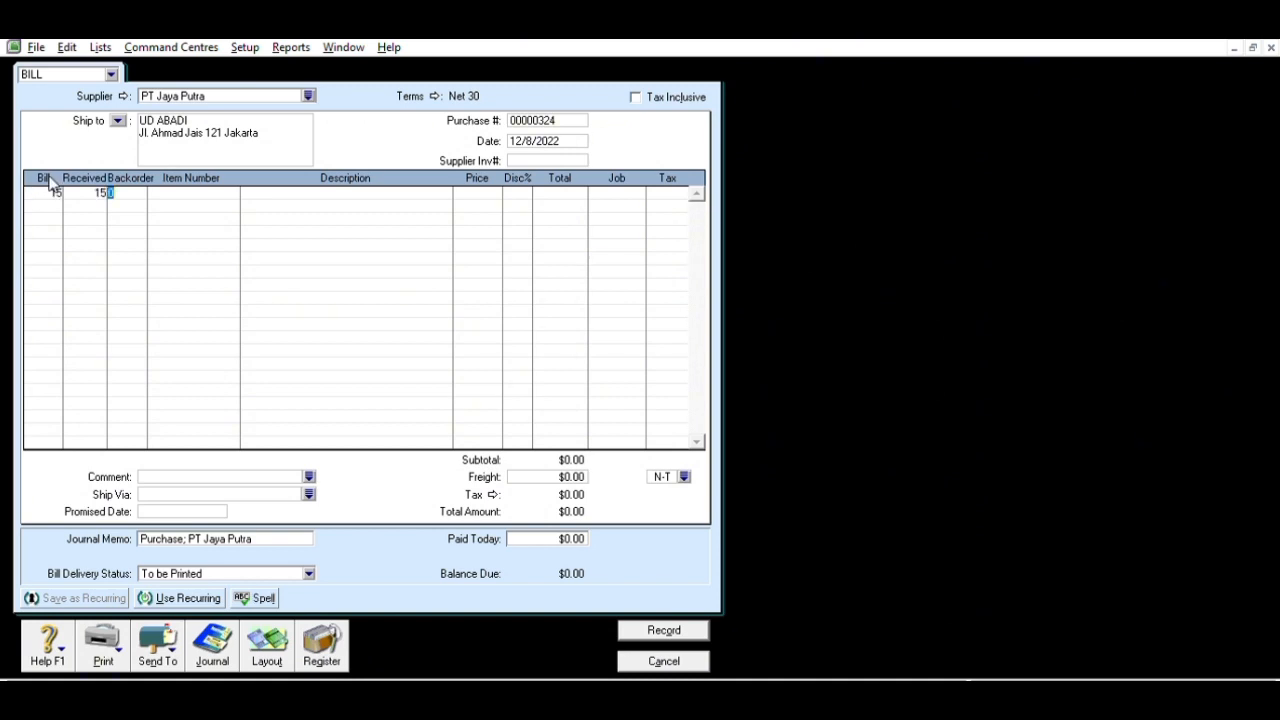
key(Tab)
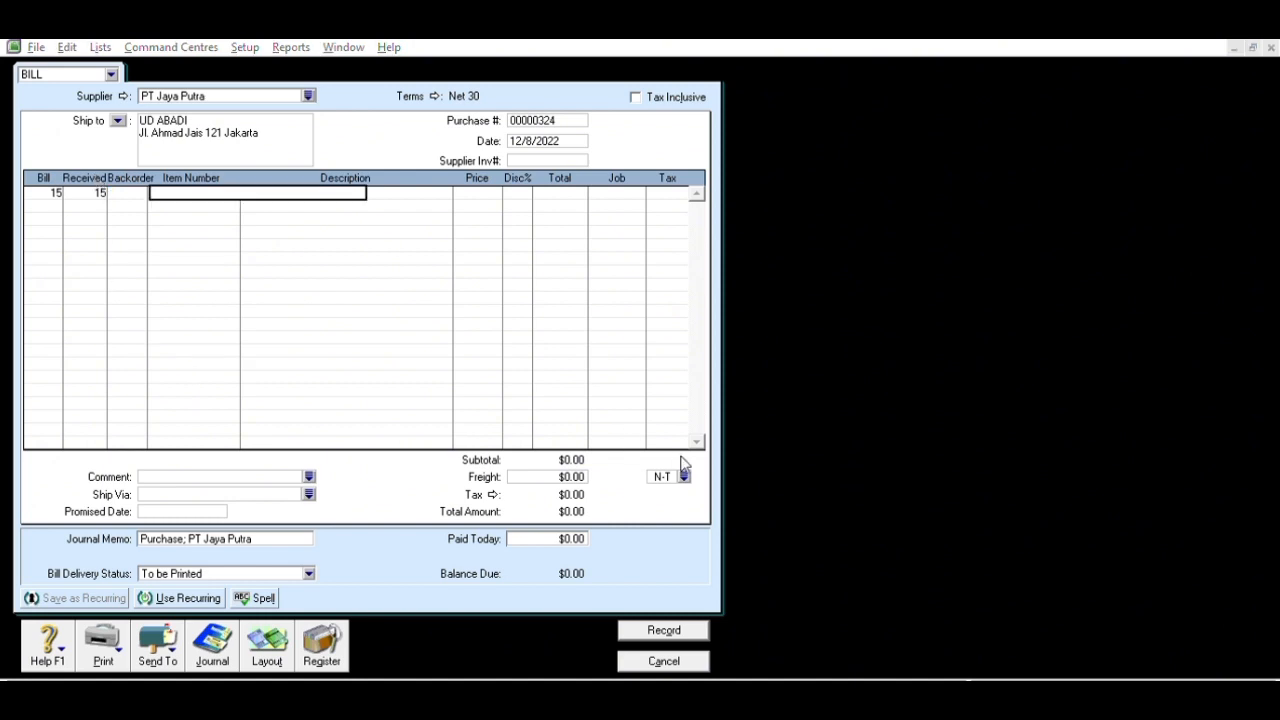
text(P1125 C)
key(Tab)
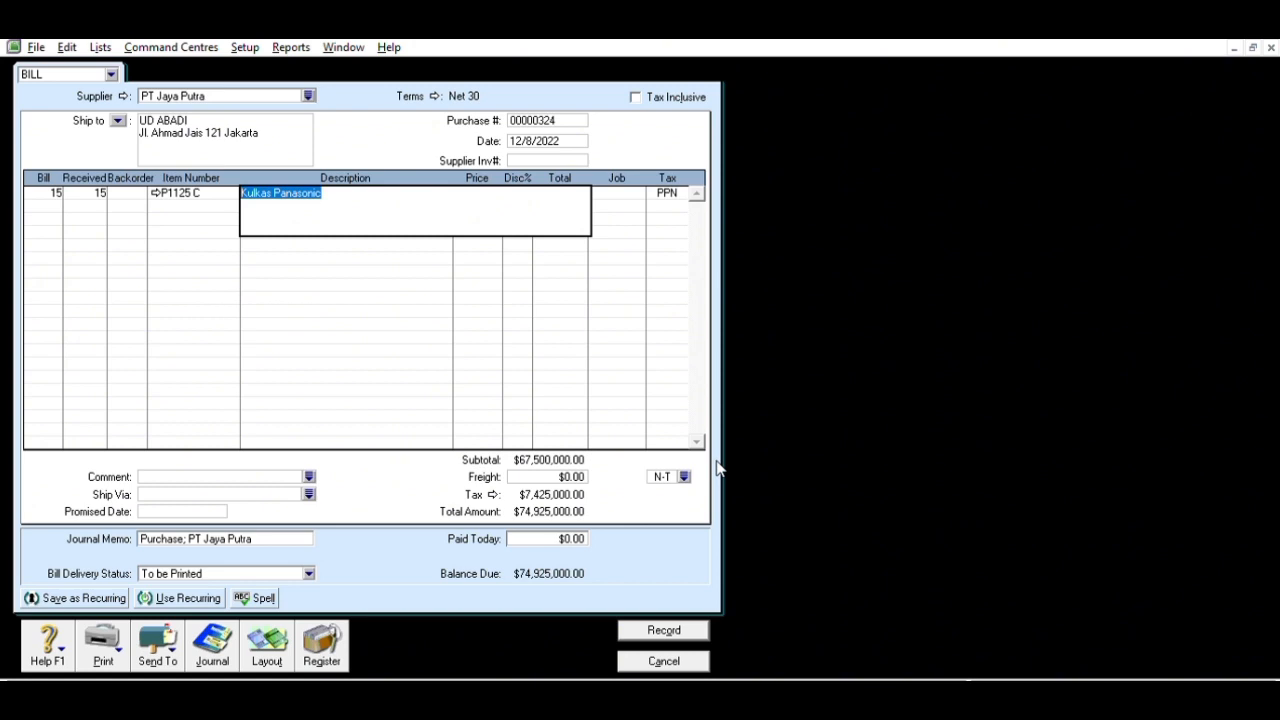
key(Tab)
key(Tab)
key(Tab)
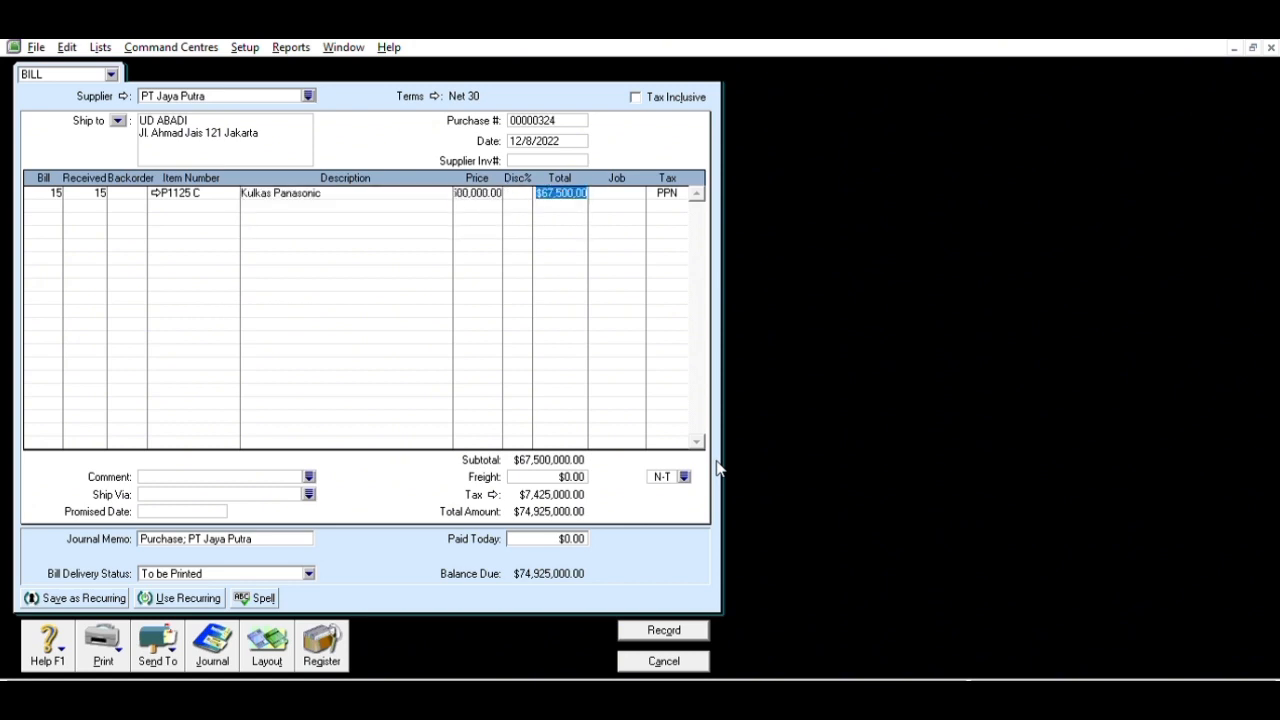
- Add a line of 10 Kulkas Toshiba (P2150 C)
click(59, 200)
text(10)
key(Tab)
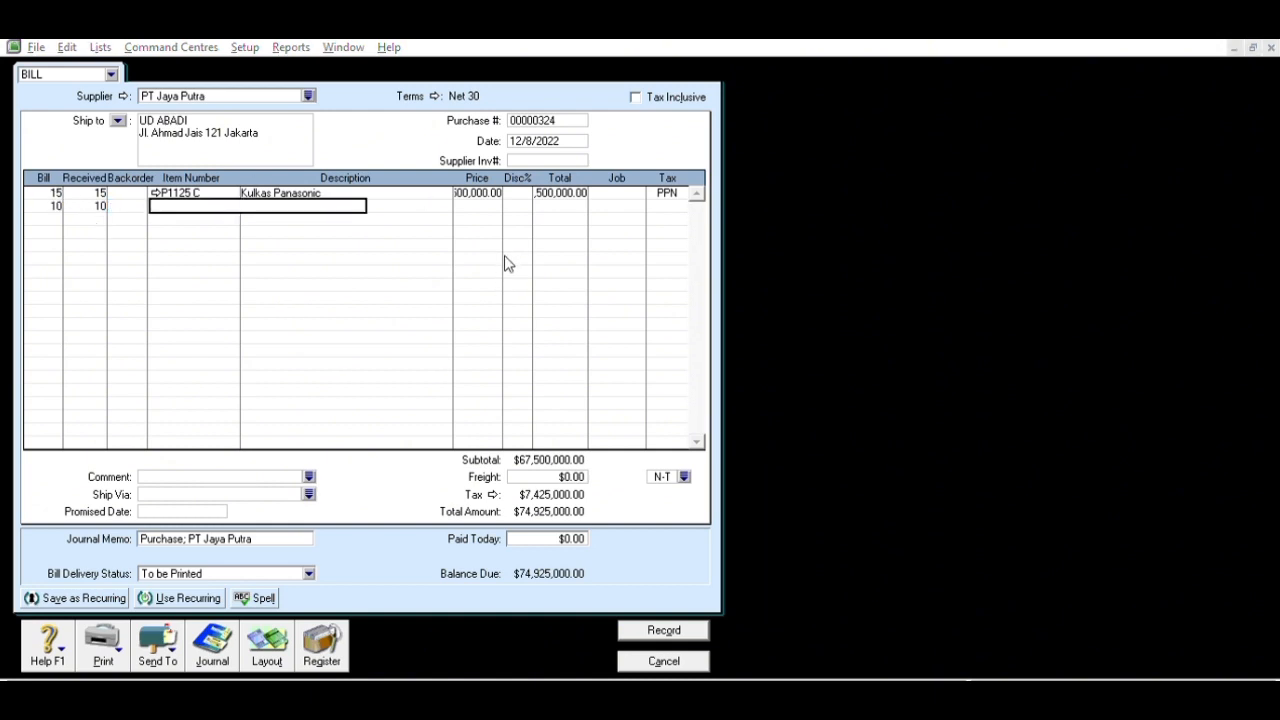
text(P2150 C)
key(Tab)
key(Tab)
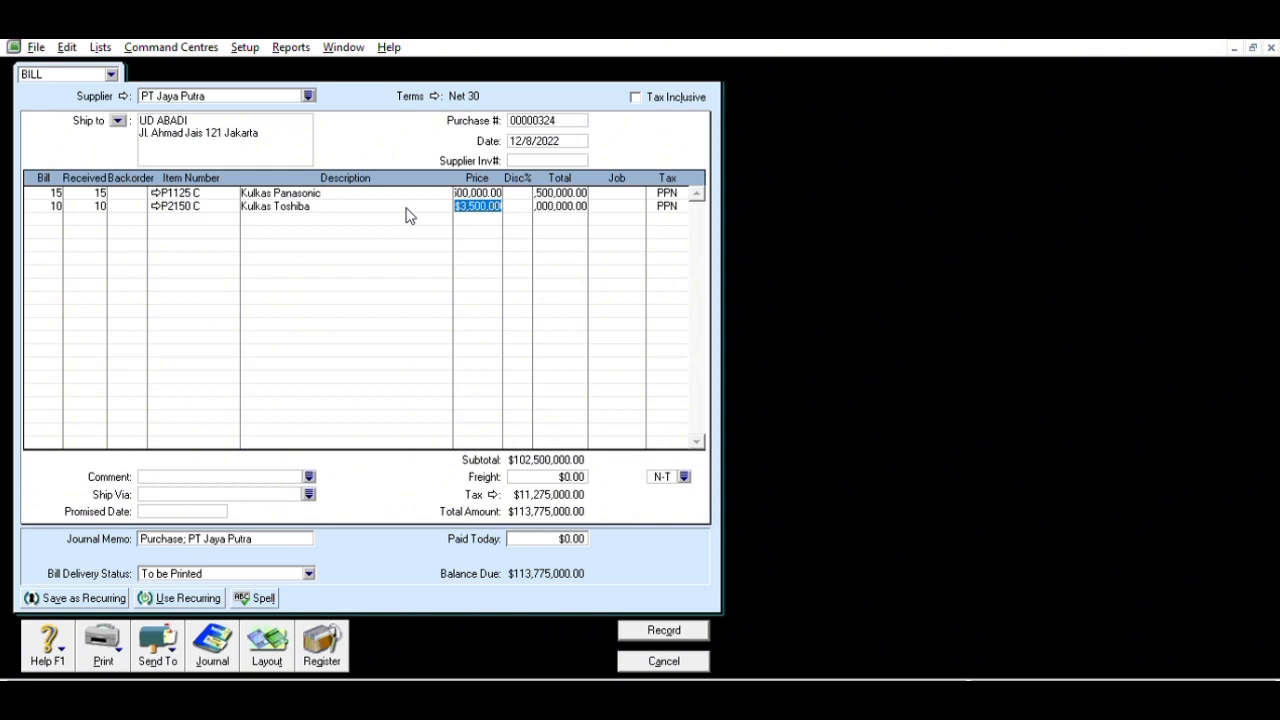
key(Tab)
key(Tab)
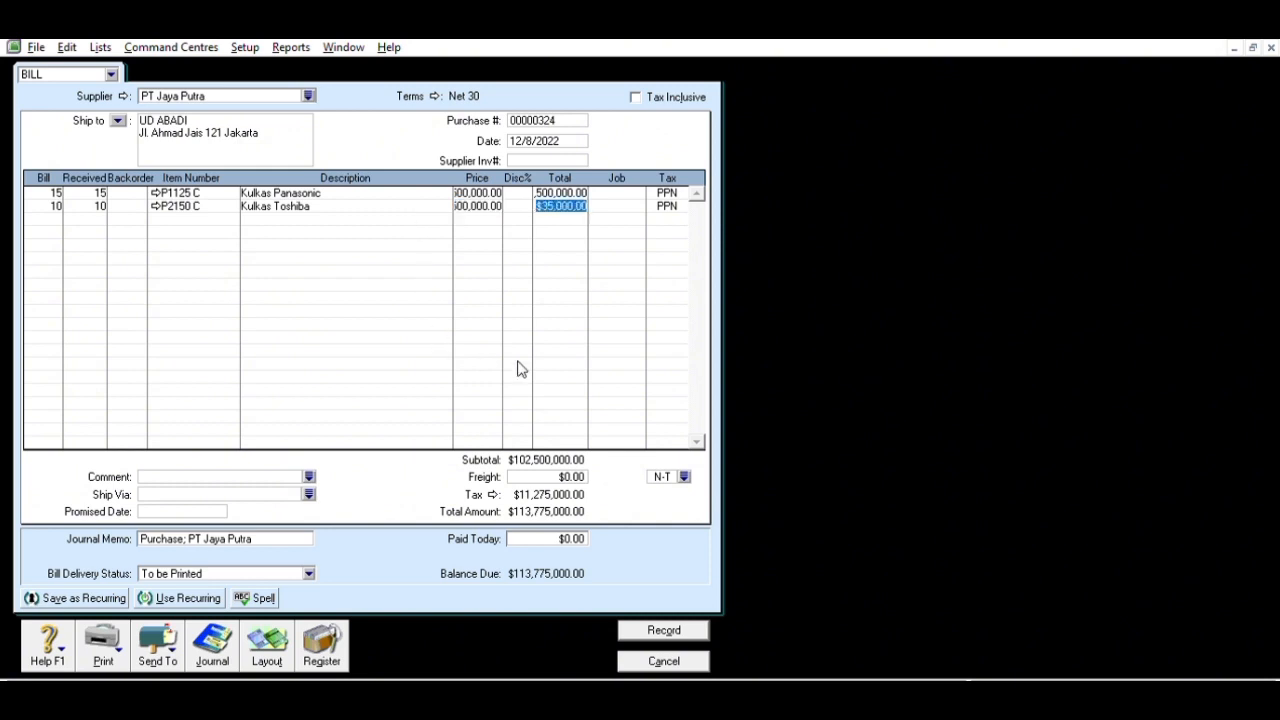
- Enter $1,250,000 freight and clear its tax code
click(565, 476)
text(1,250,)
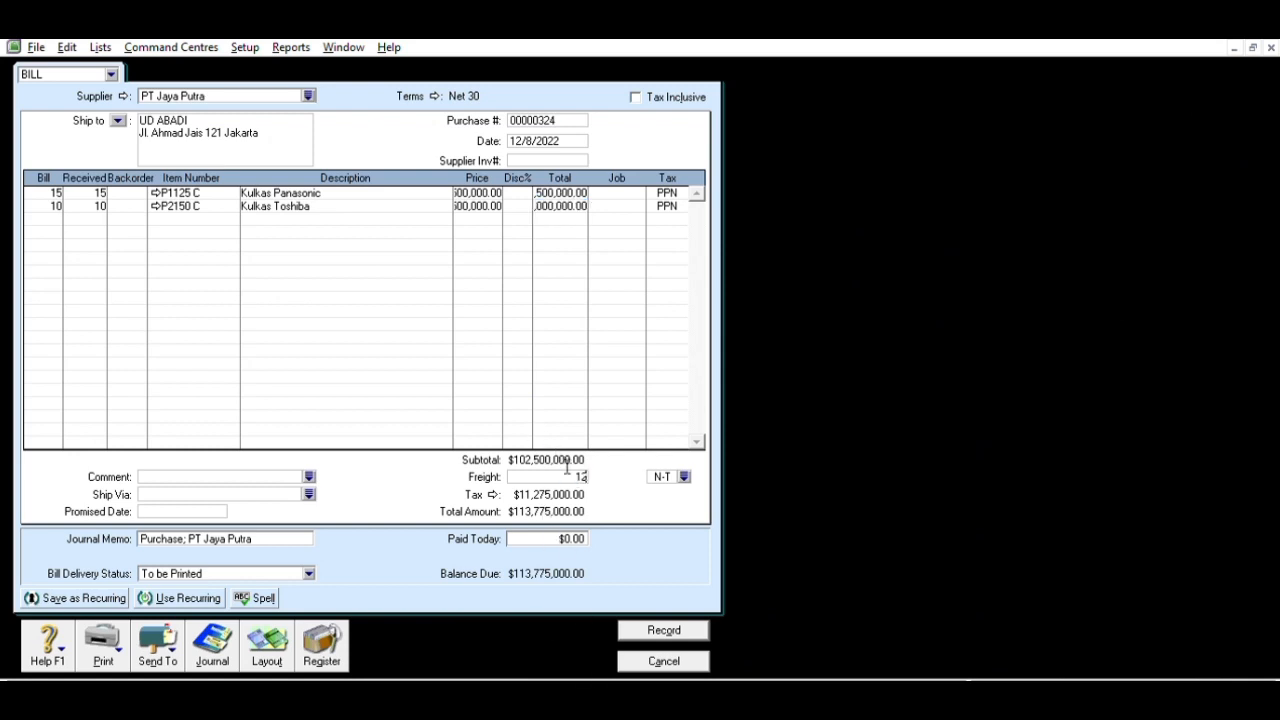
text(0000)
key(Tab)
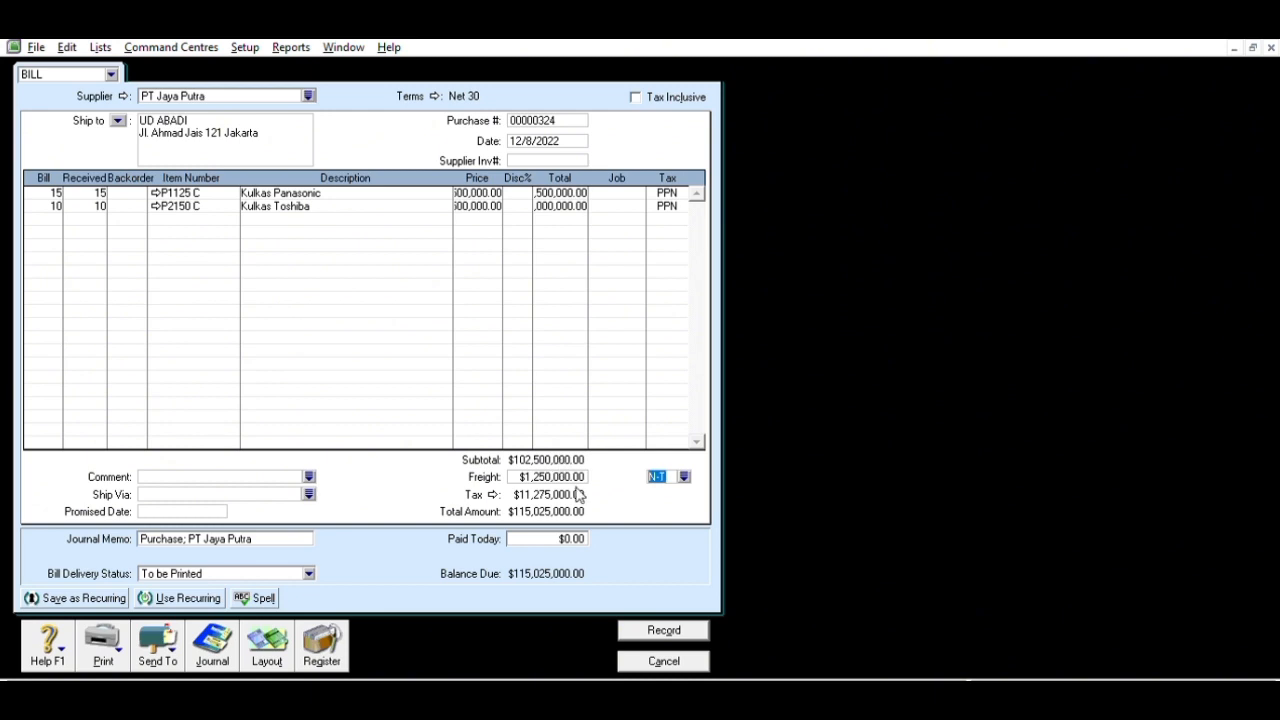
key(Delete)
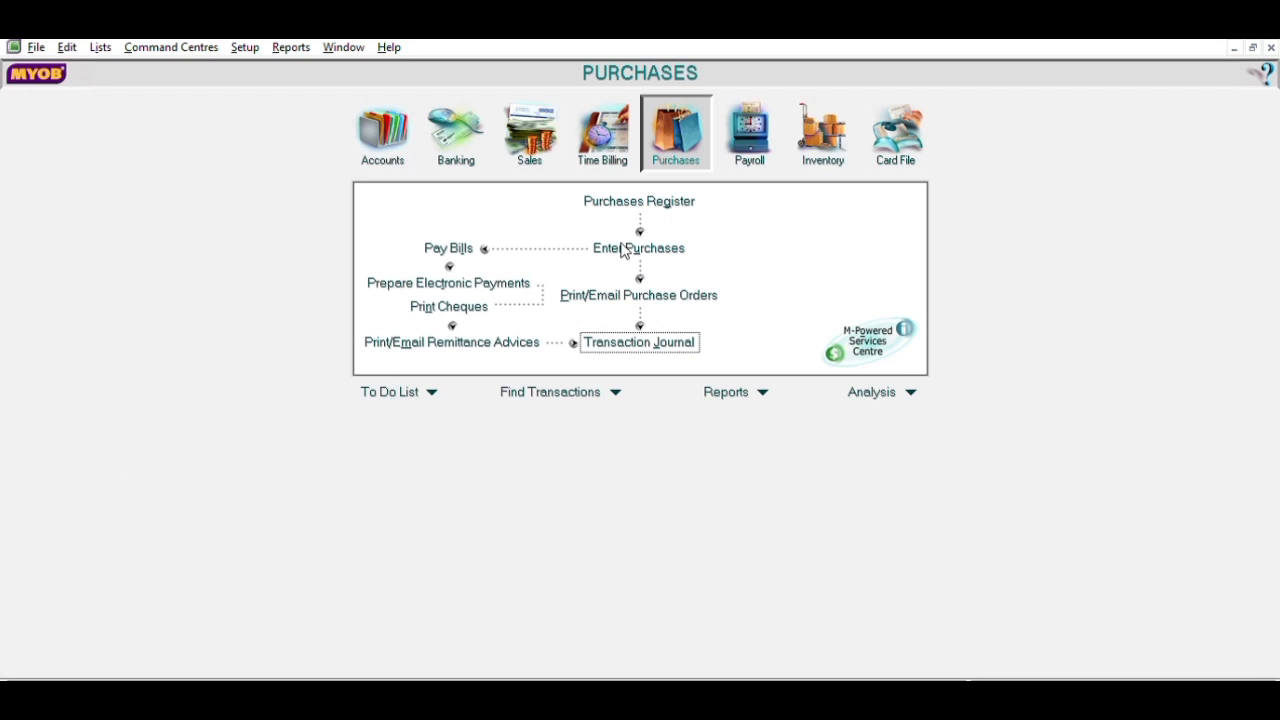
- Start a new purchase numbered NK-1, dated 12/10/2022
click(643, 245)
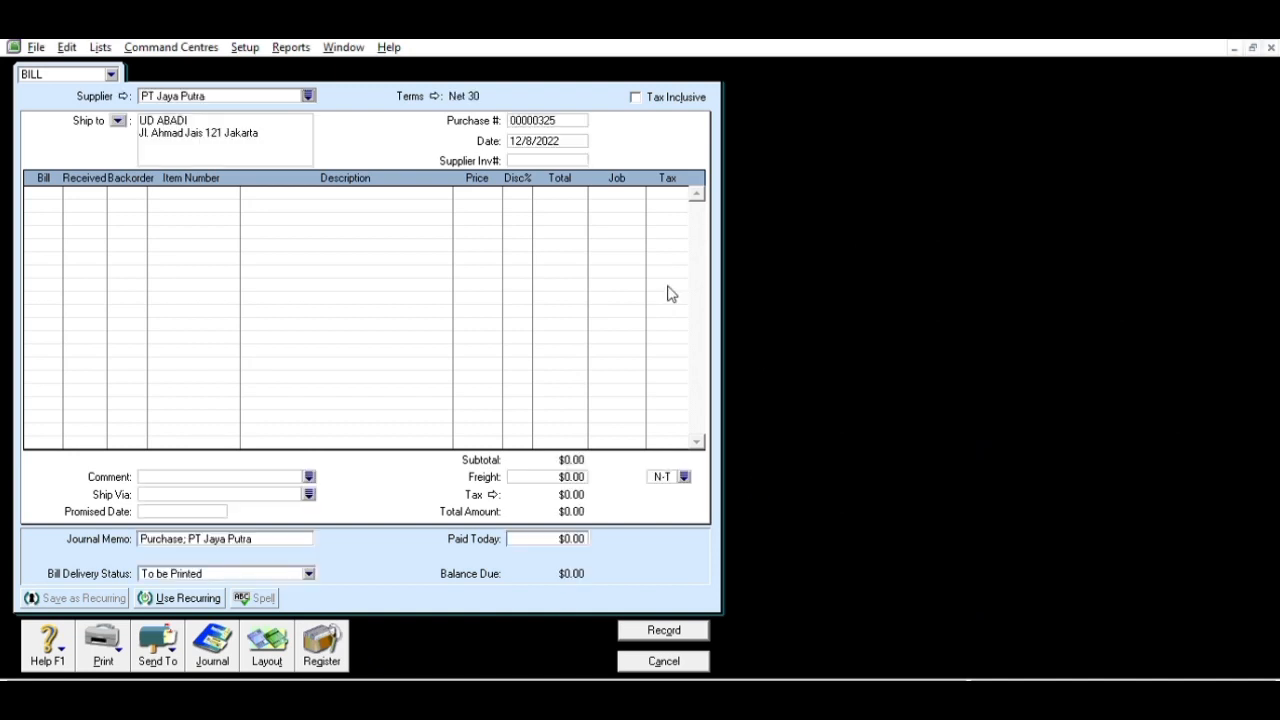
click(568, 118)
text(NK-1)
key(Tab)
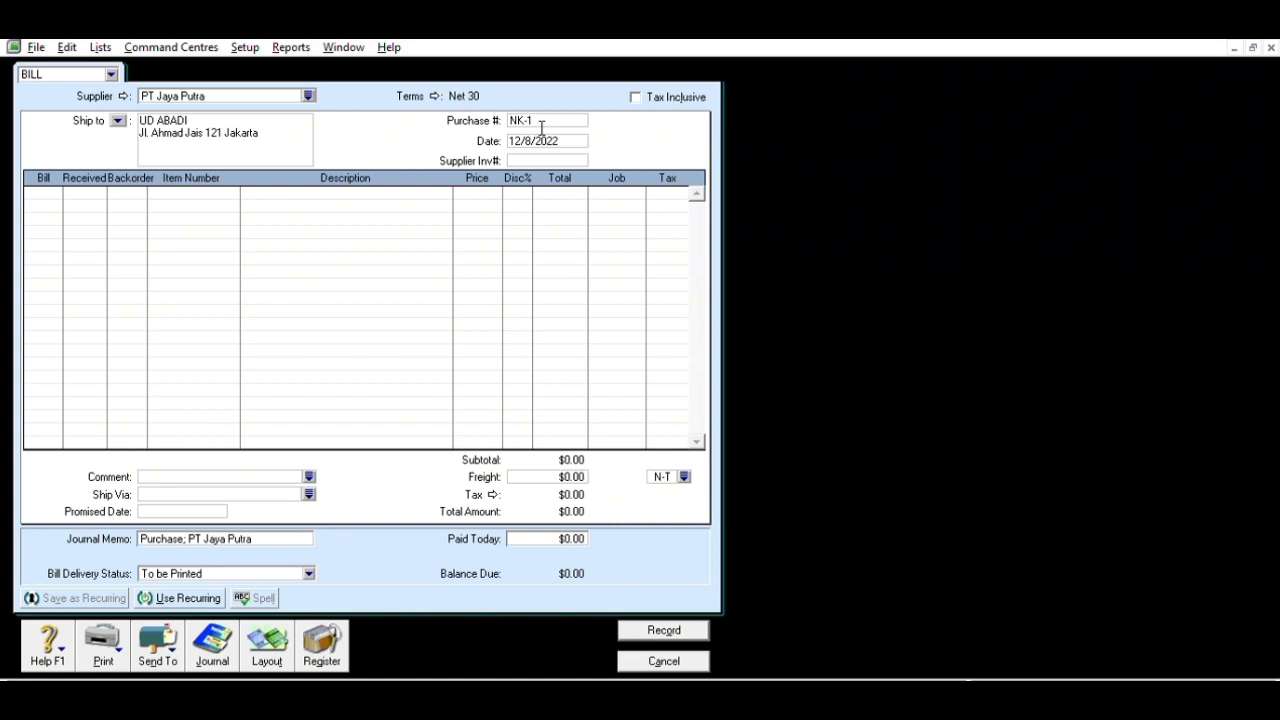
key(BackSpace)
text(10)
- Enter -1 Kulkas Panasonic and -2 Kulkas Toshiba, then record the ($12,765,000) return
click(34, 194)
text(11)
key(Tab)
key(Tab)
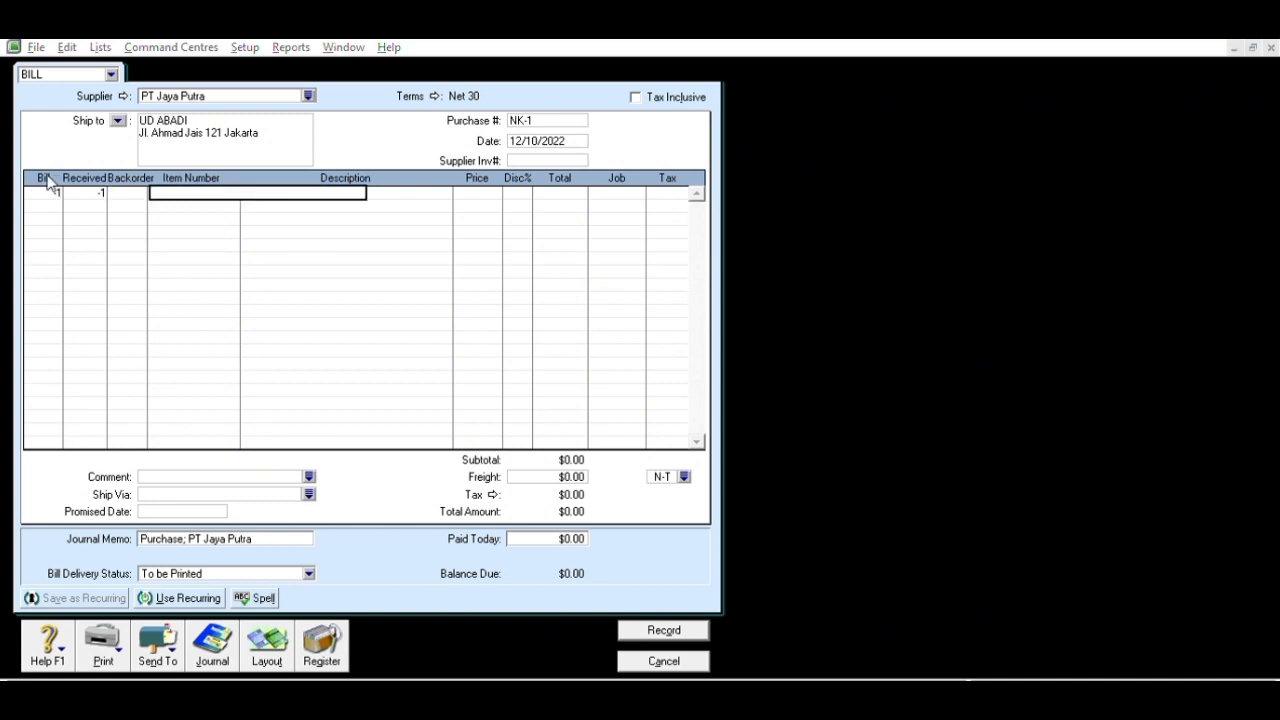
click(703, 475)
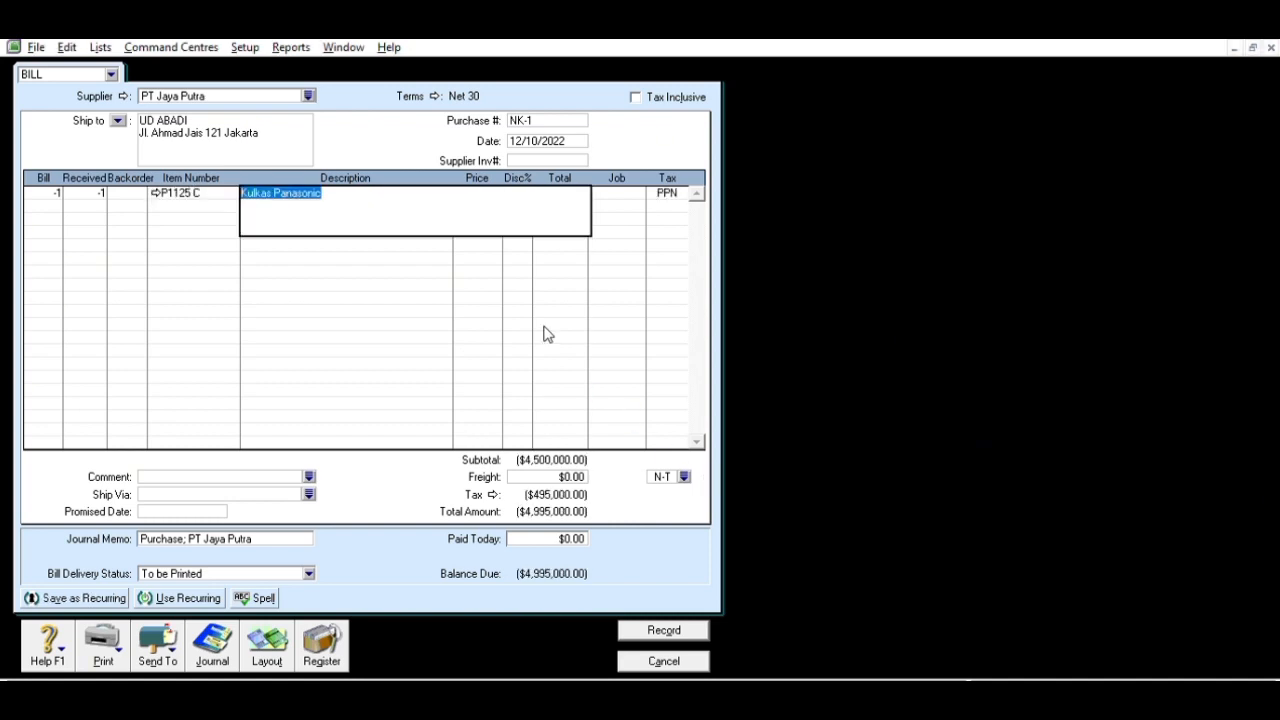
key(Tab)
key(Tab)
key(Tab)
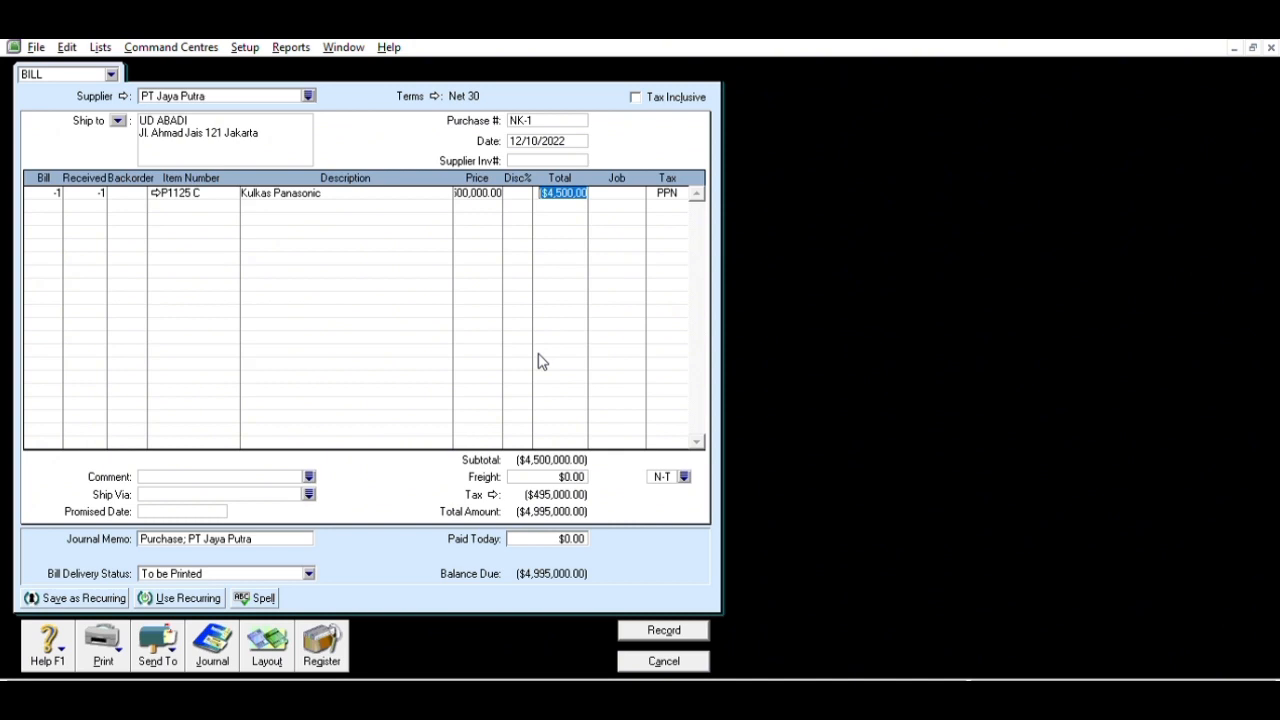
click(57, 192)
text(-2)
key(Tab)
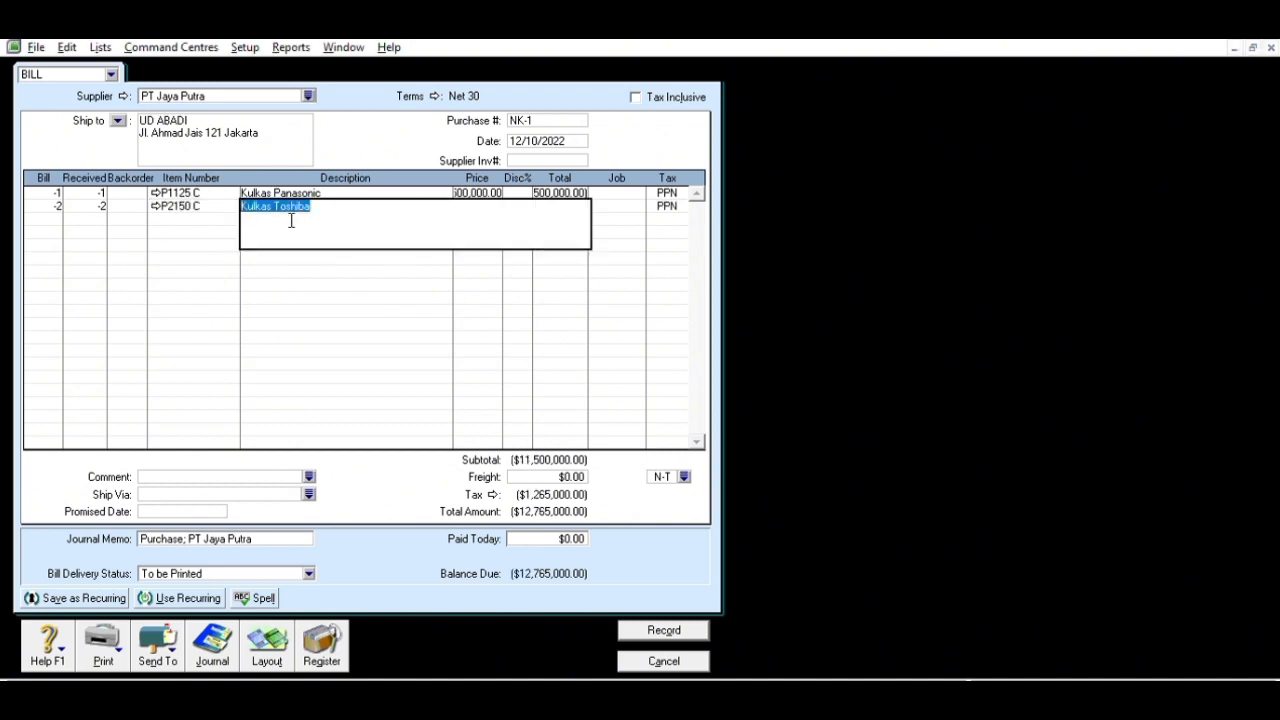
key(Tab)
key(Tab)
key(Tab)
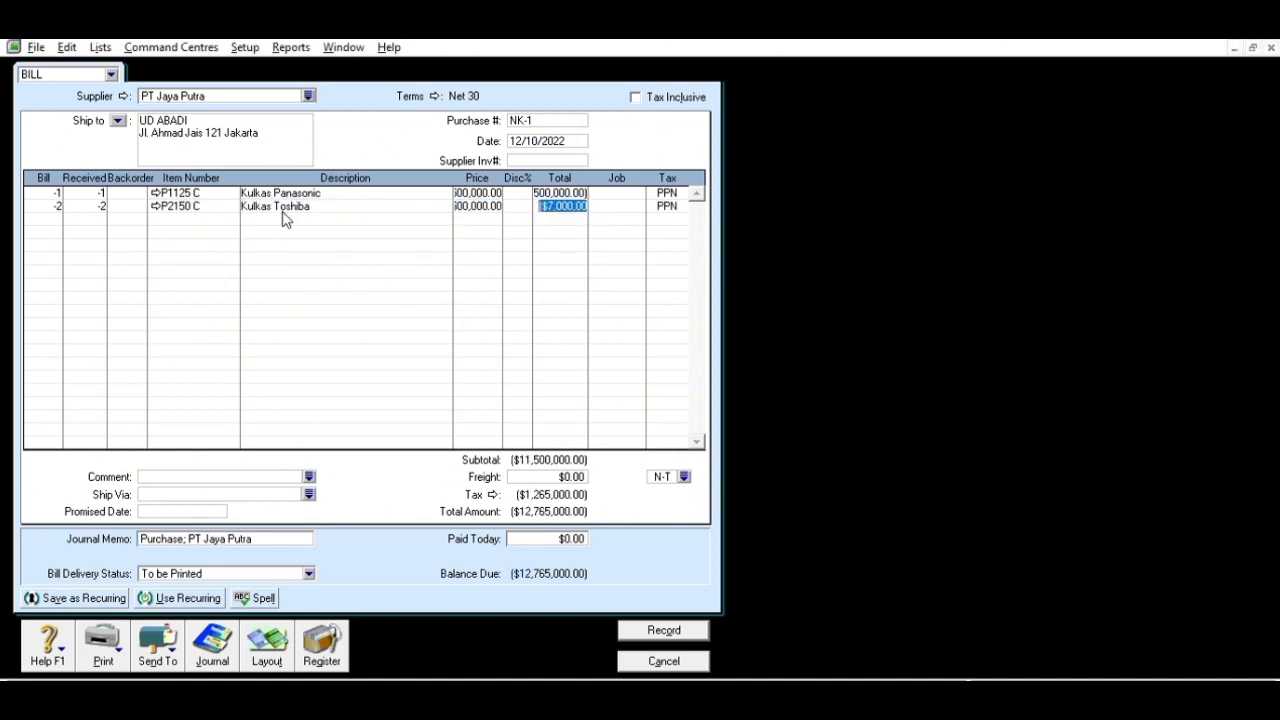
click(664, 630)
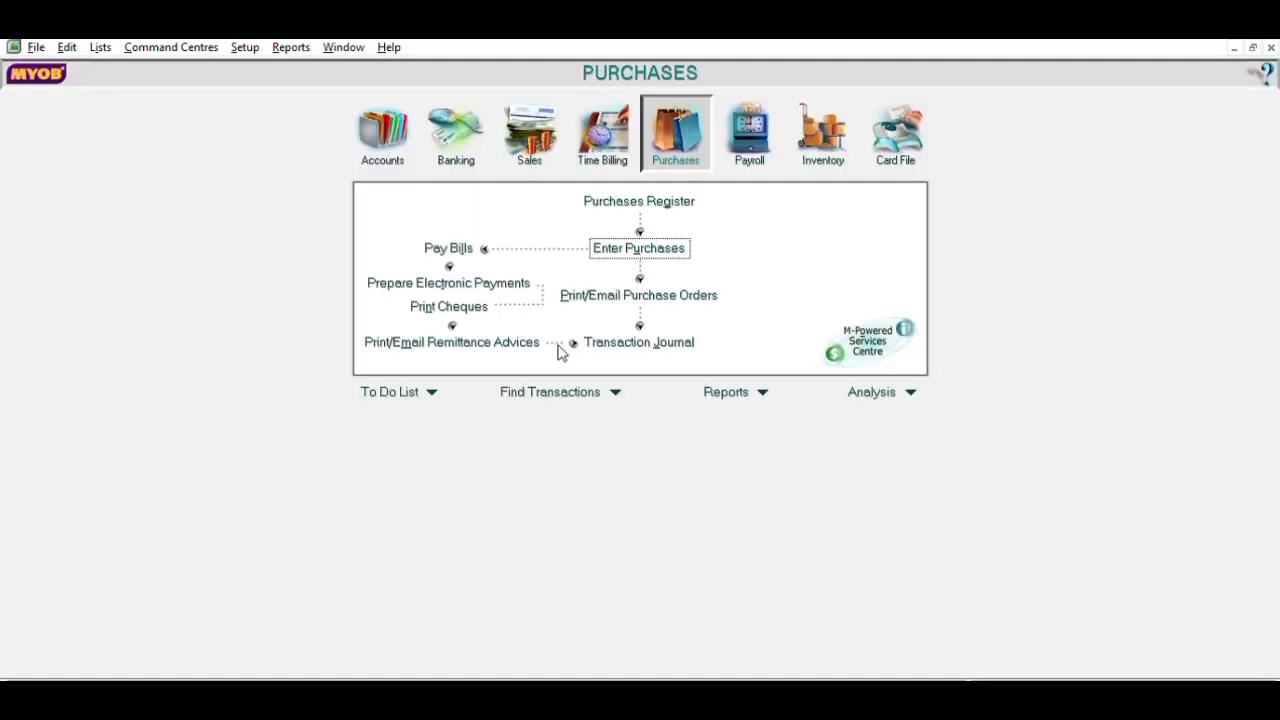
- Apply debit NK-1 dated 12/10/2022 for $12,765,000 to purchase F 546 and record it
click(620, 197)
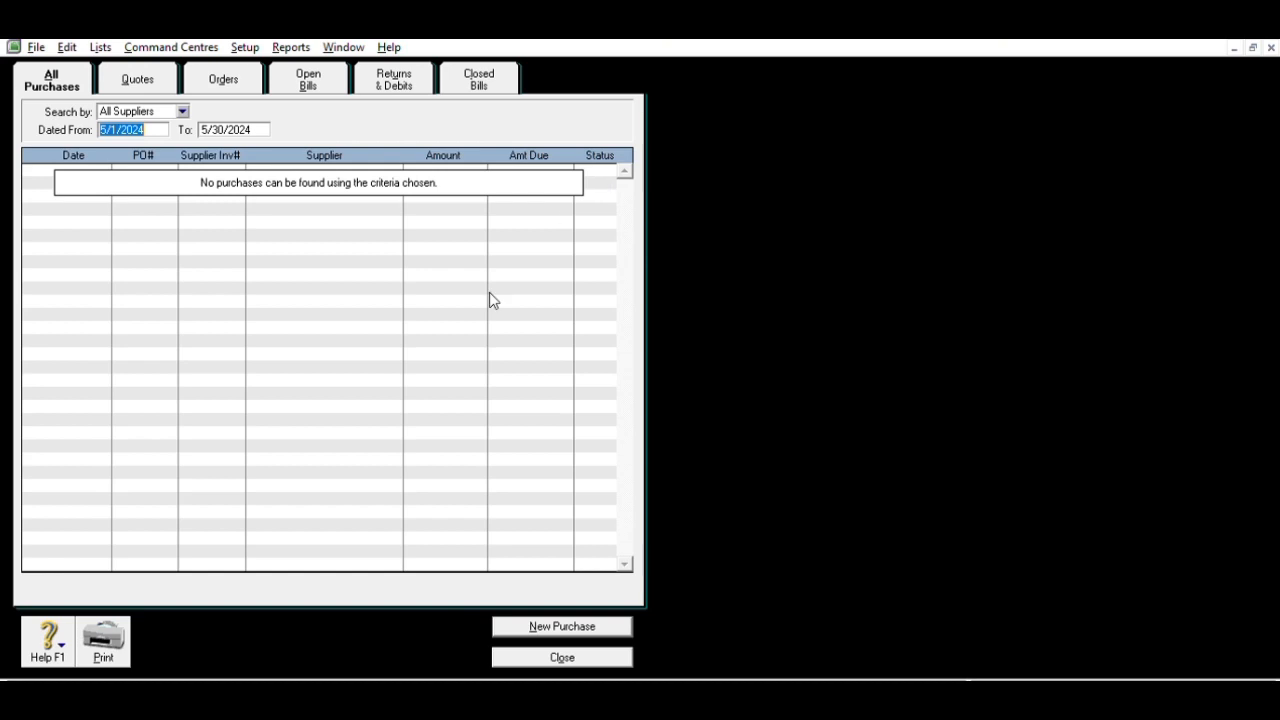
click(393, 76)
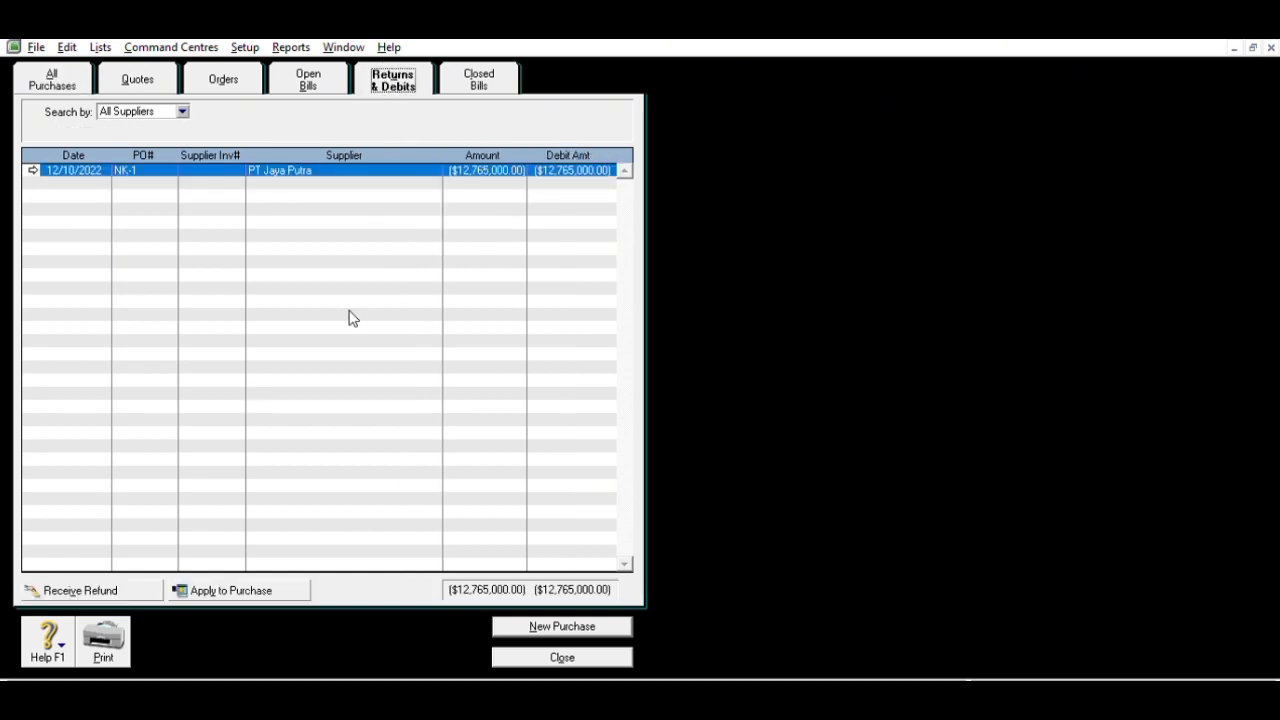
click(262, 583)
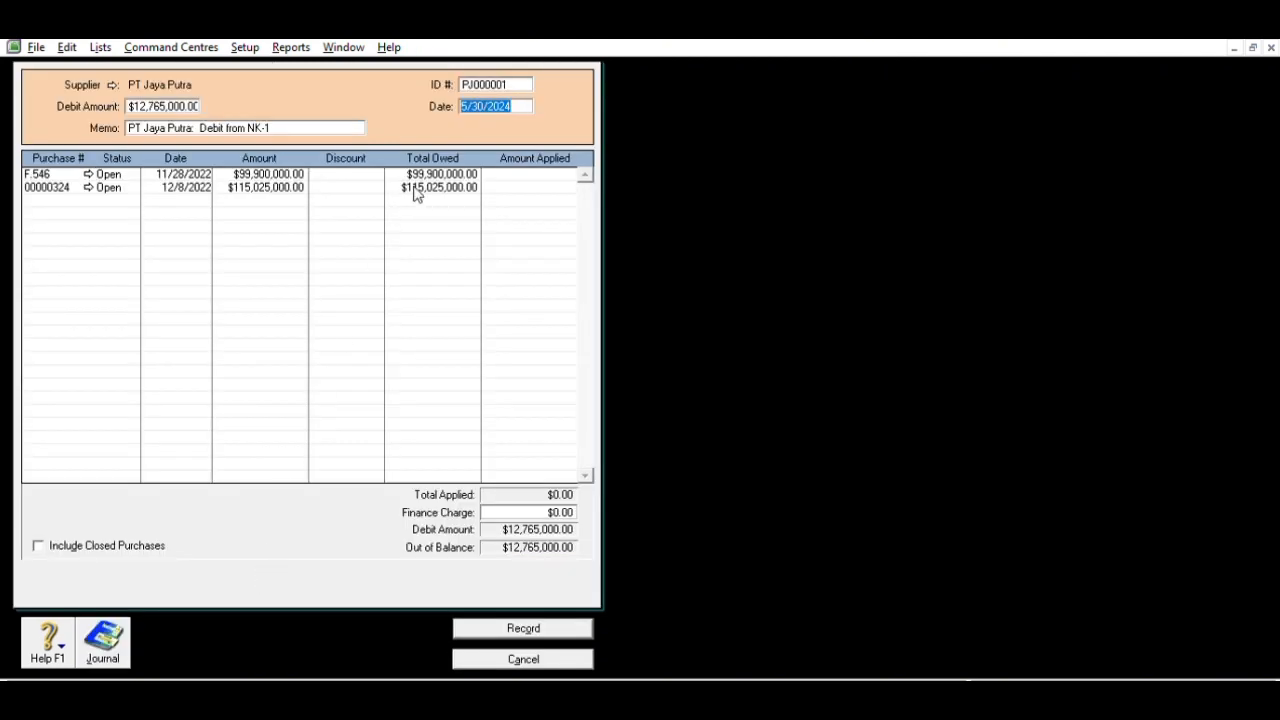
double_click(506, 78)
text(NK-1)
key(Tab)
text(12/)
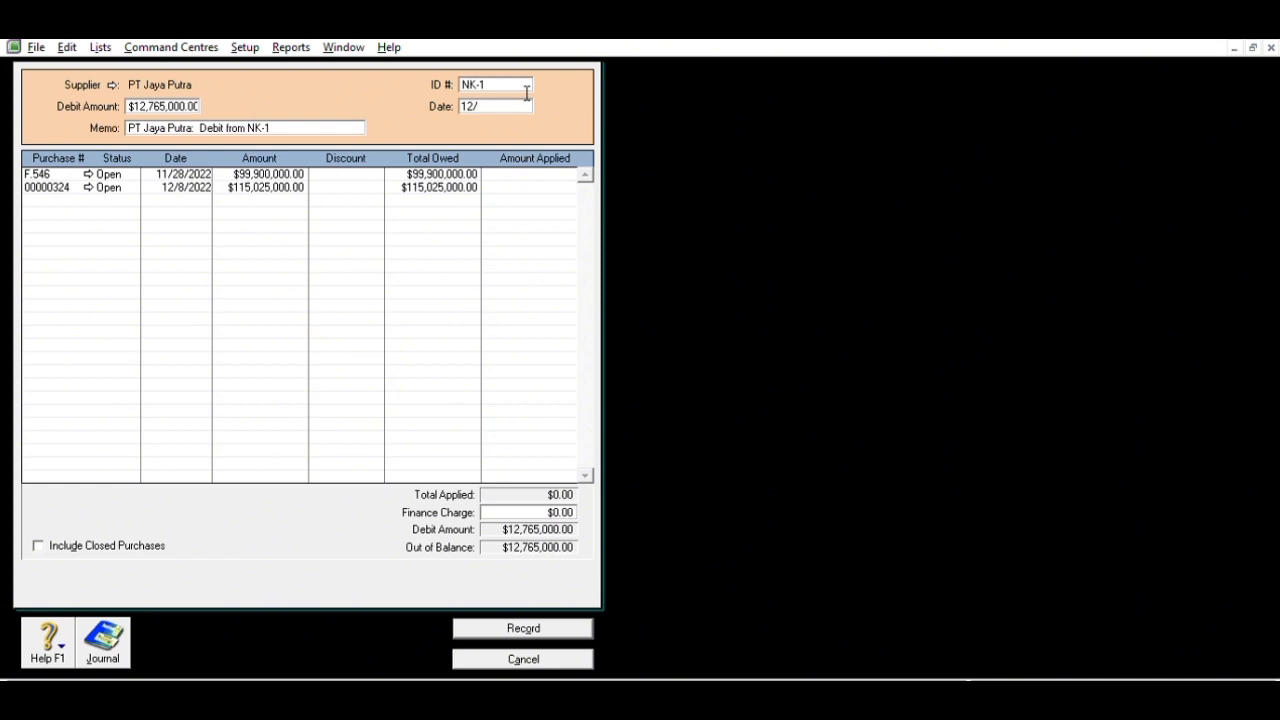
text(10/2022)
click(545, 174)
key(Tab)
click(523, 628)
key(Escape)
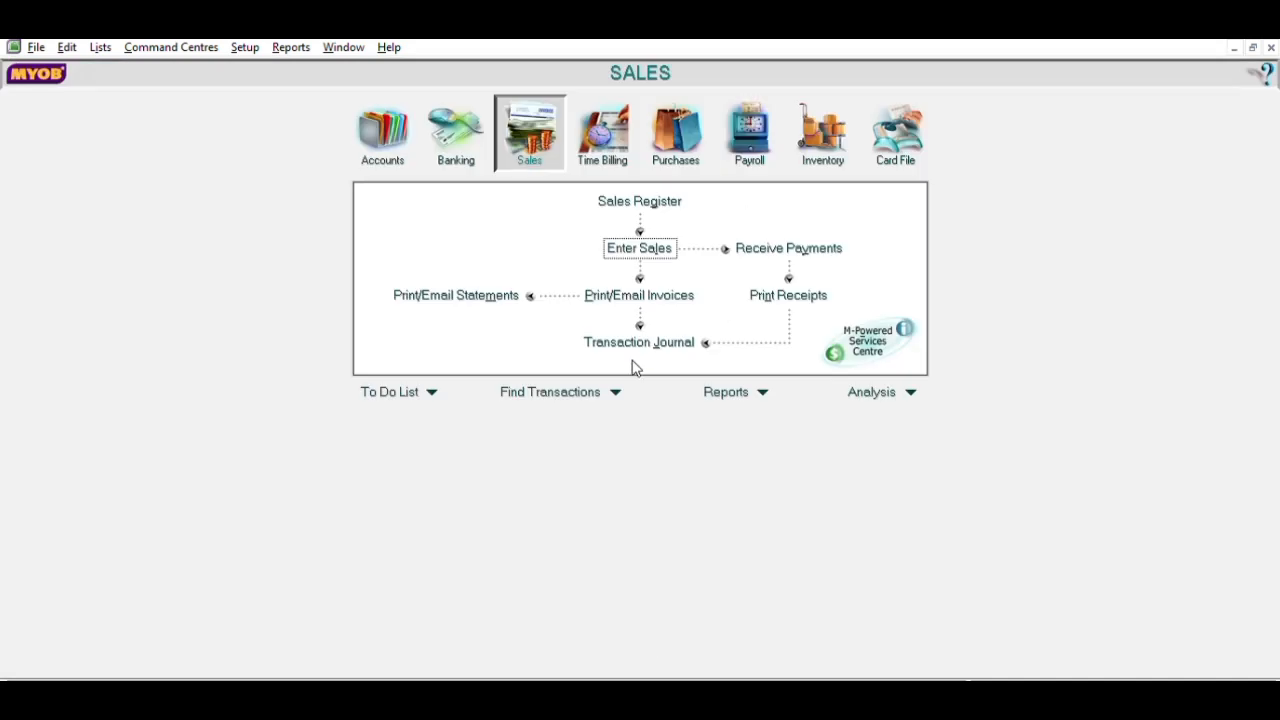
- Invoice 25 Kulkas Panasonic (P1125 C) at 6,500,000 and 20 Kulkas Toshiba (P2150 C)
click(648, 247)
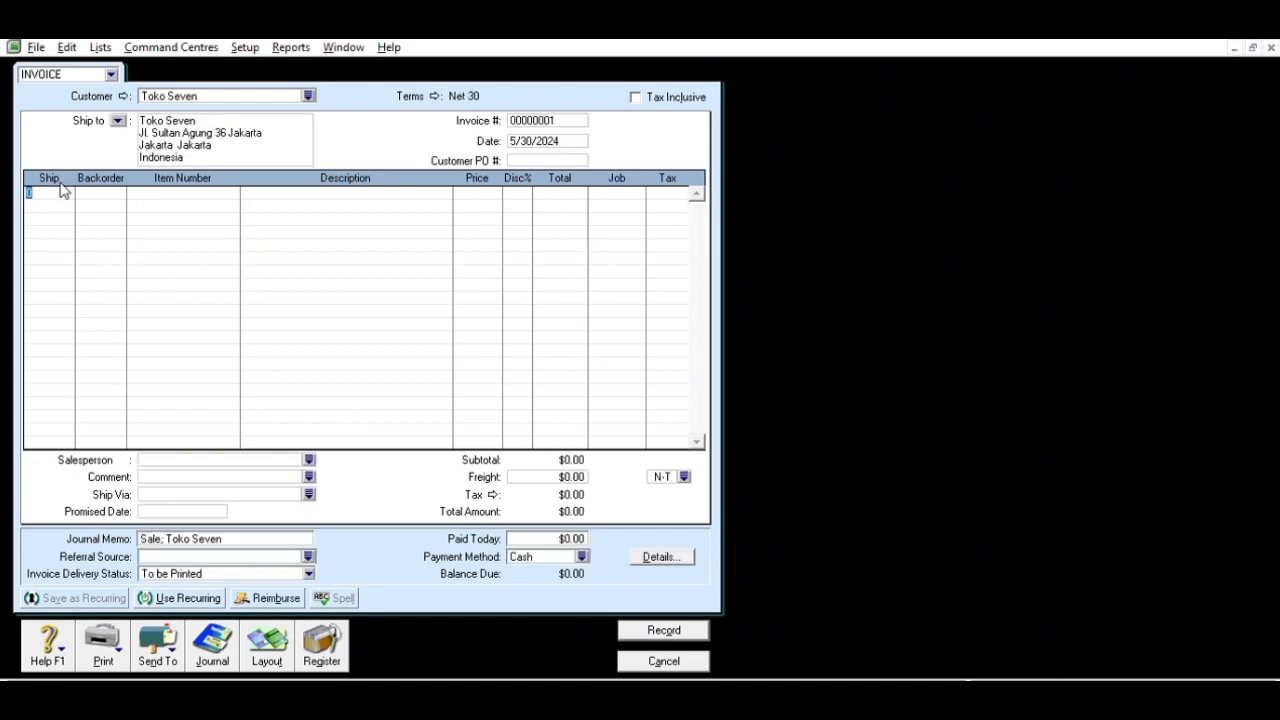
text(25)
key(Tab)
key(Tab)
key(Tab)
click(717, 469)
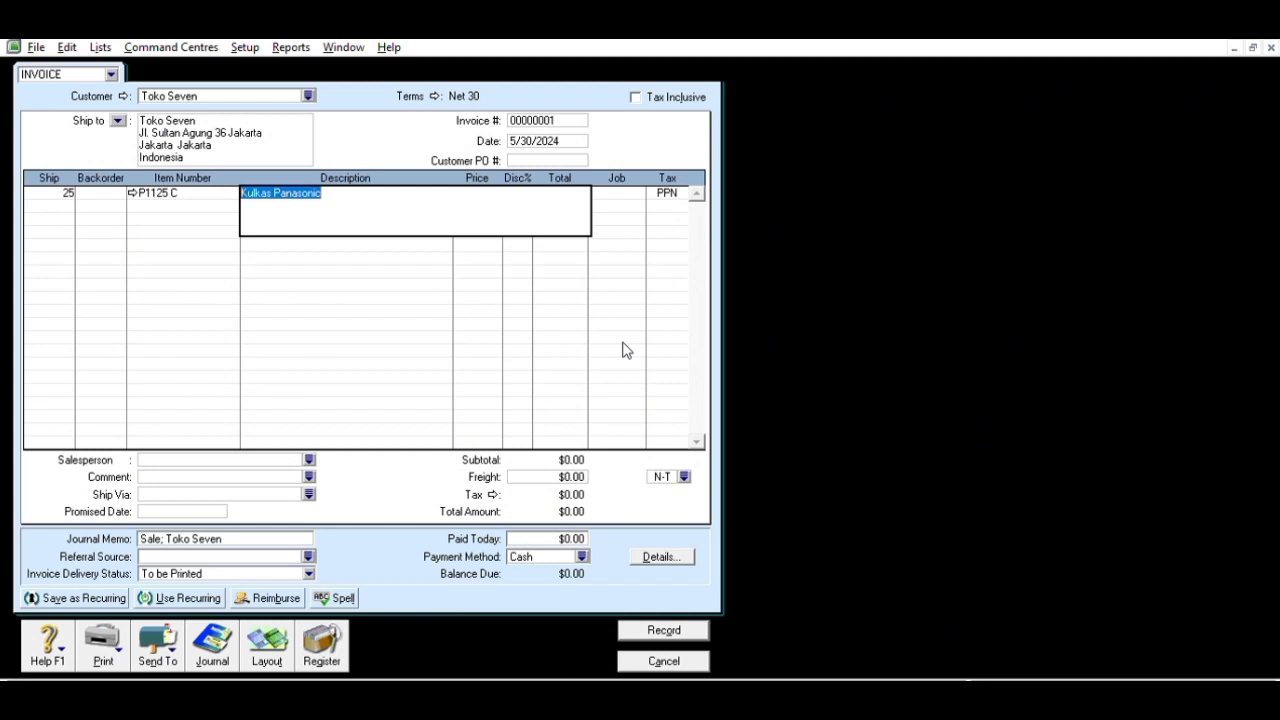
key(Tab)
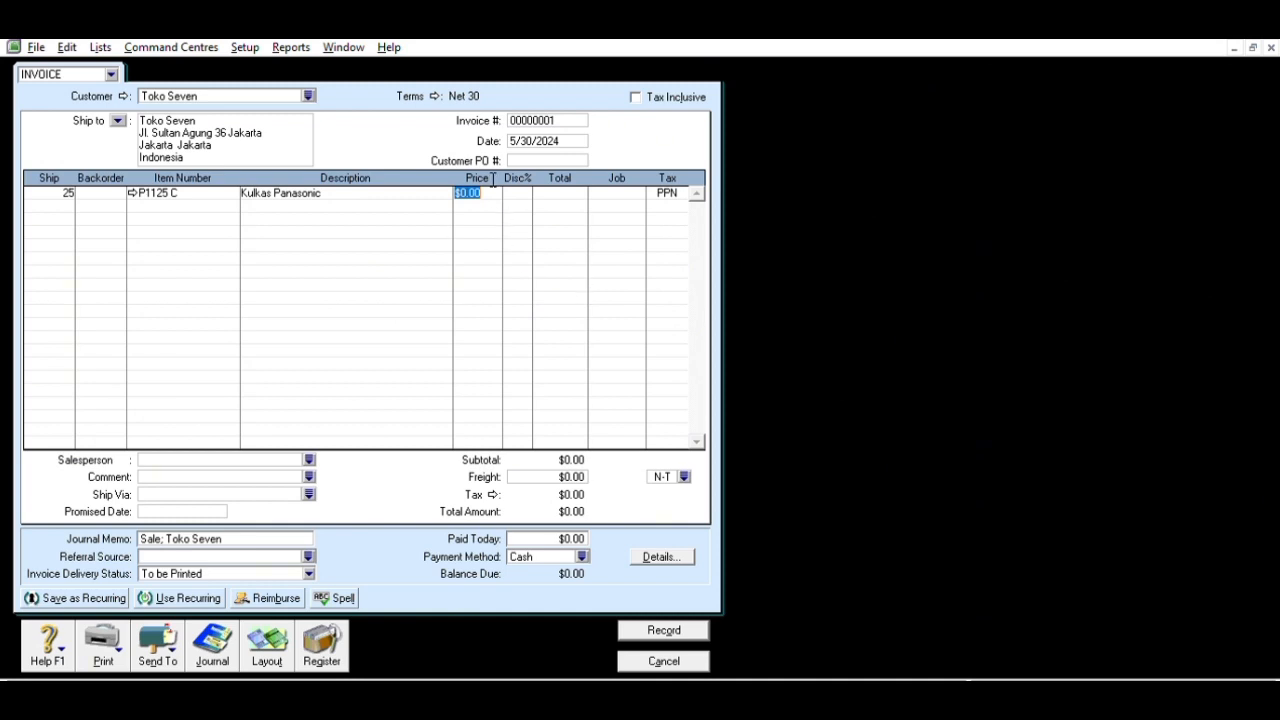
text(6500000)
key(Tab)
key(Tab)
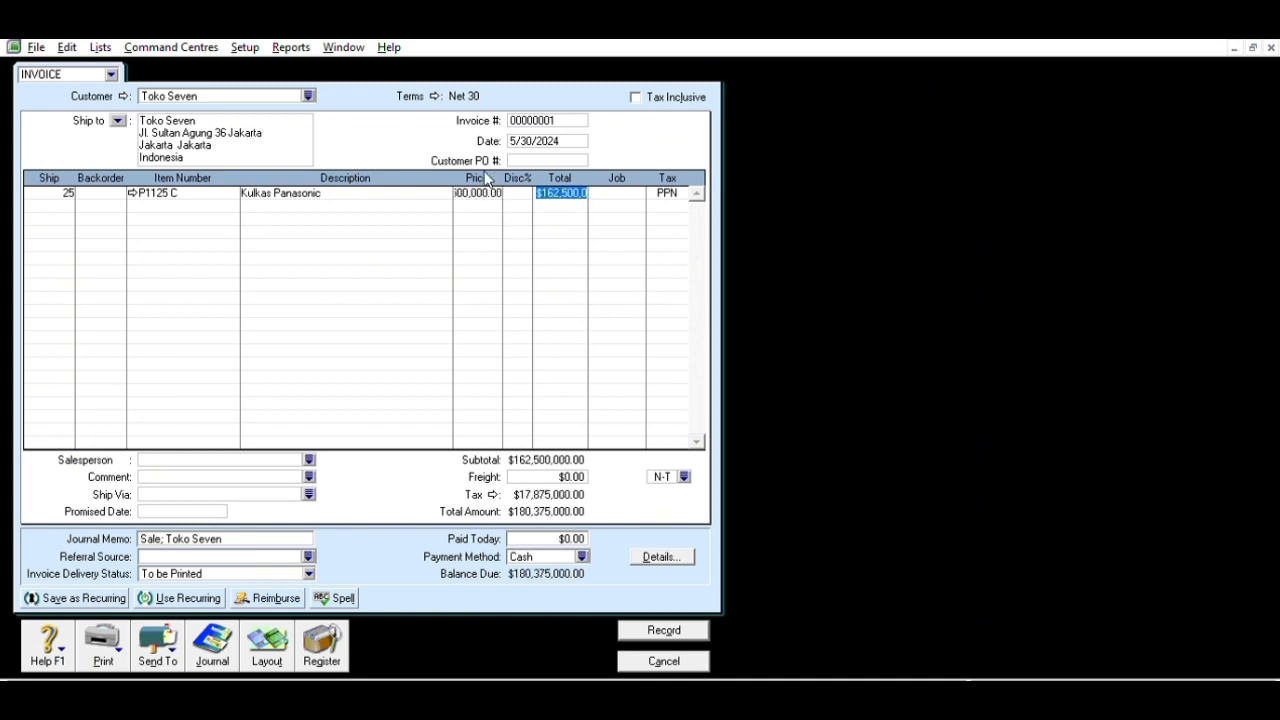
click(64, 204)
text(20)
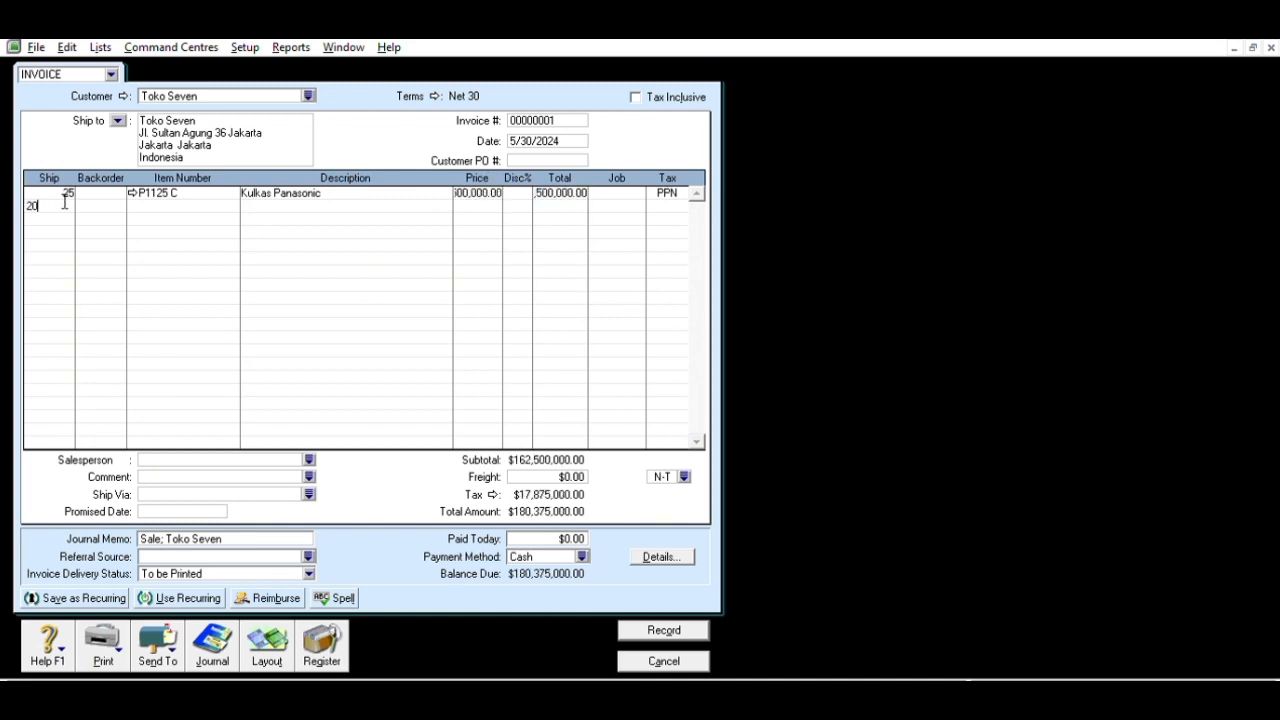
key(Tab)
key(Tab)
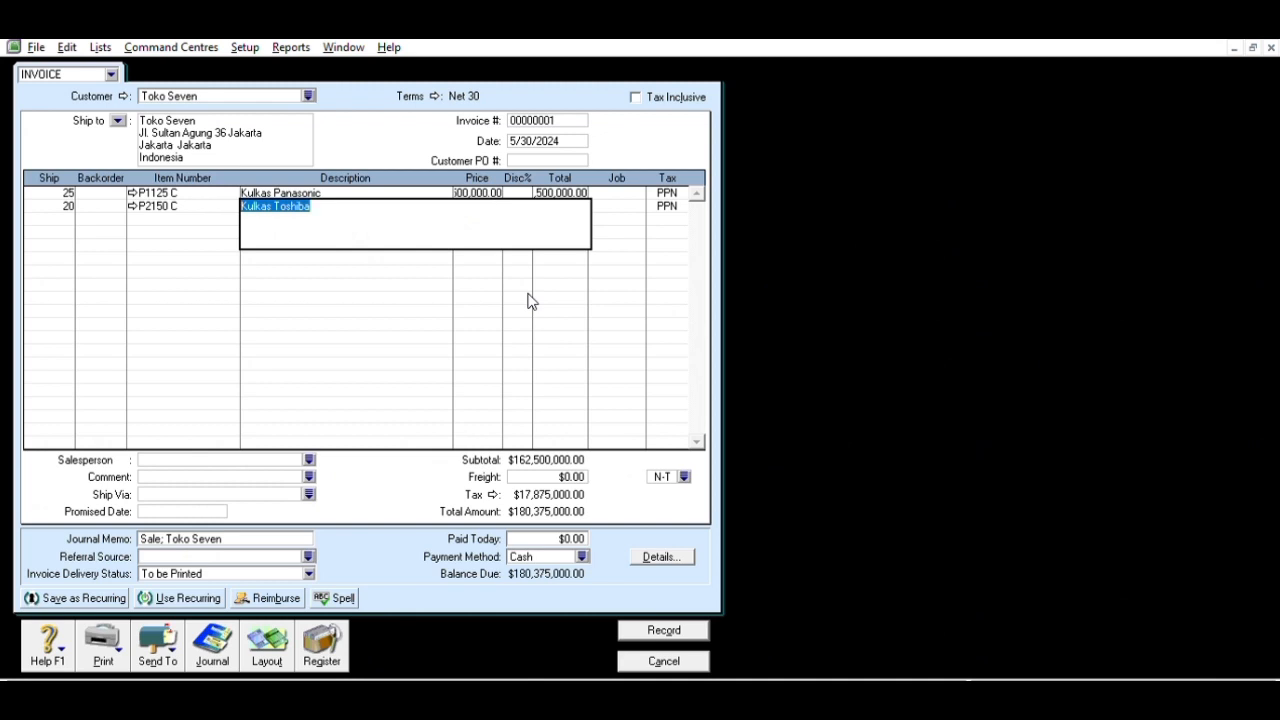
key(Tab)
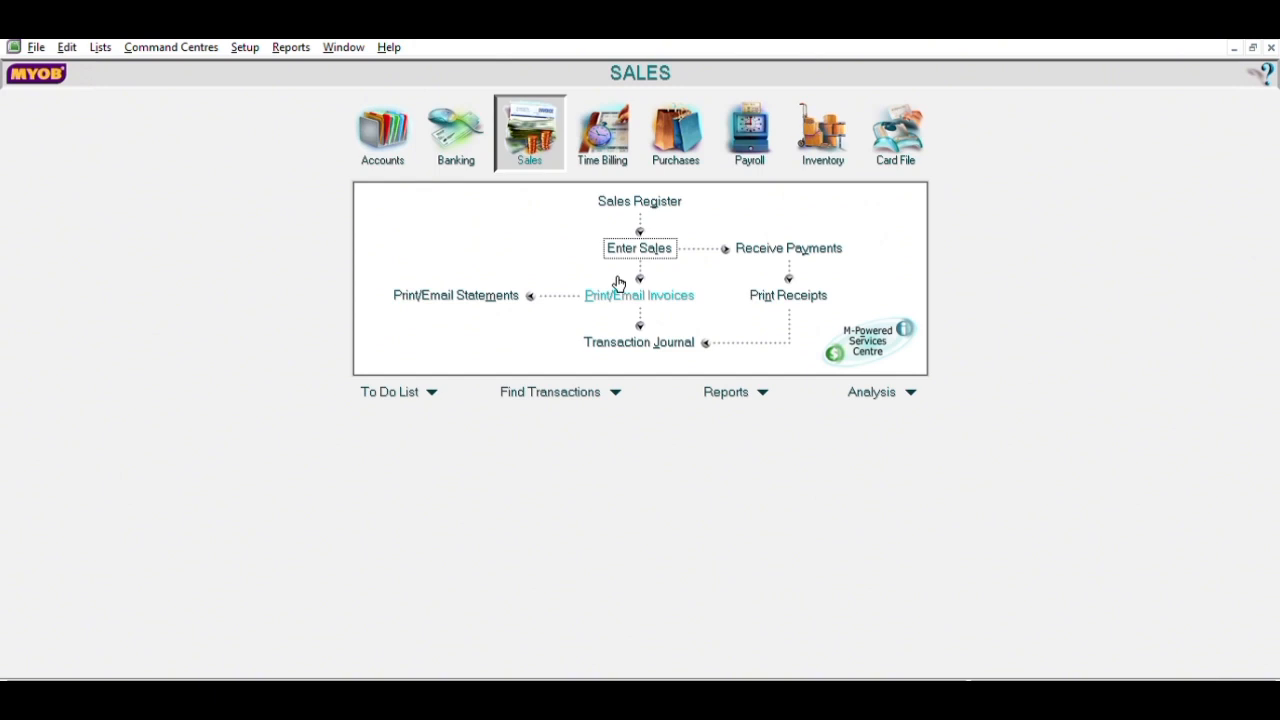
- Start cash payment V12-2 dated 12/14/2022 for $600,000
click(470, 152)
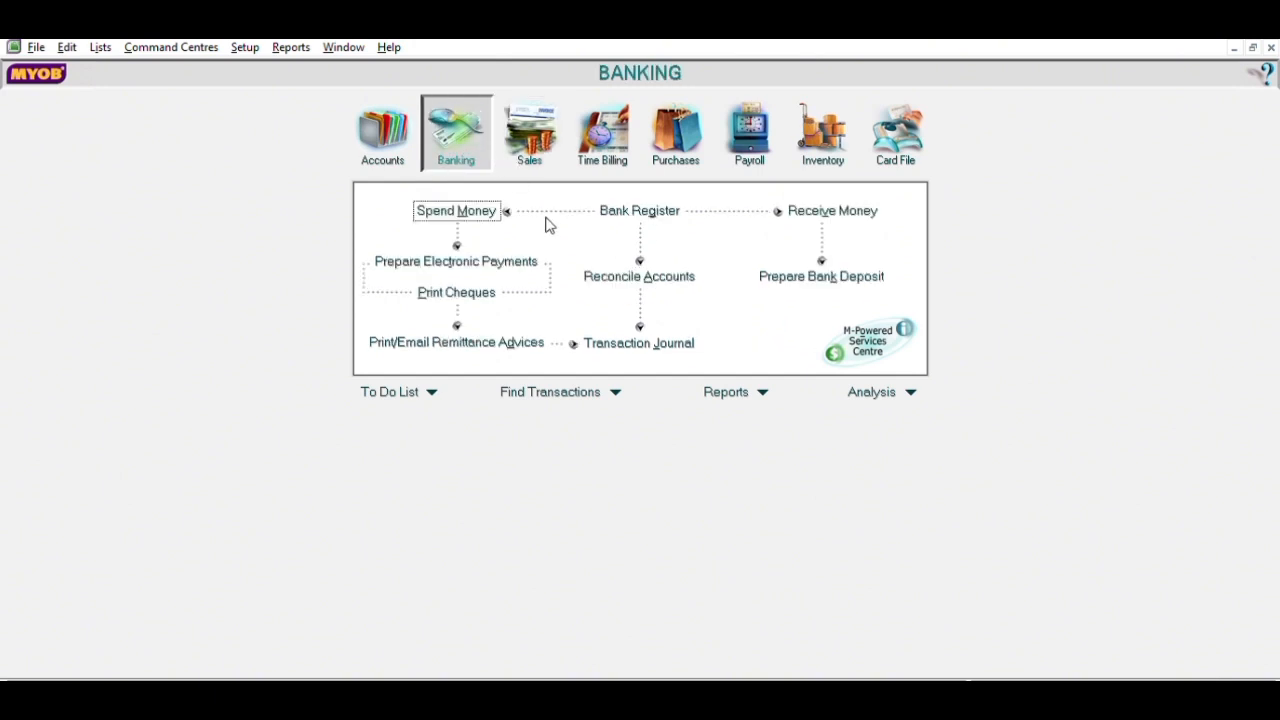
click(495, 203)
click(464, 119)
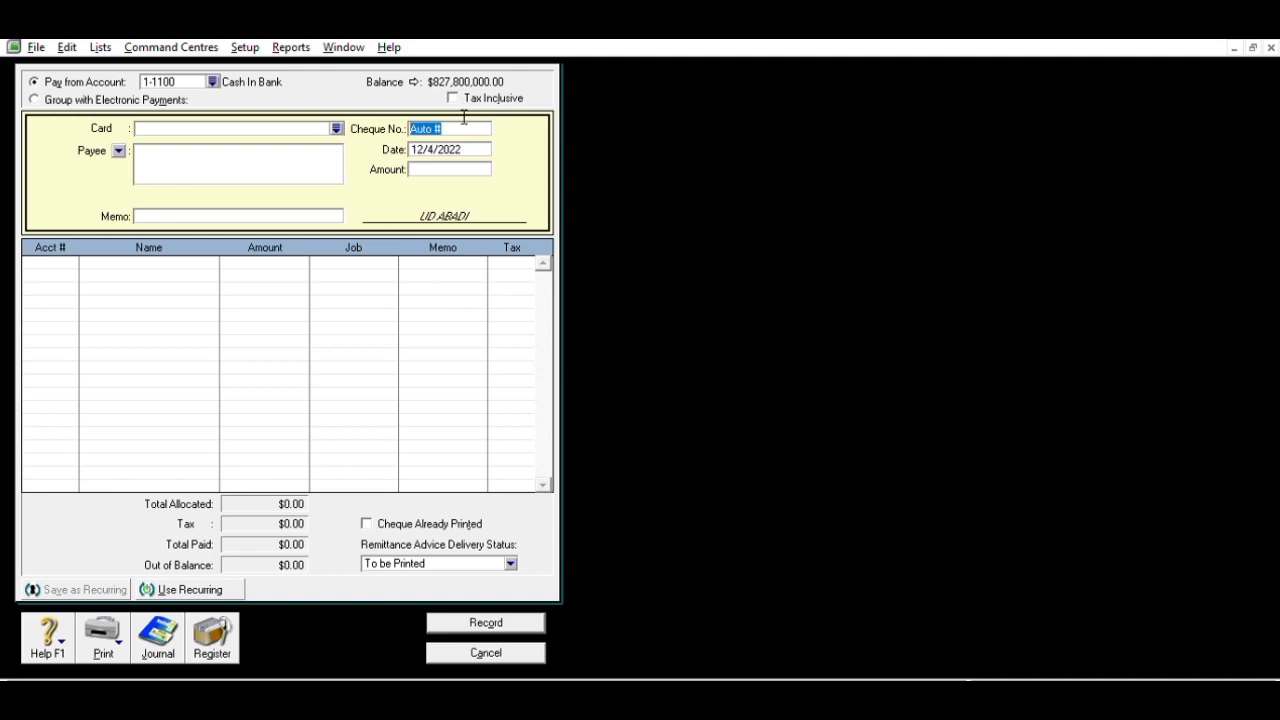
text(V12-2)
double_click(437, 143)
key(BackSpace)
text(14)
key(Tab)
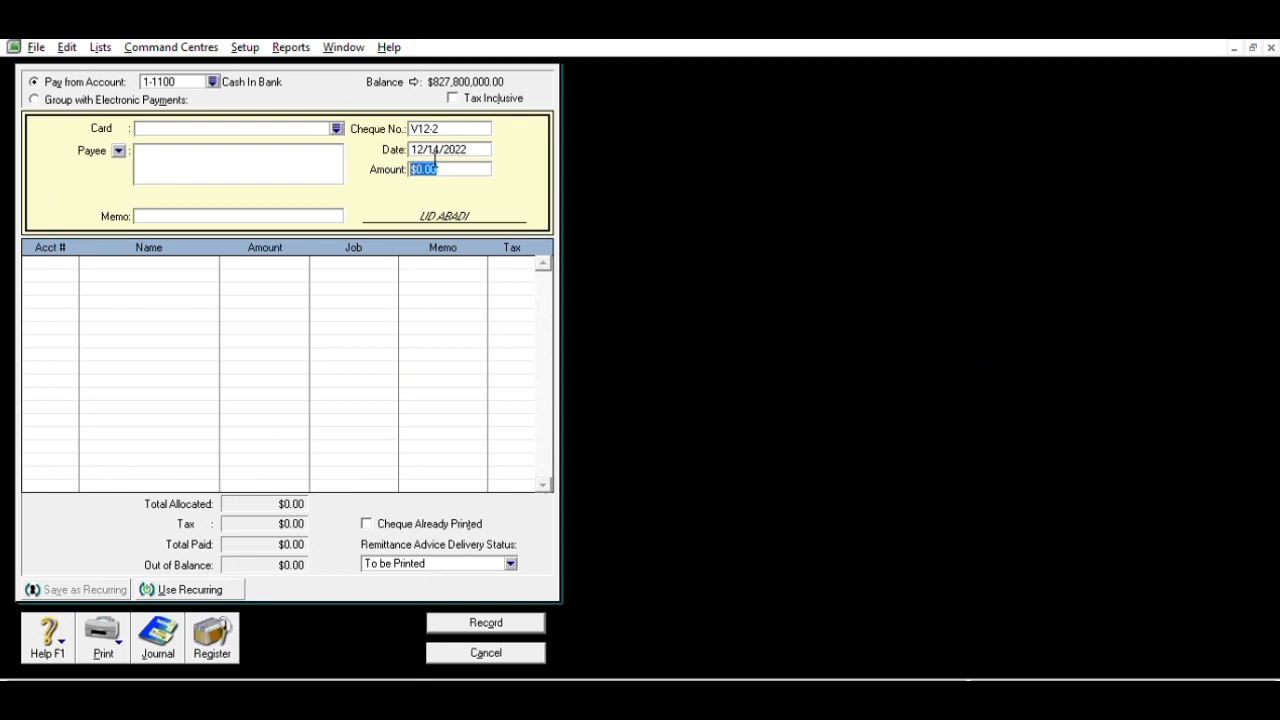
text(60000)
key(Tab)
- Add memo 'Pembelian Perlengkapan Kantor', allocate to Store Supplies, and record the payment
click(301, 212)
text(pembelian Perlengkapan Kn)
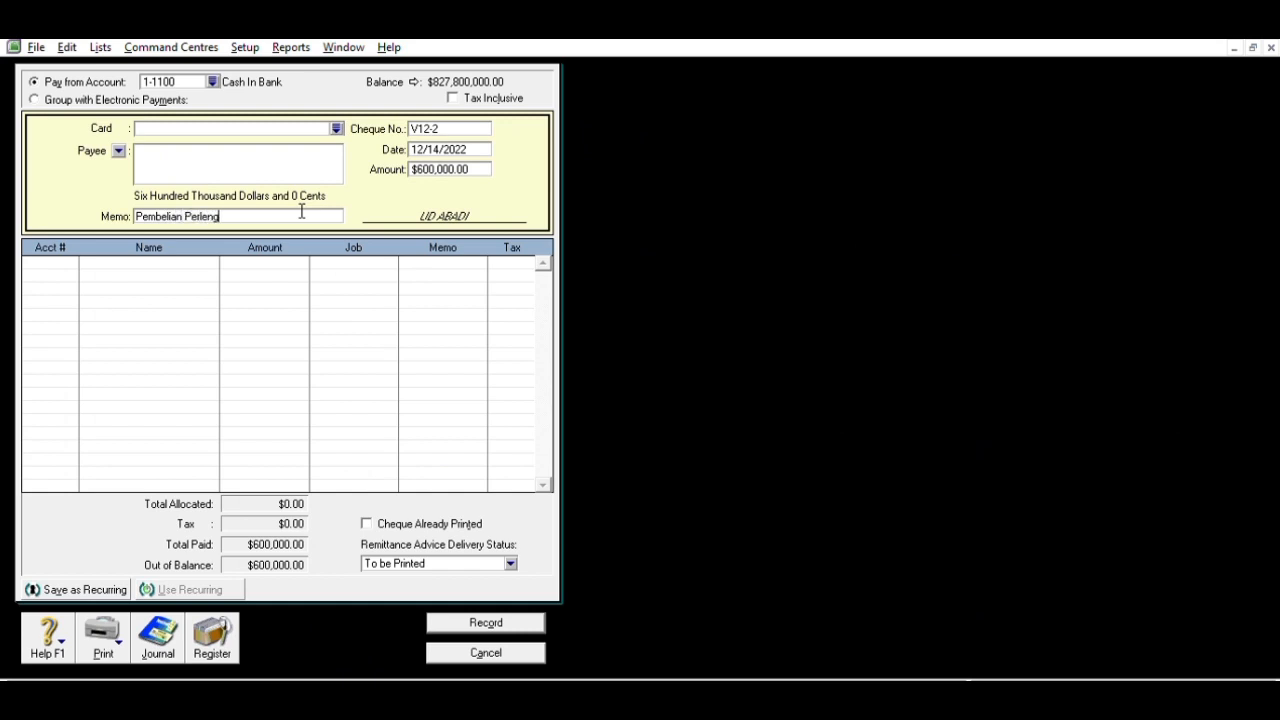
key(BackSpace)
text(antor)
click(57, 256)
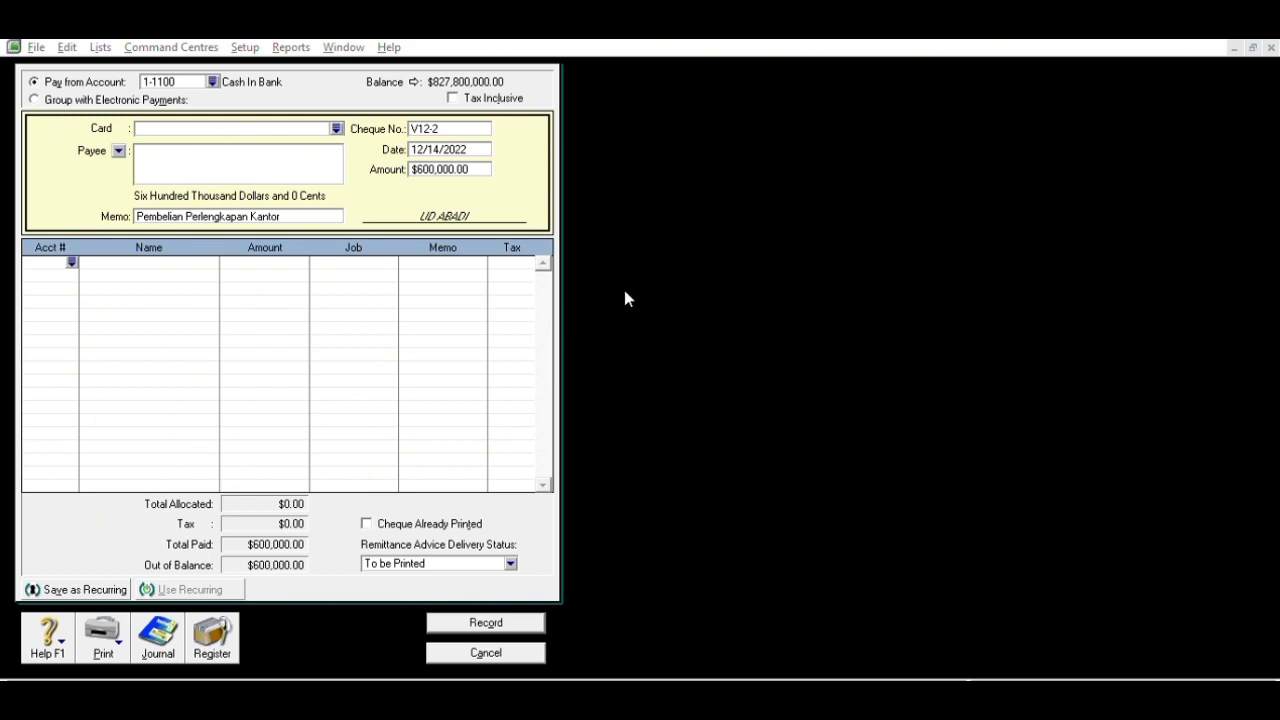
click(702, 457)
key(Tab)
click(515, 618)
- Open another blank Spend Money form and discard it unused
click(488, 654)
click(470, 210)
click(470, 126)
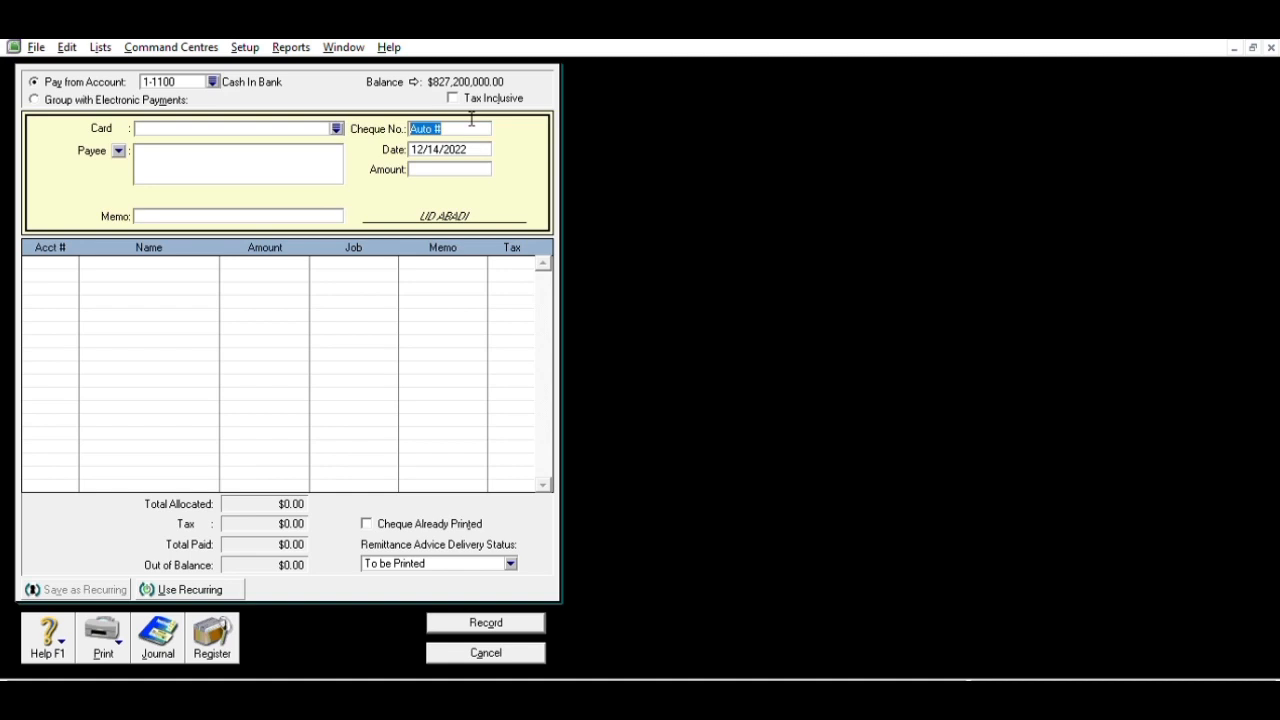
key(Escape)
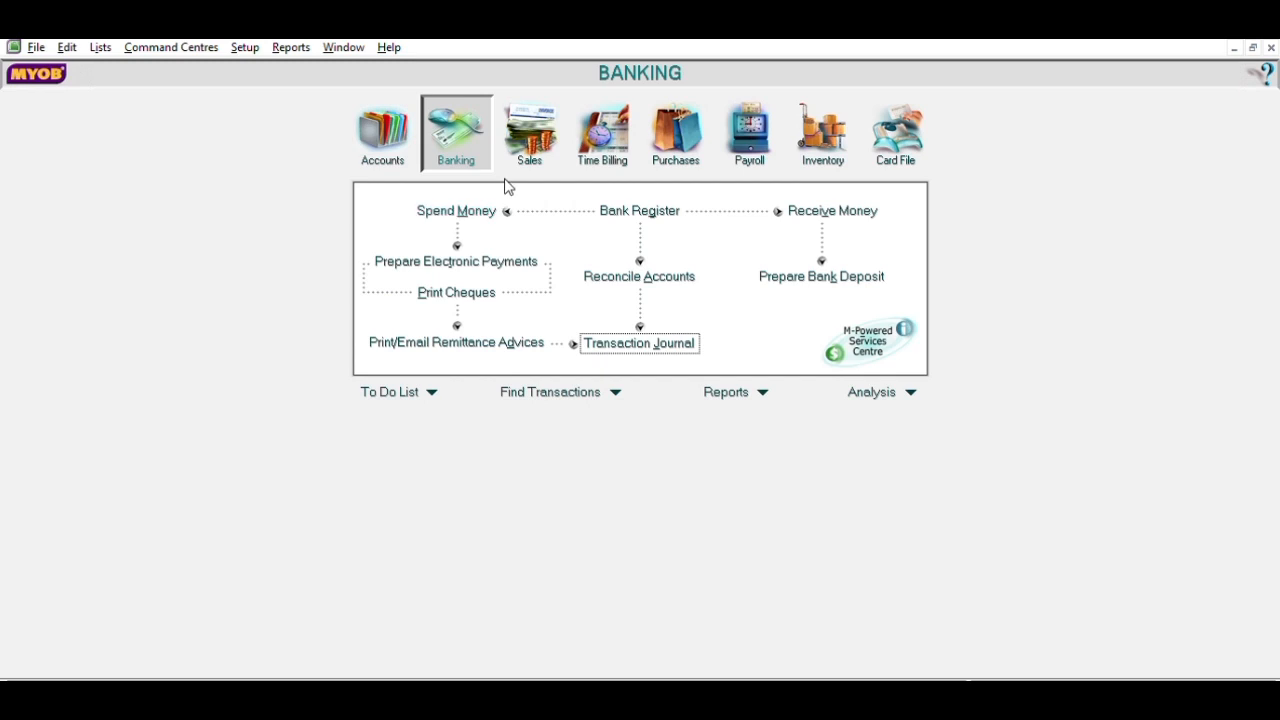
- Start cash payment BKK12-1 for $2,500,000
click(504, 207)
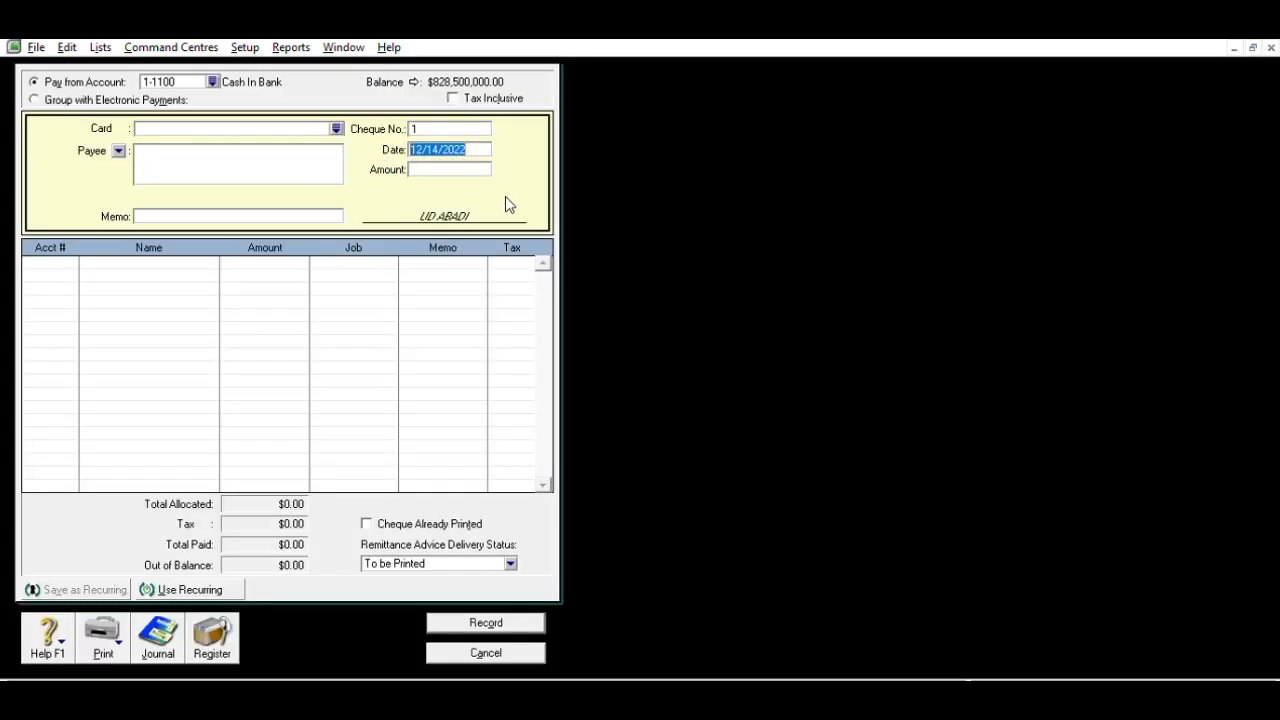
click(452, 126)
key(BackSpace)
text(BKK12)
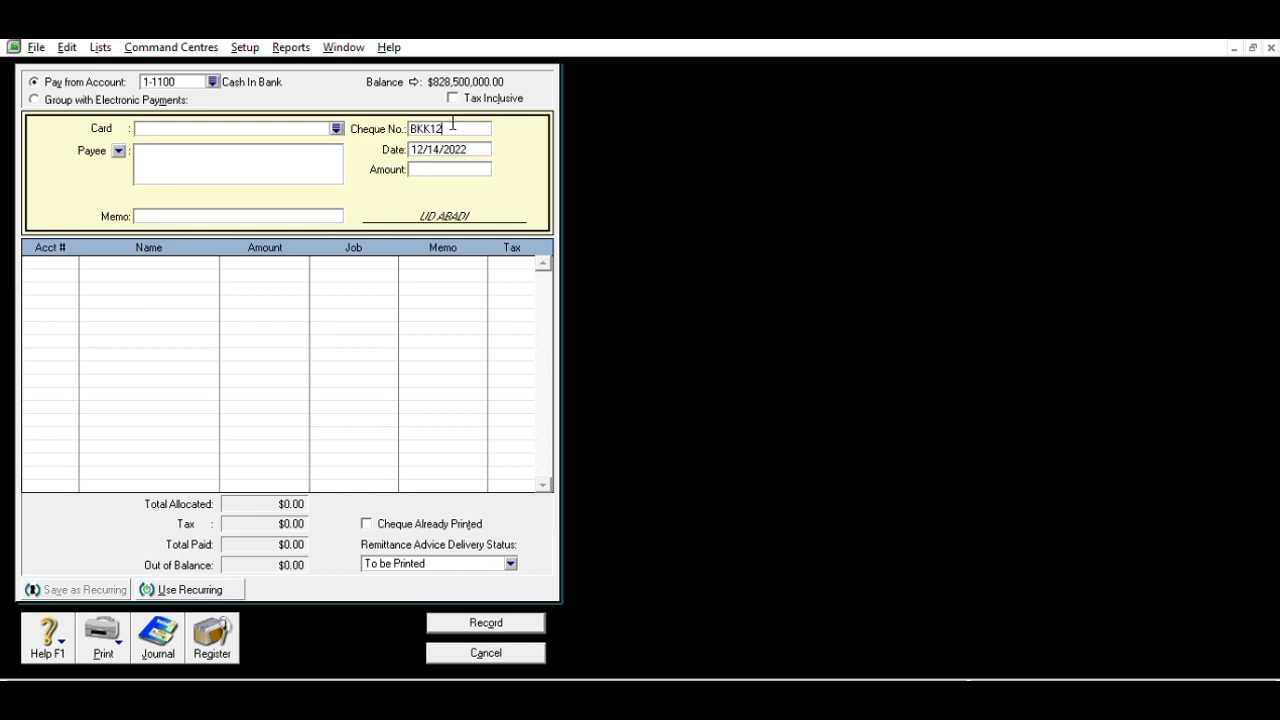
text(-1)
key(BackSpace)
key(Tab)
key(Tab)
text(2,)
text(500,00)
text(0)
key(Tab)
- Add memo 'Pembayaran listrik dan air bulan November' and allocate it to Expense Payable
click(193, 213)
text(Pembayaran)
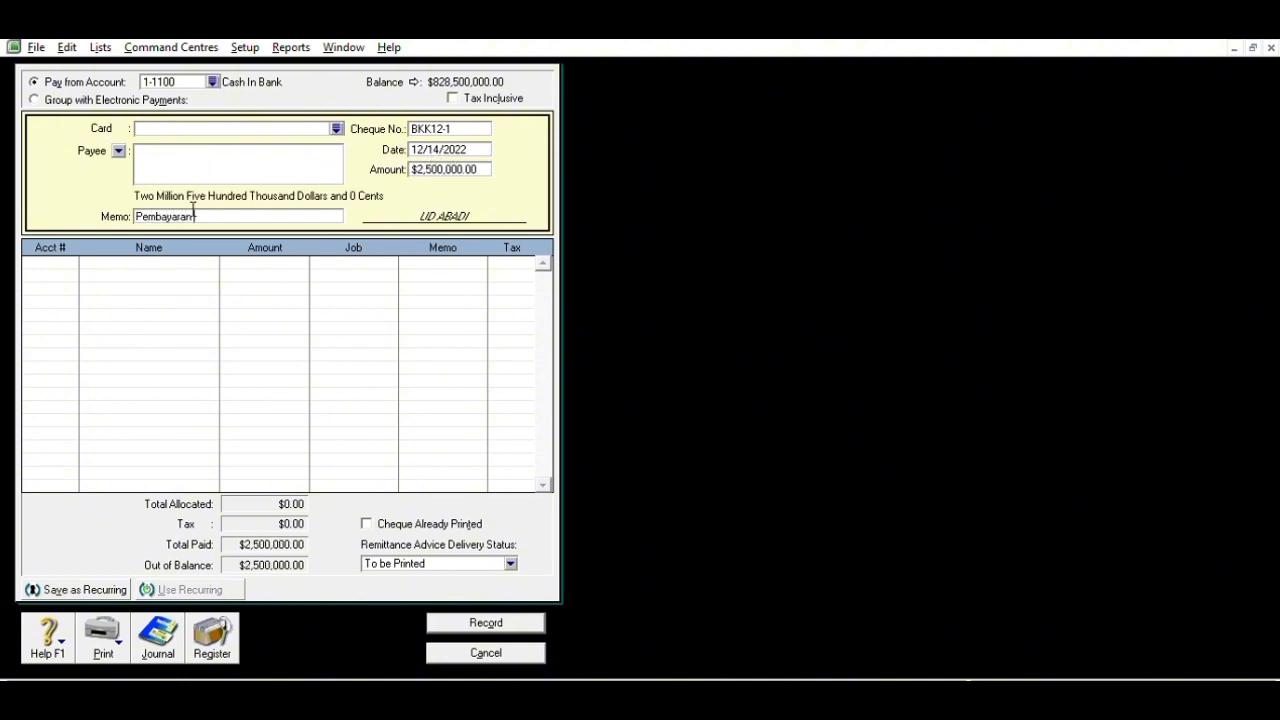
text( listrik dan air bulan Novembeer)
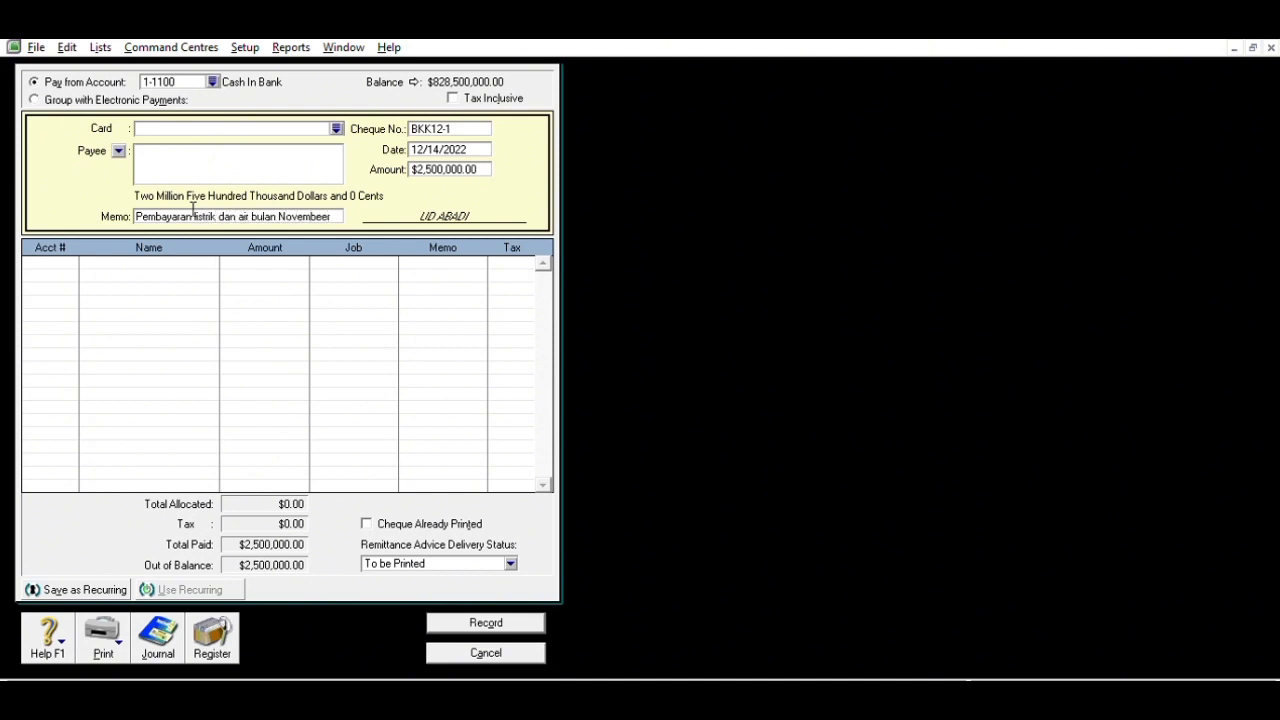
key(Tab)
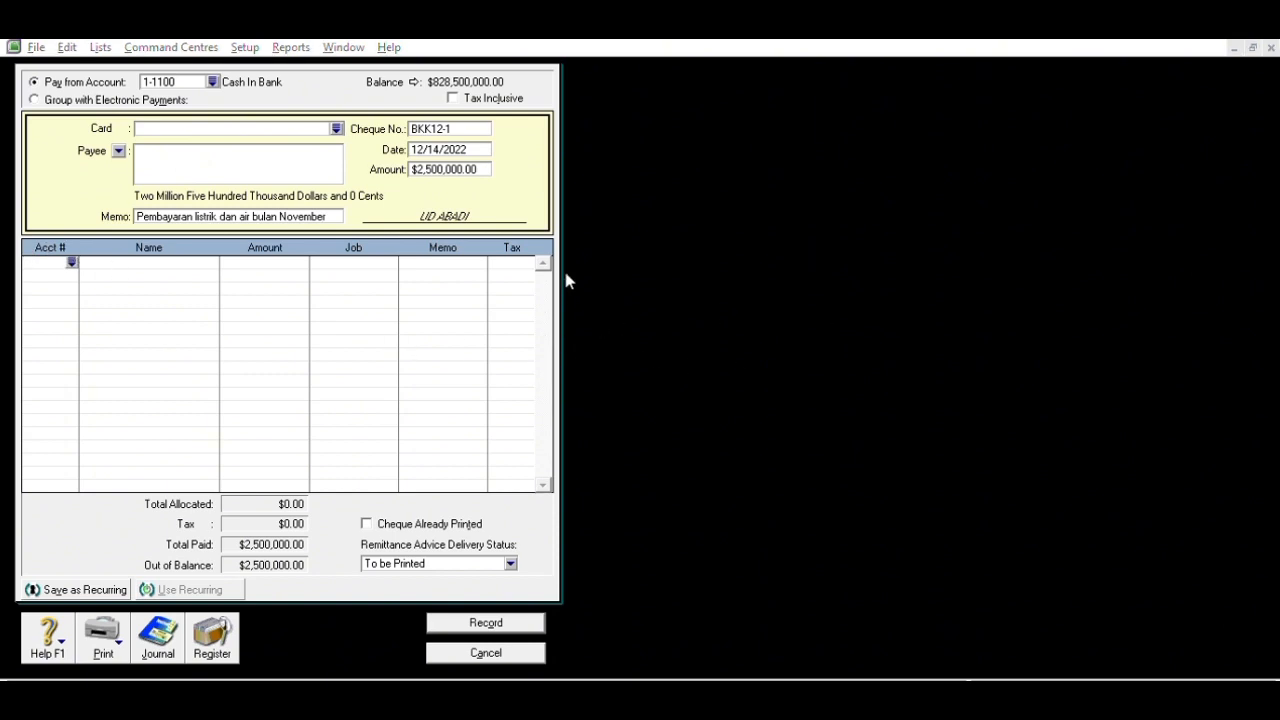
click(730, 470)
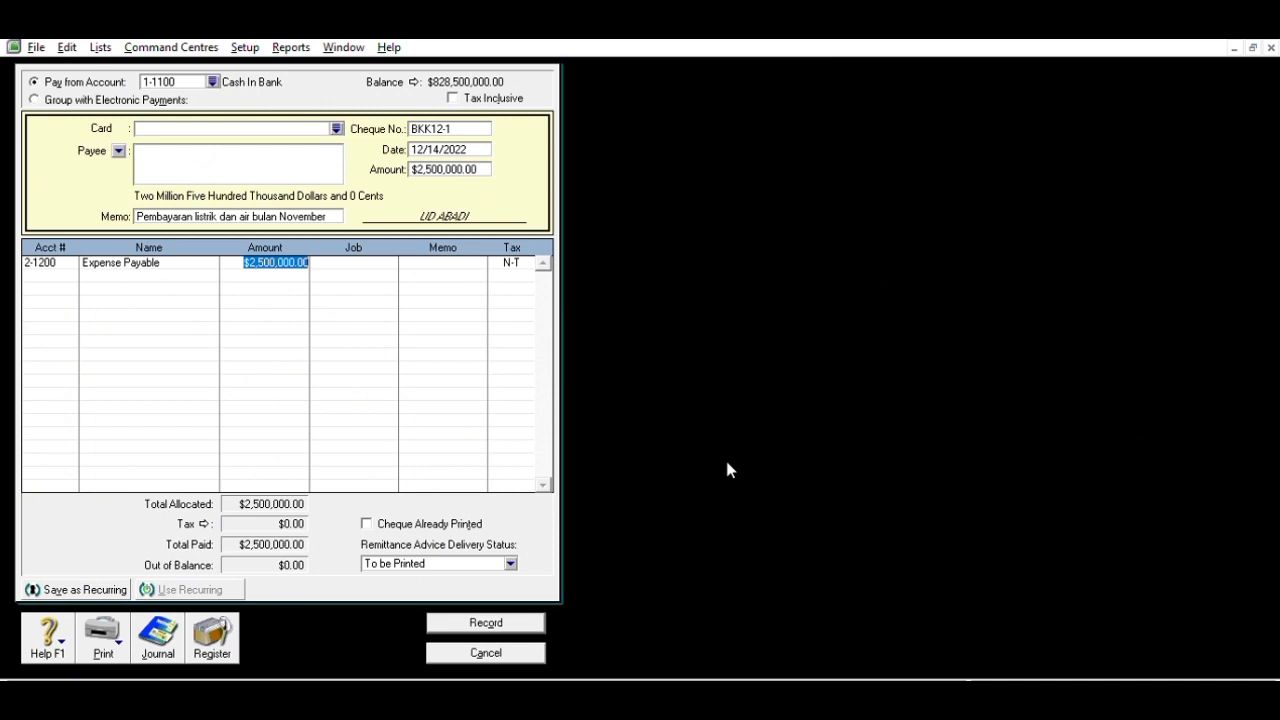
key(Tab)
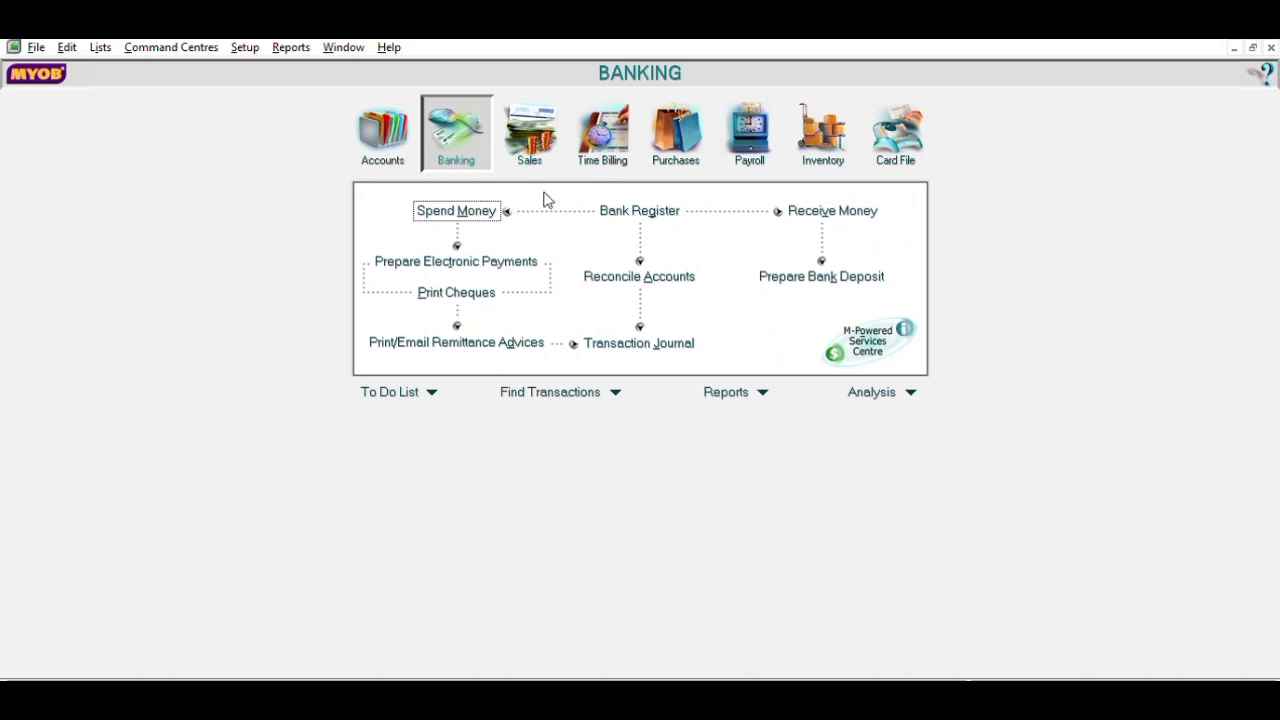
- Start a new sales invoice with 10 units at 6,500,000 on the first line
click(548, 145)
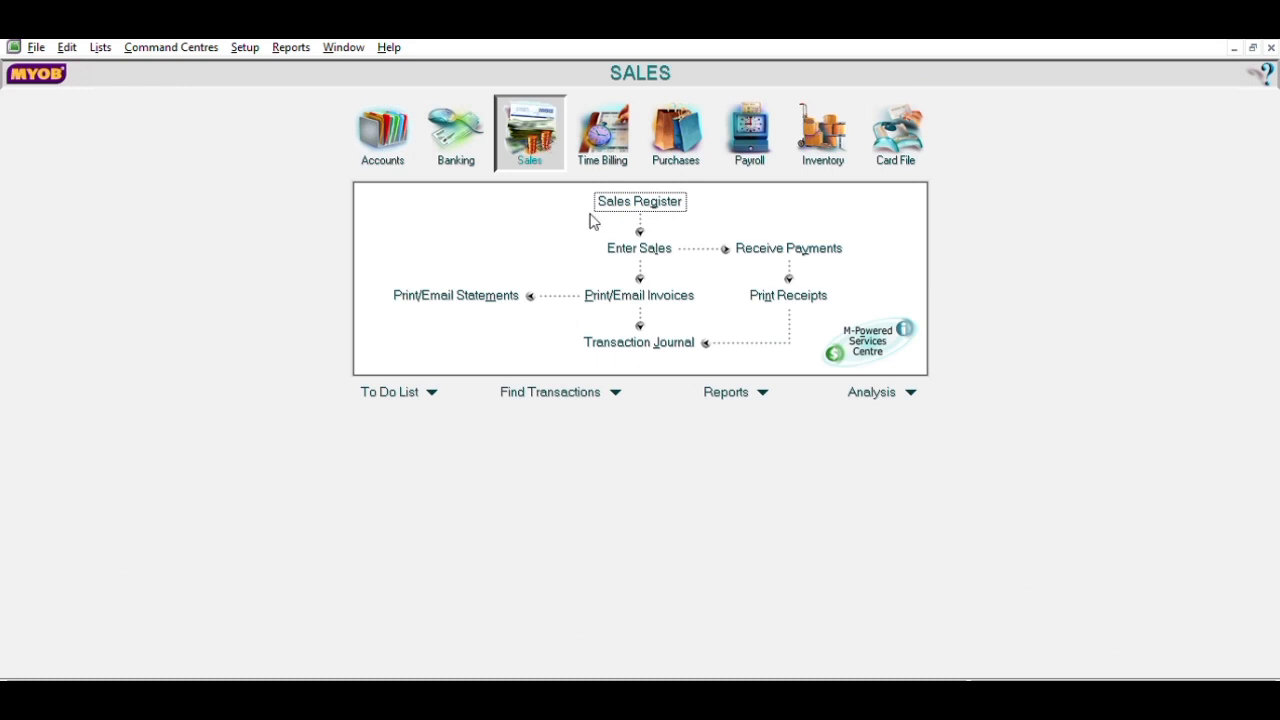
click(632, 248)
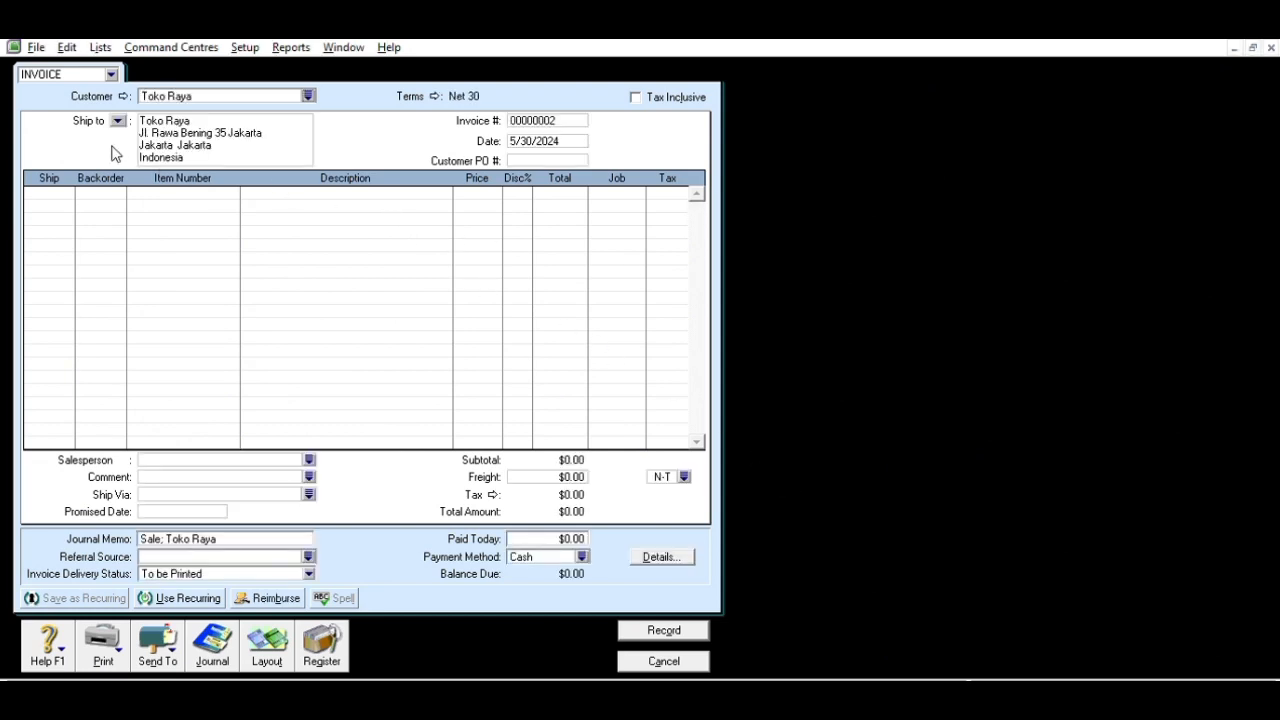
click(60, 188)
text(10)
key(Tab)
key(Tab)
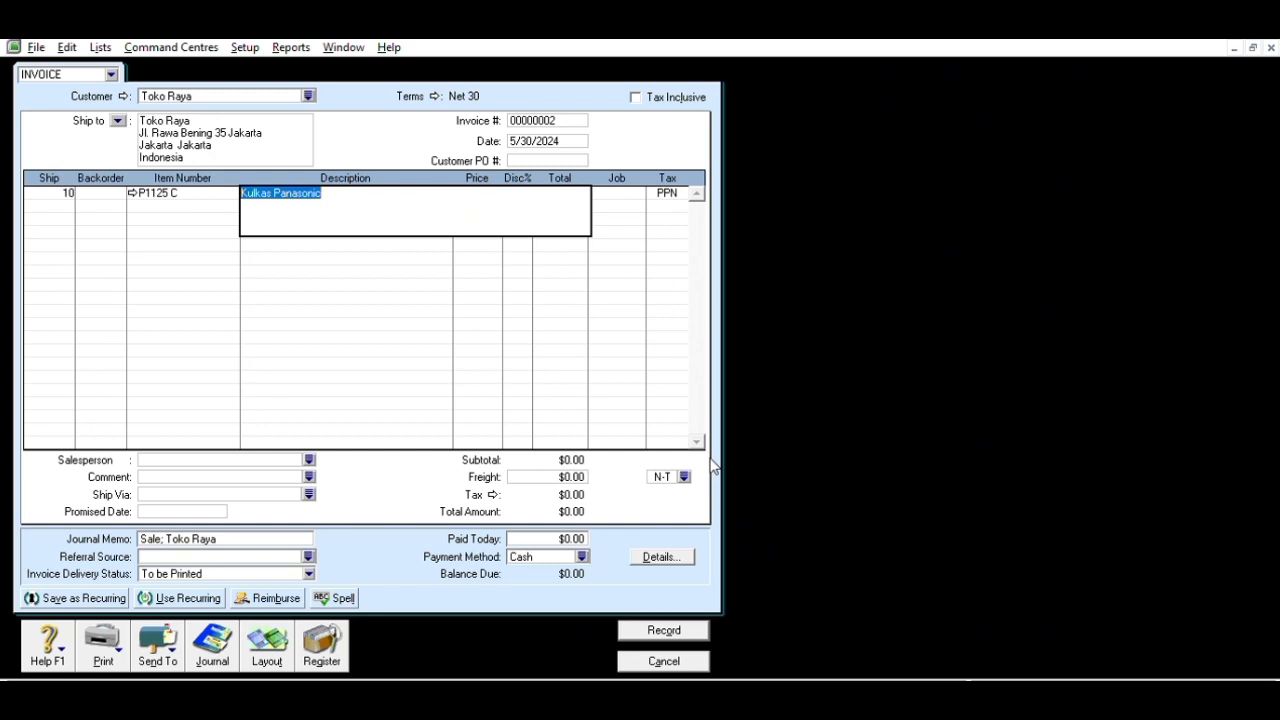
key(Tab)
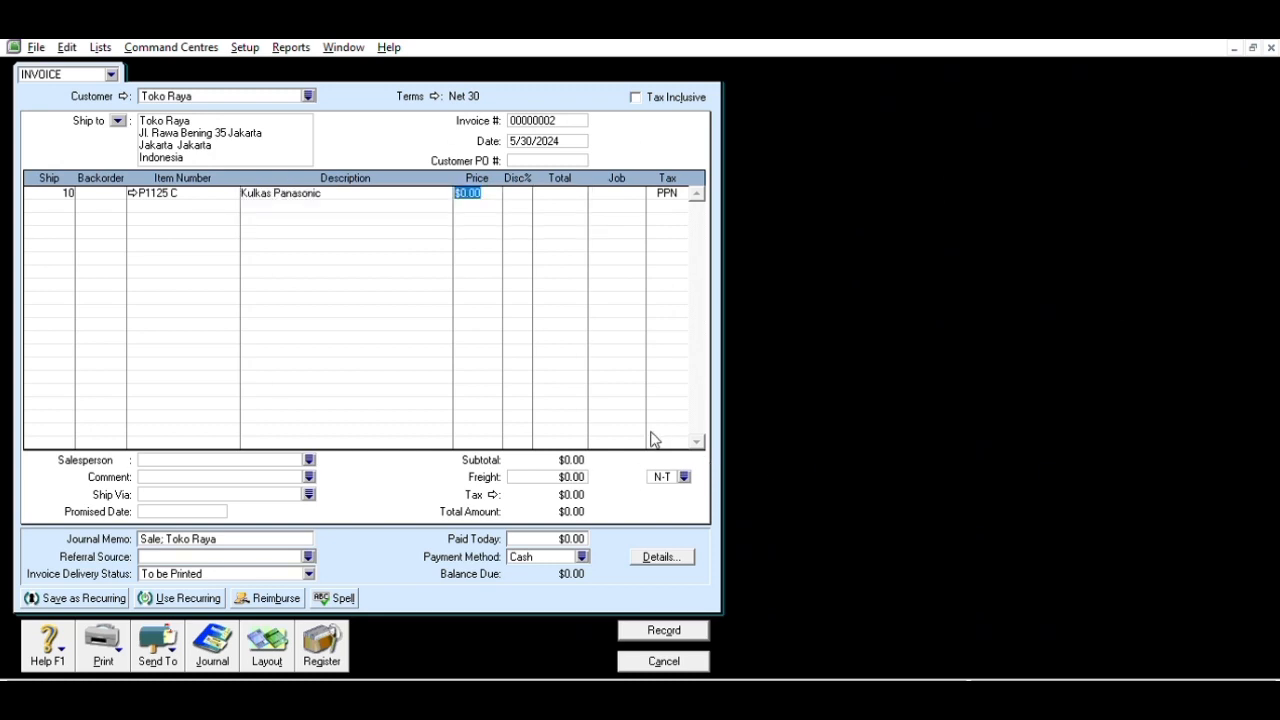
text(6500000)
key(Tab)
key(Tab)
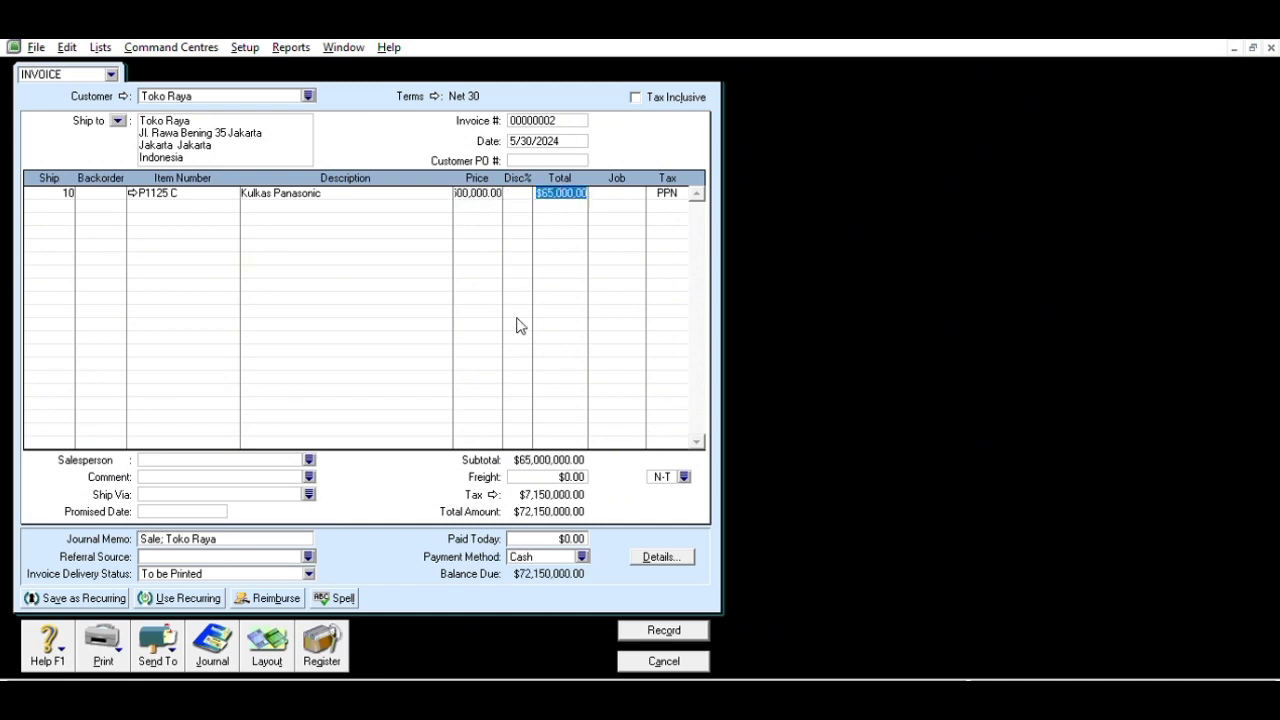
- Add 10 Kulkas Toshiba at 5,500,000, set freight 1,000,000, and record the invoice
click(74, 195)
text(10)
key(Tab)
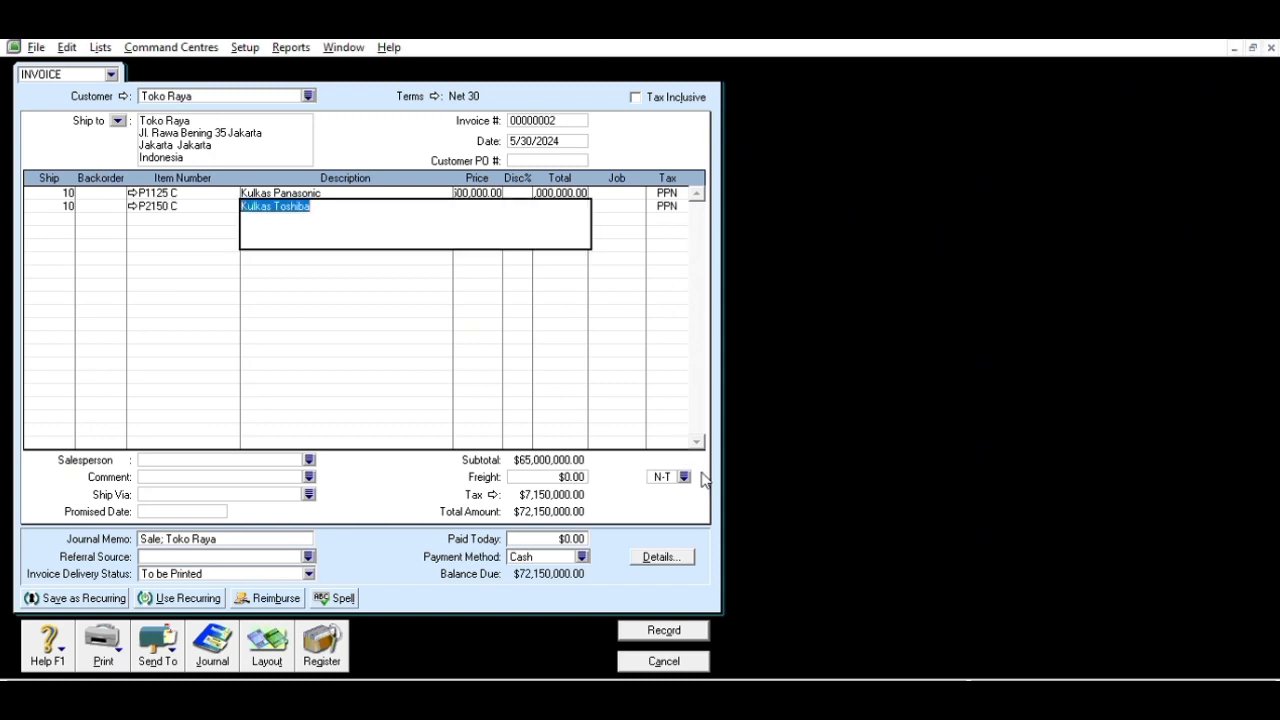
key(Tab)
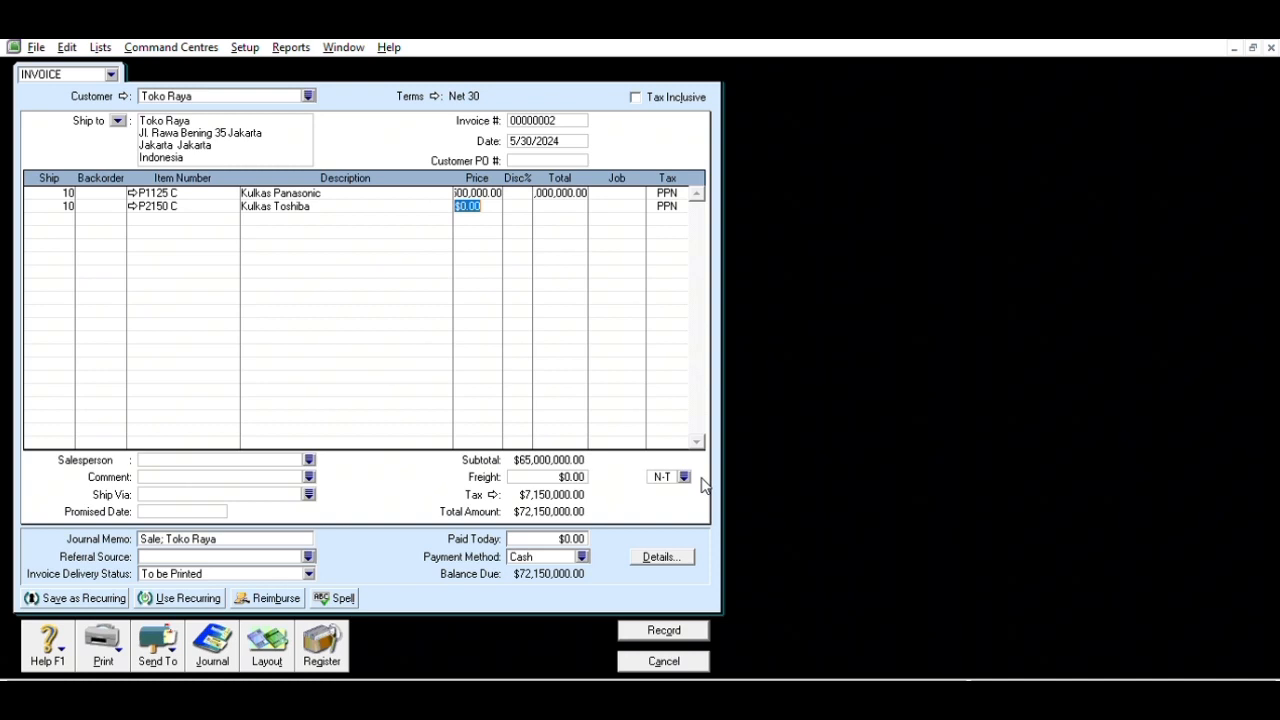
text(5500000)
key(Tab)
key(Tab)
click(561, 474)
text(1000000)
key(Tab)
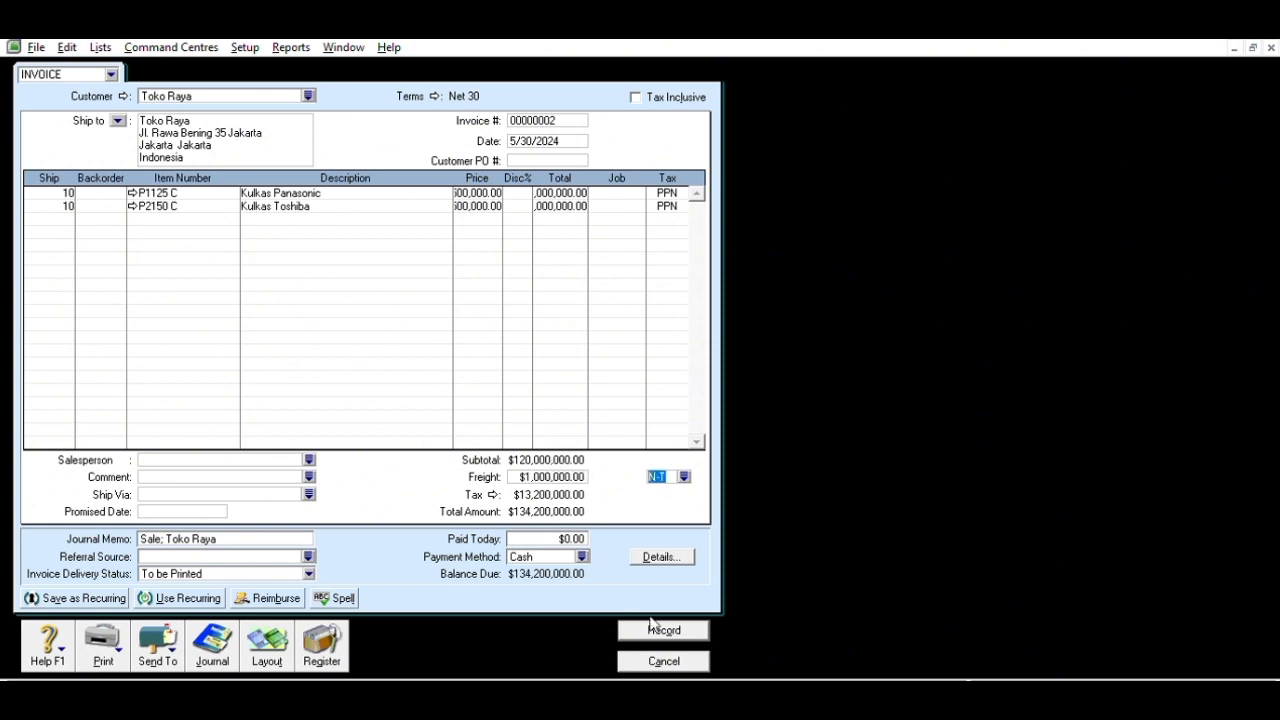
click(662, 629)
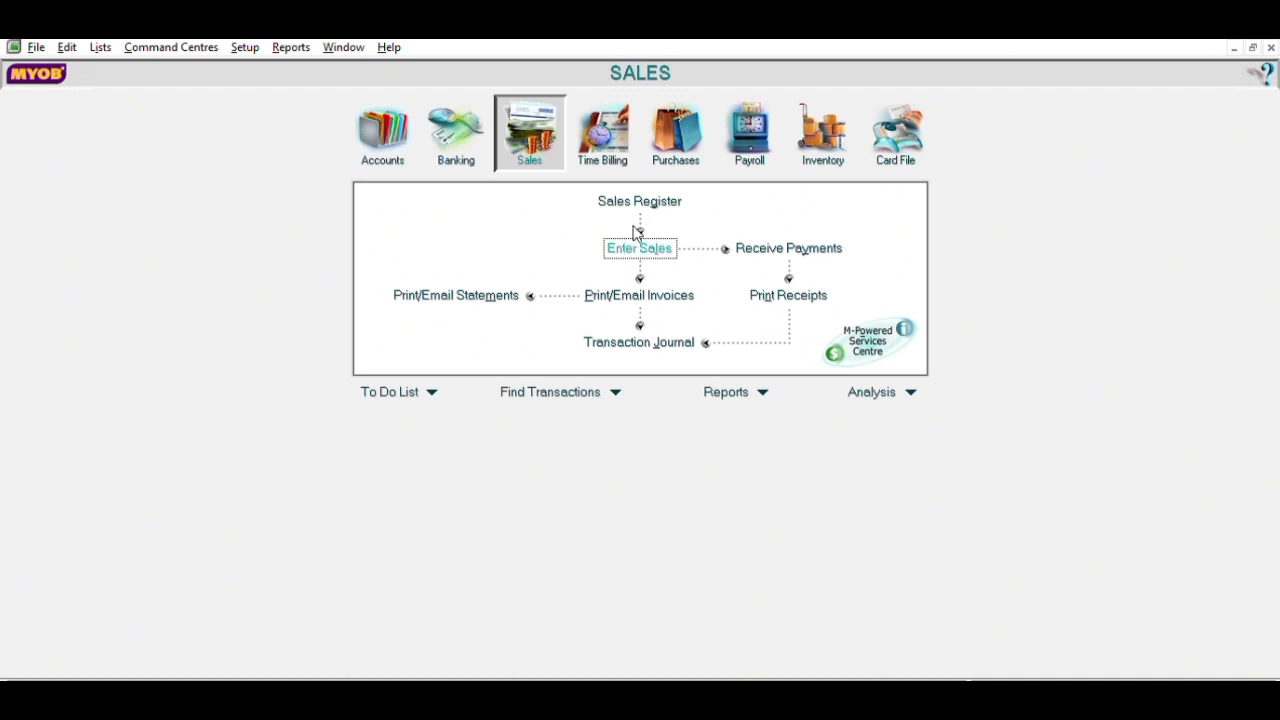
- Start a Toko Elita sales invoice numbered F12-4, dated 12/17/2022
click(667, 245)
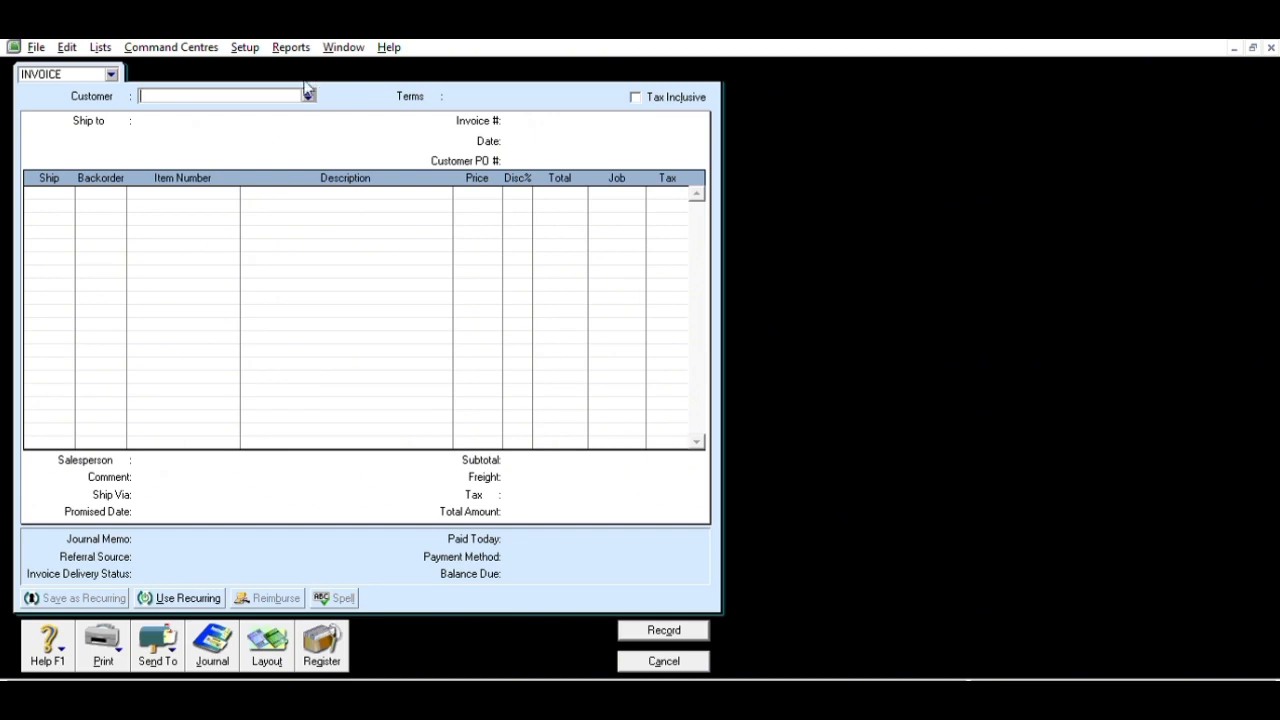
click(808, 480)
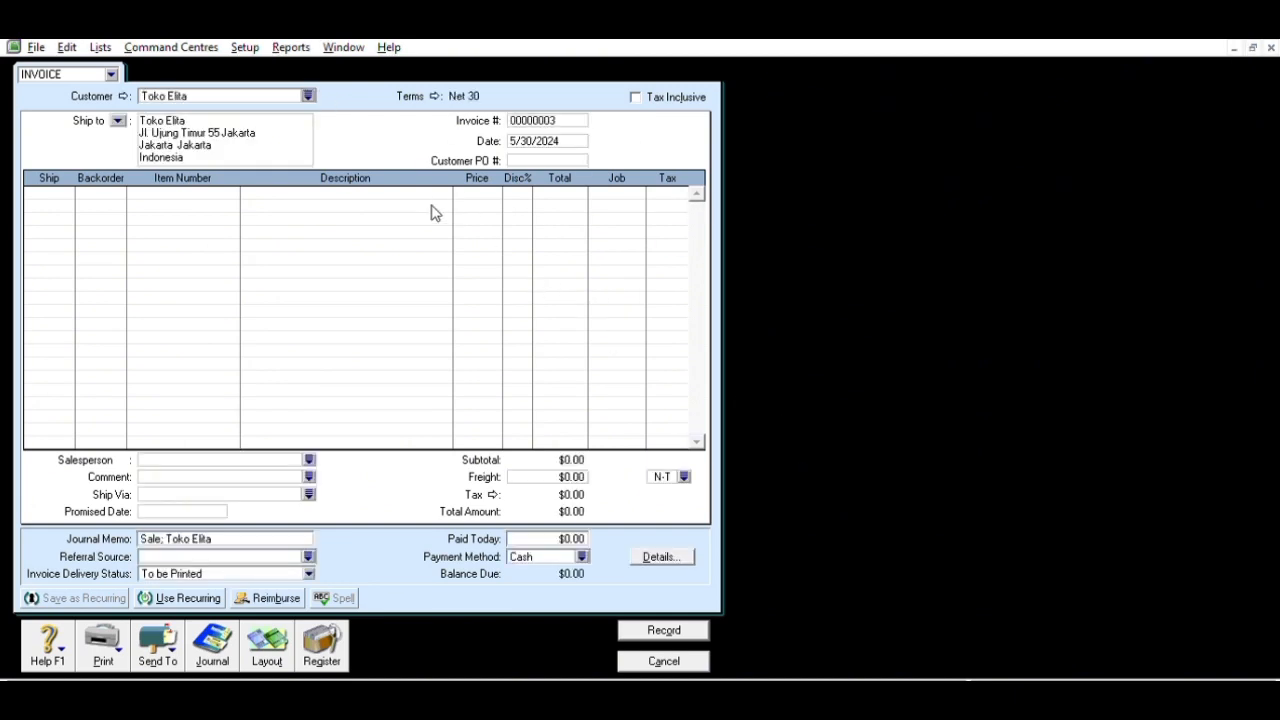
drag(510, 121, 580, 108)
text(F12-4)
key(Tab)
text(12/17/2022)
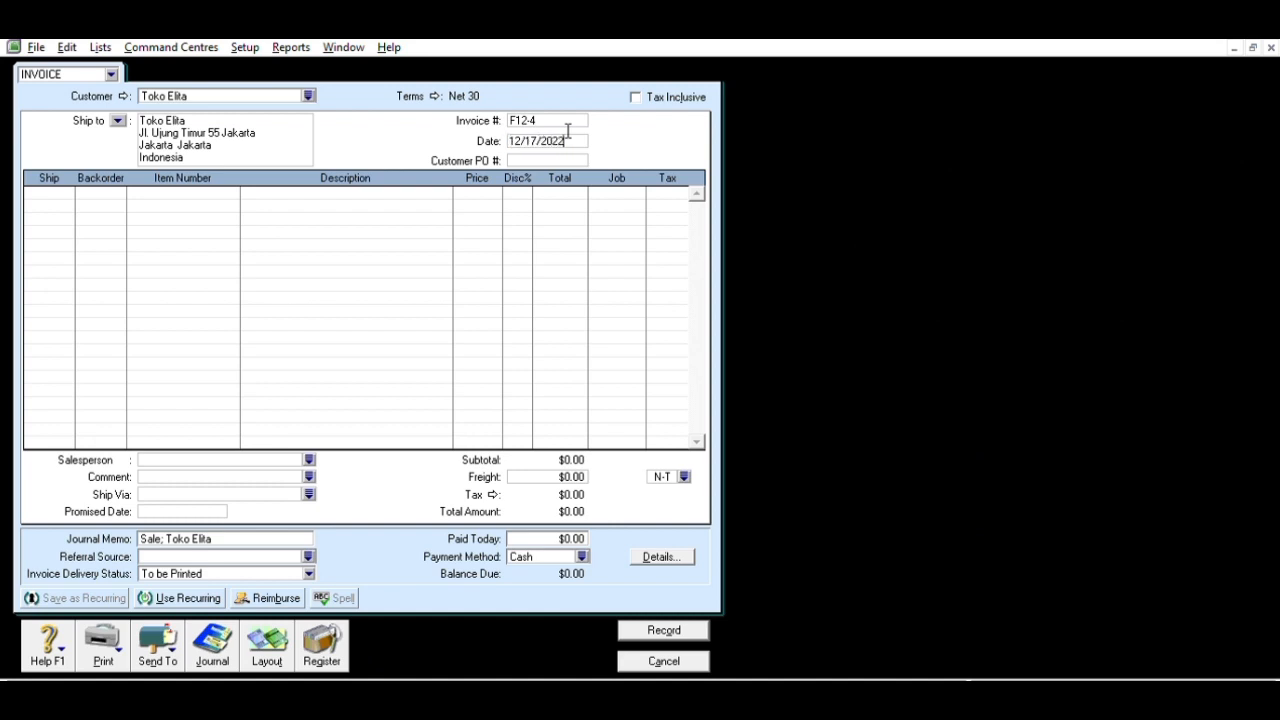
- Add a line of 15 Kulkas Panasonic (P1125 C) at 6,500,000 each
click(71, 188)
text(15)
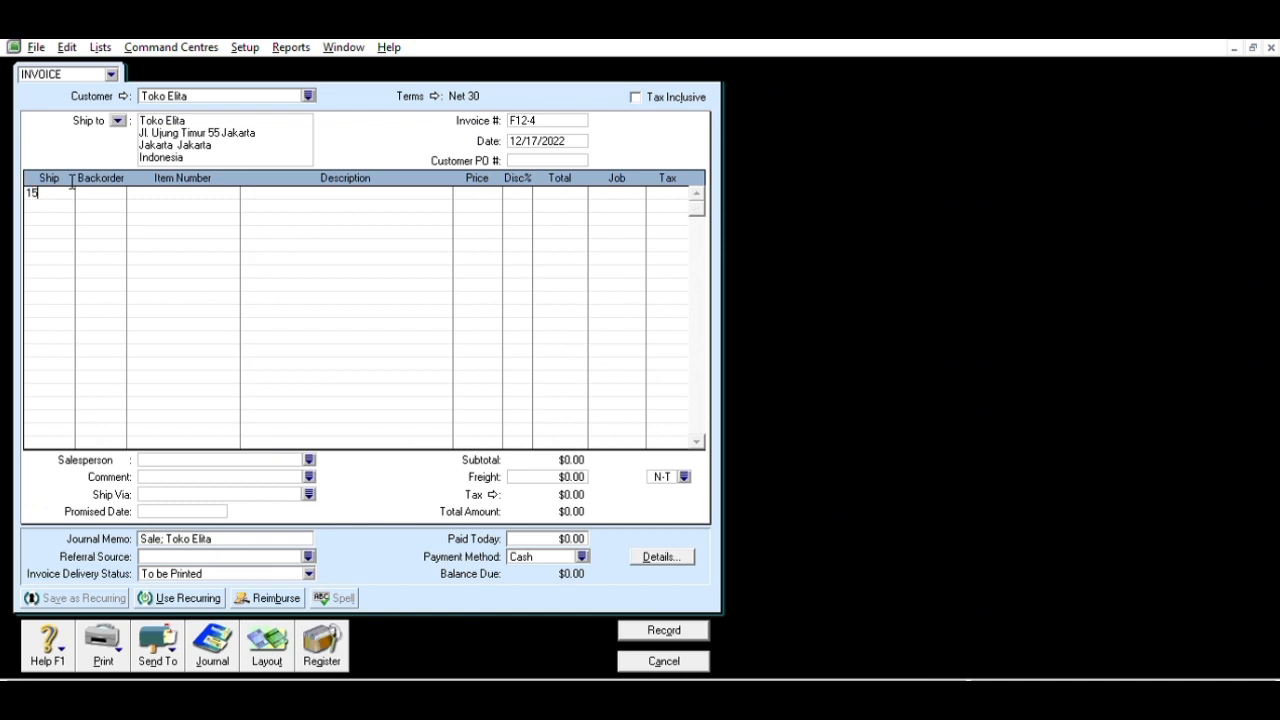
key(Tab)
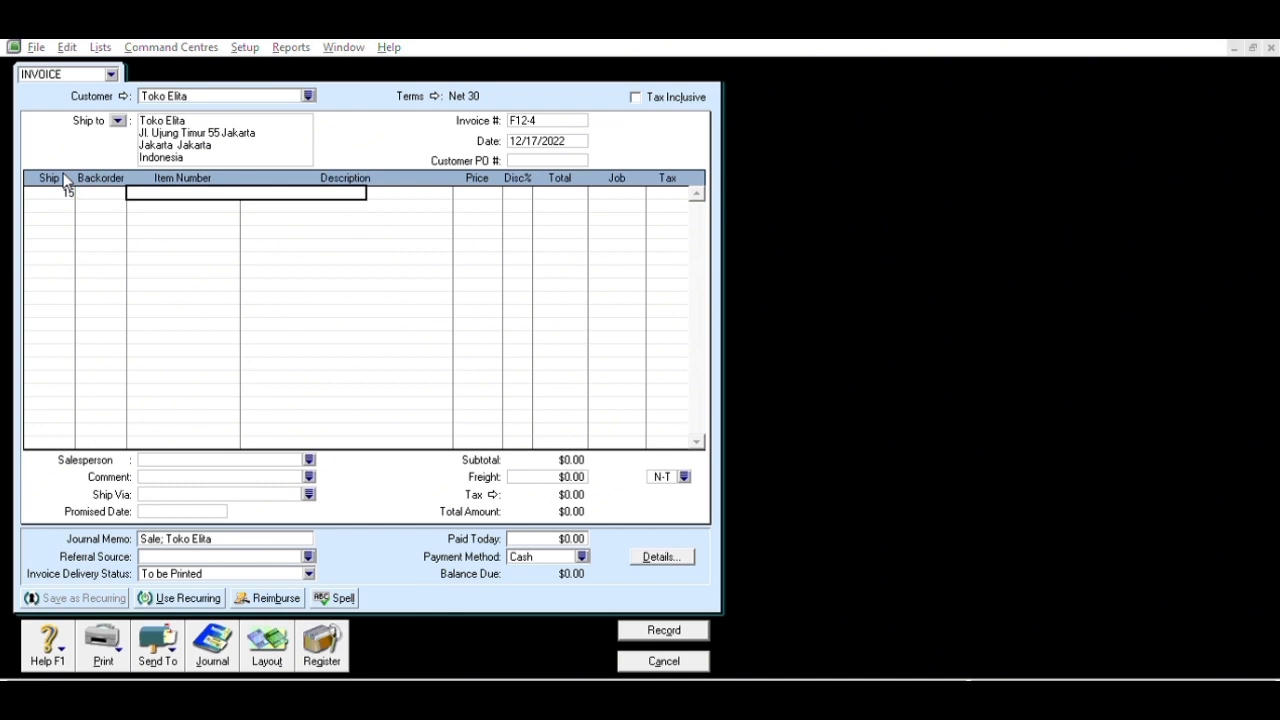
click(703, 476)
key(Tab)
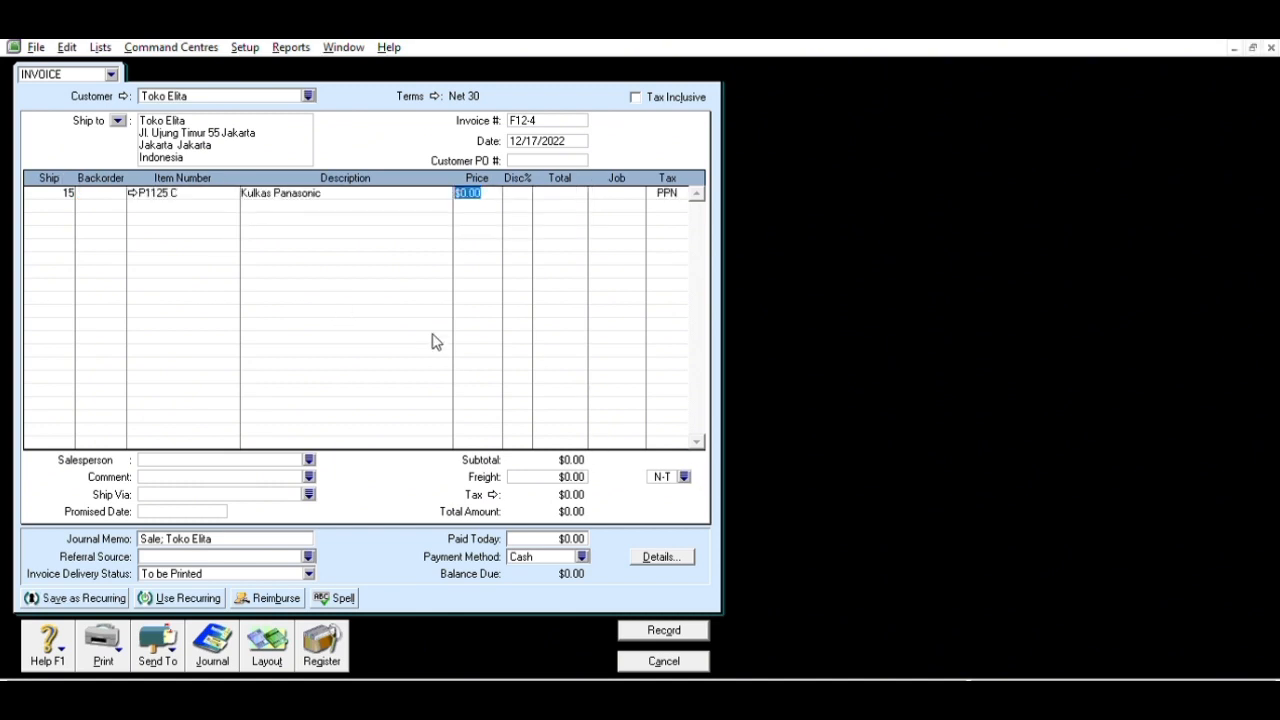
text(6500000)
key(Tab)
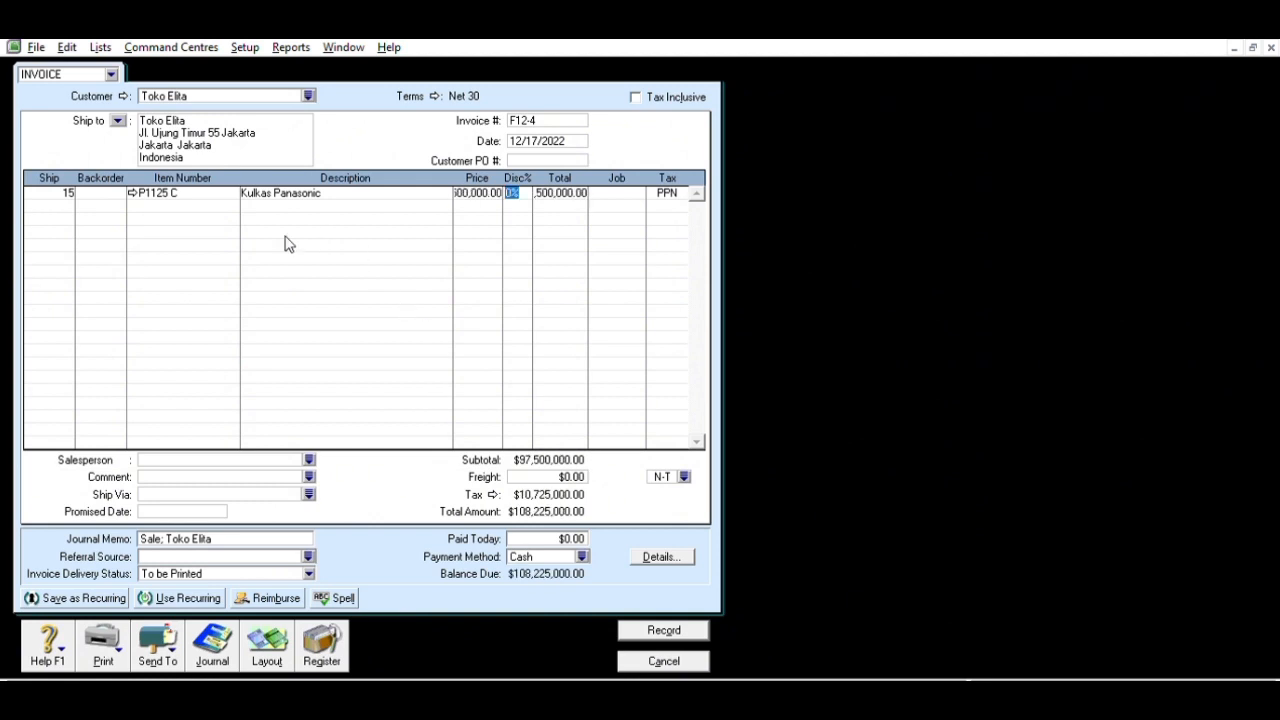
- Add 15 Kulkas Toshiba (P2150 C) and $2,000,000 freight, then record the invoice
click(68, 201)
text(15)
key(Tab)
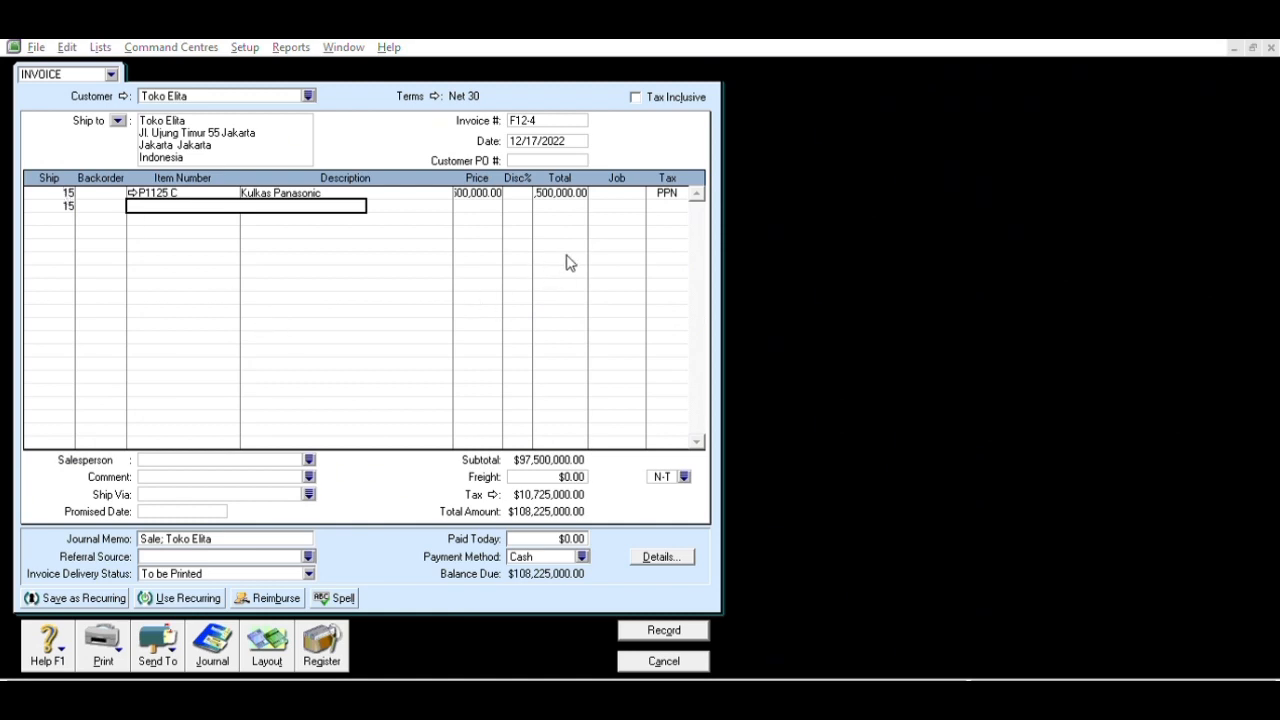
click(718, 470)
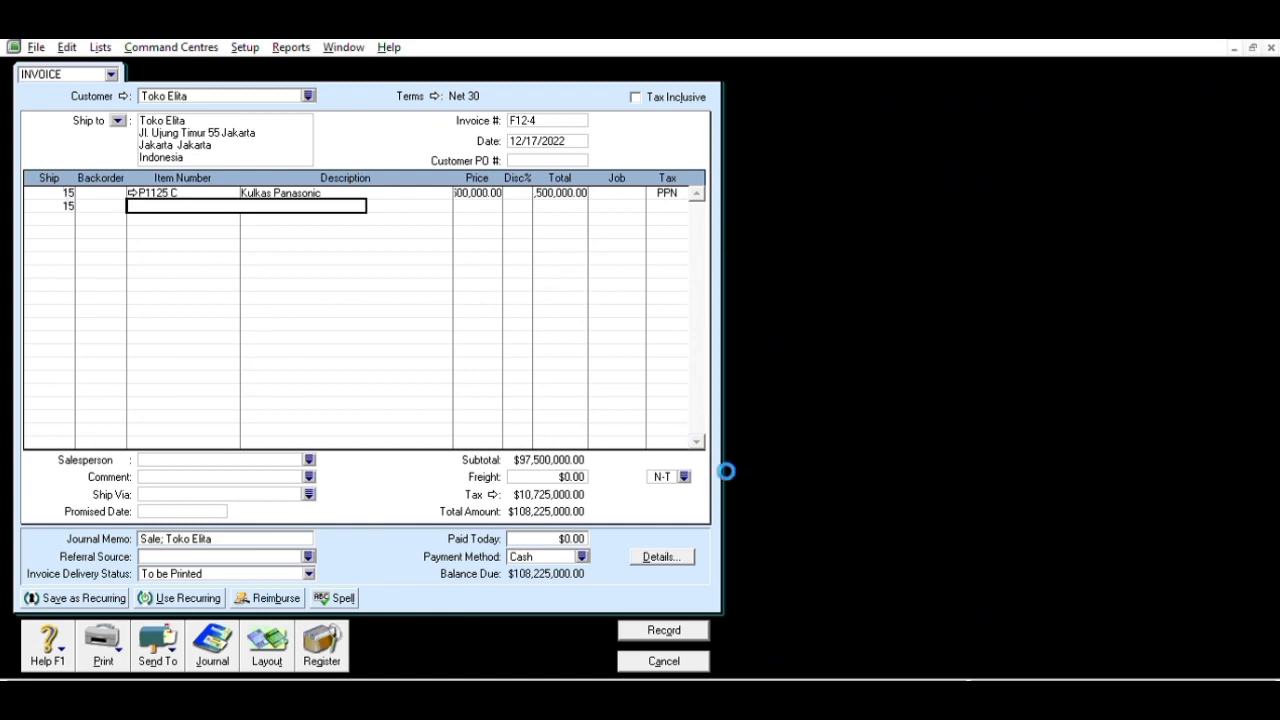
key(Tab)
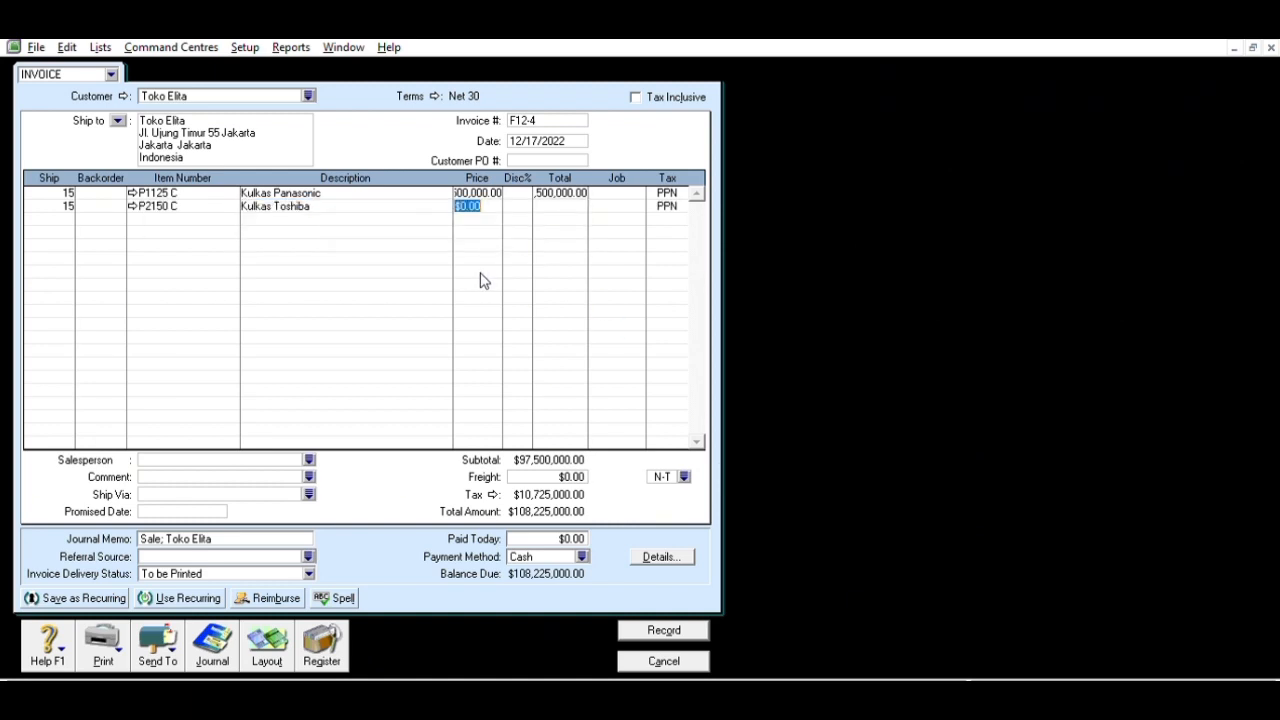
text(5500000)
key(Tab)
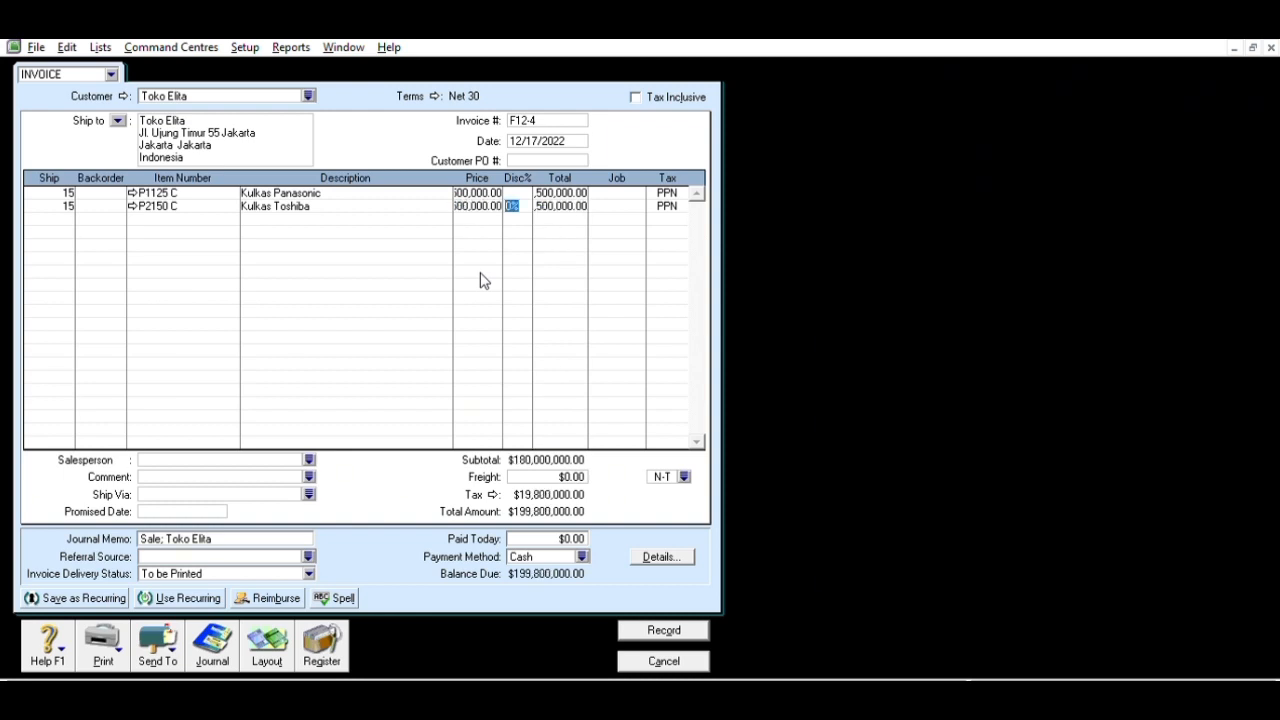
key(Tab)
click(566, 472)
text(2000000)
key(Tab)
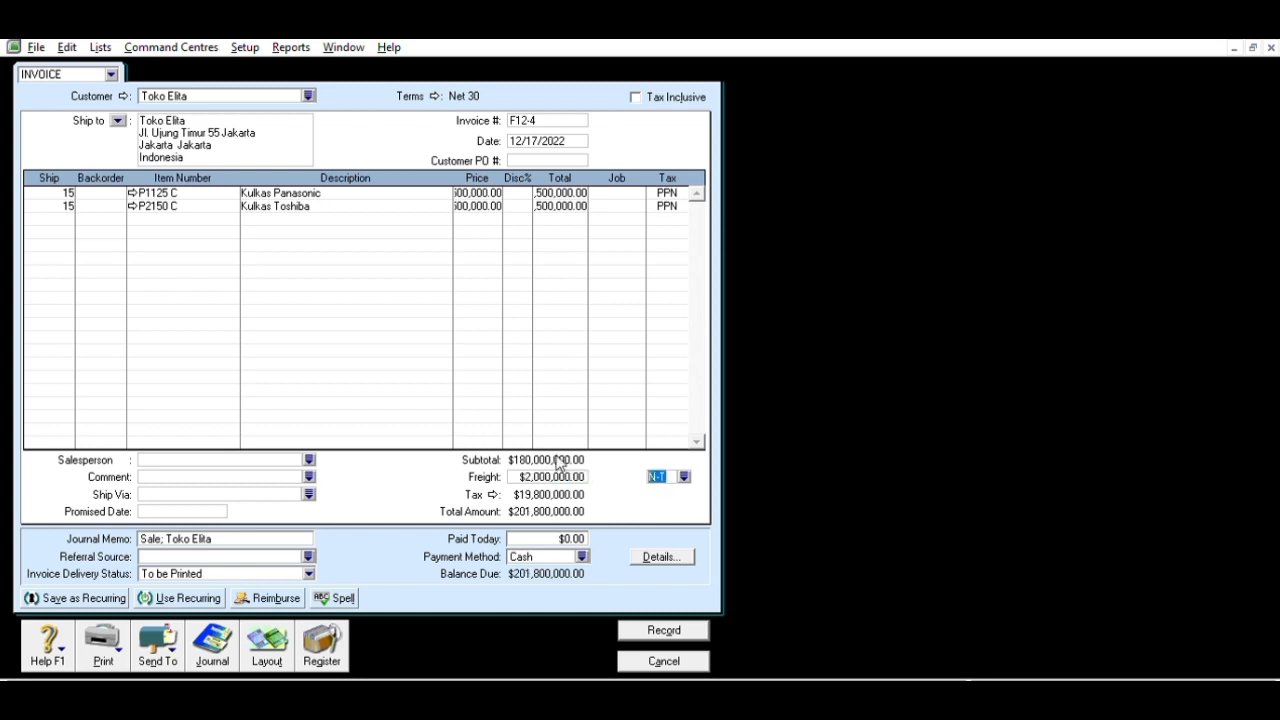
click(655, 628)
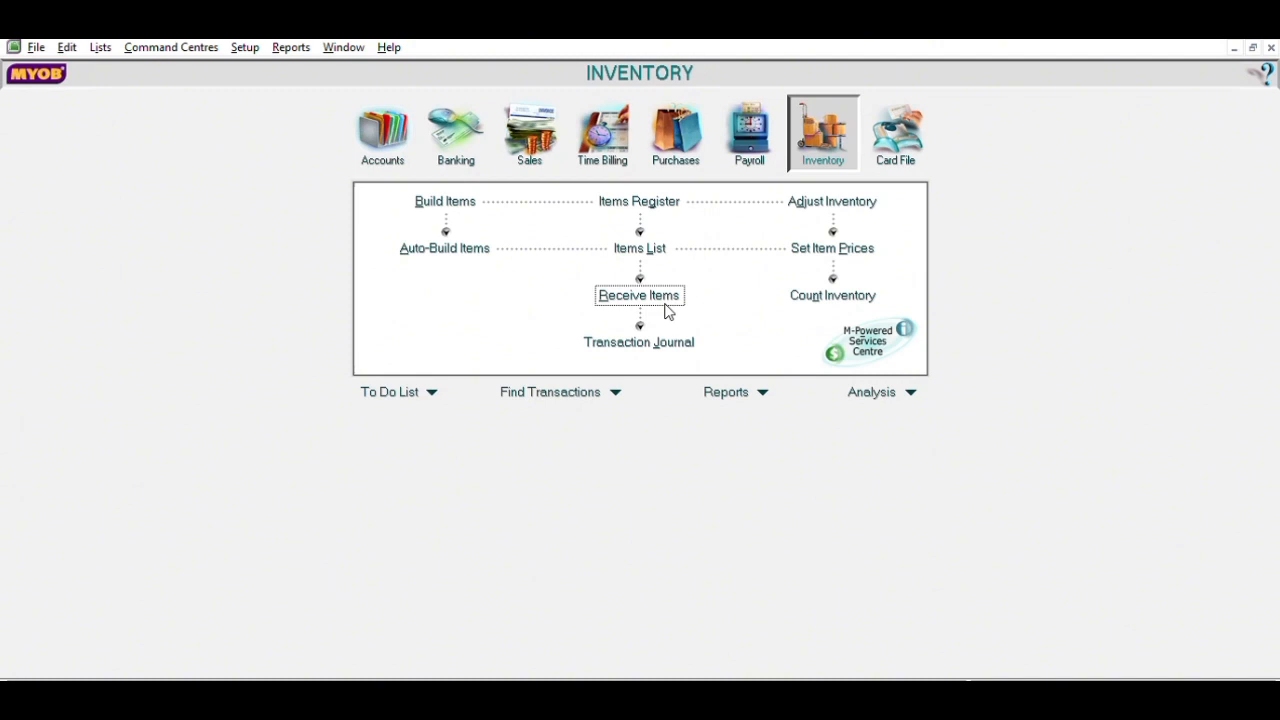
- Create a new item with number /RETURN and name 'Sales Return'
click(648, 247)
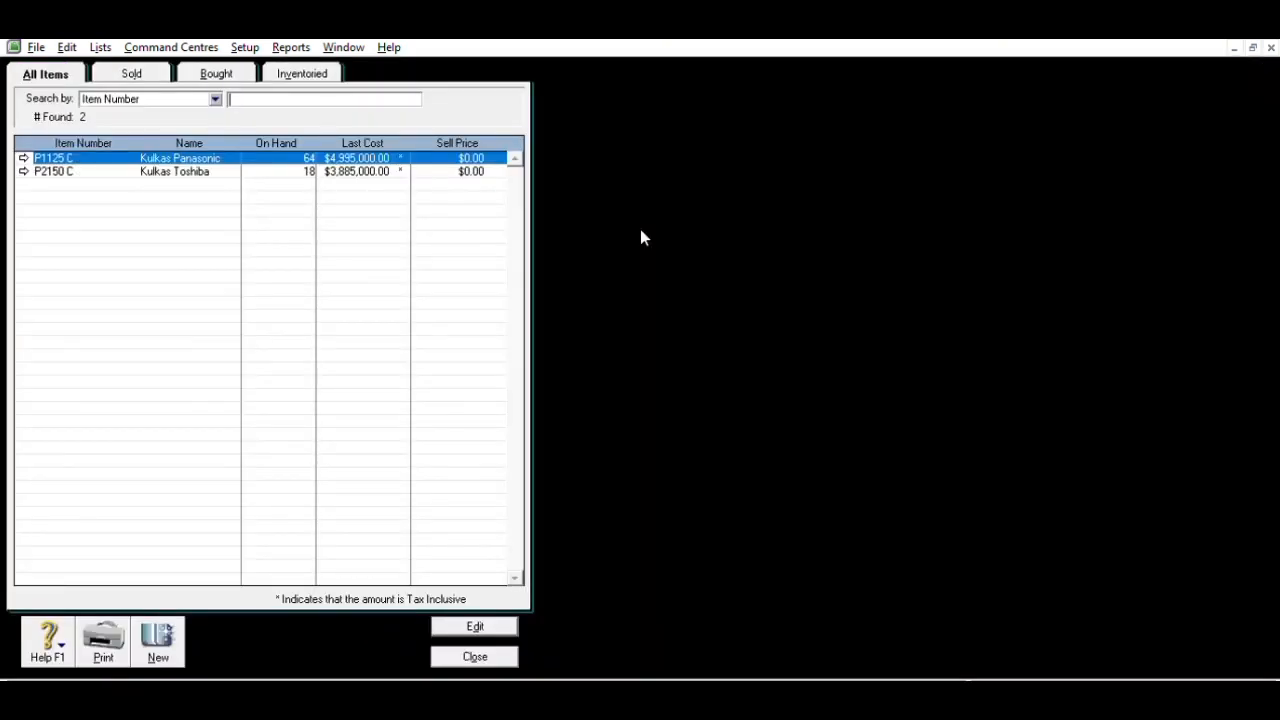
click(163, 620)
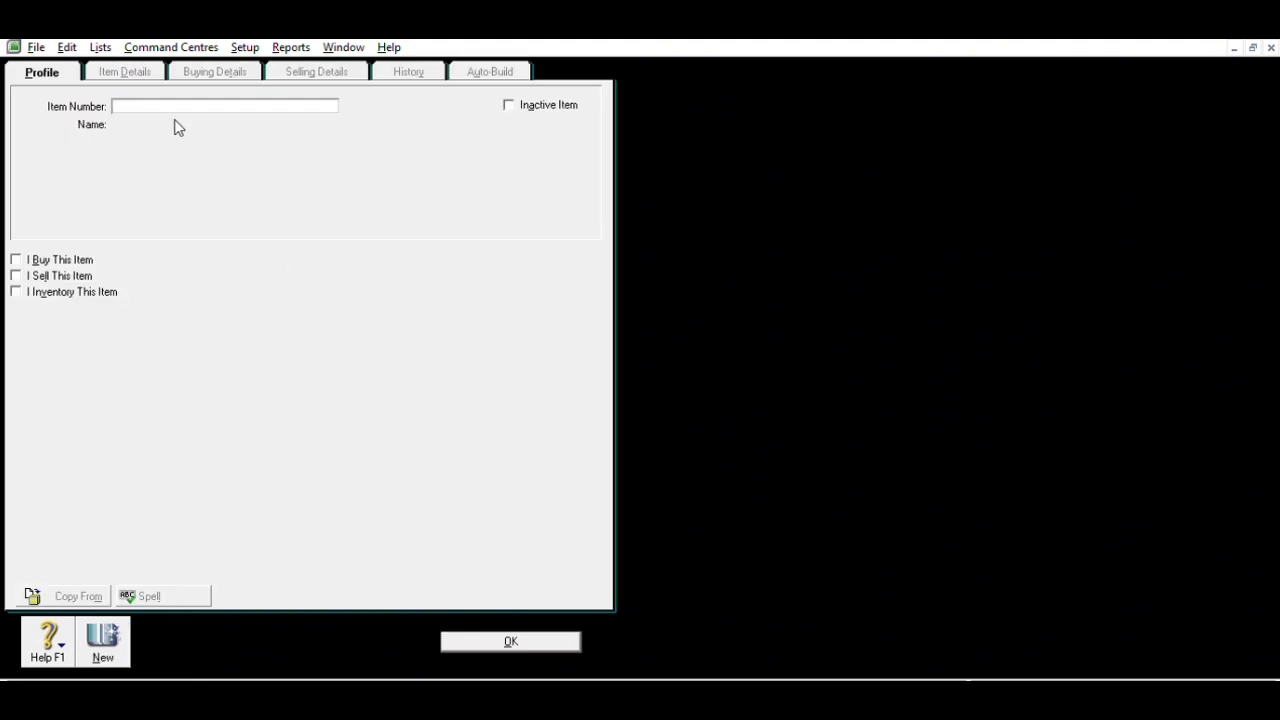
text(/SA)
key(BackSpace)
key(BackSpace)
text(RETURN)
key(Tab)
text(Sales)
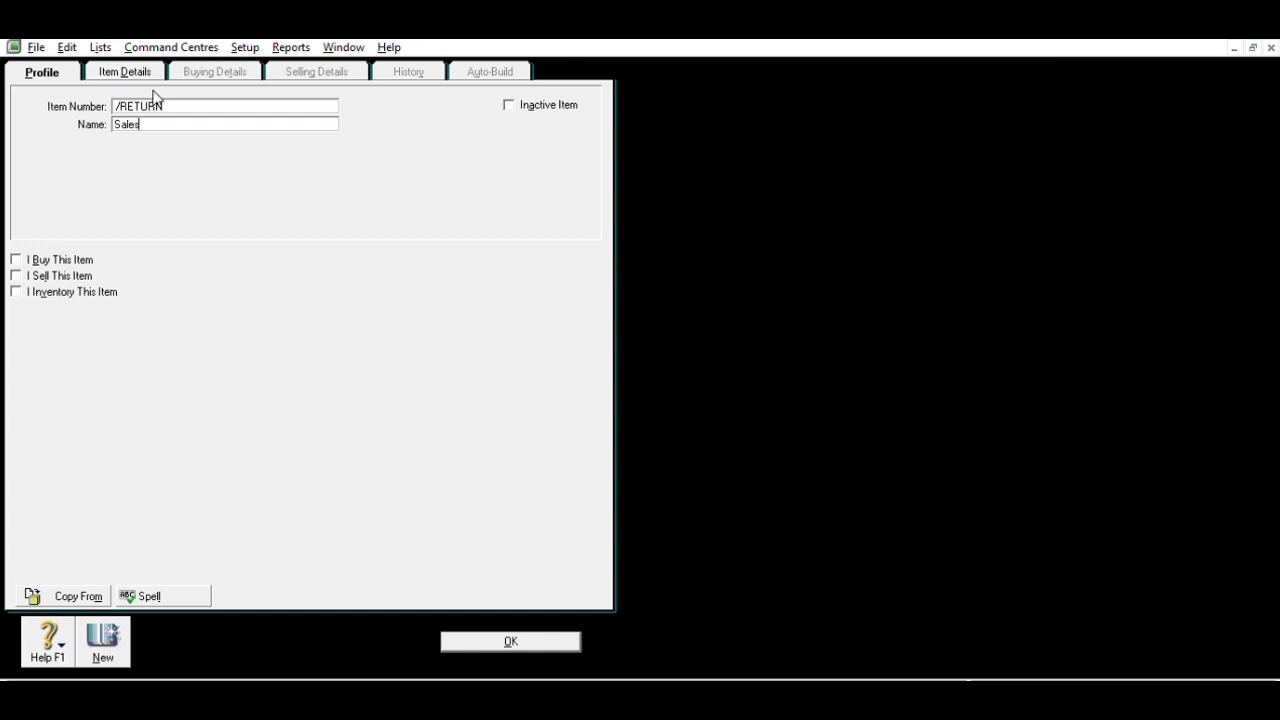
text( Rwetur)
key(BackSpace)
text(eturn)
- Mark the item as sold with income account 4-1200 Sales Return, and save it
click(40, 275)
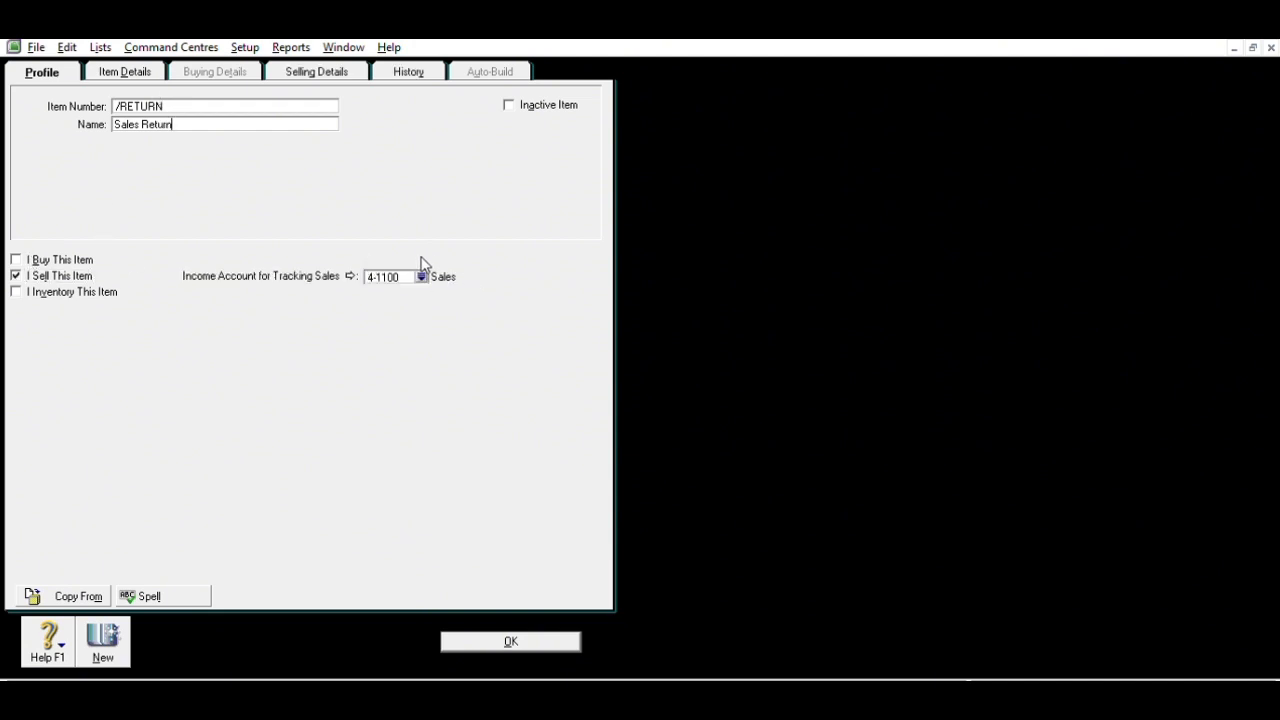
click(688, 474)
click(300, 71)
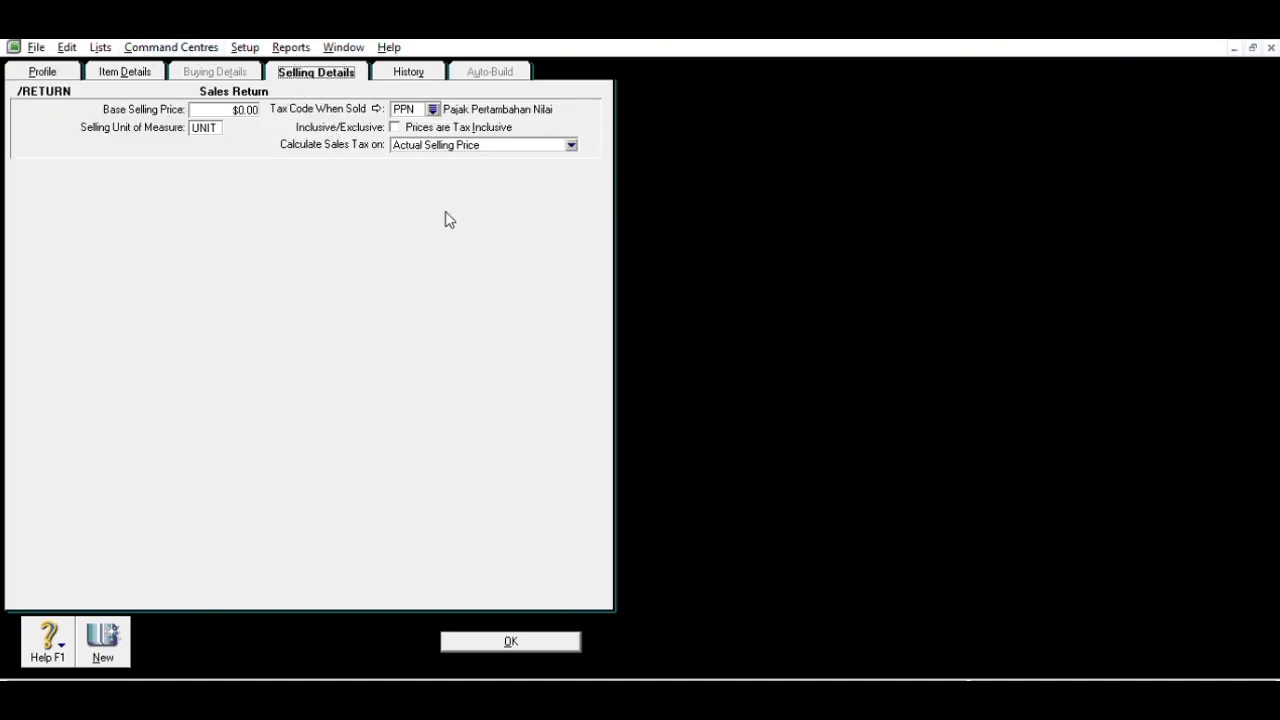
click(503, 636)
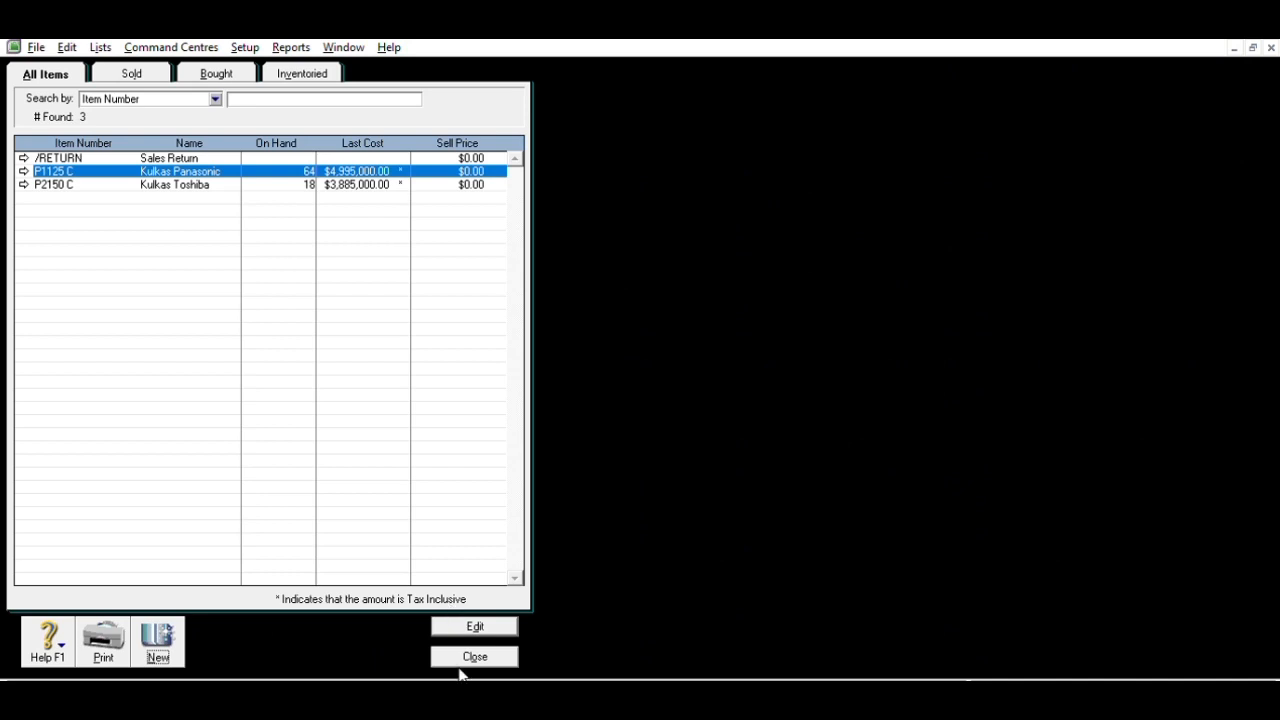
- Start a Toko Elita customer payment with ID BKM12-4
click(479, 652)
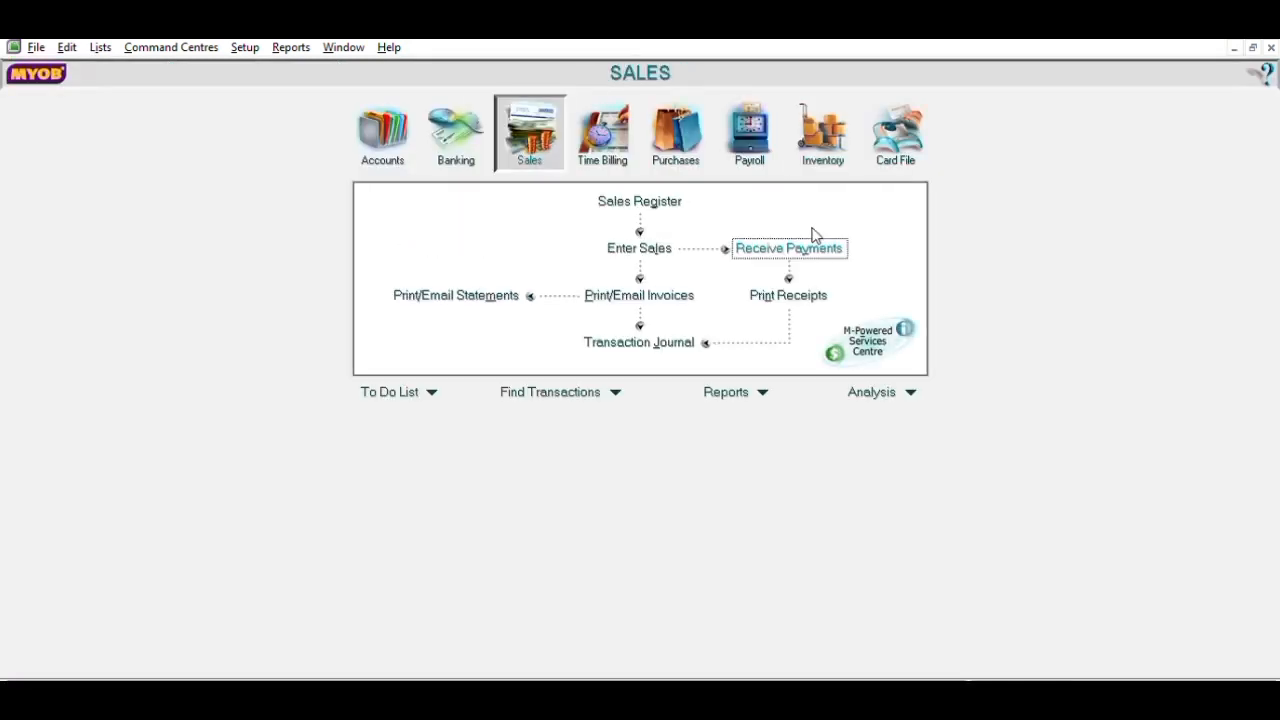
click(812, 232)
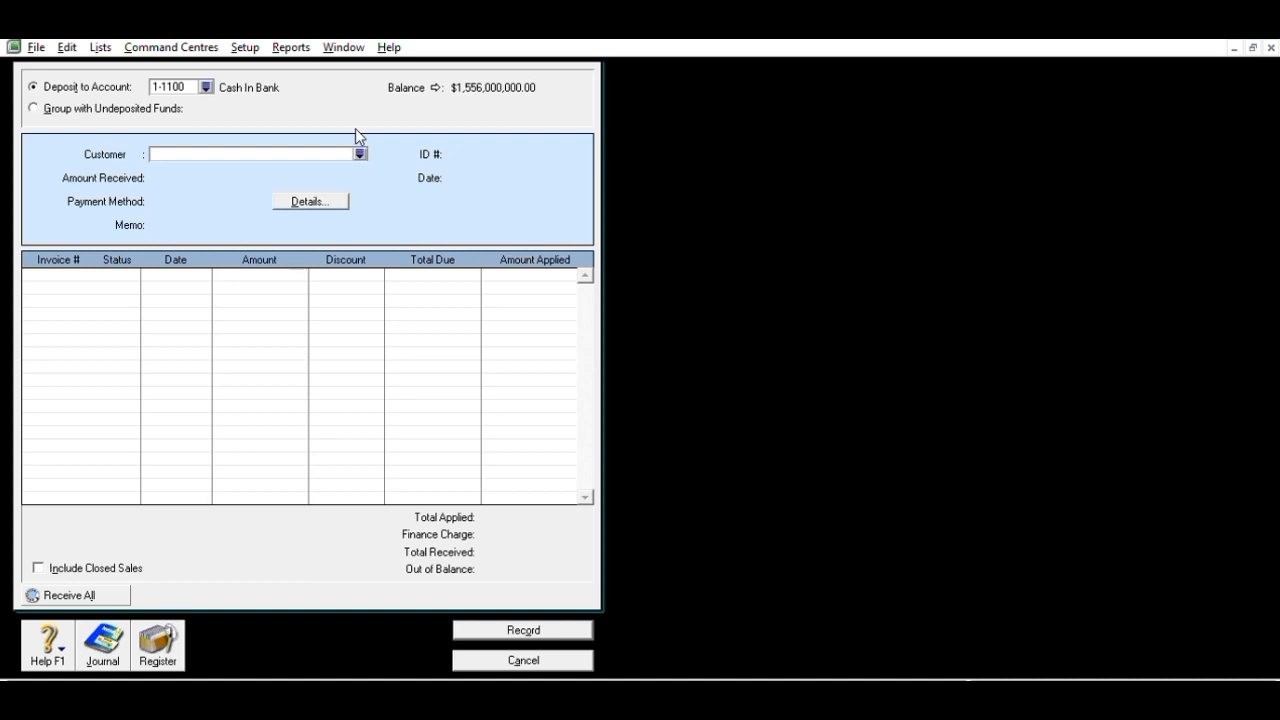
click(768, 459)
click(507, 146)
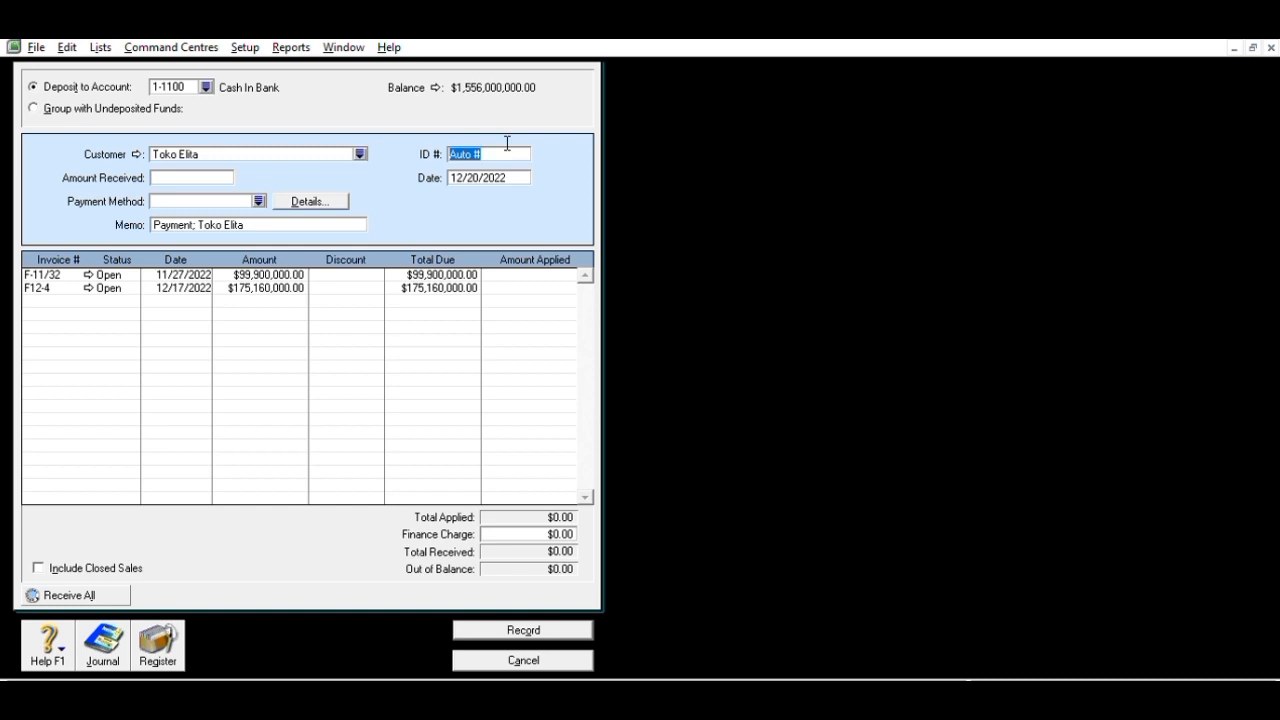
text(BKM12-4)
key(Tab)
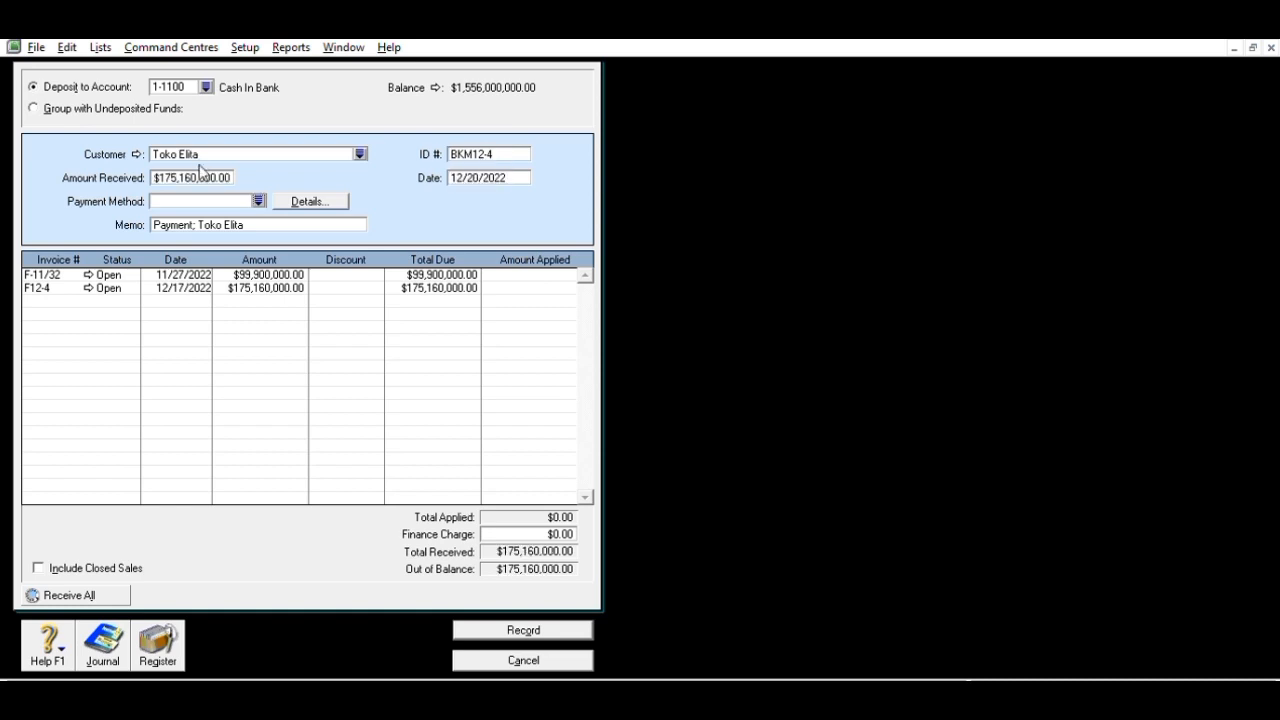
- Clear the amount on F-11/32, apply the full $175,160,000 to F12-4, and record
click(528, 274)
key(Tab)
key(Tab)
key(Tab)
key(Tab)
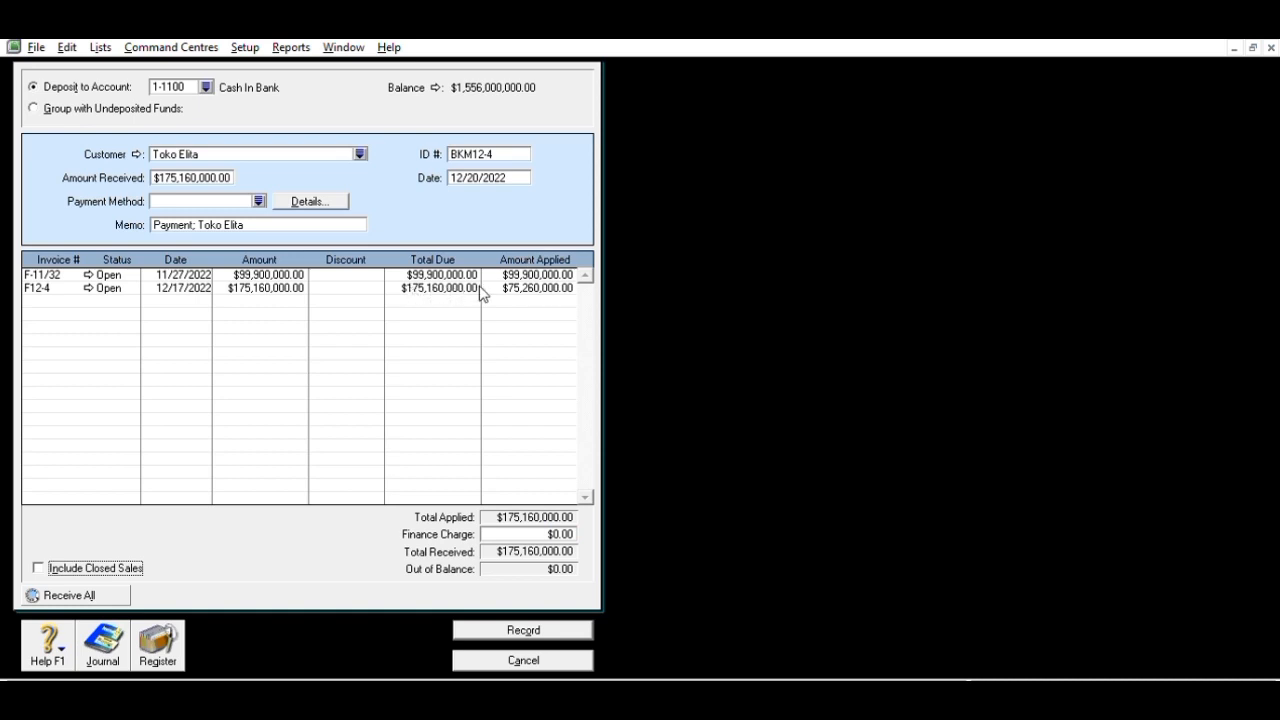
click(530, 273)
key(Delete)
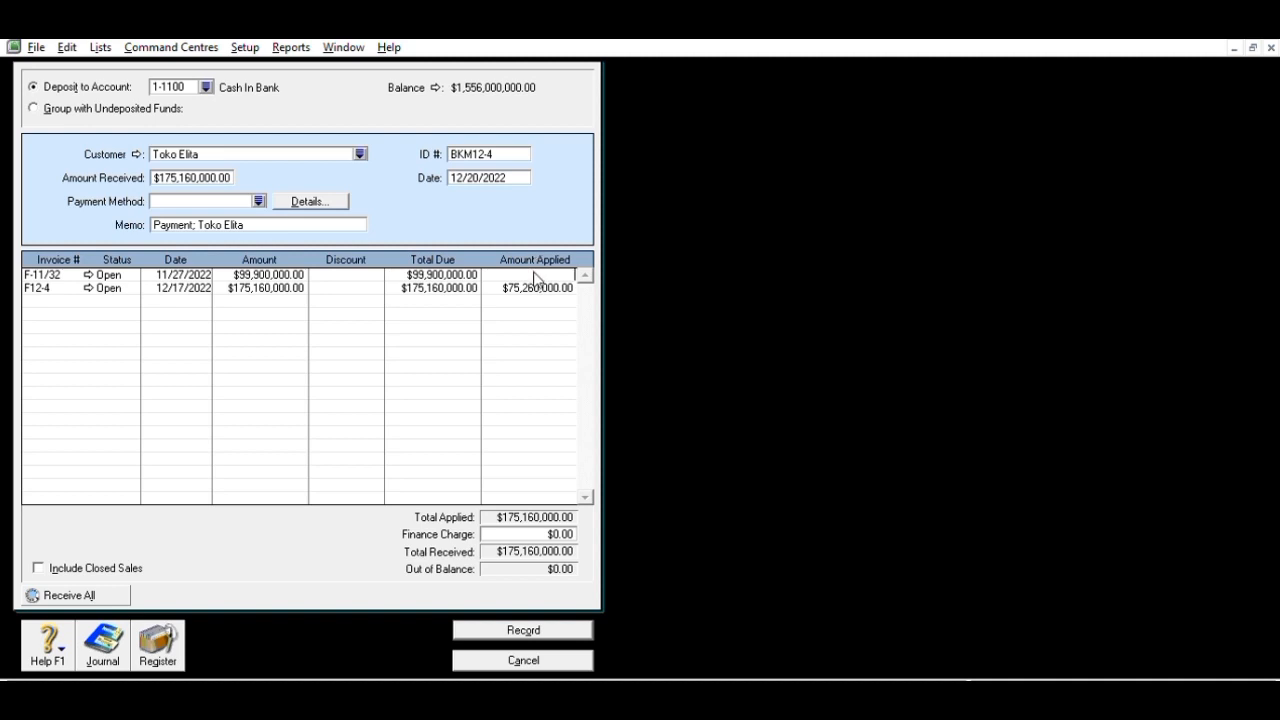
click(543, 282)
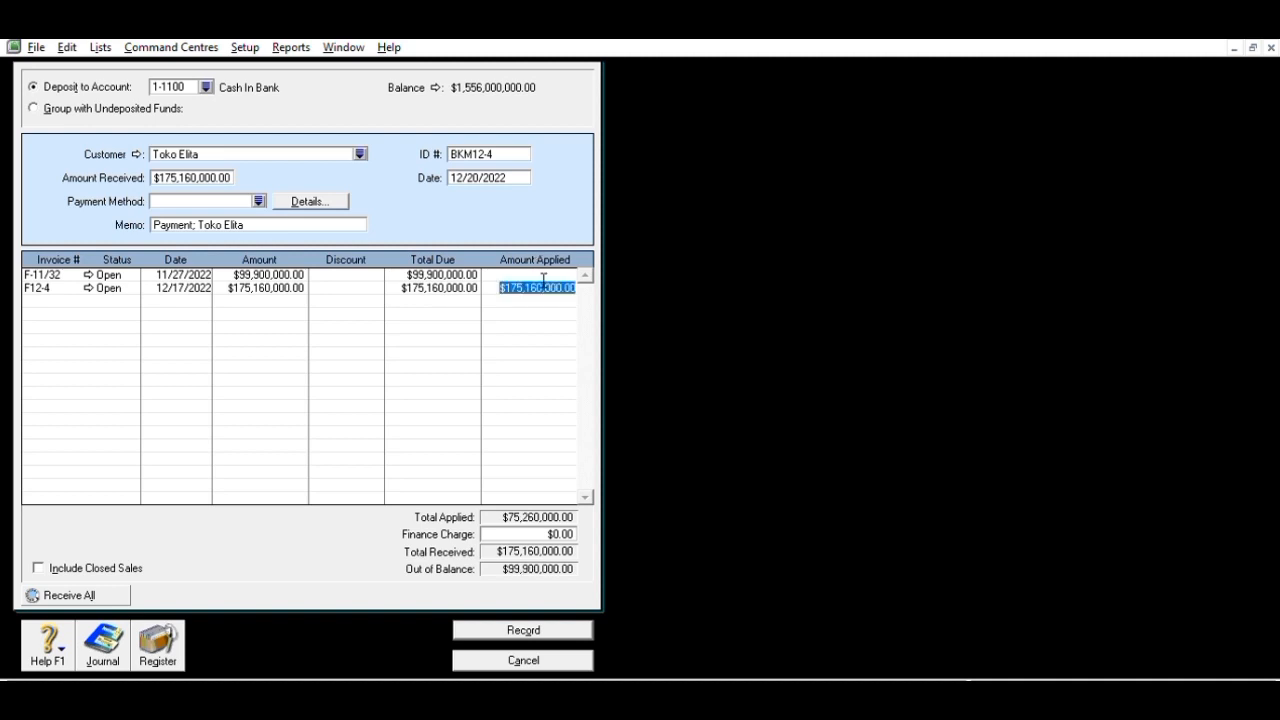
key(Tab)
key(Tab)
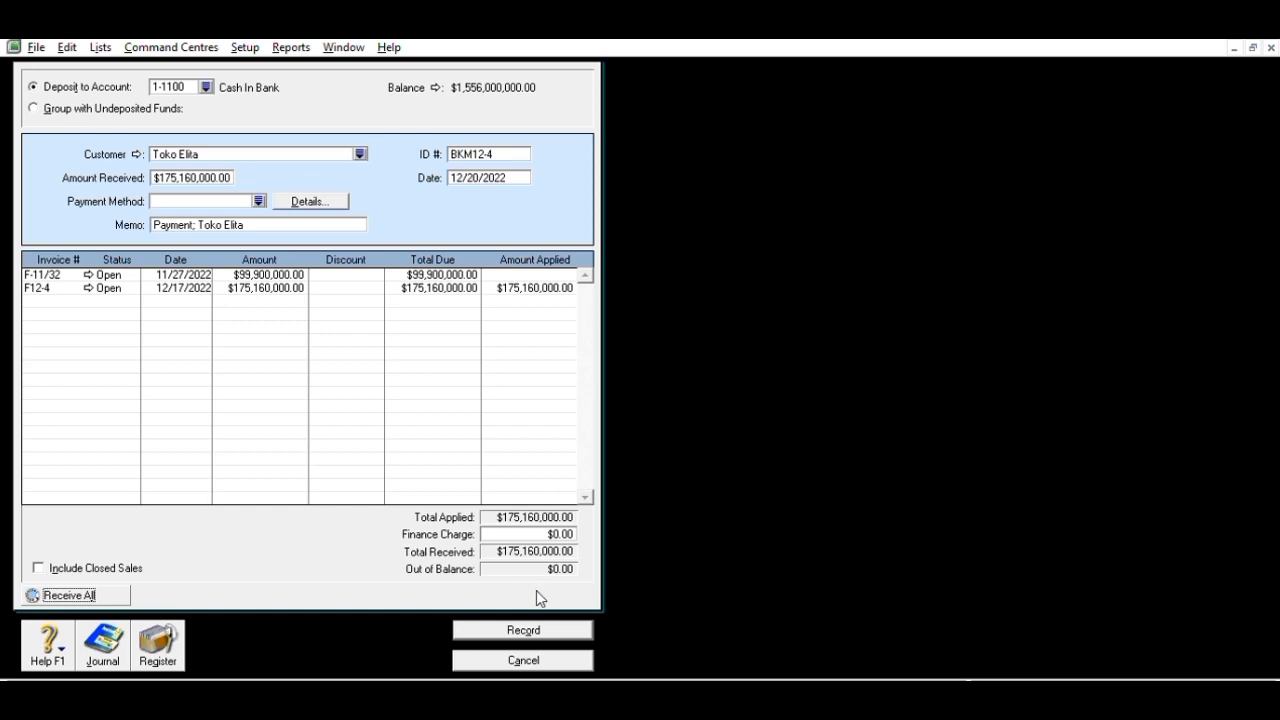
click(531, 624)
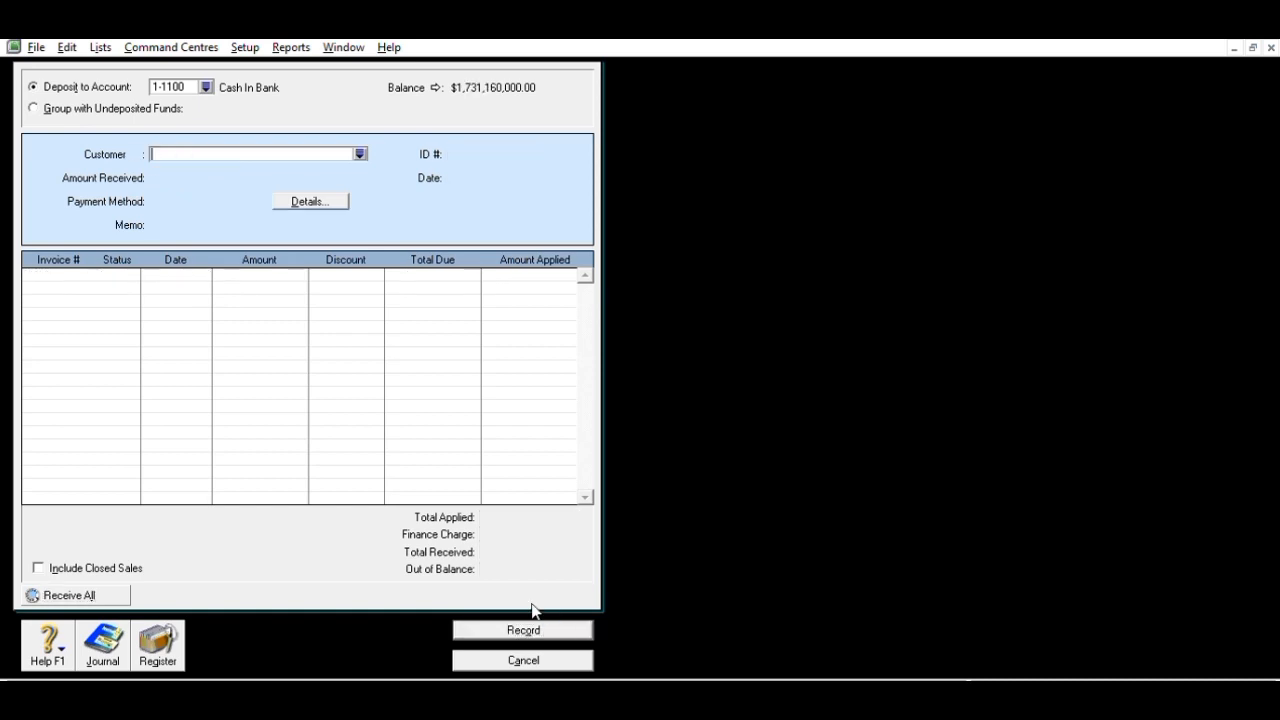
- Start cash payment BKK12-2 dated 12/21/2022 for $5,900,000
click(506, 652)
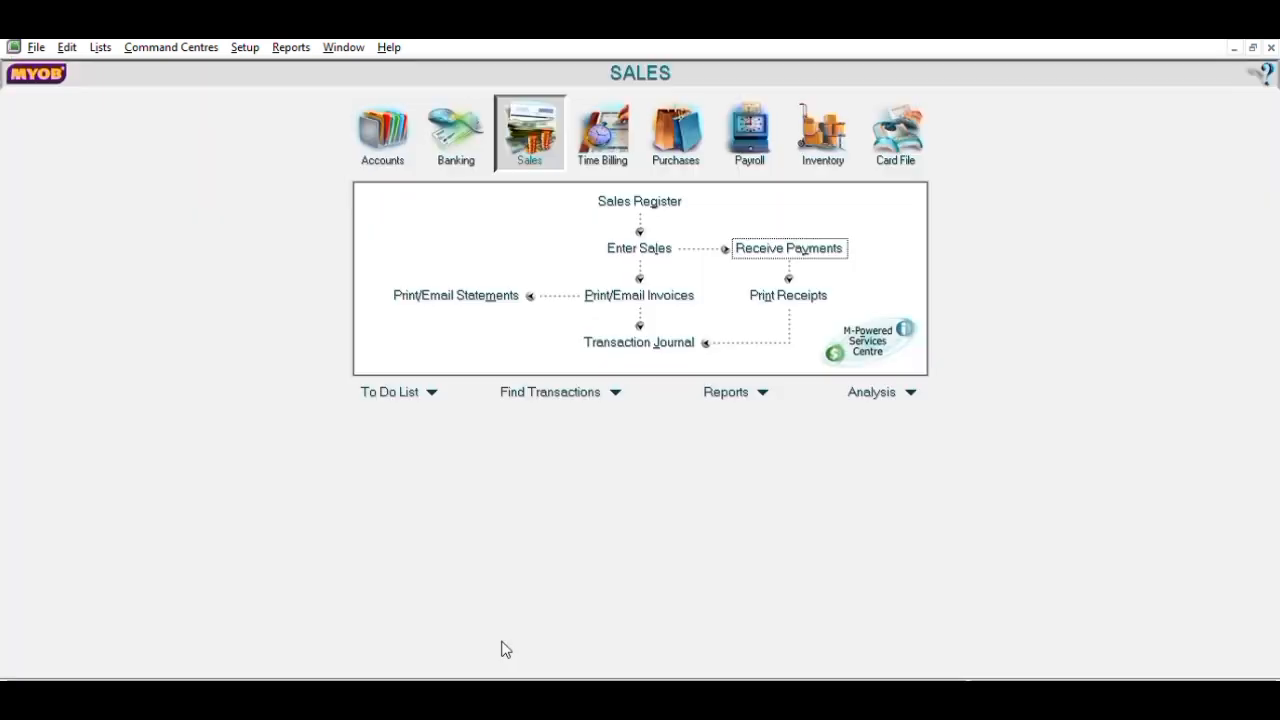
click(456, 135)
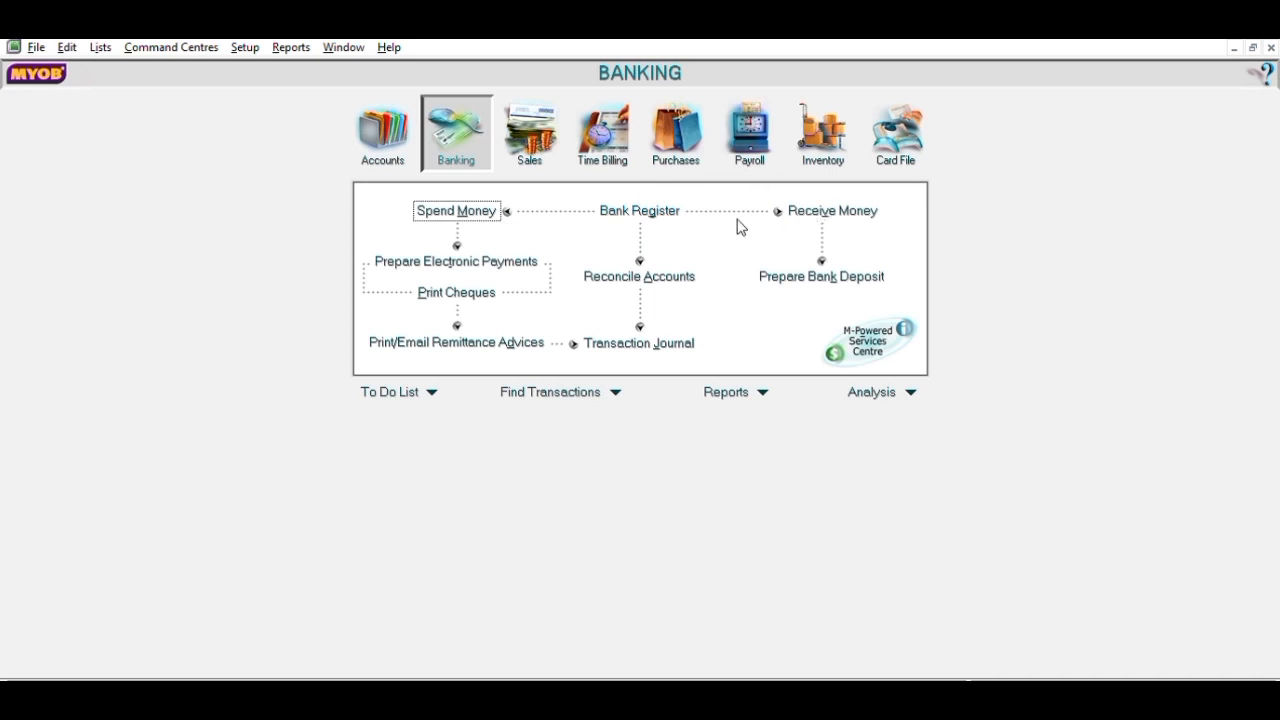
click(490, 211)
click(454, 126)
text(BKK12-2)
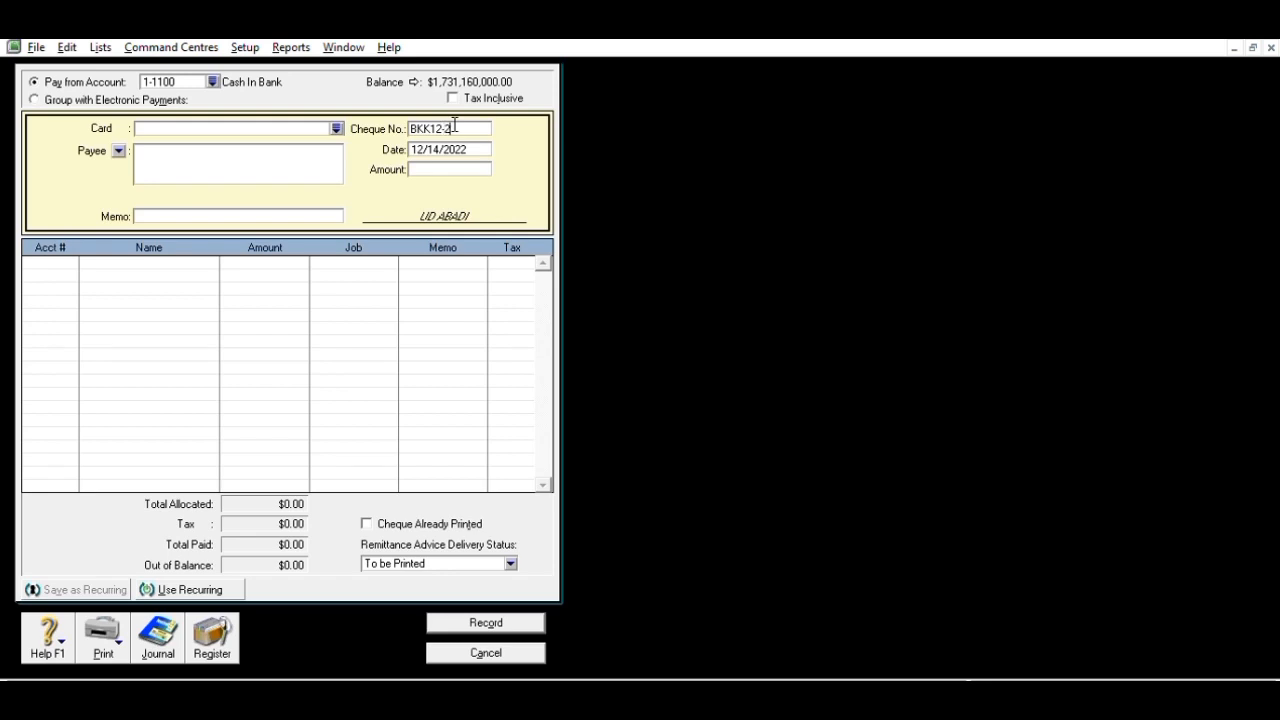
key(Tab)
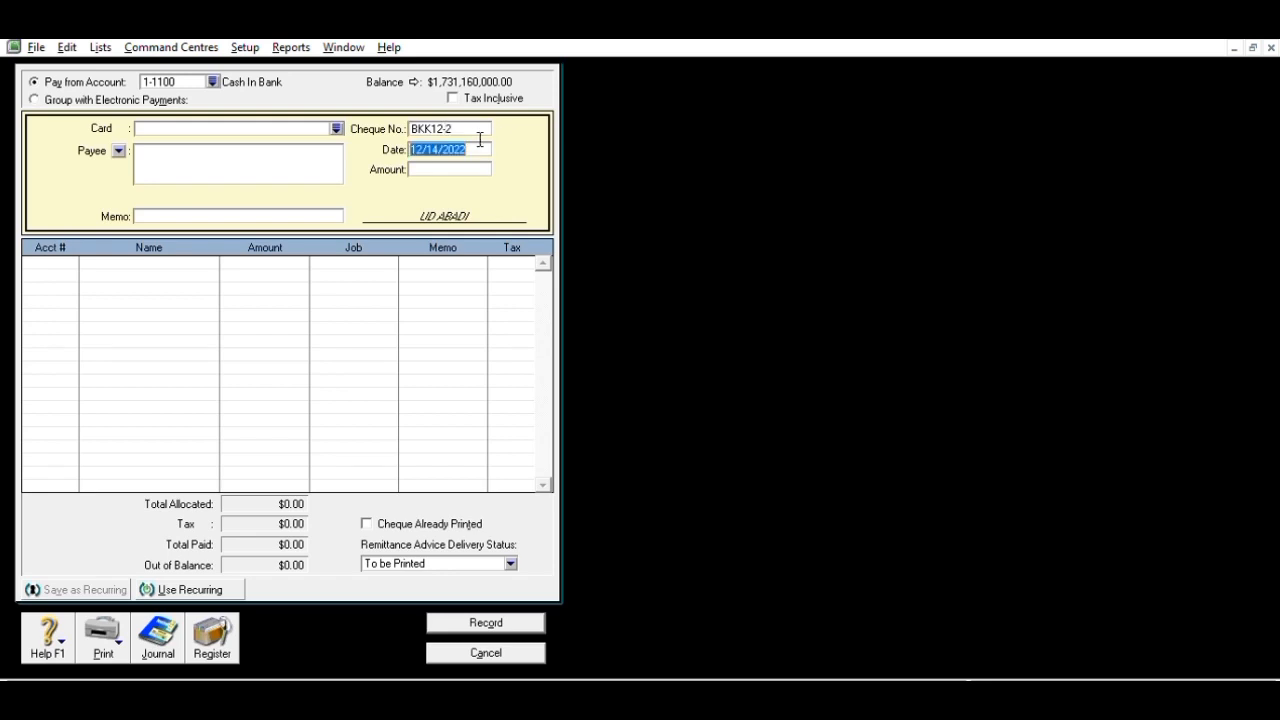
text(12/21/2022)
key(Tab)
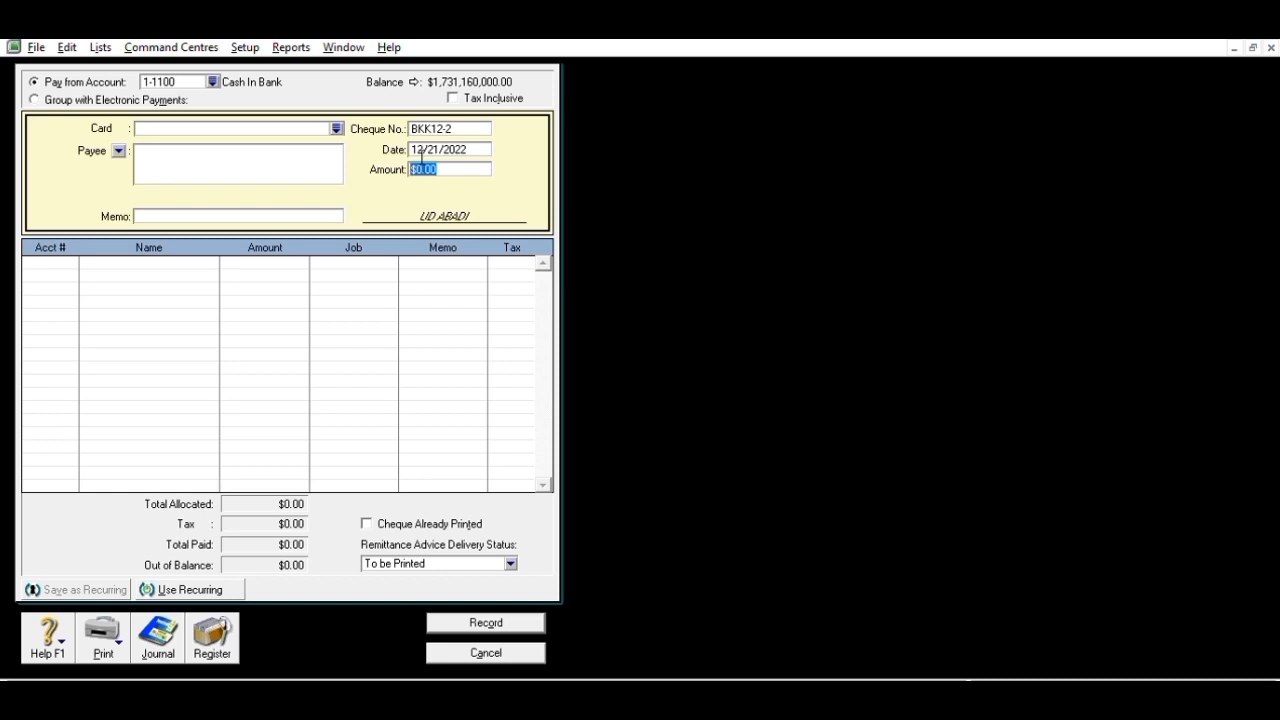
text(5,90)
text(0,)
text(000)
key(Tab)
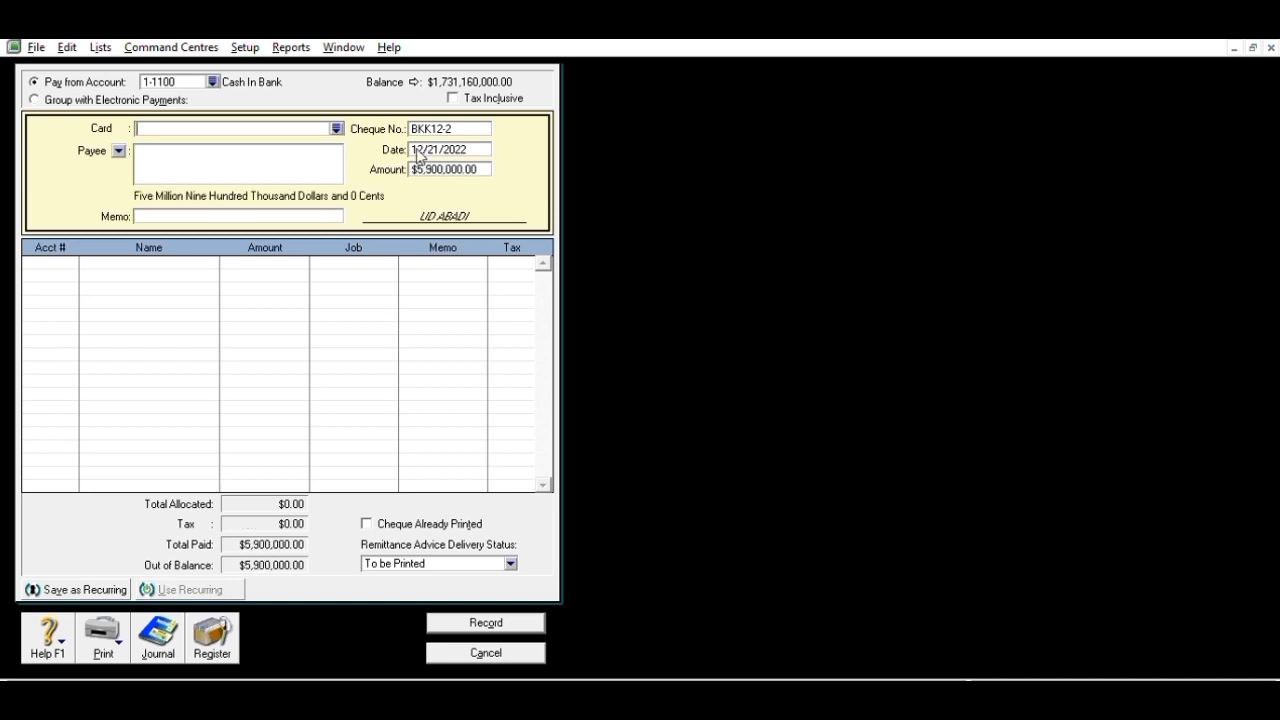
- Complete the allocation line to Expense Payable and record the wages cheque
click(271, 216)
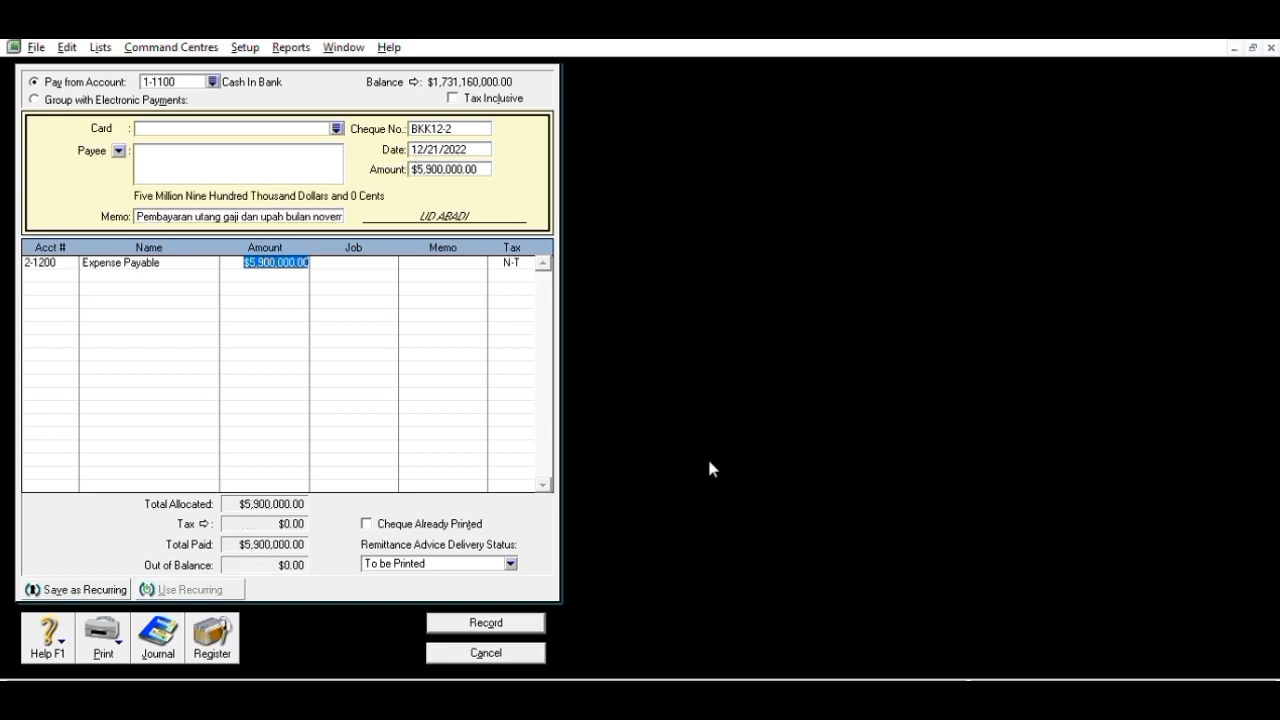
key(Tab)
key(Tab)
key(Tab)
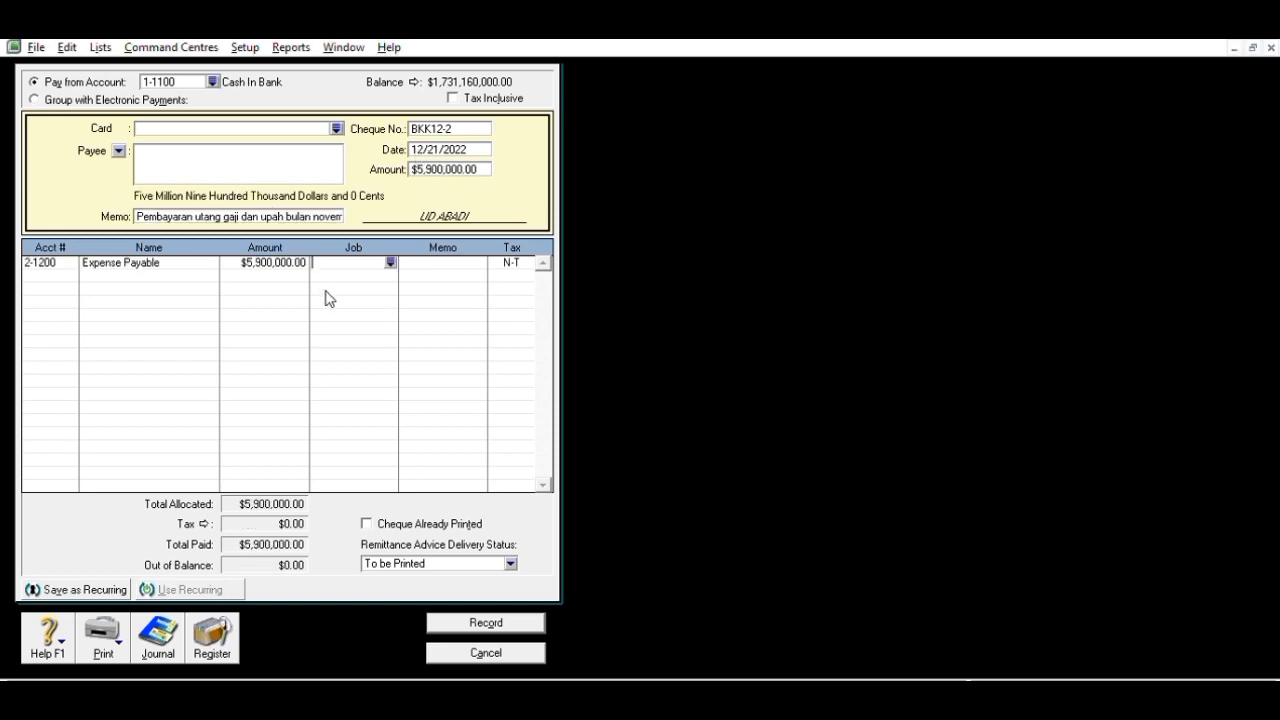
click(511, 615)
click(500, 648)
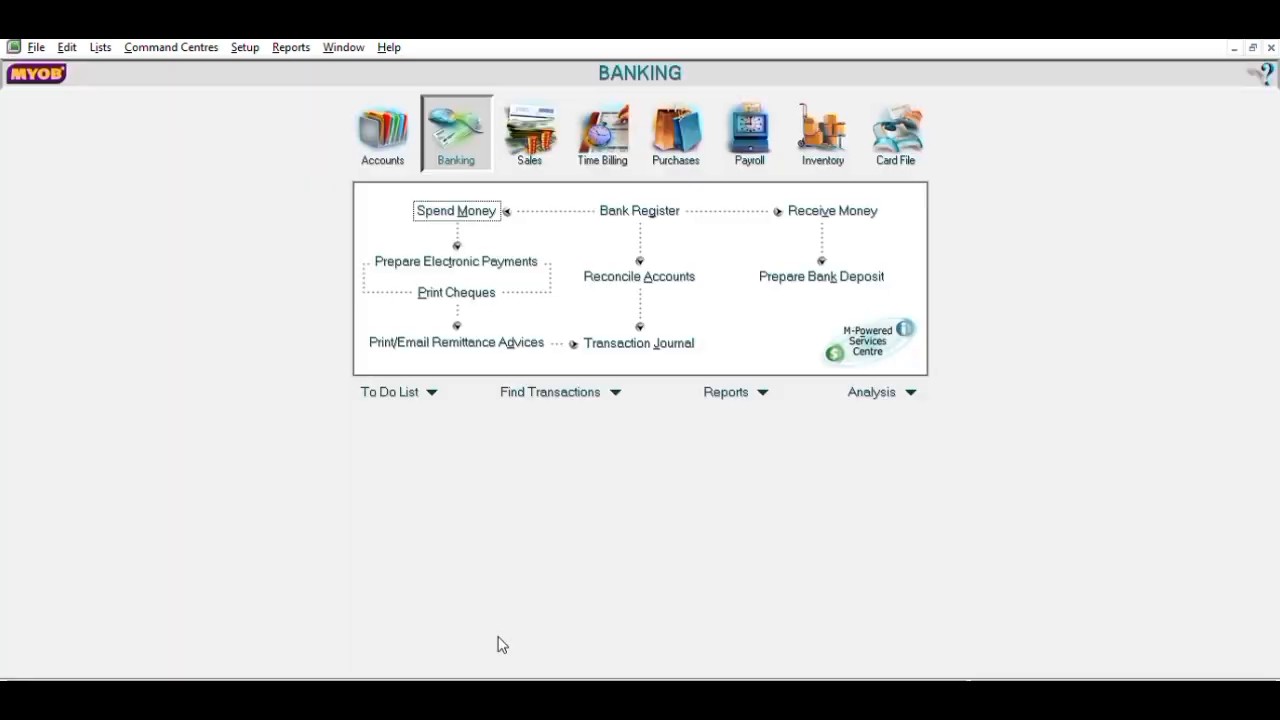
- Start a new cash payment with memo 'Pembayaran Pokok Pinjaman & Bunga Pinjaman'
click(449, 208)
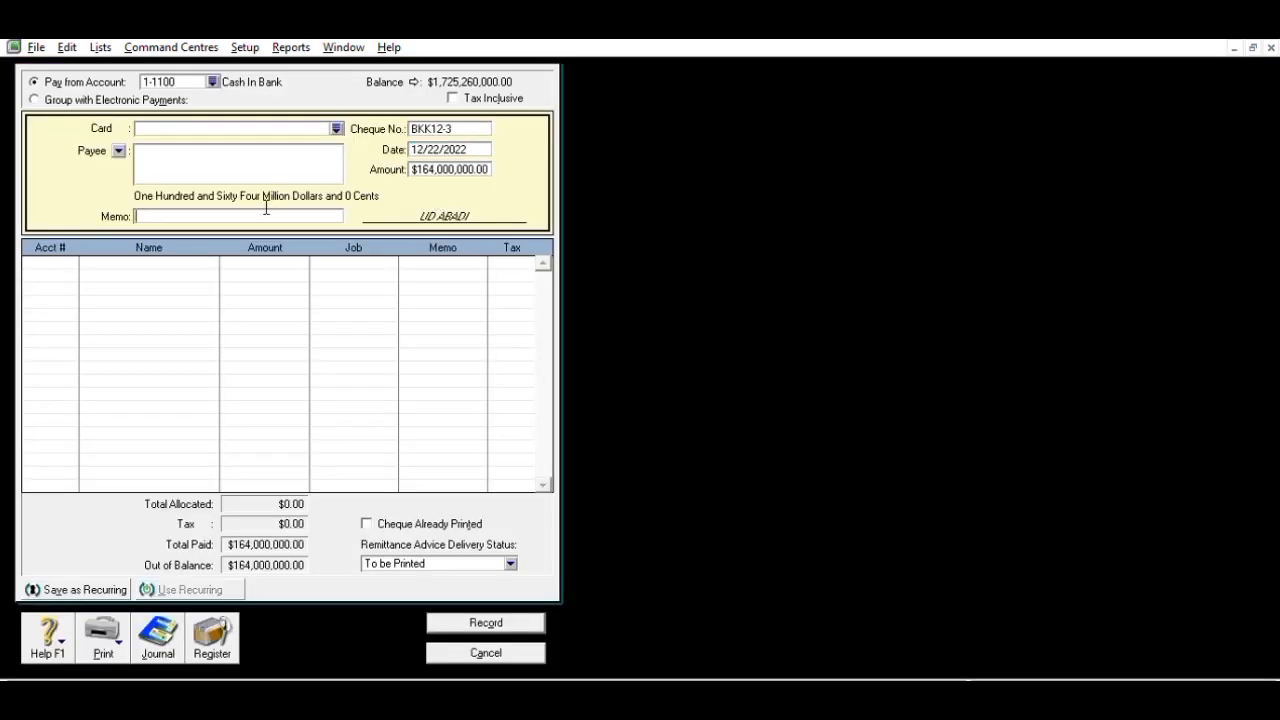
click(266, 212)
text(Pembayaran Pokok Pina)
key(BackSpace)
text(jaman & Bunga Pinjaman)
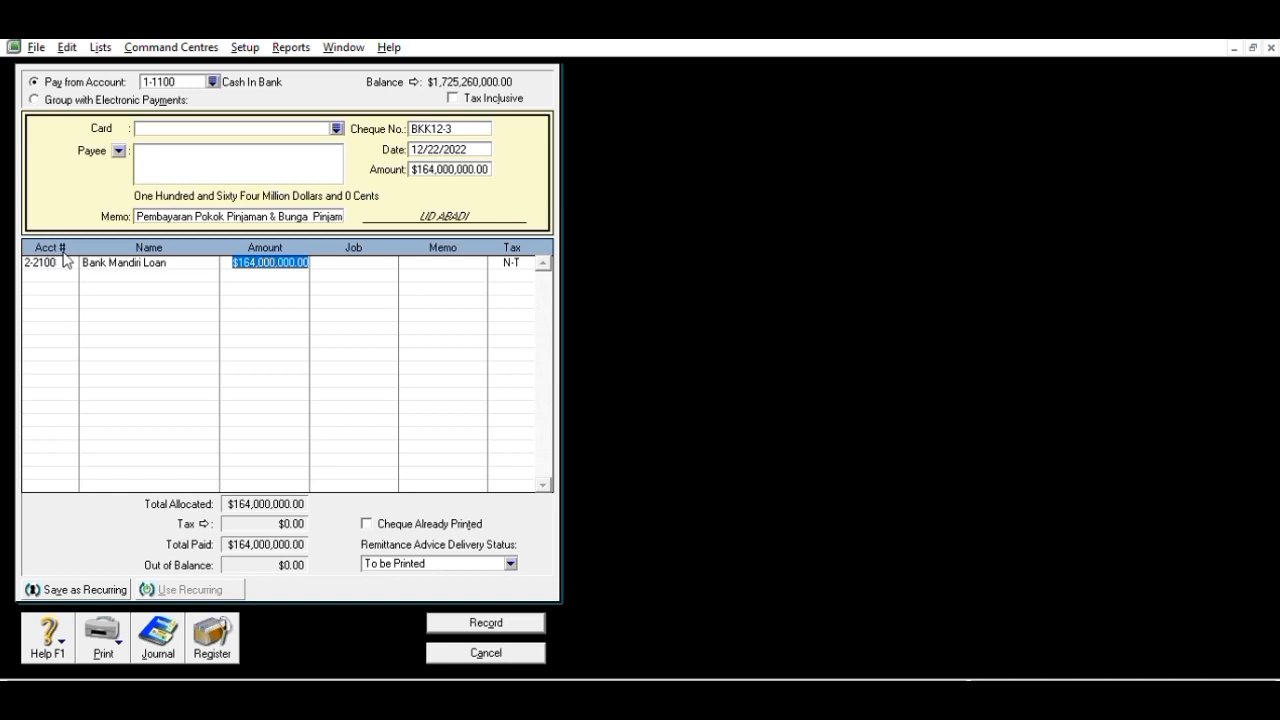
- Allocate 150,000,000 to Bank Mandiri Loan and 14,000,000 to Interest Expense, then record
click(72, 266)
click(72, 275)
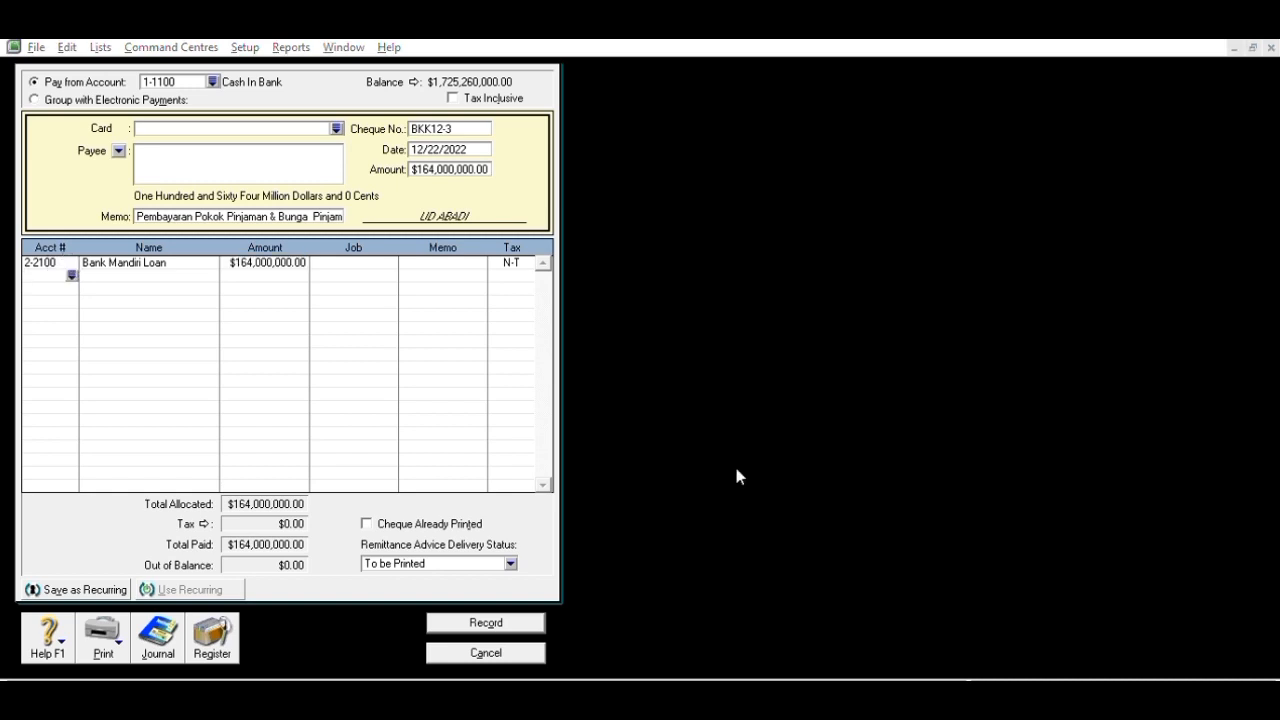
double_click(737, 470)
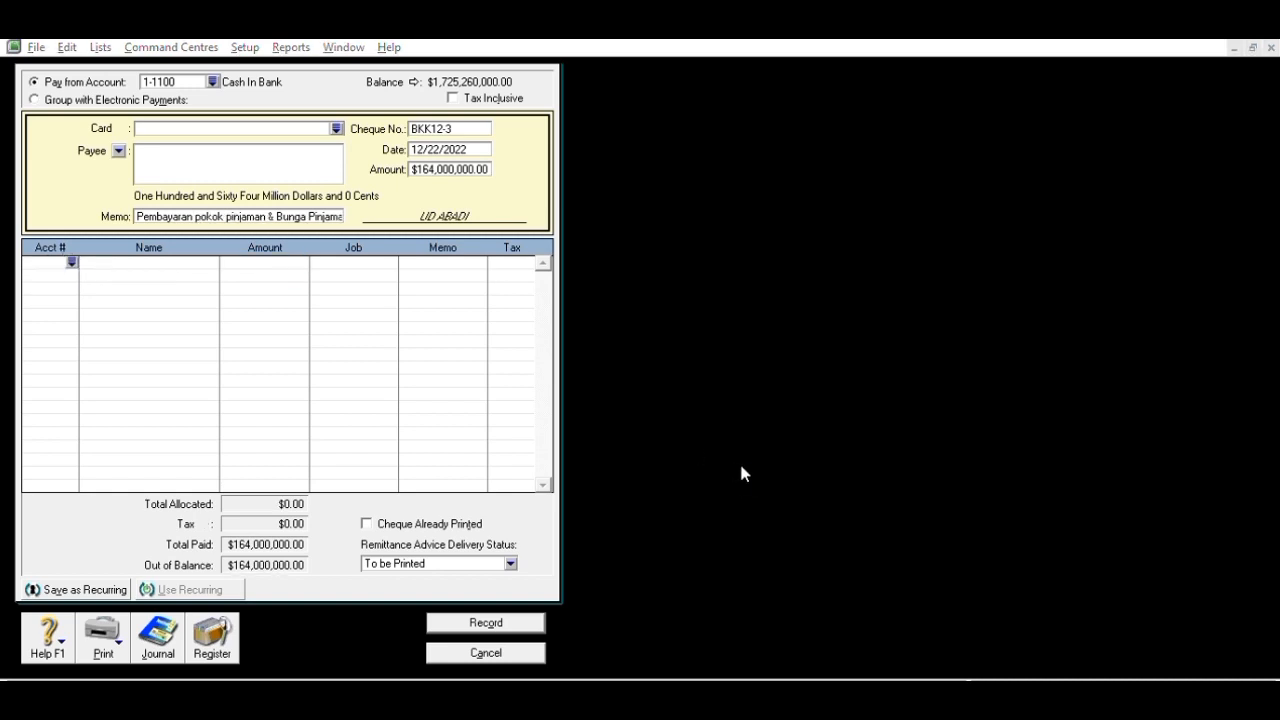
click(741, 467)
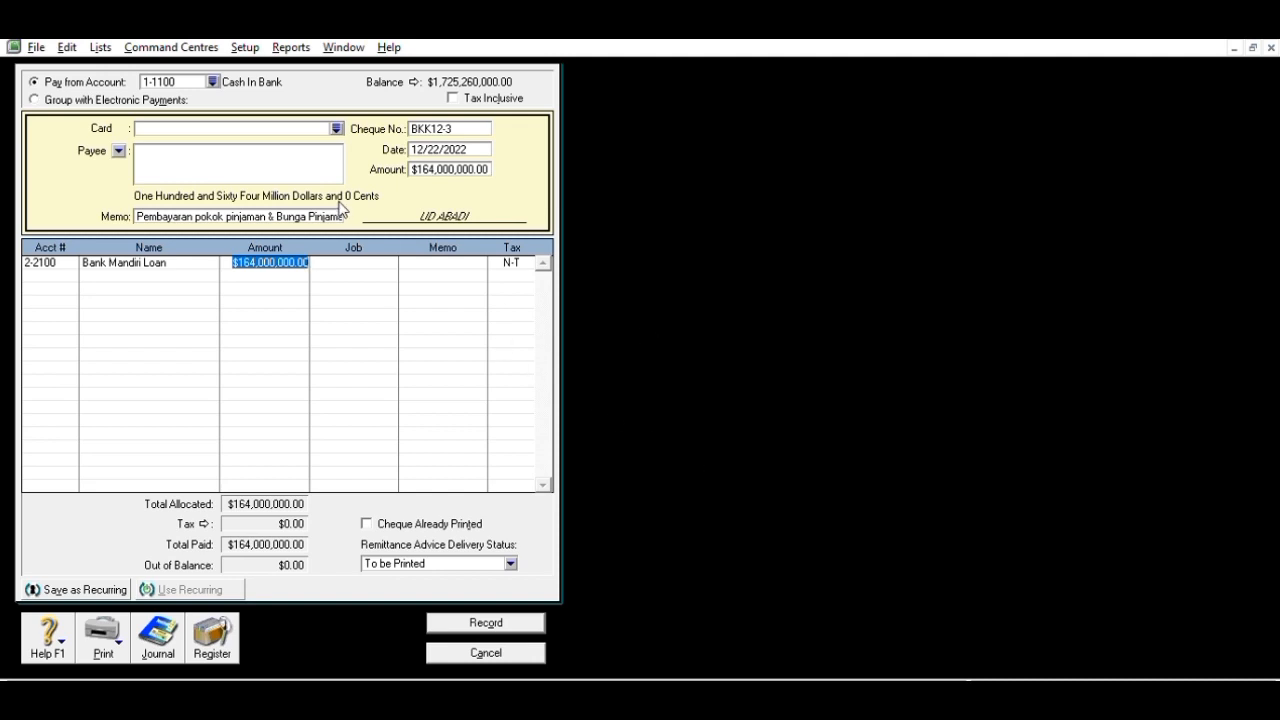
text(1)
key(Return)
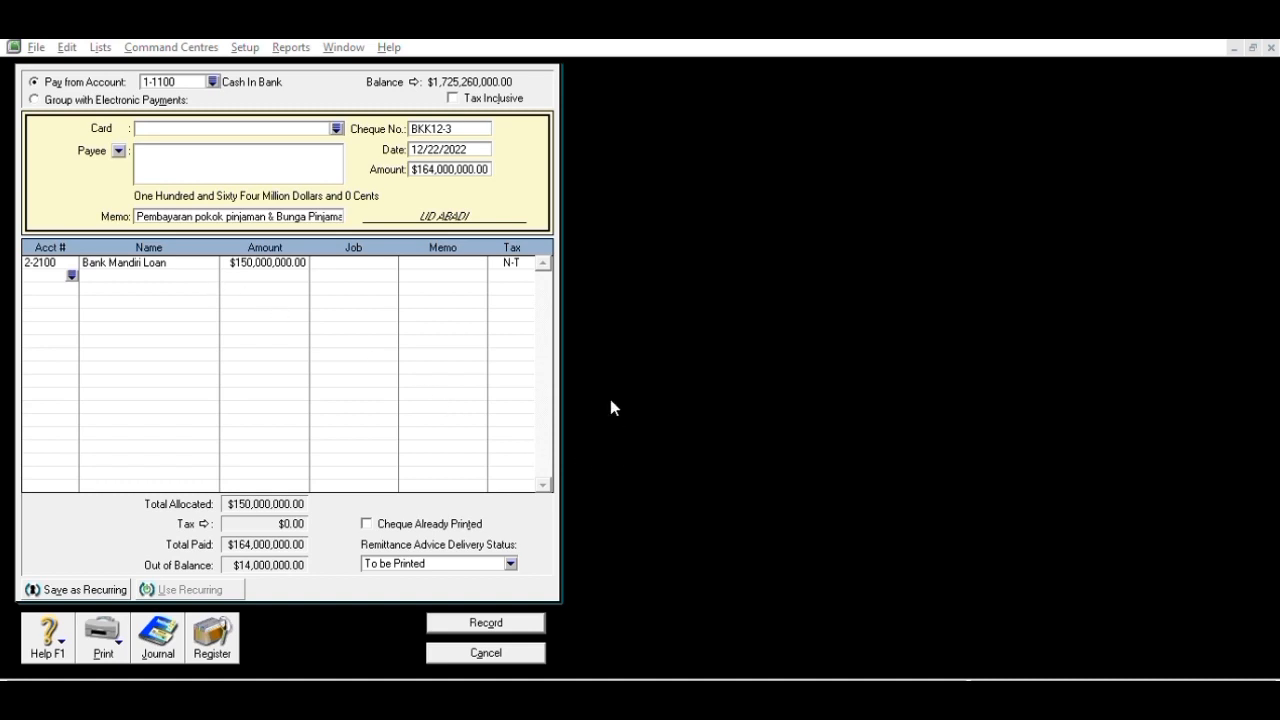
double_click(695, 467)
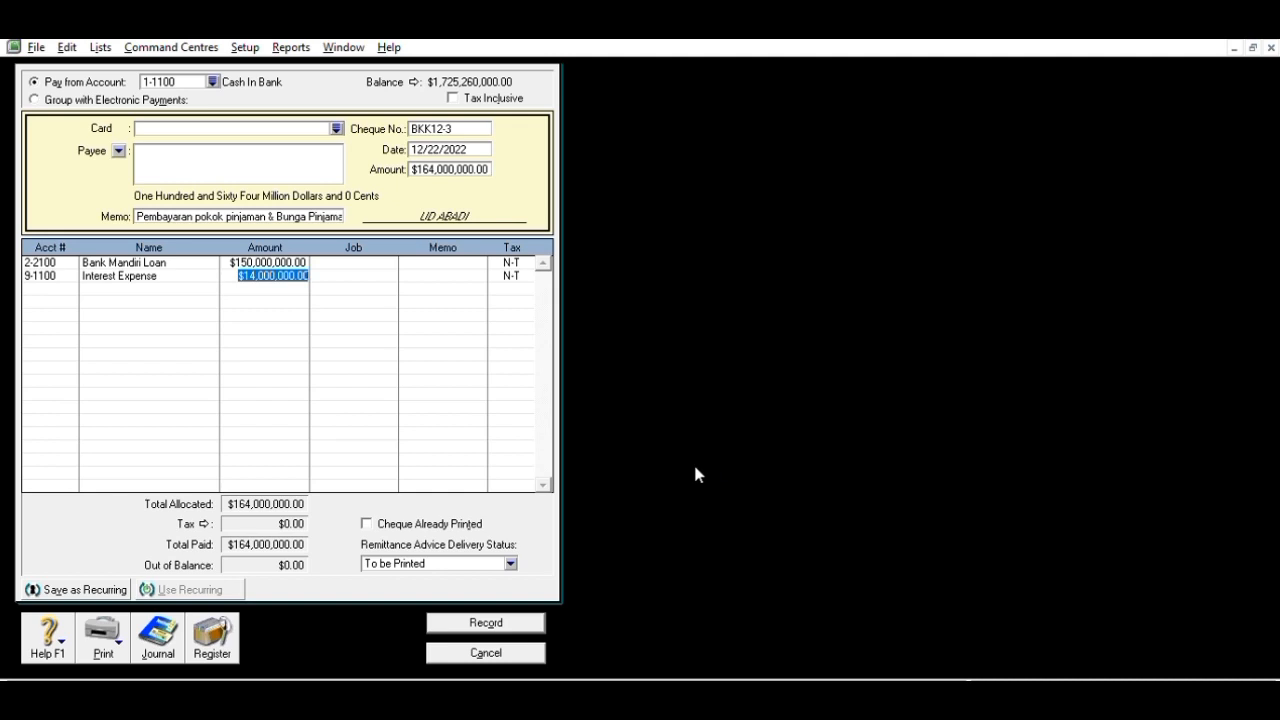
key(Tab)
key(Tab)
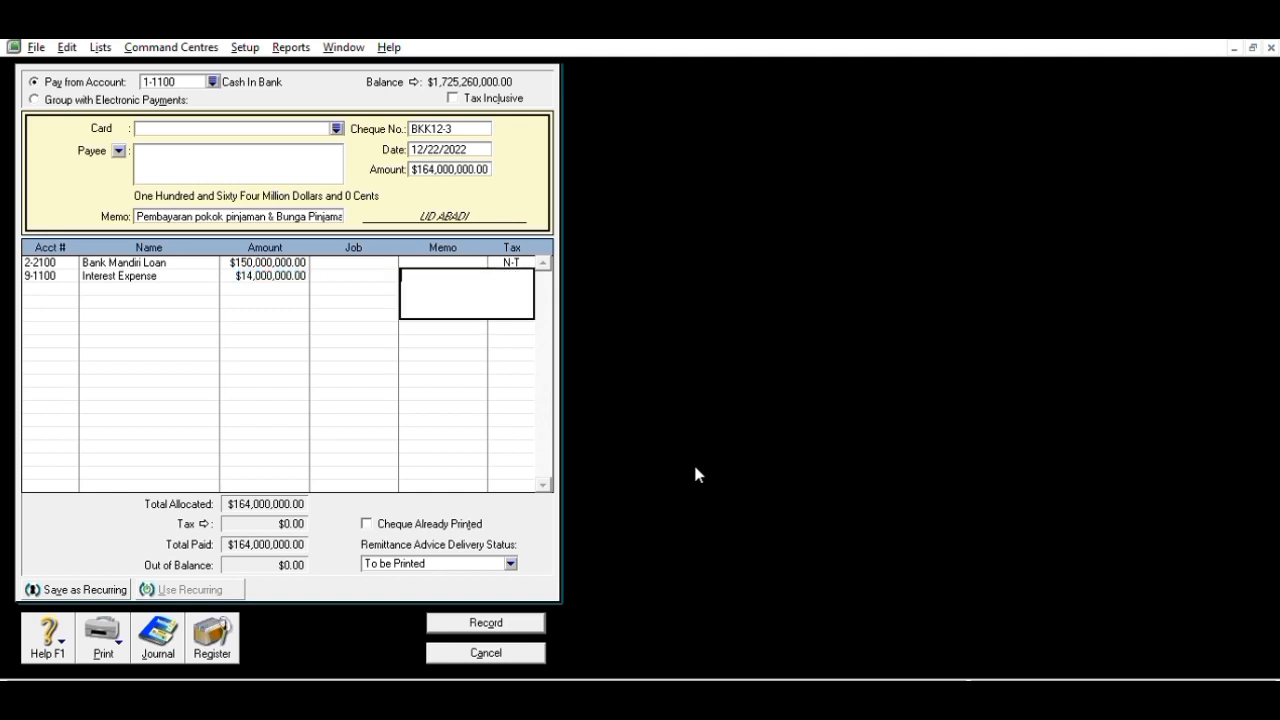
click(503, 618)
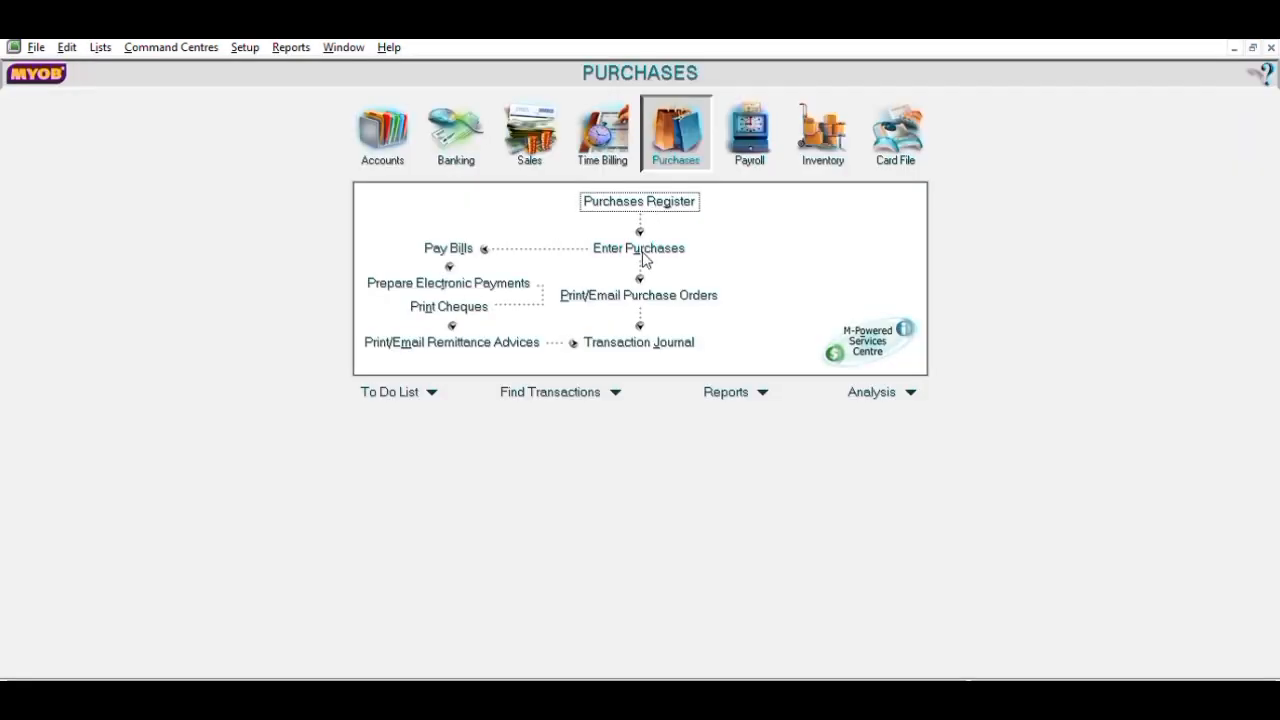
- Enter supplier payment BKK12-4 to PT Gunung Kawi dated 12/24/2022 for 200,000,000
click(476, 247)
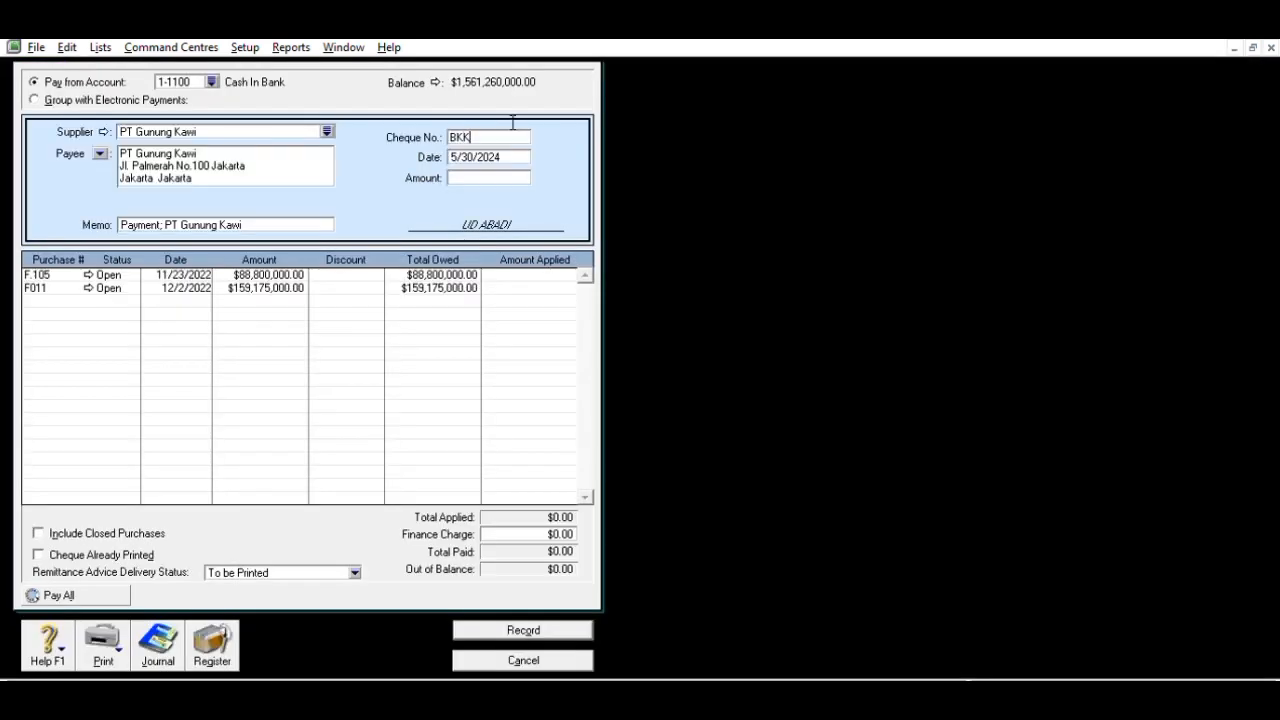
text(2-4)
key(Tab)
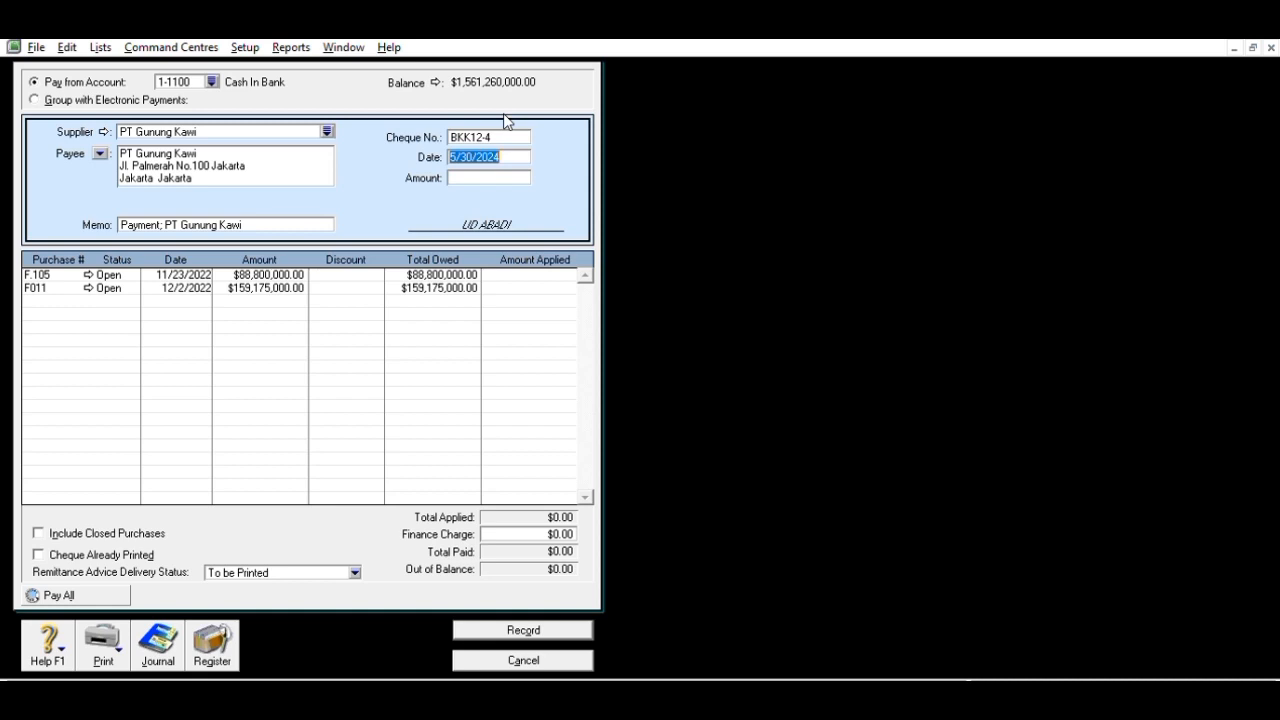
text(12/24/2022)
key(Tab)
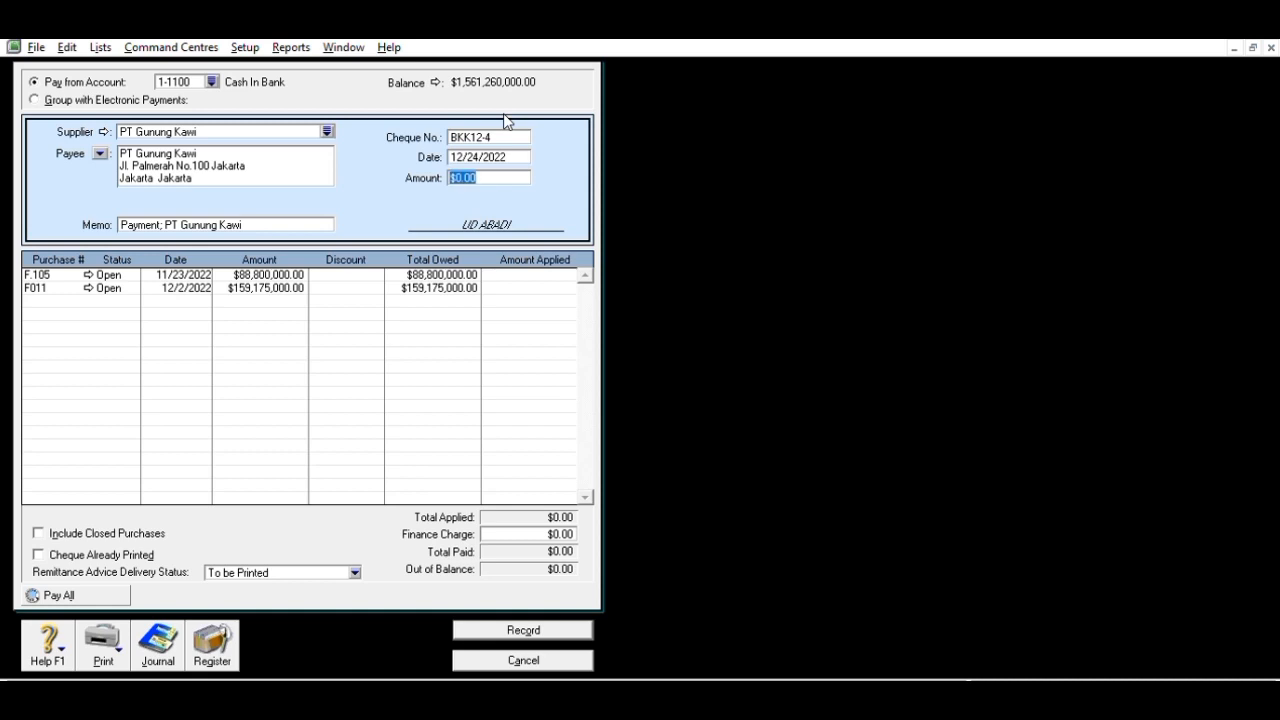
text(2000)
text(000)
key(Tab)
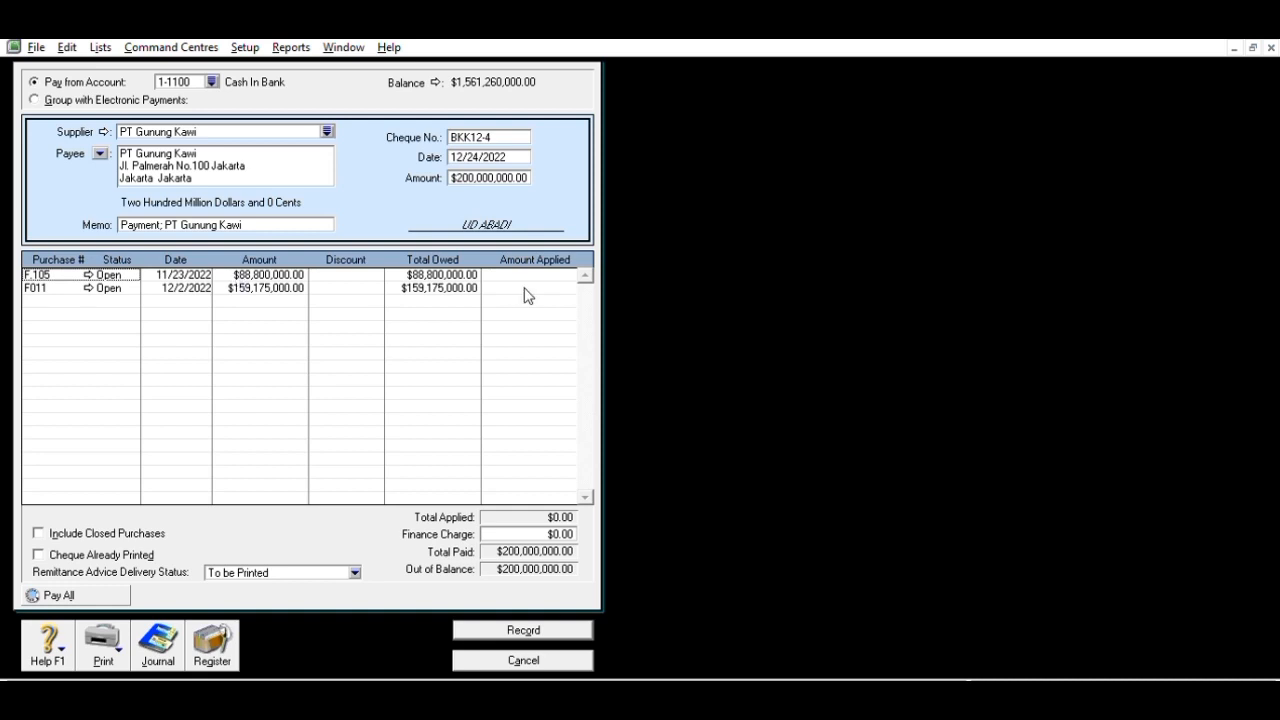
- Apply the payment fully to F.105 and the remaining 111,200,000 to F011, then record it
click(576, 270)
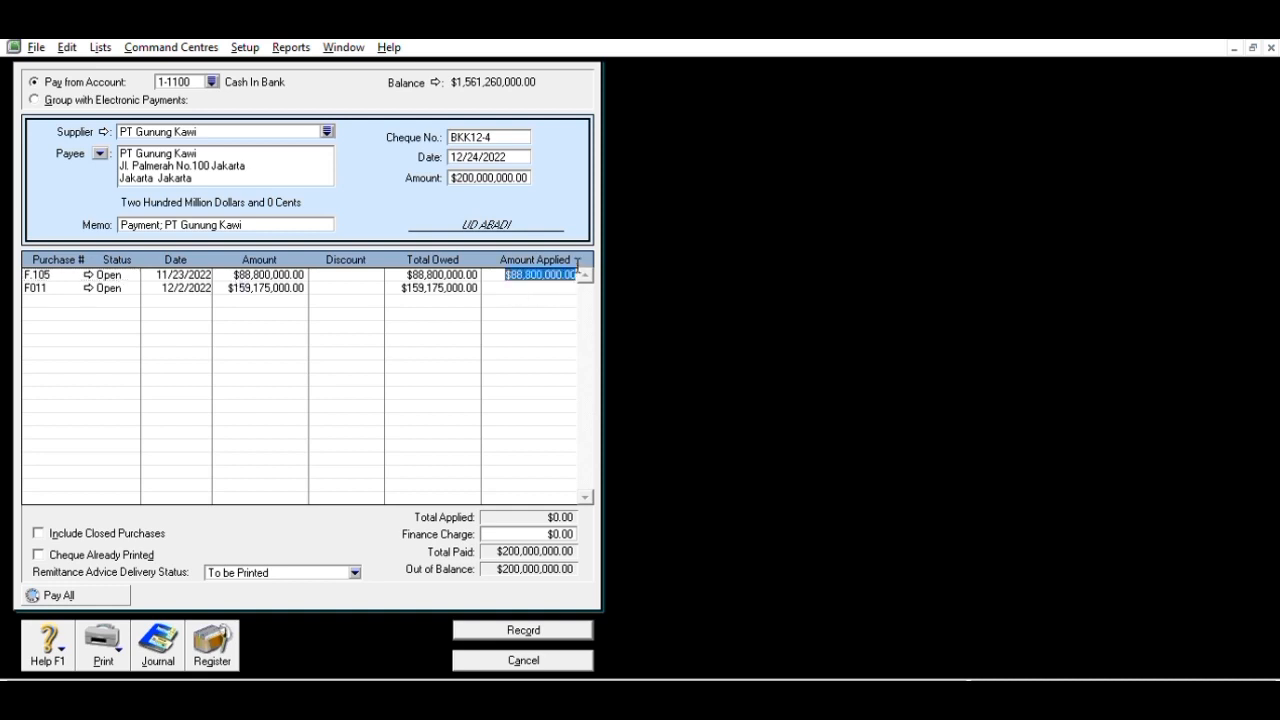
key(Tab)
key(Tab)
key(Tab)
key(Tab)
key(Tab)
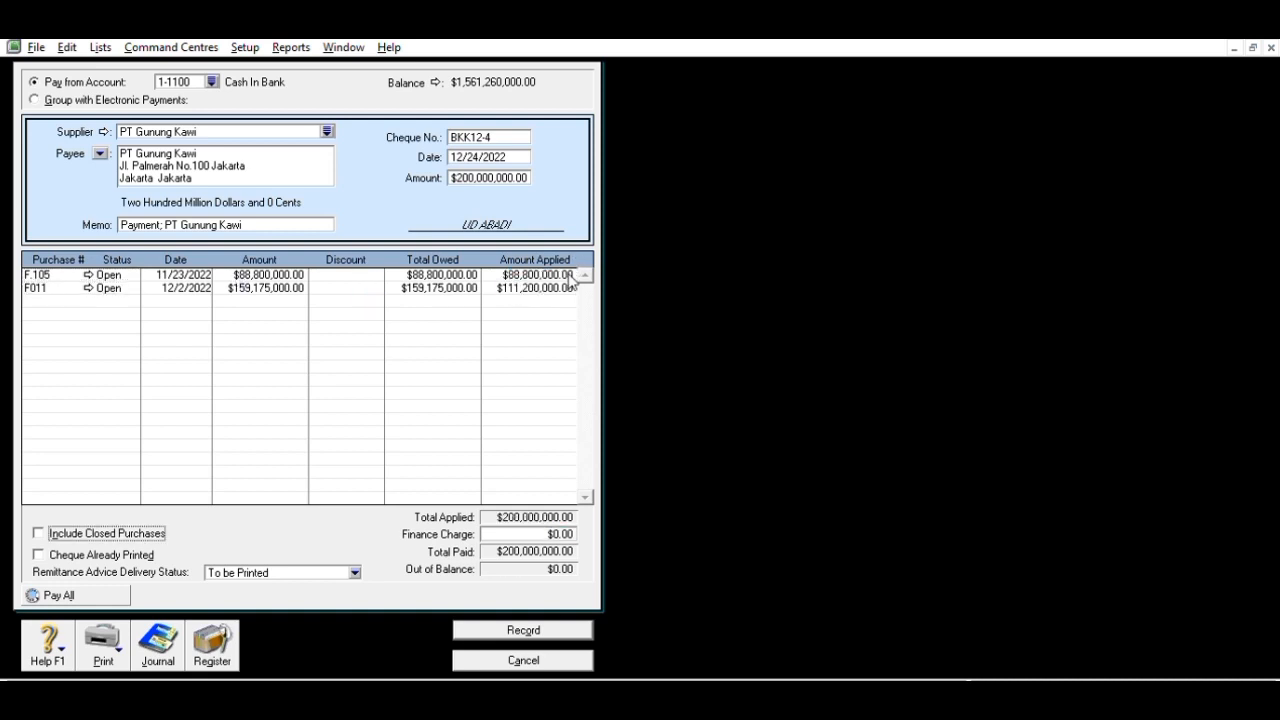
click(560, 628)
click(497, 655)
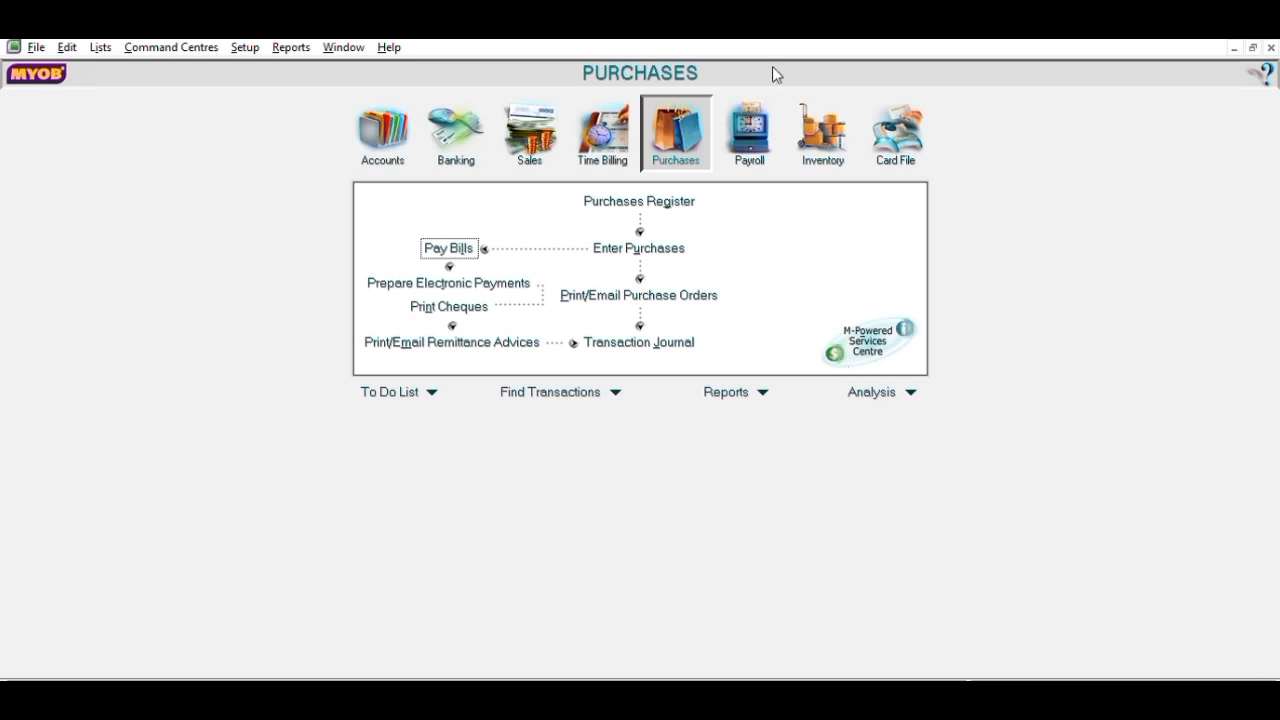
- Enter a PT Bromo Asri bill payment dated 12/26/2022 for 234,000,000
click(460, 243)
text(12/)
text(26/2022)
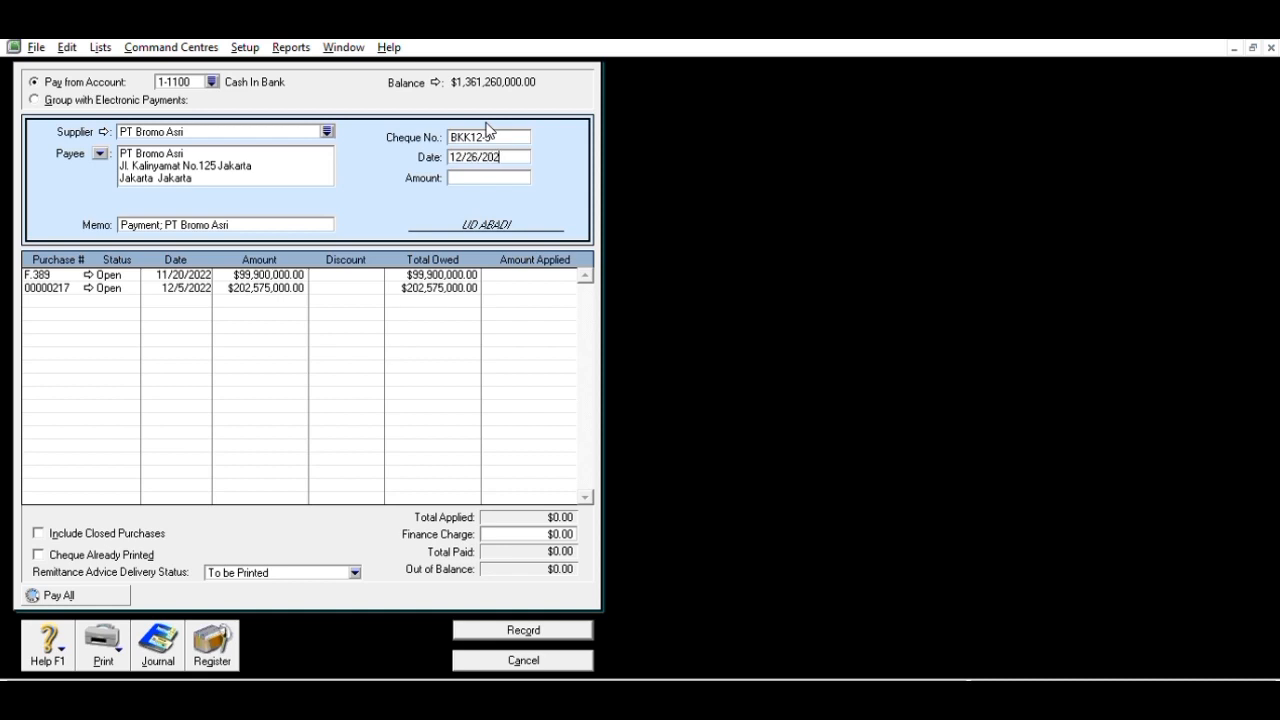
key(Tab)
text(234,)
text(000,00)
text(0)
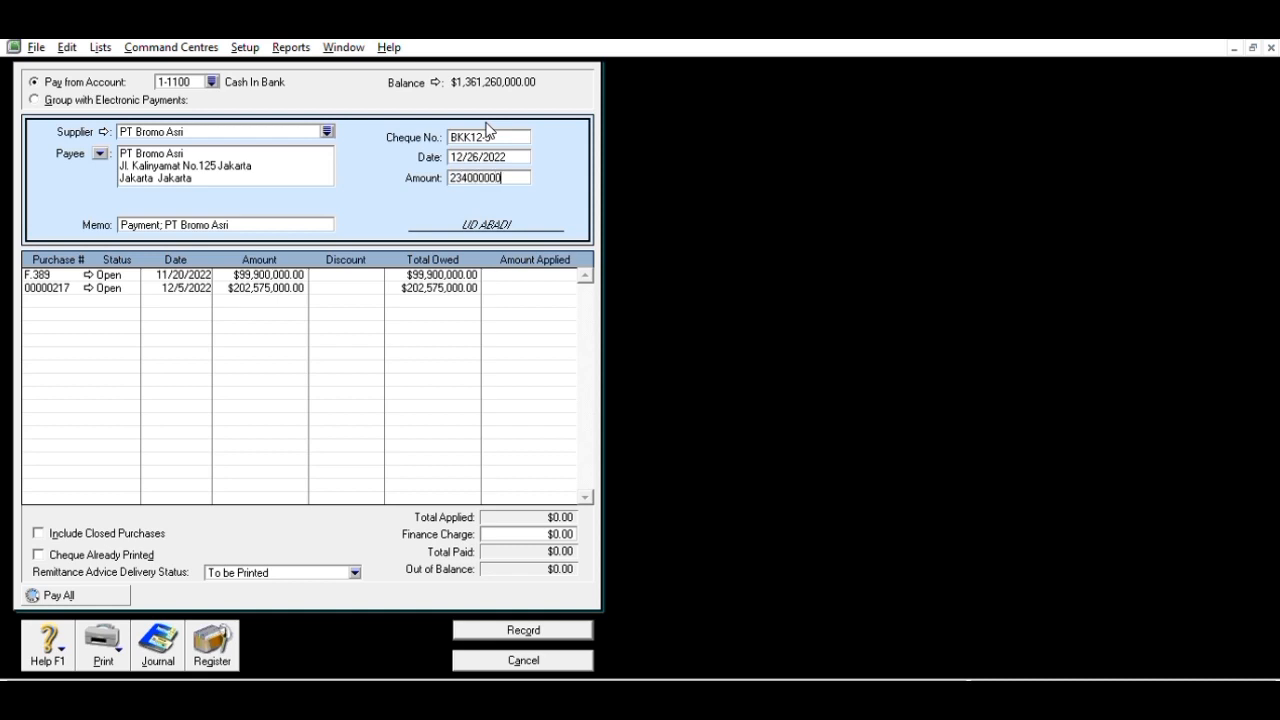
key(Tab)
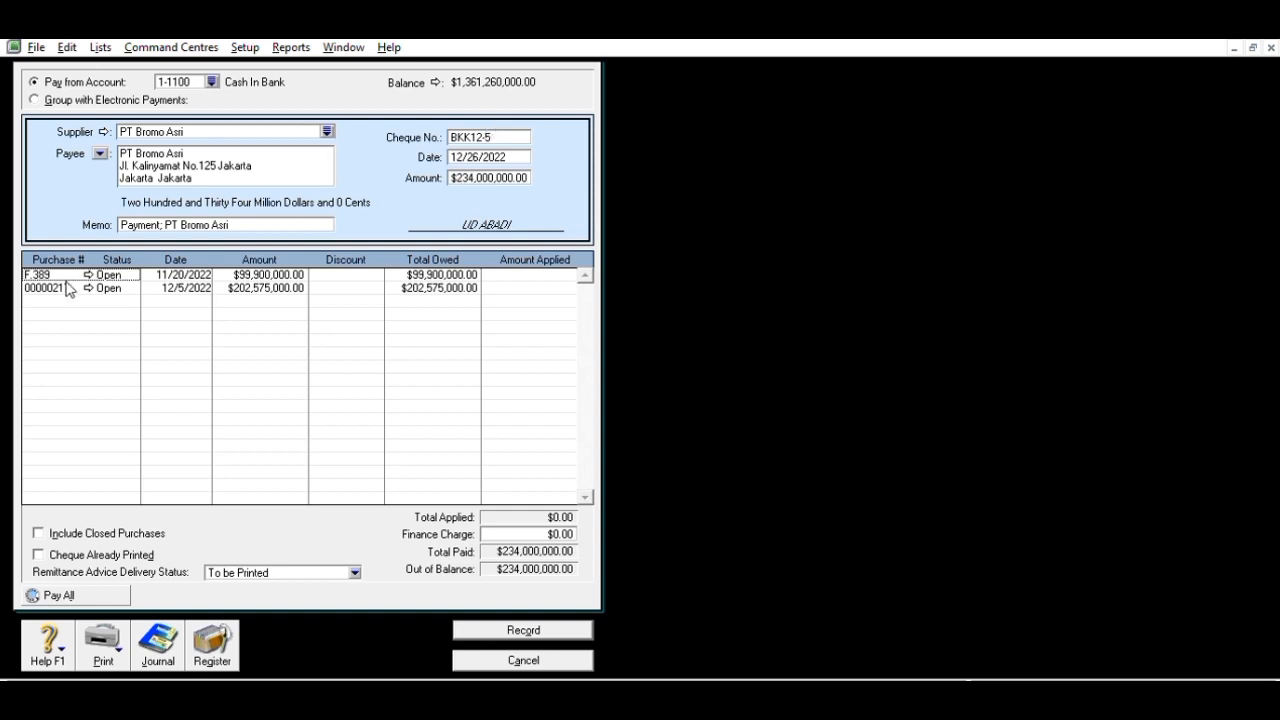
- Apply it fully to F.389 and 134,100,000 to 00000217, then record the payment
click(556, 270)
key(Tab)
key(Tab)
key(Tab)
key(Tab)
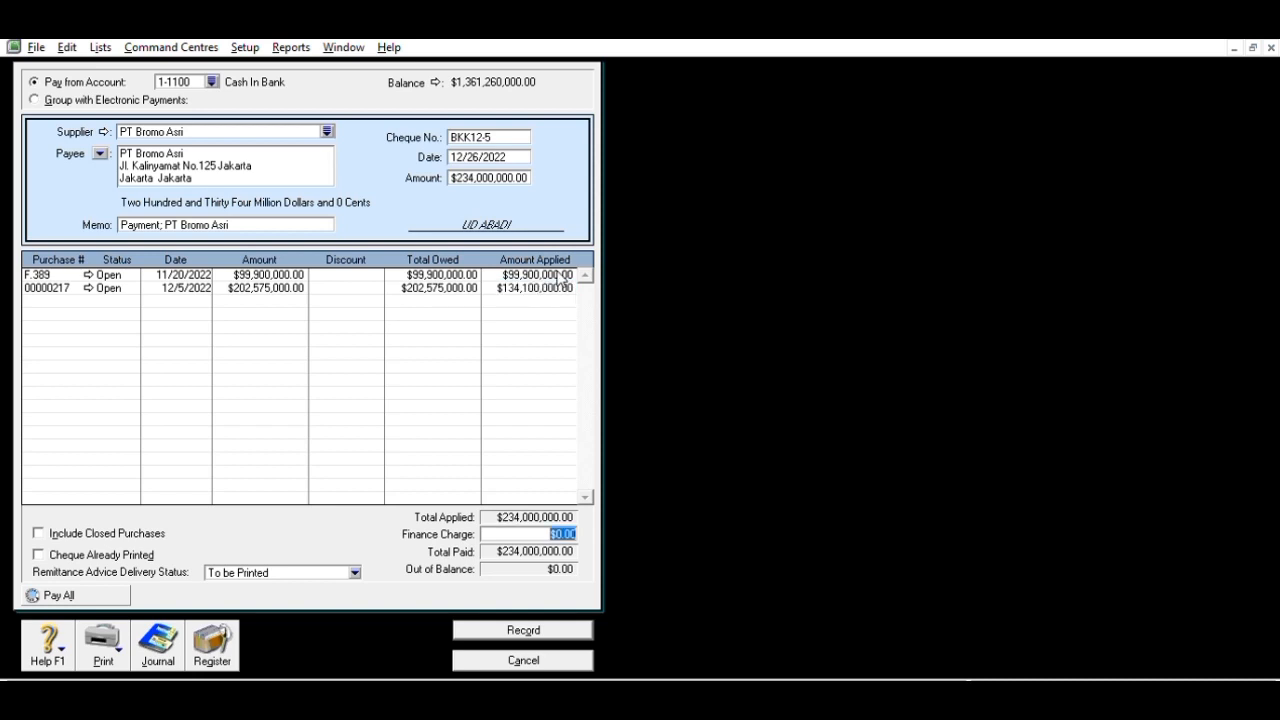
click(560, 627)
click(380, 318)
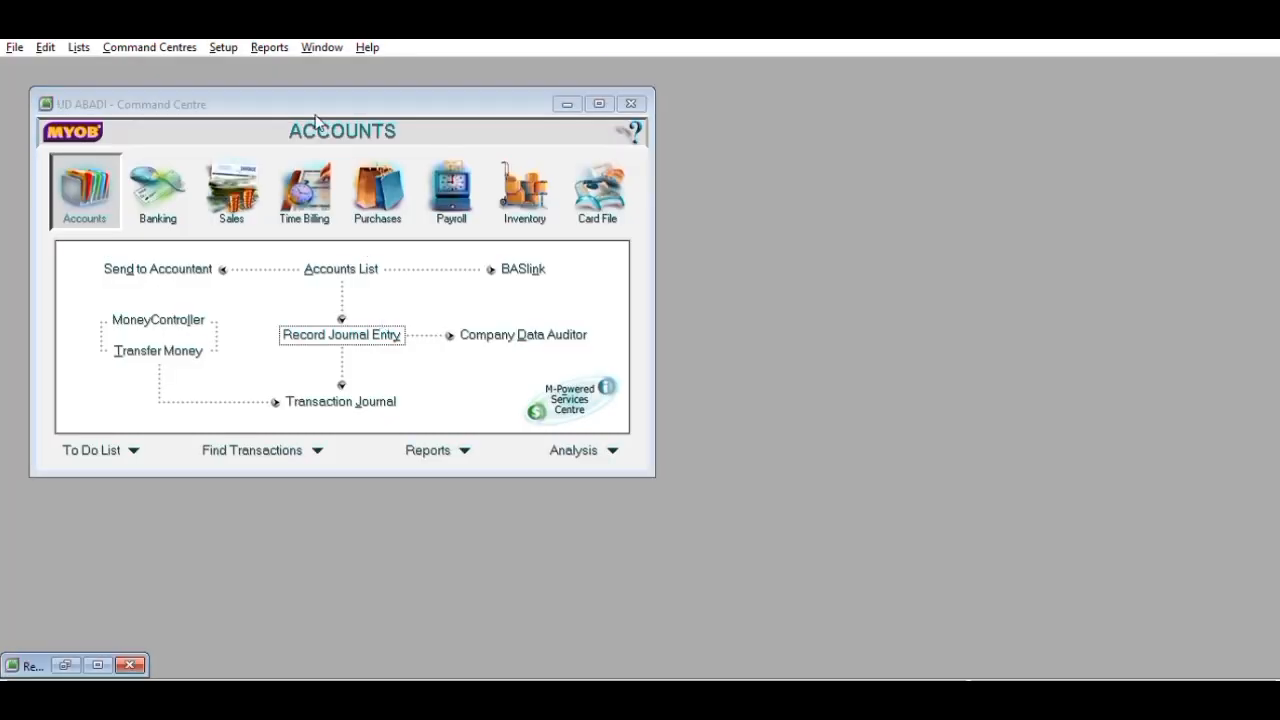
- Start a general journal entry debiting 6-1200 Store Supplies Expense 8,675,000
click(70, 660)
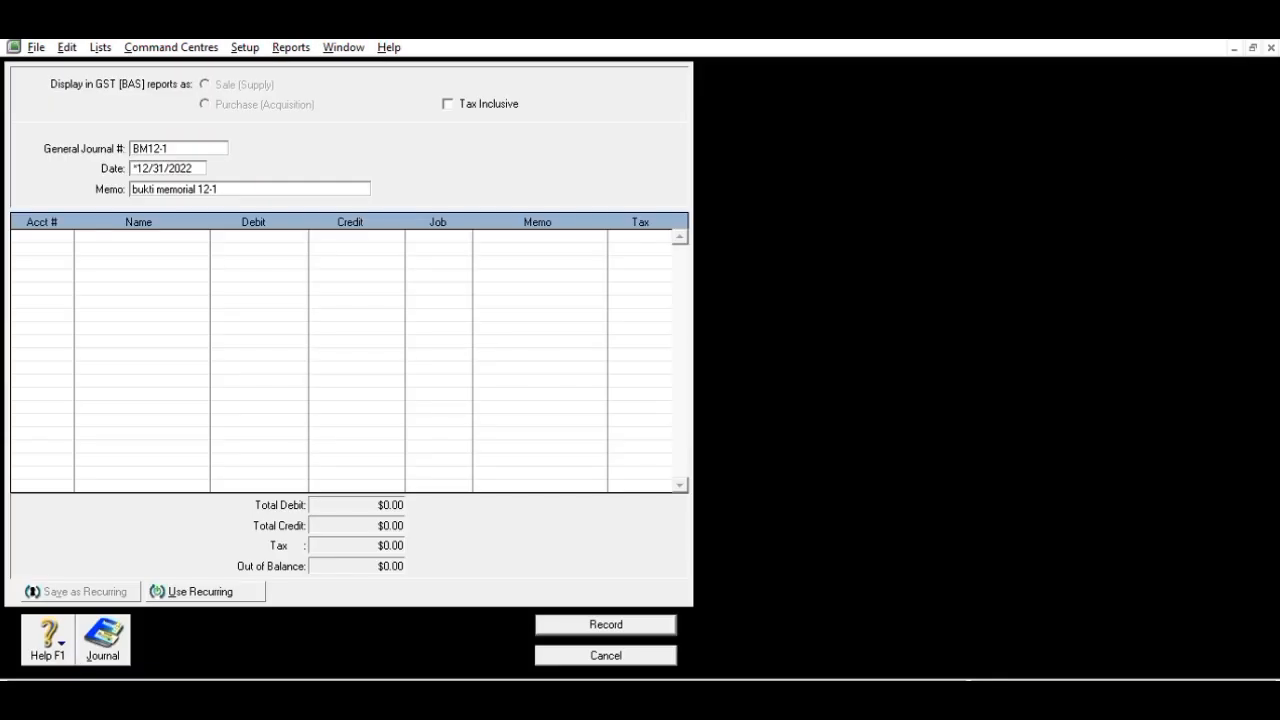
click(1252, 47)
click(117, 320)
key(alt+Tab)
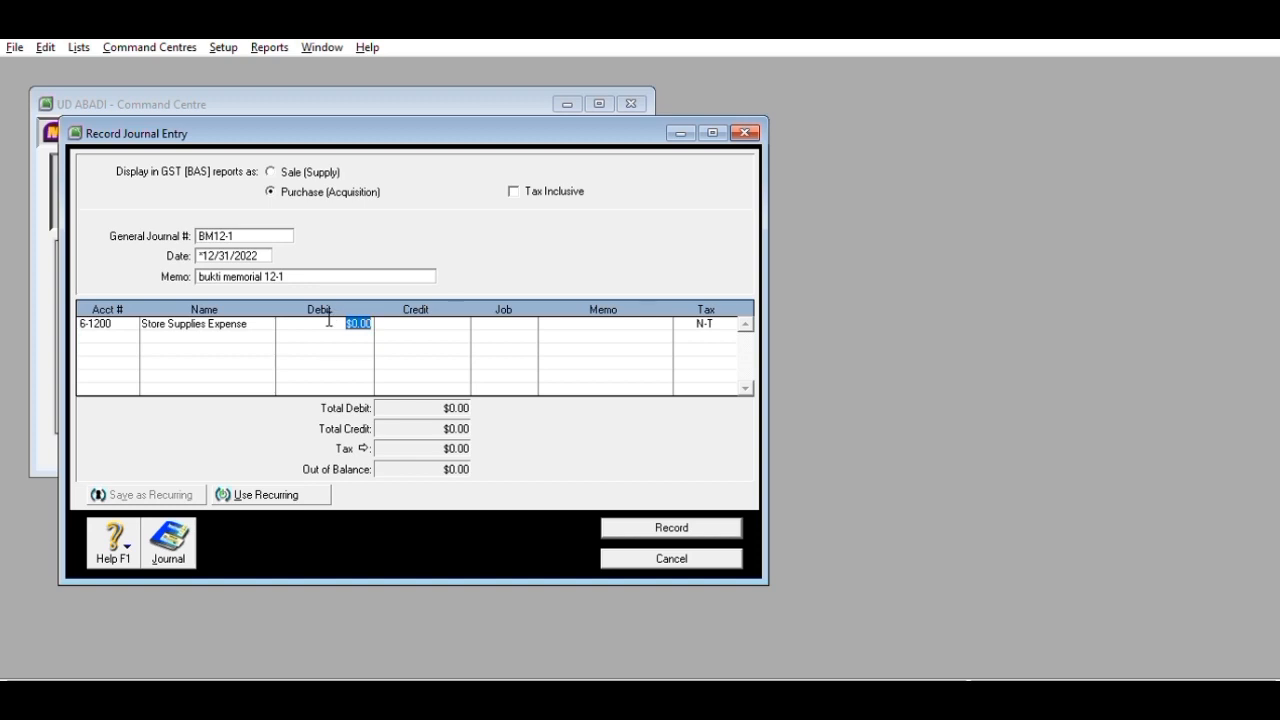
text(5)
text(8,67)
text(5,000)
key(Return)
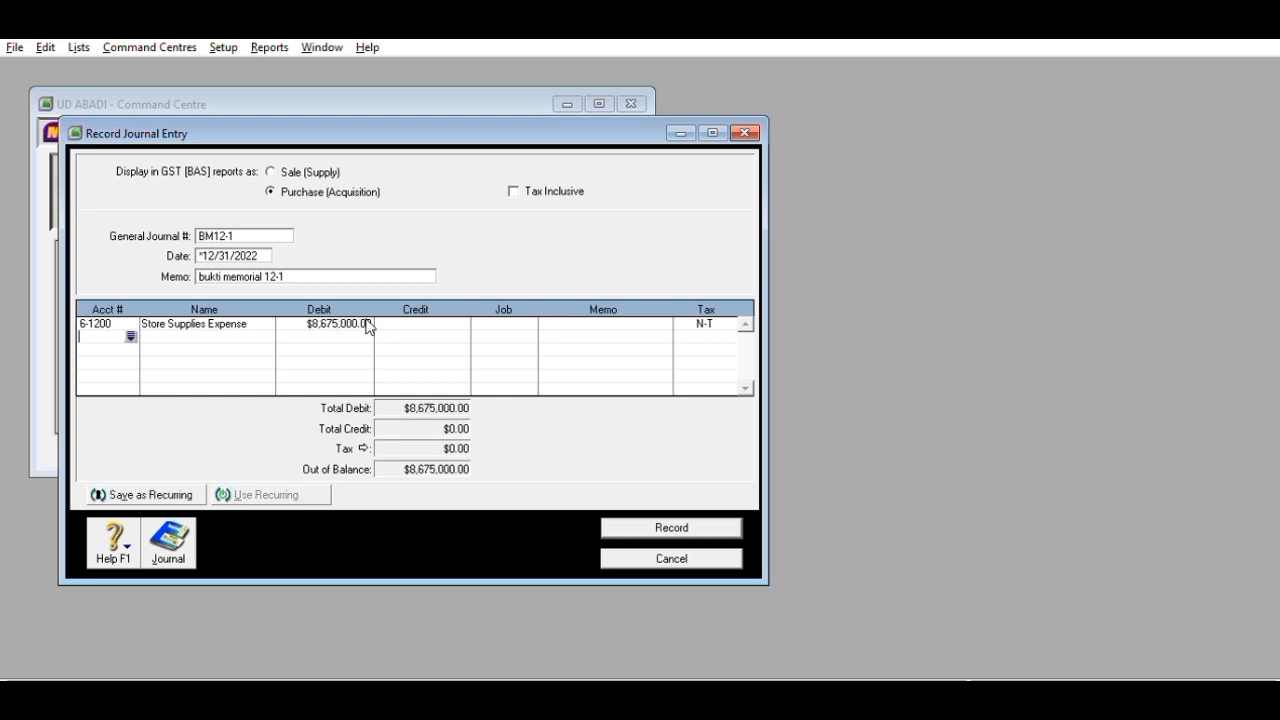
- Credit 1-1600 Store Supplies 8,675,000 and select Rent Expense on the third line
click(129, 334)
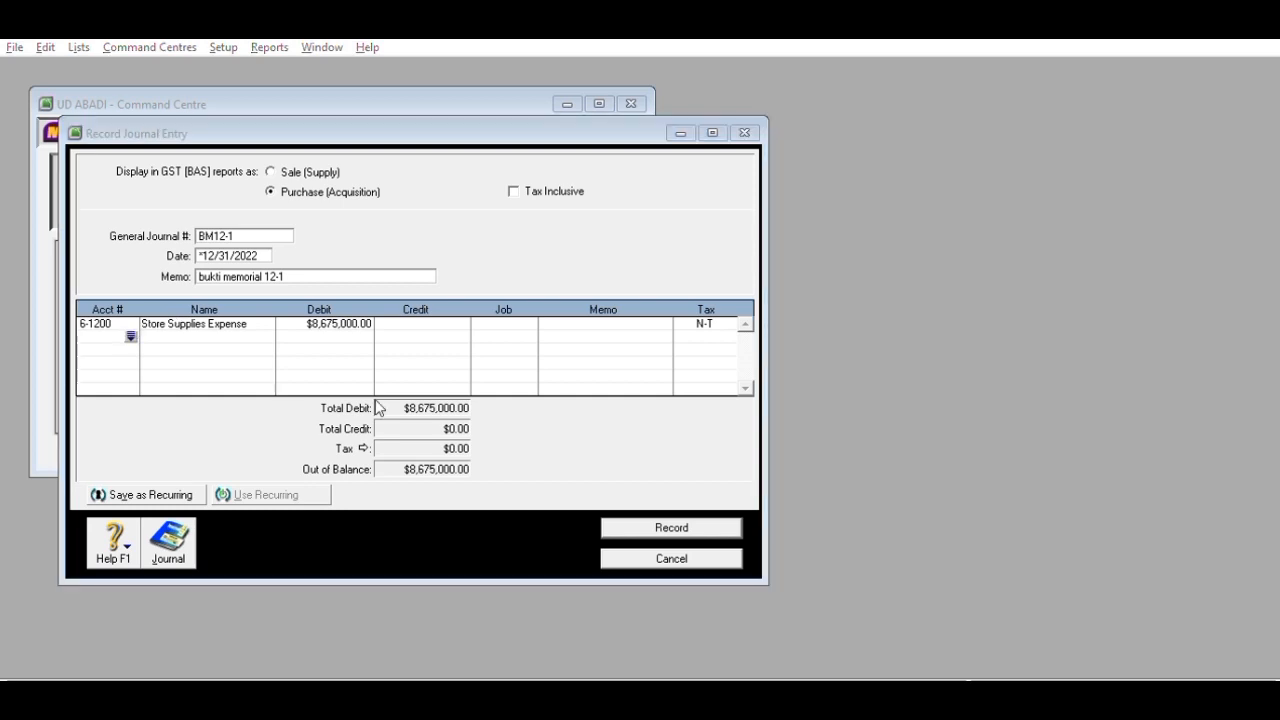
click(682, 460)
key(Tab)
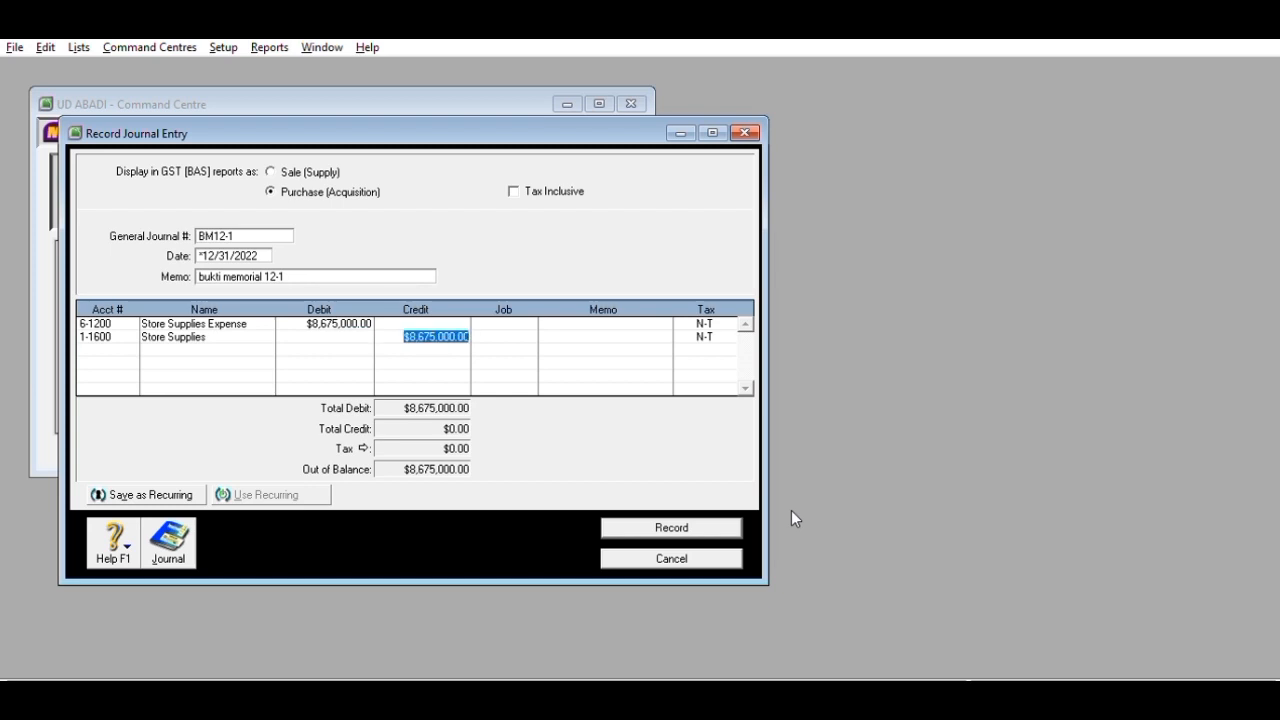
key(Return)
key(Return)
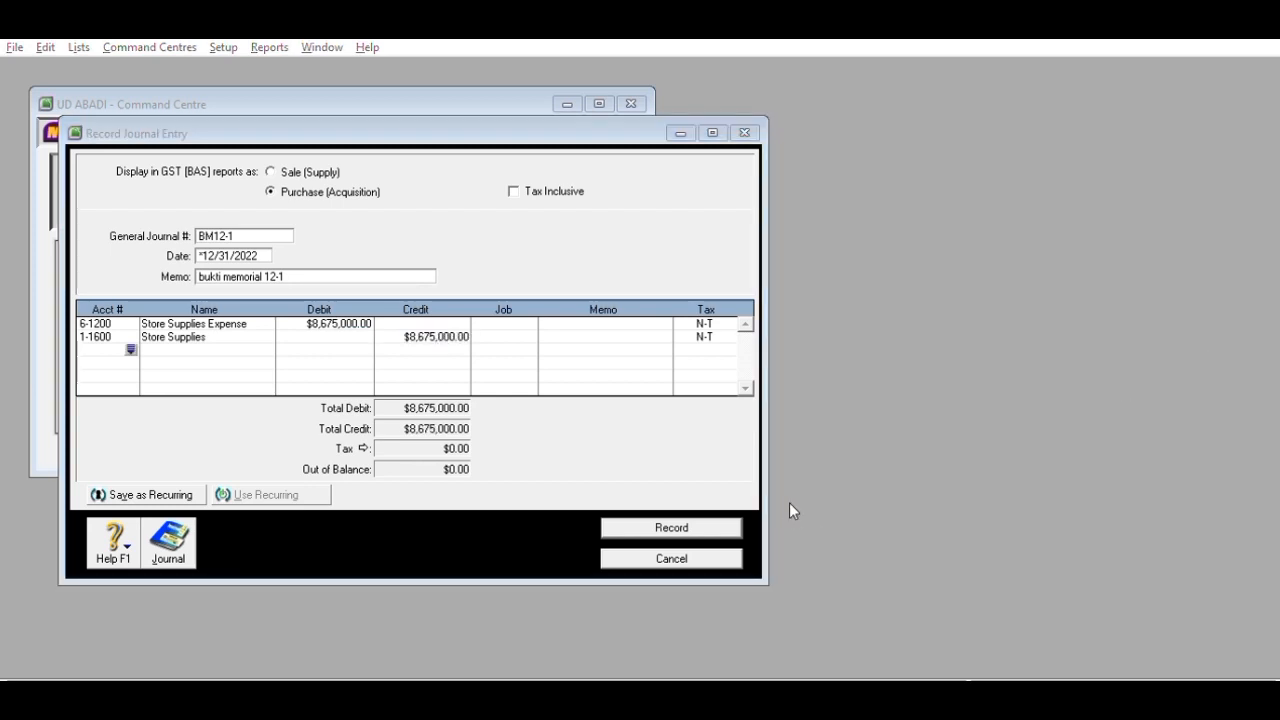
click(784, 501)
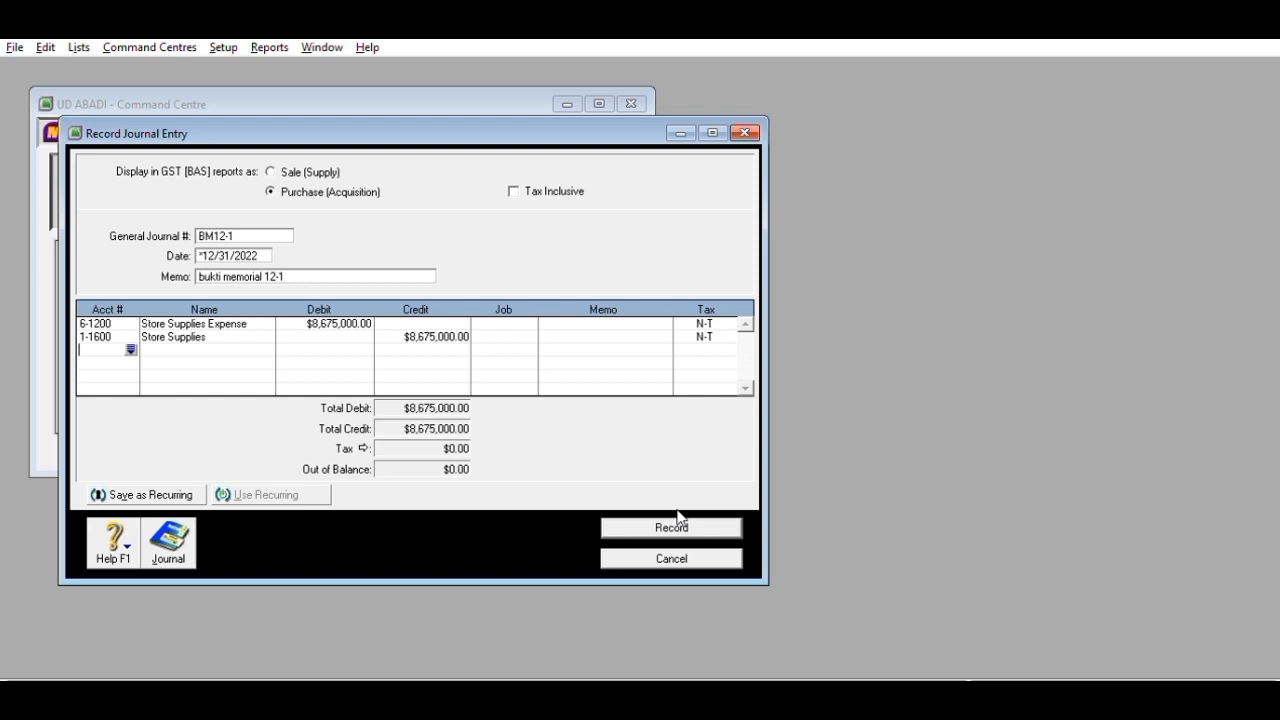
click(131, 346)
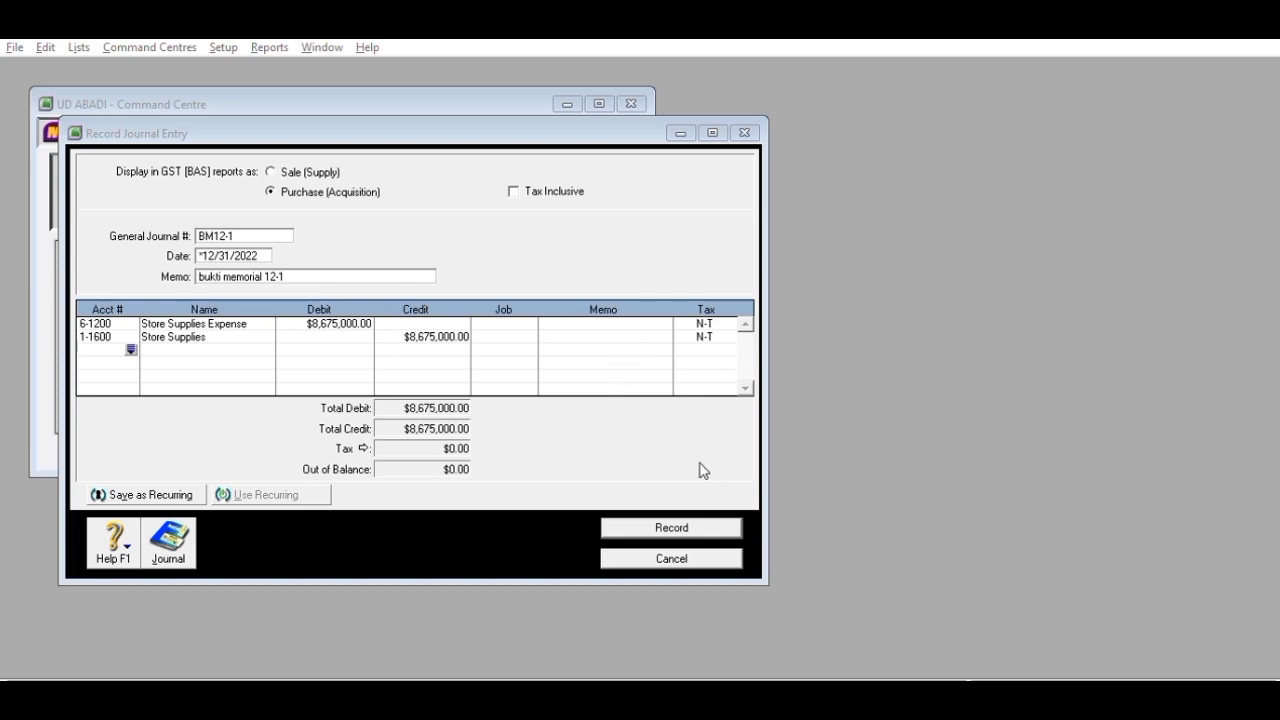
key(Return)
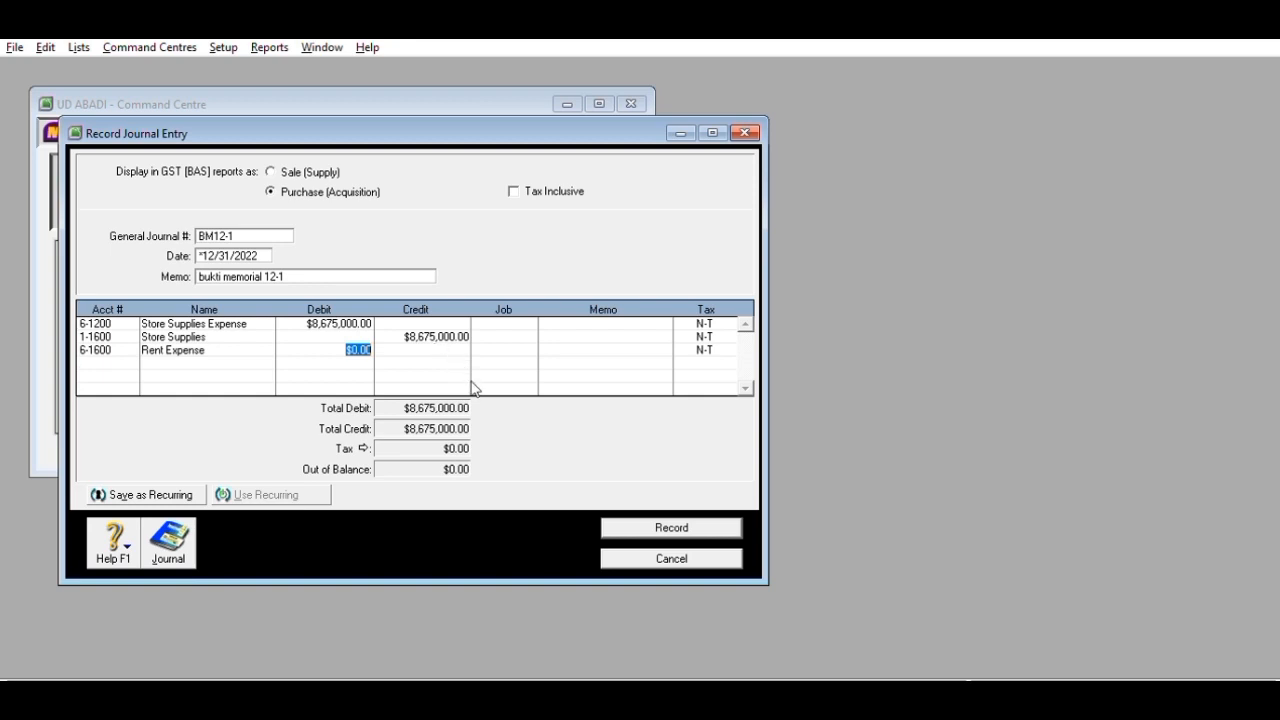
- Debit Rent Expense and credit Prepaid Rent 1,000,000 each
text(1000000)
click(293, 363)
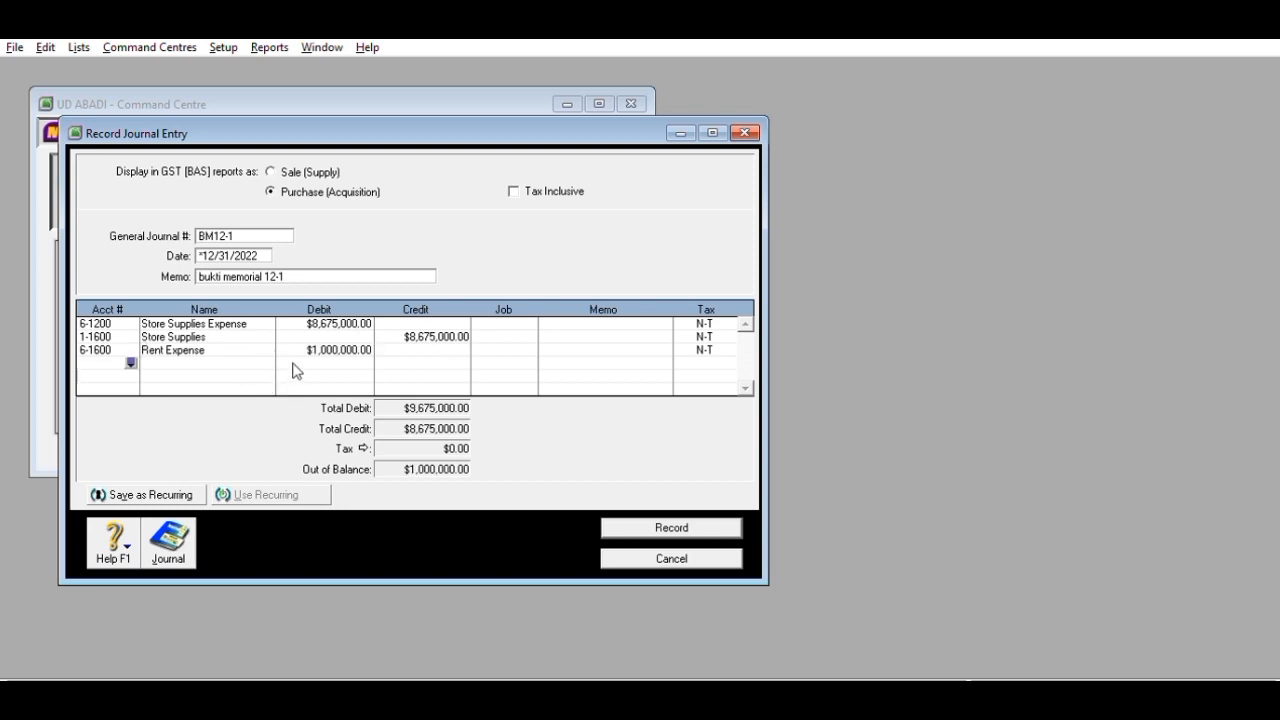
click(132, 359)
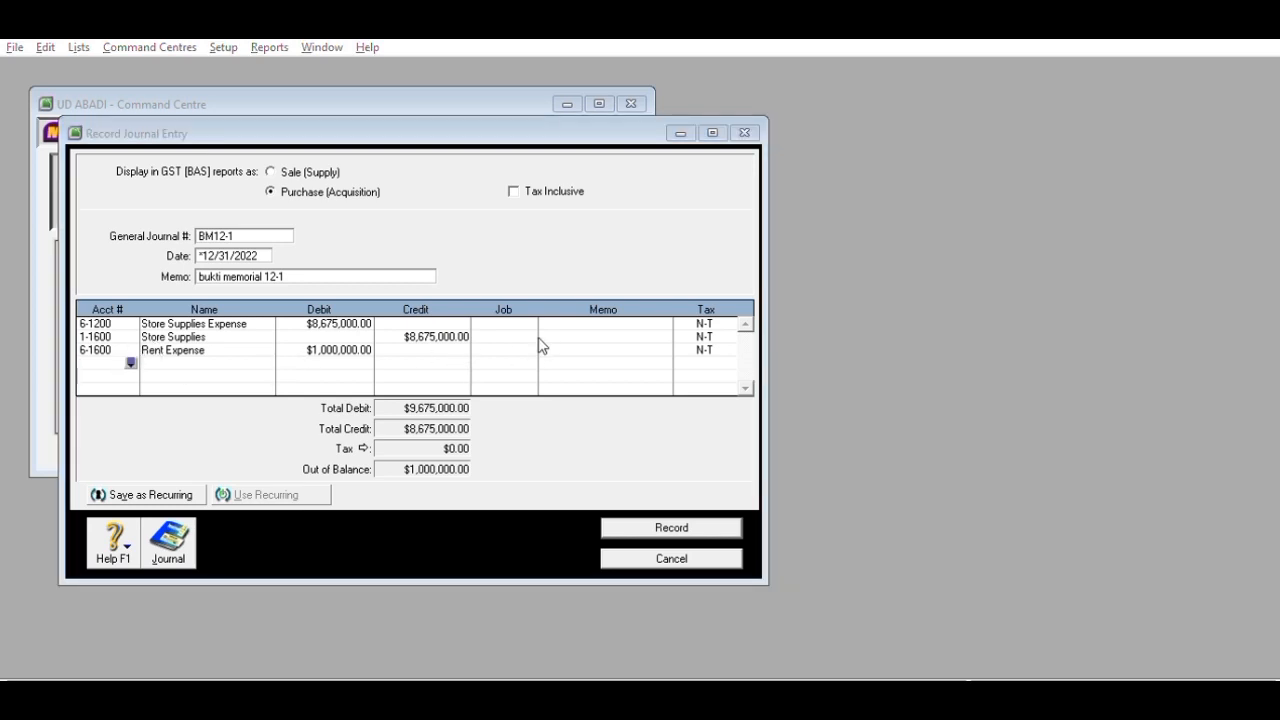
click(704, 458)
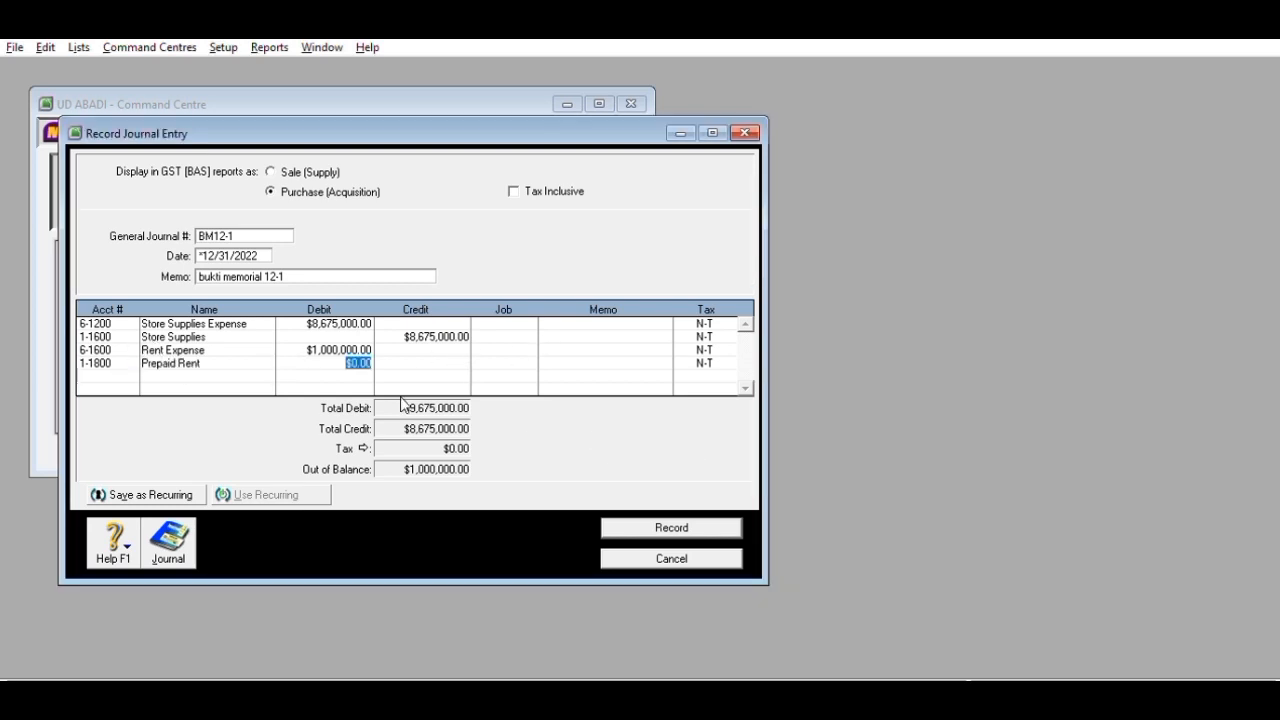
key(Tab)
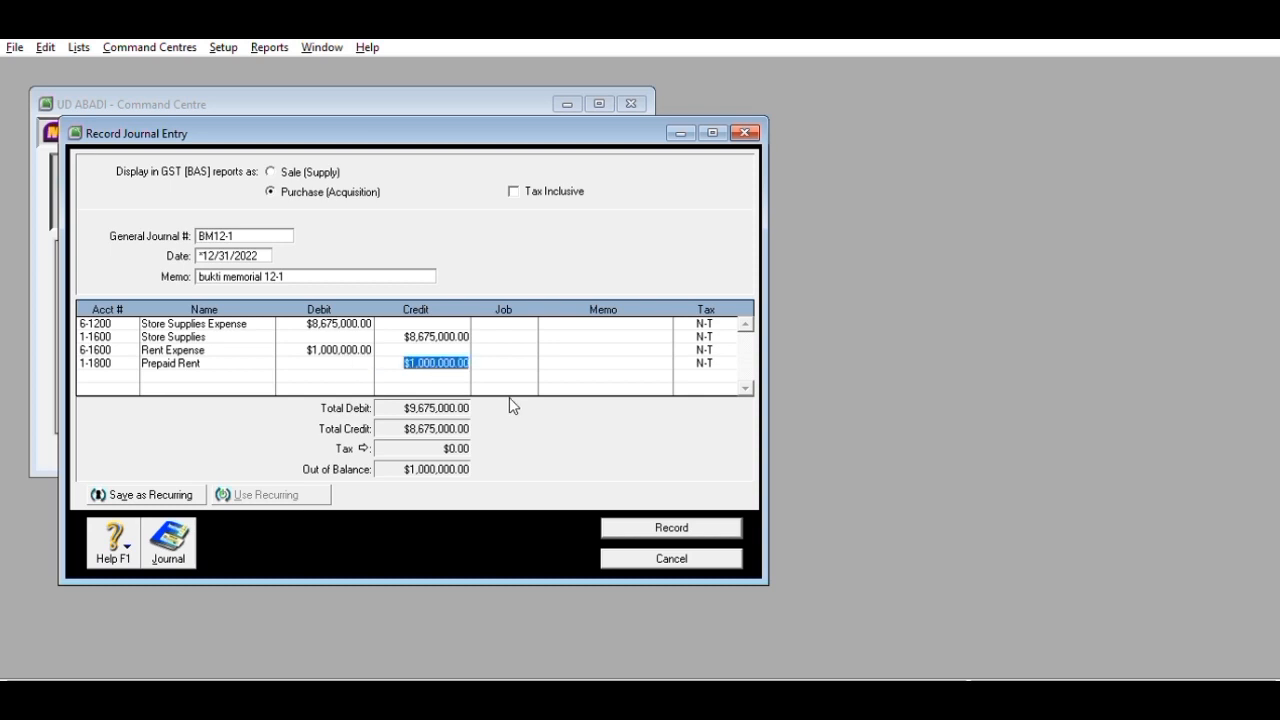
key(Tab)
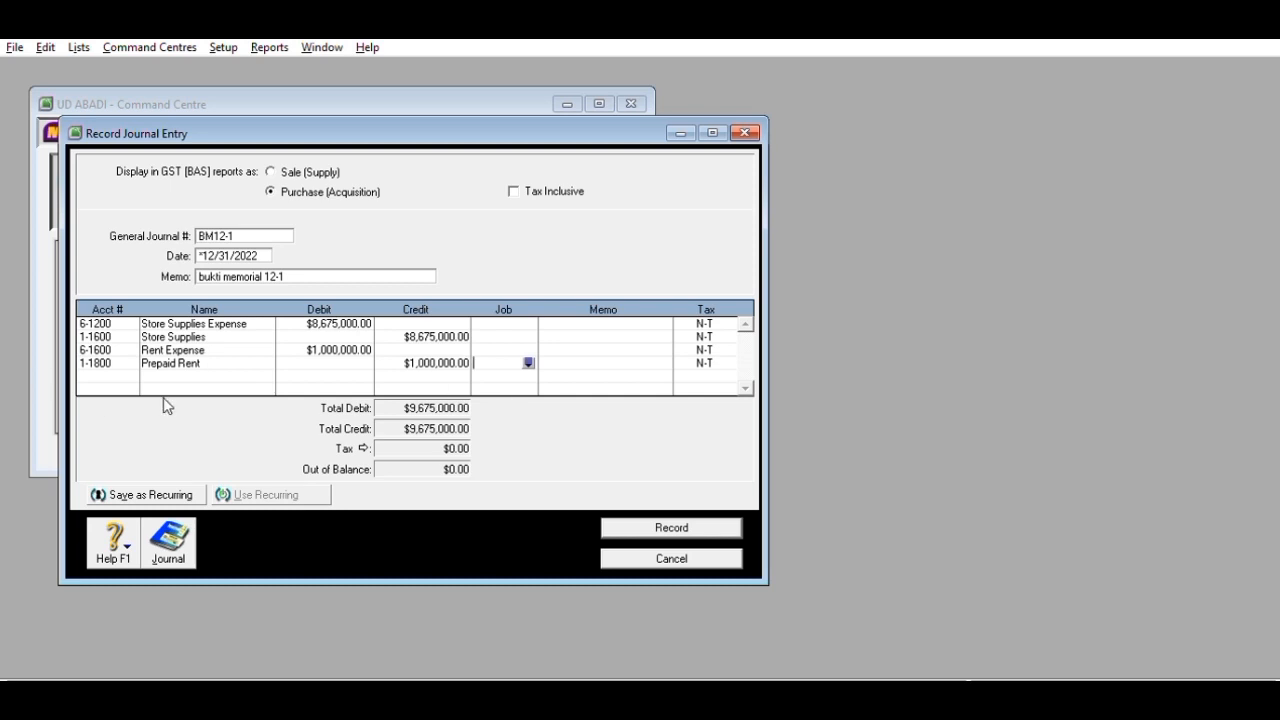
- Debit Insurance Expense and credit Prepaid Insurance 1,250,000 each, correcting the debit amount
click(108, 372)
key(alt+Tab)
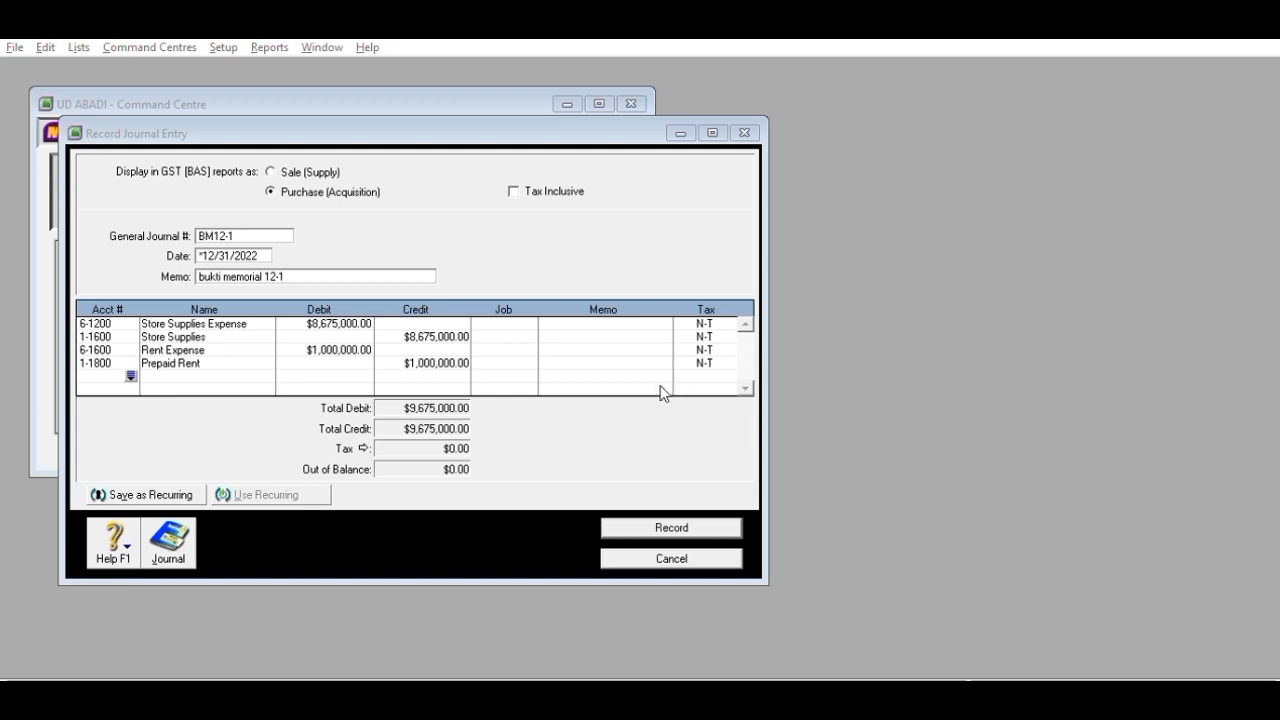
click(688, 471)
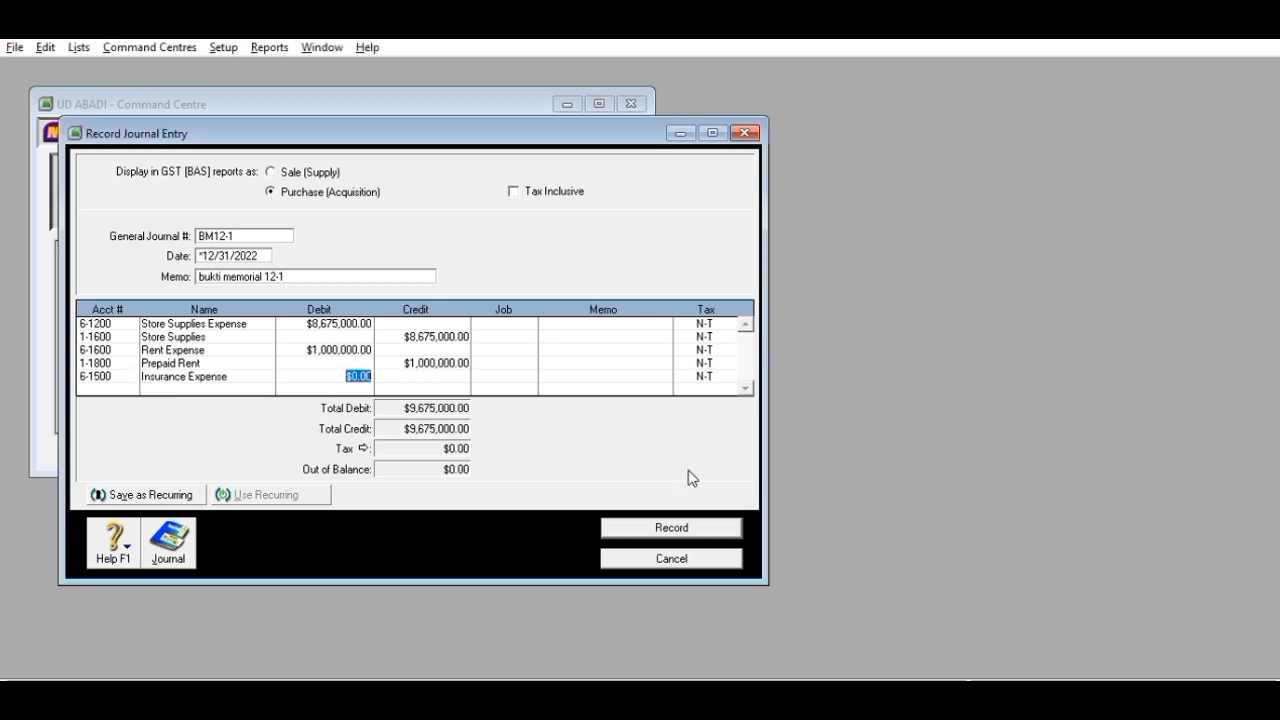
text(1200000)
key(Return)
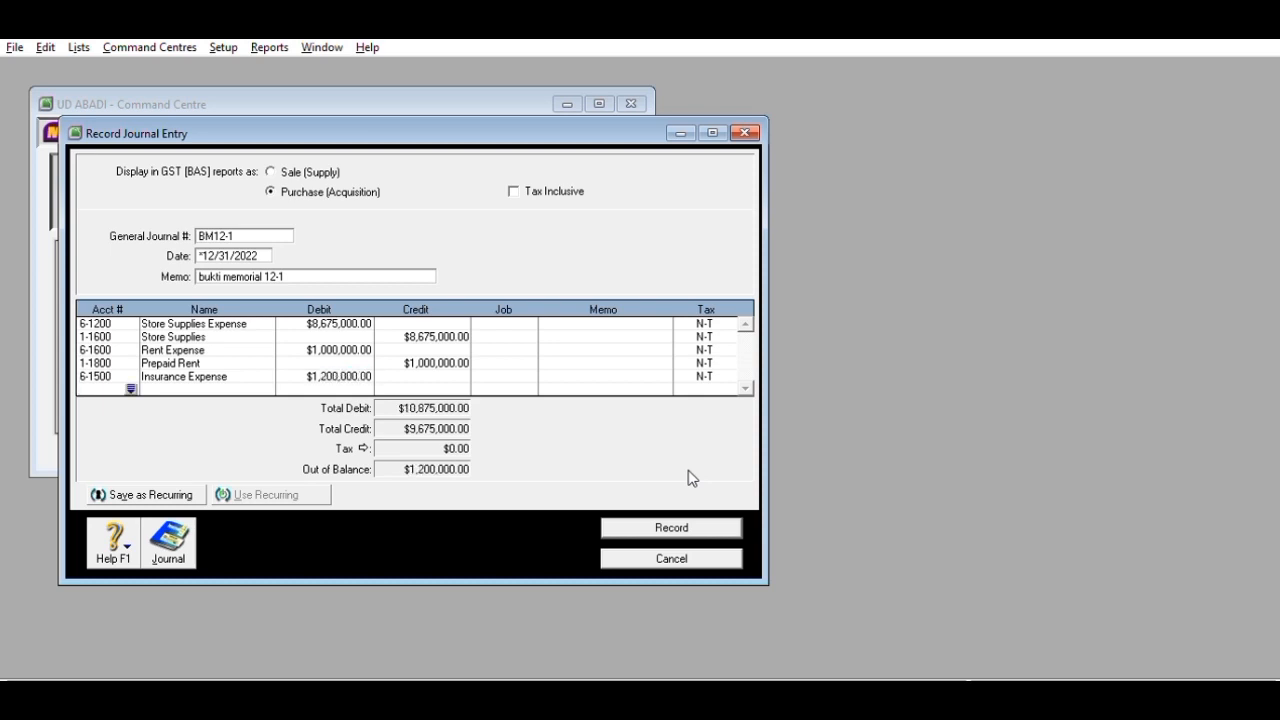
click(133, 387)
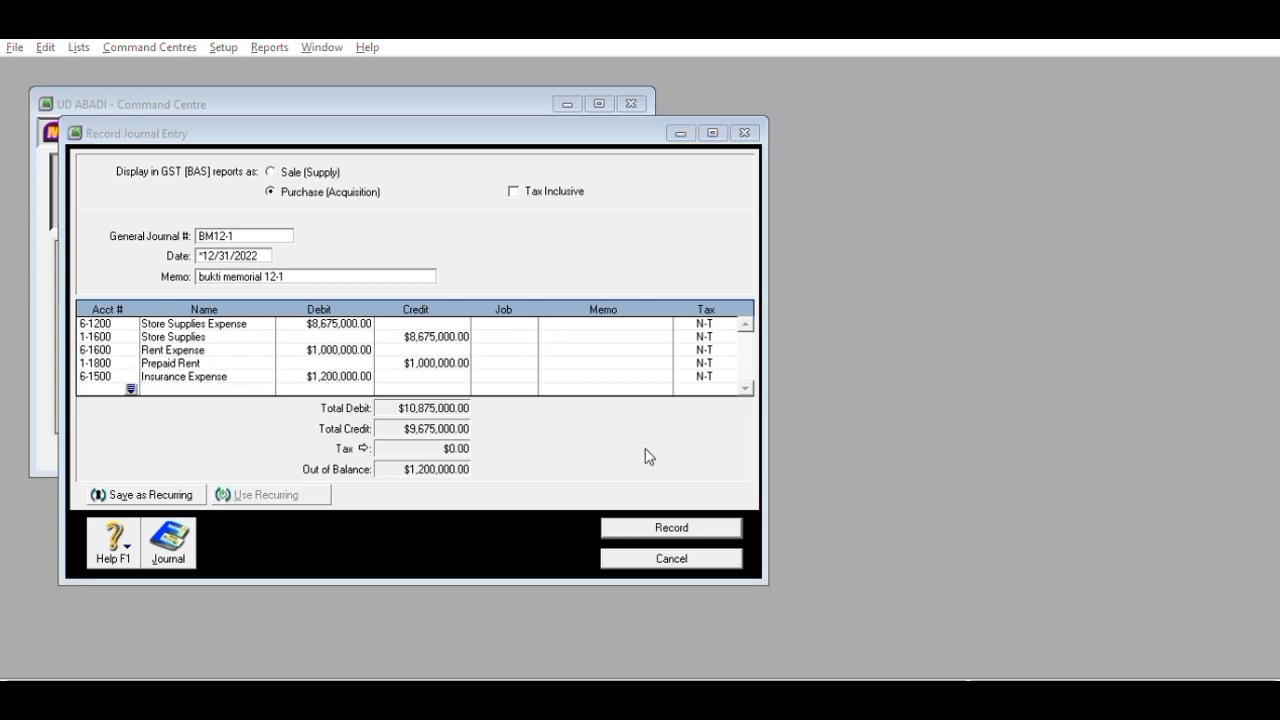
click(686, 470)
key(Tab)
text(1250)
key(Return)
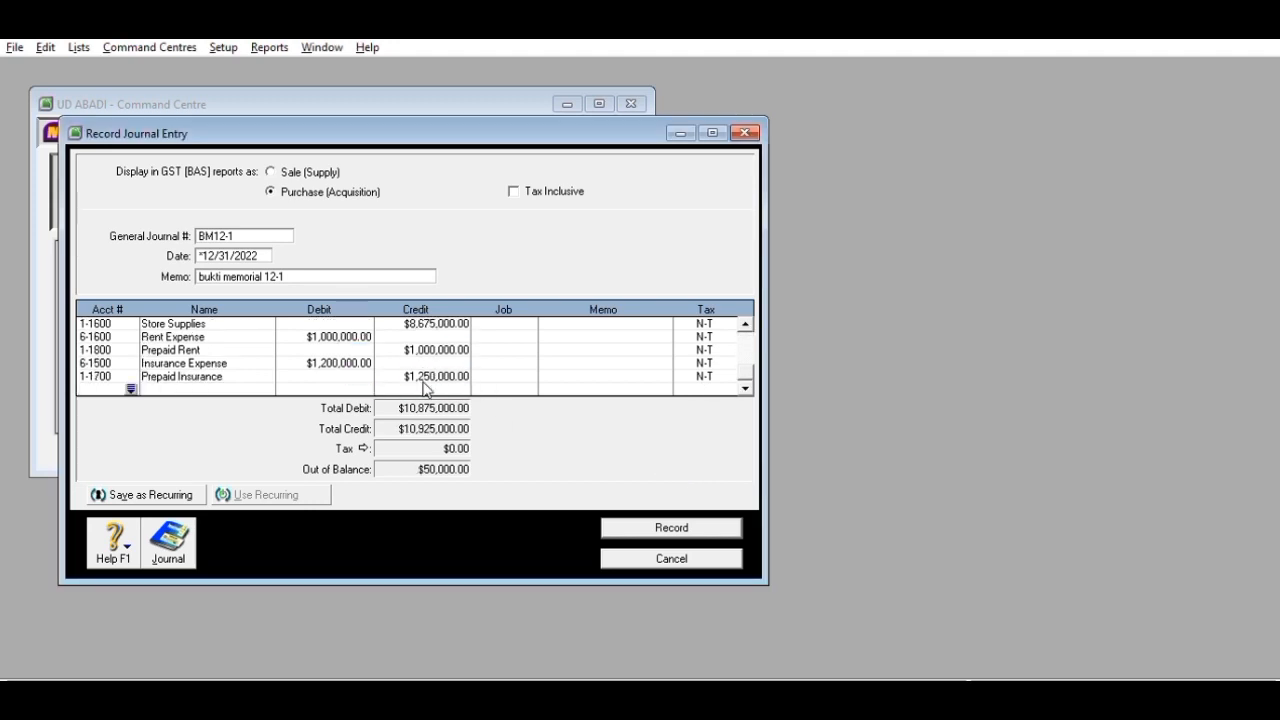
click(355, 362)
text(1,250,0)
text(00)
key(Return)
- Debit 1-1400 Allowance For Doubtful Debt and credit Bad Debt Expense 6,650,000 each
text(1-1400)
key(Tab)
text(655000)
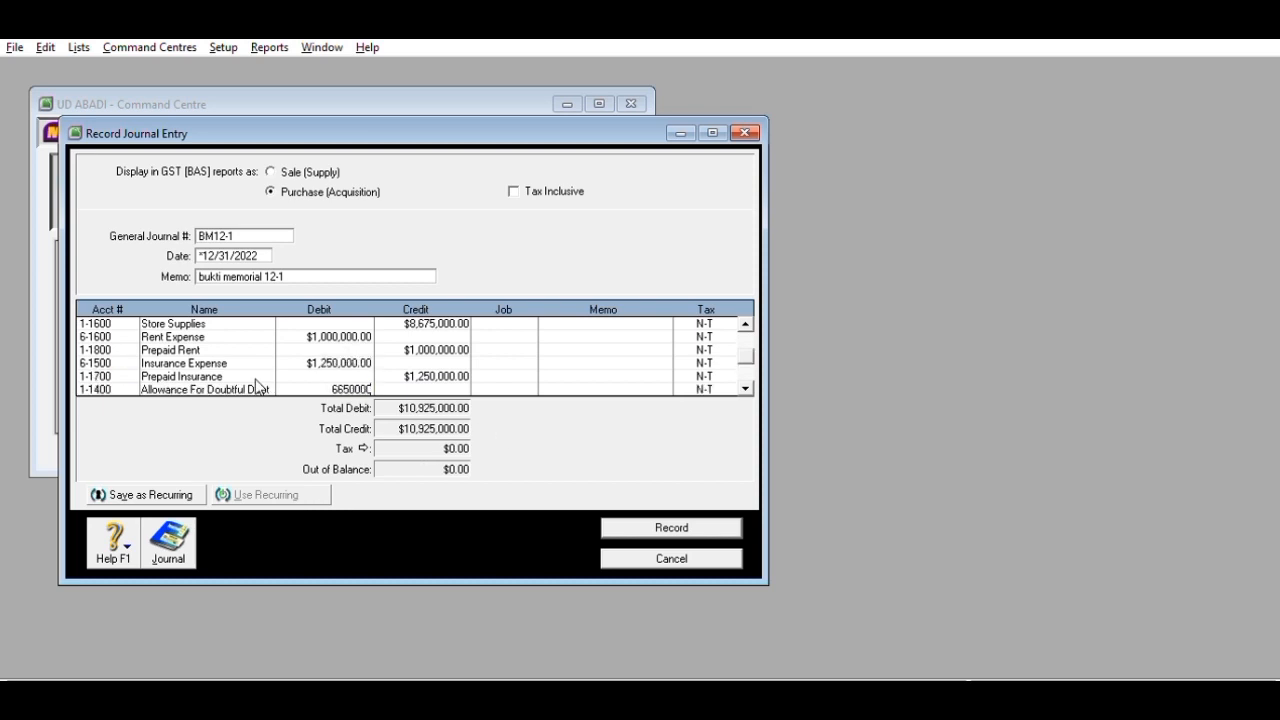
text(0)
key(Return)
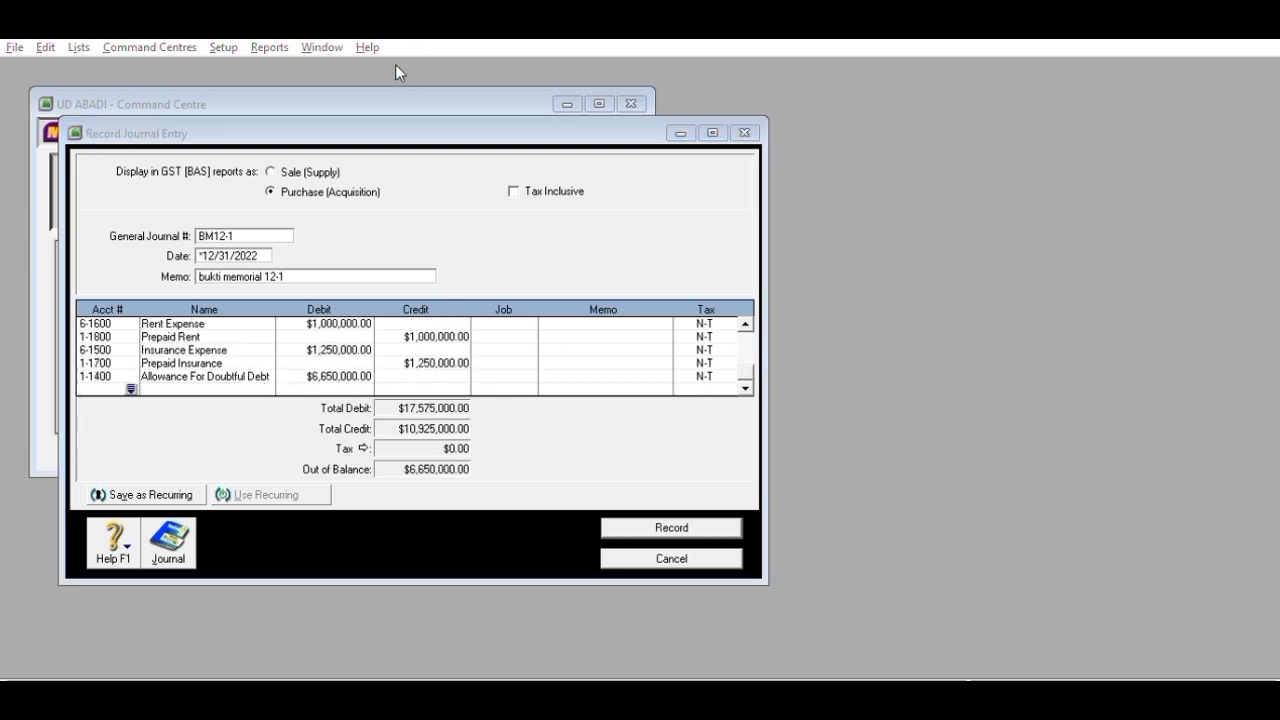
click(734, 468)
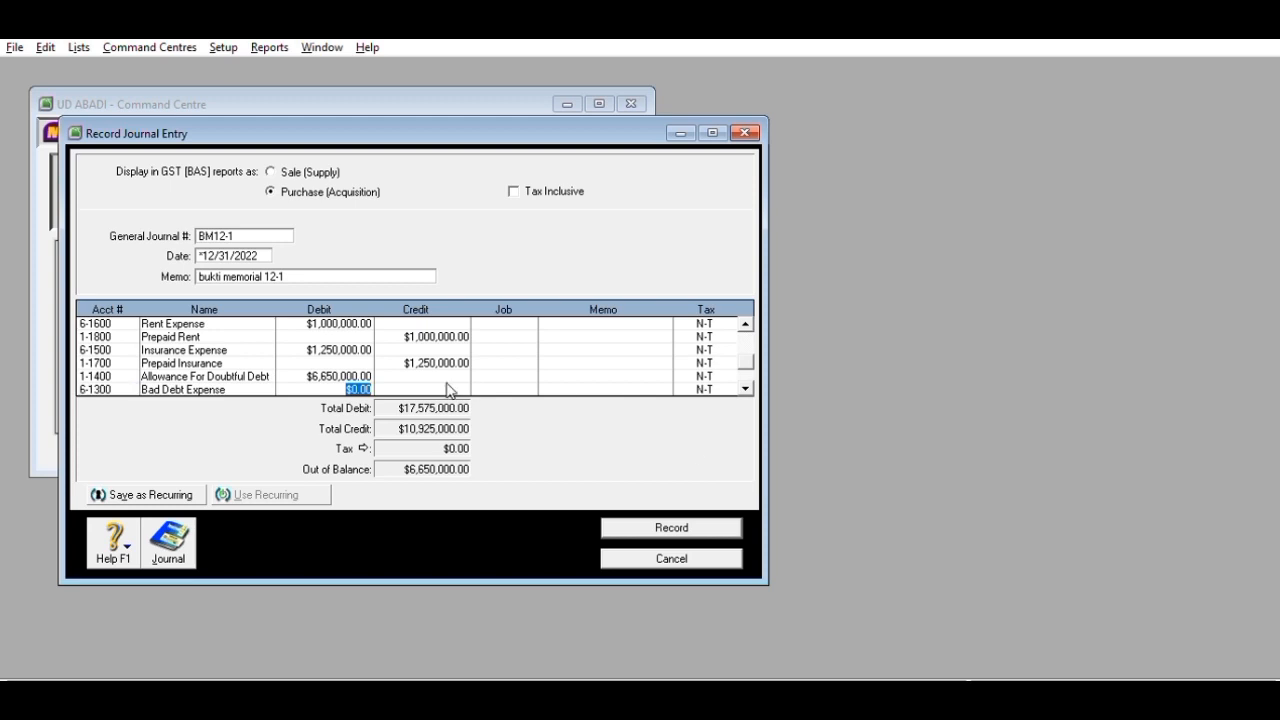
key(Tab)
text(6,650,)
text(0000)
key(Return)
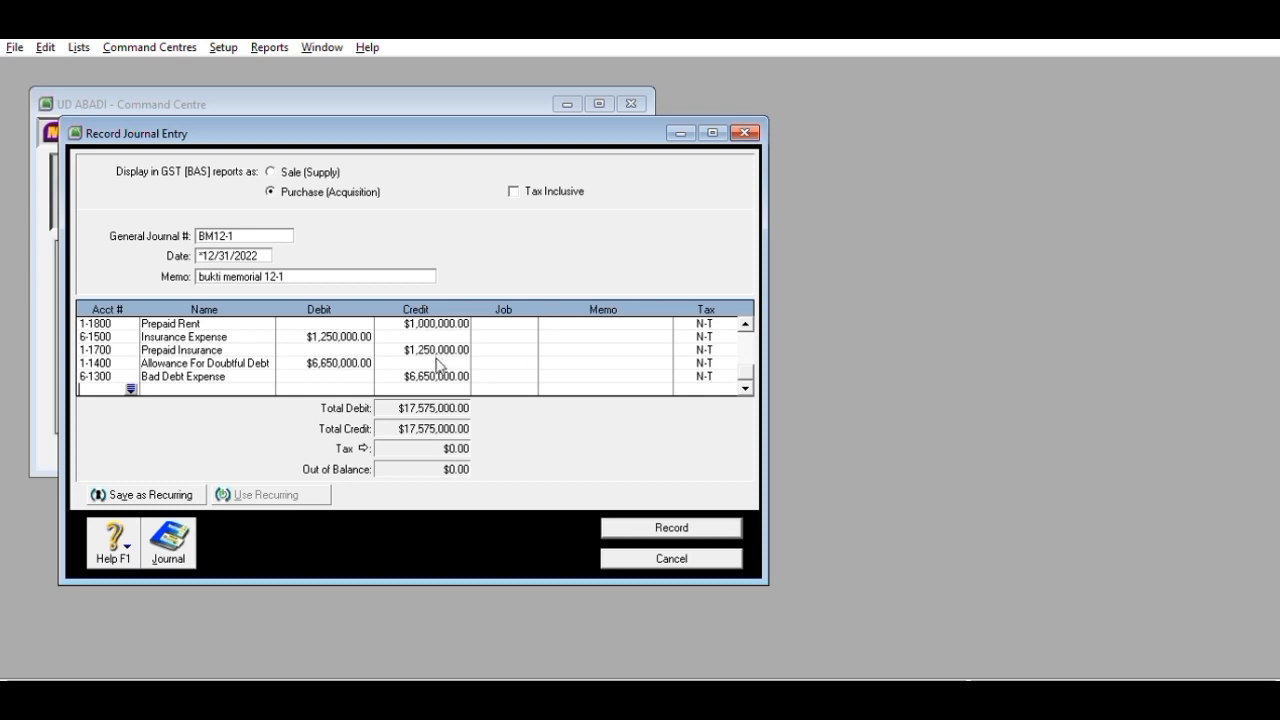
- Record the balanced BM12-1 adjusting journal totalling $17,575,000.00
click(605, 521)
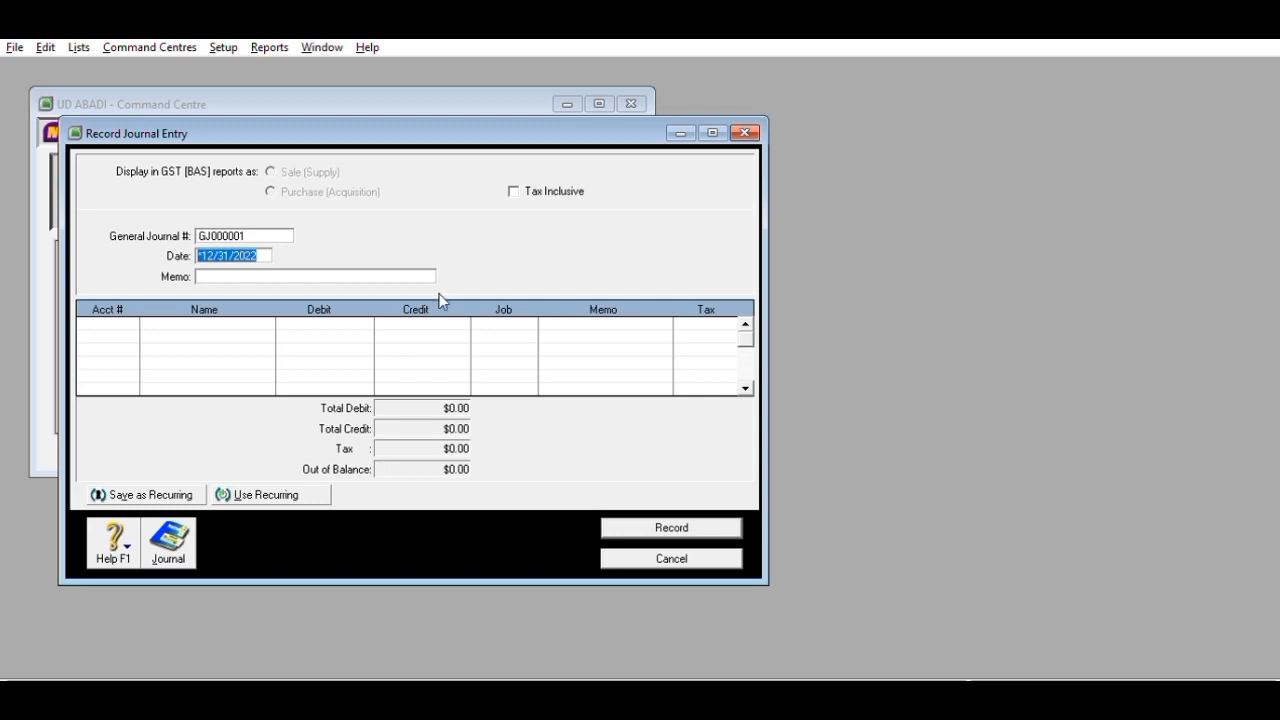
- On journal BM12-2, debit Depreciation Expense and credit Equipment Accum Dep 700,000 each
key(shift+Tab)
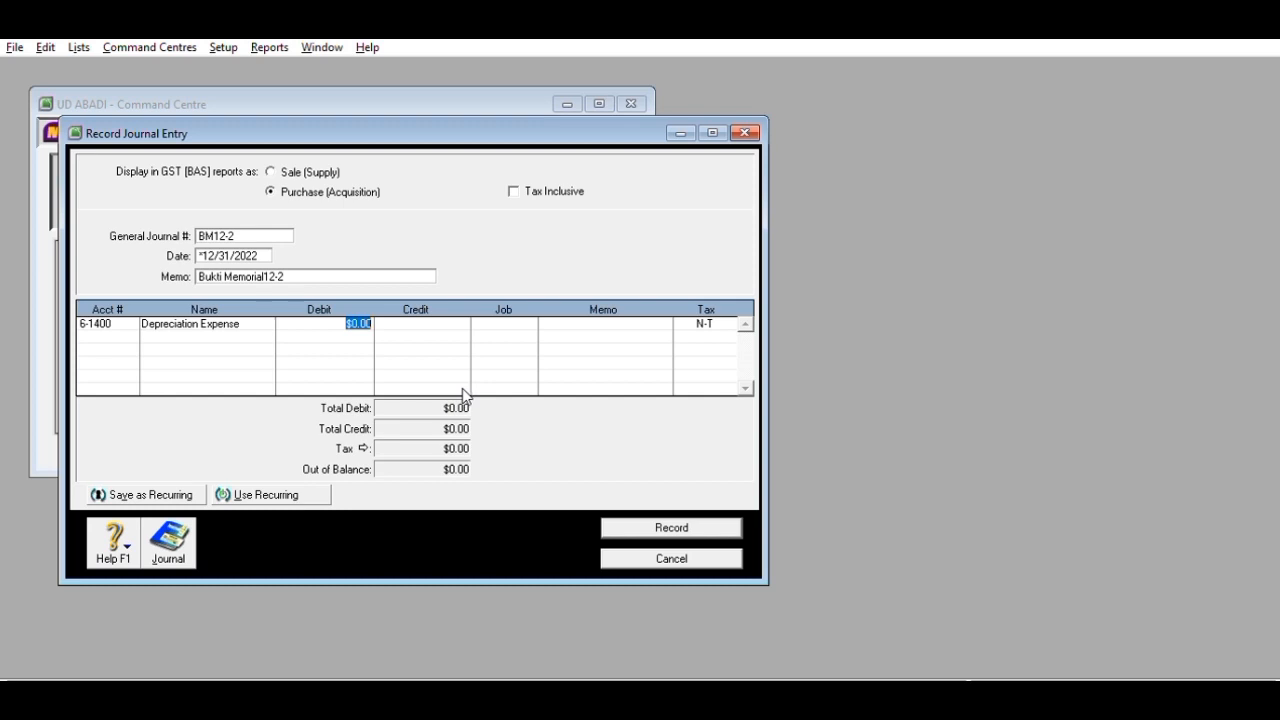
text(700000)
key(Return)
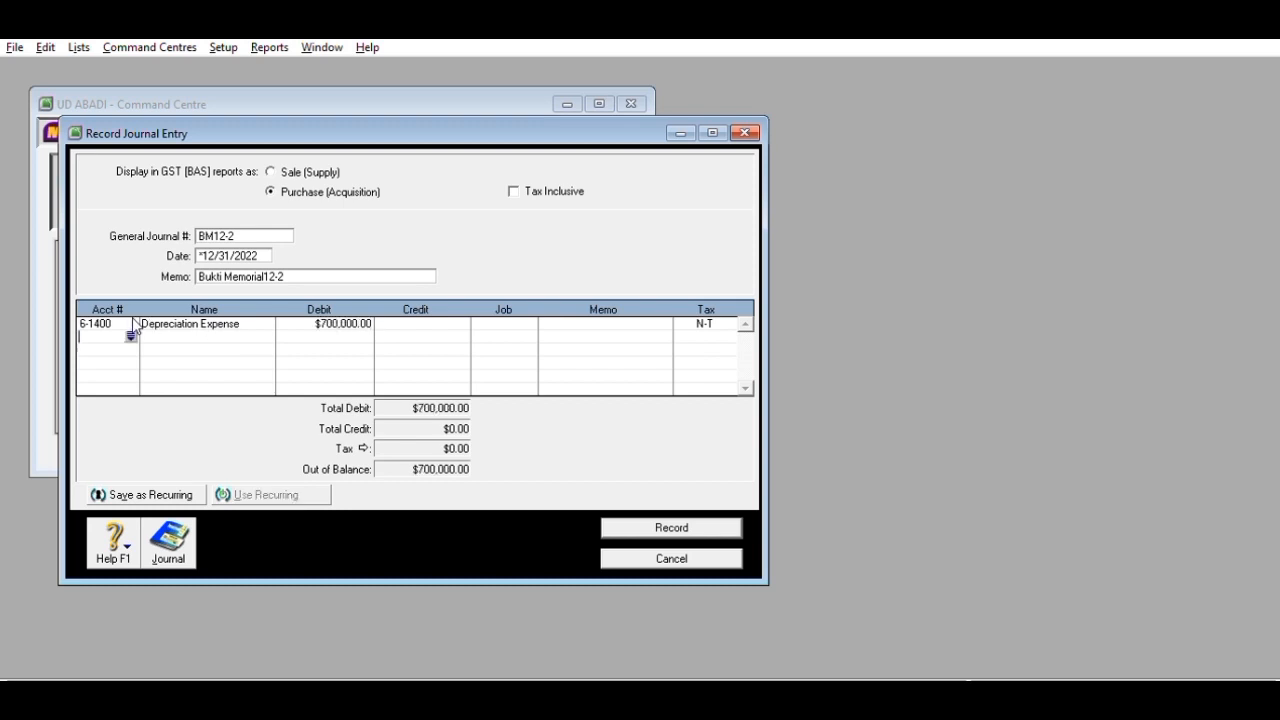
key(Return)
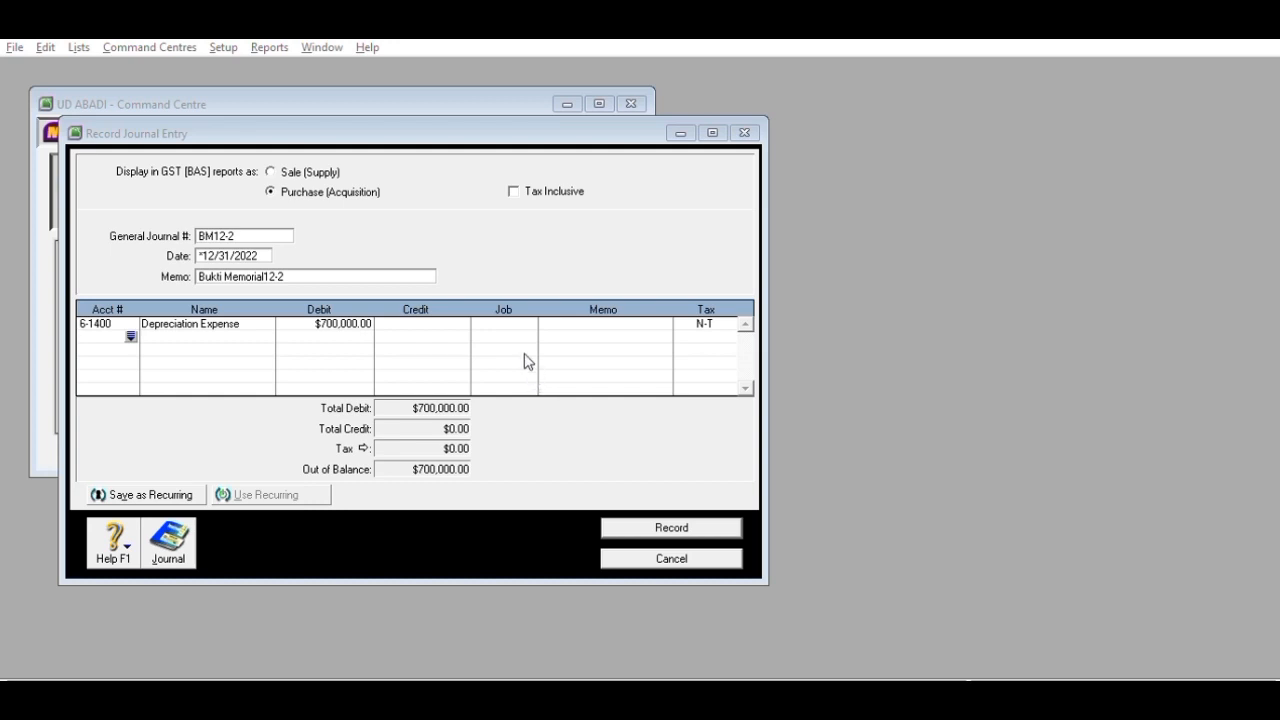
click(707, 464)
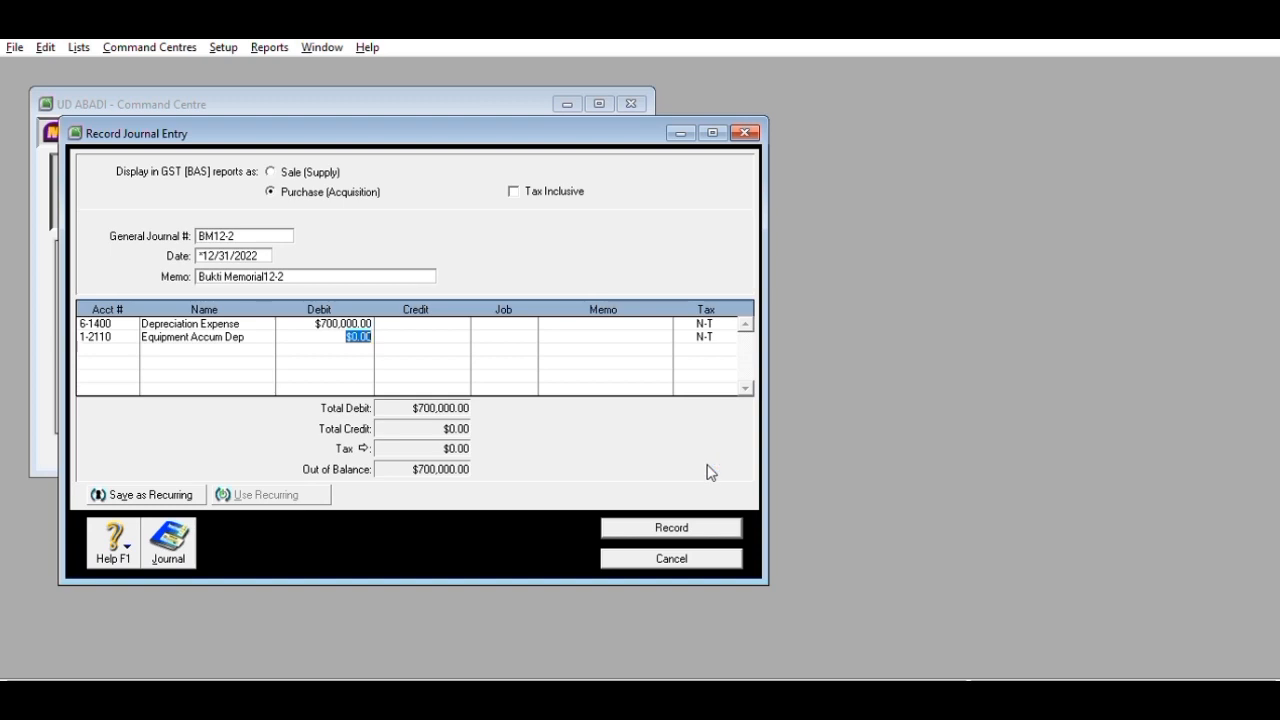
key(Tab)
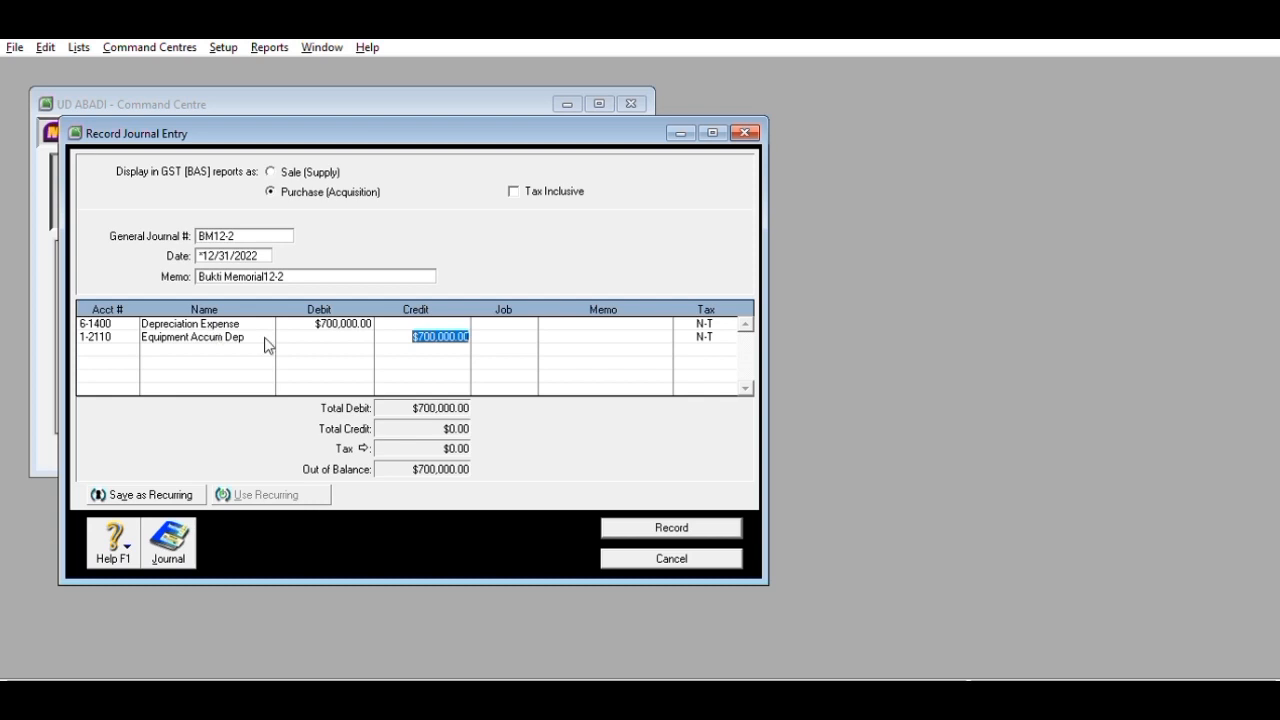
key(Return)
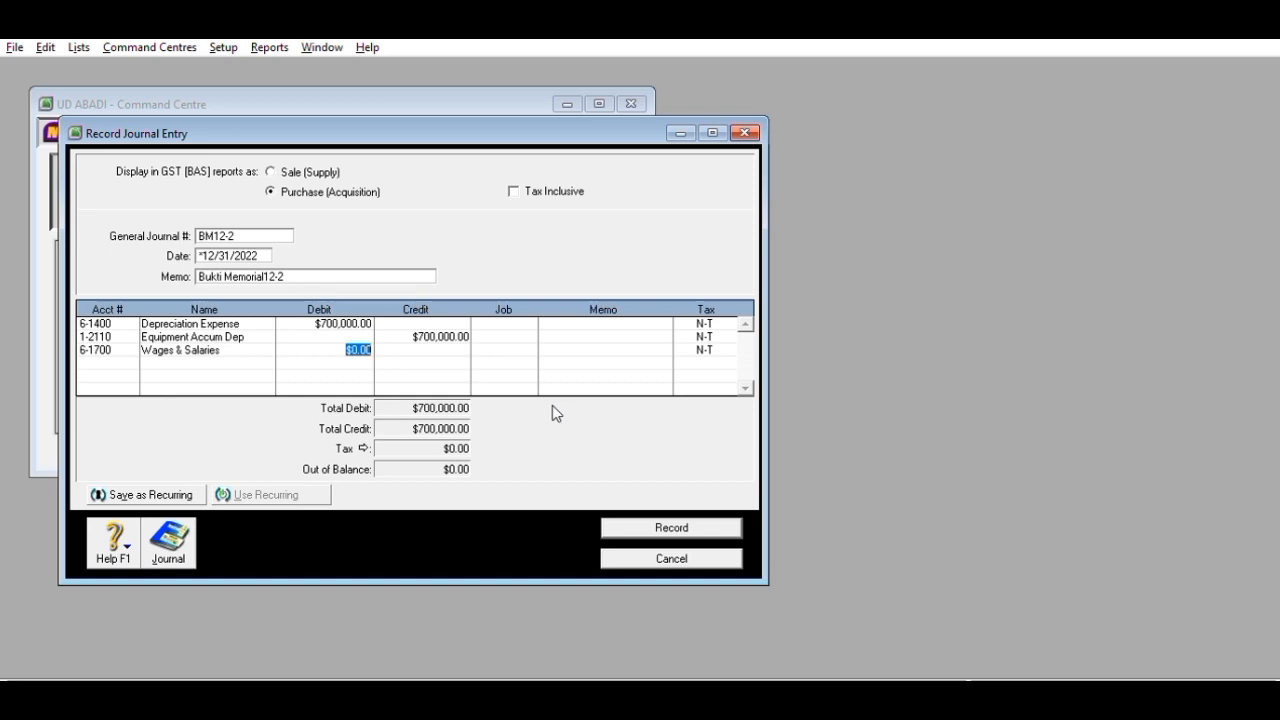
- Debit Wages & Salaries and credit Expense Payable 3,550,000, then record BM12-2
text(3550000)
key(Return)
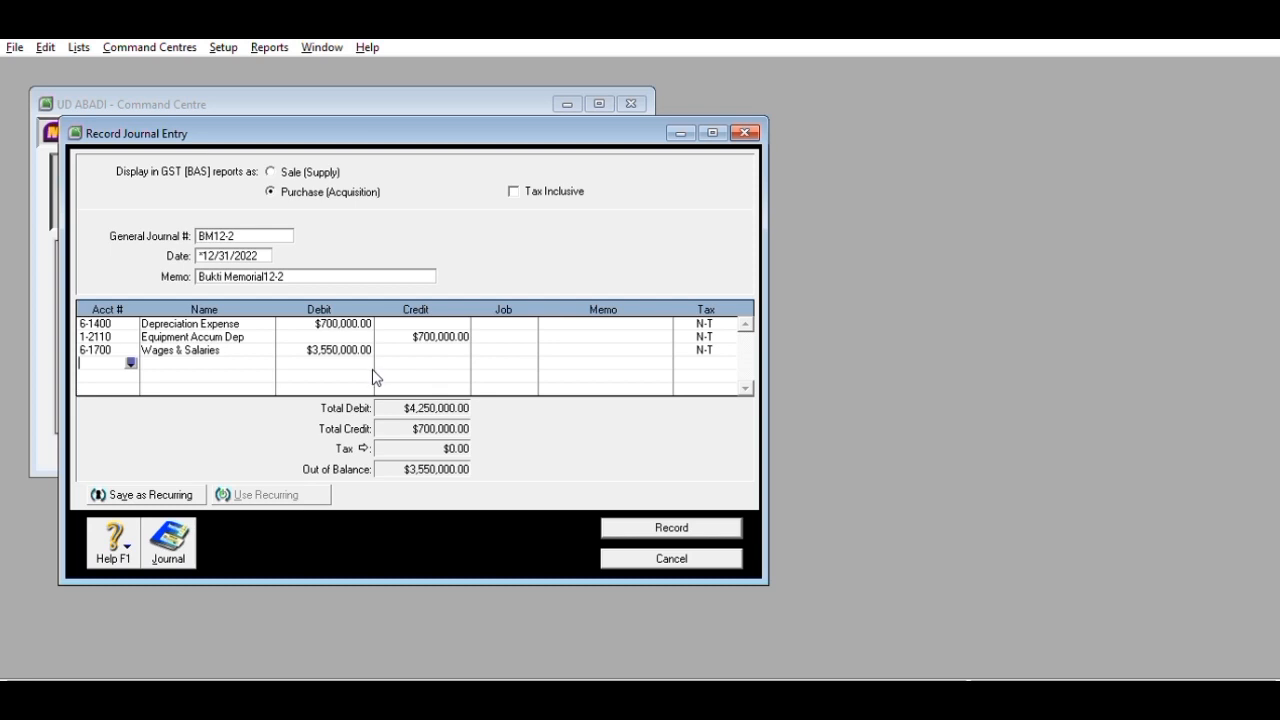
click(131, 361)
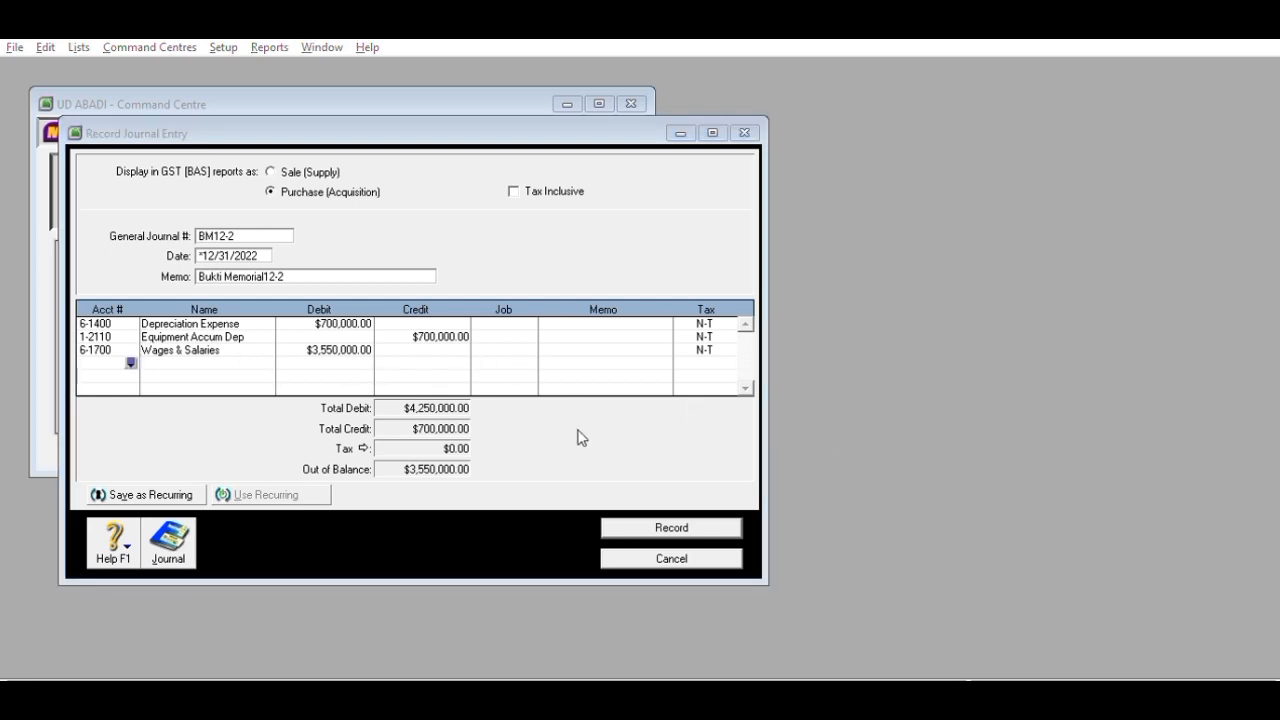
click(714, 473)
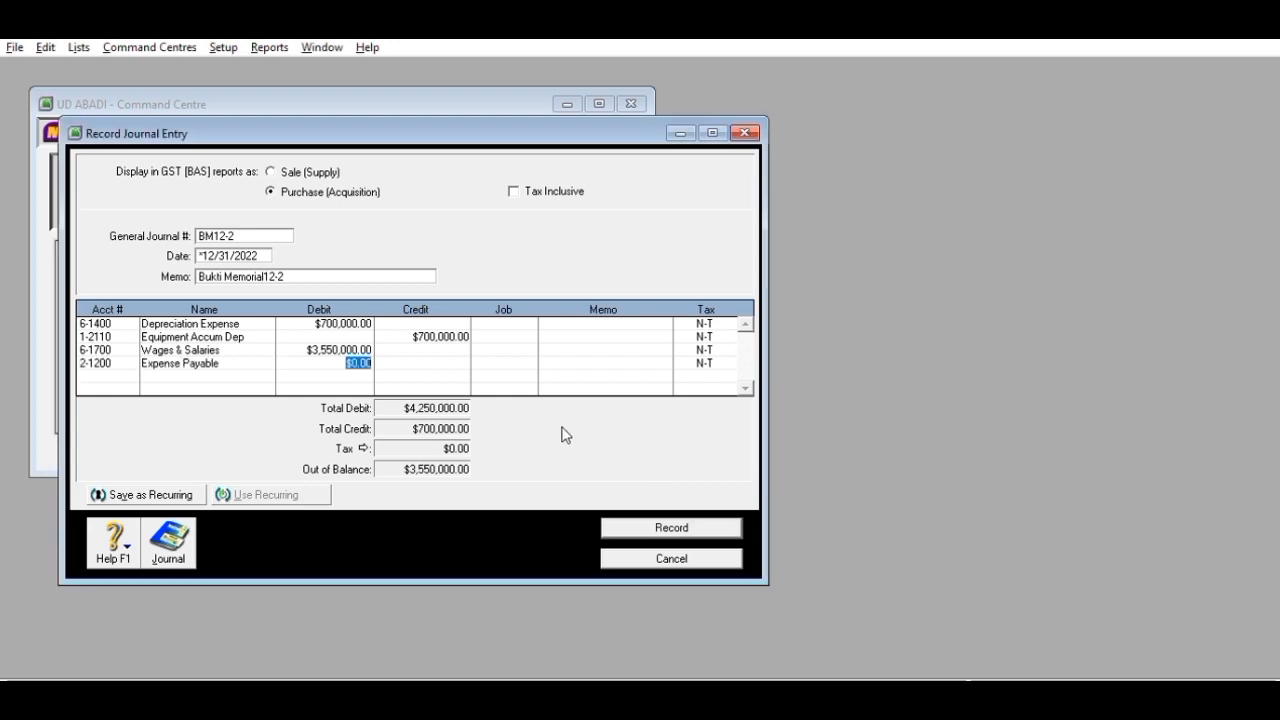
key(Tab)
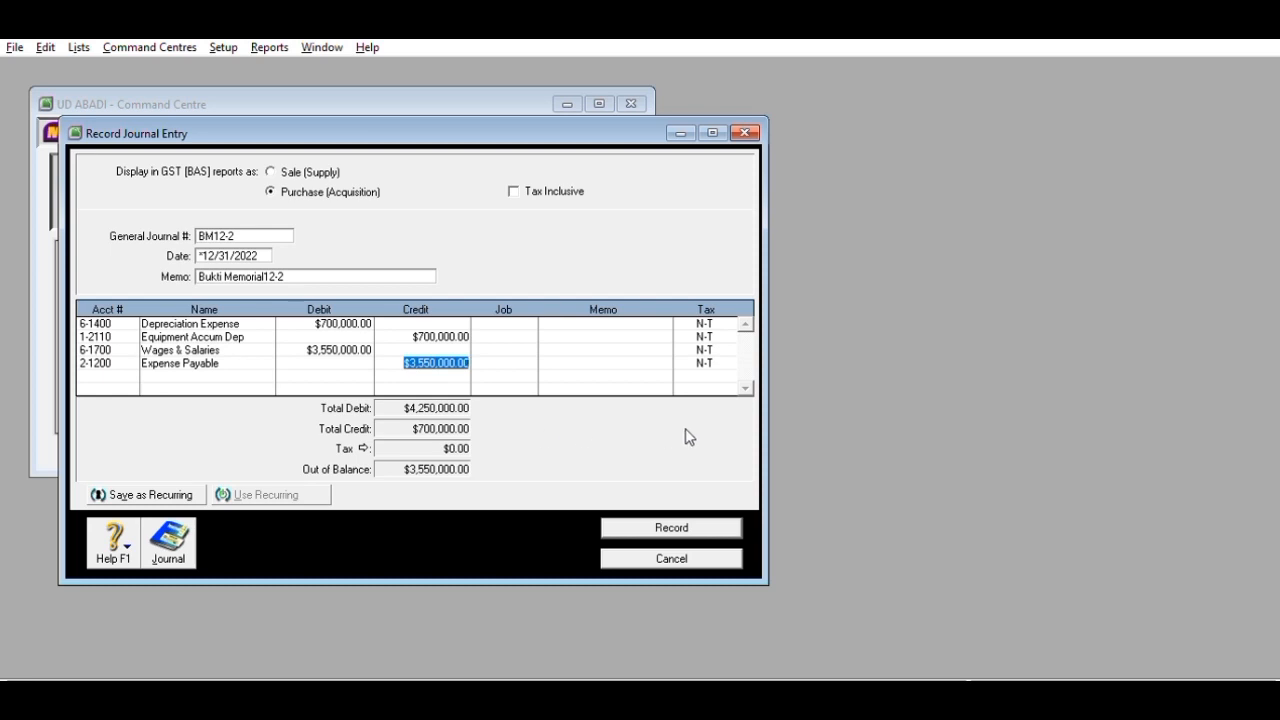
key(Tab)
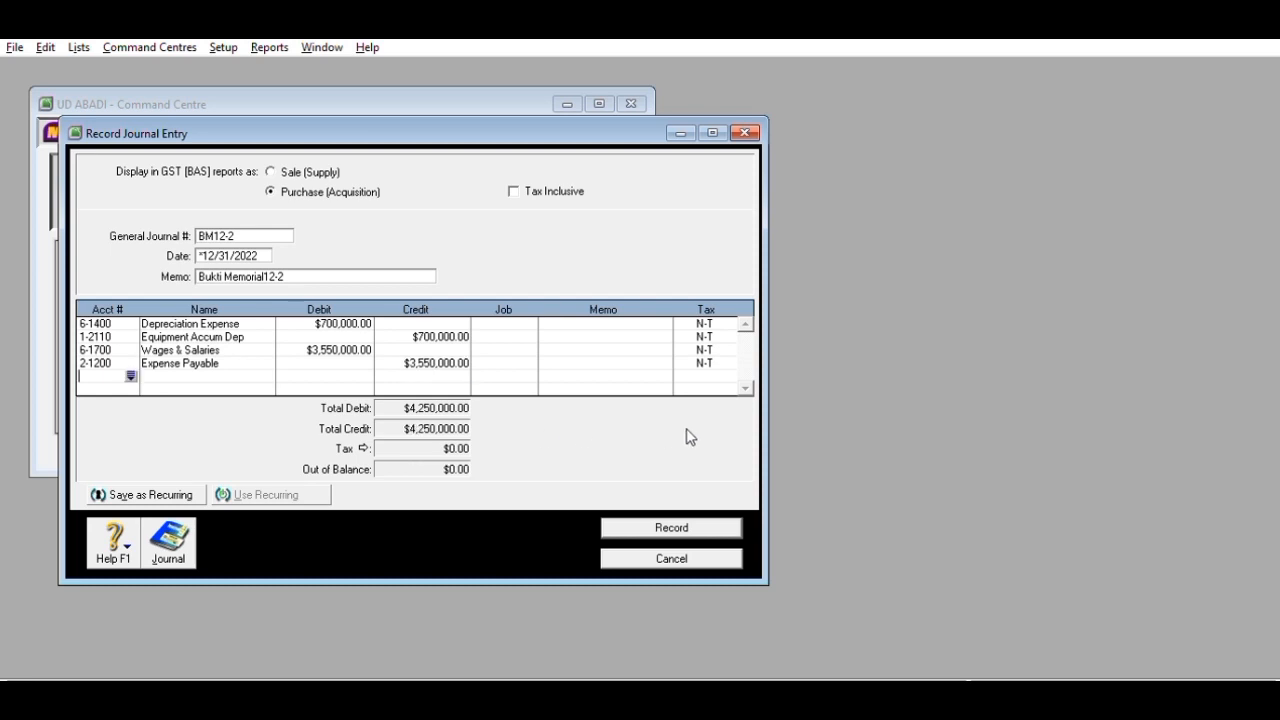
click(672, 512)
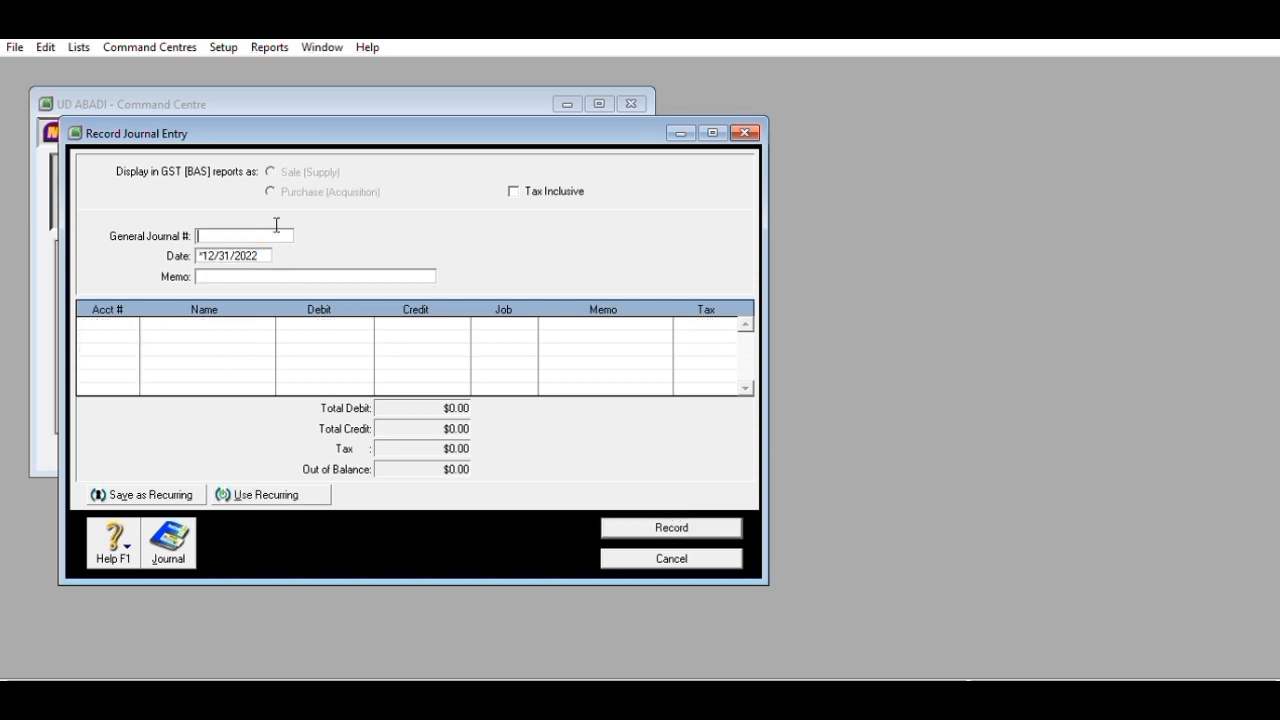
- Number the new journal BM12-3 with memo 'Bukti Memorial 12-3'
text(BM12-3)
click(241, 271)
text(Bukti Memorial)
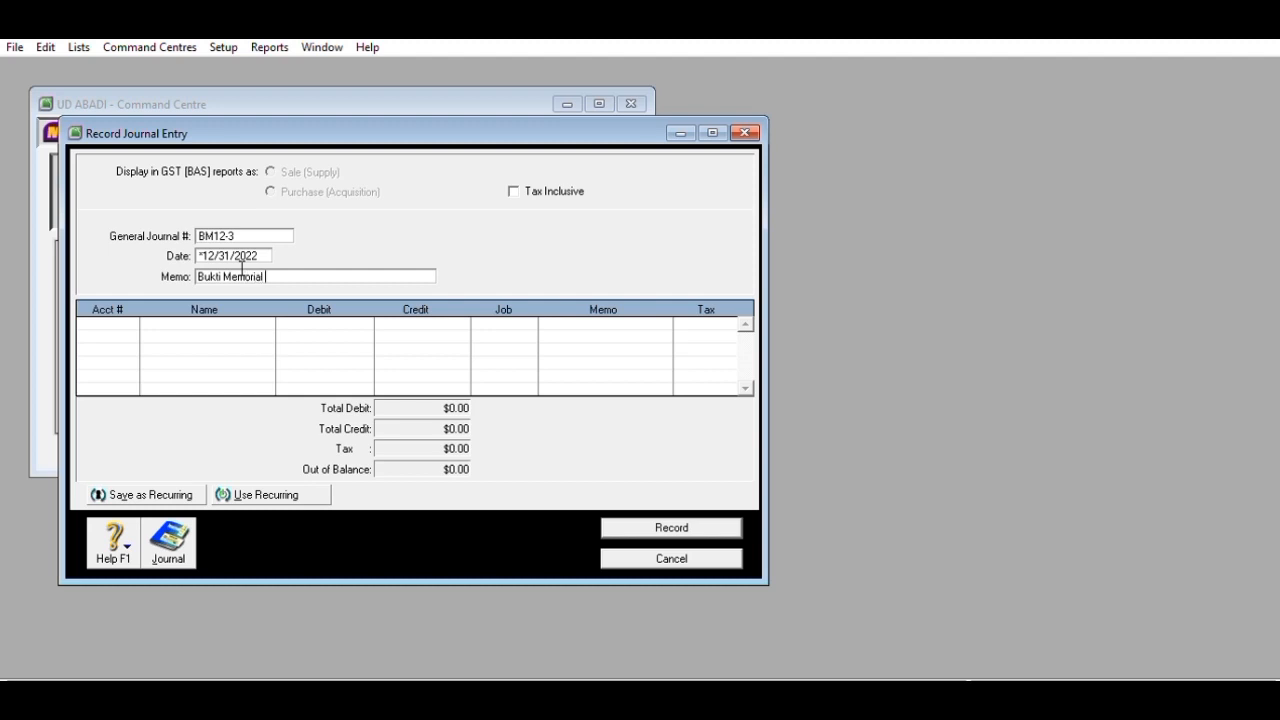
text(12-3)
click(267, 276)
key(Tab)
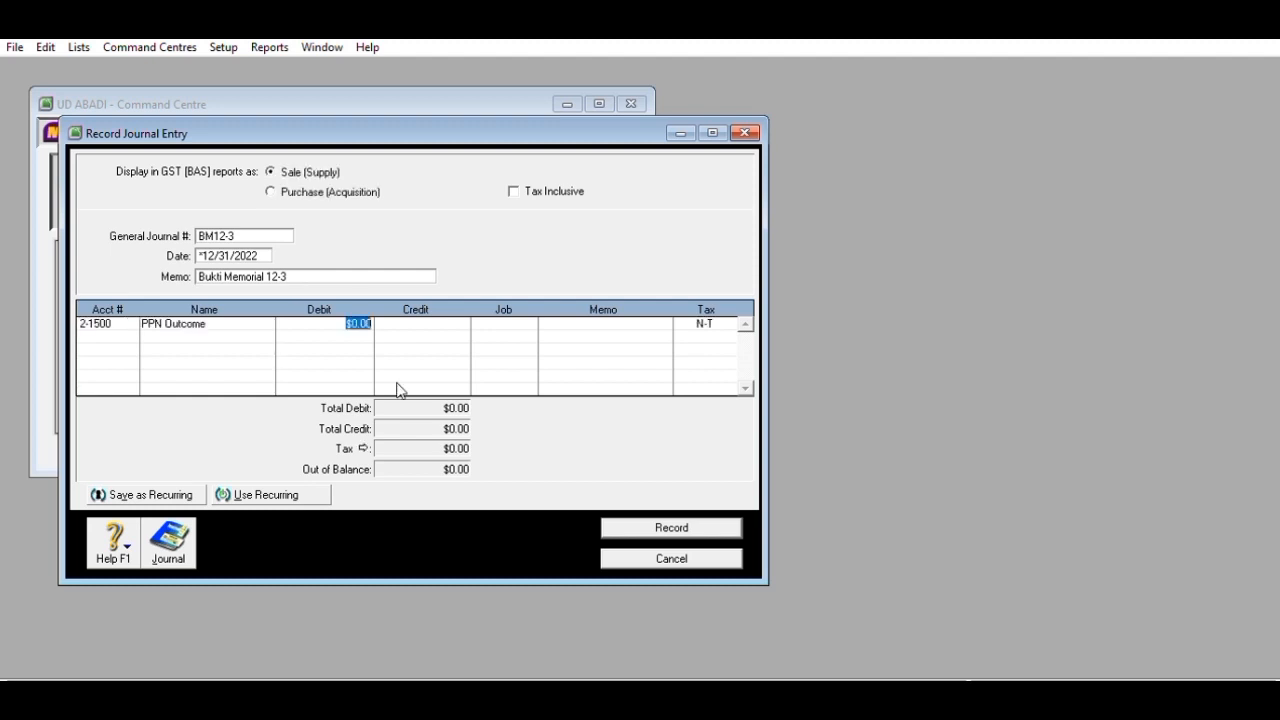
- Debit PPN Outcome 81,610,000 and credit PPN Income and PPN Payable to balance
text(81610000)
key(Return)
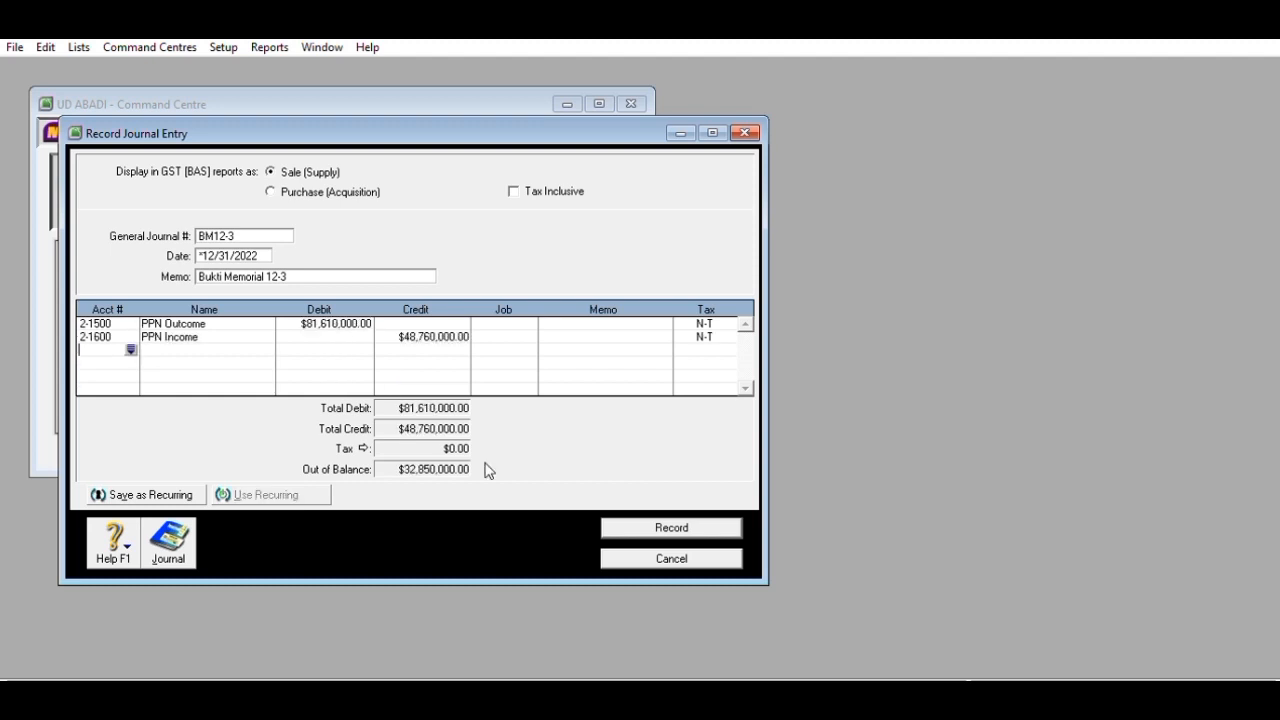
click(131, 348)
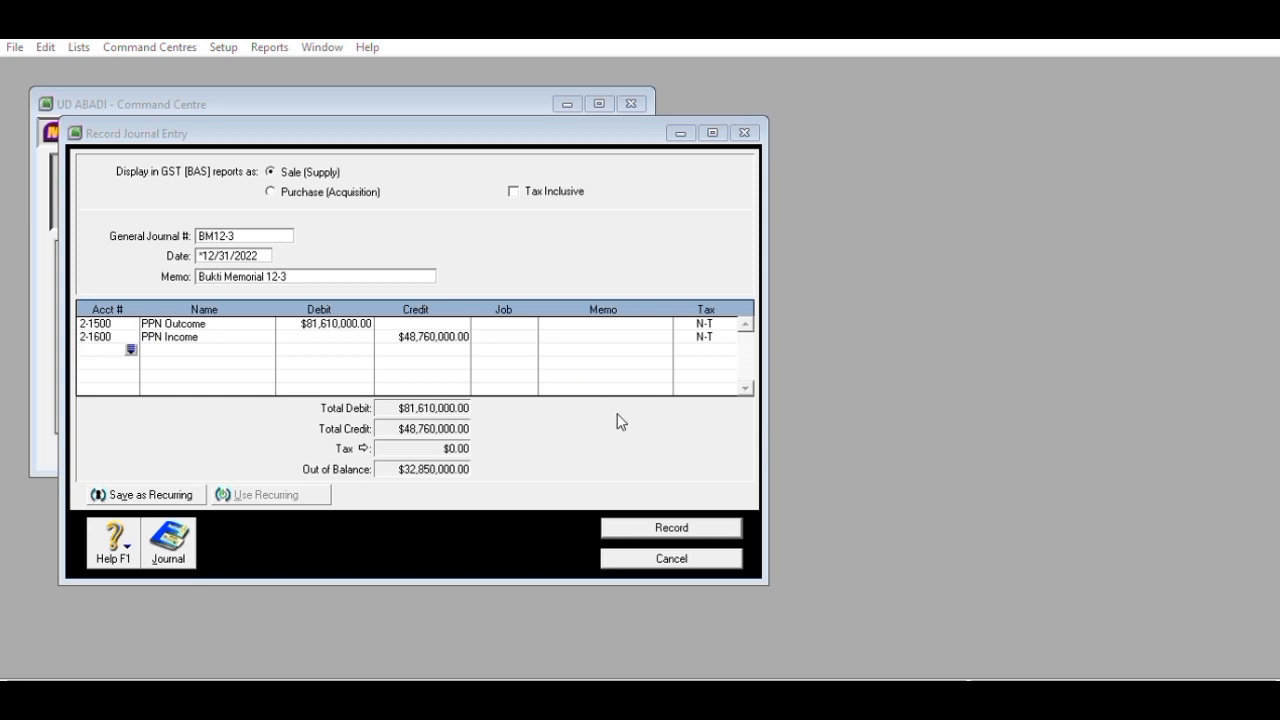
click(703, 467)
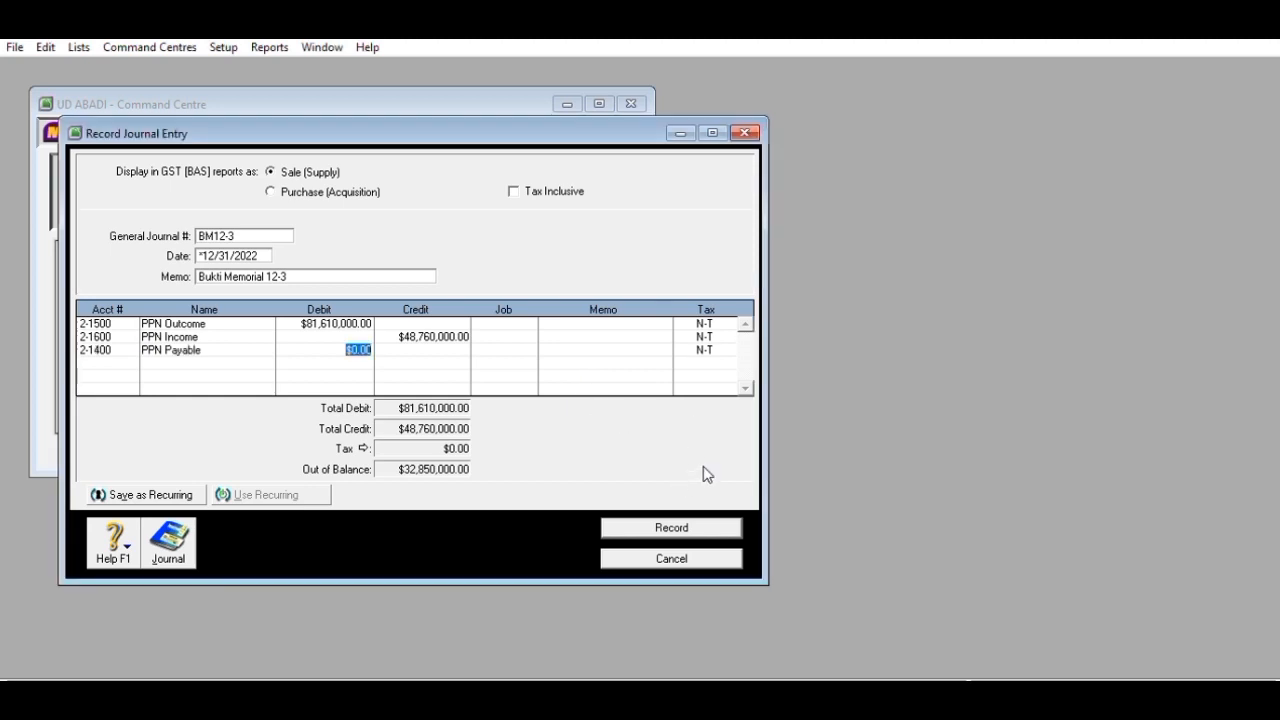
key(Tab)
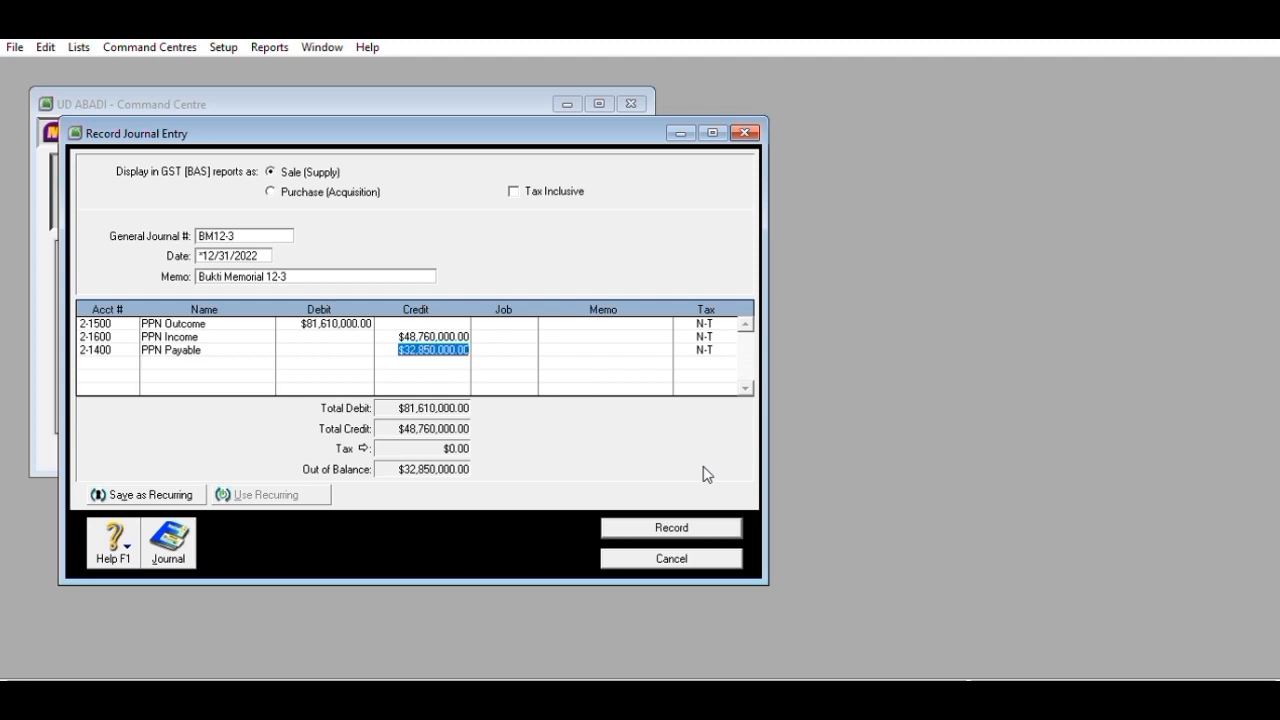
click(131, 362)
click(131, 362)
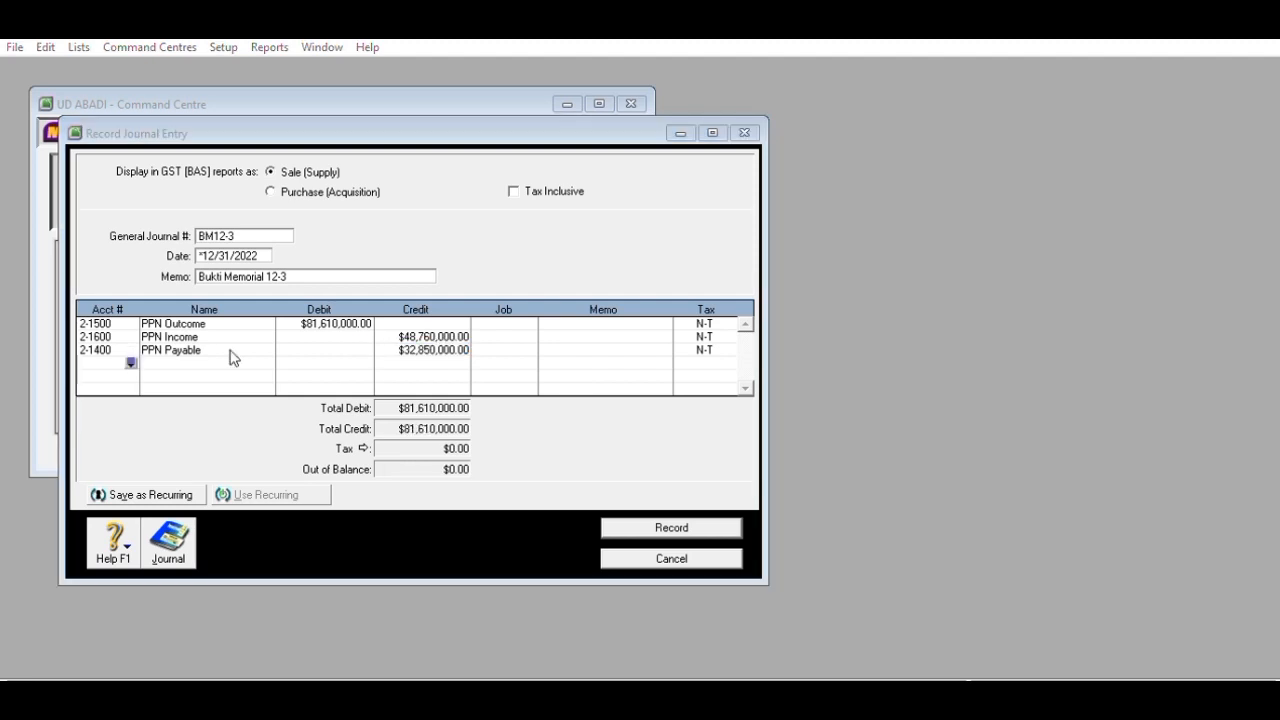
- Set the fourth line to Income Tax Expense with a 6,395,000 debit
click(752, 477)
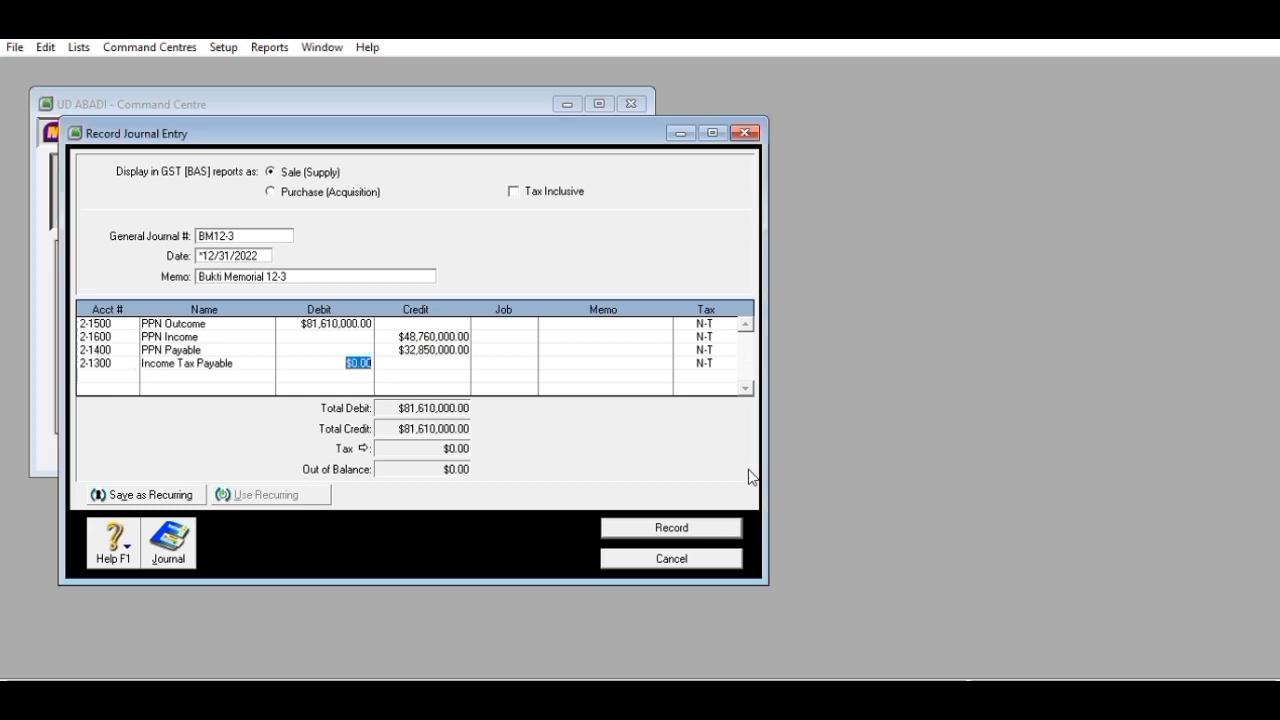
click(128, 360)
click(131, 362)
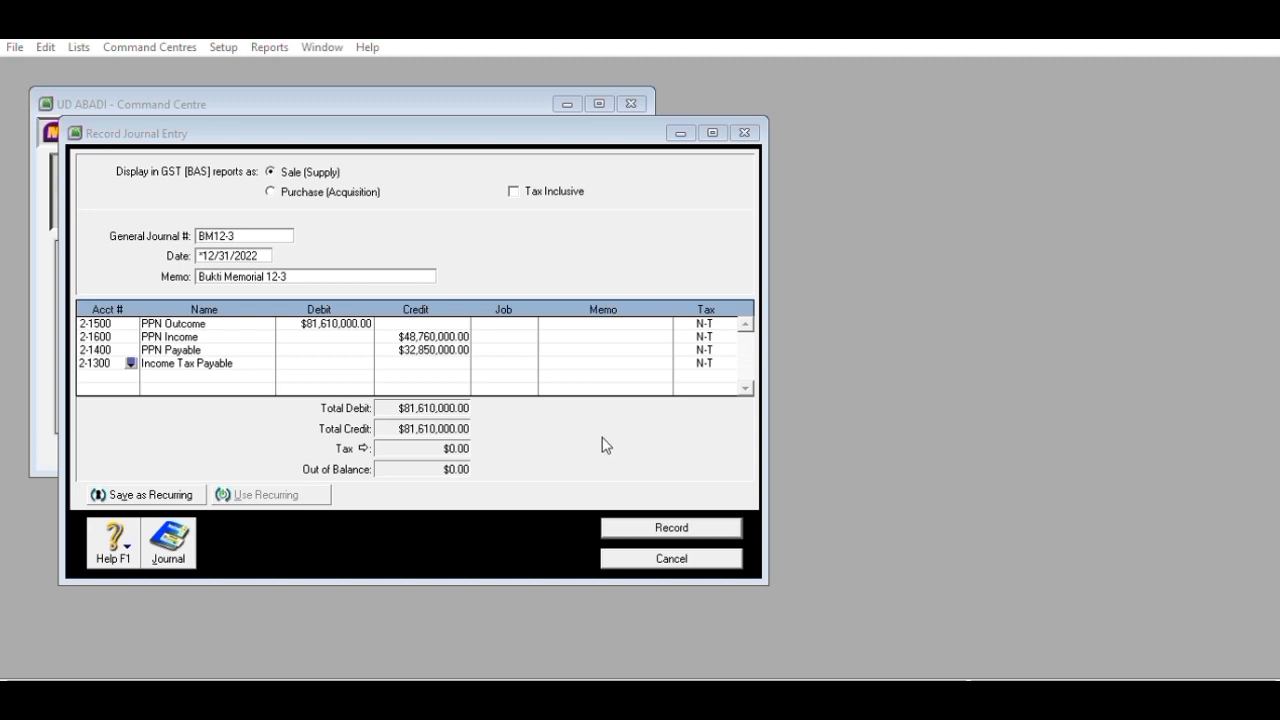
click(715, 468)
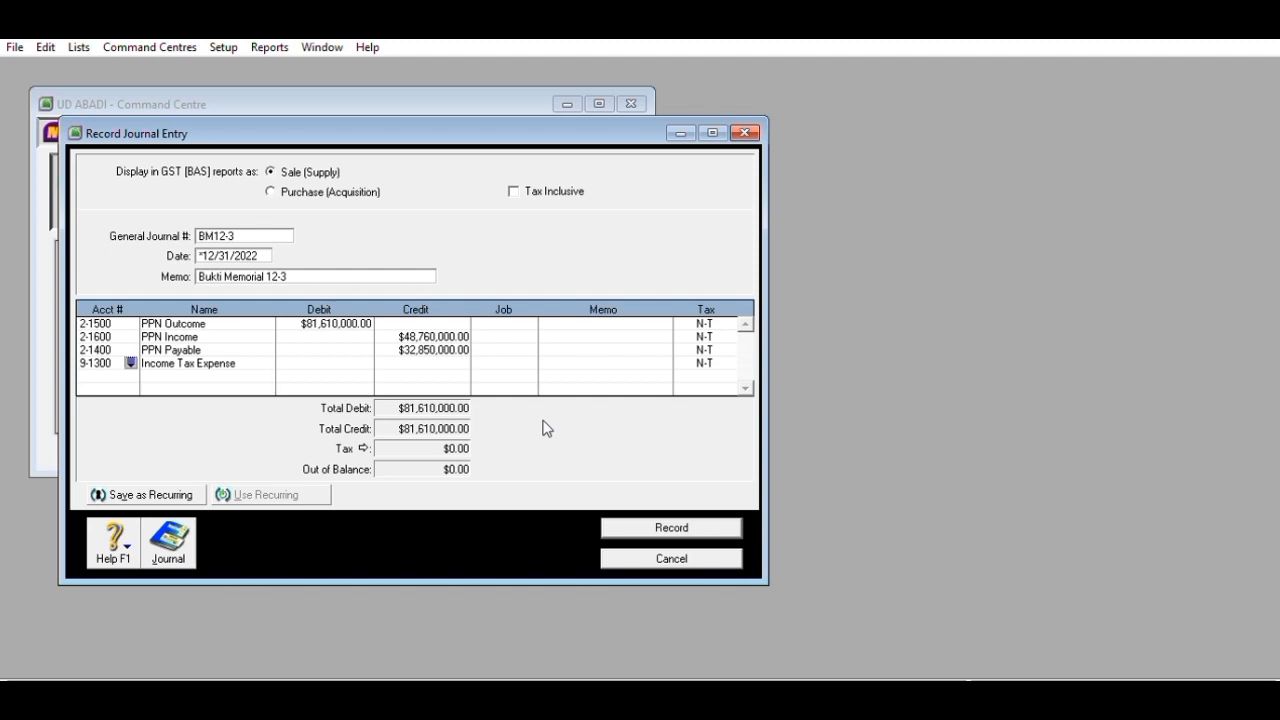
click(358, 363)
text(6,39)
text(5,)
text(000)
key(Return)
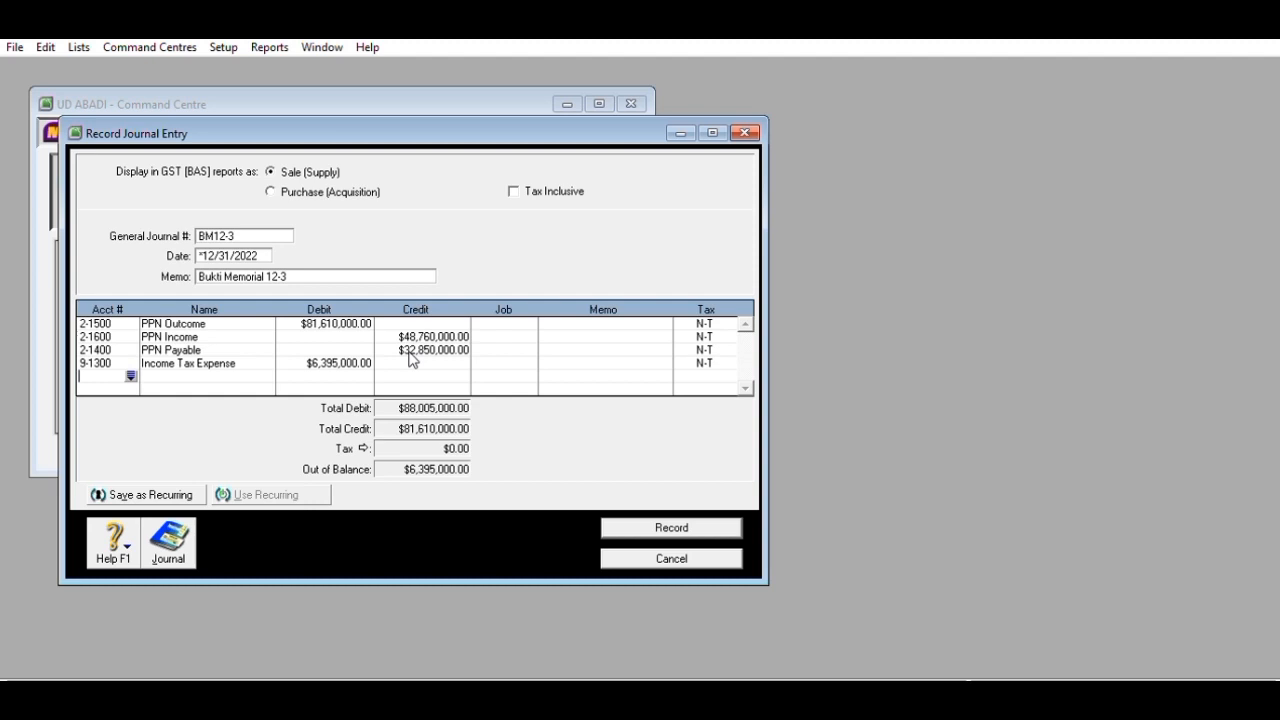
- Credit Income Tax Payable 6,395,000 and record journal BM12-3 at $88,005,000.00
click(131, 374)
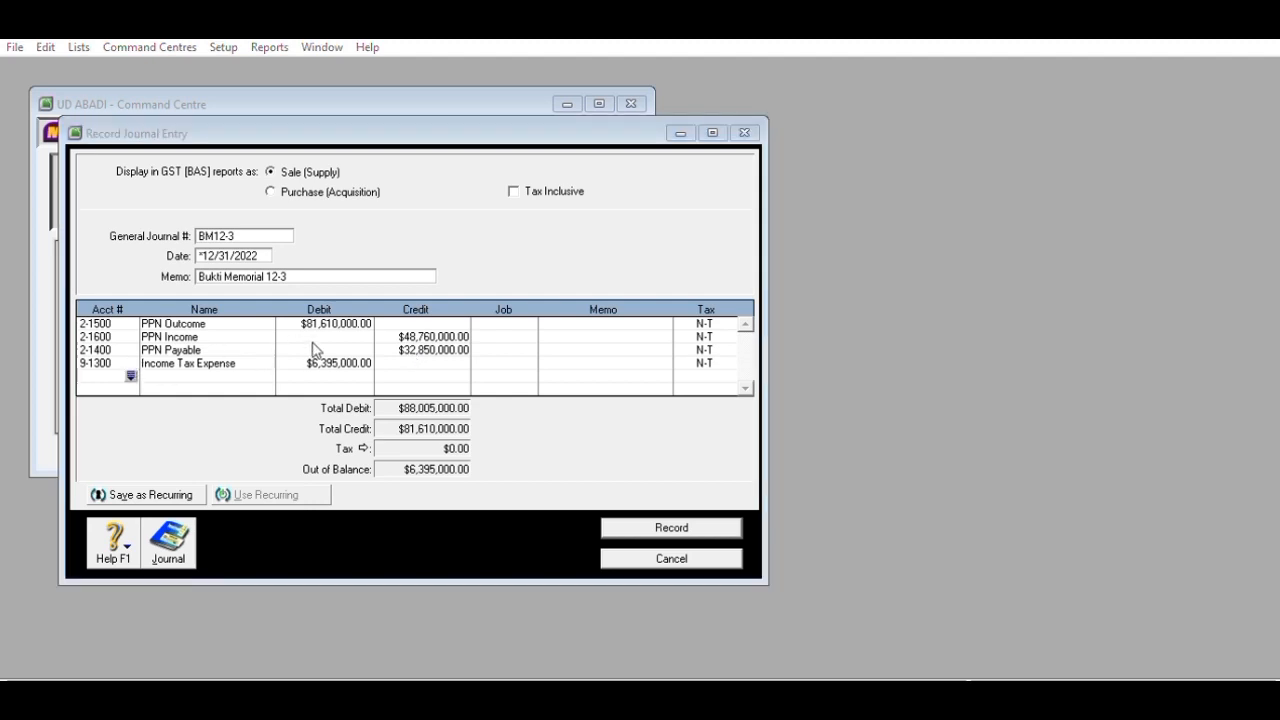
click(700, 467)
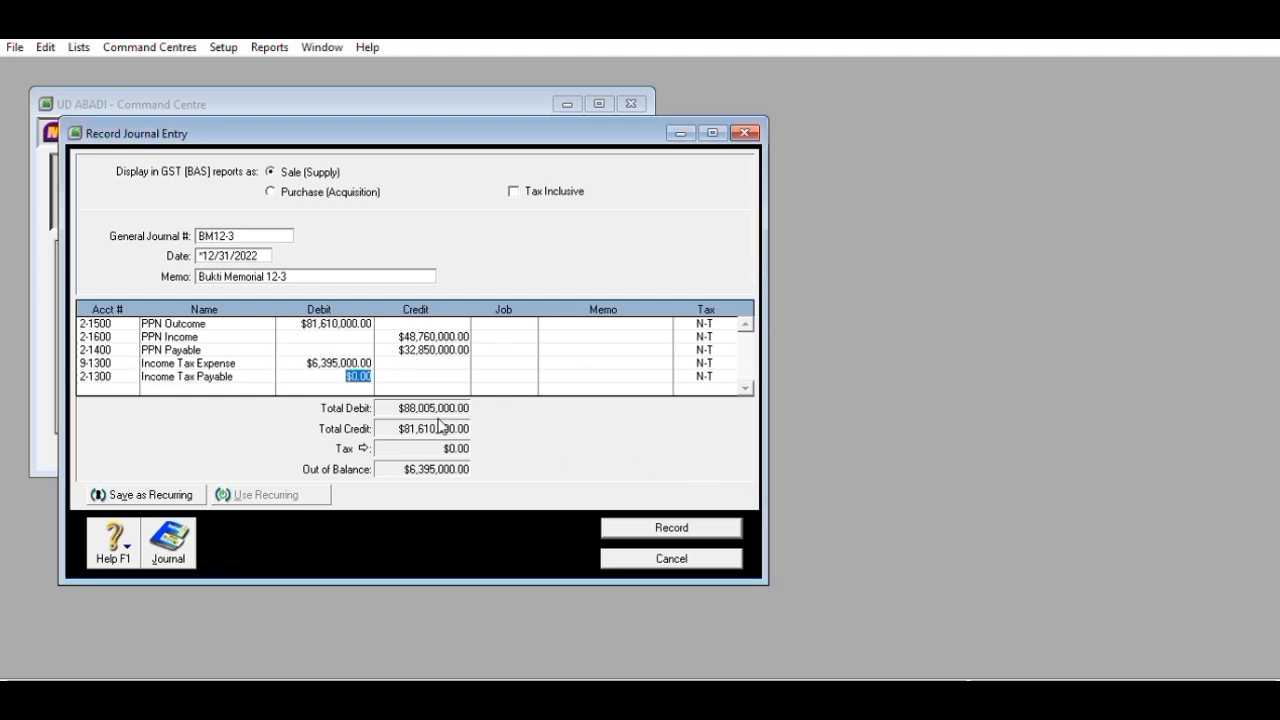
key(Tab)
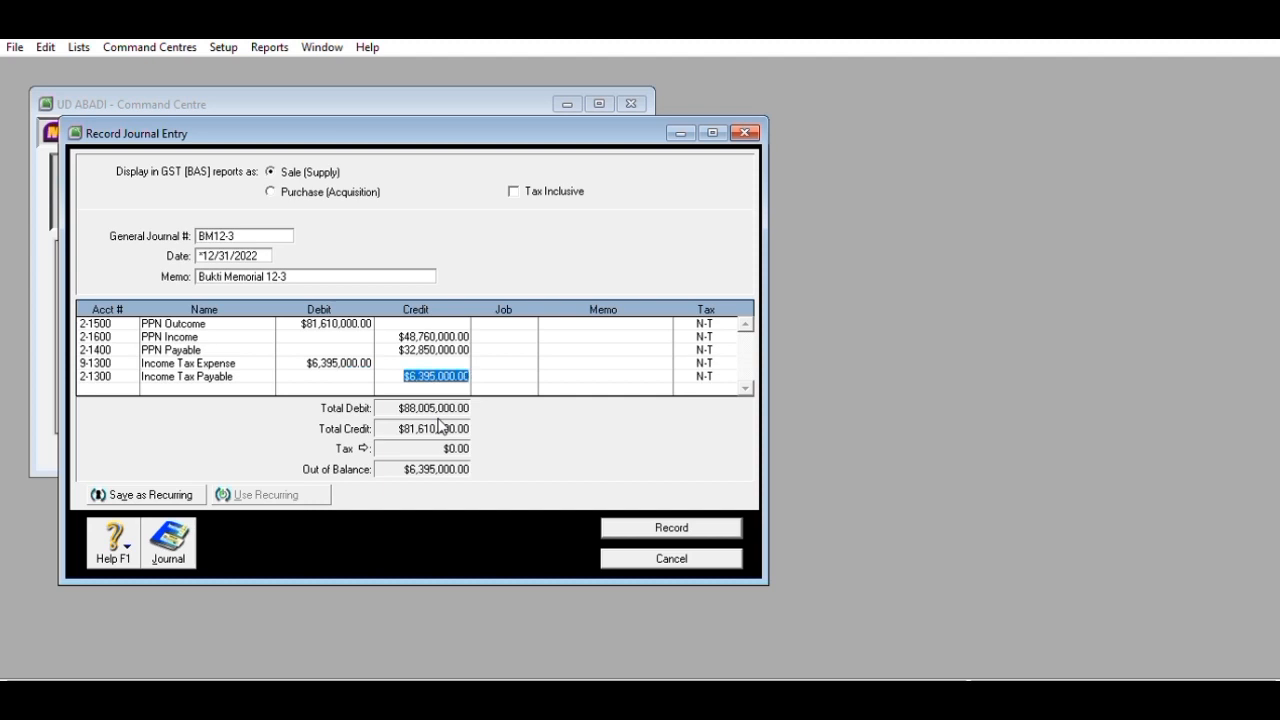
key(Return)
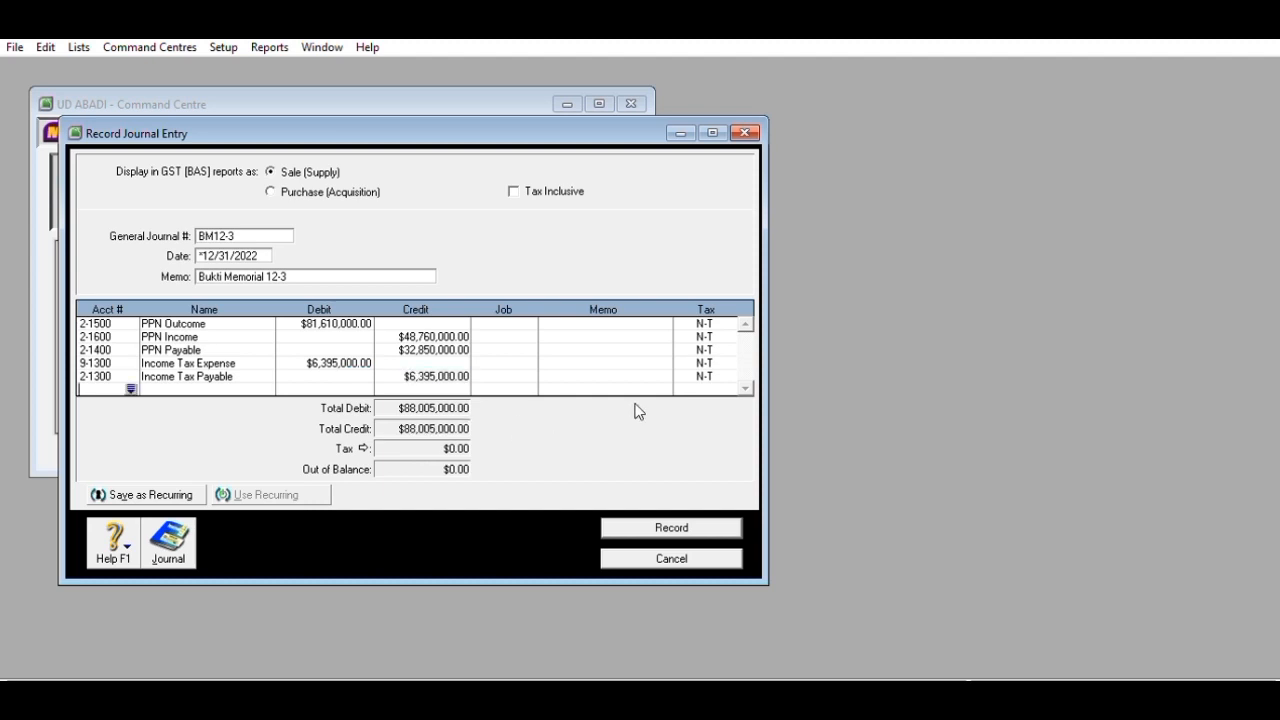
click(686, 522)
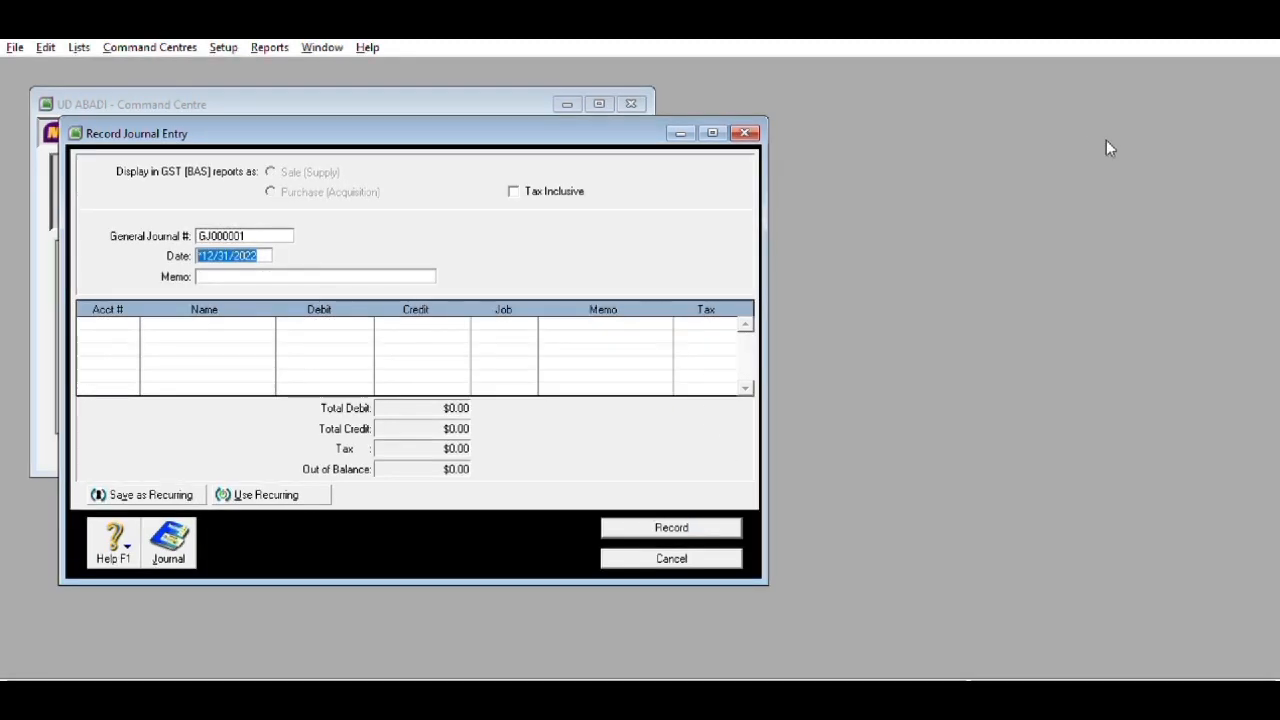
- Close the journal entry window and select Profit & Loss (Accrual) in the report index
key(Escape)
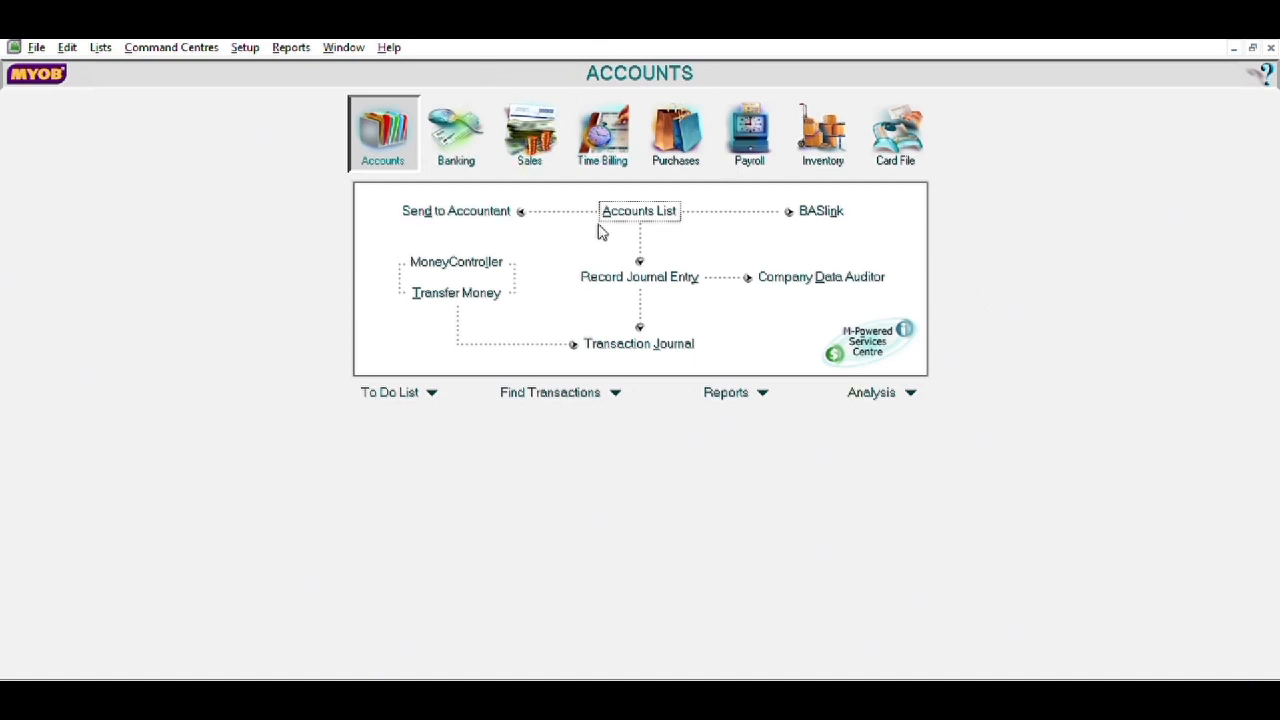
click(767, 395)
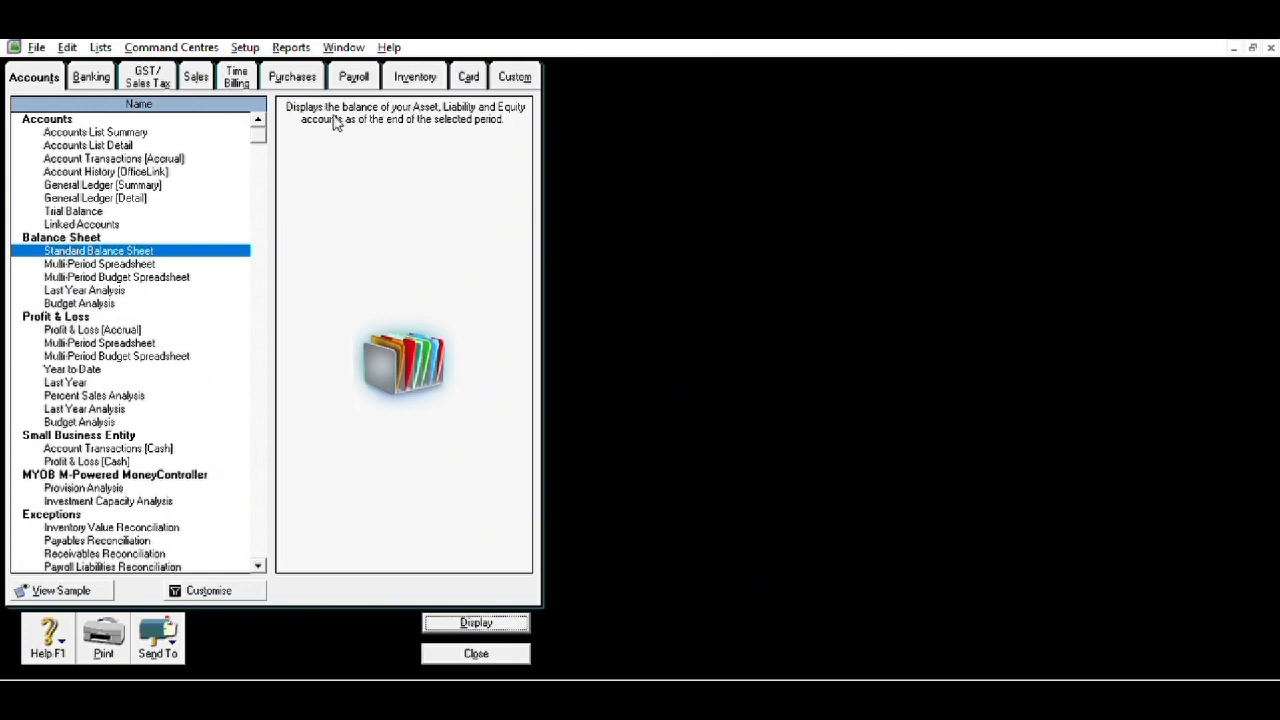
click(121, 313)
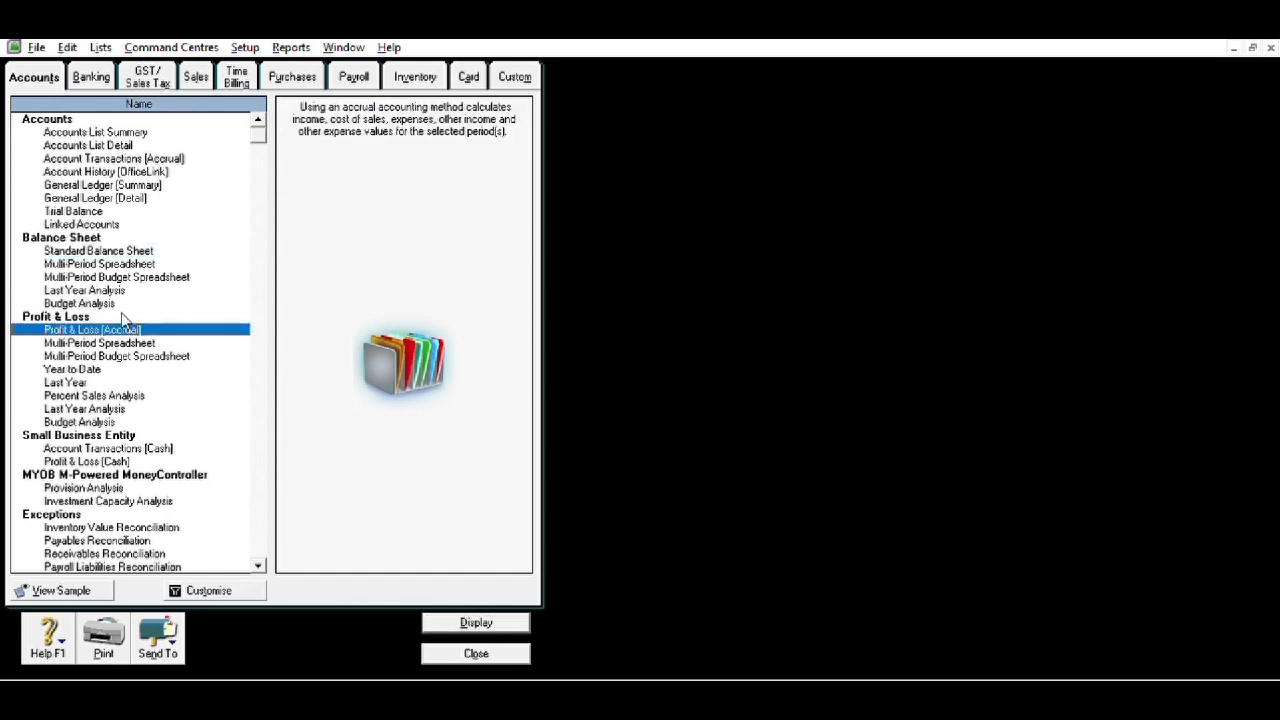
click(203, 586)
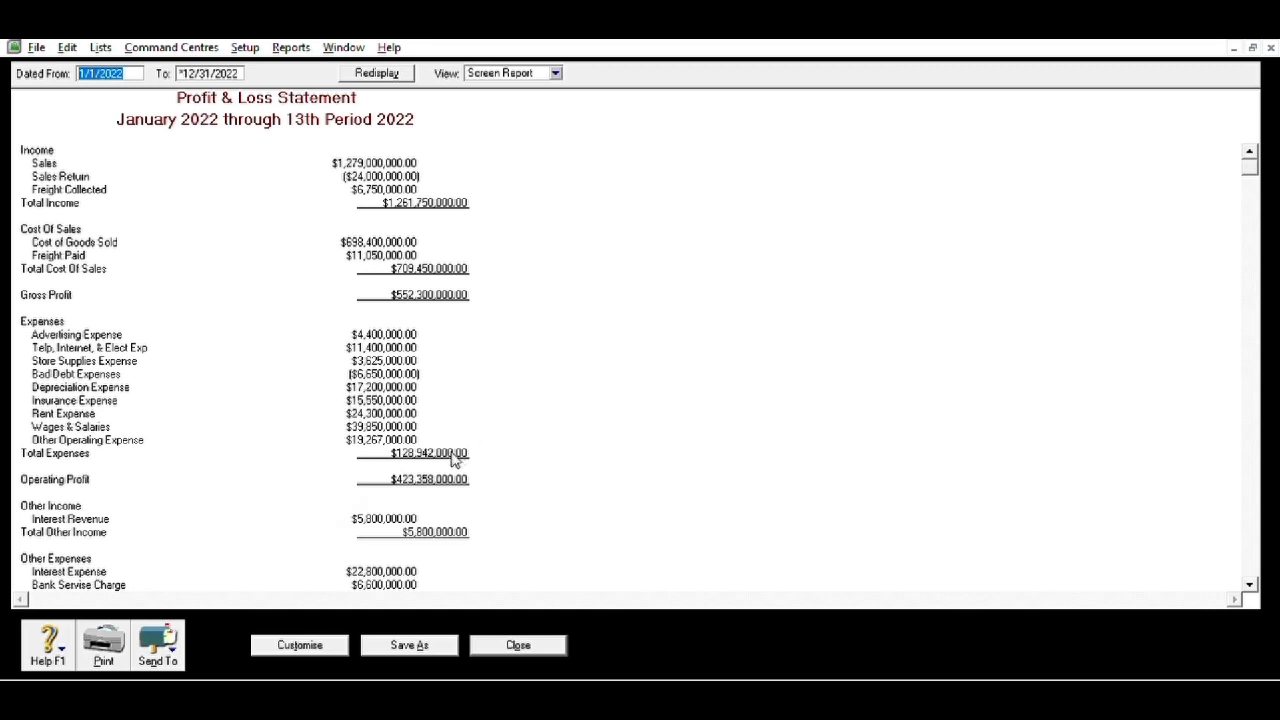
key(alt+Tab)
scroll(452, 458, down, 2)
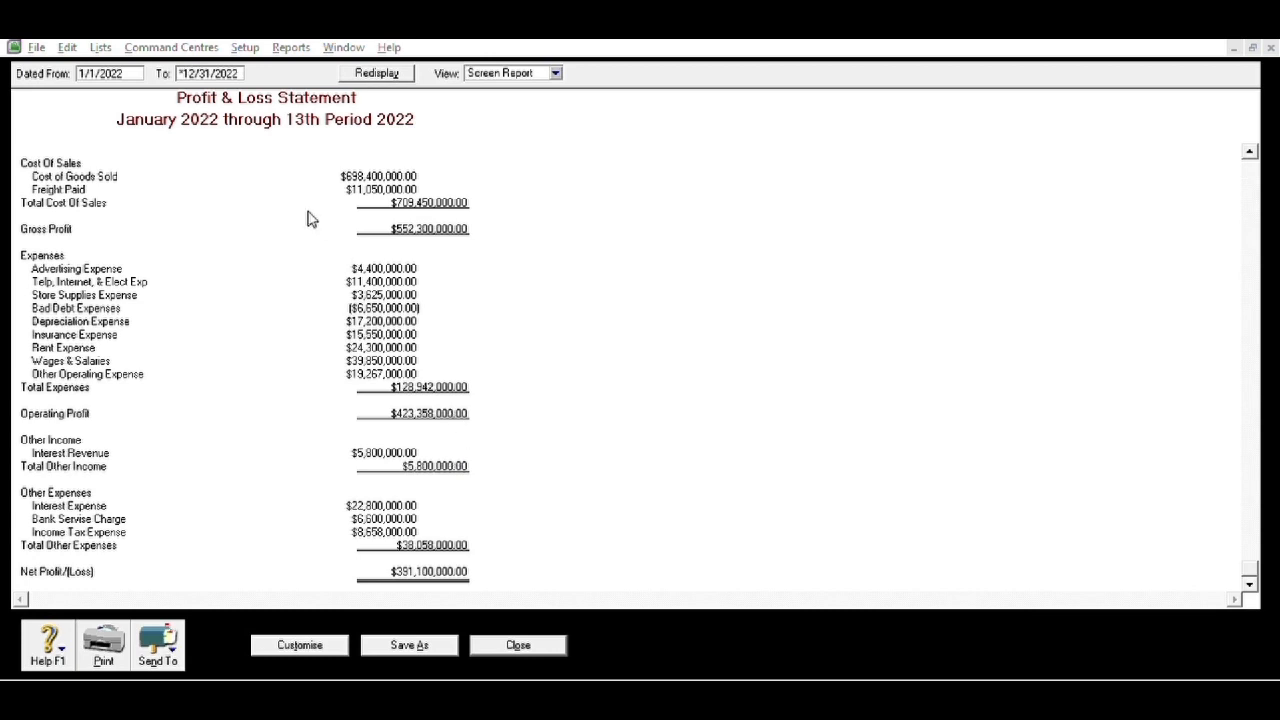
click(277, 215)
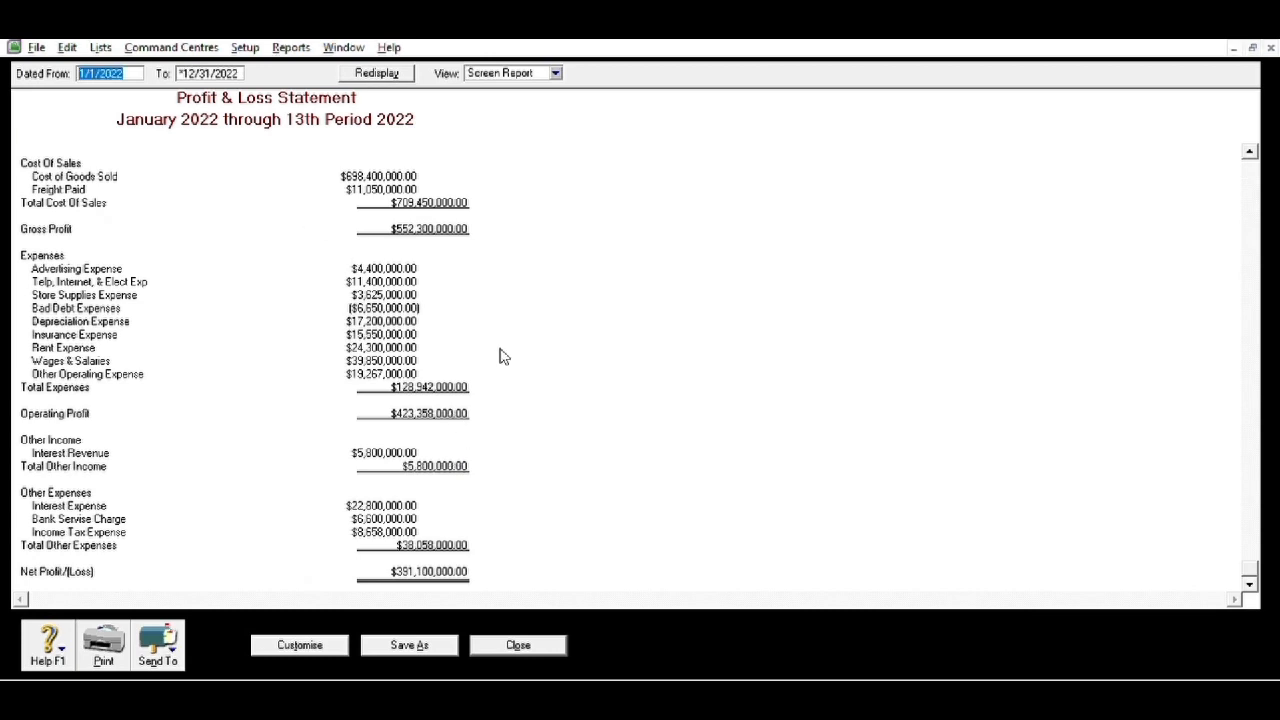
scroll(490, 395, up, 2)
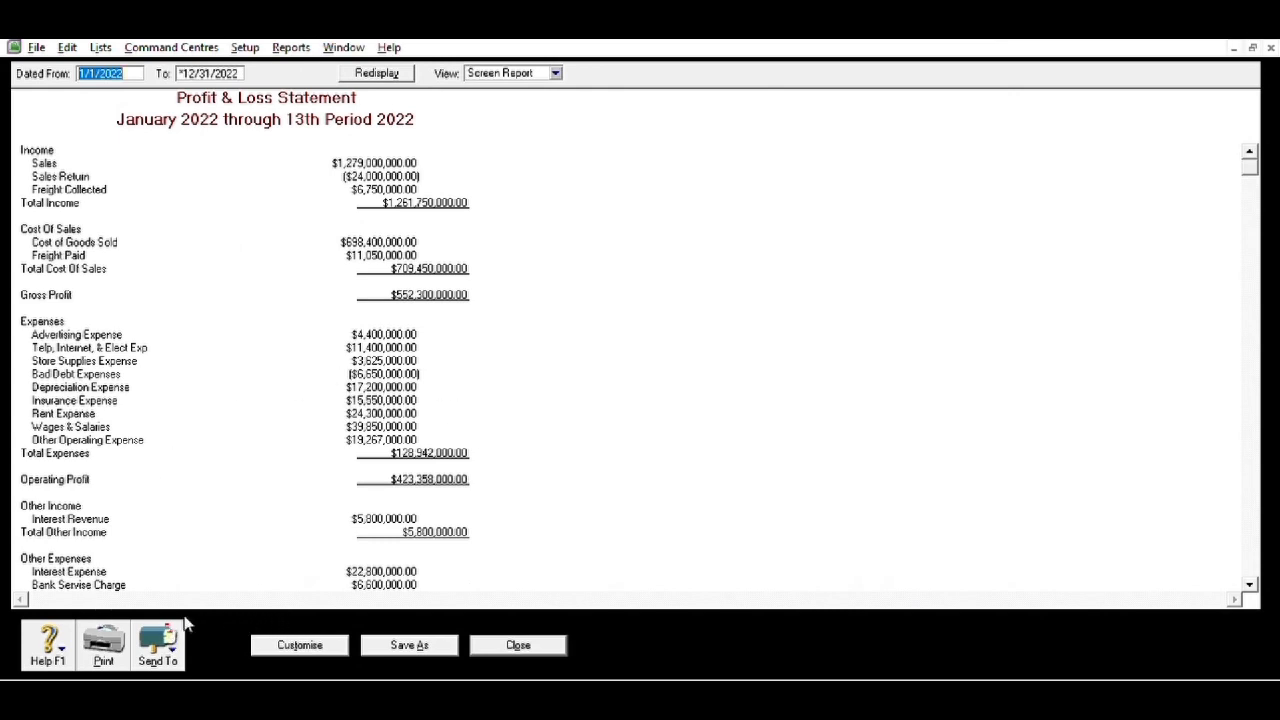
click(158, 645)
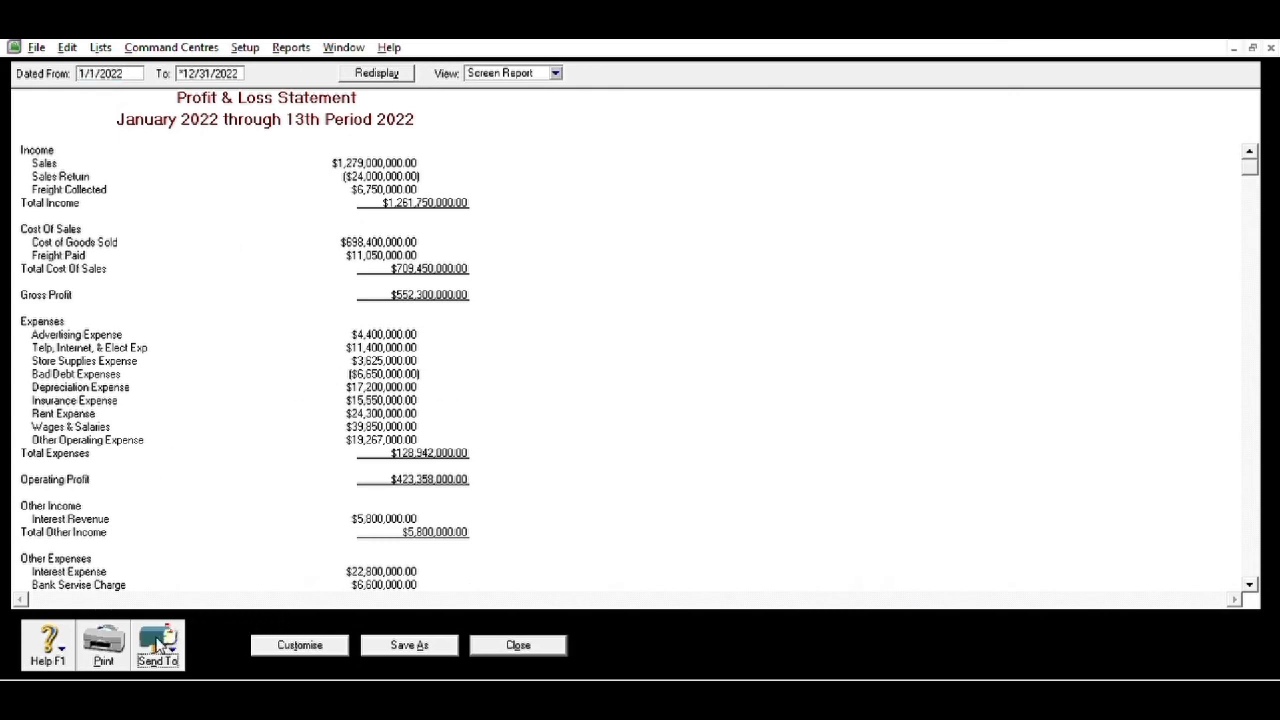
click(178, 592)
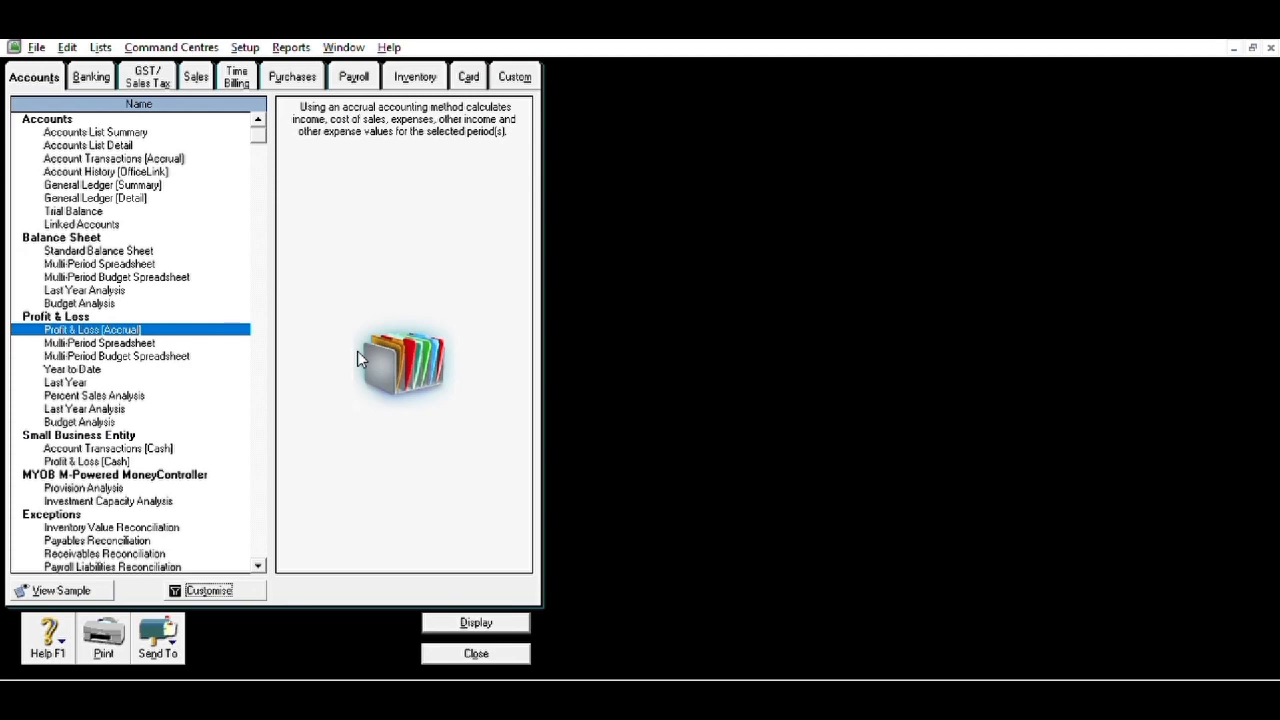
- Display the Standard Balance Sheet as of 12/31/2022 and try sending it out
click(466, 653)
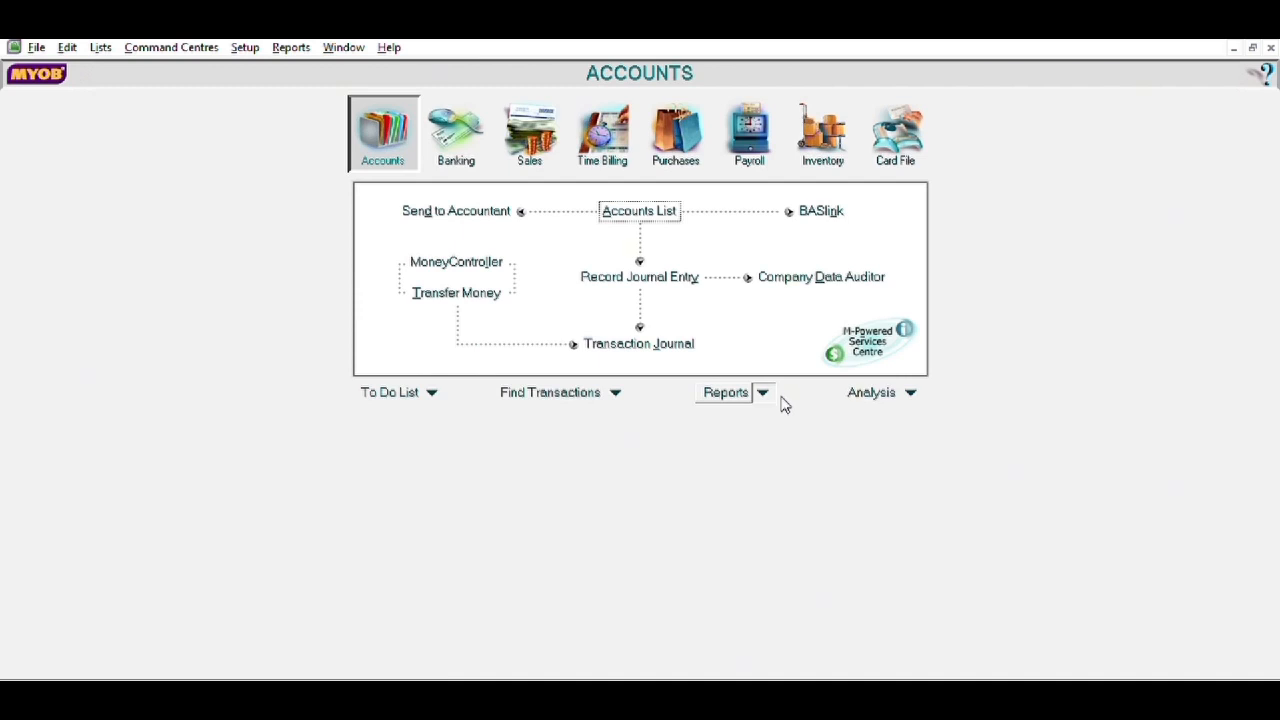
click(780, 398)
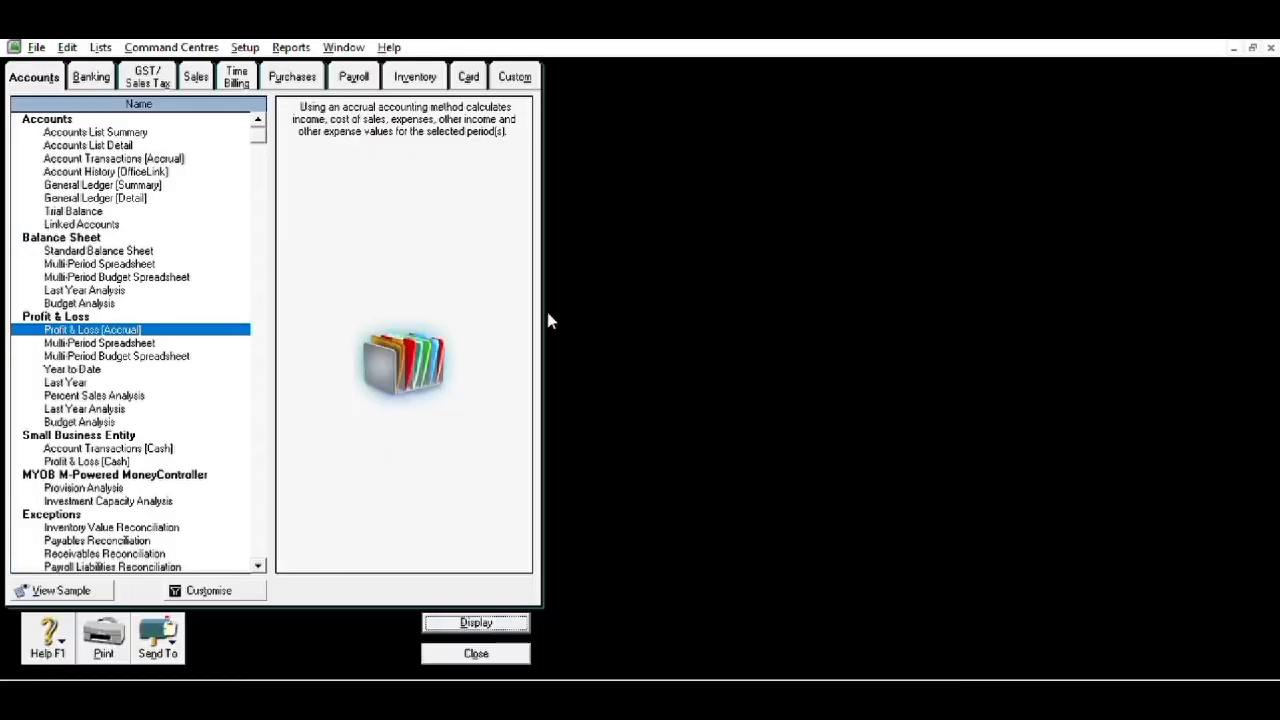
click(136, 244)
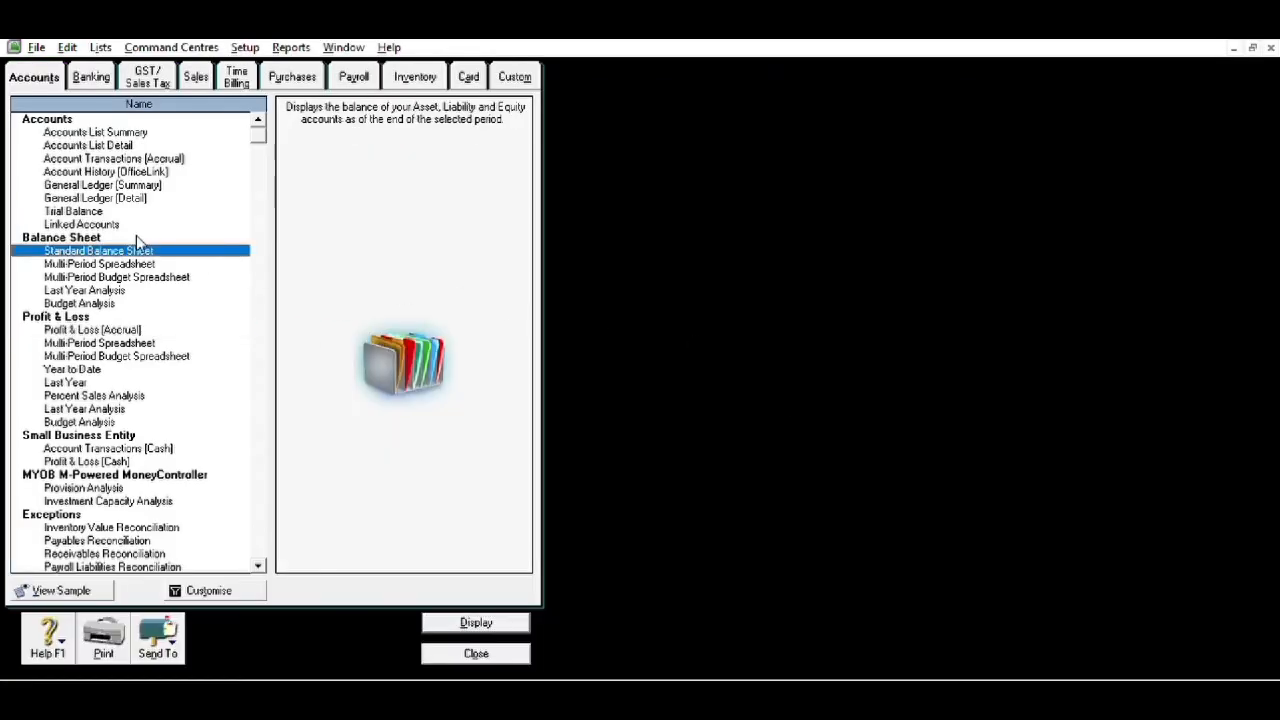
click(476, 616)
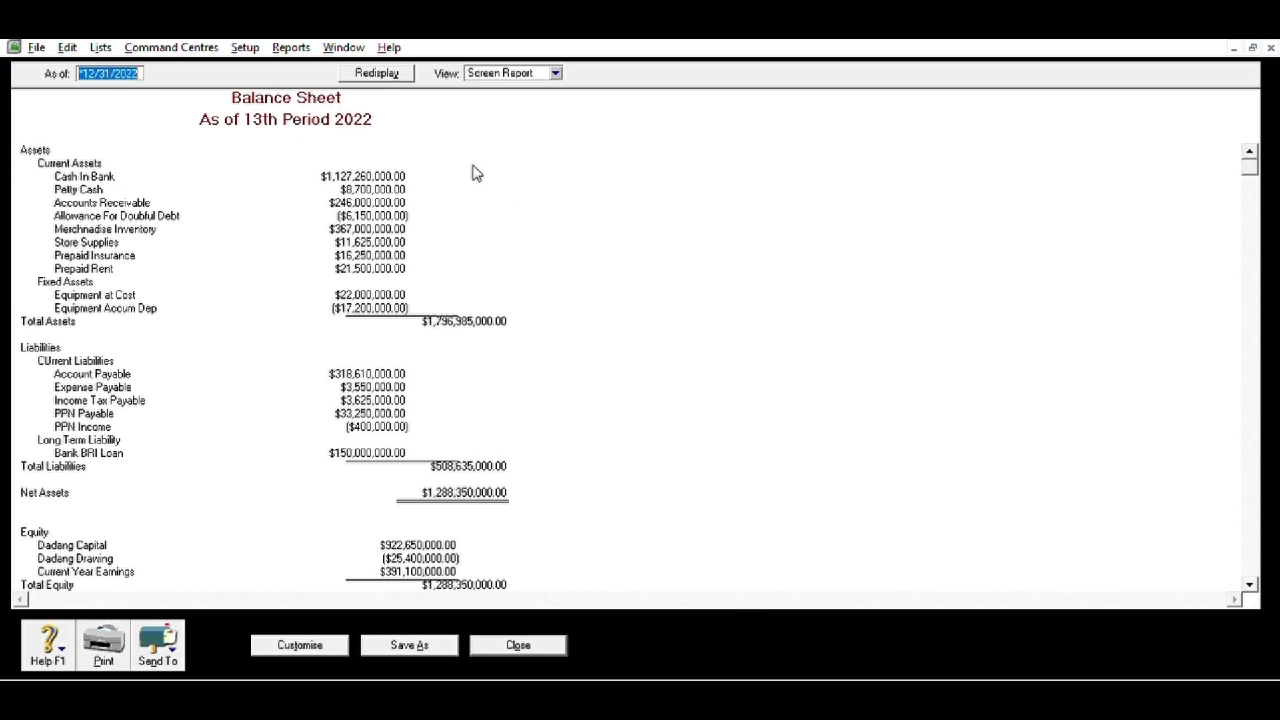
click(170, 624)
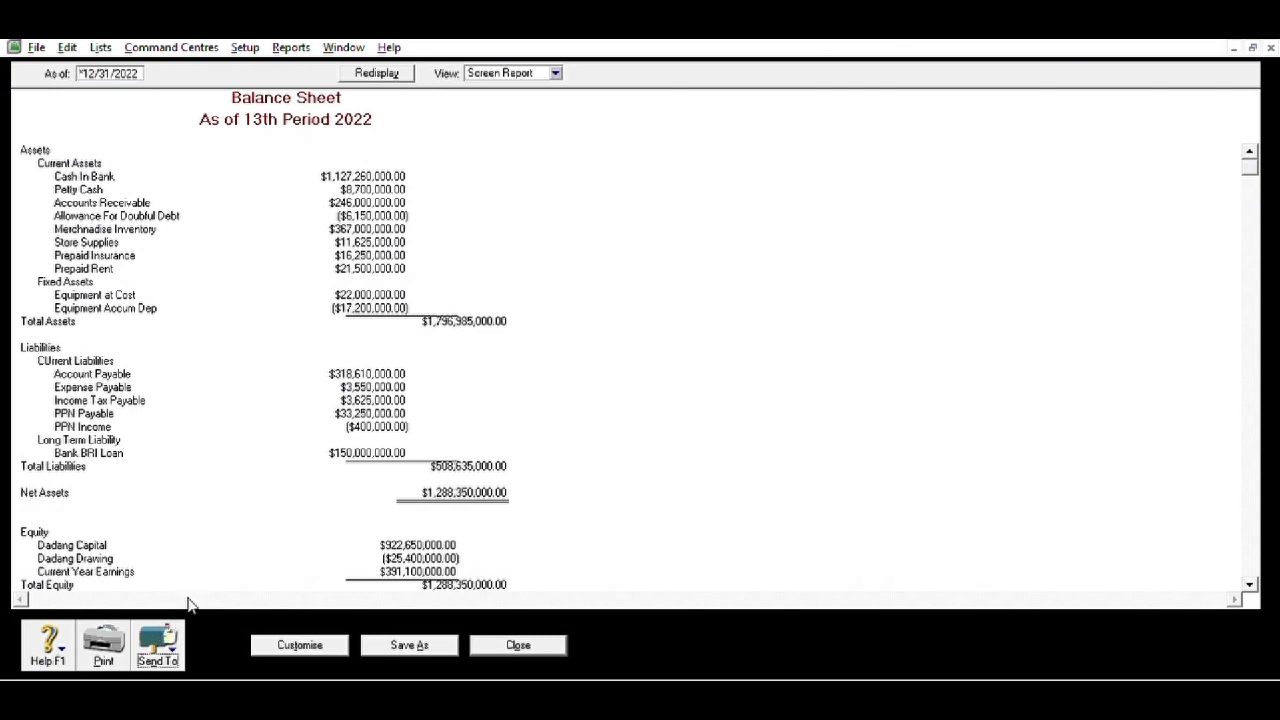
click(188, 598)
- Close the Balance Sheet and display the 2022 Statement of Cash Flow from Banking reports
click(518, 645)
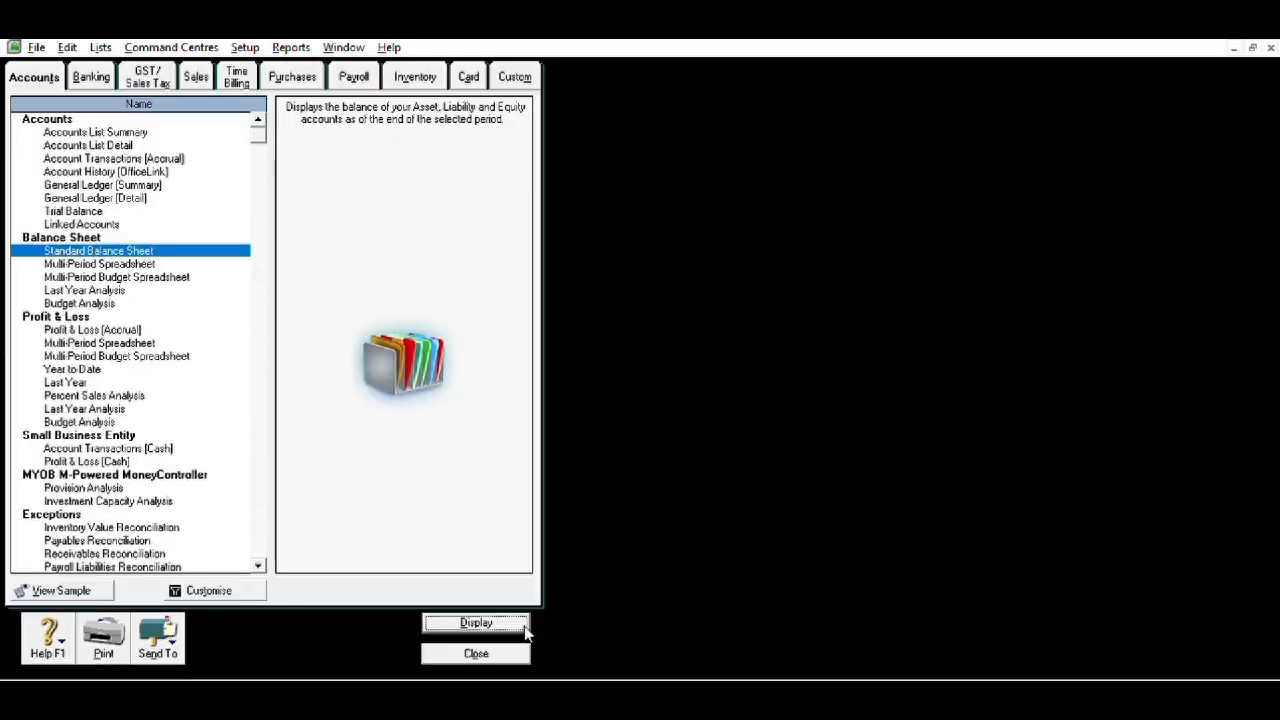
click(478, 652)
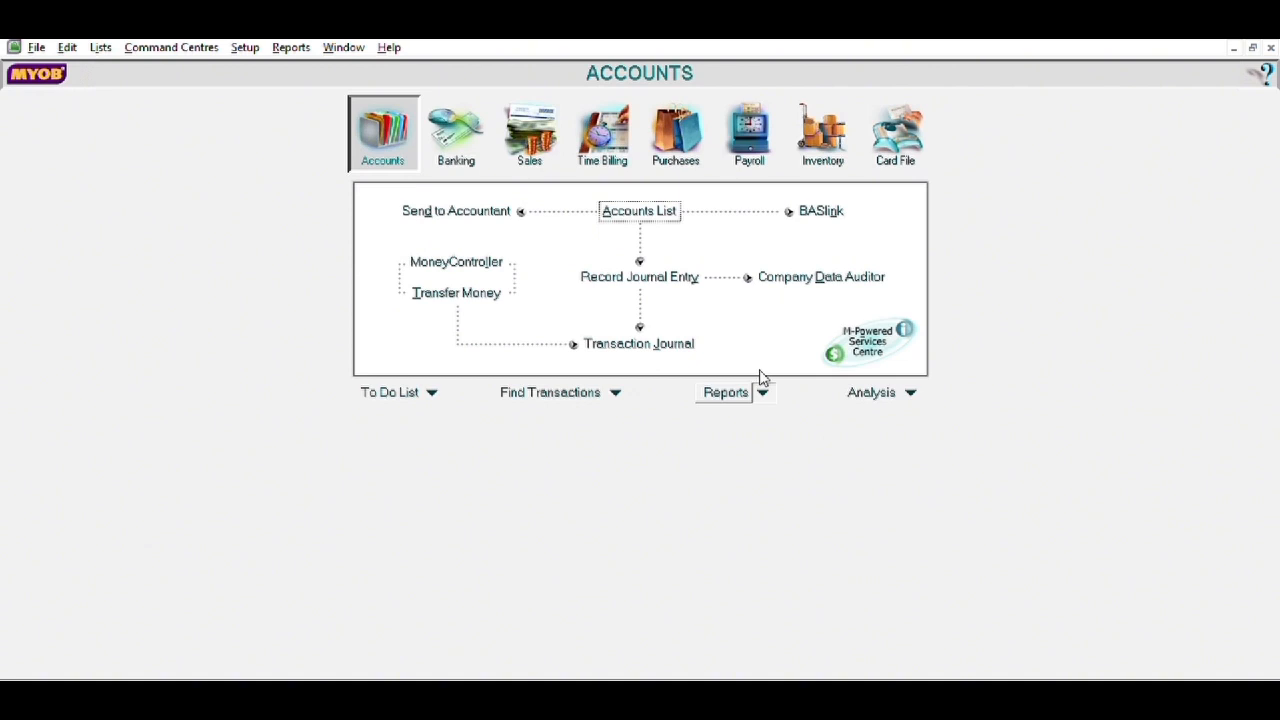
click(804, 408)
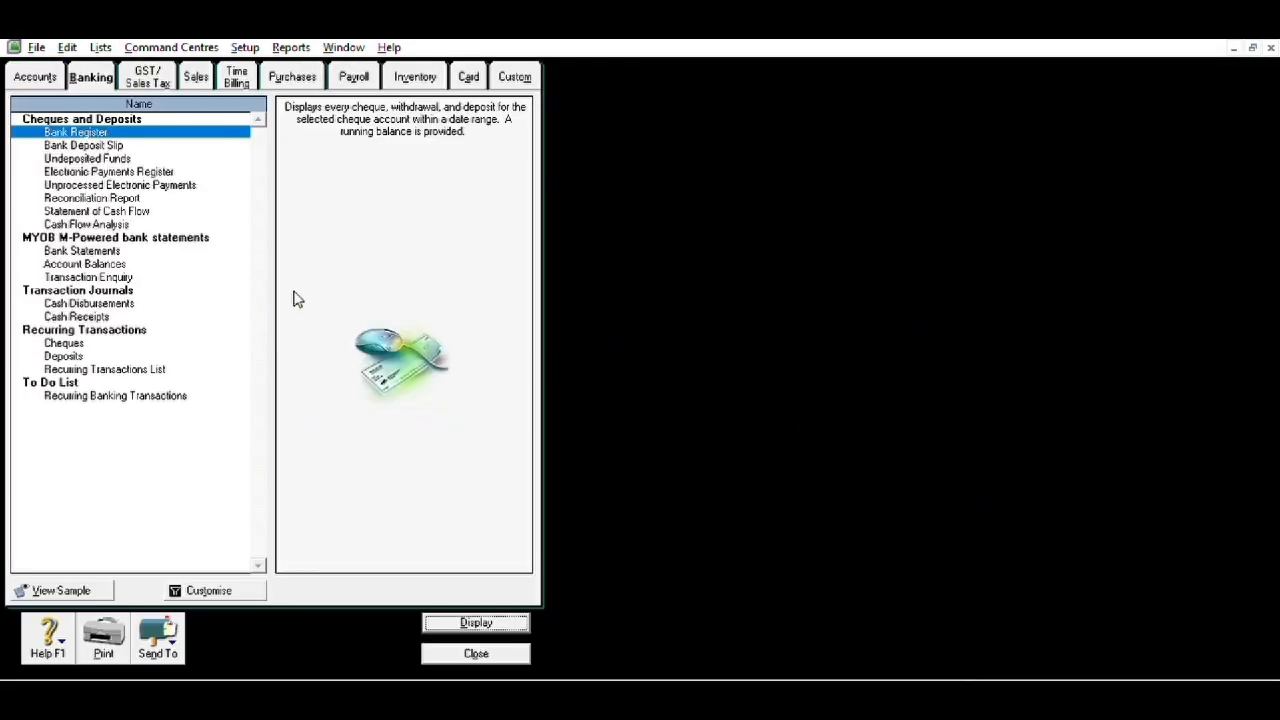
click(130, 208)
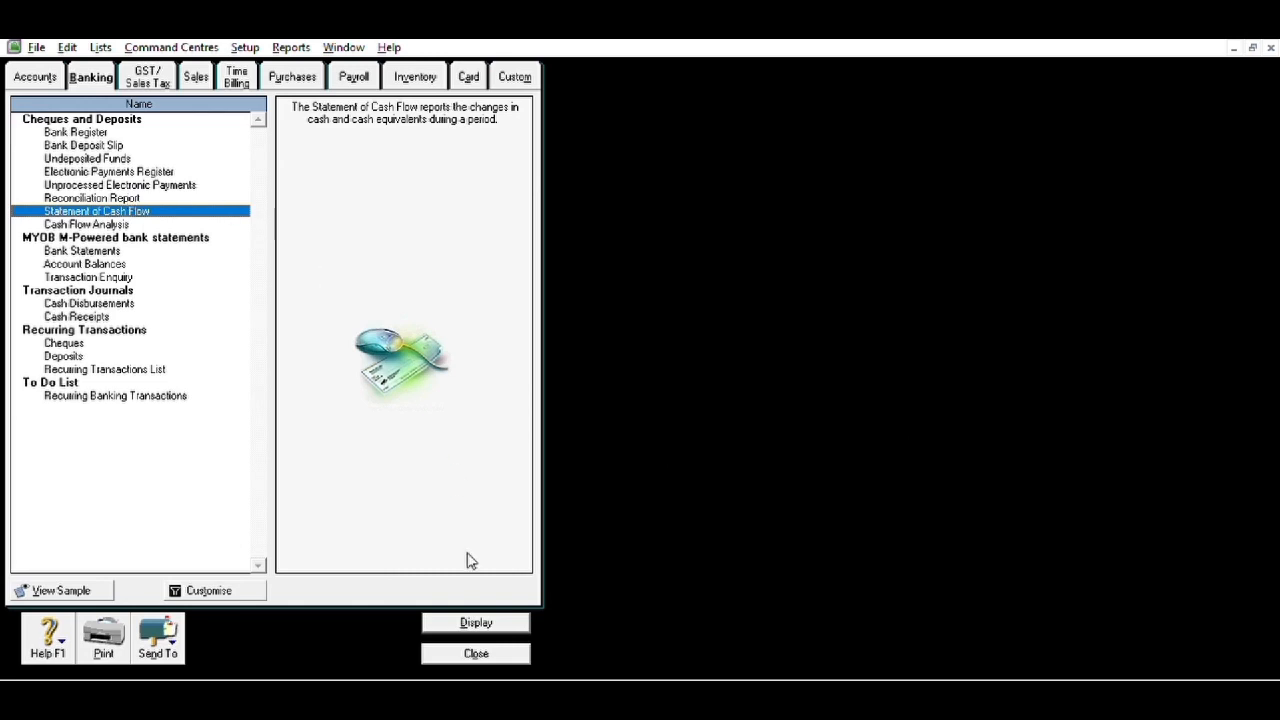
click(511, 621)
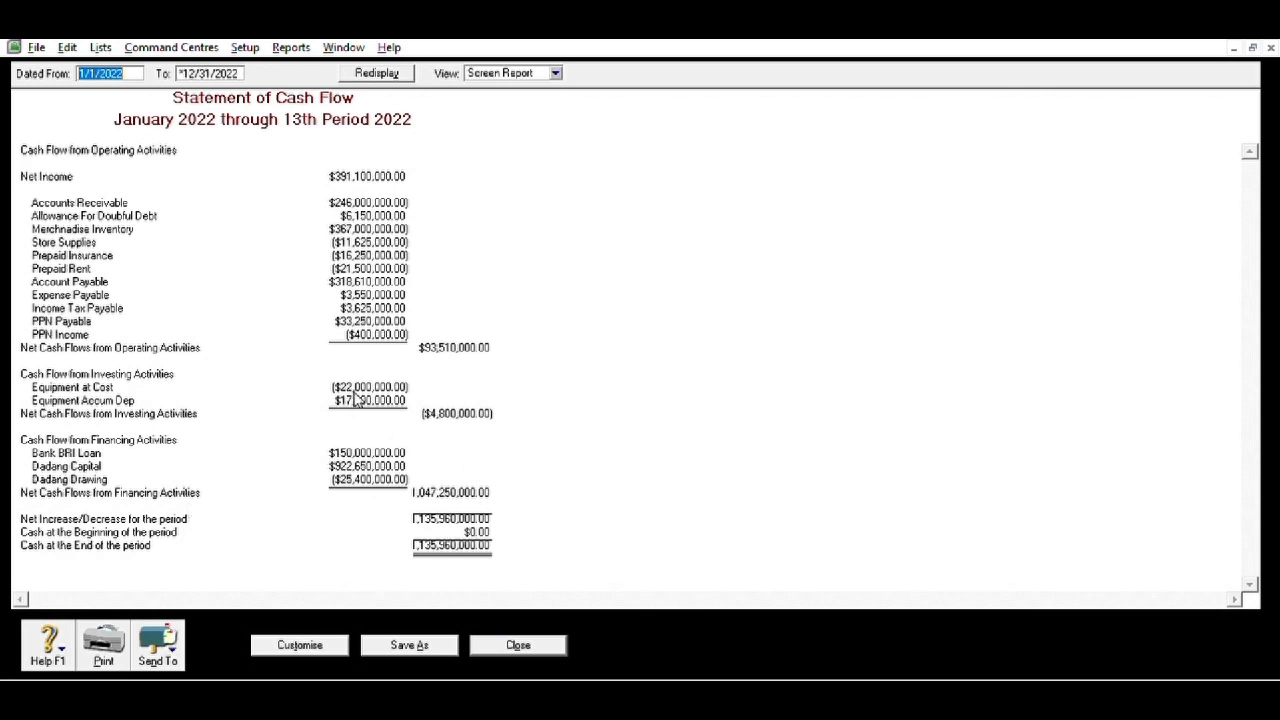
- Try sending the cash flow statement, then close it and the report index
click(168, 634)
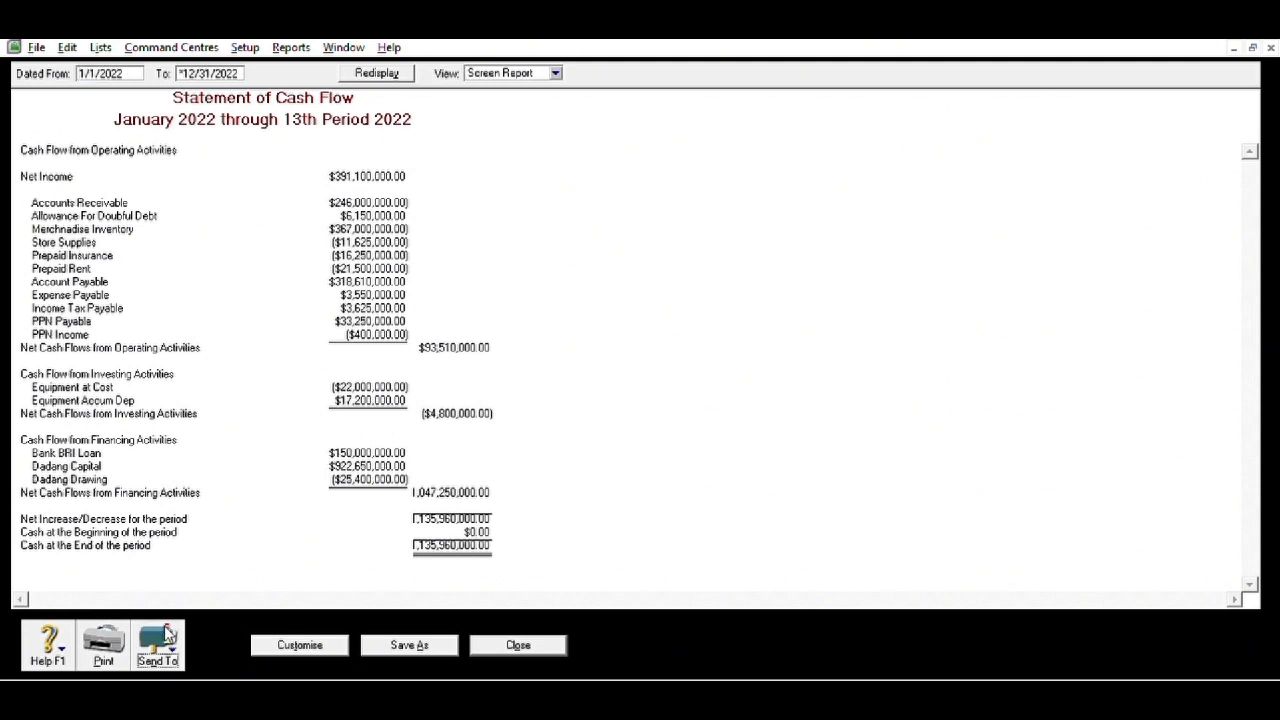
click(180, 604)
click(545, 643)
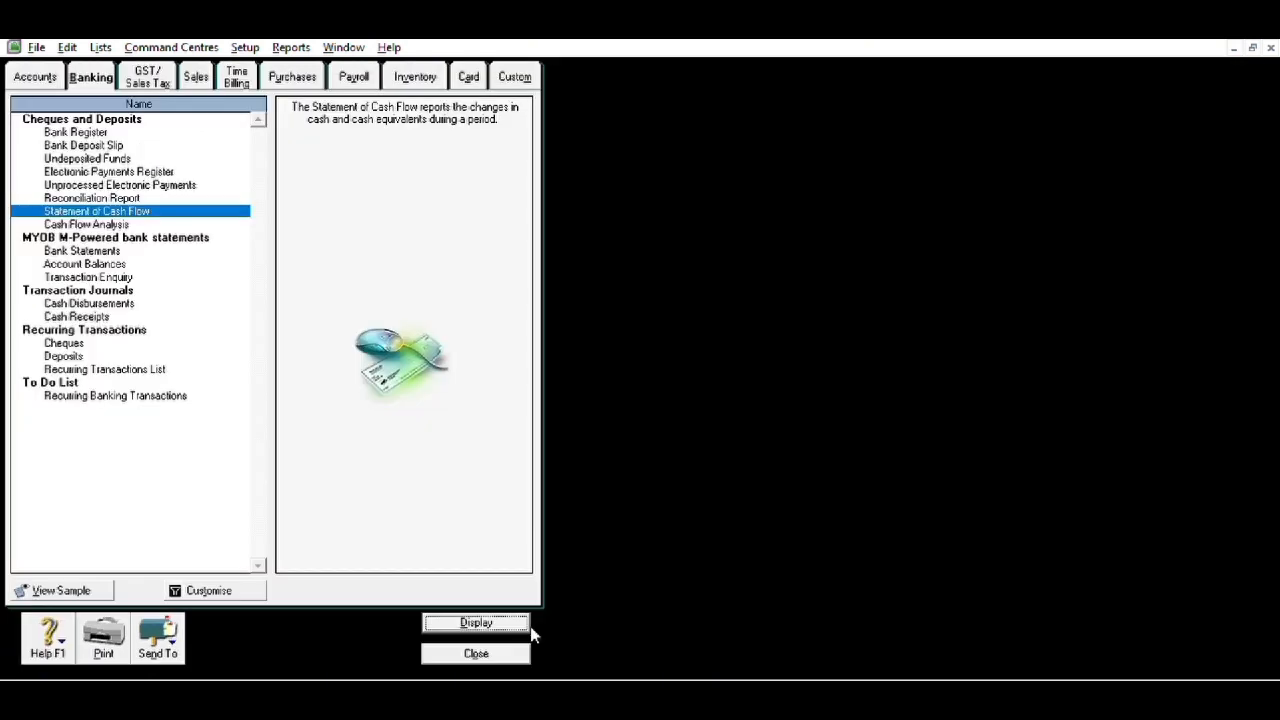
click(490, 645)
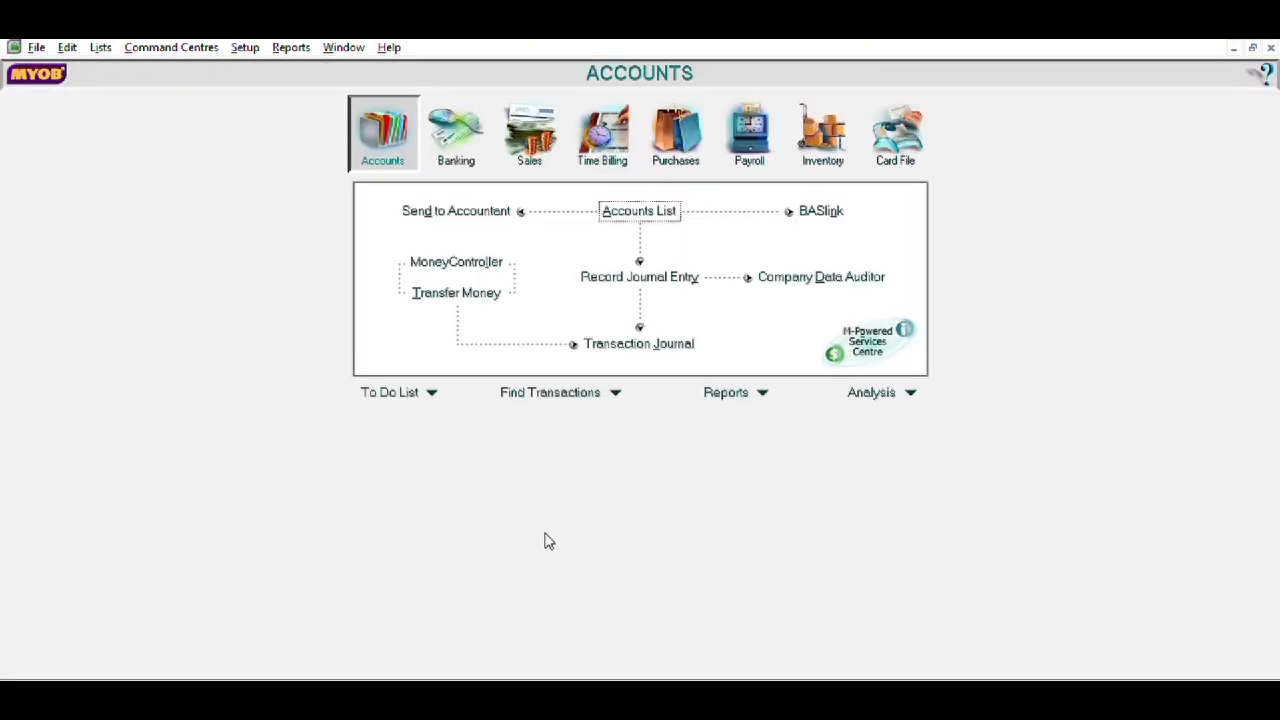